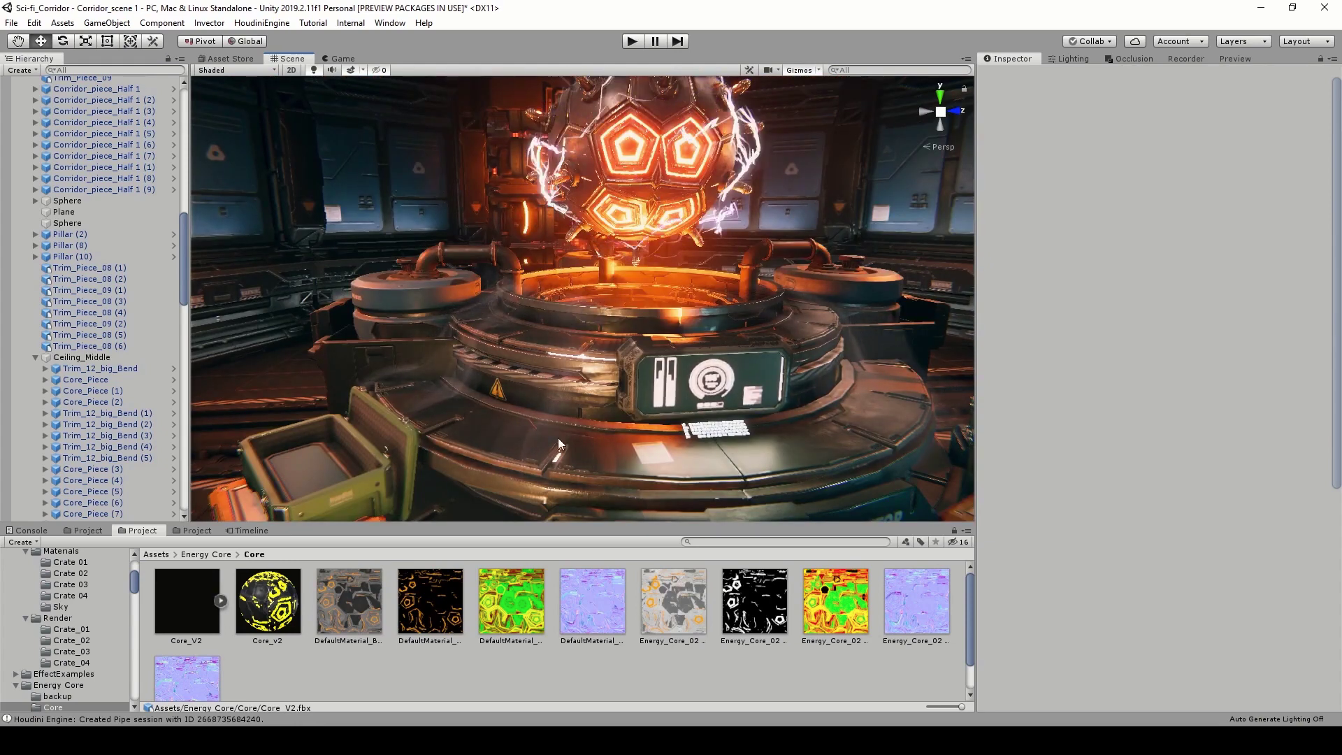
pyautogui.scroll(-3, 576, 363)
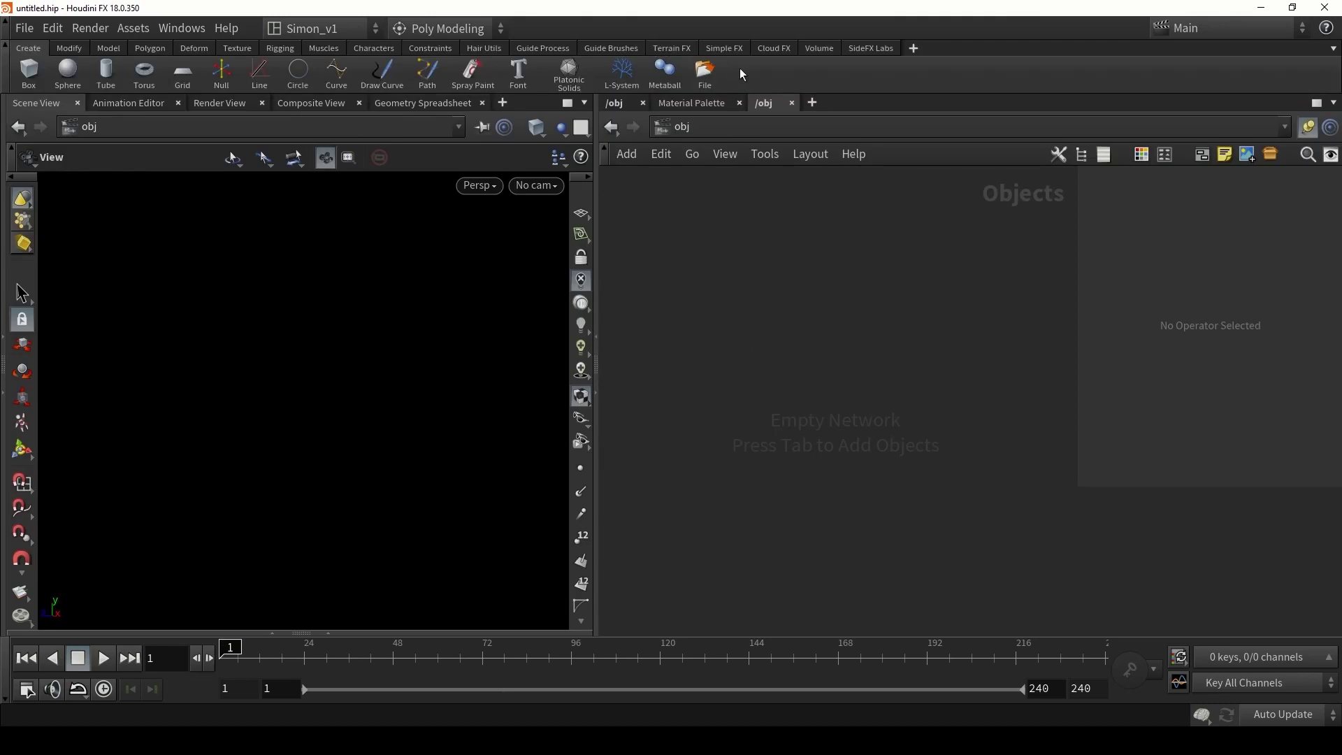
# Show the SideFX Labs shelf, check the list of available shelves, and collapse the shelf area.
pyautogui.click(871, 48)
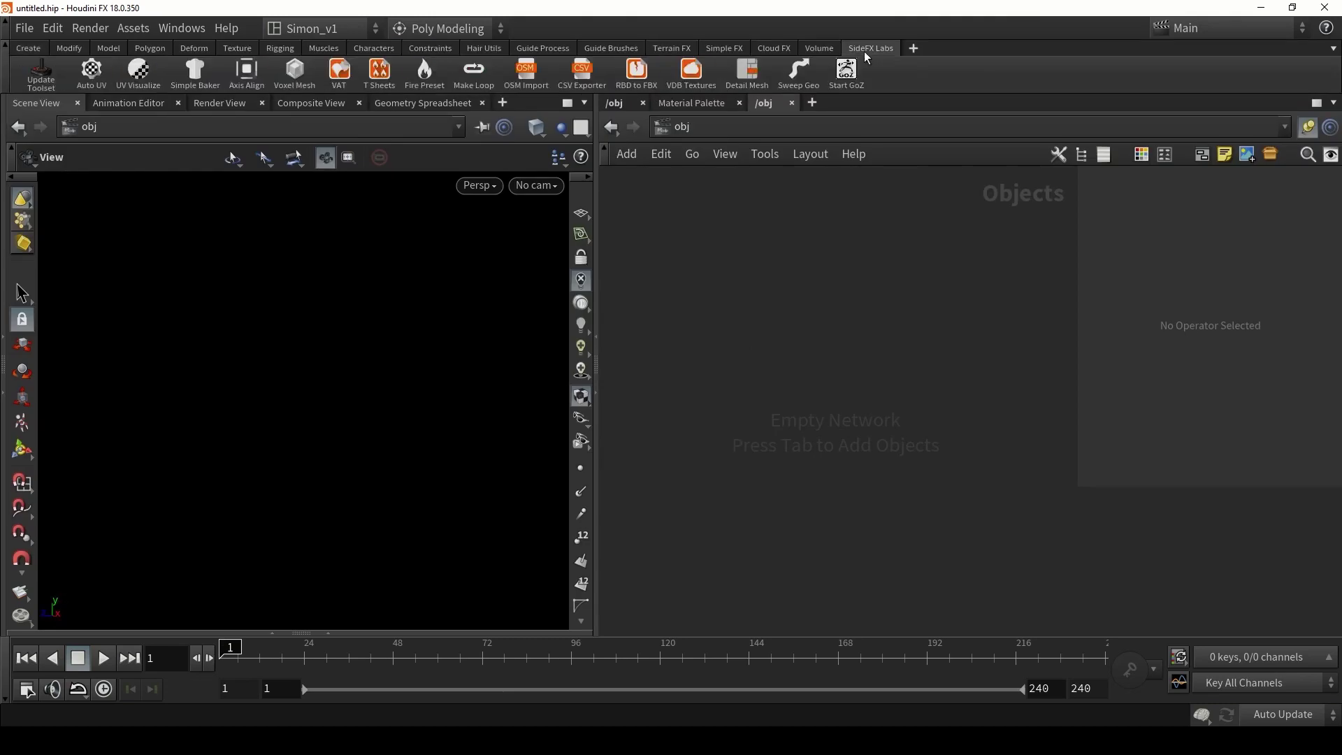
pyautogui.click(912, 49)
pyautogui.moveTo(957, 118)
pyautogui.scroll(-3, 1069, 384)
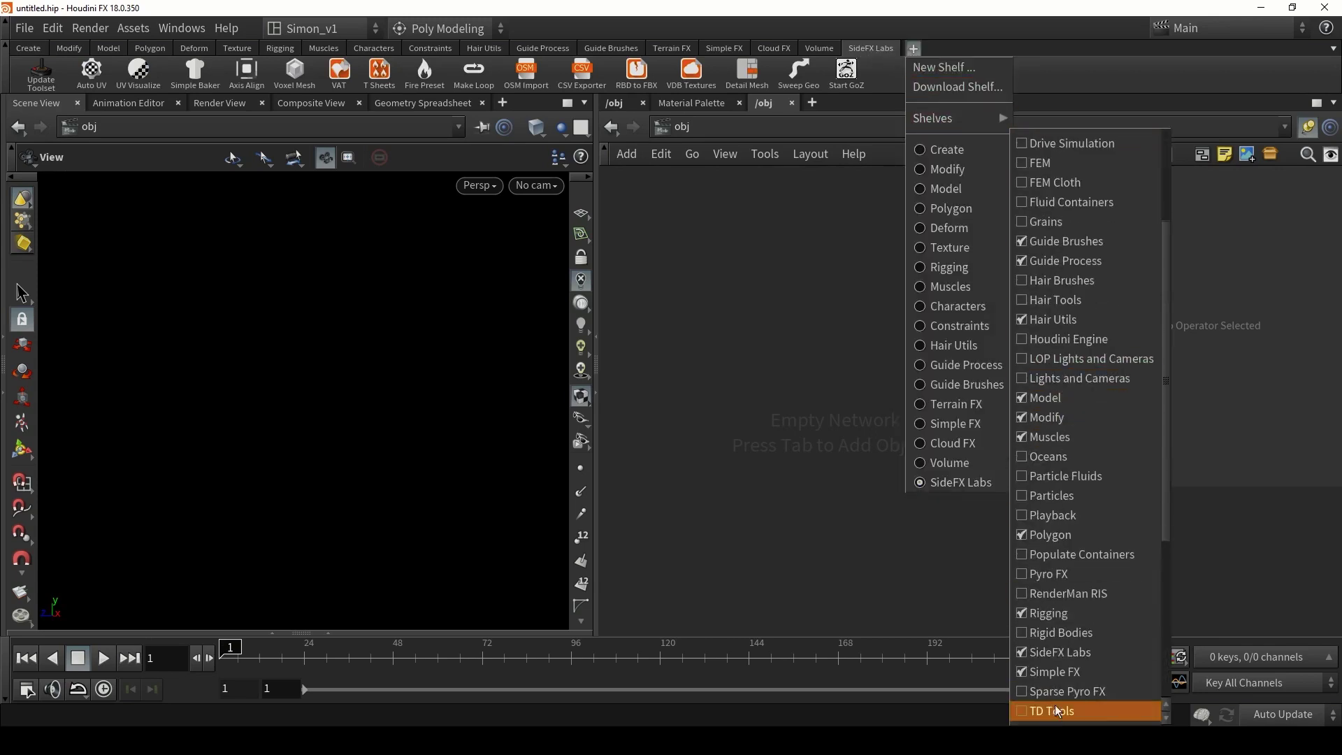
pyautogui.click(750, 256)
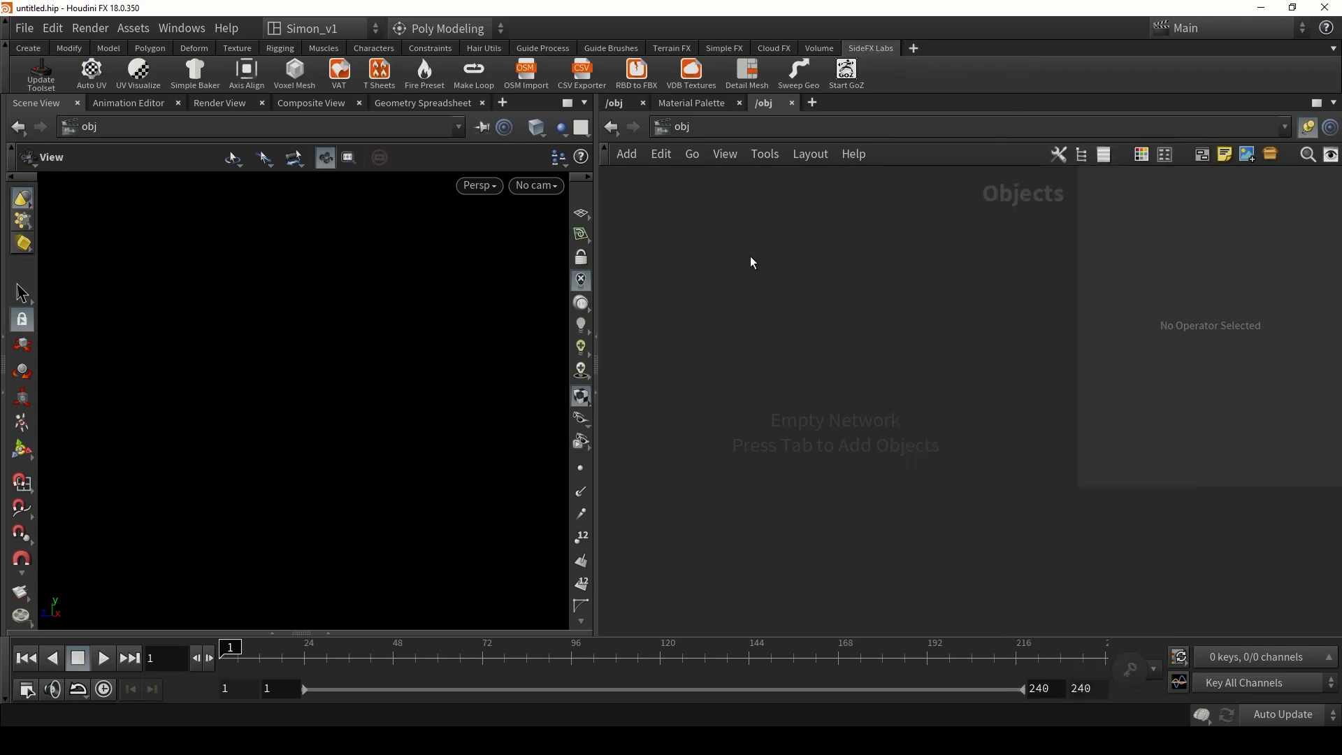
pyautogui.click(8, 72)
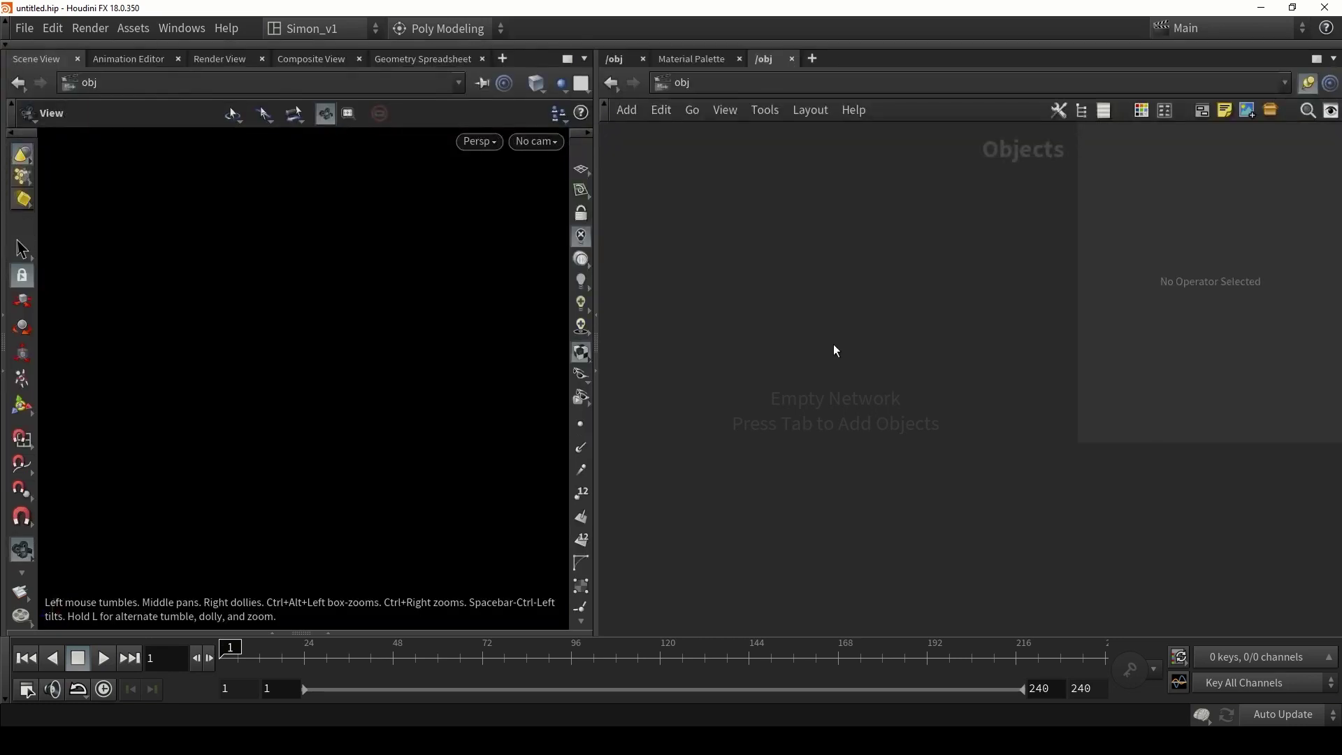
# Create a Sphere in the empty object network and turn on shaded lighting in the viewport.
pyautogui.press('Tab')
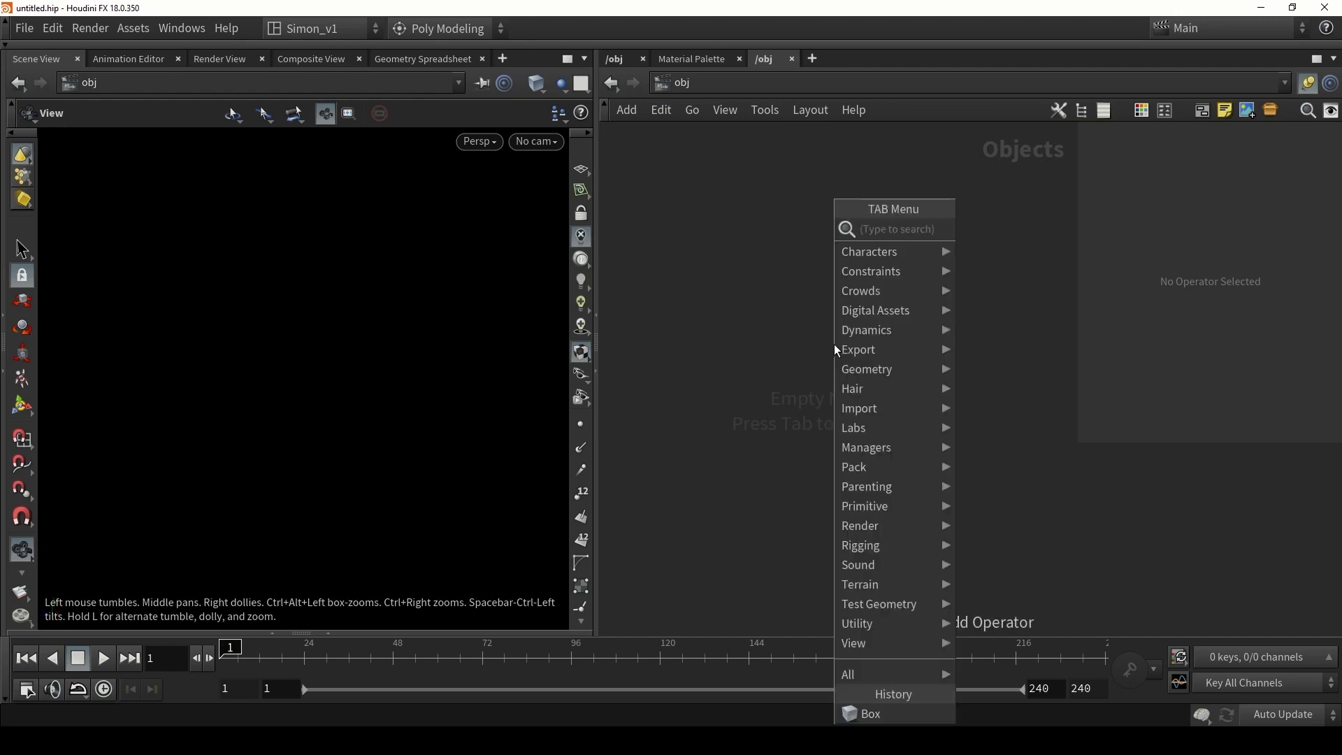
pyautogui.write('sph')
pyautogui.press('Return')
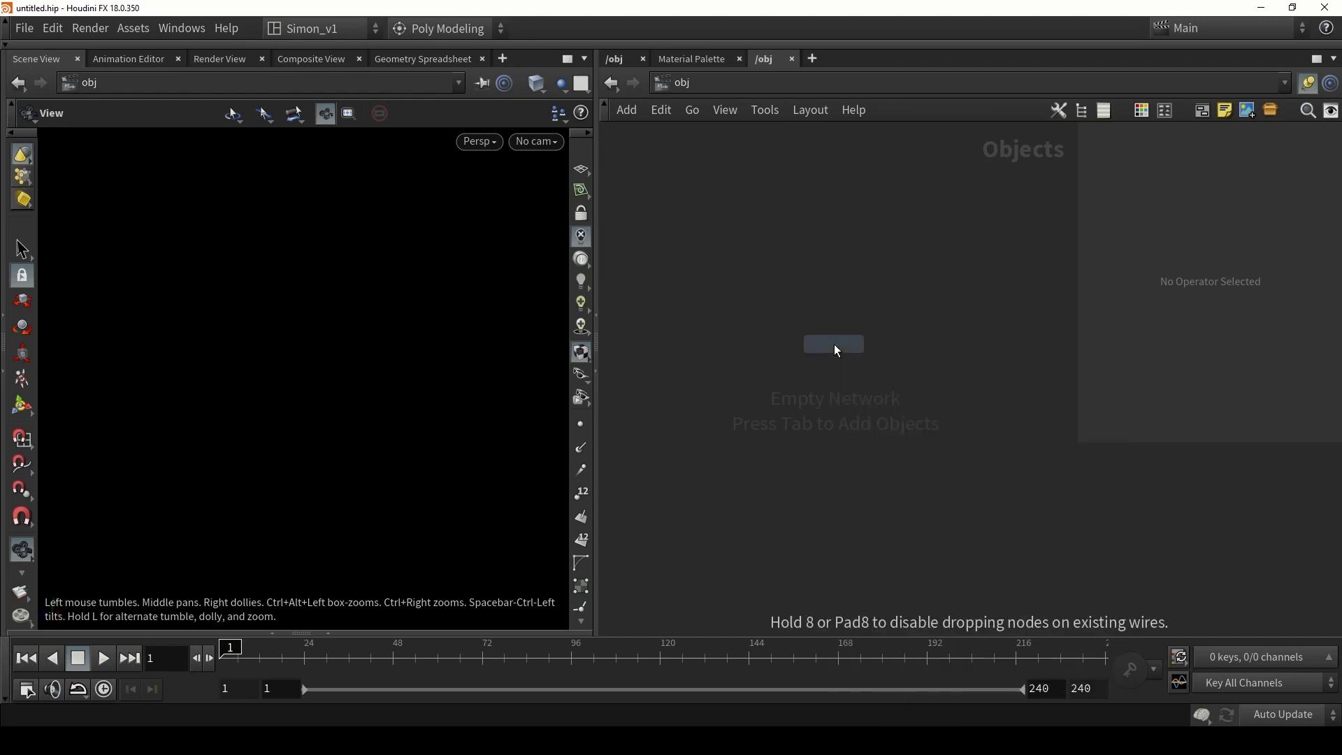
pyautogui.click(833, 344)
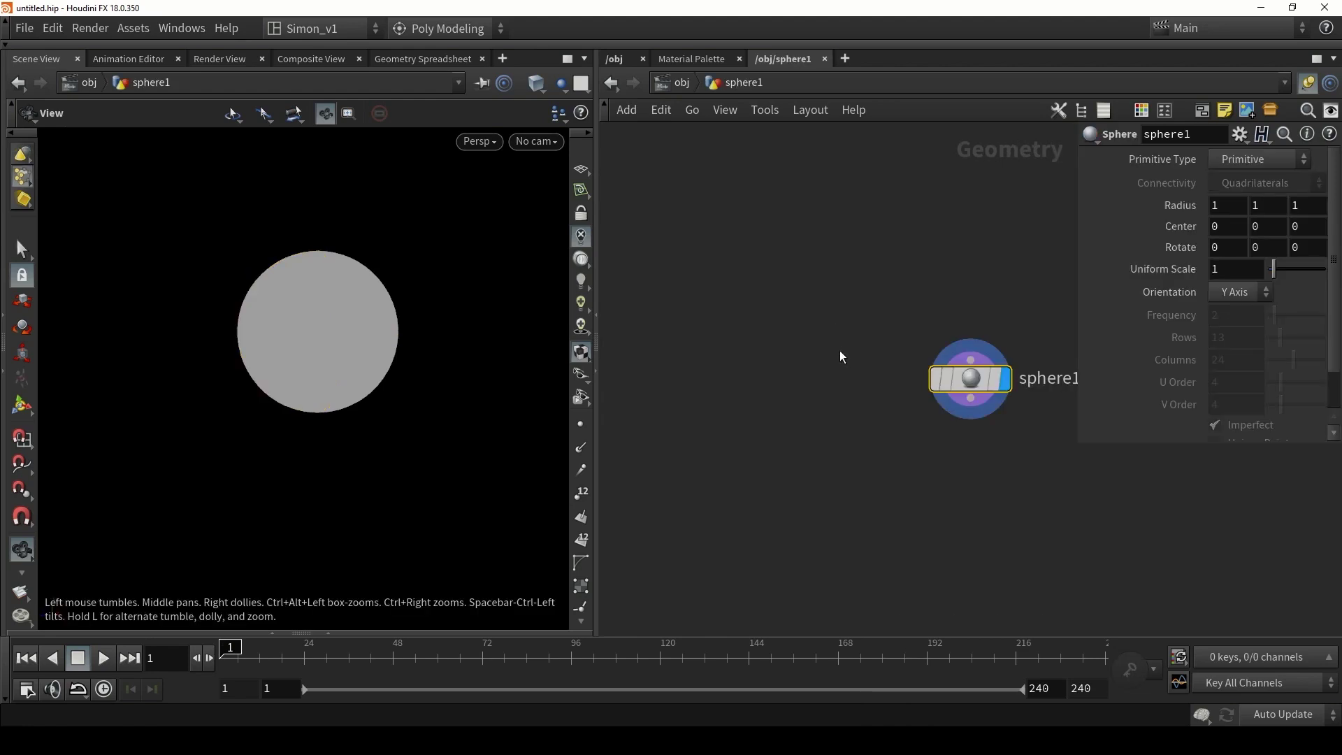
pyautogui.click(581, 259)
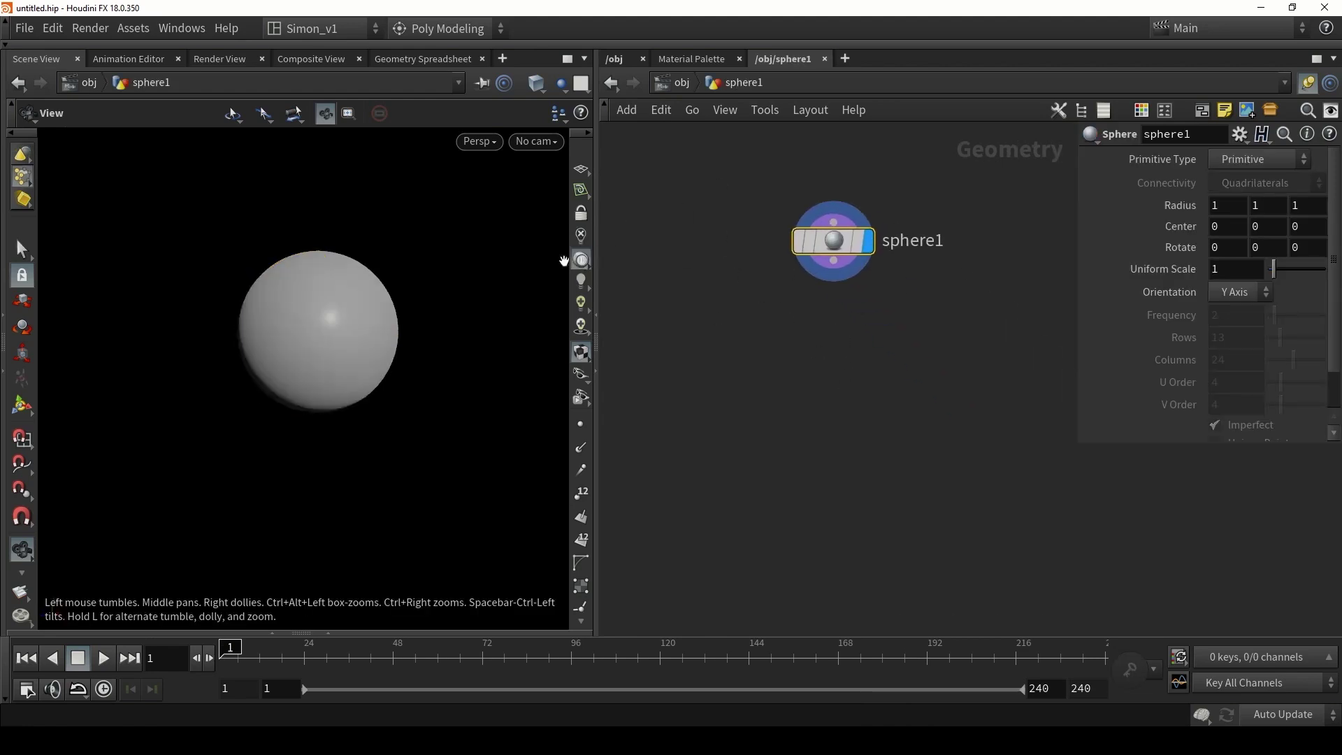
# Add a Labs Lightning (Beta) node connected below the sphere node and widen its parameter area.
pyautogui.press('Tab')
pyautogui.write('ligh')
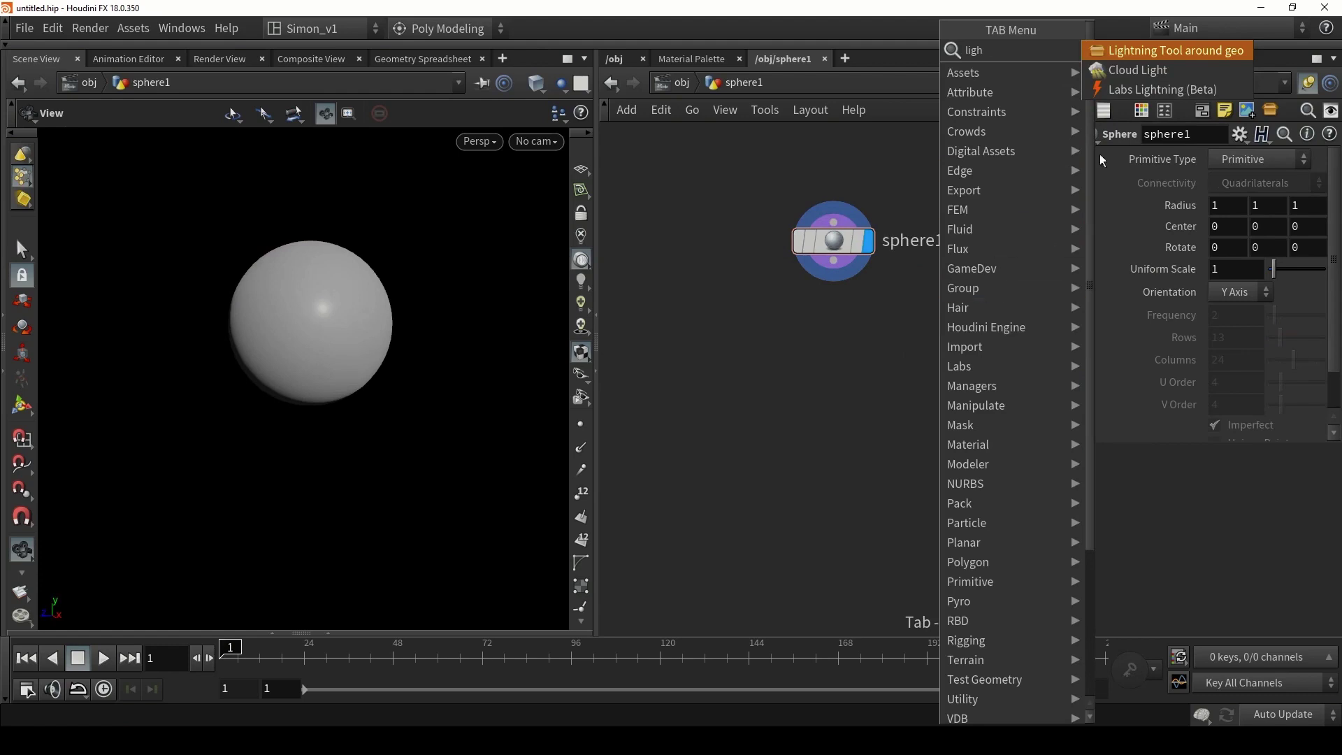
pyautogui.click(1119, 91)
pyautogui.click(824, 339)
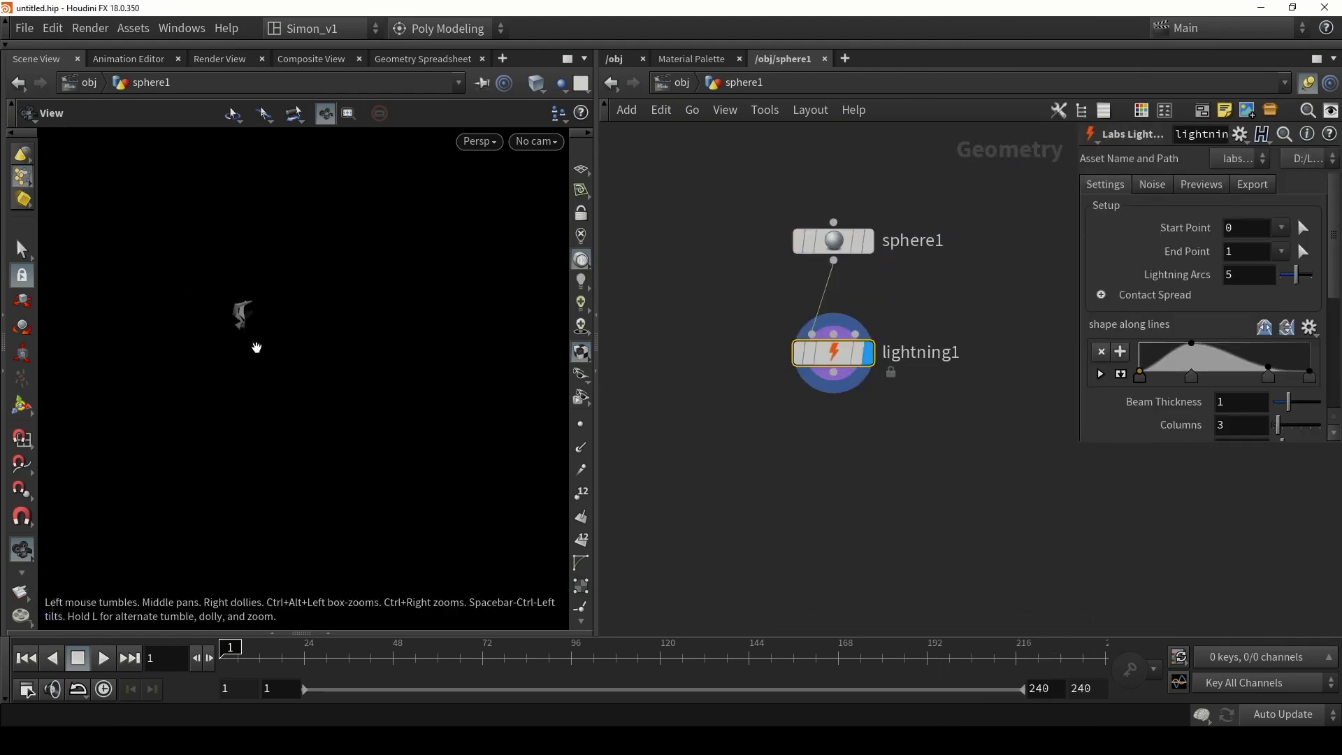
pyautogui.moveTo(1079, 349); pyautogui.dragTo(915, 349)
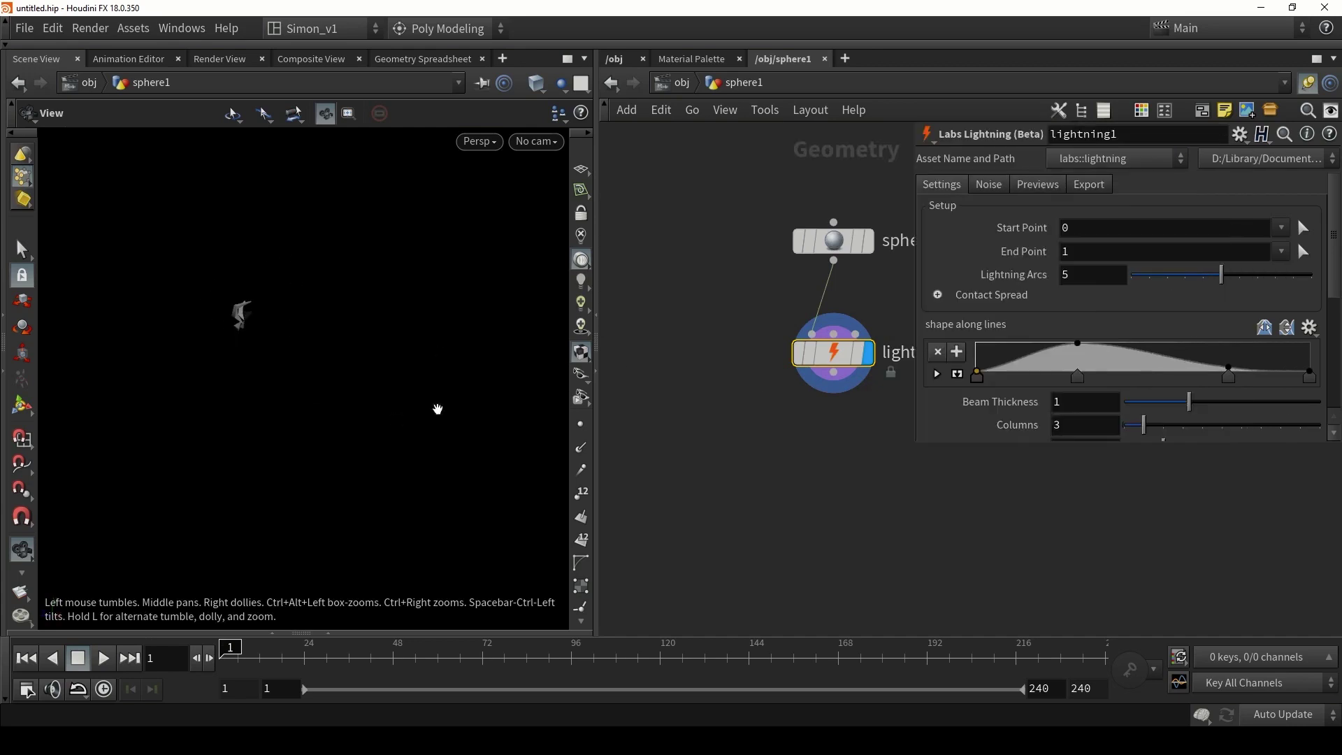
pyautogui.moveTo(258, 355); pyautogui.dragTo(285, 368)
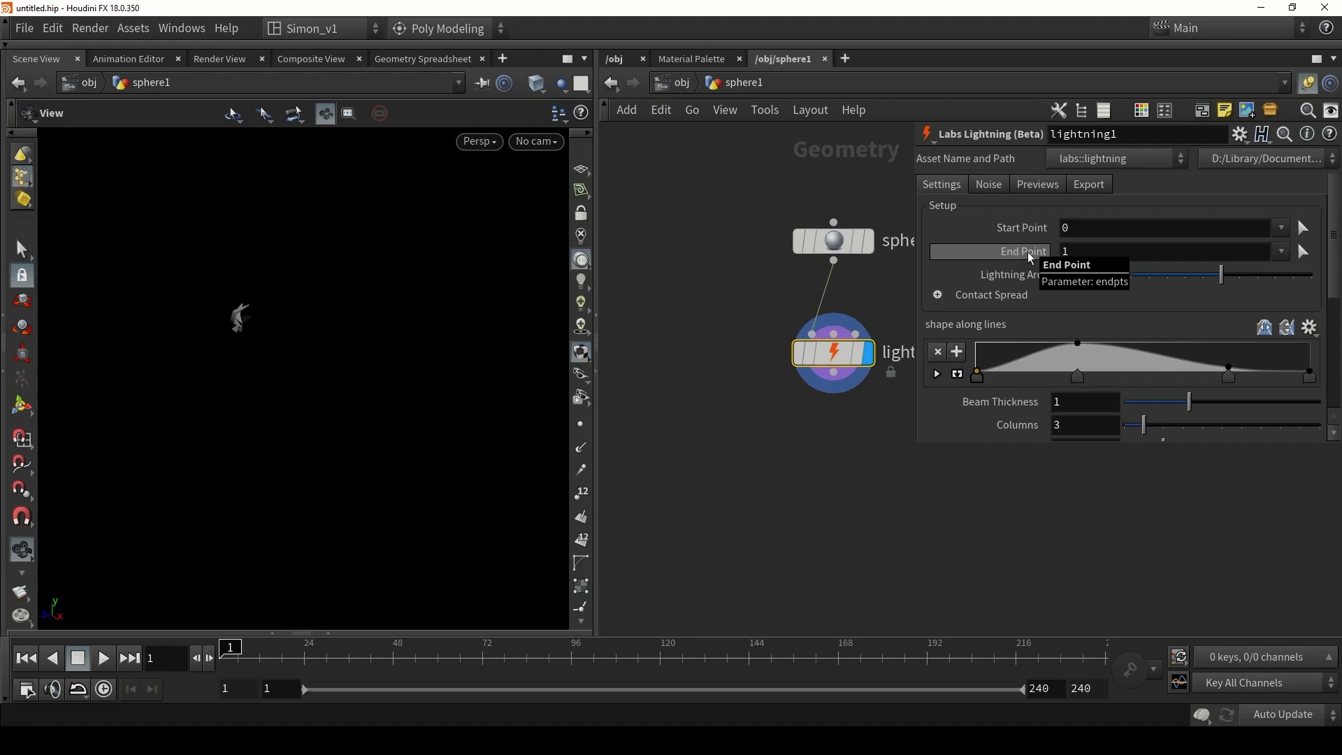
# Set the sphere's primitive type to Polygon and raise its frequency to get more points.
pyautogui.click(1305, 228)
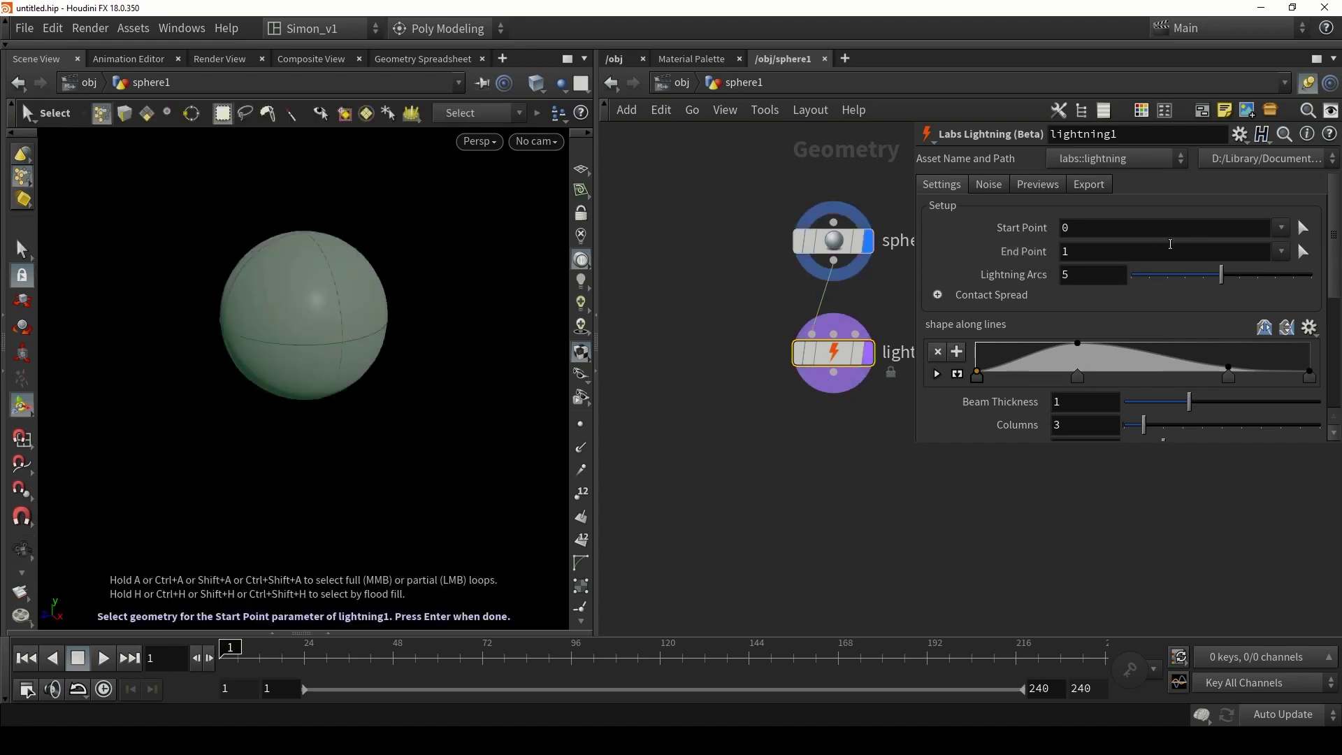
pyautogui.press('Escape')
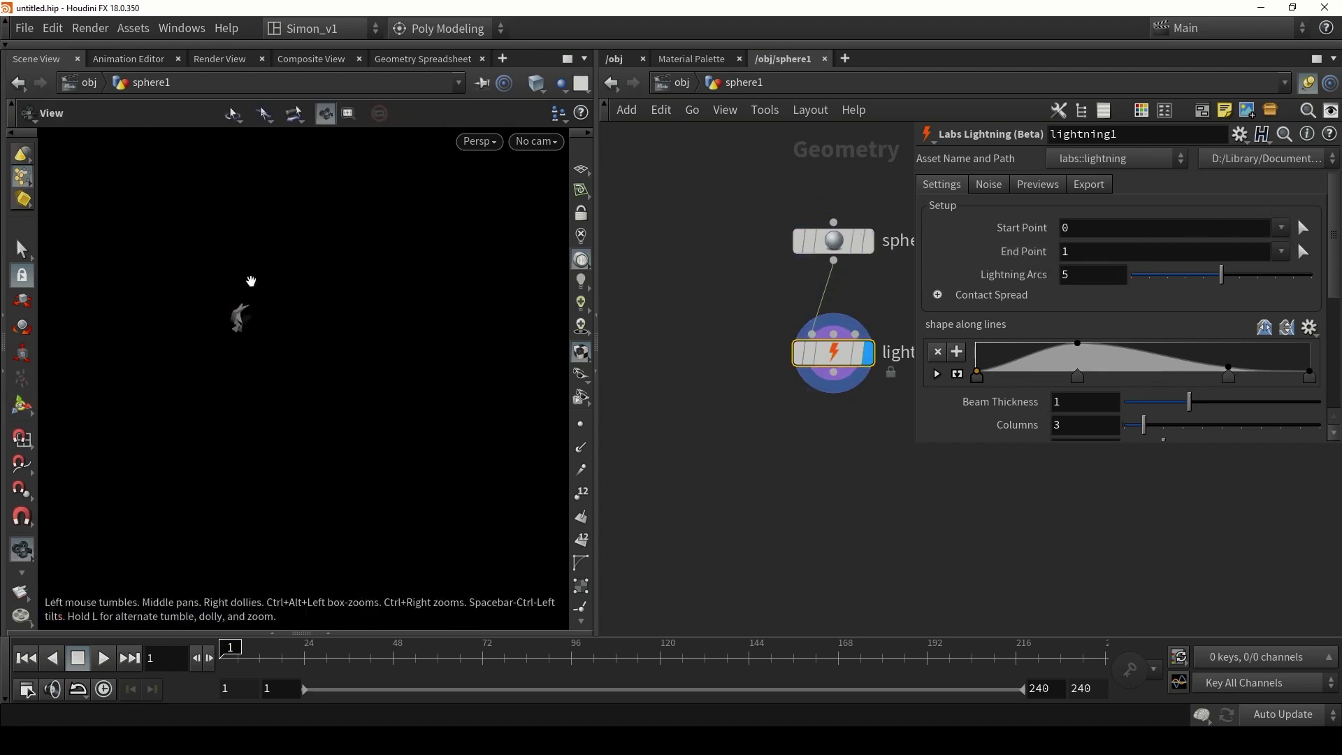
pyautogui.click(833, 241)
pyautogui.click(1070, 161)
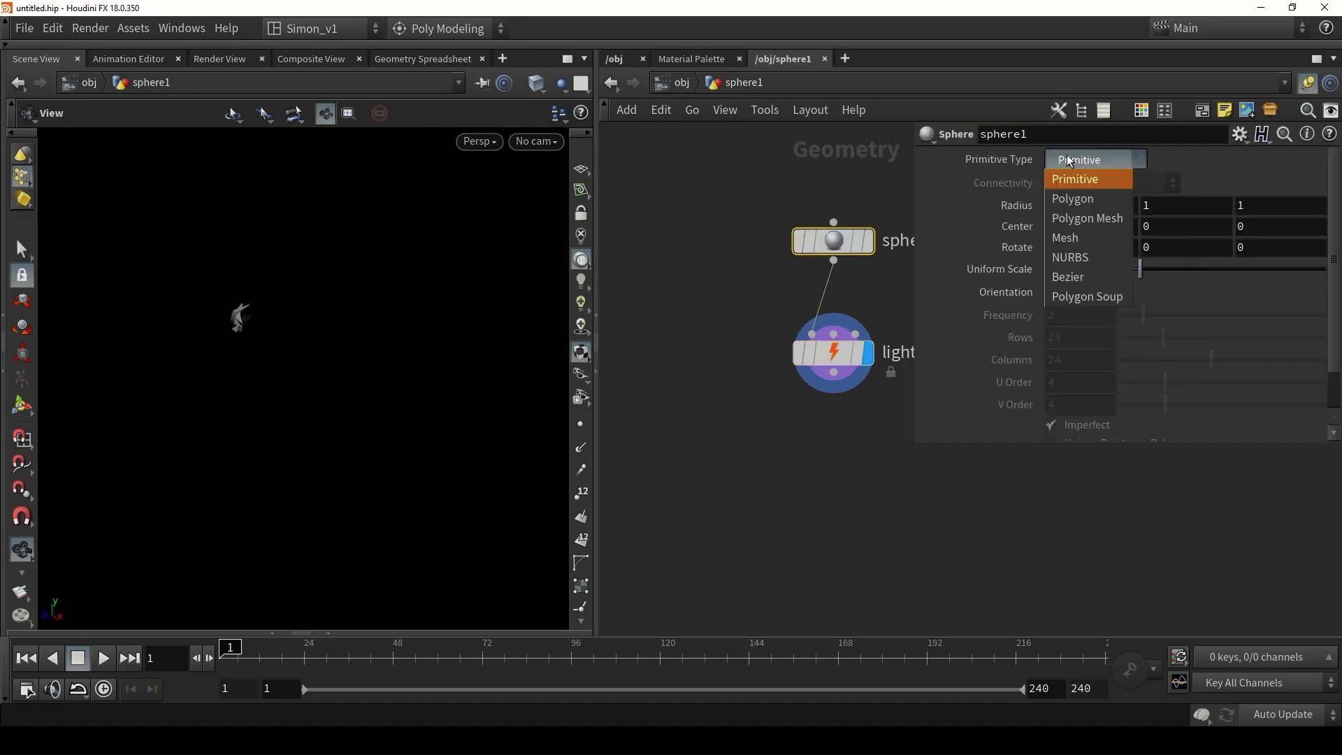
pyautogui.click(1073, 200)
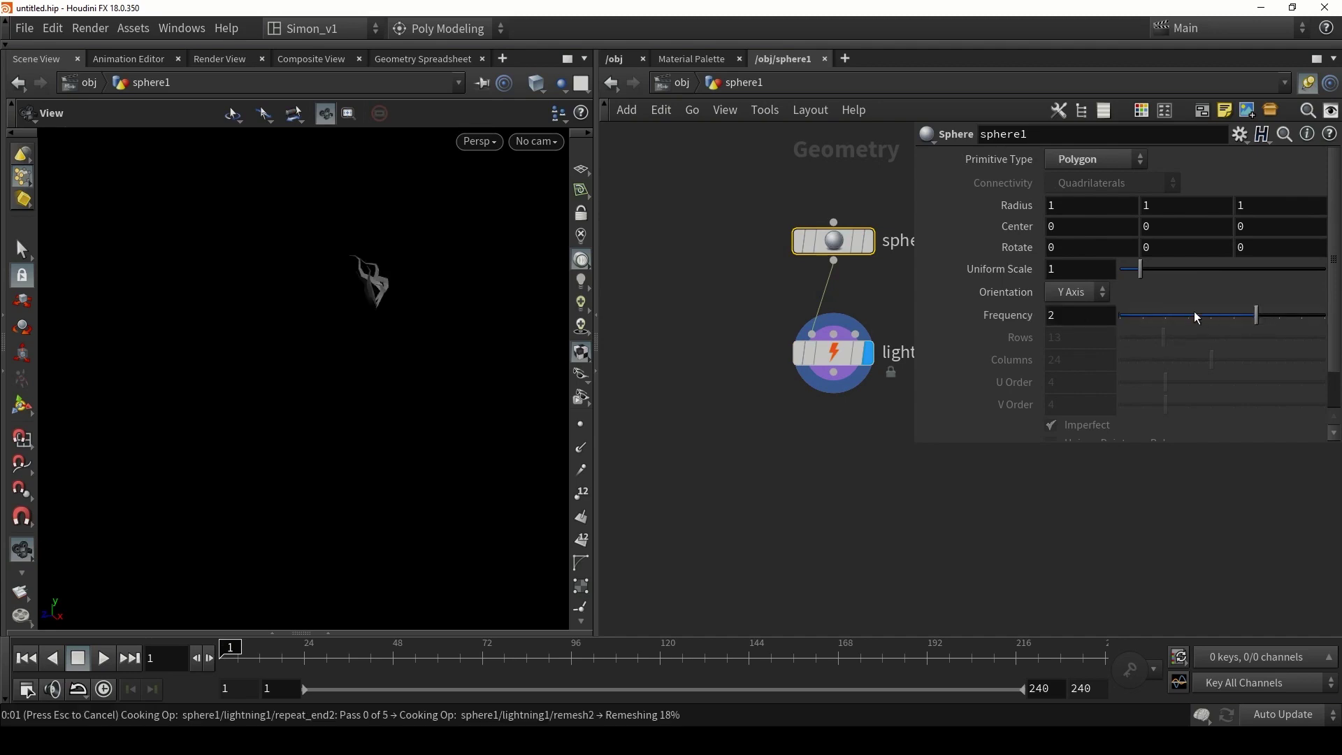
pyautogui.moveTo(1195, 317); pyautogui.dragTo(1192, 317)
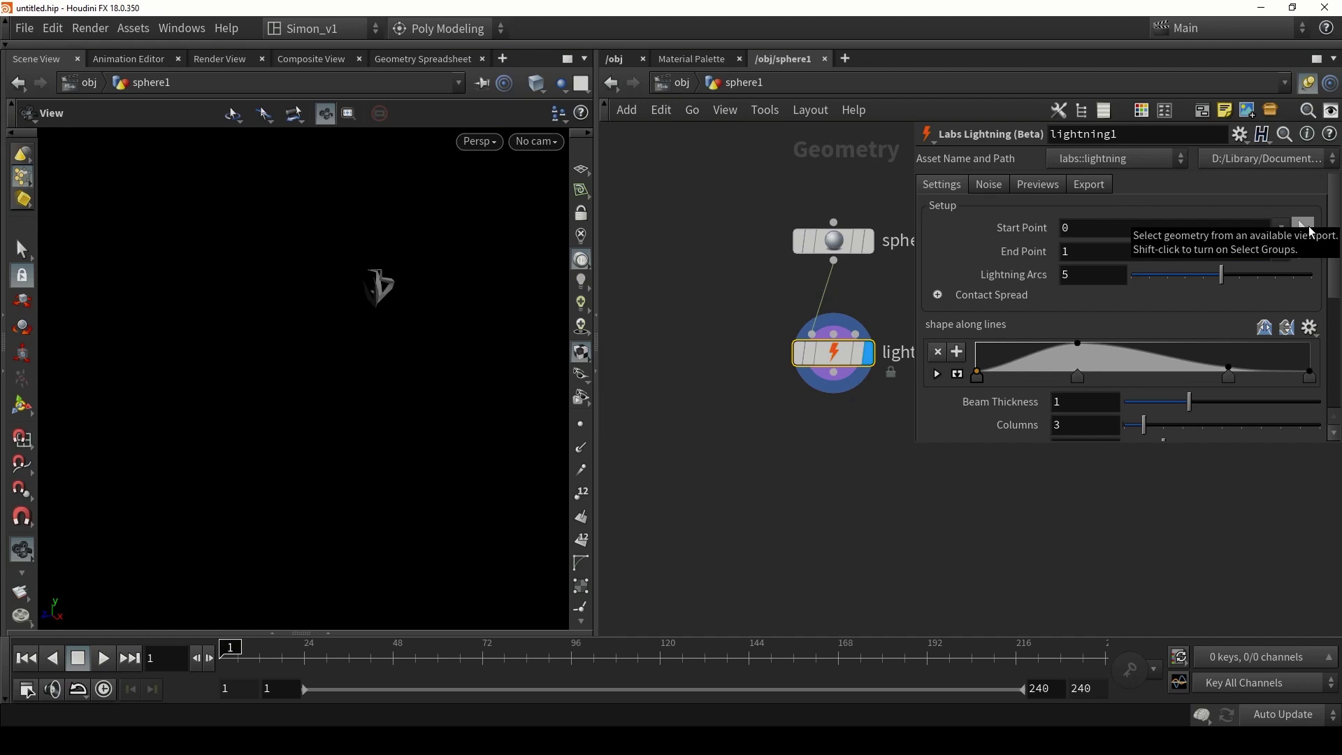
# Pick point 98 at the sphere's top as the lightning's Start Point and point 79 at its underside as the End Point.
pyautogui.click(1307, 229)
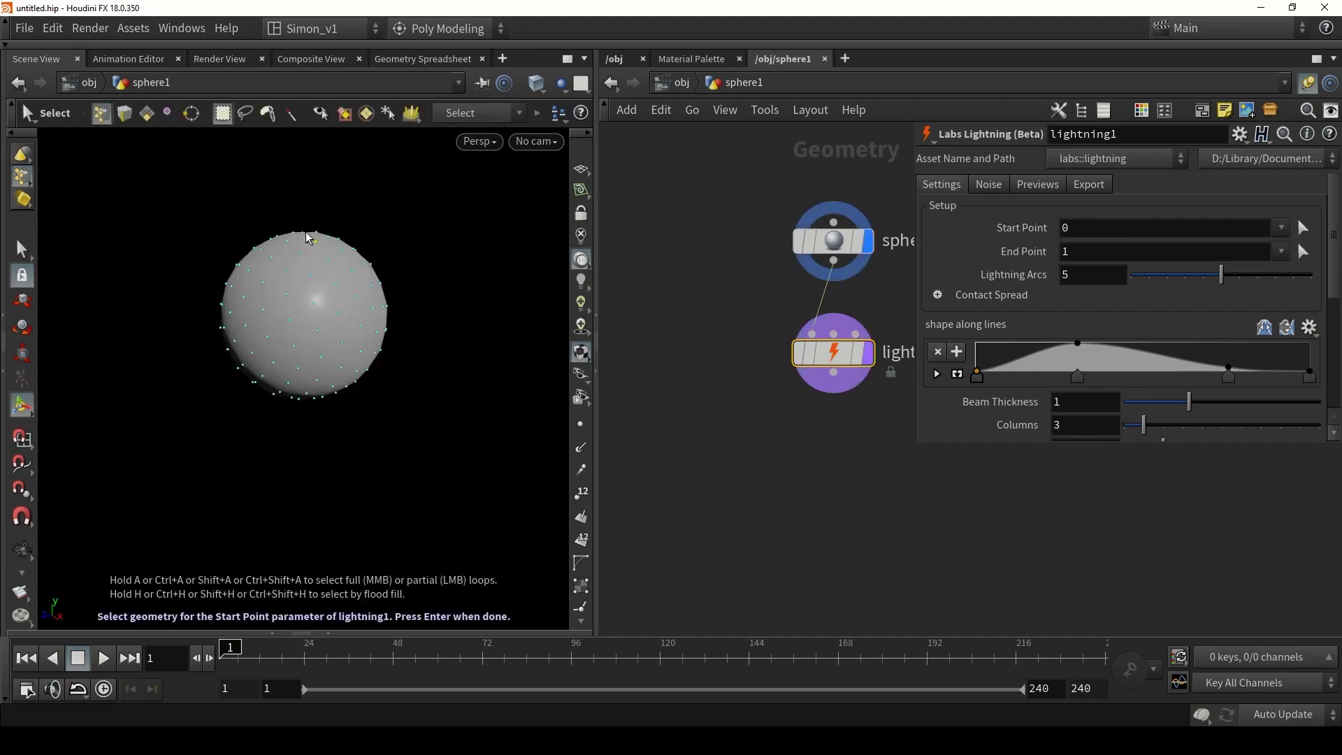
pyautogui.press('Return')
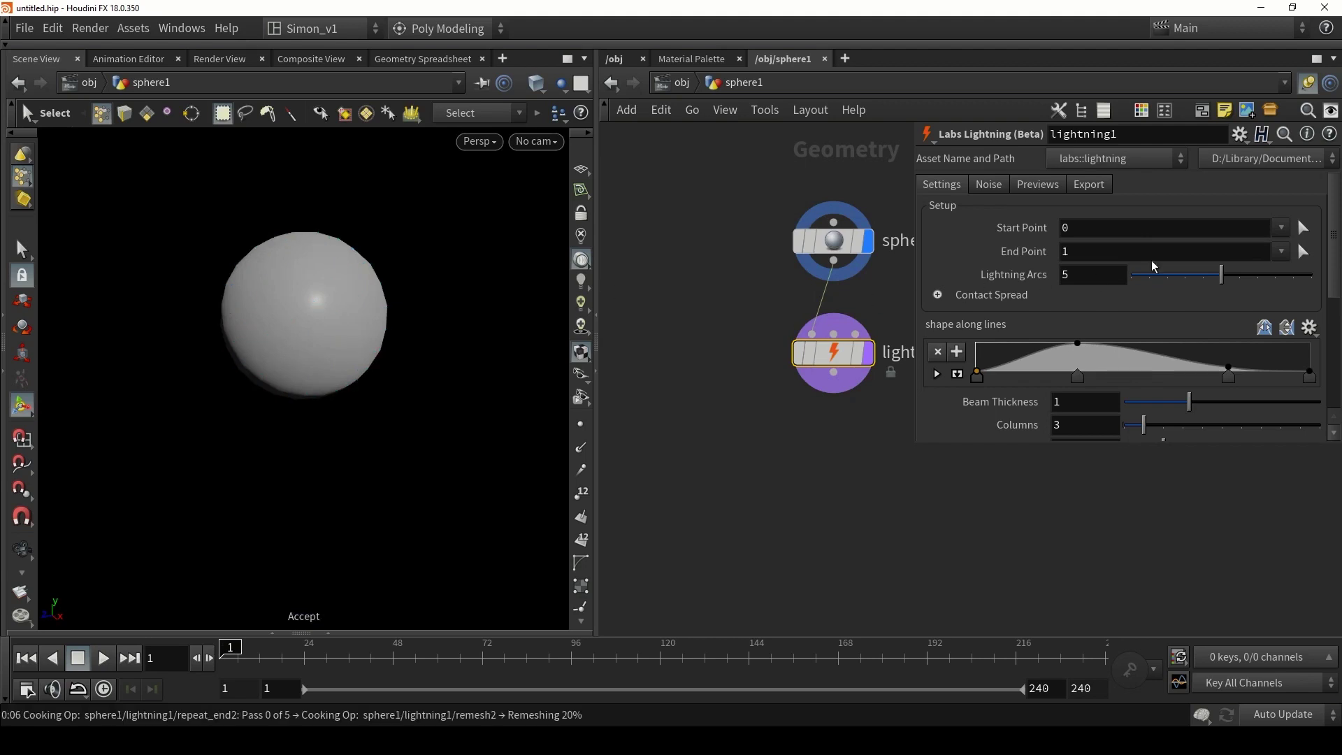
pyautogui.click(1302, 256)
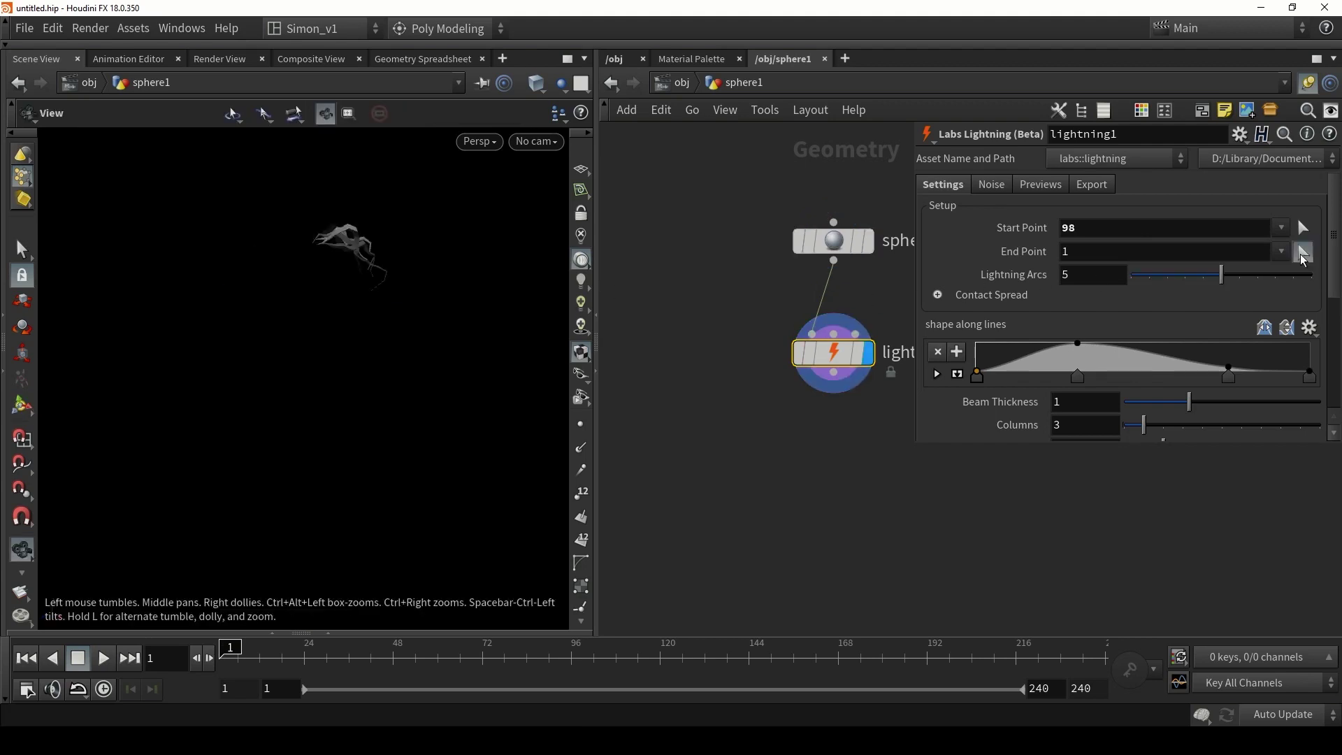
pyautogui.keyDown('alt'); pyautogui.moveTo(289, 420); pyautogui.dragTo(300, 365); pyautogui.keyUp('alt')
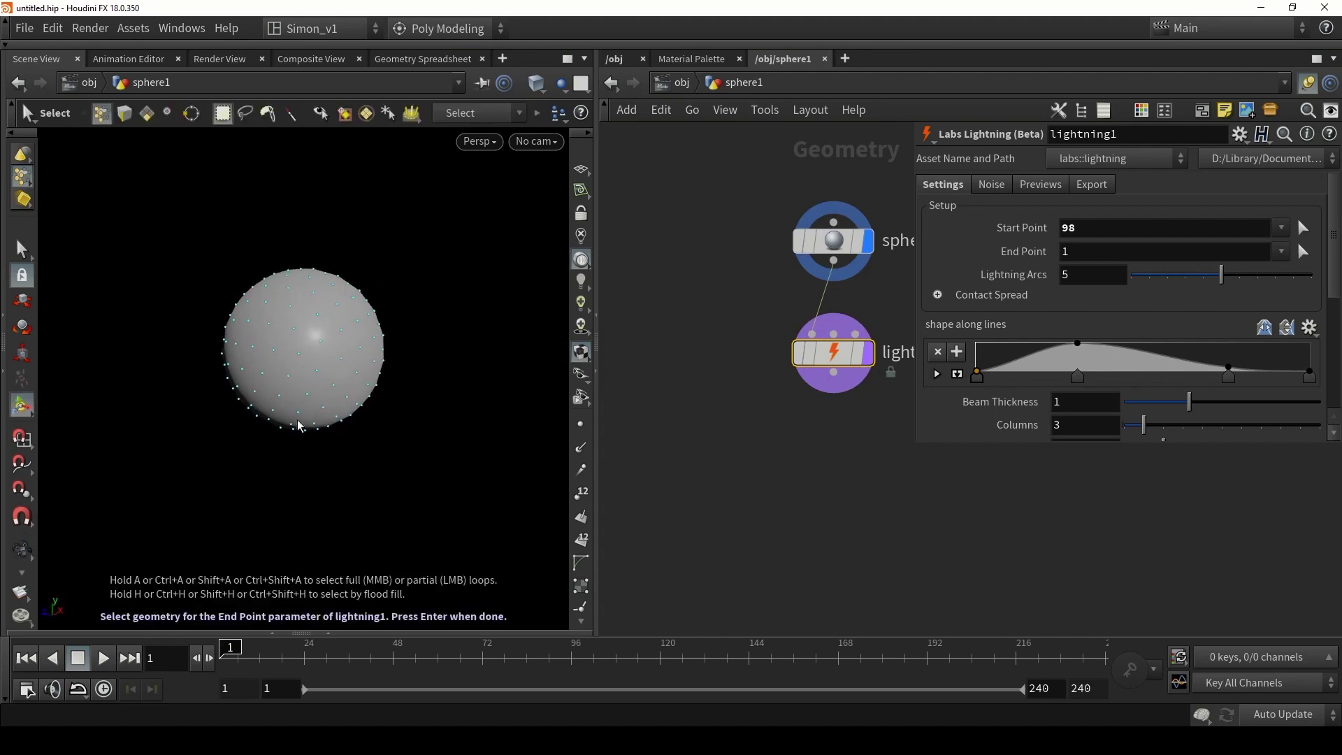
pyautogui.press('Return')
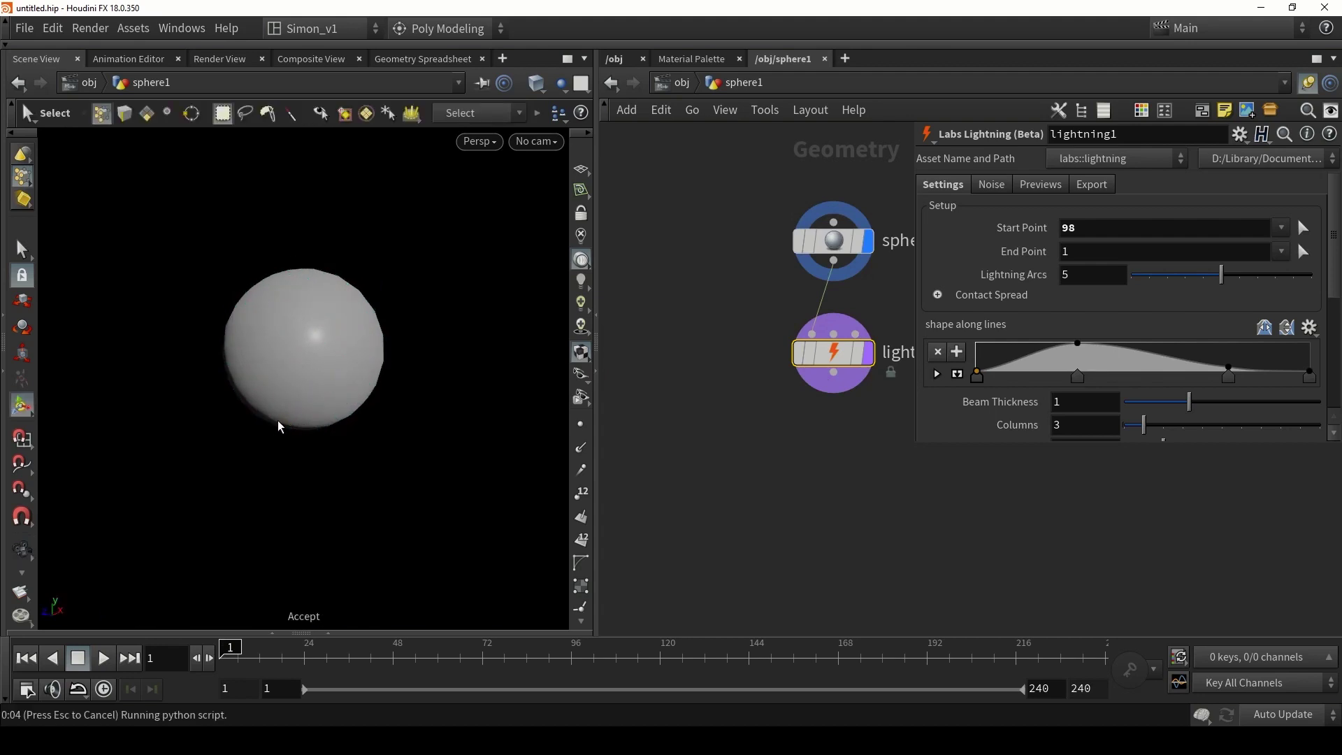
# Examine the lightning arcs from several sides, temporarily showing the sphere along with them.
pyautogui.keyDown('alt'); pyautogui.moveTo(339, 338); pyautogui.dragTo(317, 321); pyautogui.keyUp('alt')
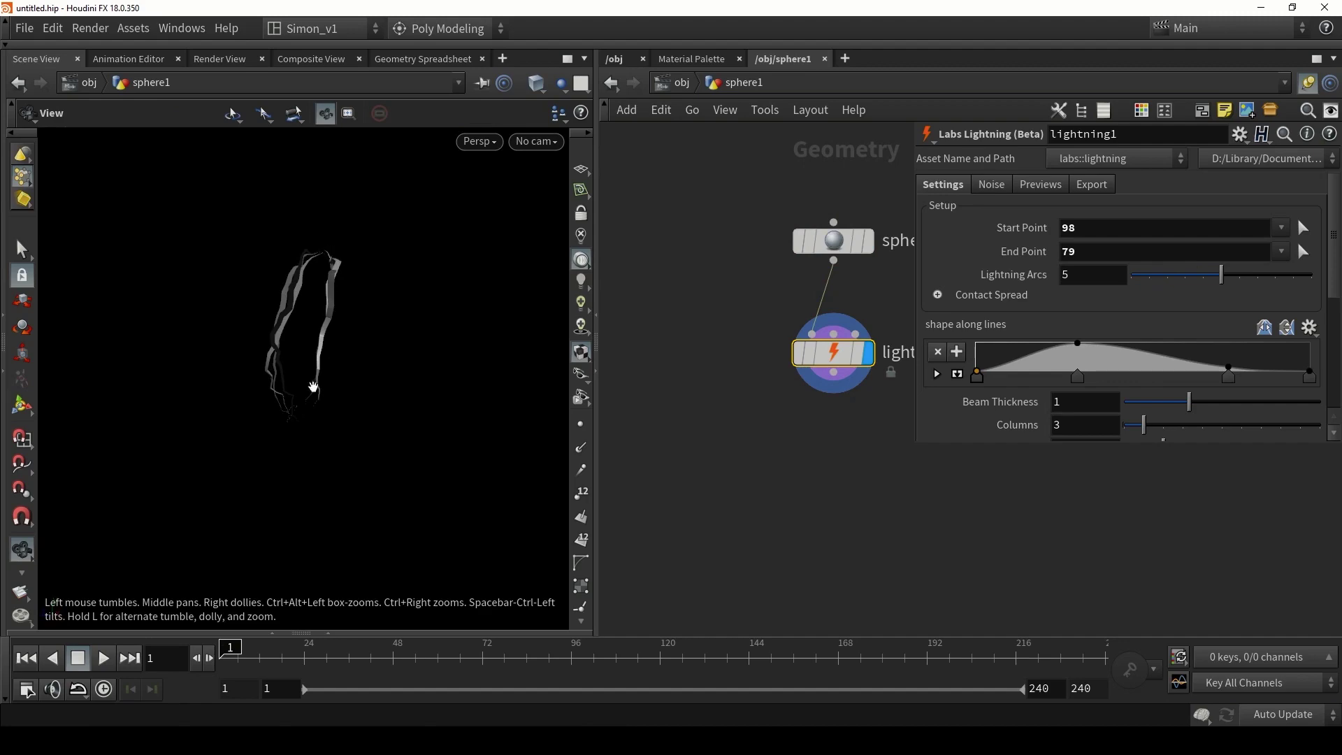
pyautogui.moveTo(289, 420); pyautogui.dragTo(370, 396)
pyautogui.click(858, 240)
pyautogui.moveTo(386, 306); pyautogui.dragTo(306, 267)
pyautogui.moveTo(359, 378); pyautogui.dragTo(336, 315)
pyautogui.click(858, 244)
pyautogui.moveTo(350, 336); pyautogui.dragTo(433, 331)
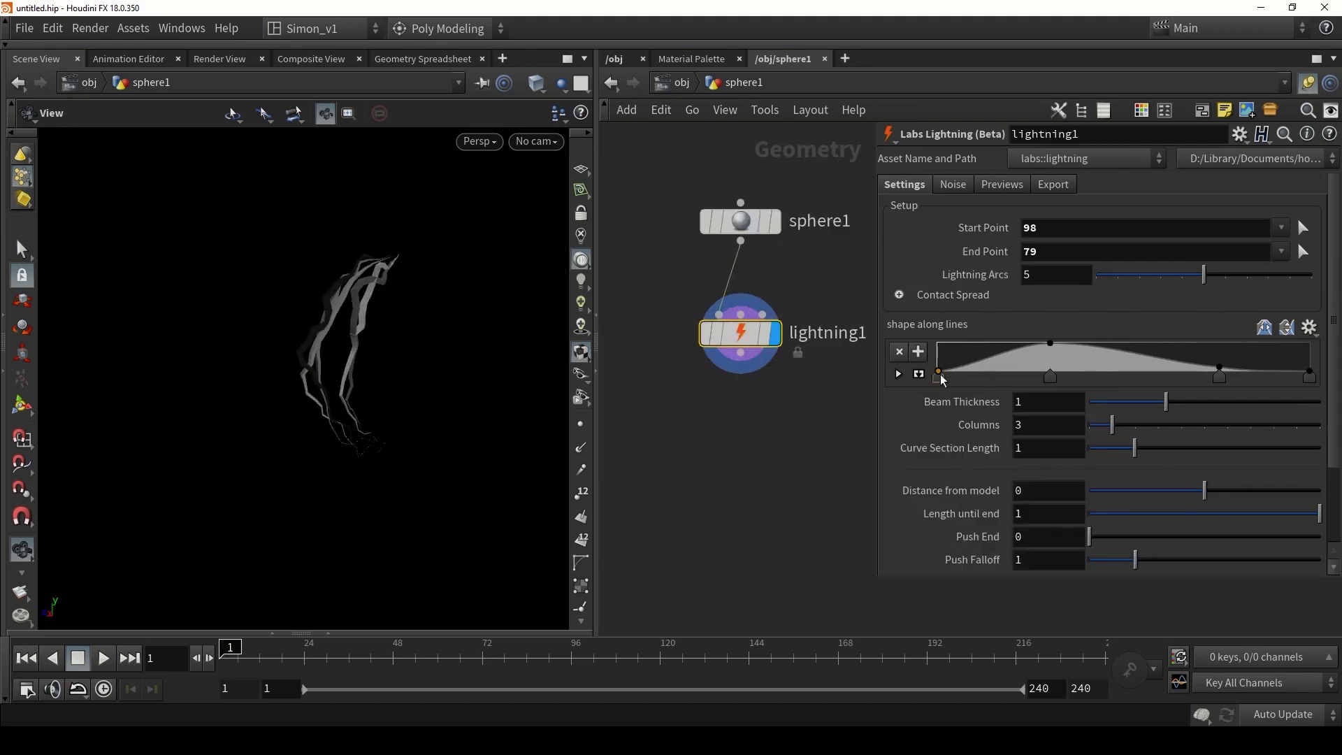
# Expand the Contact Spread settings and enable Debug begin spread and Debug end spread to inspect the contact areas.
pyautogui.click(900, 295)
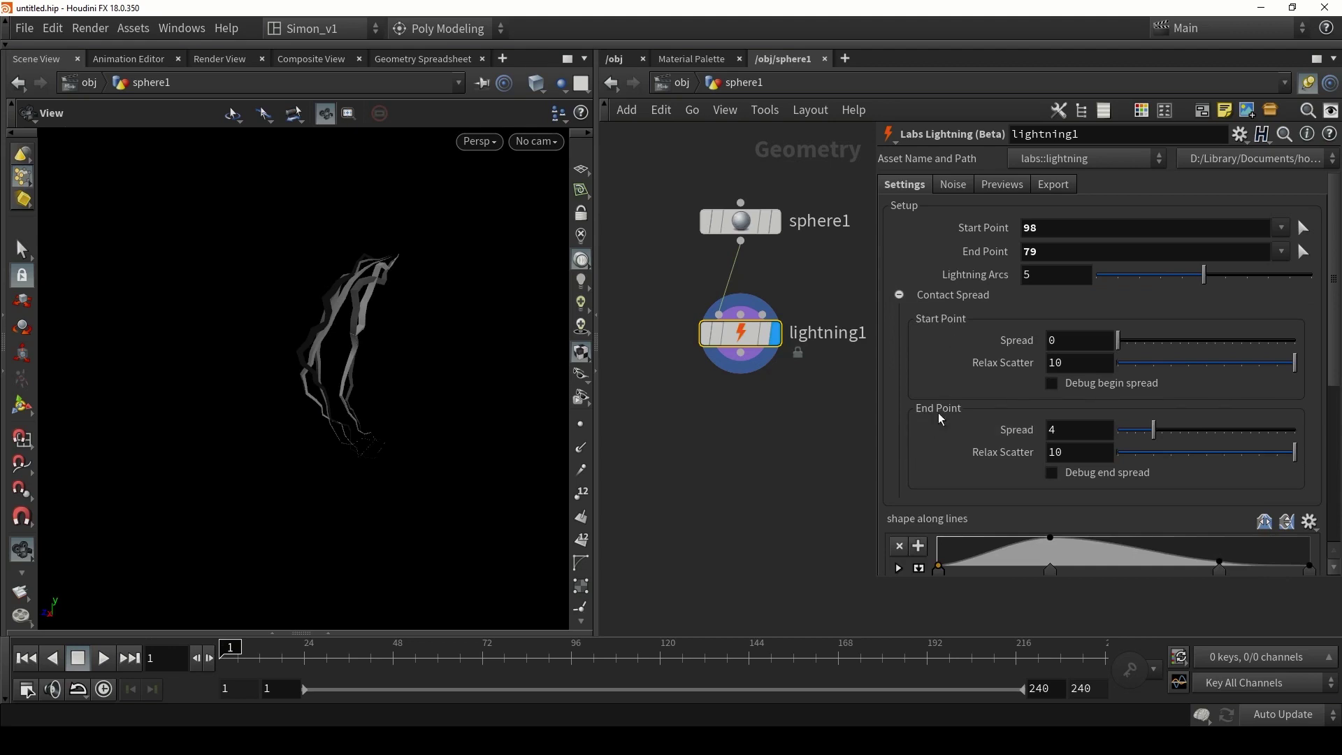
pyautogui.click(1068, 389)
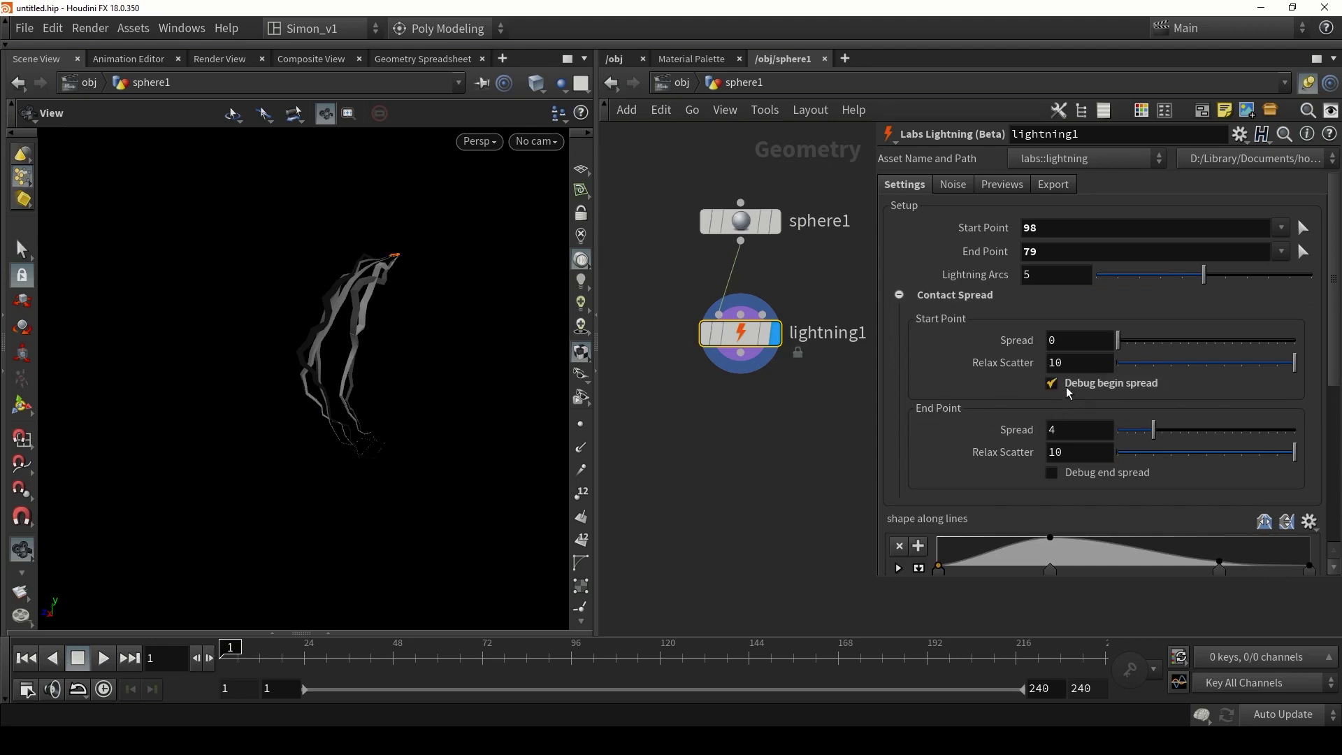
pyautogui.click(1088, 481)
pyautogui.moveTo(443, 468); pyautogui.dragTo(377, 427)
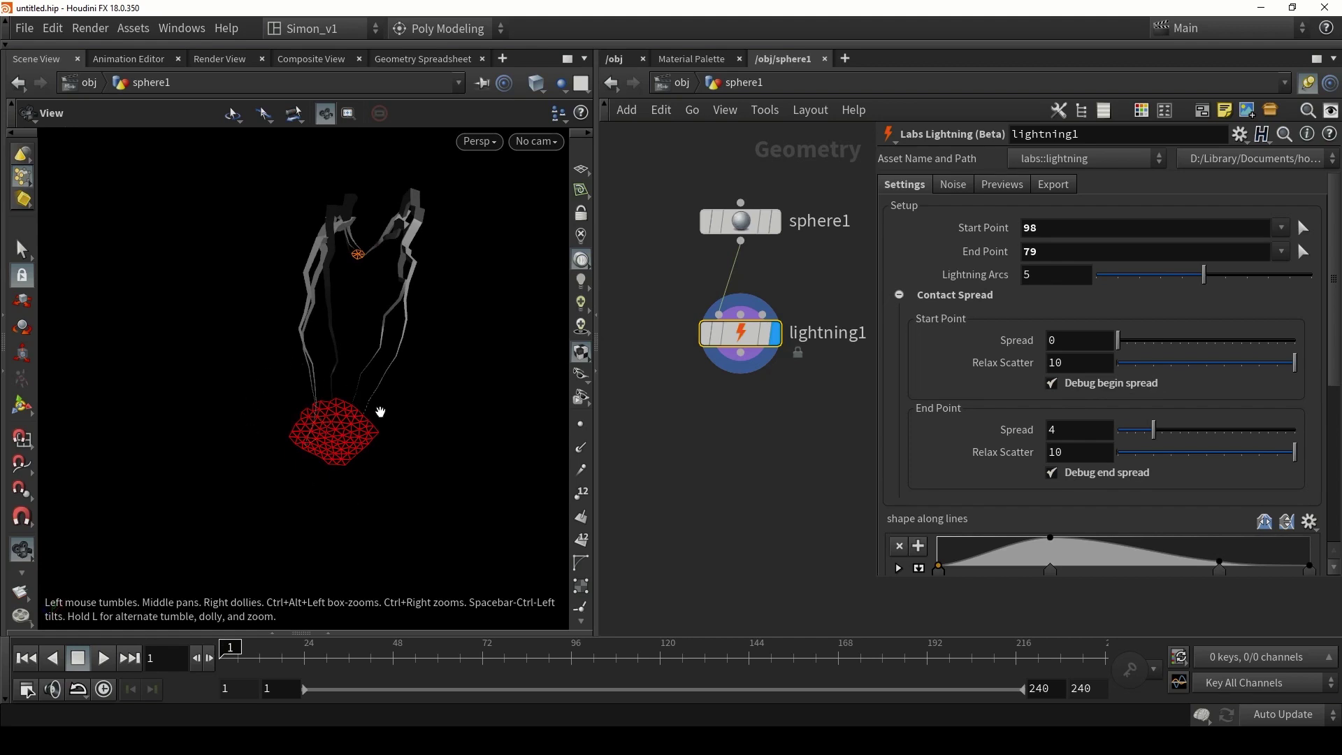
pyautogui.moveTo(346, 400); pyautogui.dragTo(385, 342)
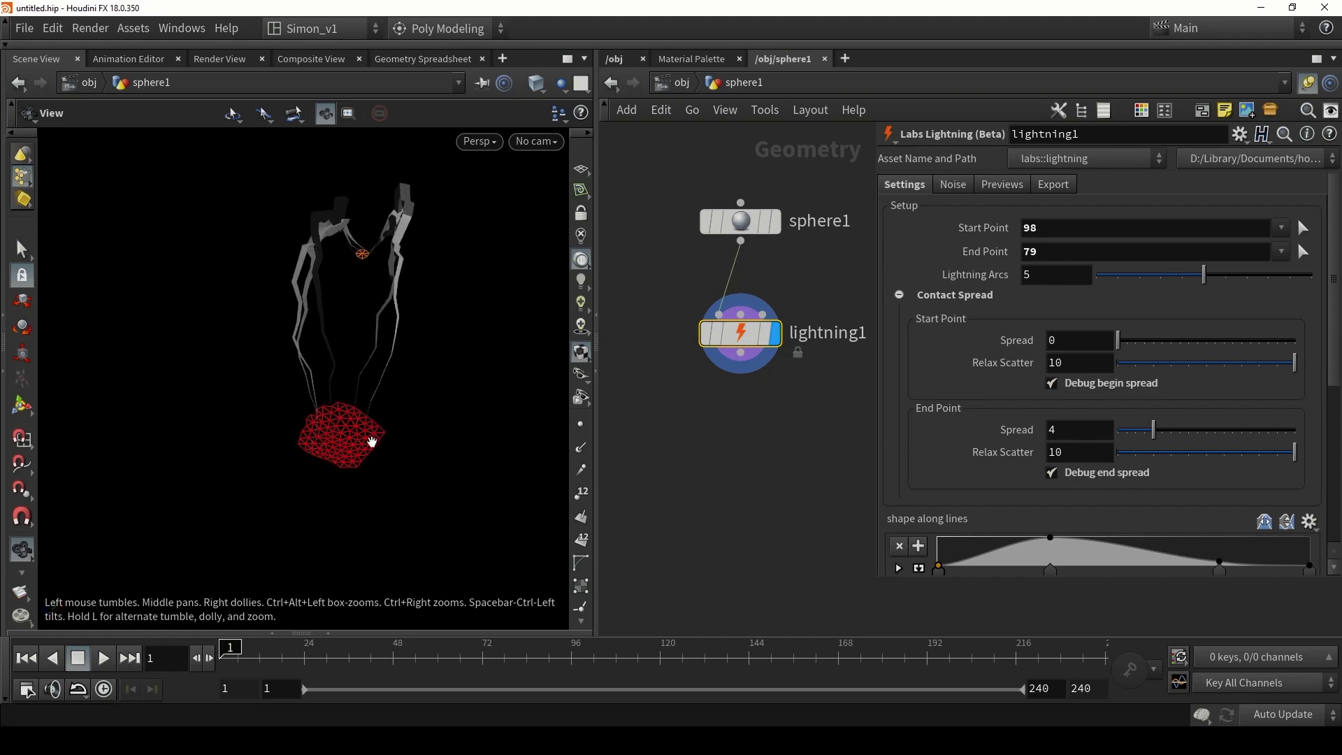
pyautogui.moveTo(372, 442); pyautogui.dragTo(375, 426)
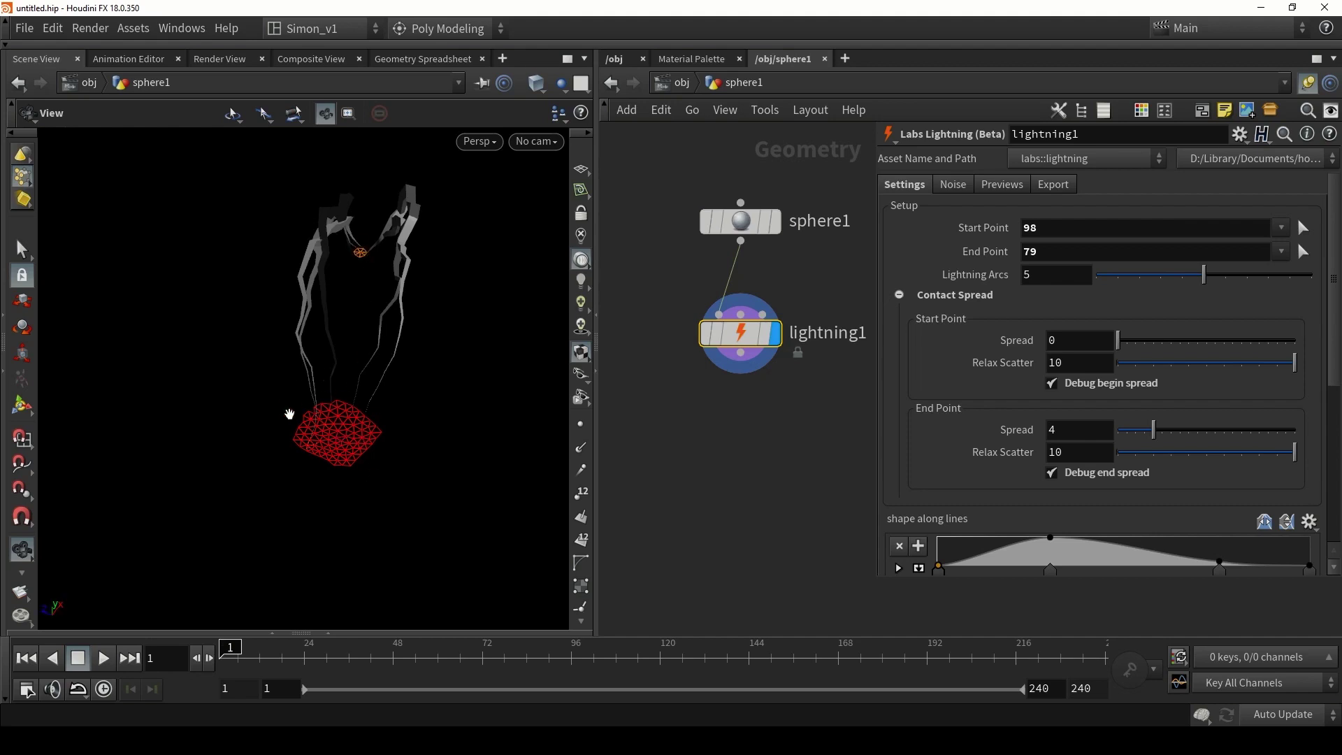
# Set the End Point contact spread to 18 and its Relax Scatter to 6.
pyautogui.moveTo(1153, 431); pyautogui.dragTo(1234, 448)
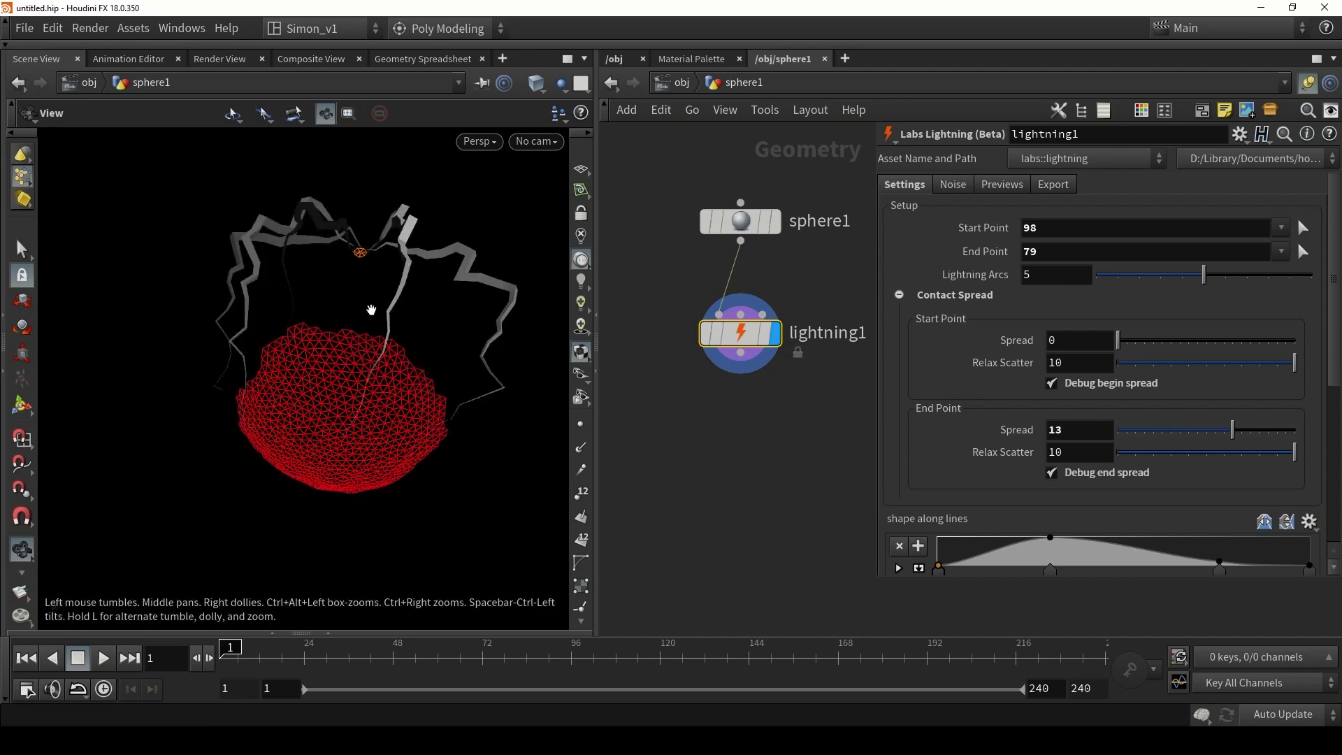
pyautogui.moveTo(418, 342)
pyautogui.mouseDown()
pyautogui.moveTo(389, 324)
pyautogui.moveTo(428, 333)
pyautogui.mouseUp()
pyautogui.moveTo(1233, 430); pyautogui.dragTo(1278, 441)
pyautogui.moveTo(364, 335); pyautogui.dragTo(419, 381)
pyautogui.moveTo(1294, 452); pyautogui.dragTo(1224, 451)
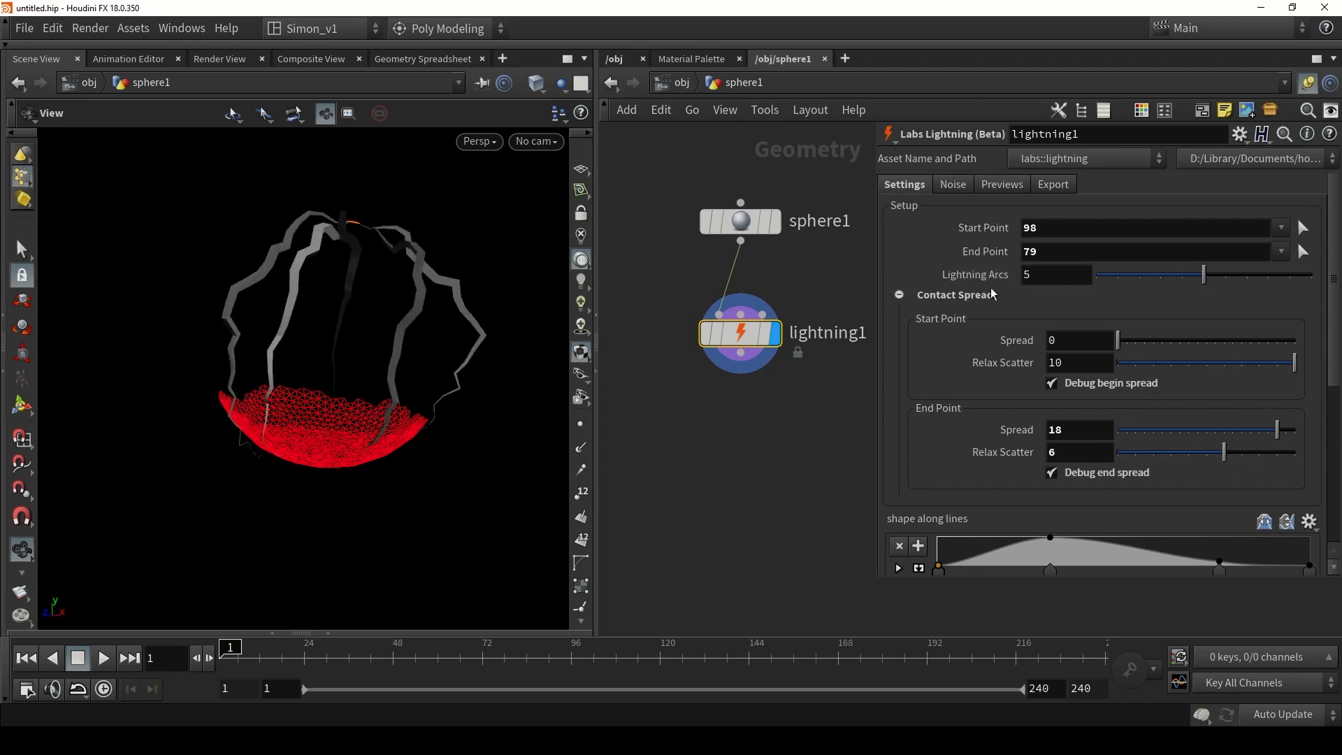
# Increase the number of Lightning Arcs to 10.
pyautogui.moveTo(1203, 276); pyautogui.dragTo(1329, 294)
pyautogui.moveTo(340, 291); pyautogui.dragTo(502, 318)
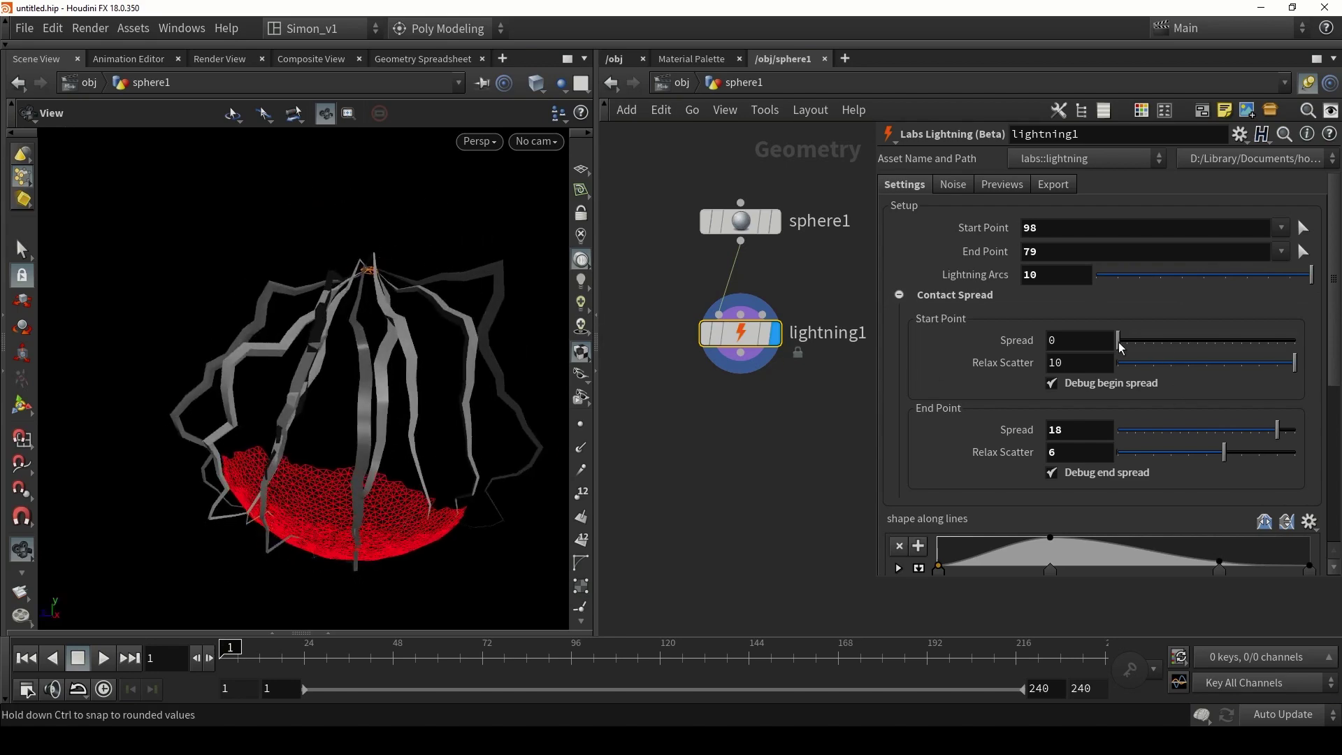
# Try a Start Point contact spread of 9 and return it to 0.
pyautogui.click(1175, 357)
pyautogui.moveTo(1176, 357); pyautogui.dragTo(1200, 357)
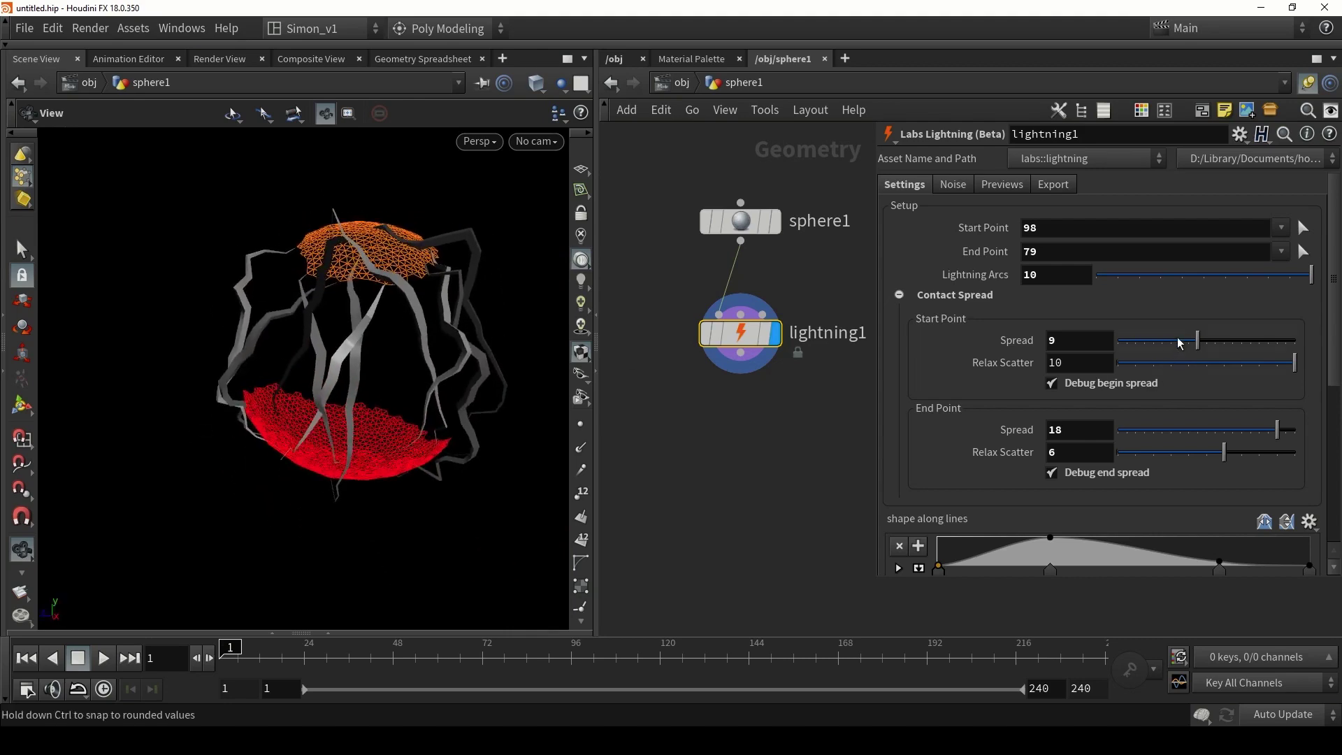
pyautogui.moveTo(1178, 340); pyautogui.dragTo(1102, 340)
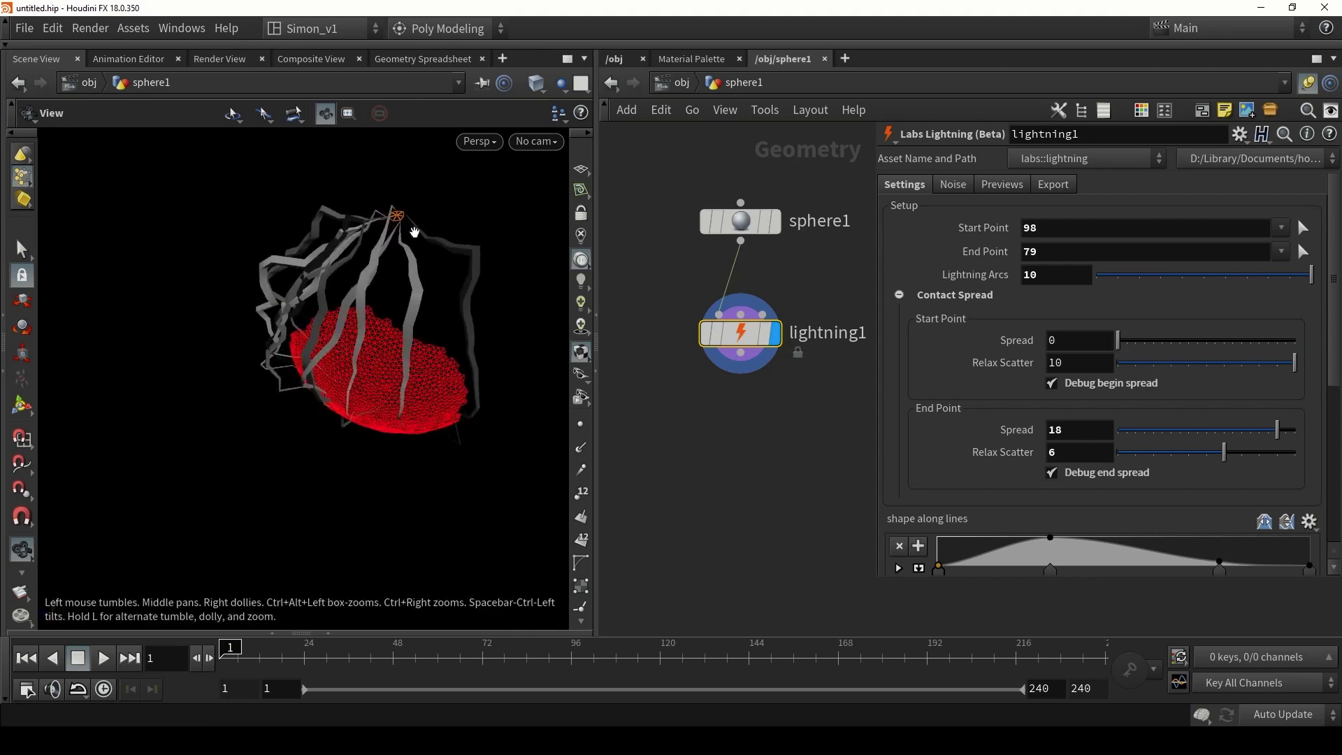
# Collapse the Contact Spread settings and move the peak of the shape along lines ramp closer to its start.
pyautogui.click(899, 295)
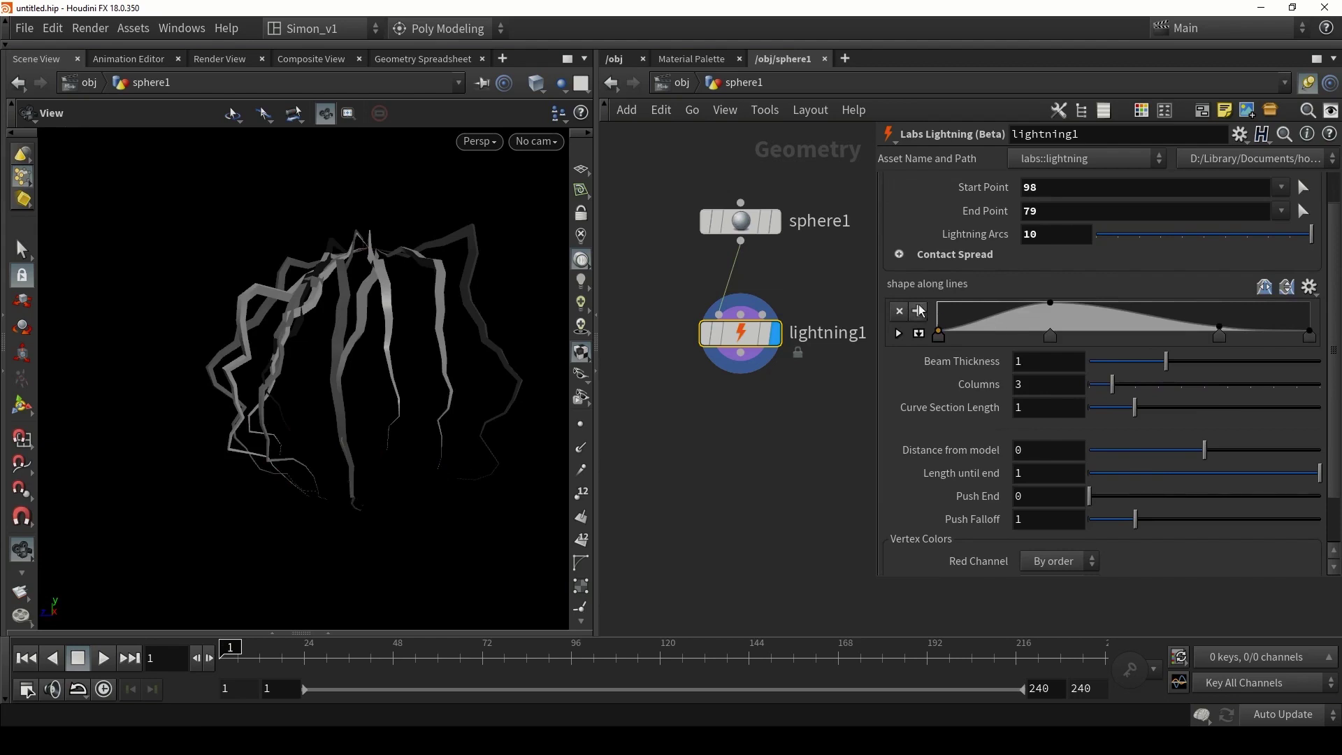
pyautogui.moveTo(1044, 341); pyautogui.dragTo(1002, 334)
# Try a larger Beam Thickness and a Curve Section Length of 0.16, and undo both changes.
pyautogui.moveTo(1168, 362); pyautogui.dragTo(1252, 368)
pyautogui.hotkey('ctrl', 'z')
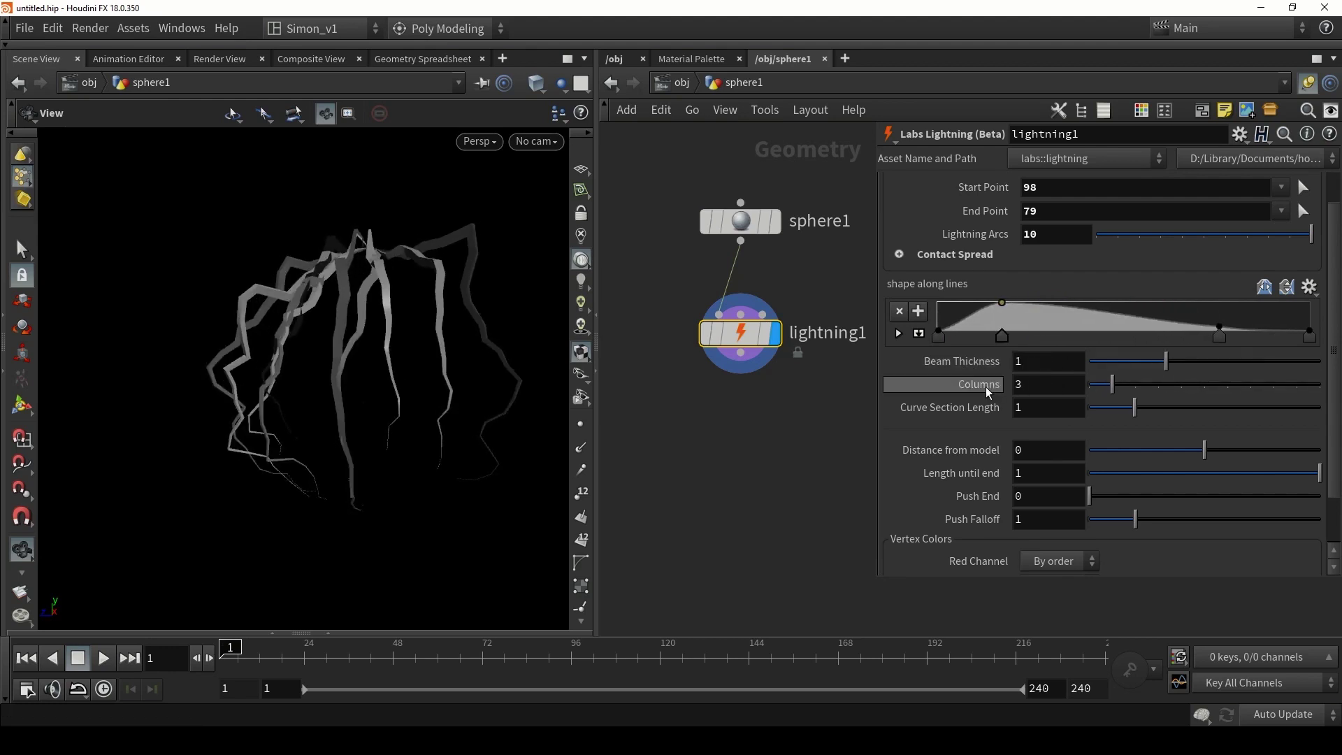
pyautogui.moveTo(1134, 408); pyautogui.dragTo(1230, 424)
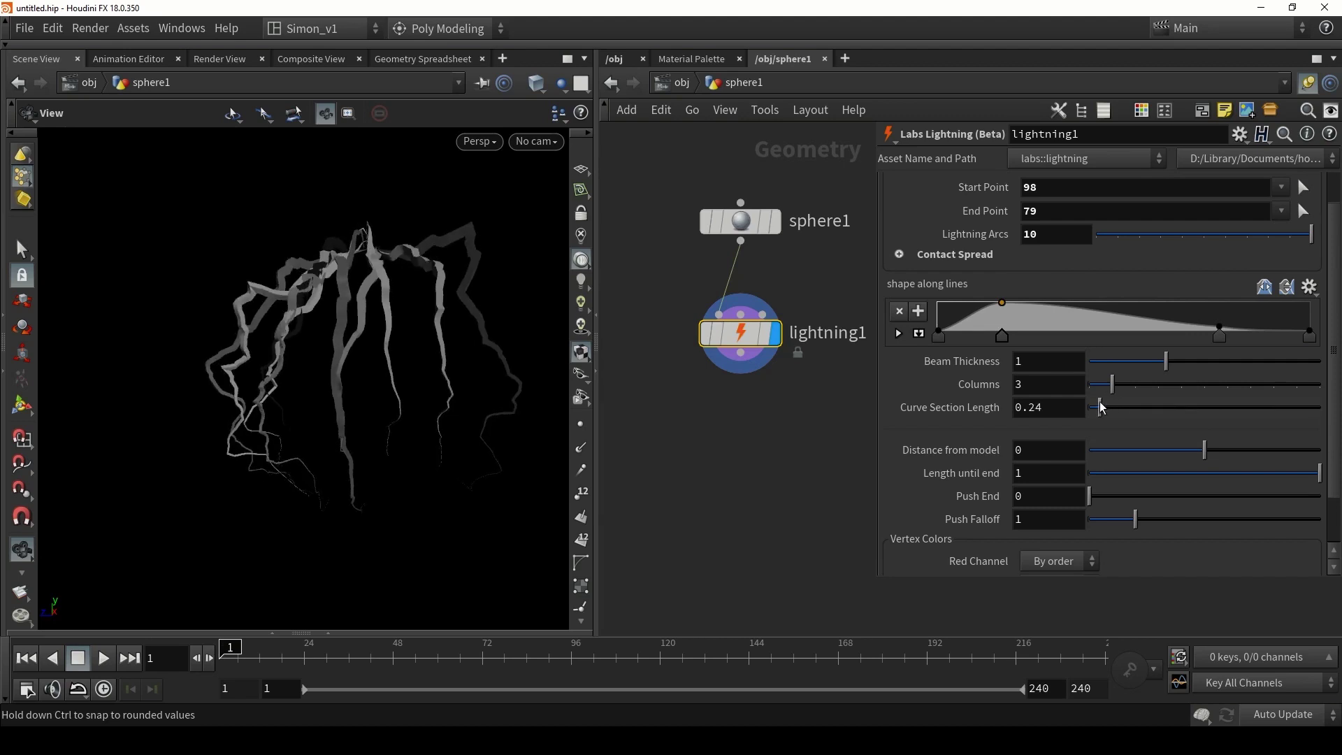
pyautogui.moveTo(1098, 408); pyautogui.dragTo(1096, 409)
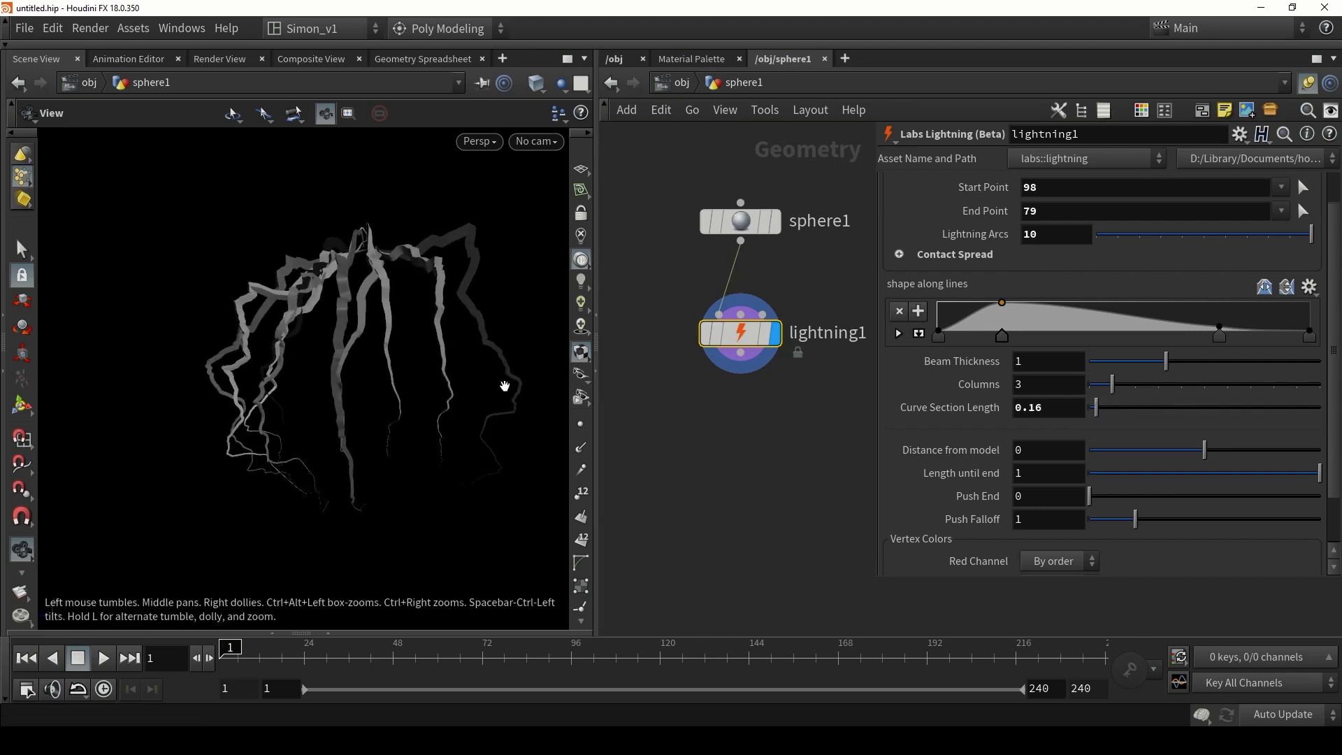
pyautogui.hotkey('ctrl', 'z')
# Try a larger Distance from model for the lightning arcs and undo the change.
pyautogui.scroll(-2, 1007, 479)
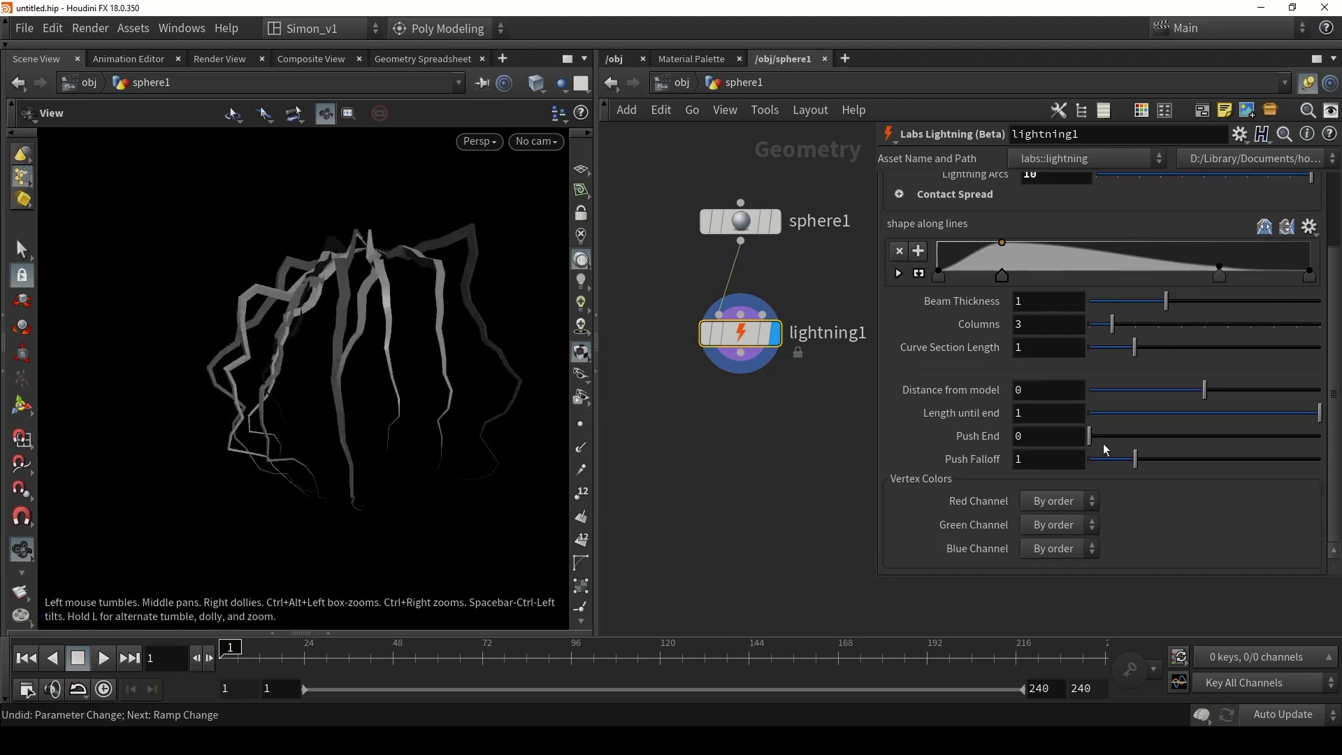
pyautogui.moveTo(1205, 393); pyautogui.dragTo(1332, 429)
pyautogui.hotkey('ctrl', 'z')
# Try pushing the arc ends away from the sphere with a Push End of 0.98.
pyautogui.moveTo(1104, 436)
pyautogui.mouseDown()
pyautogui.moveTo(1198, 438)
pyautogui.moveTo(1097, 432)
pyautogui.moveTo(1116, 437)
pyautogui.mouseUp()
pyautogui.moveTo(300, 349); pyautogui.dragTo(391, 336)
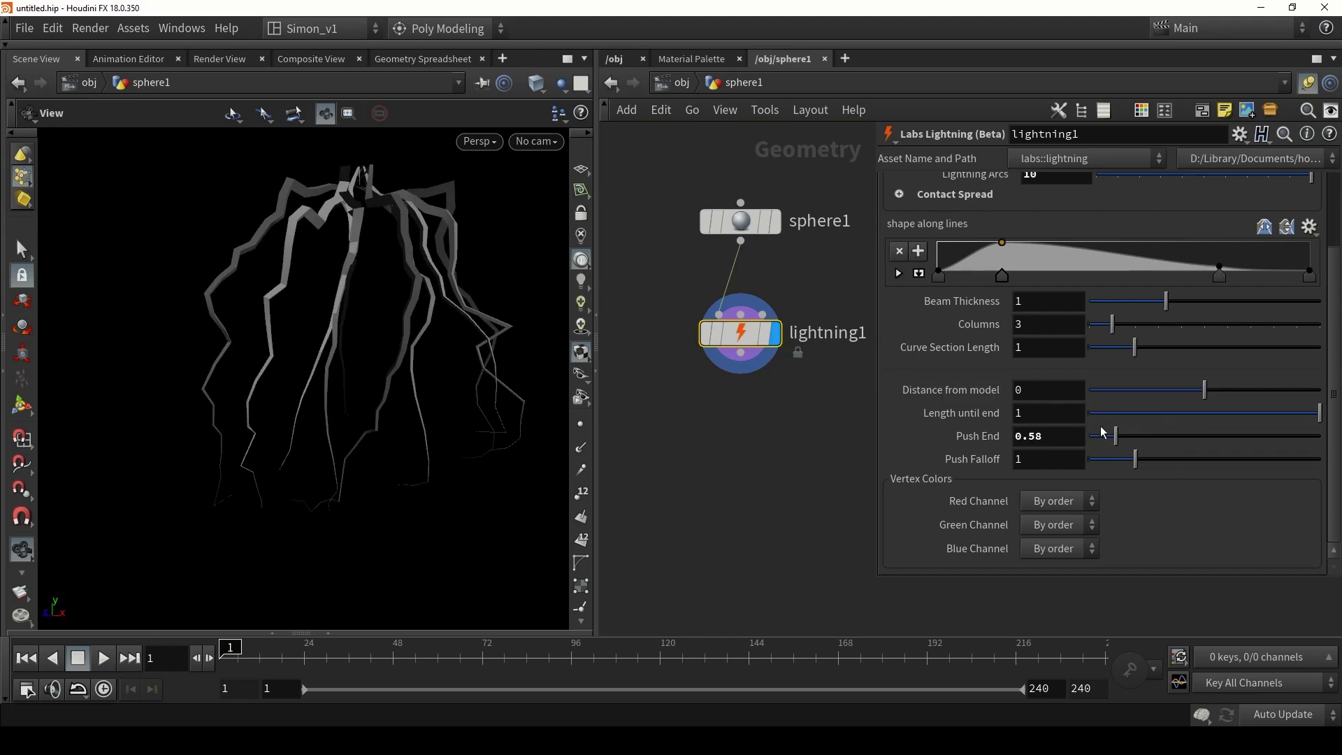
pyautogui.moveTo(1115, 436); pyautogui.dragTo(1127, 438)
# Display the sphere as a wireframe template around the lightning arcs and return Push End to 0.
pyautogui.click(769, 221)
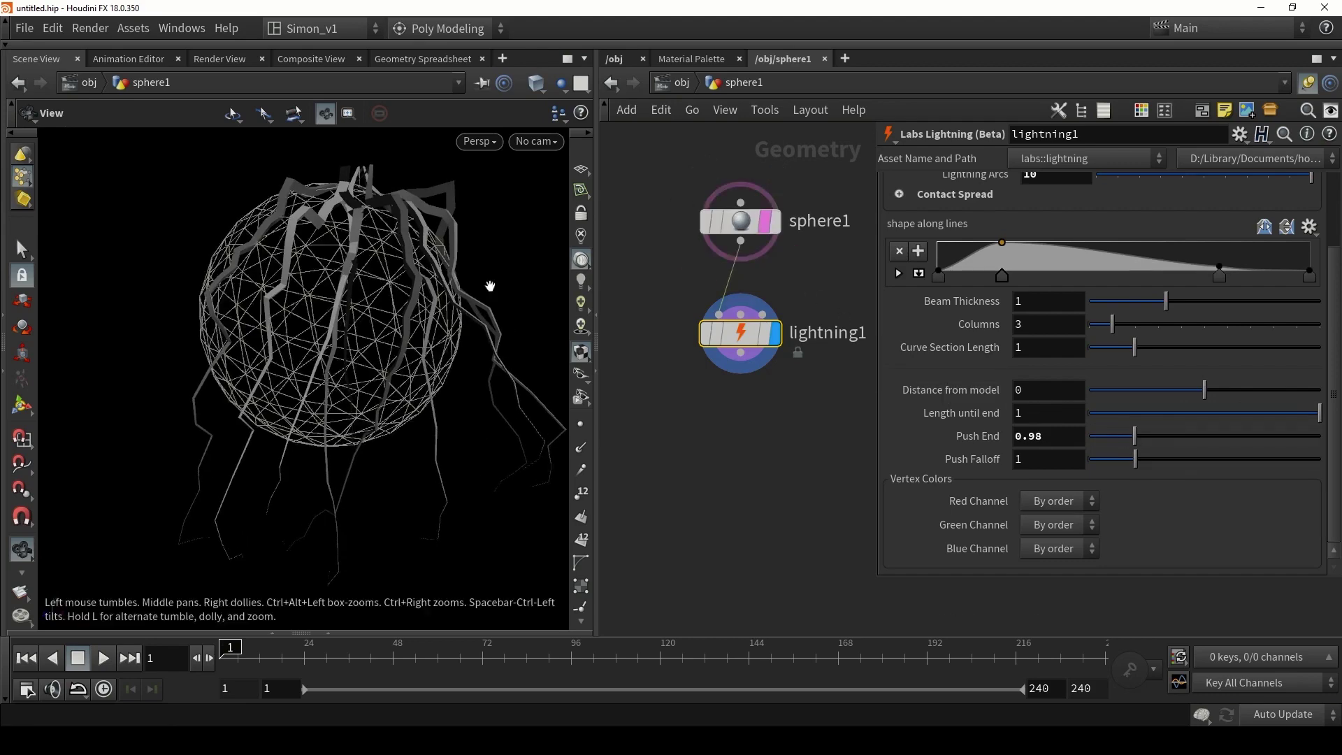
pyautogui.moveTo(489, 287); pyautogui.dragTo(323, 416)
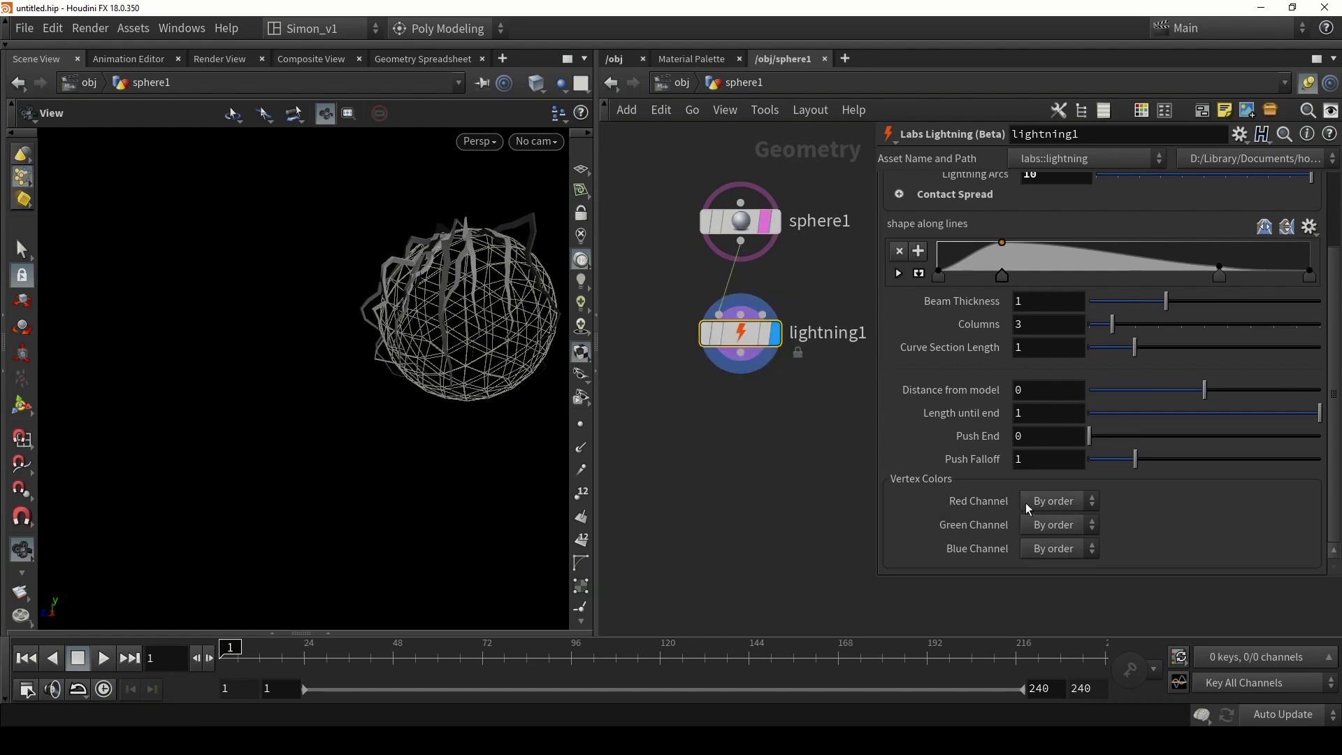
pyautogui.moveTo(419, 336); pyautogui.dragTo(308, 364)
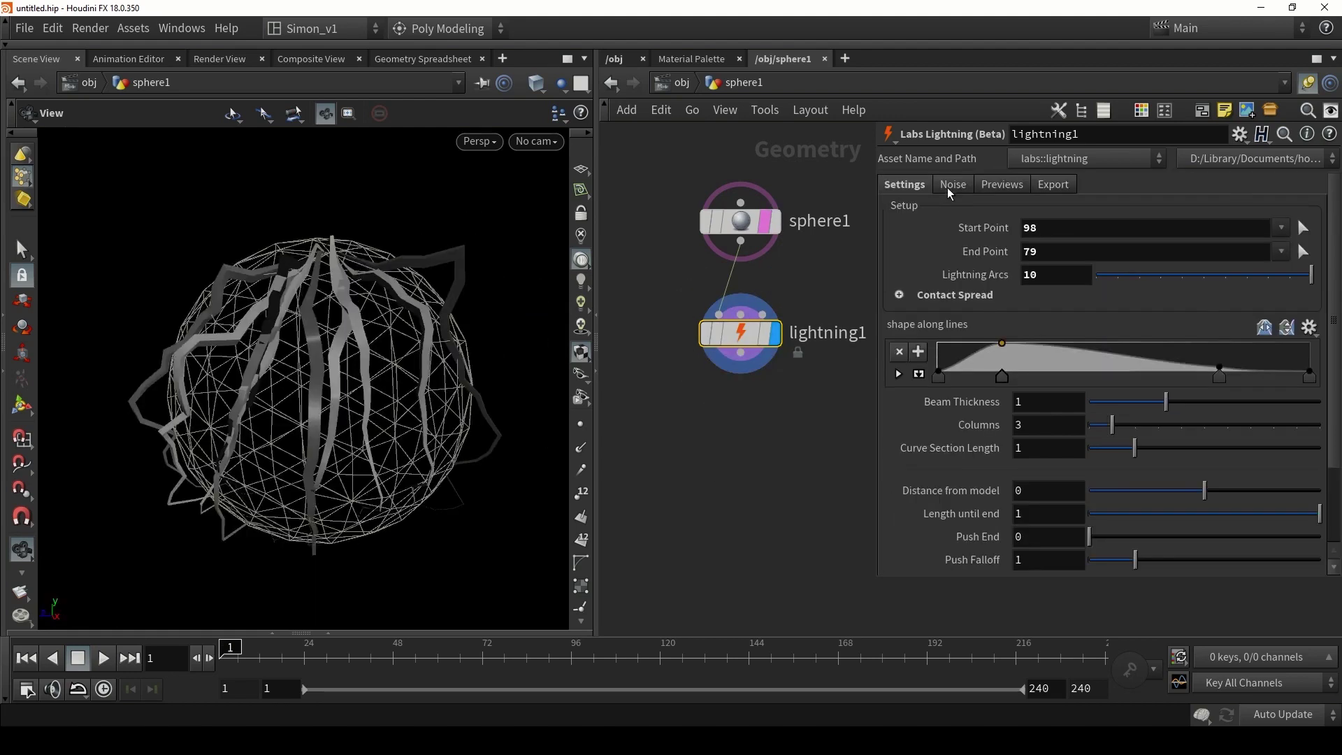
# Set the lightning noise Height to 2.82 and its Element Size to 1.27.
pyautogui.click(951, 186)
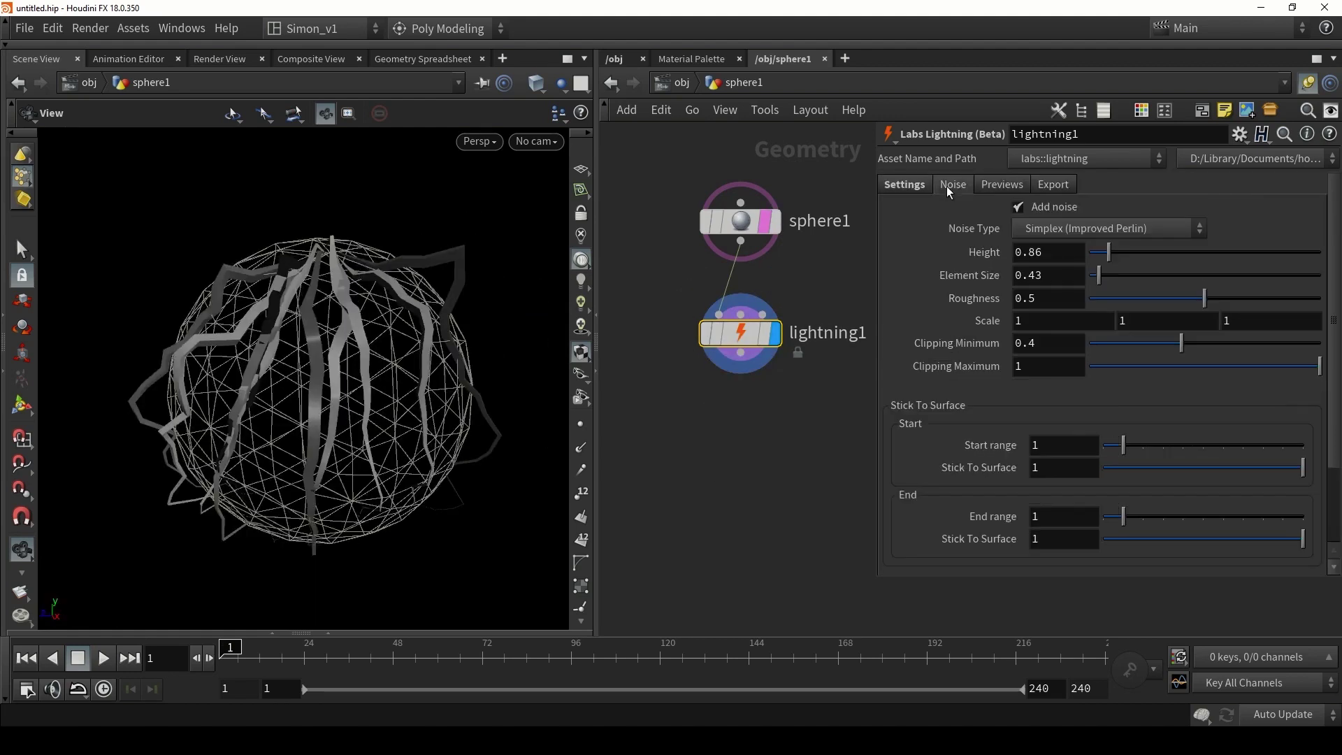
pyautogui.moveTo(503, 294); pyautogui.dragTo(456, 300)
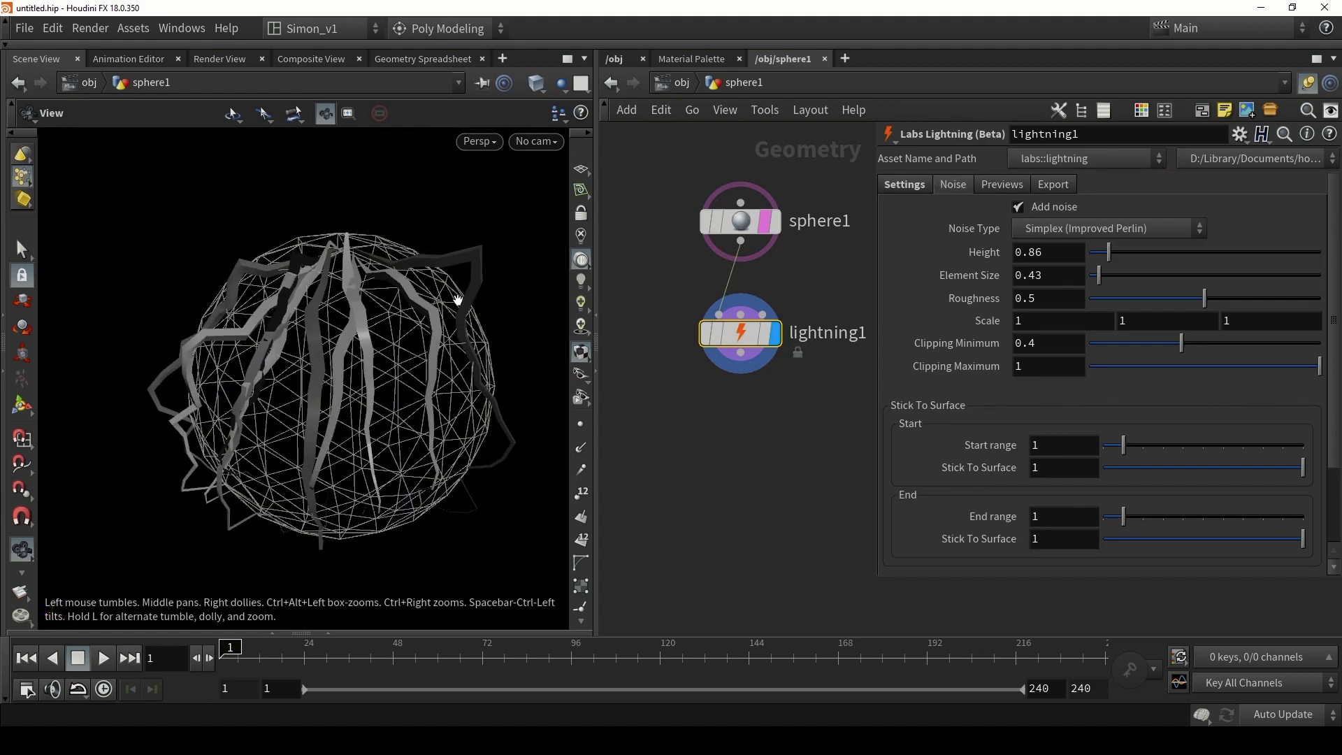
pyautogui.moveTo(455, 300); pyautogui.dragTo(398, 329, button='right')
pyautogui.moveTo(399, 329); pyautogui.dragTo(401, 348)
pyautogui.moveTo(401, 348); pyautogui.dragTo(462, 335, button='right')
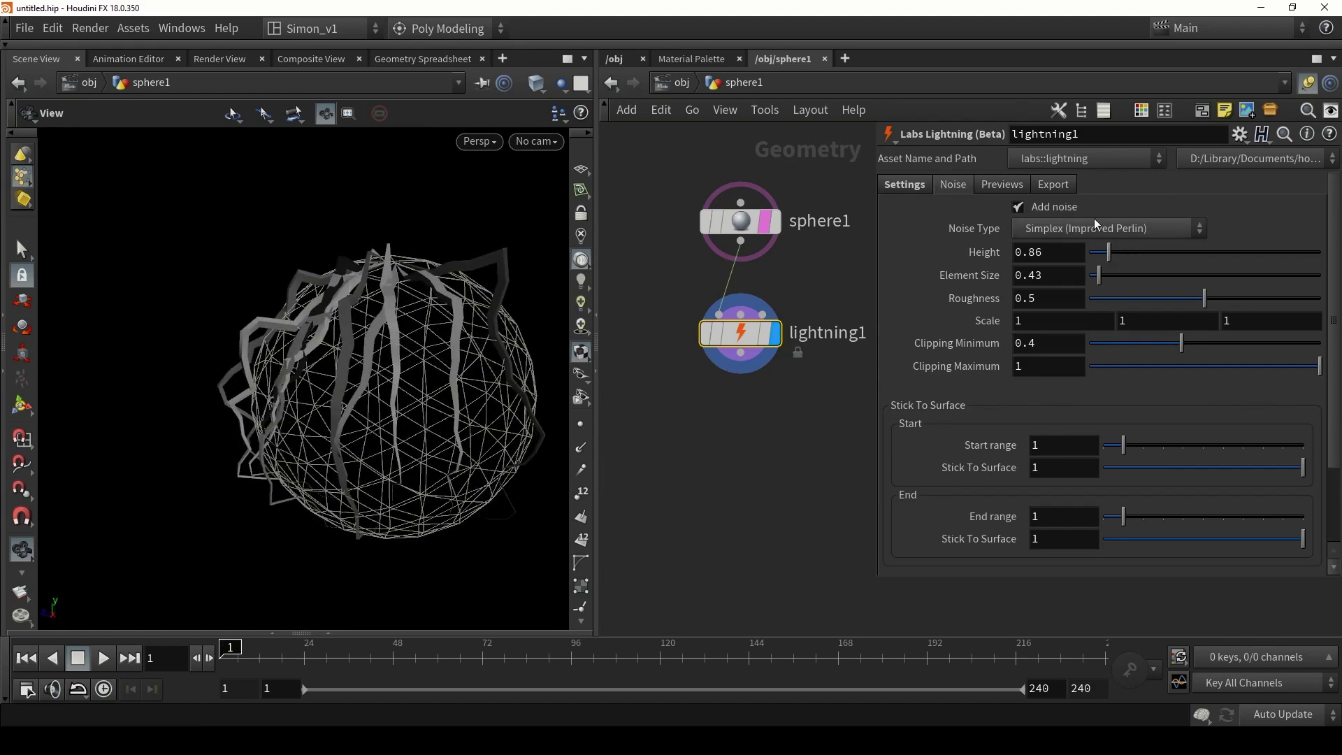
pyautogui.moveTo(1112, 255)
pyautogui.mouseDown()
pyautogui.moveTo(1162, 261)
pyautogui.moveTo(1119, 275)
pyautogui.mouseUp()
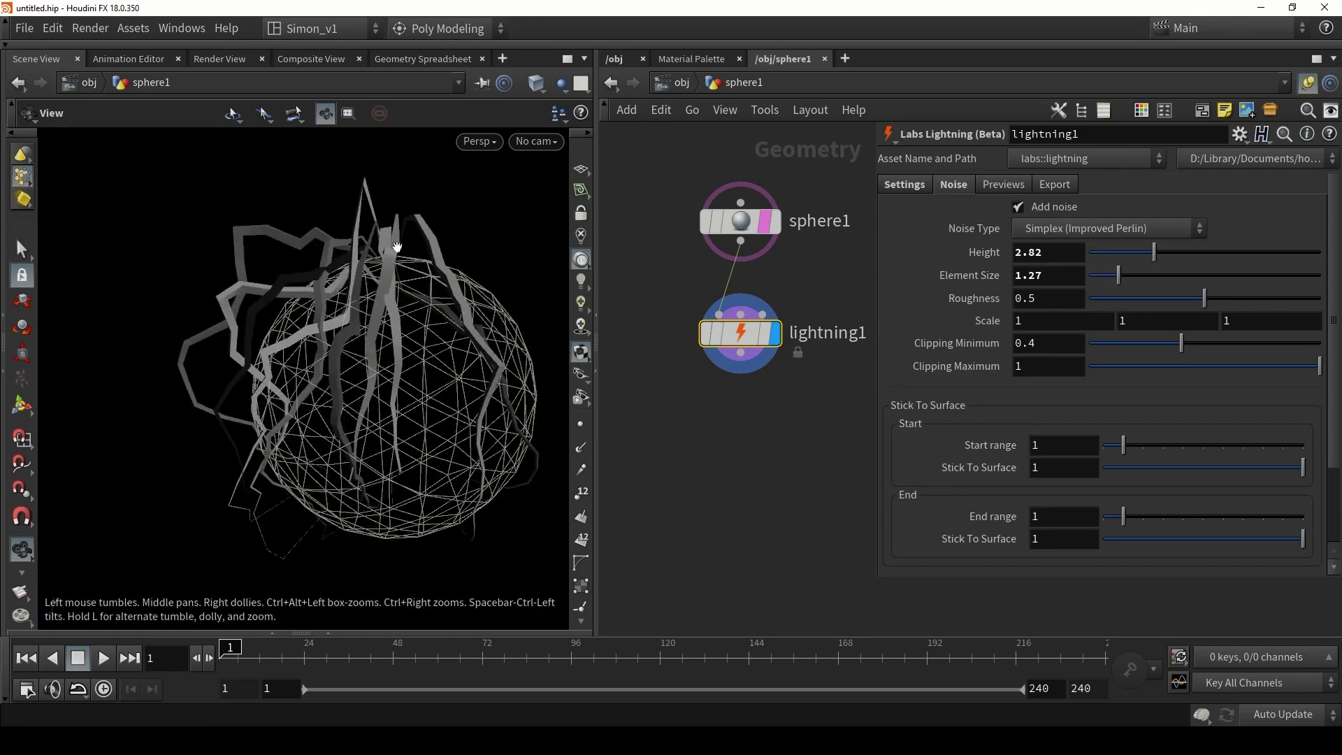
# Set the noise Clipping Minimum to 0.5 and compare the arcs against the sphere's surface.
pyautogui.moveTo(396, 247); pyautogui.dragTo(337, 286)
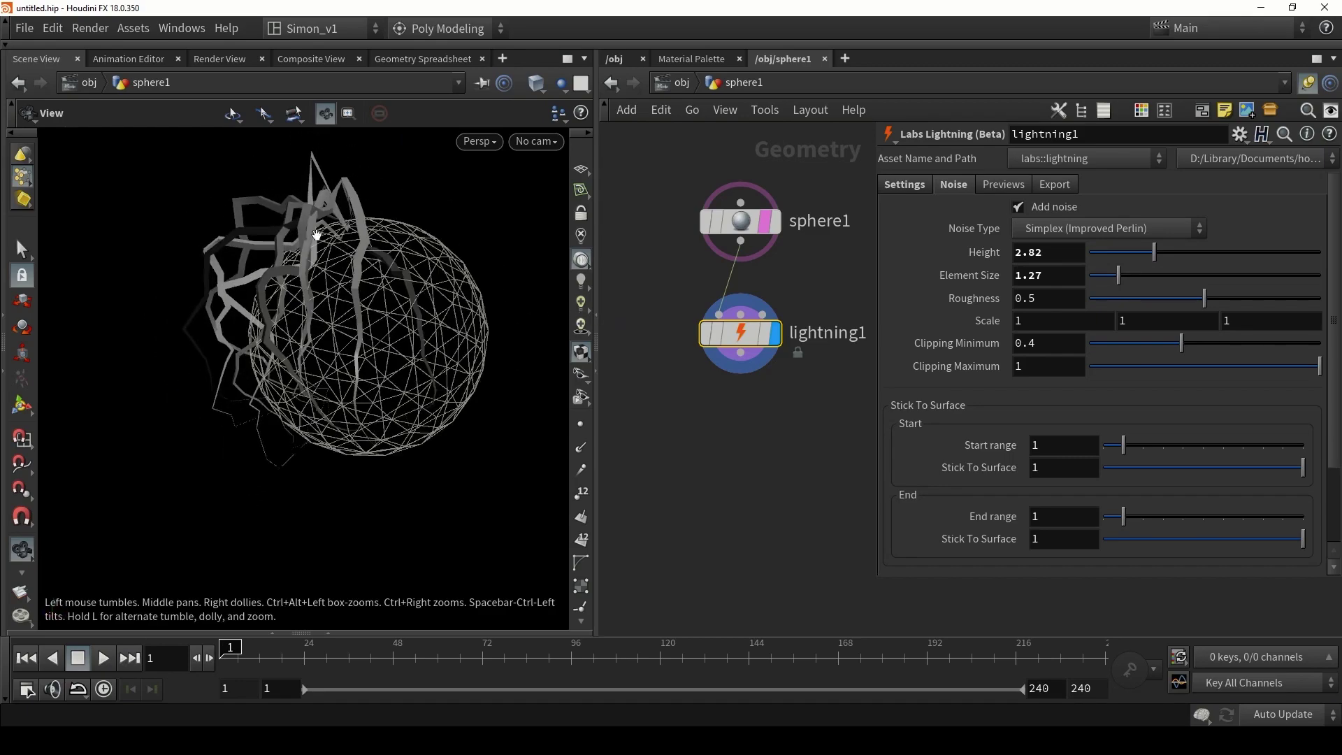
pyautogui.moveTo(317, 235); pyautogui.dragTo(337, 268)
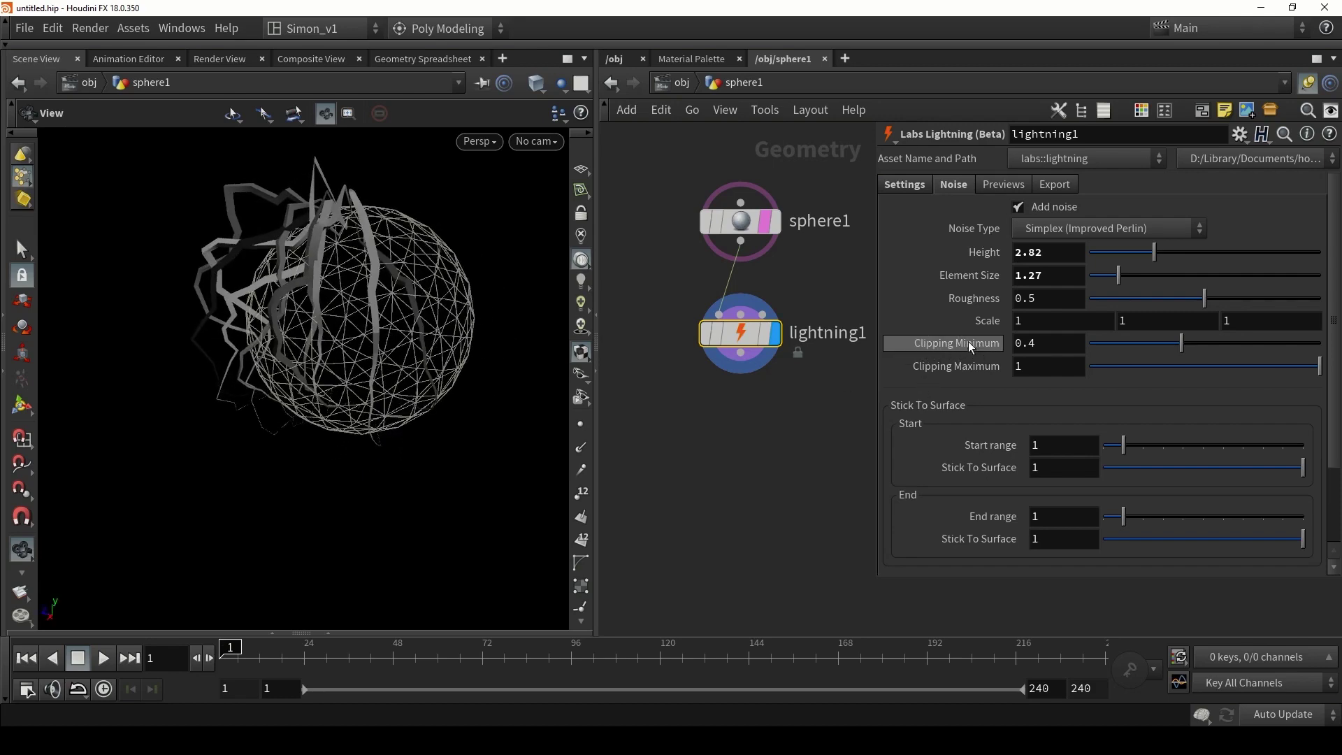
pyautogui.moveTo(468, 280); pyautogui.dragTo(316, 341)
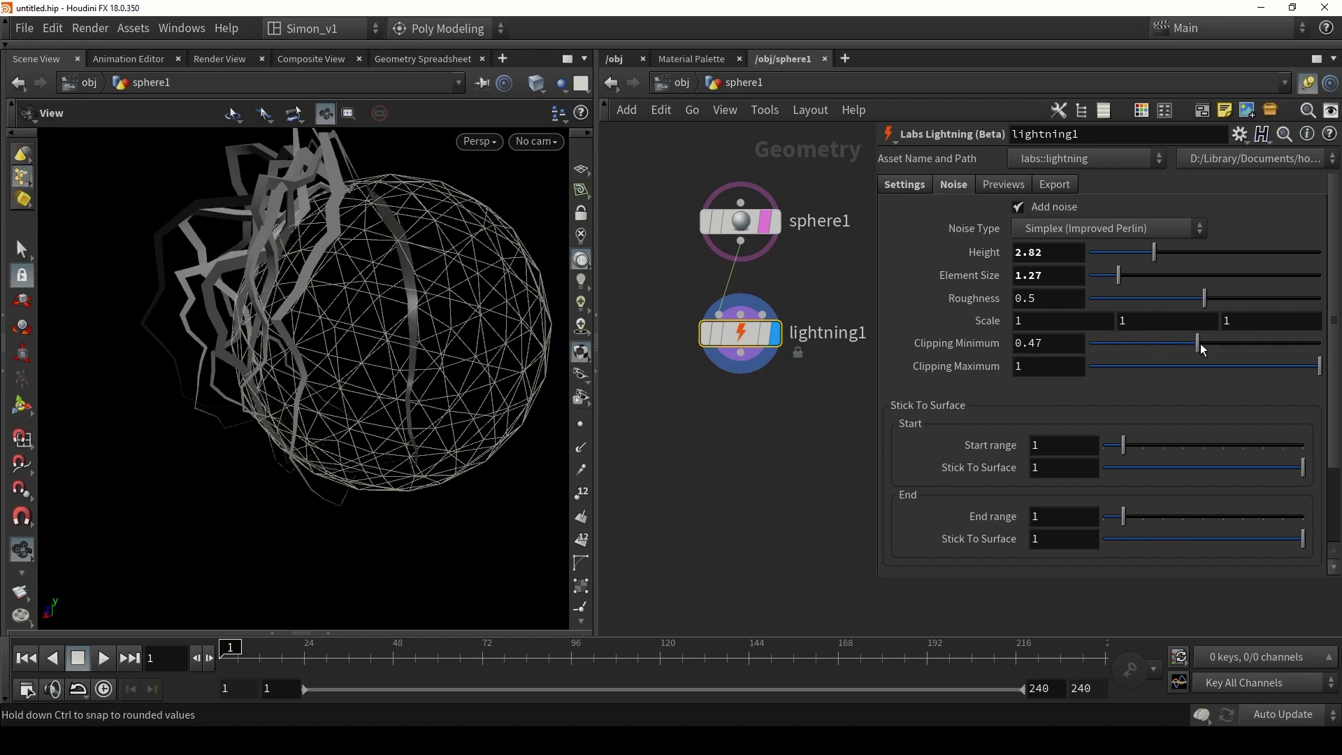
pyautogui.moveTo(1214, 344)
pyautogui.mouseDown()
pyautogui.moveTo(1232, 346)
pyautogui.moveTo(1202, 338)
pyautogui.moveTo(1236, 349)
pyautogui.moveTo(1205, 340)
pyautogui.mouseUp()
pyautogui.moveTo(319, 329); pyautogui.dragTo(538, 316)
pyautogui.moveTo(1042, 344); pyautogui.dragTo(991, 348)
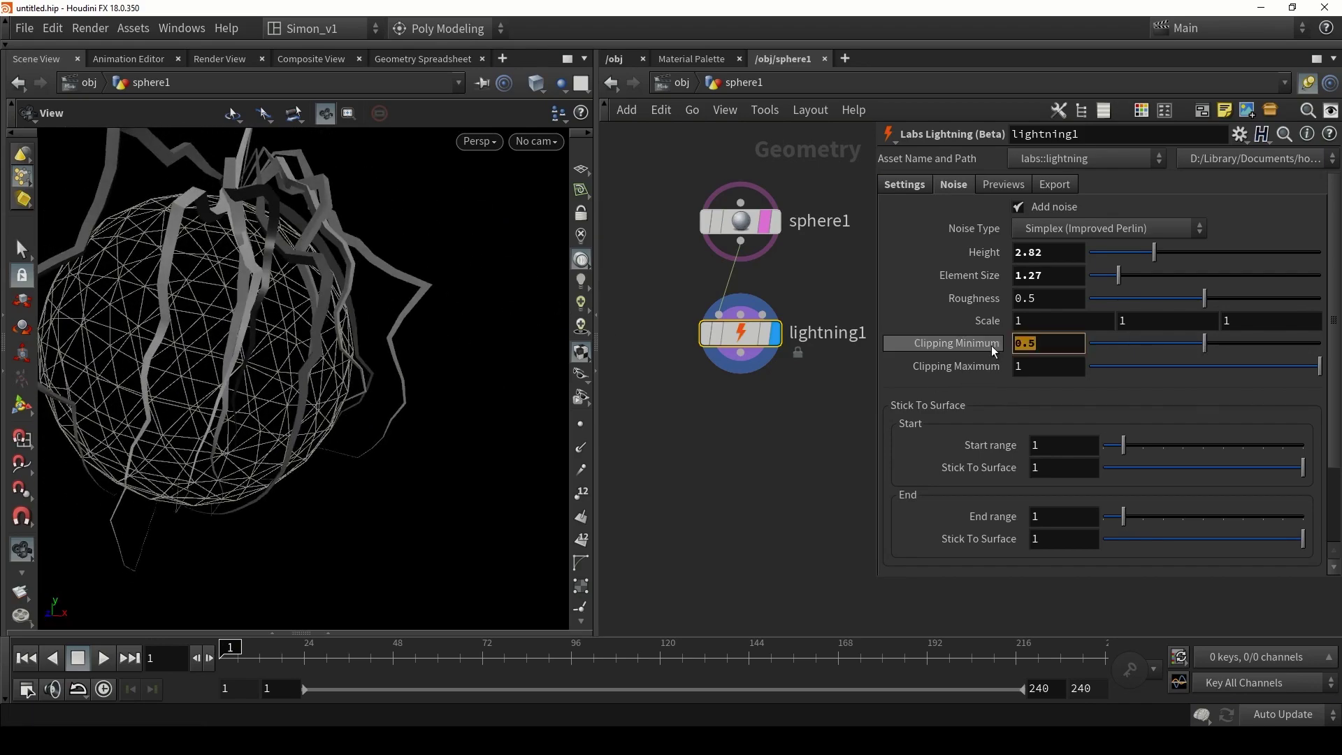
pyautogui.moveTo(329, 316); pyautogui.dragTo(296, 295)
# Enable Show Input and Tint Blue in the lightning previews and turn off the sphere's wireframe template.
pyautogui.scroll(-4, 297, 295)
pyautogui.click(984, 186)
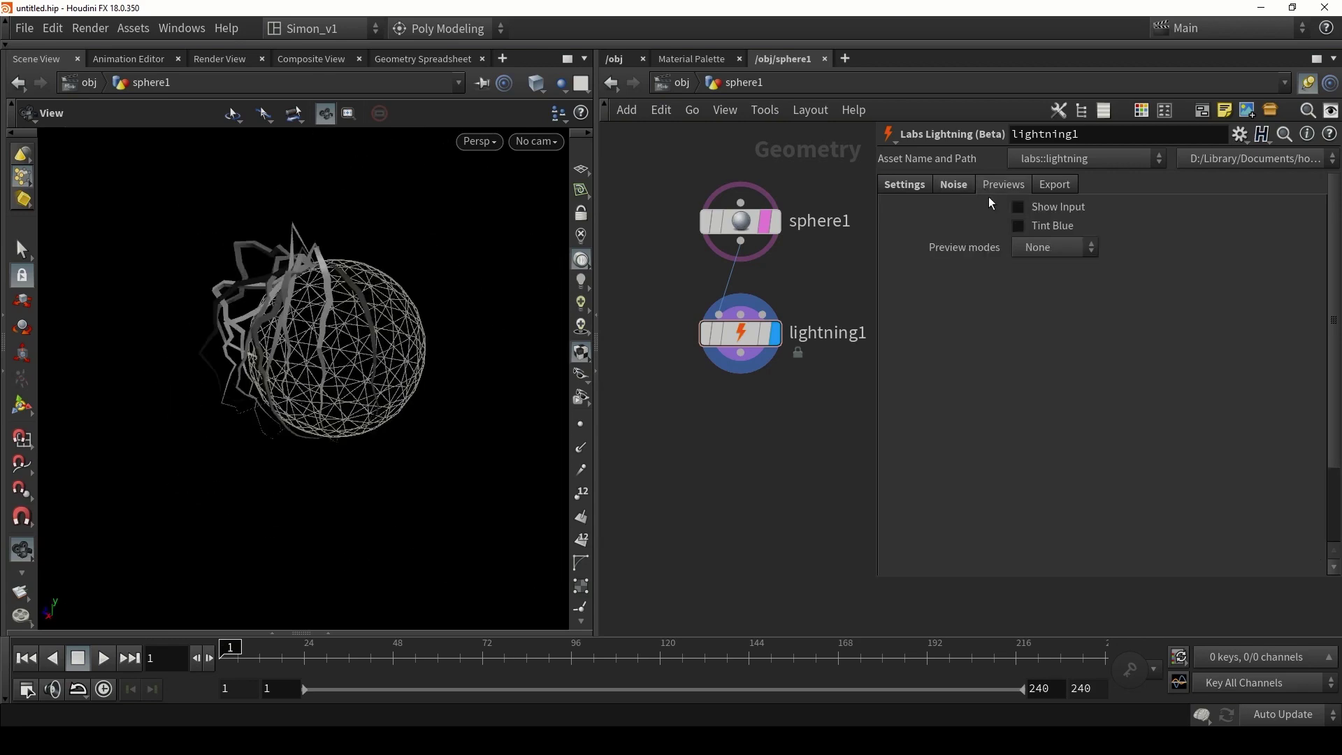
pyautogui.click(1050, 209)
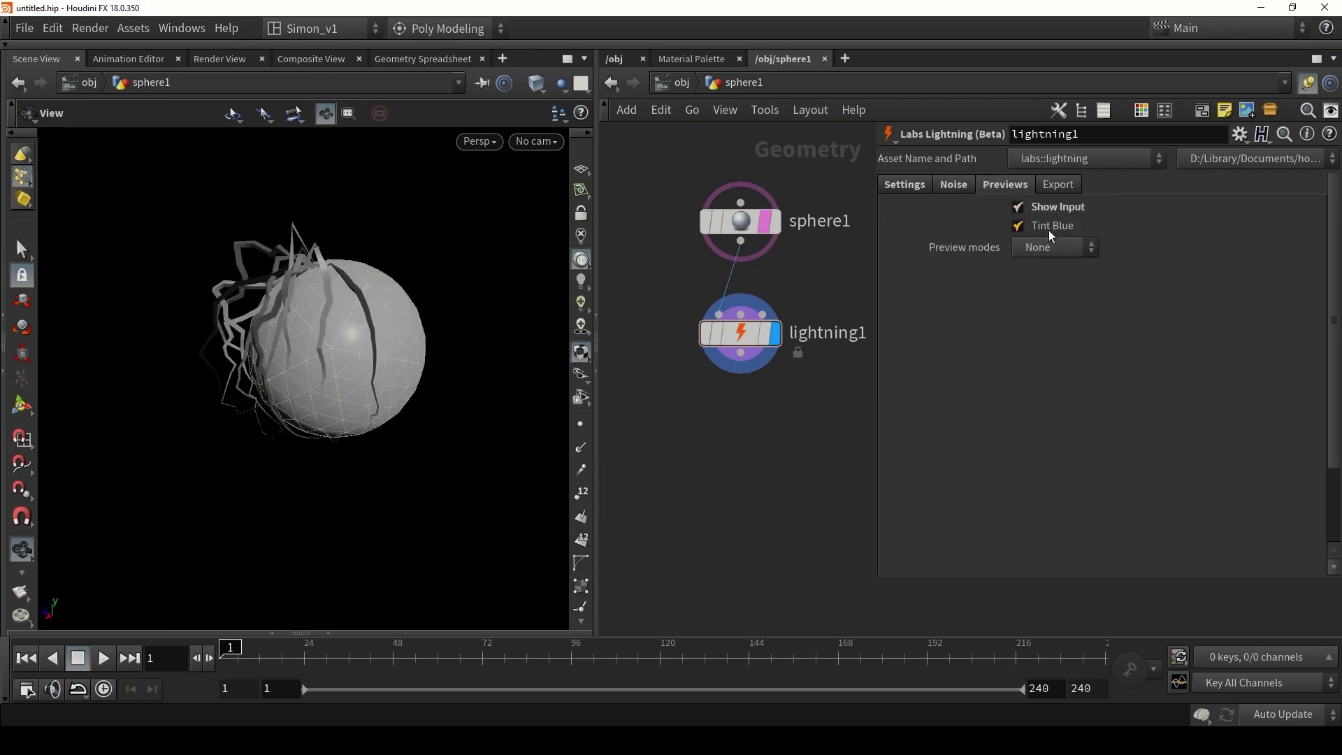
pyautogui.moveTo(350, 266); pyautogui.dragTo(192, 310)
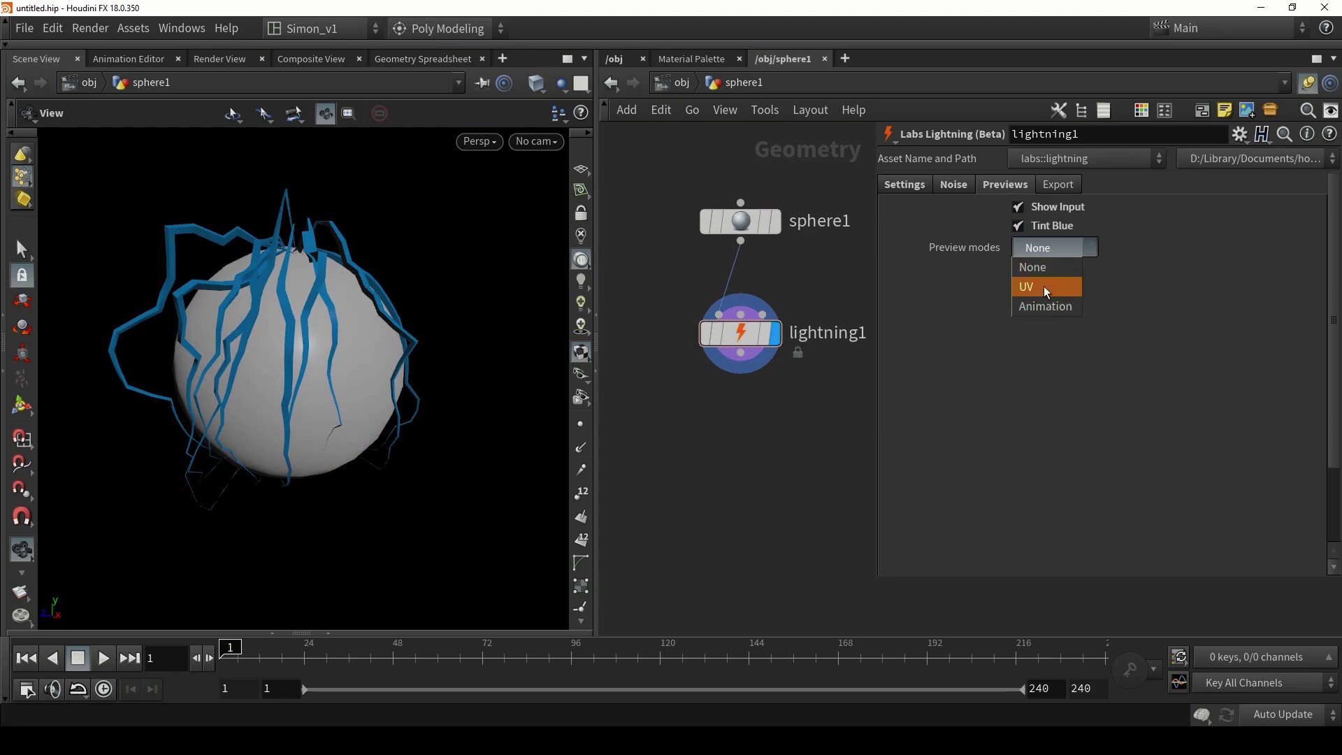
# Set the preview mode to UV and examine the arcs' UV layout as a wireframe in the UV viewport.
pyautogui.click(1043, 286)
pyautogui.moveTo(489, 329); pyautogui.dragTo(426, 350)
pyautogui.hotkey('space', '5')
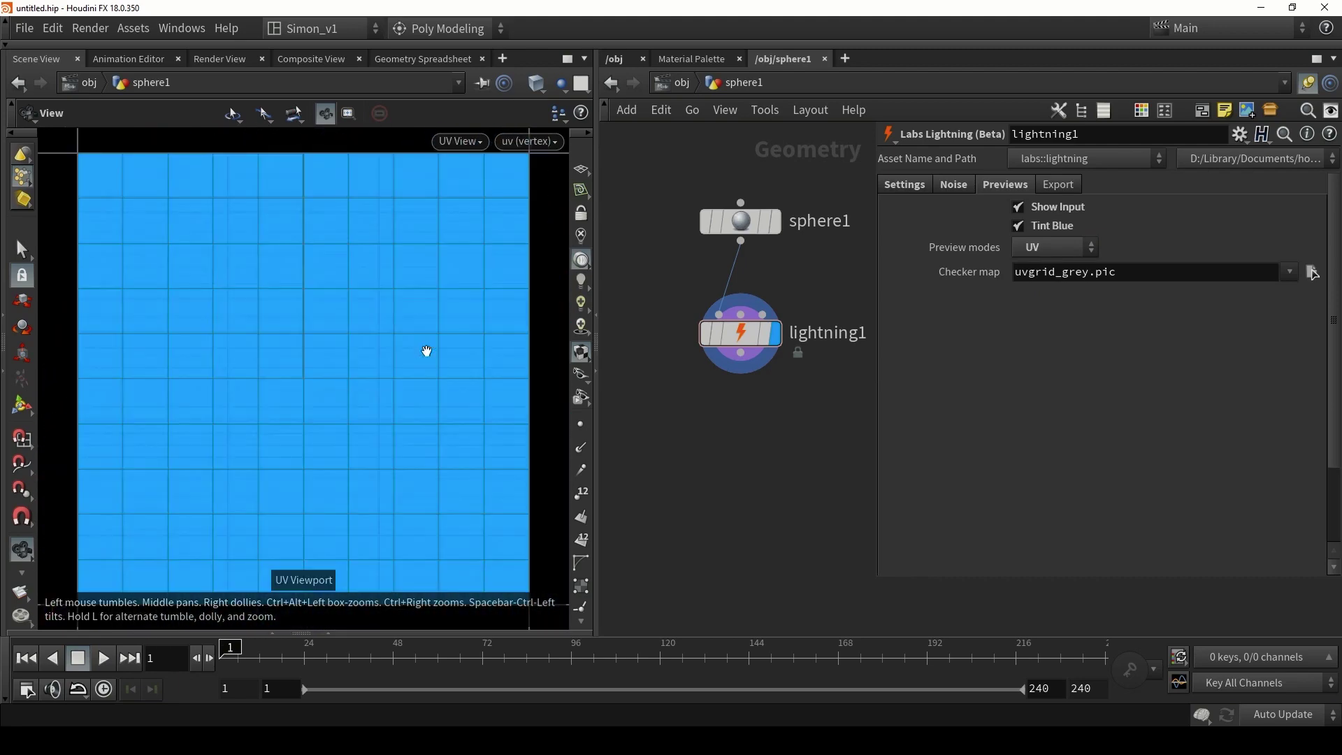
pyautogui.press('w')
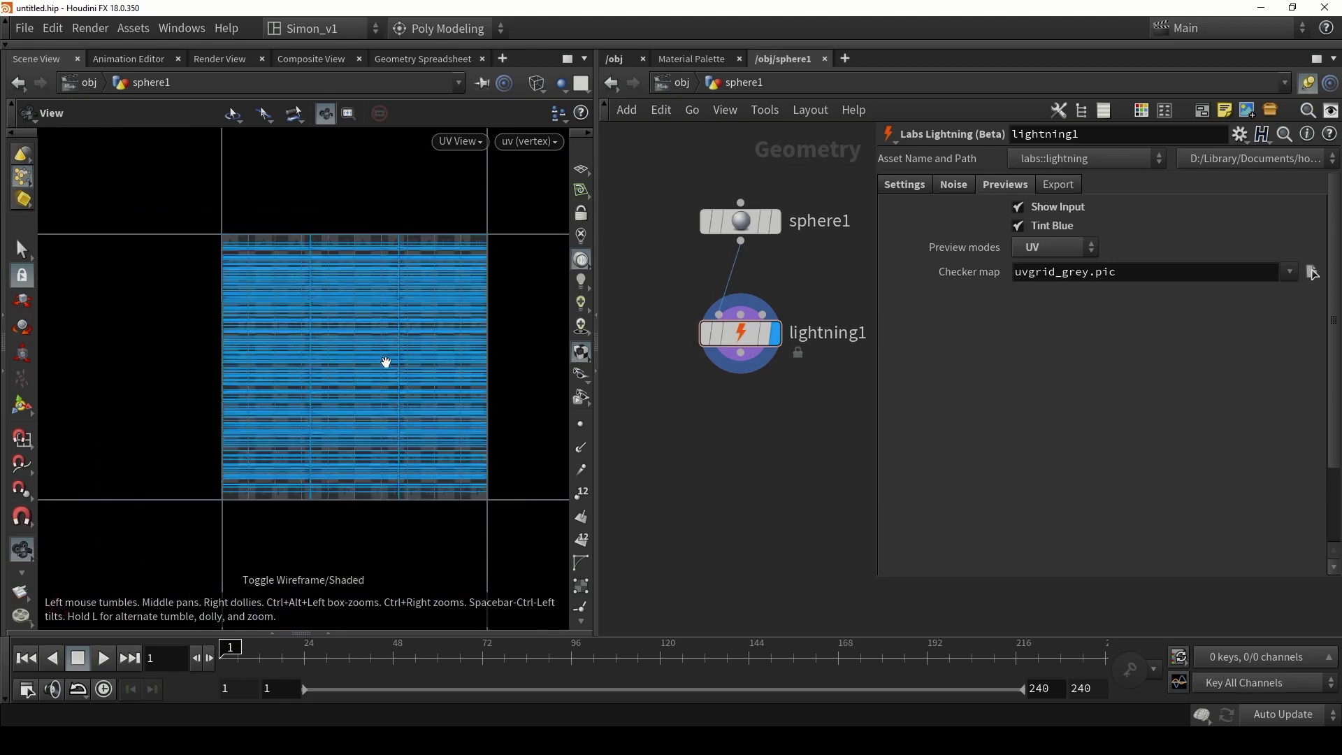
pyautogui.scroll(3, 384, 377)
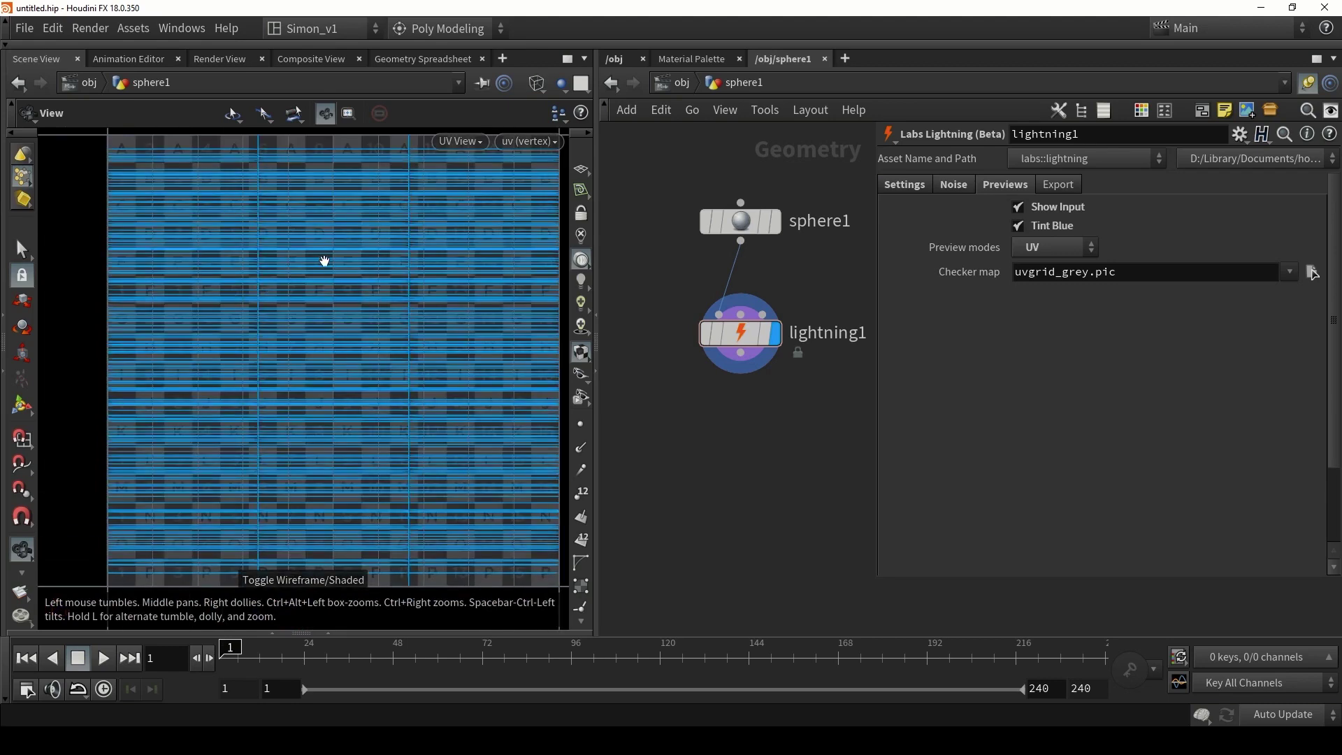
pyautogui.scroll(-2, 324, 261)
# Return to the shaded perspective view and examine the UV checker map on the lightning arcs.
pyautogui.hotkey('space', '1')
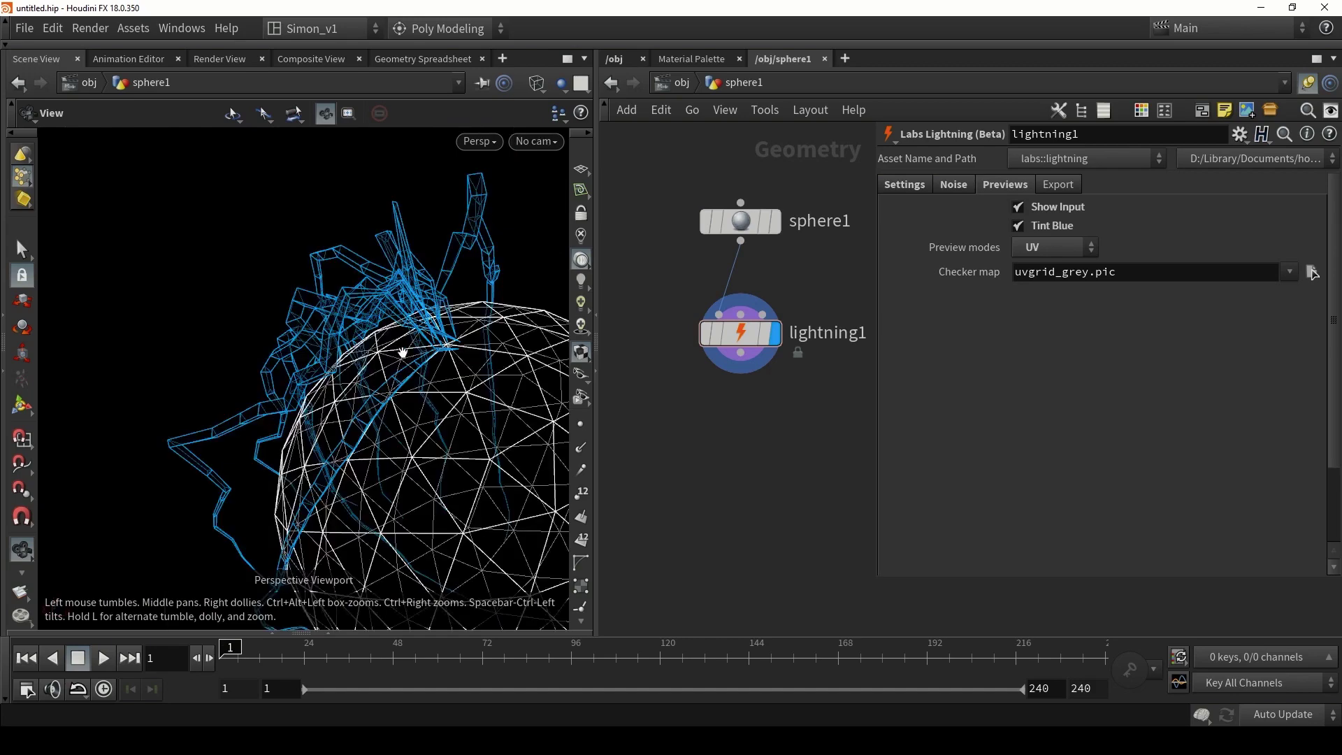
pyautogui.press('w')
pyautogui.moveTo(410, 387); pyautogui.dragTo(386, 318)
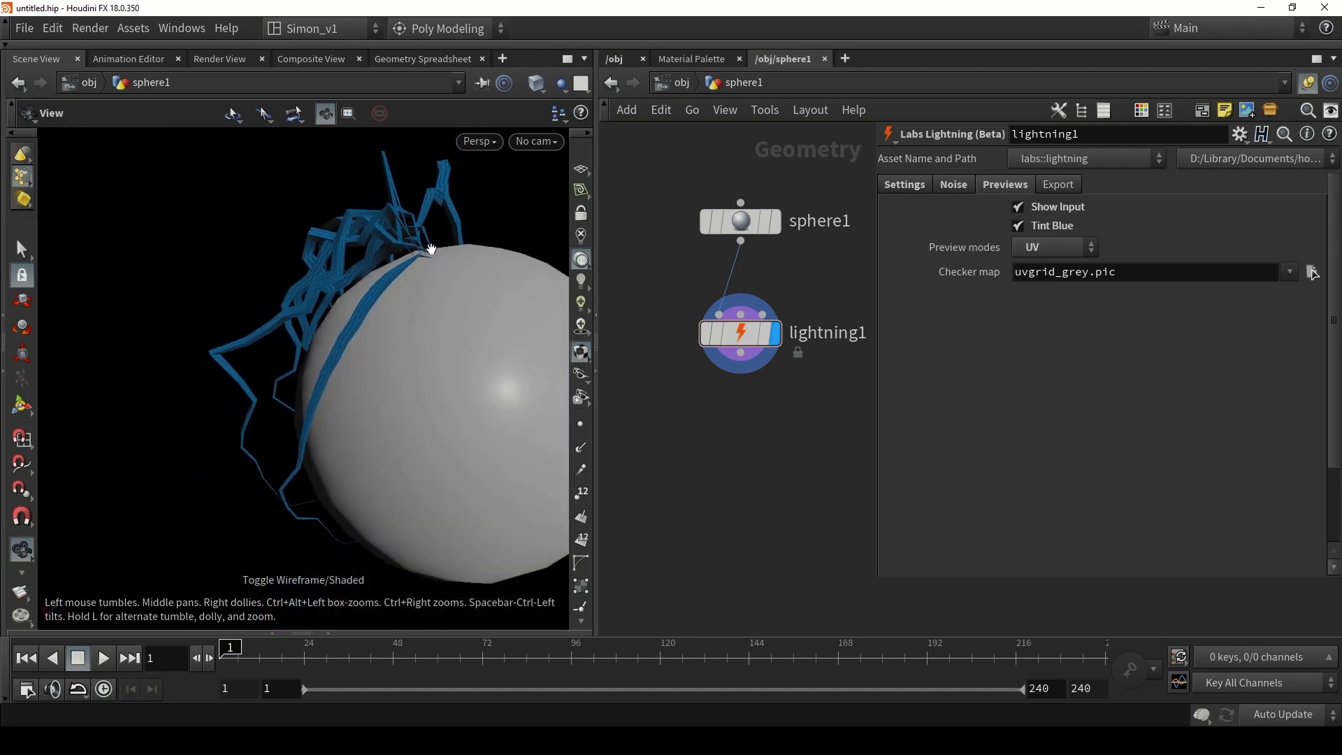
pyautogui.moveTo(361, 433); pyautogui.dragTo(386, 348)
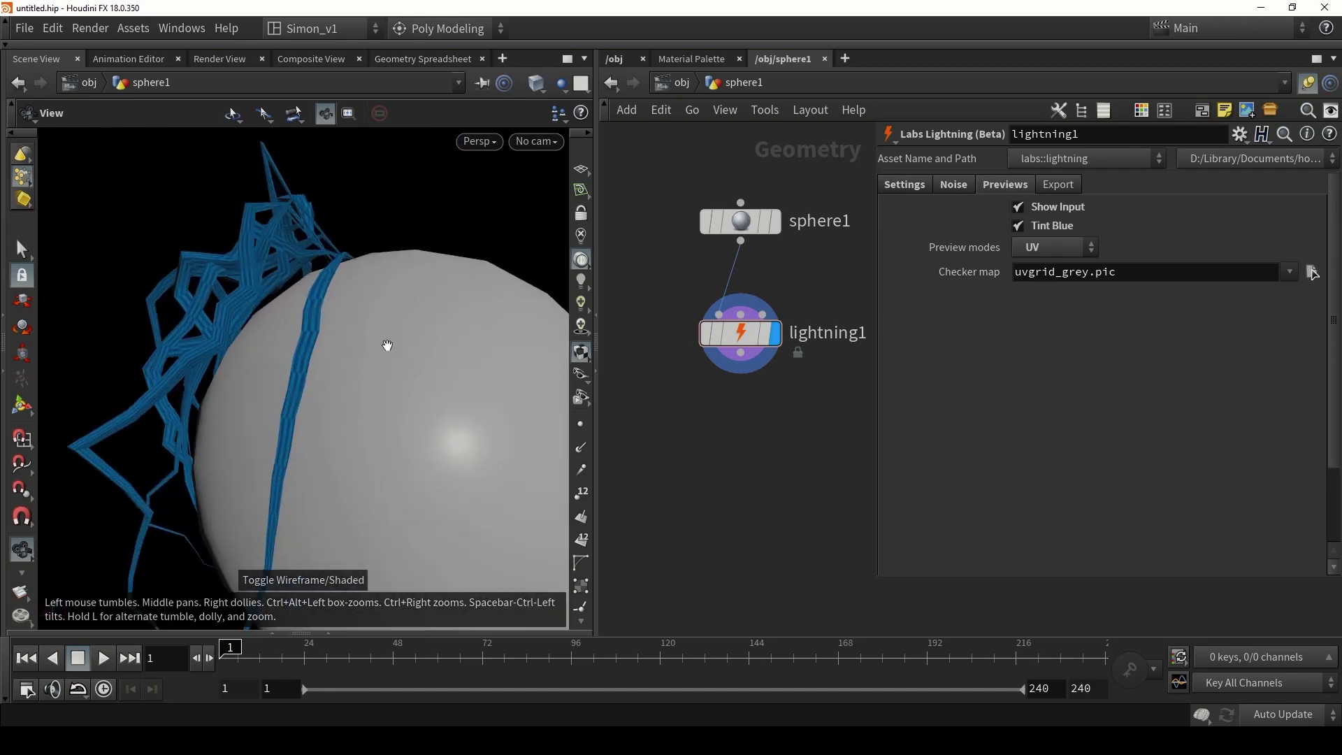
# Set the preview mode to Animation and frame the whole shaded sphere in the viewport.
pyautogui.click(1053, 246)
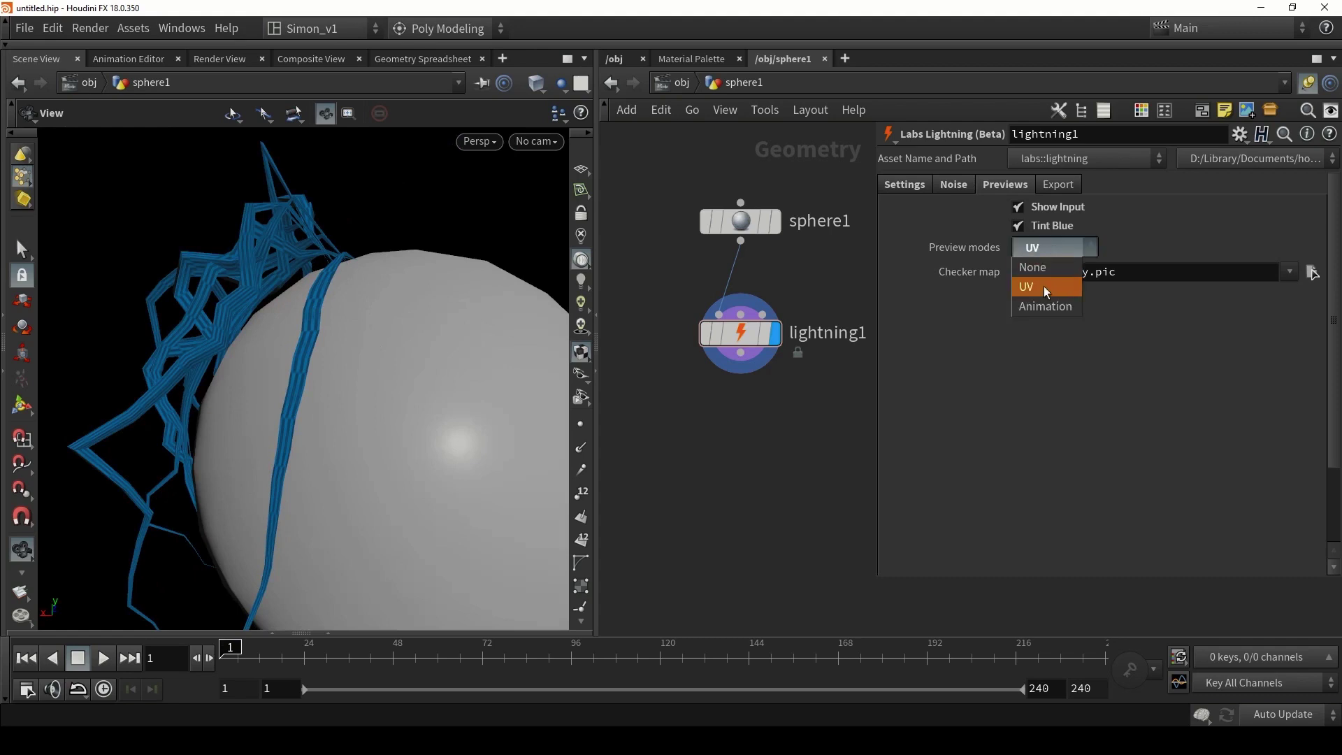
pyautogui.click(1044, 319)
pyautogui.press('w')
pyautogui.press('w')
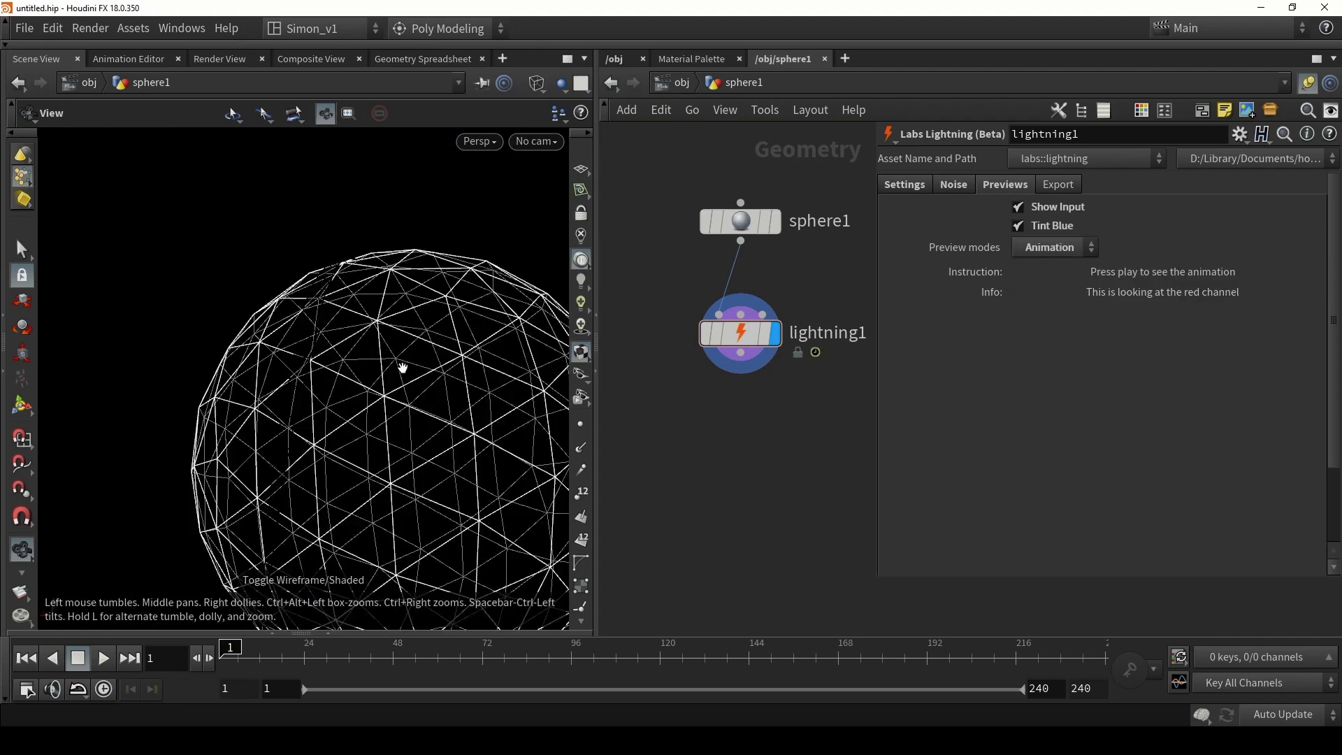
pyautogui.press('h')
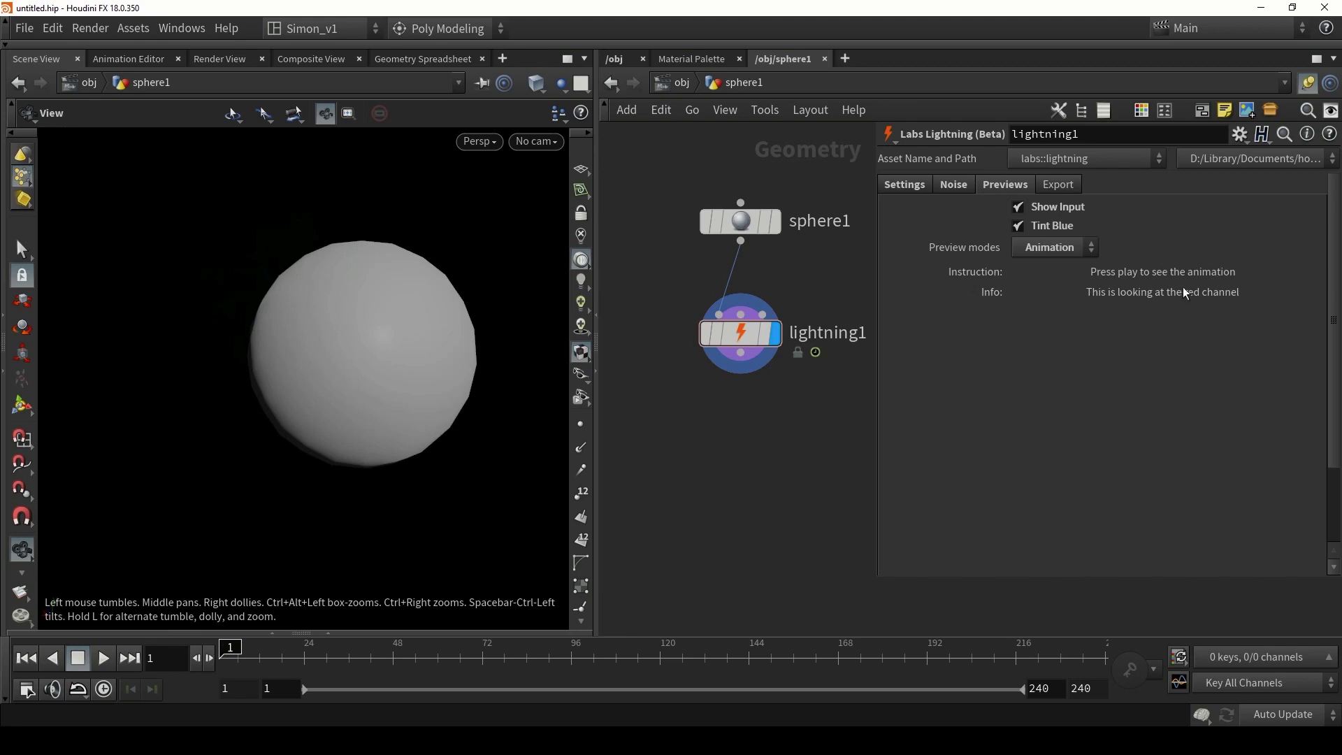
# Play the lightning animation preview, stop it, and scrub the timeline from frame 1 to examine the individual strikes.
pyautogui.click(103, 657)
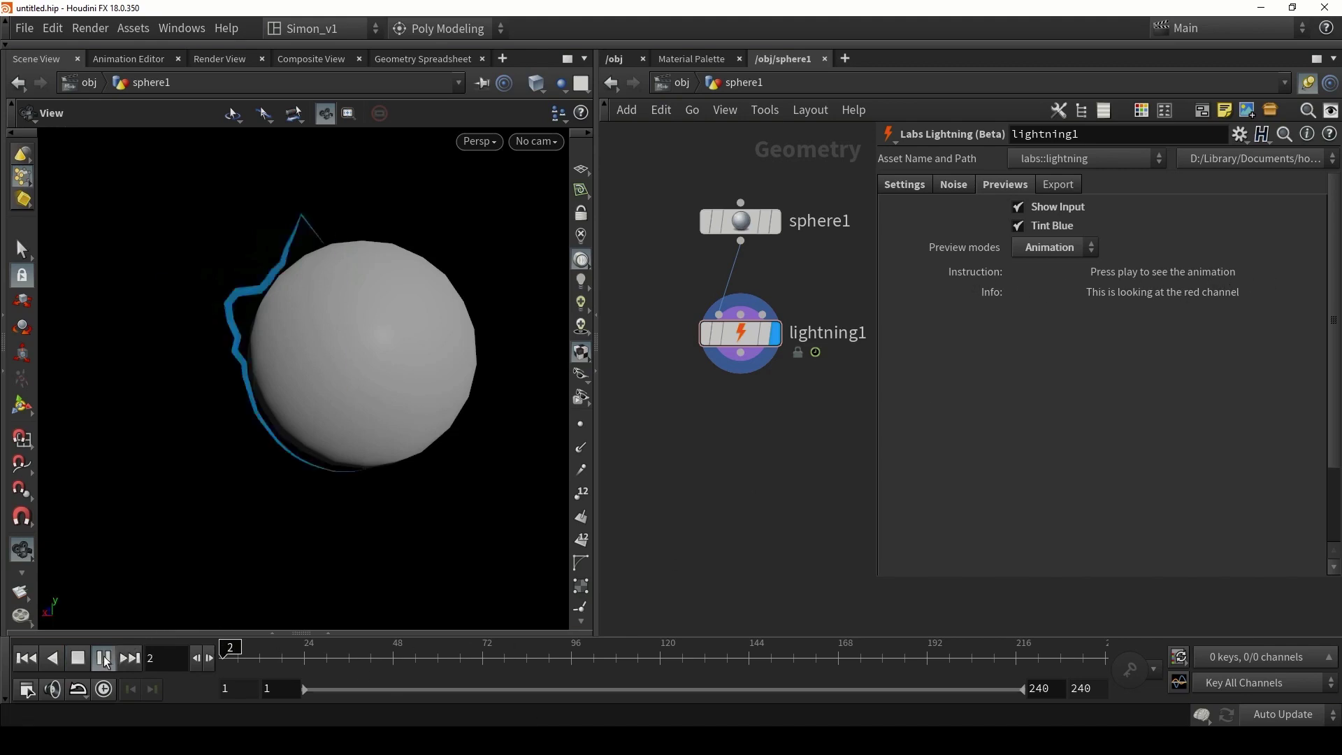
pyautogui.moveTo(278, 300); pyautogui.dragTo(356, 343)
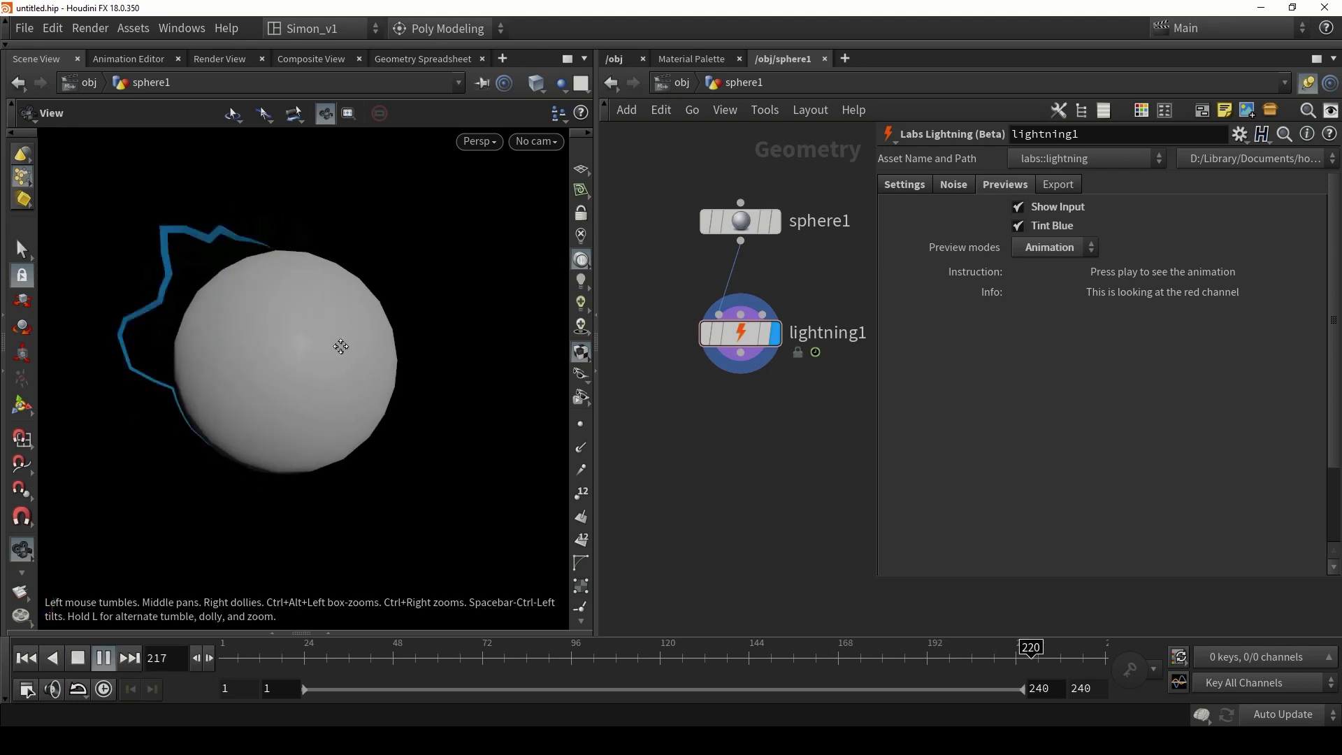
pyautogui.moveTo(338, 345); pyautogui.dragTo(380, 339, button='middle')
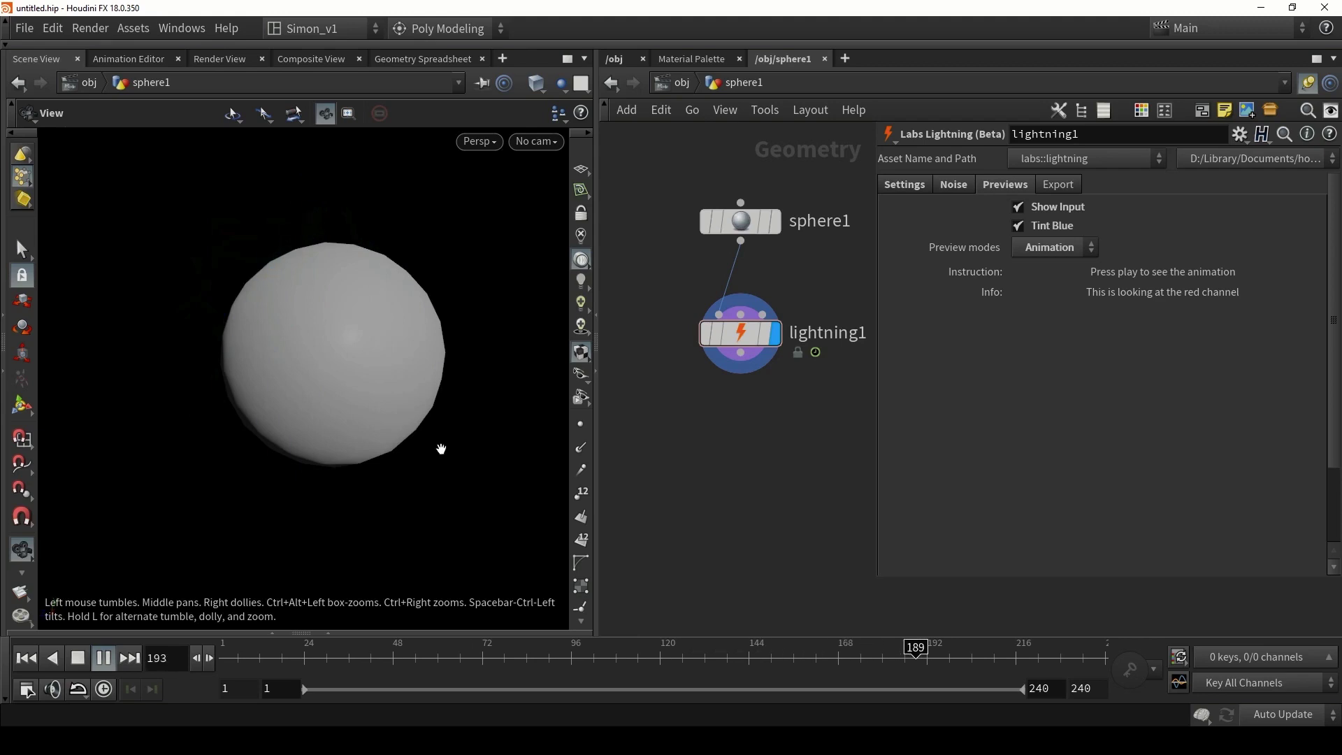
pyautogui.click(227, 649)
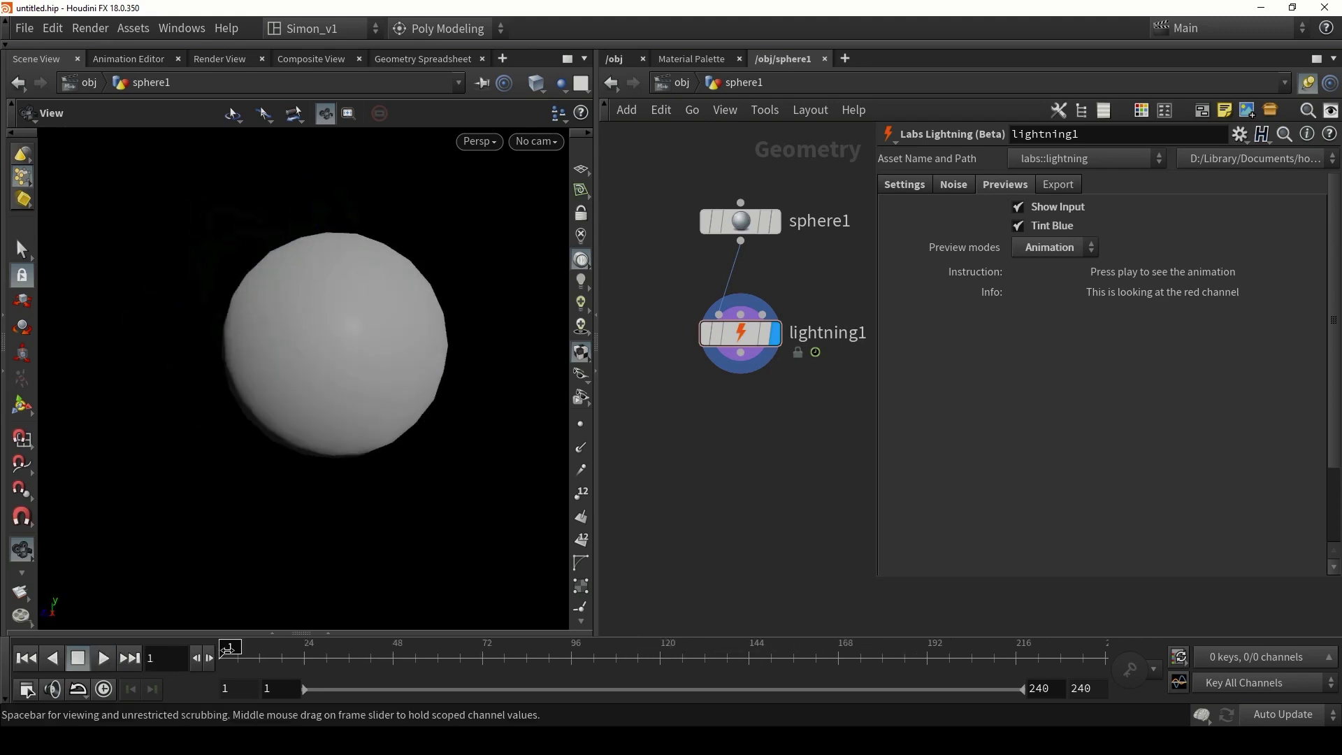
pyautogui.moveTo(228, 649); pyautogui.dragTo(541, 679)
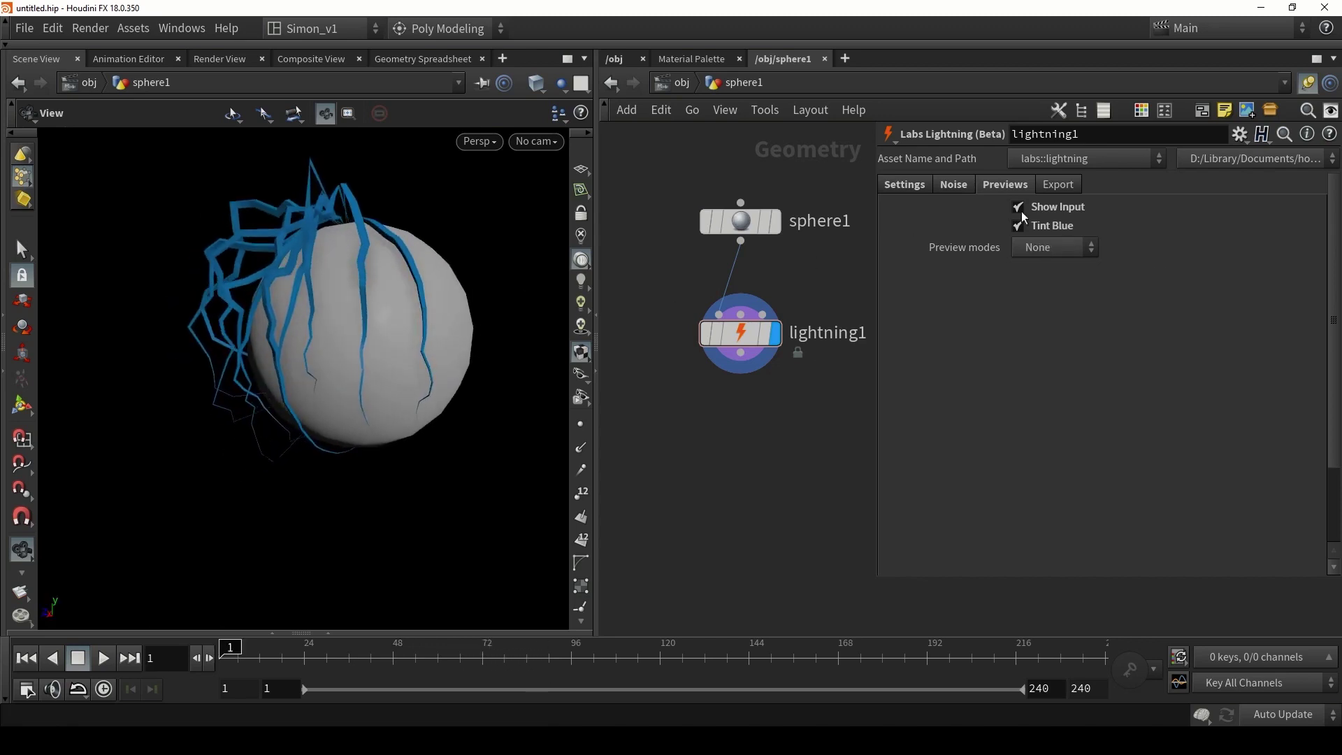
# Set the preview mode back to None and open the lightning tool's Export settings.
pyautogui.click(1079, 190)
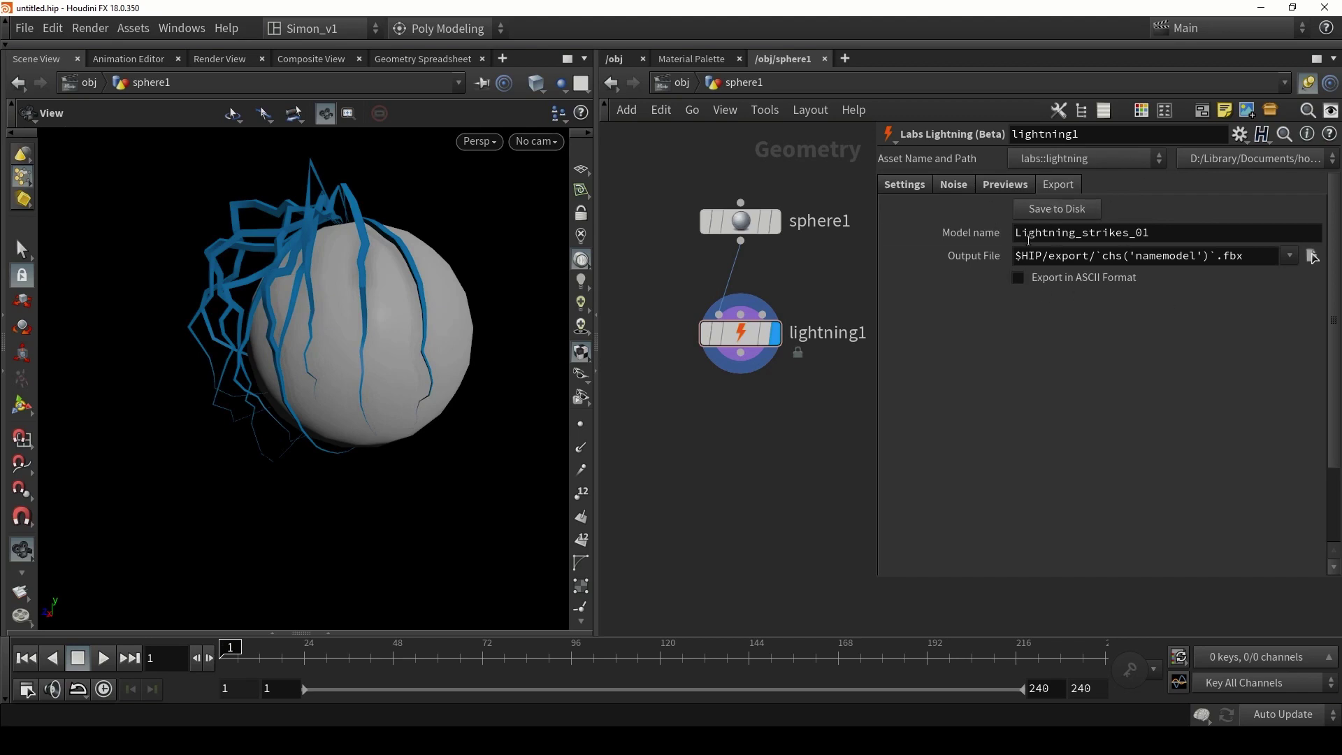
# Return to the lightning tool's main settings and place an Add node with one point beside the sphere node.
pyautogui.click(909, 188)
pyautogui.press('l')
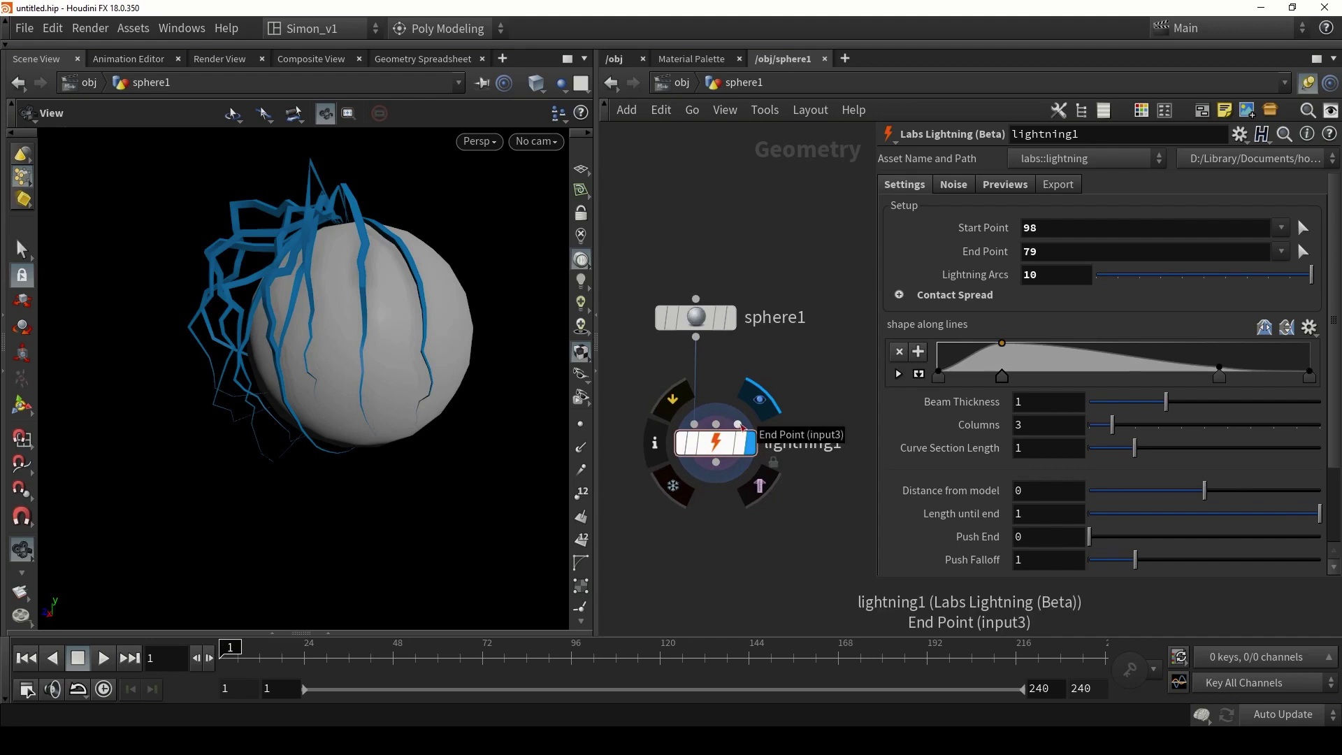
pyautogui.press('Tab')
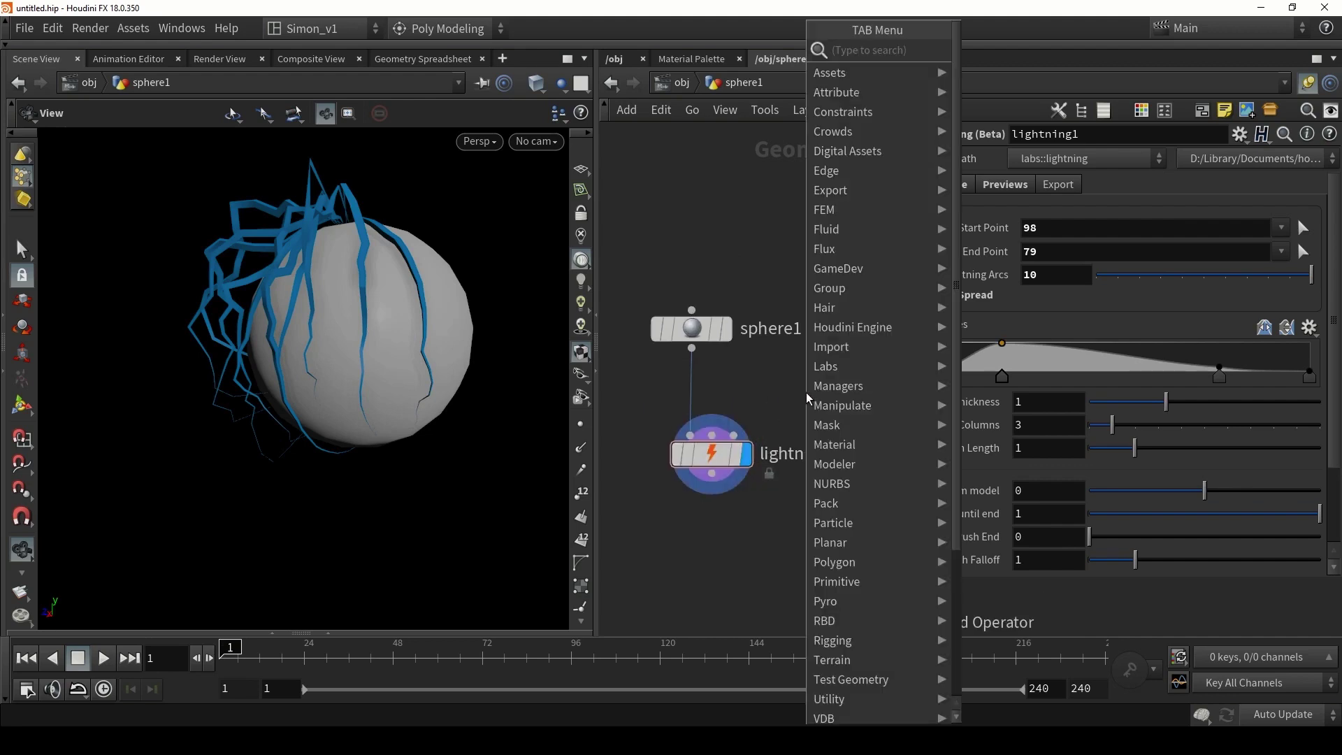
pyautogui.write('add')
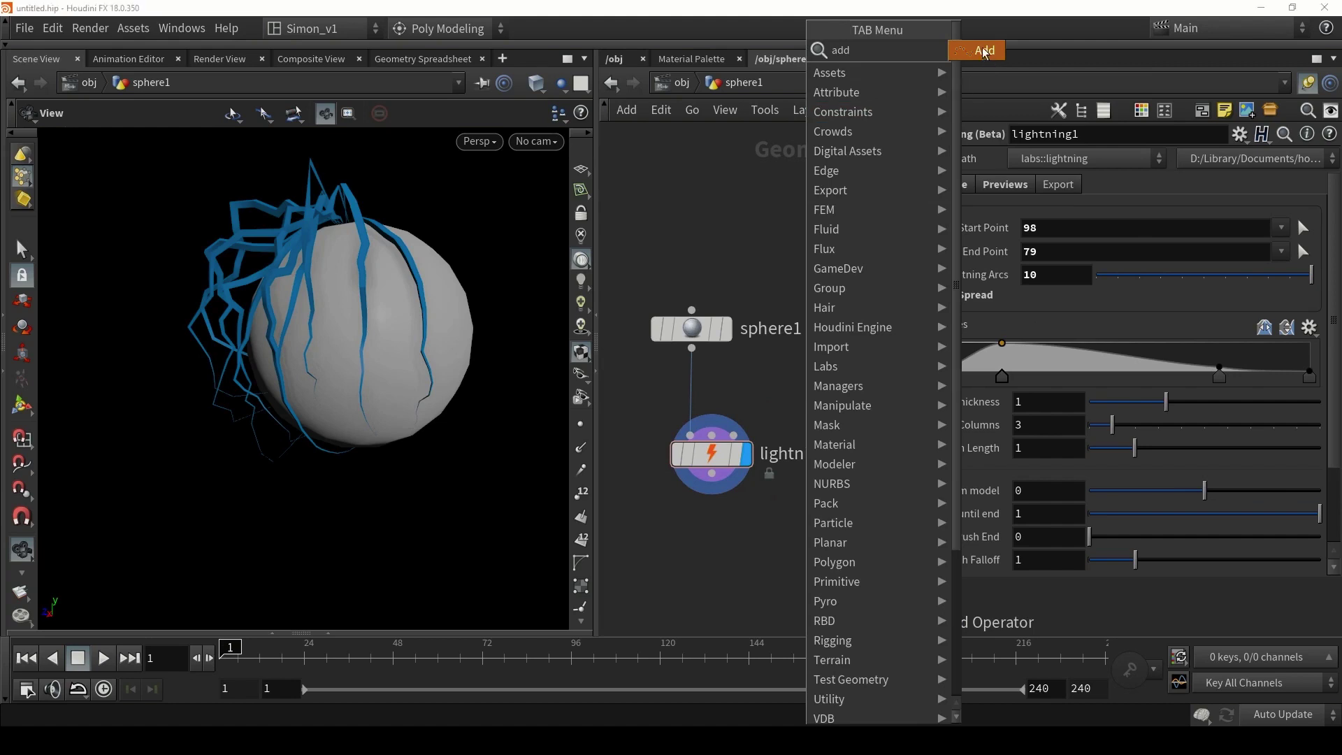
pyautogui.click(985, 53)
pyautogui.click(806, 357)
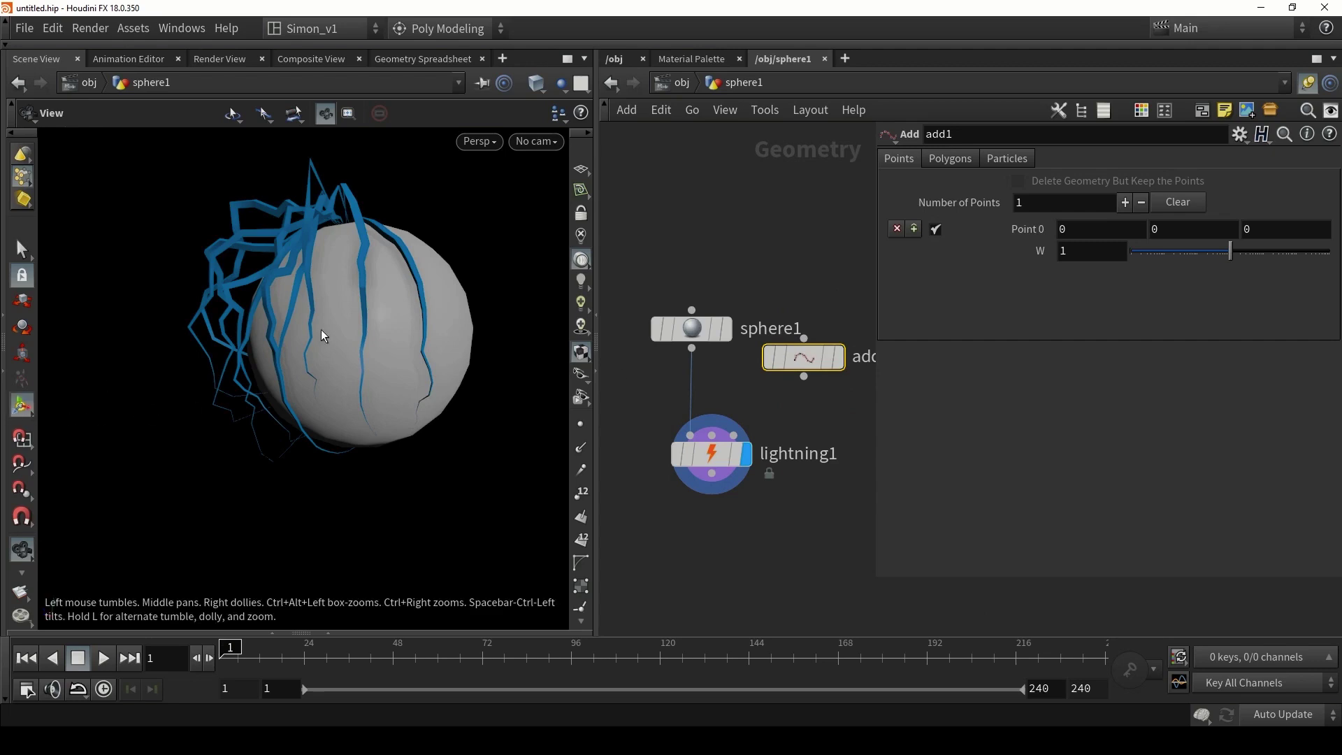
# Move the Add node's point above the sphere to about (-0.74, 2.05, -0.81) and connect the node to the lightning node's second input.
pyautogui.scroll(-5, 321, 329)
pyautogui.press('Return')
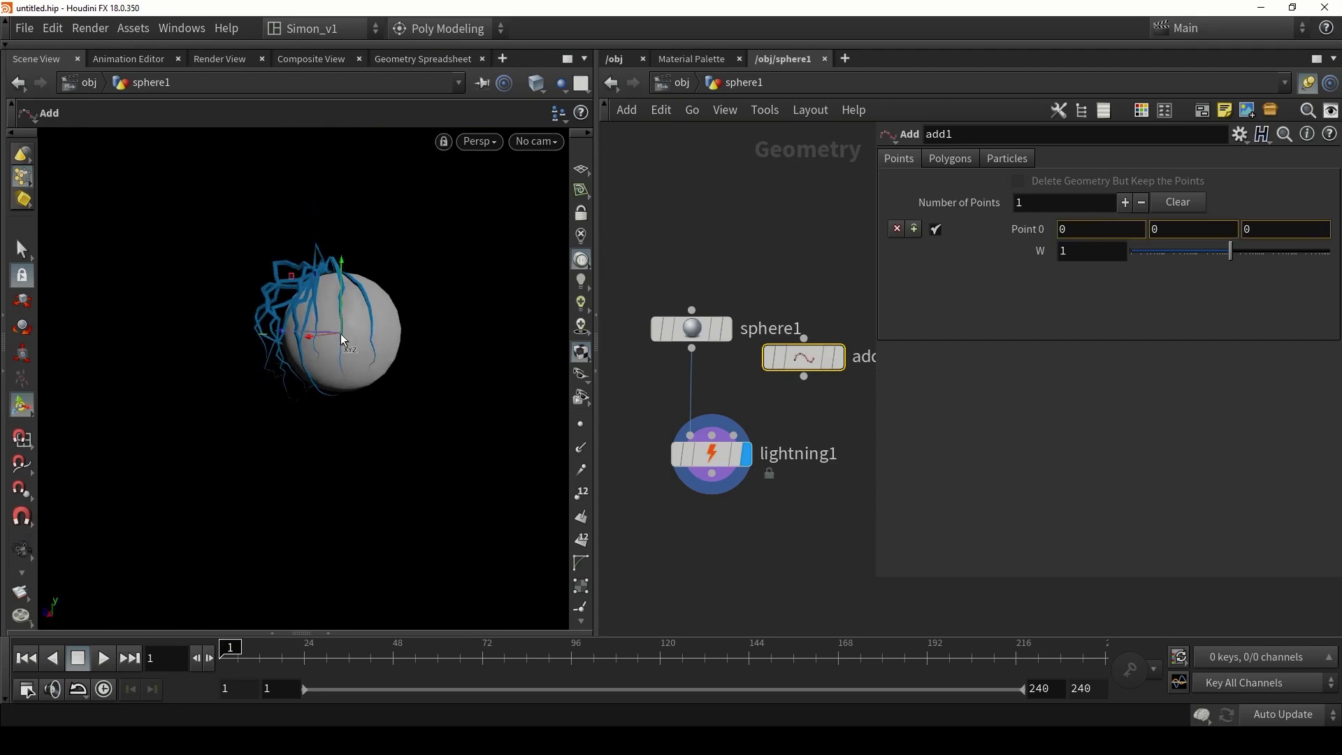
pyautogui.moveTo(376, 260); pyautogui.dragTo(417, 217)
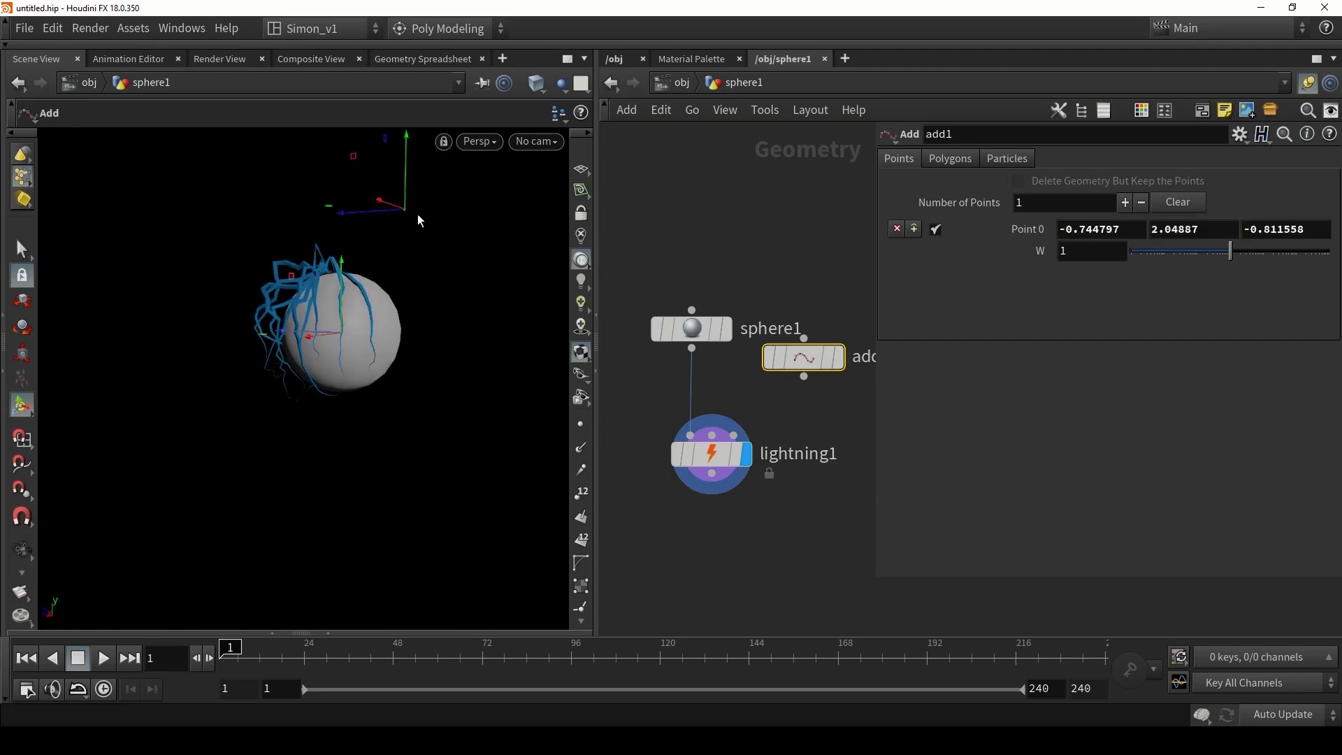
pyautogui.moveTo(804, 377); pyautogui.dragTo(727, 423)
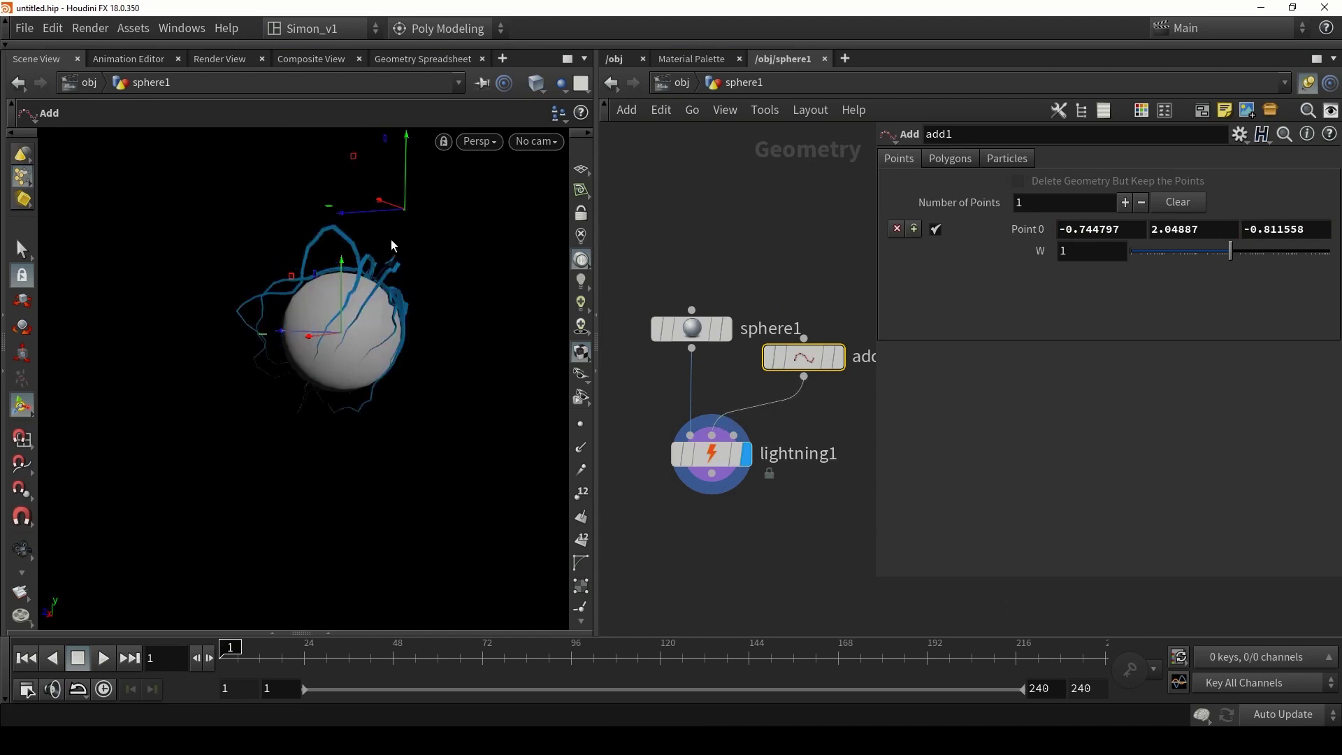
# Reposition the Add node's point around the sphere, ending at about (0.75, 1.24, 1.92), to redirect the lightning's origin.
pyautogui.moveTo(392, 239)
pyautogui.keyDown('alt'); pyautogui.mouseDown()
pyautogui.moveTo(354, 255)
pyautogui.moveTo(371, 249)
pyautogui.mouseUp(); pyautogui.keyUp('alt')
pyautogui.keyDown('alt'); pyautogui.moveTo(374, 262); pyautogui.dragTo(316, 334, button='middle'); pyautogui.keyUp('alt')
pyautogui.moveTo(316, 335); pyautogui.dragTo(339, 256)
pyautogui.press('Return')
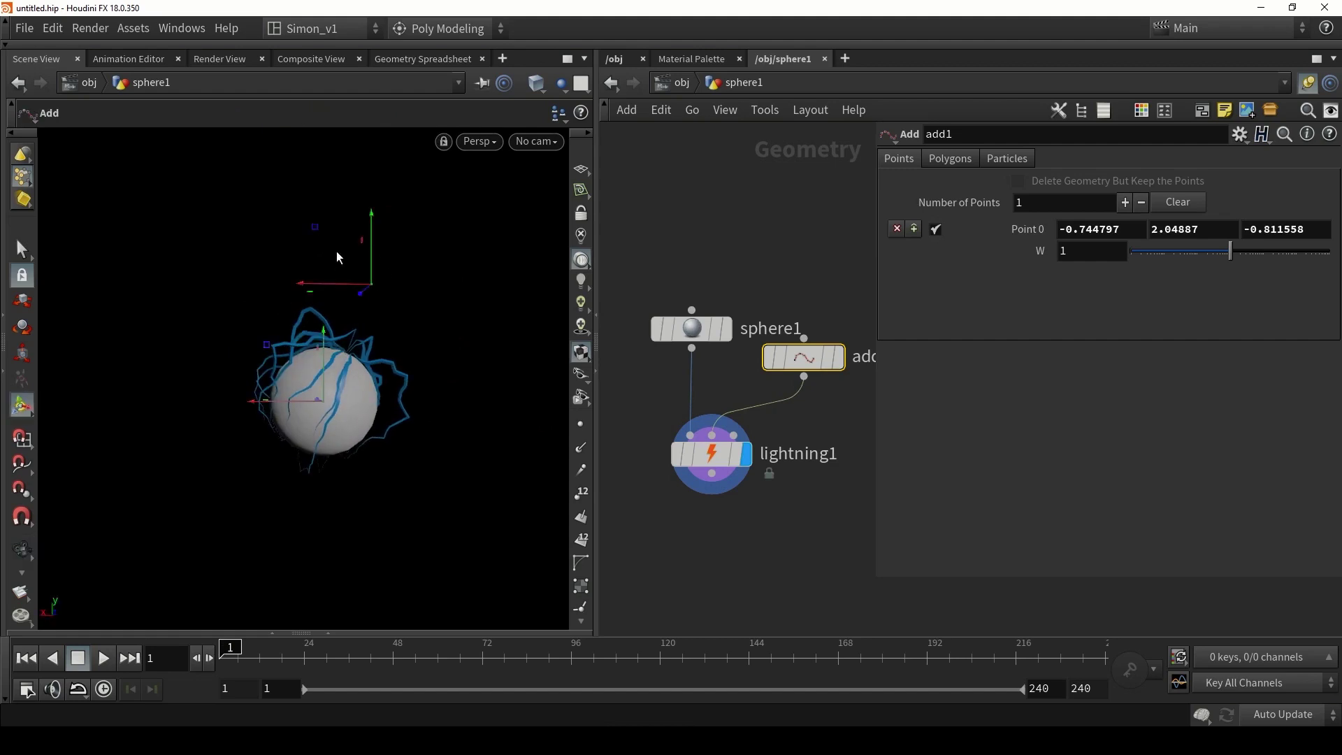
pyautogui.keyDown('alt'); pyautogui.moveTo(351, 358); pyautogui.dragTo(291, 371); pyautogui.keyUp('alt')
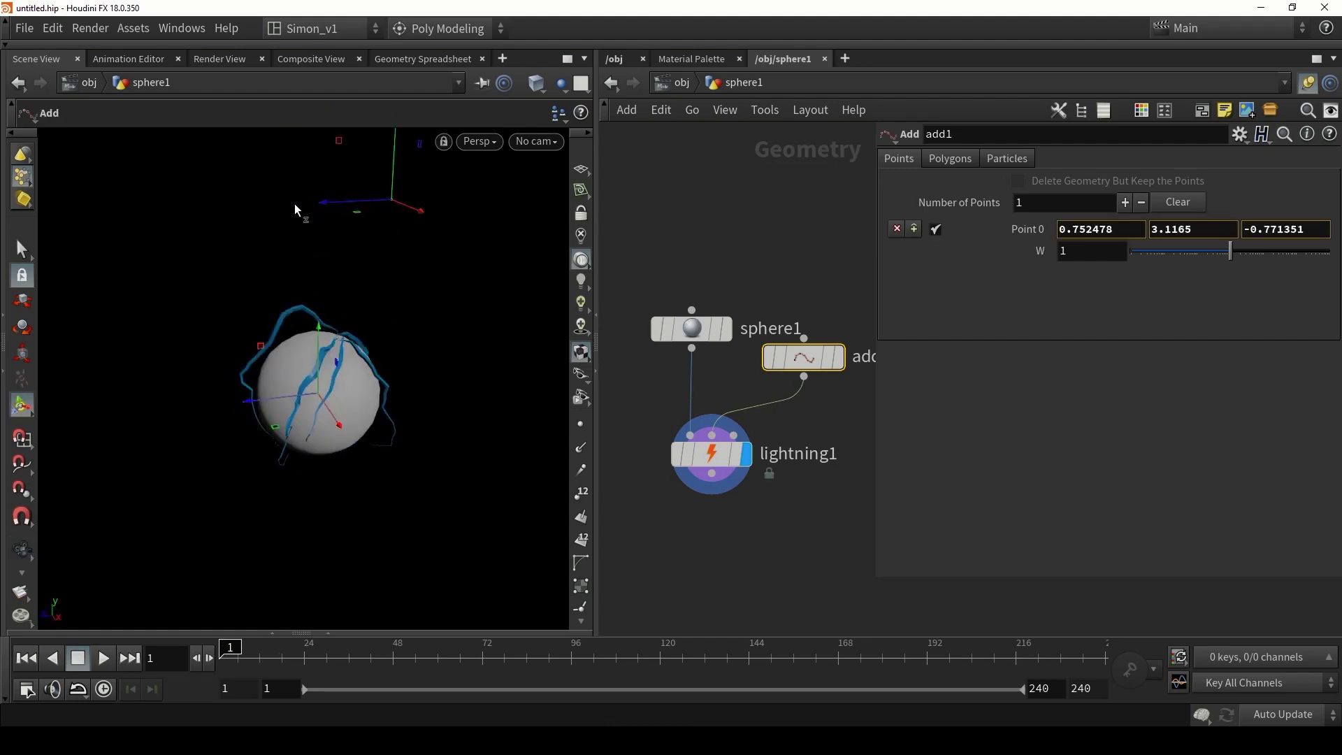
pyautogui.moveTo(281, 204); pyautogui.dragTo(262, 263)
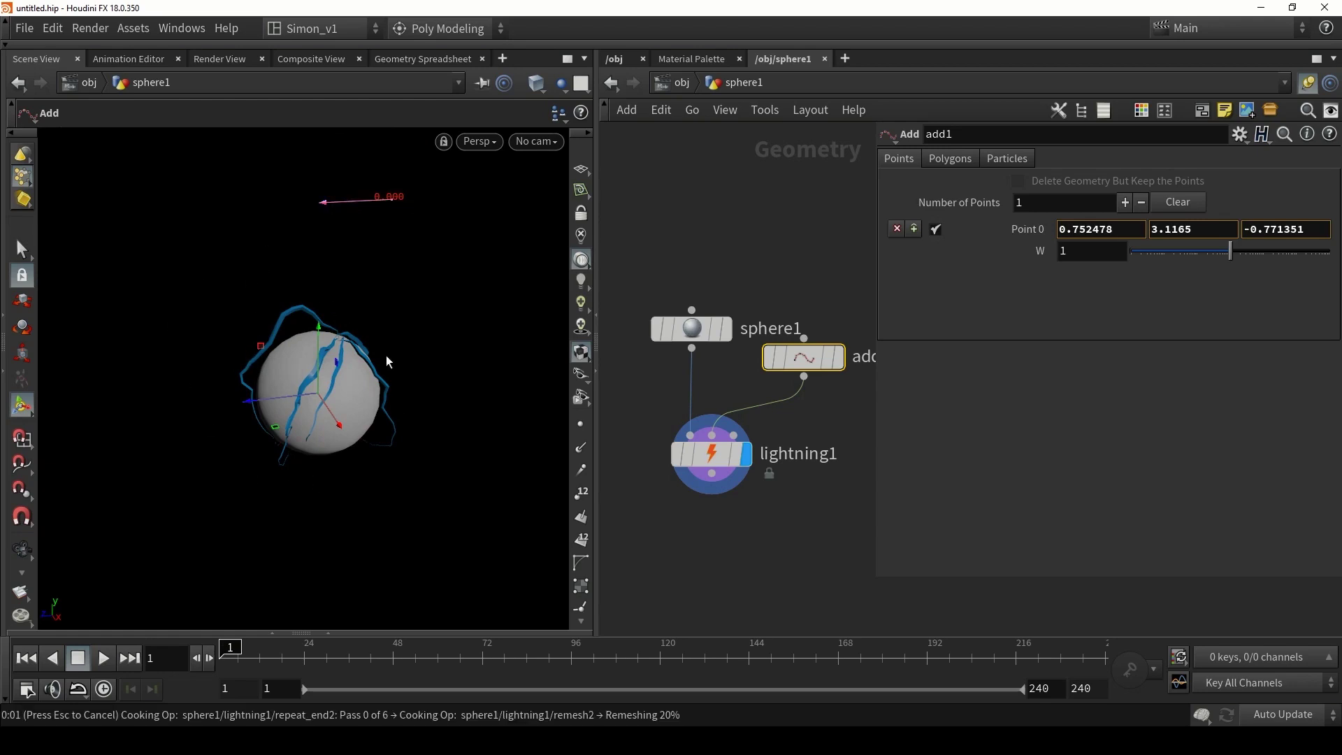
pyautogui.moveTo(324, 446); pyautogui.dragTo(267, 323)
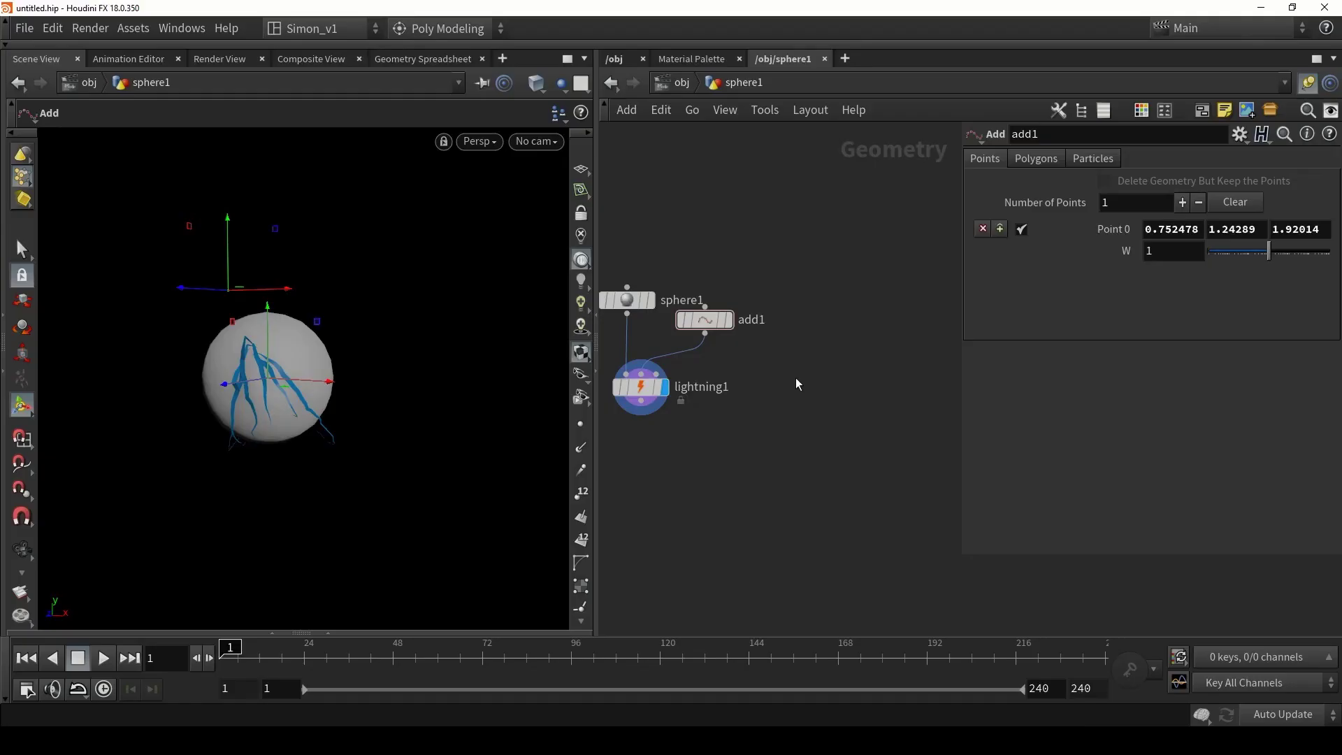
# Add a File node and load the Core_V2.fbx model from the Sci-fi_Corridor project as its geometry.
pyautogui.press('Tab')
pyautogui.write('file')
pyautogui.press('Return')
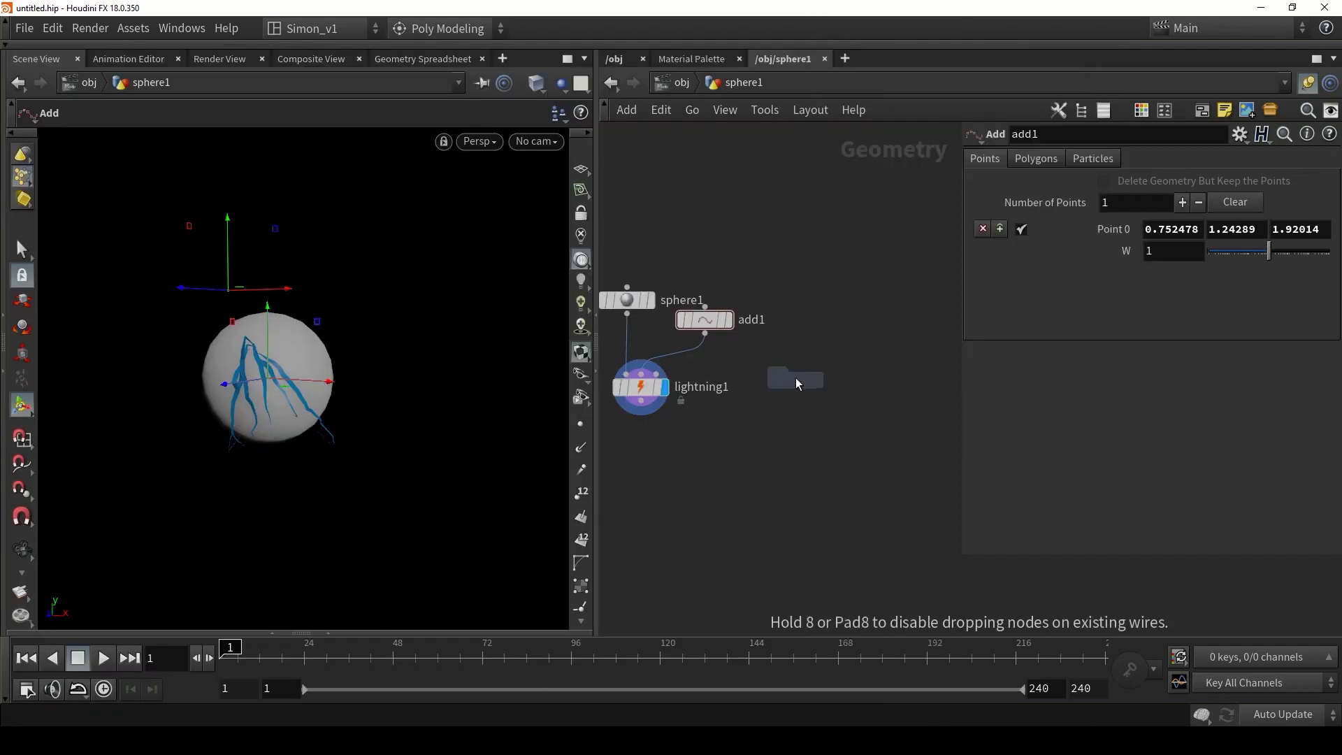
pyautogui.click(796, 377)
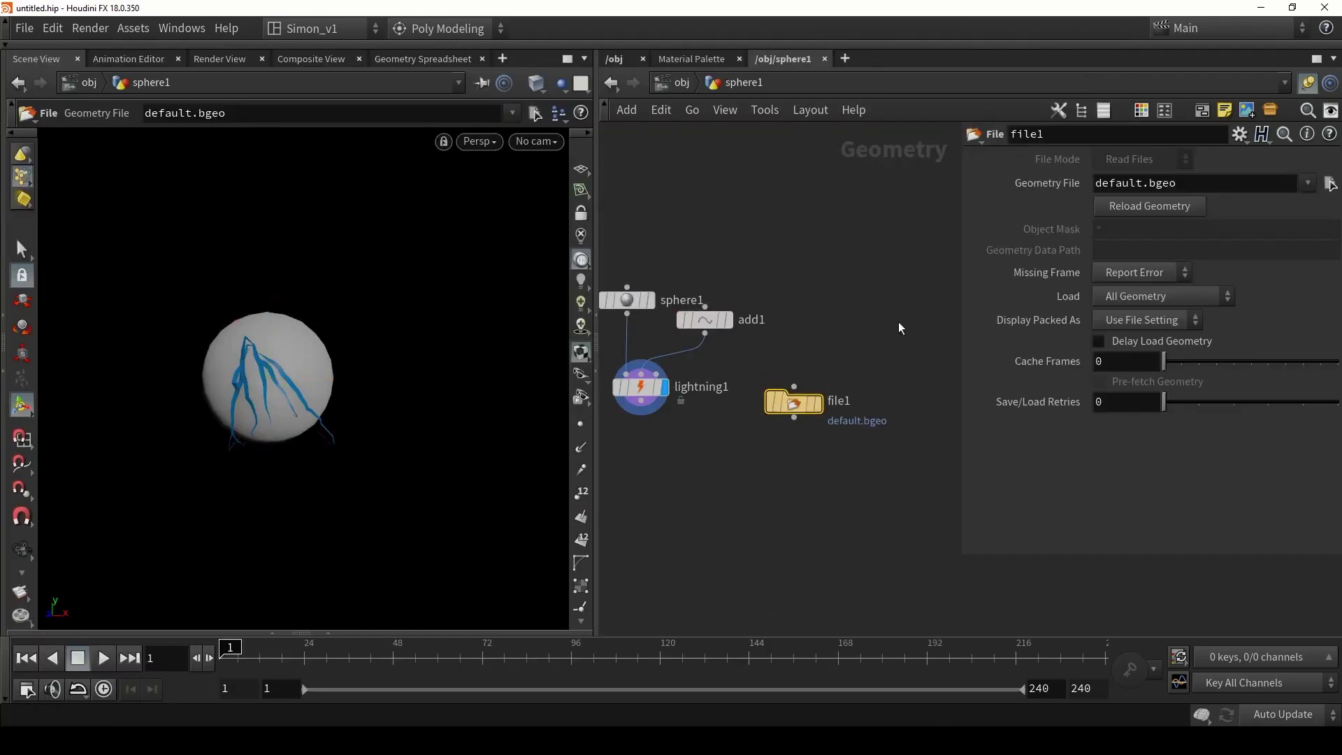
pyautogui.tripleClick(1177, 185)
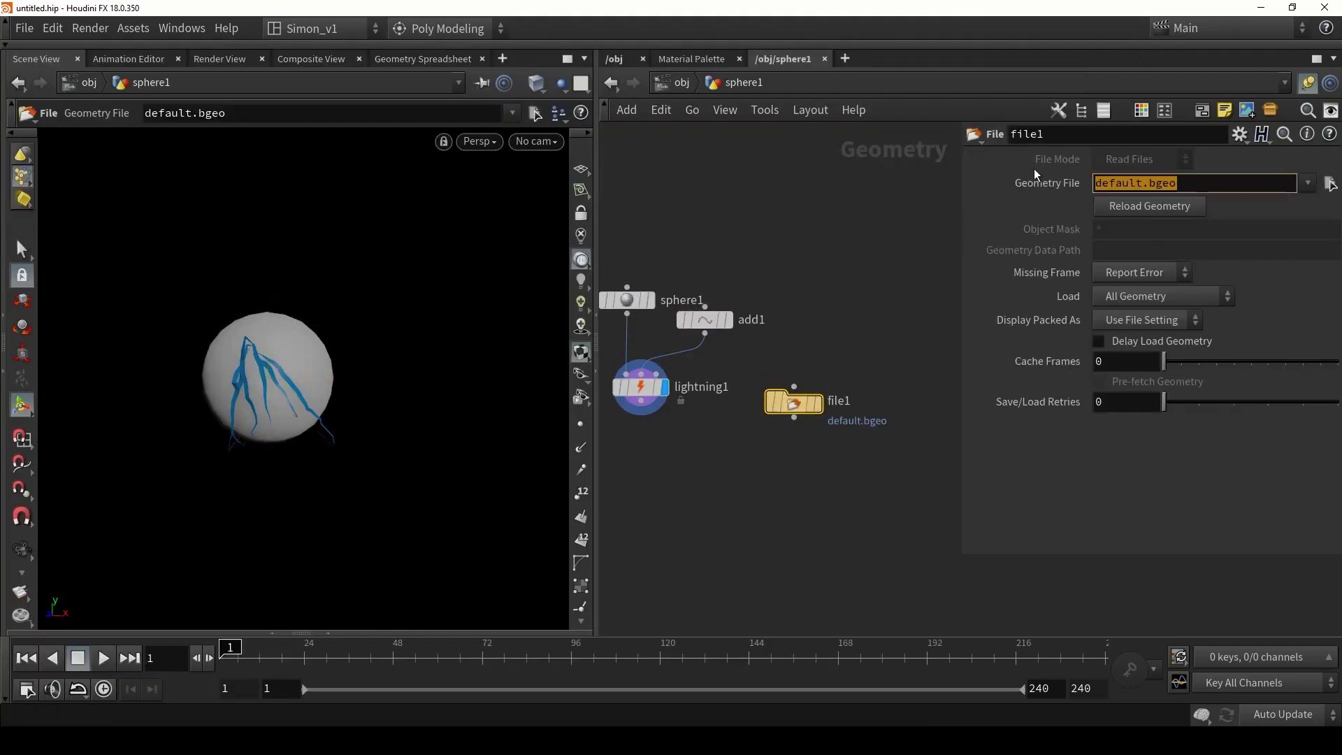
pyautogui.hotkey('ctrl', 'v')
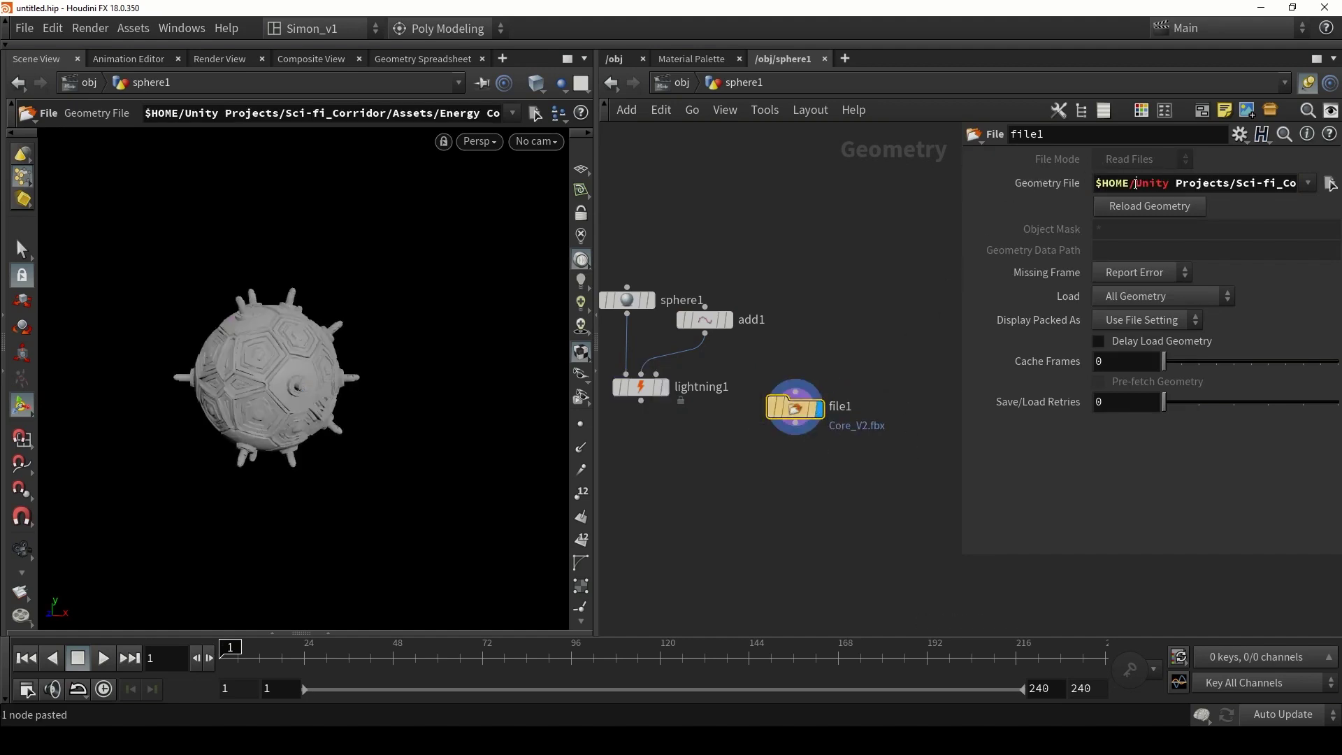
pyautogui.moveTo(1136, 183); pyautogui.dragTo(1249, 201)
pyautogui.click(845, 263)
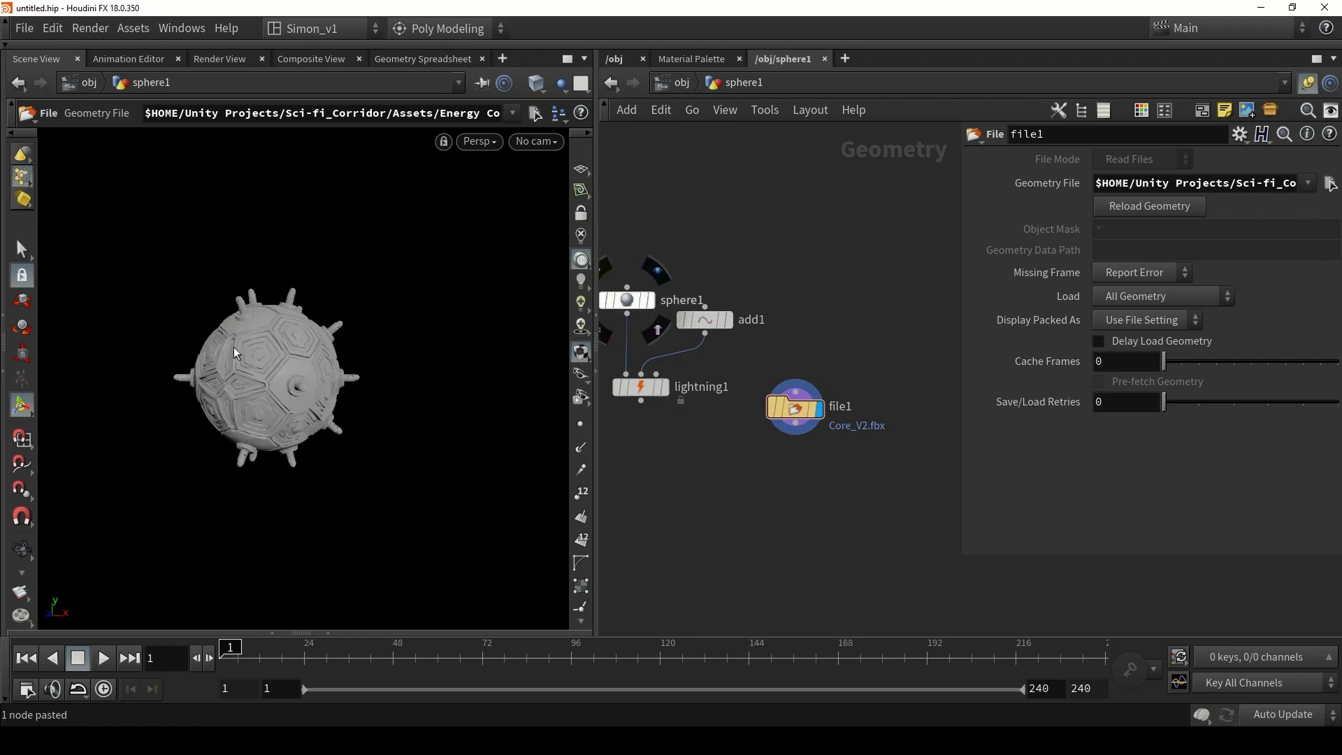
pyautogui.keyDown('alt'); pyautogui.moveTo(238, 349); pyautogui.dragTo(392, 345); pyautogui.keyUp('alt')
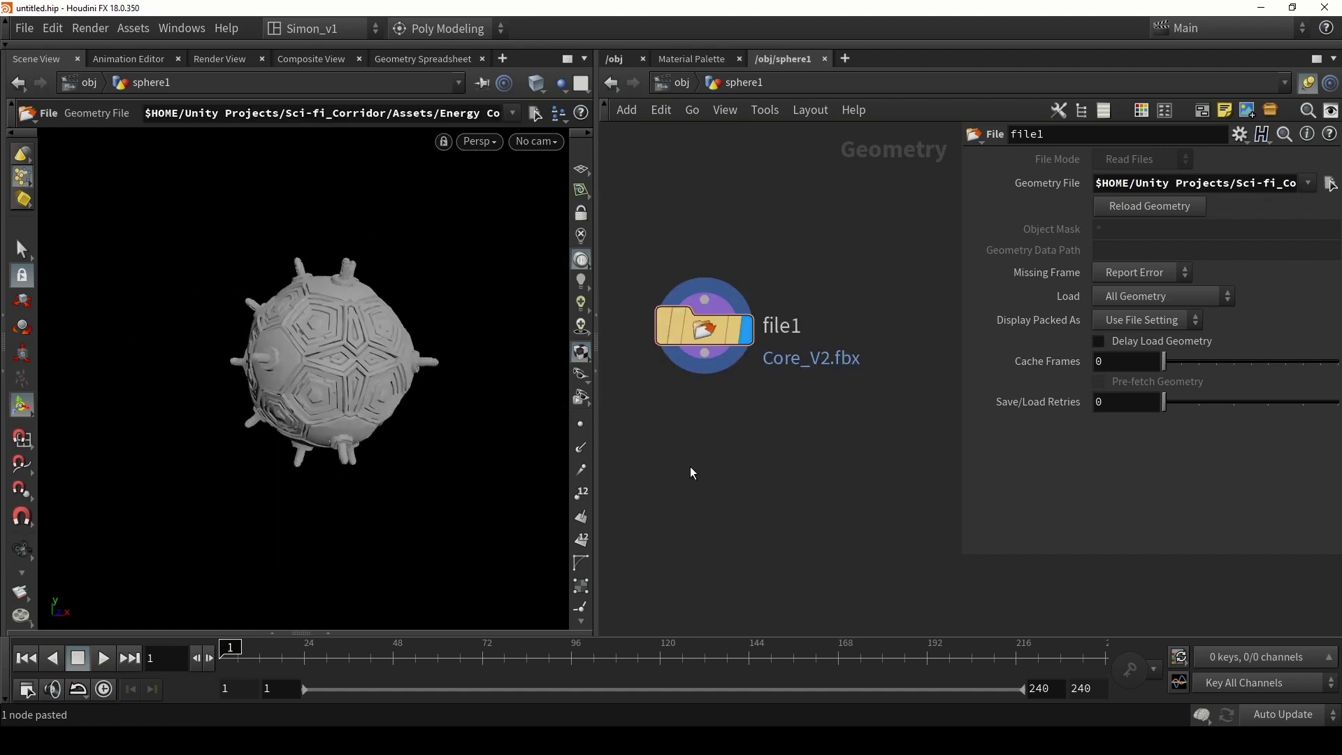
# Create a Labs Lightning (Beta) node below the File node, fed by the Core_V2.fbx geometry.
pyautogui.moveTo(692, 473); pyautogui.dragTo(694, 453, button='middle')
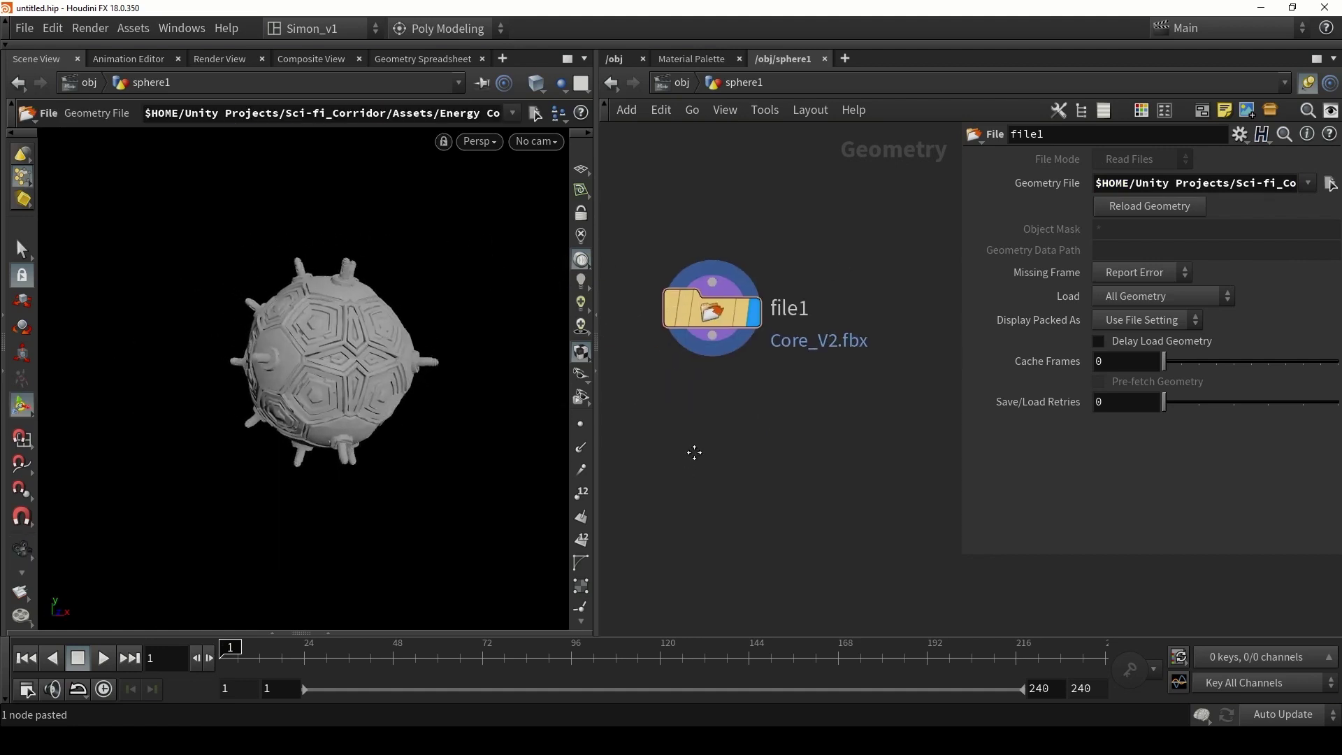
pyautogui.press('Tab')
pyautogui.write('lih')
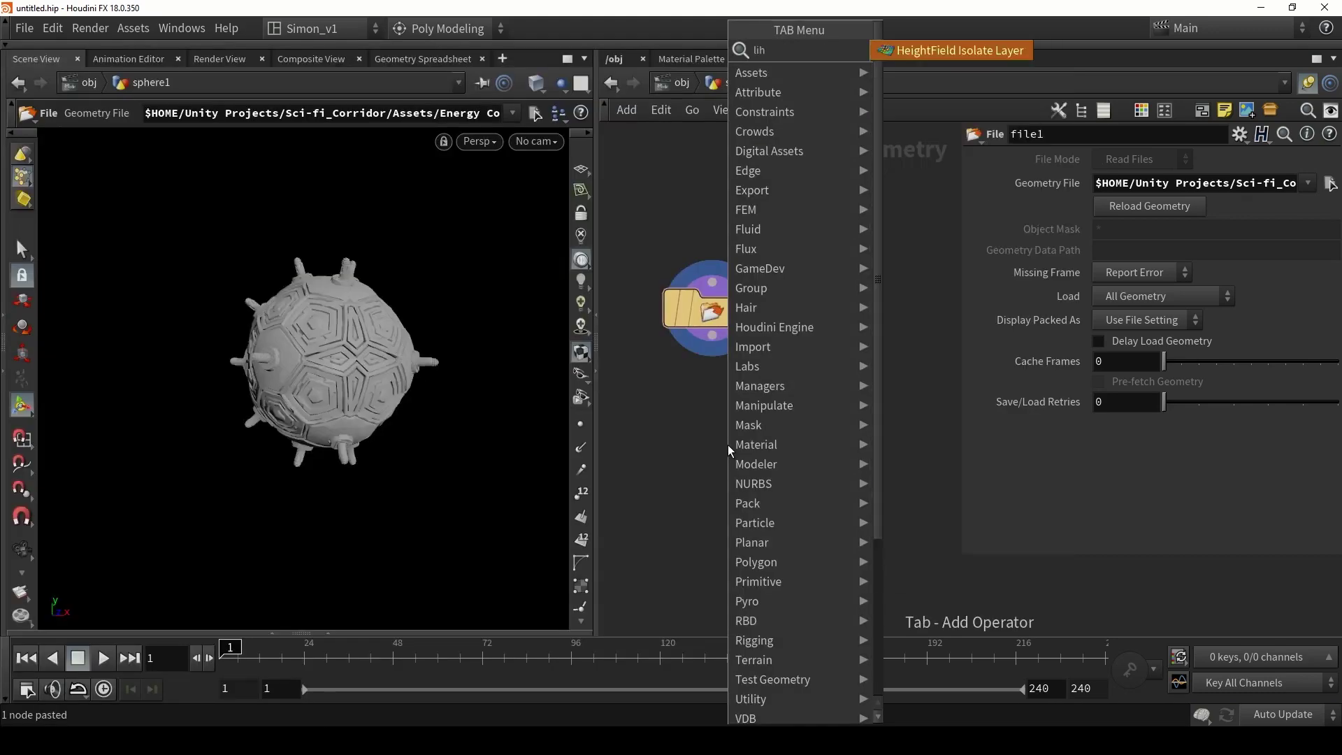
pyautogui.press('BackSpace')
pyautogui.write('gh')
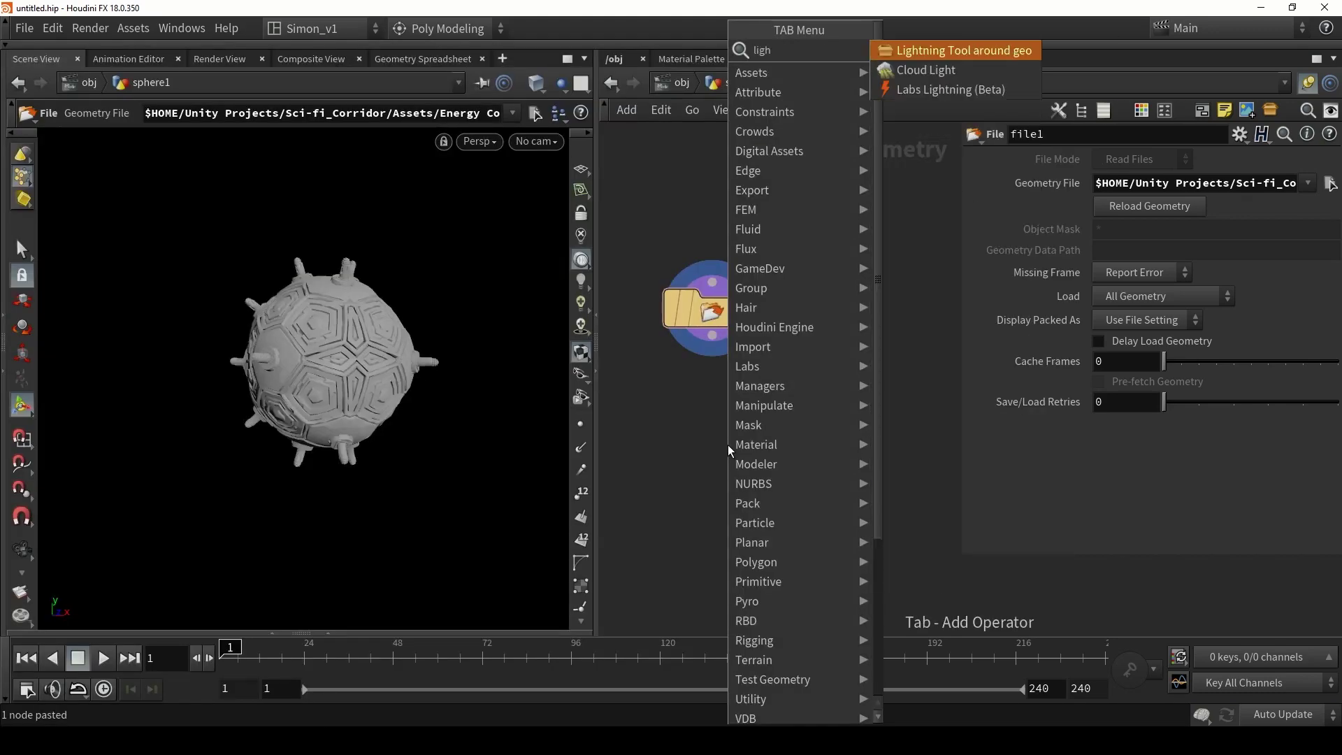
pyautogui.click(948, 97)
pyautogui.click(712, 419)
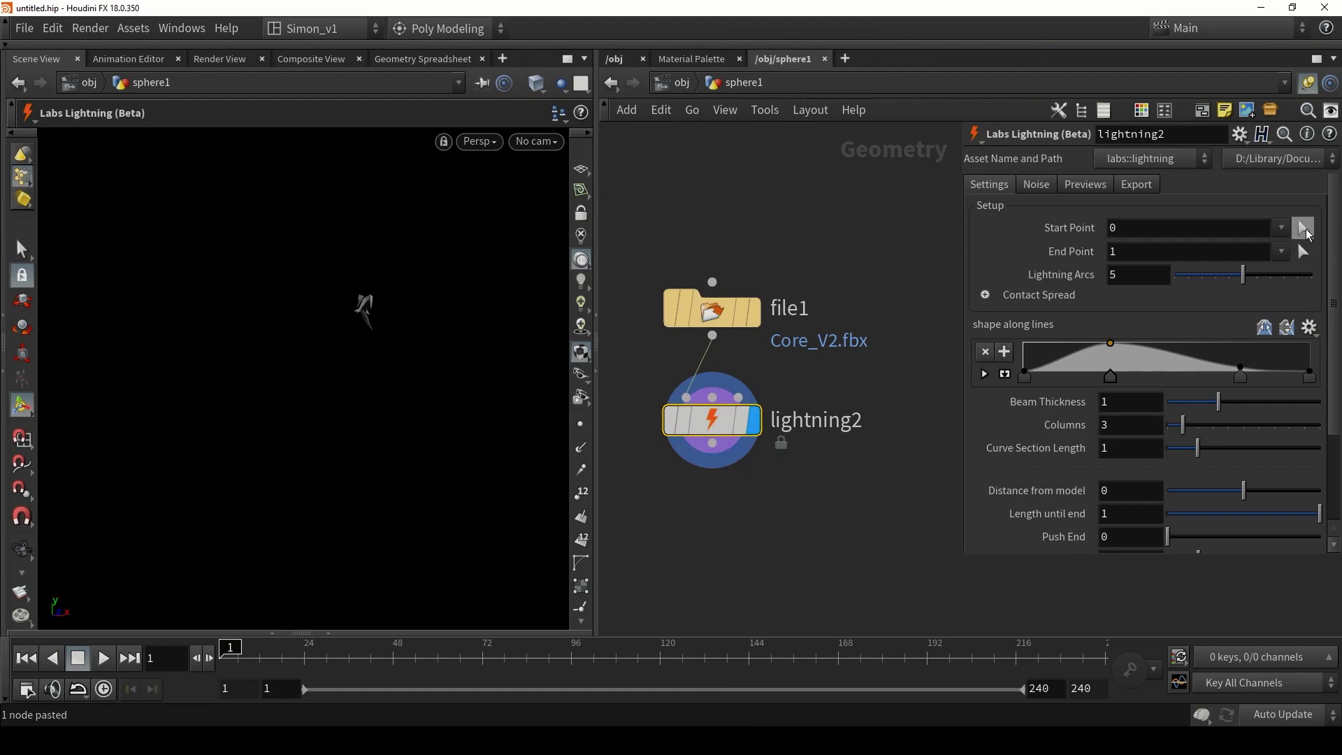
# Pick point 13577 on the upper part of the core model as the lightning's Start Point.
pyautogui.click(1305, 229)
pyautogui.keyDown('alt'); pyautogui.moveTo(353, 324); pyautogui.dragTo(350, 342); pyautogui.keyUp('alt')
pyautogui.scroll(3, 350, 341)
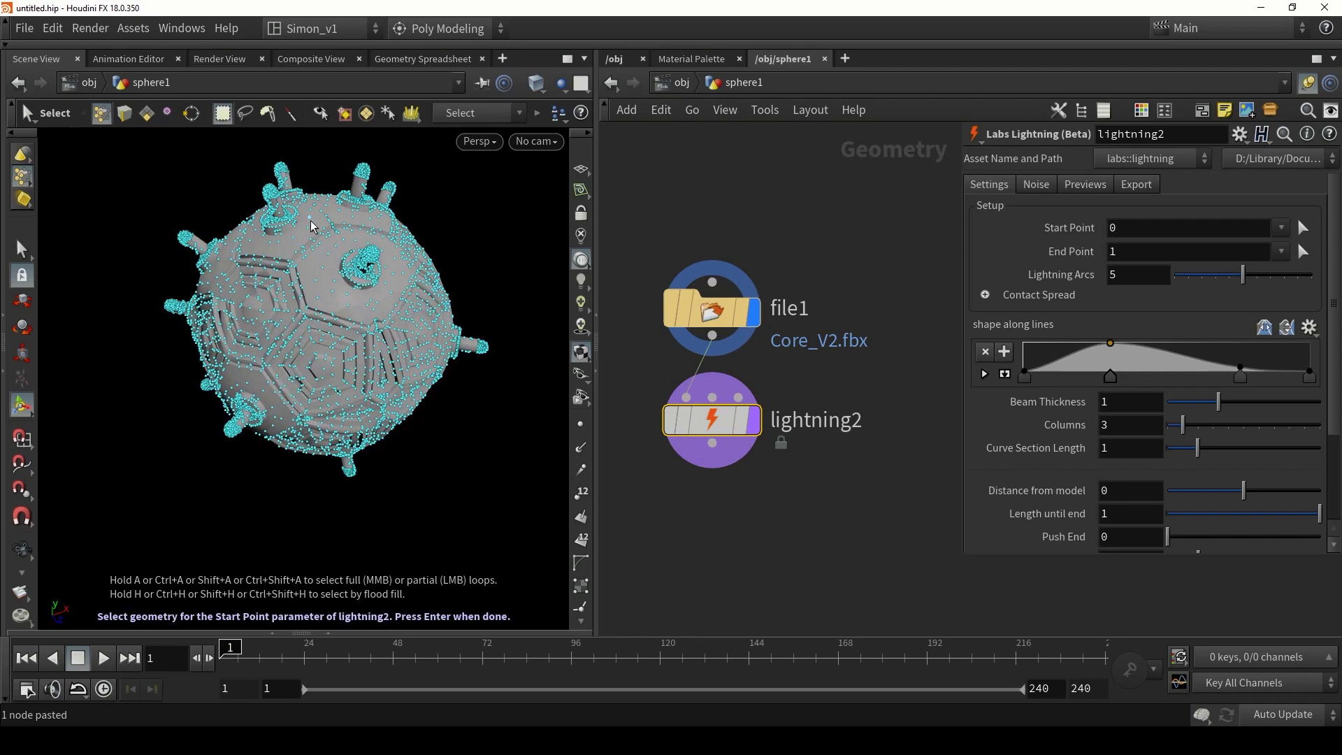
pyautogui.keyDown('alt'); pyautogui.moveTo(311, 225); pyautogui.dragTo(319, 240); pyautogui.keyUp('alt')
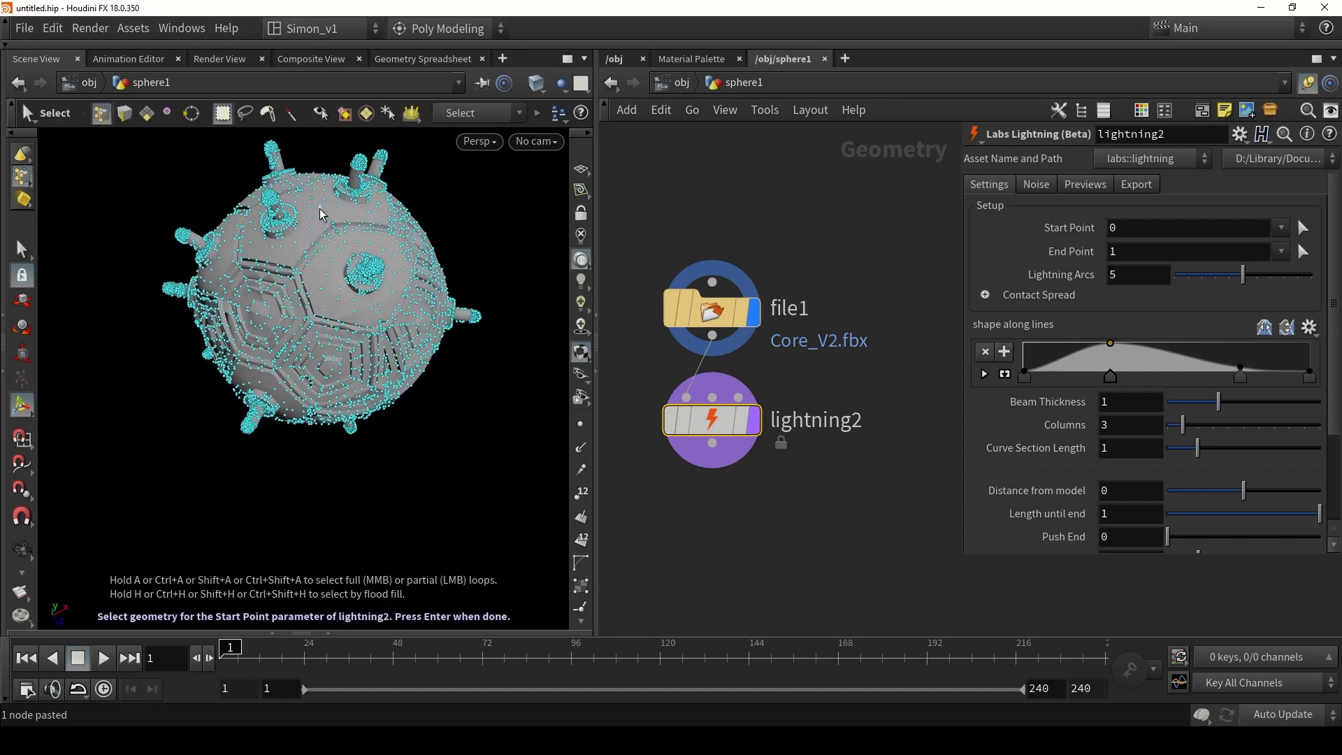
pyautogui.click(321, 219)
pyautogui.press('Return')
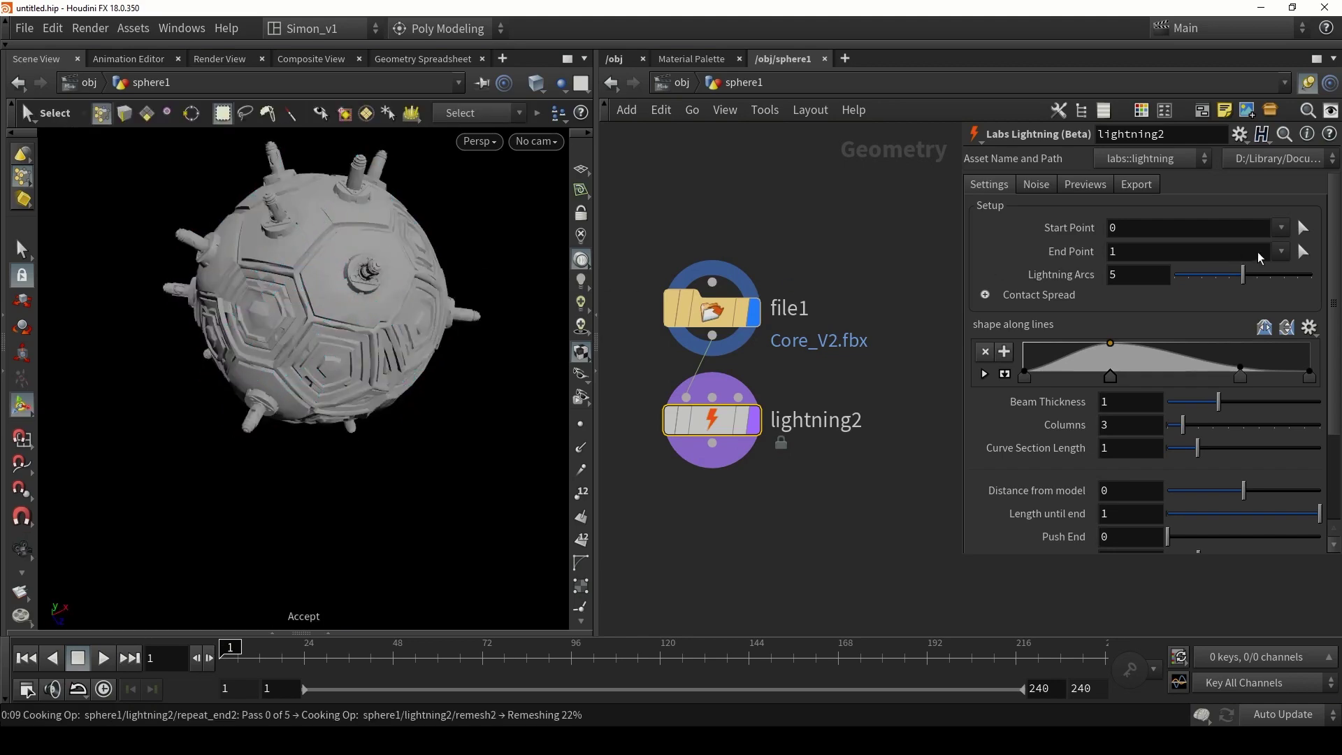
# Pick point 16541 on the underside of the core model as the lightning's End Point.
pyautogui.click(1304, 252)
pyautogui.keyDown('alt'); pyautogui.moveTo(392, 396); pyautogui.dragTo(361, 304); pyautogui.keyUp('alt')
pyautogui.scroll(3, 312, 505)
pyautogui.press('Escape')
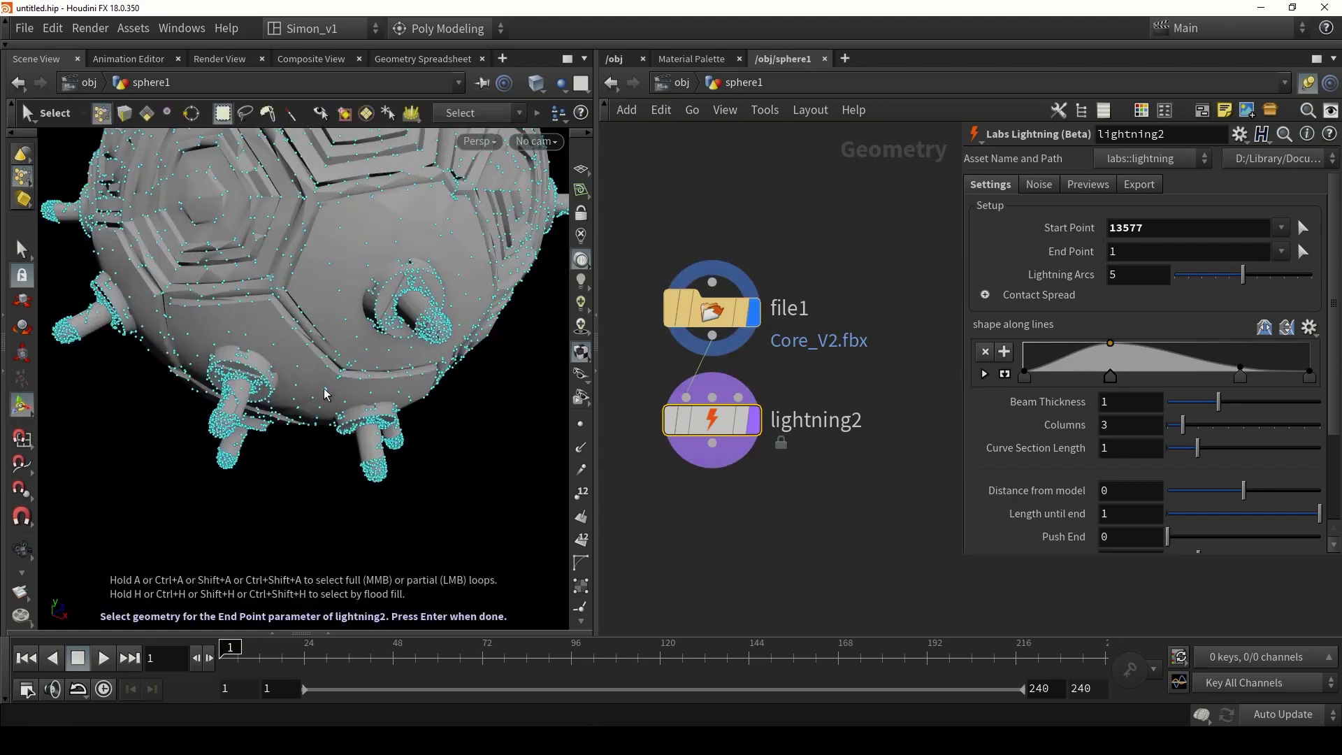
pyautogui.press('Return')
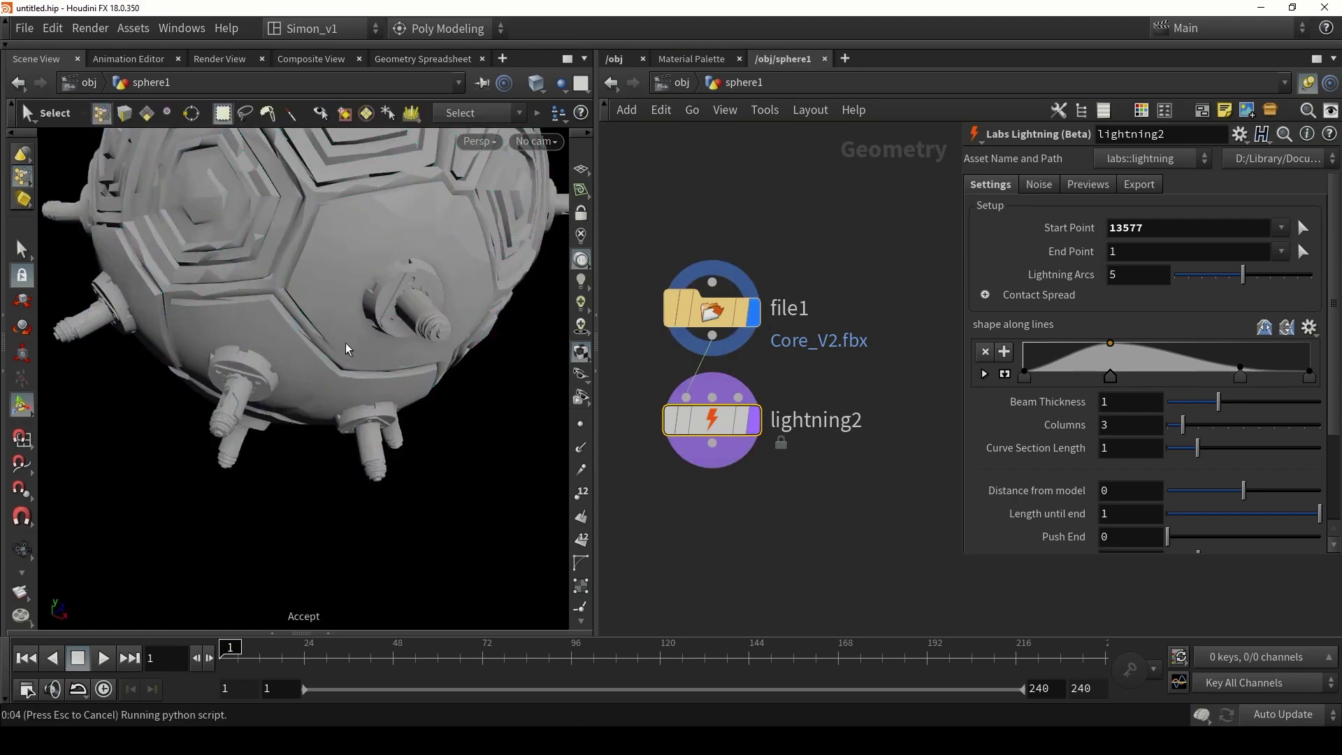
pyautogui.press('Escape')
pyautogui.moveTo(354, 300); pyautogui.dragTo(448, 346)
pyautogui.press('Return')
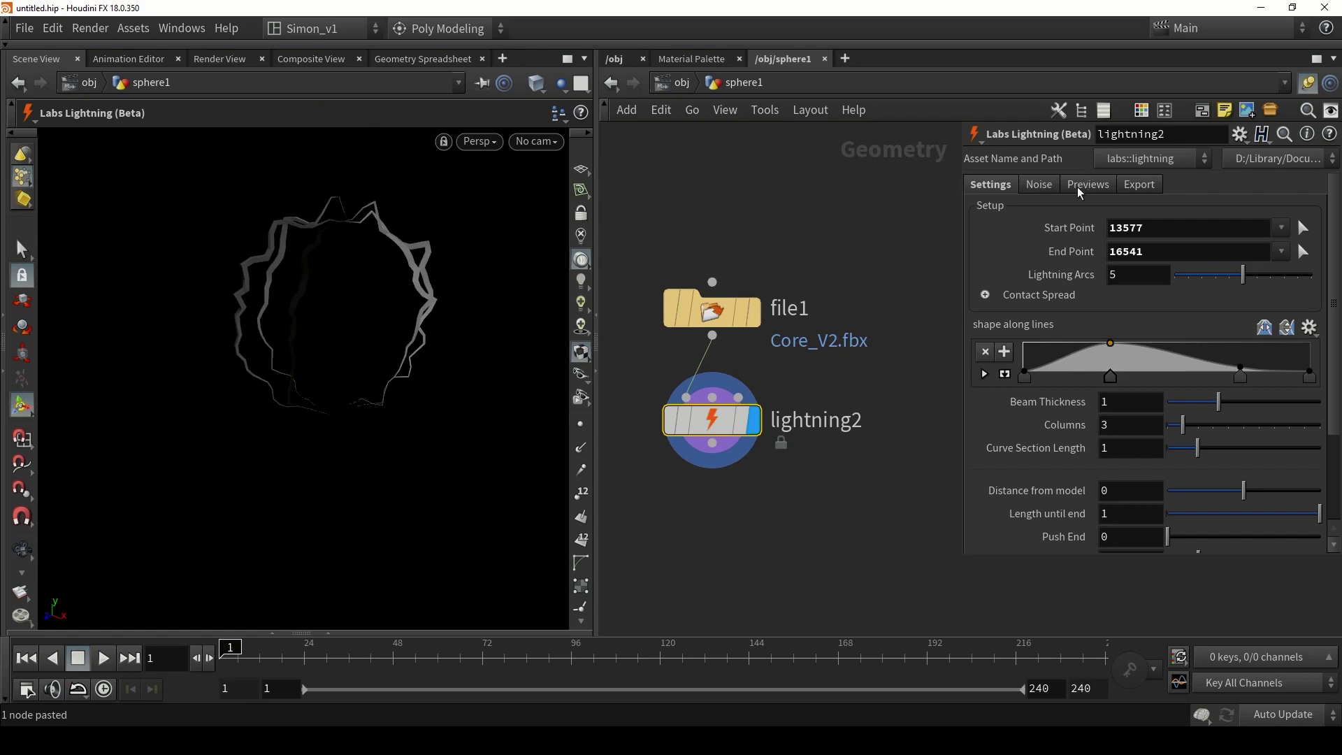
# Enable Show Input and Tint Blue in the new lightning node's preview options.
pyautogui.click(1077, 187)
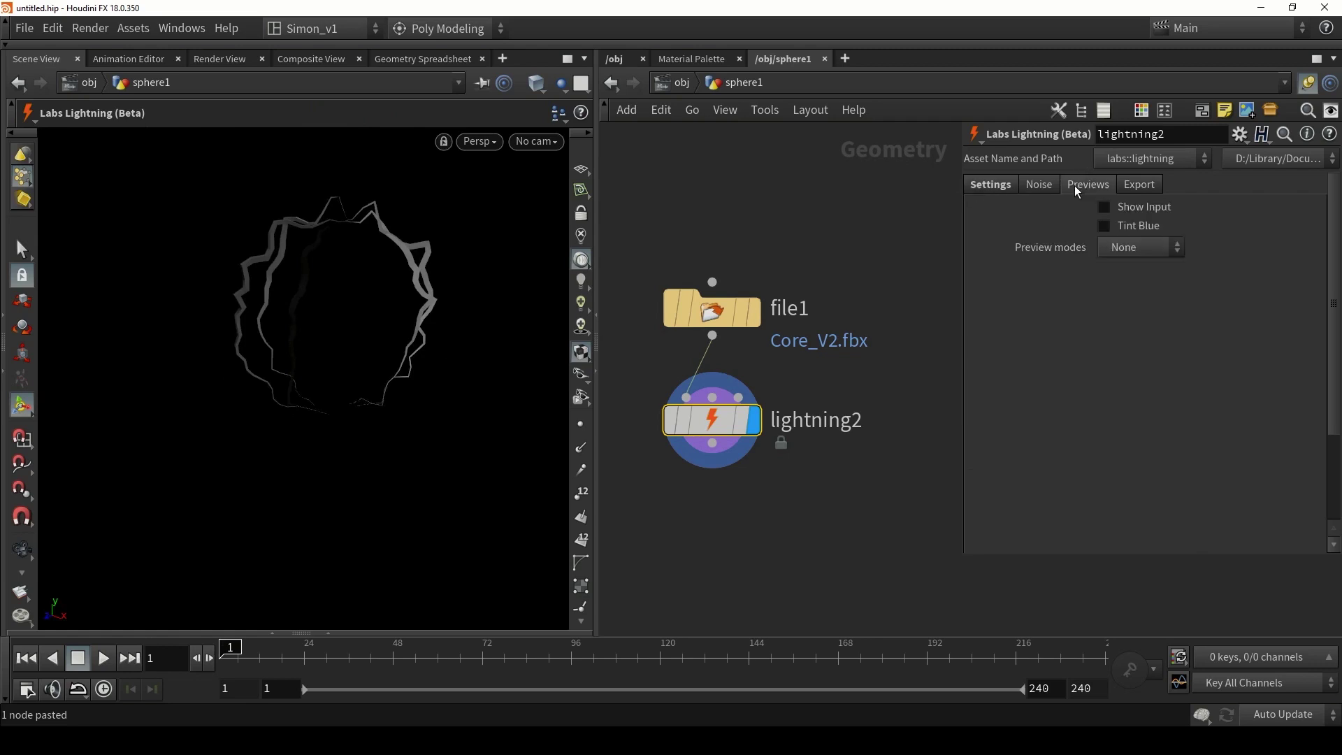
pyautogui.click(1134, 211)
pyautogui.keyDown('alt'); pyautogui.moveTo(324, 286); pyautogui.dragTo(434, 299); pyautogui.keyUp('alt')
pyautogui.moveTo(208, 292); pyautogui.dragTo(268, 338)
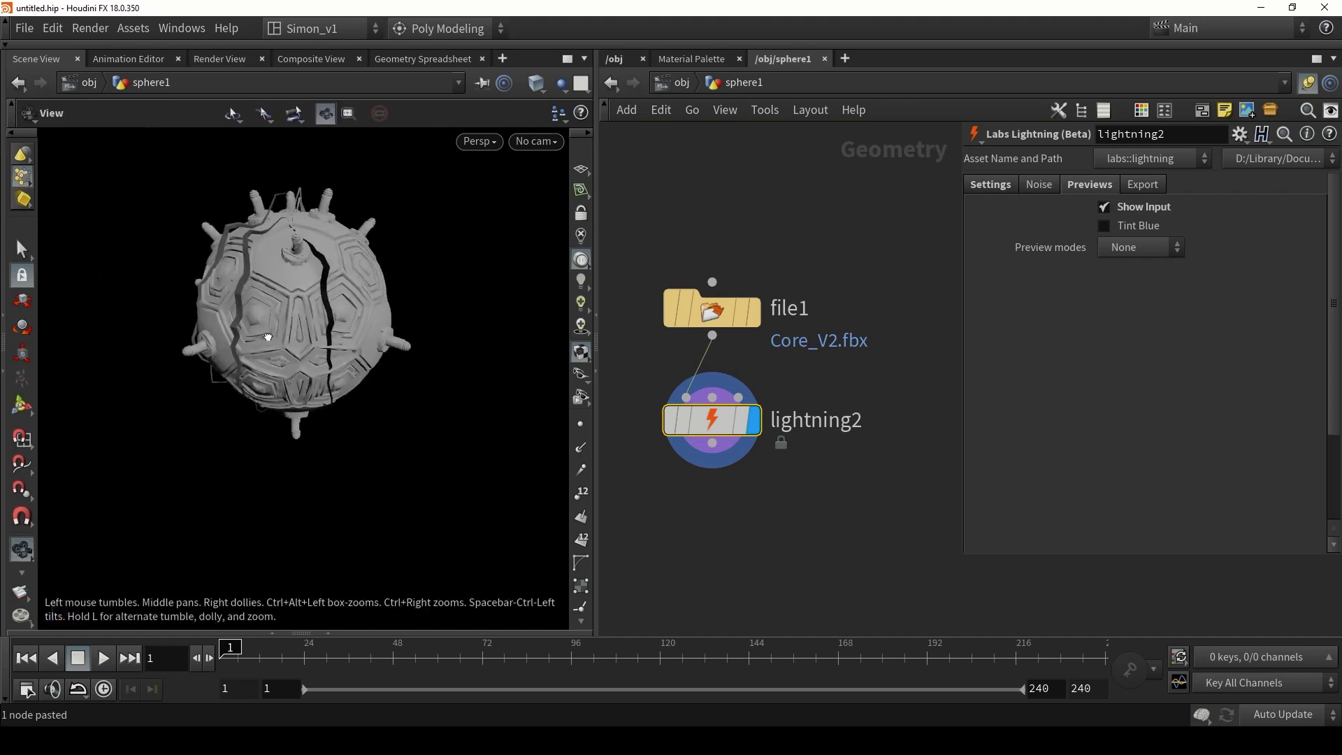
pyautogui.press('Return')
pyautogui.click(1135, 230)
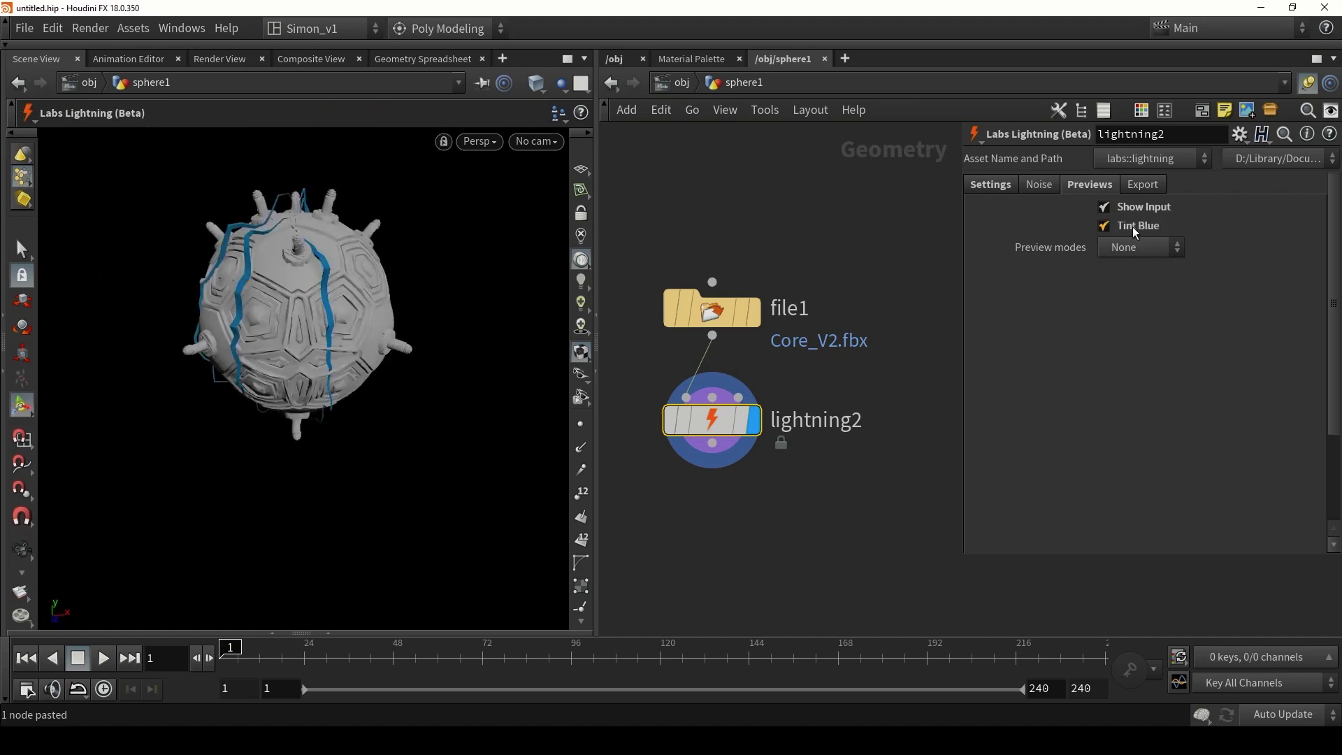
# Expand the Contact Spread settings and set Lightning Arcs to 10.
pyautogui.press('Escape')
pyautogui.moveTo(279, 299); pyautogui.dragTo(328, 301)
pyautogui.press('Return')
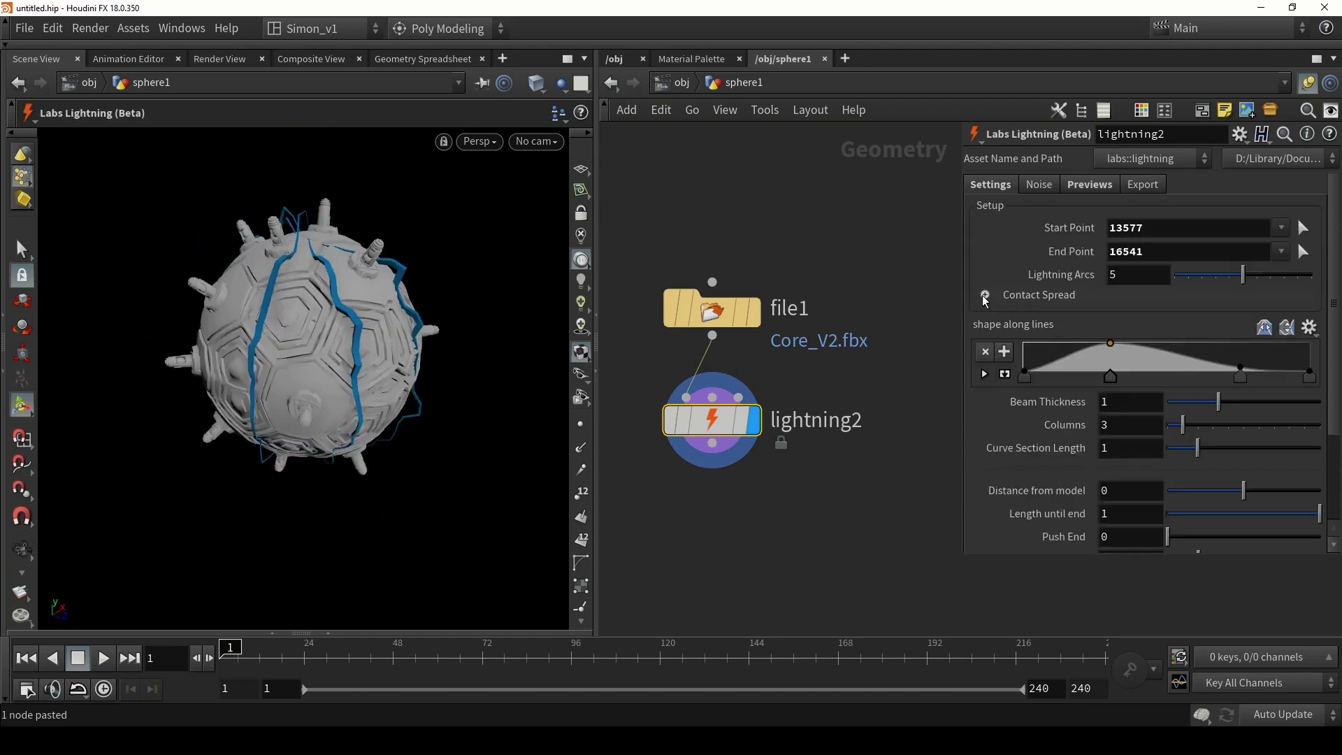
pyautogui.click(984, 295)
pyautogui.moveTo(1271, 287); pyautogui.dragTo(1317, 283)
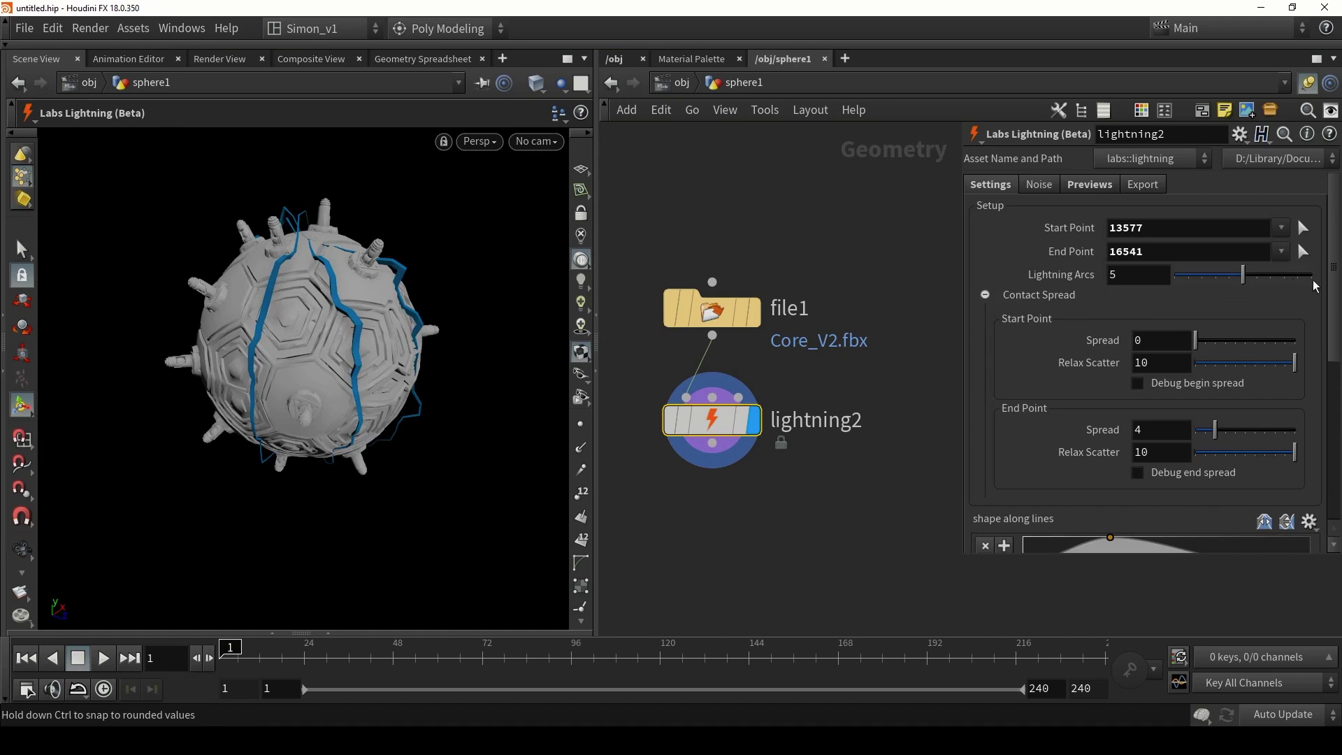
# Set the End Point spread to 17 and examine the arcs around the core model.
pyautogui.press('Escape')
pyautogui.moveTo(336, 280)
pyautogui.mouseDown()
pyautogui.moveTo(392, 271)
pyautogui.moveTo(339, 287)
pyautogui.mouseUp()
pyautogui.press('Return')
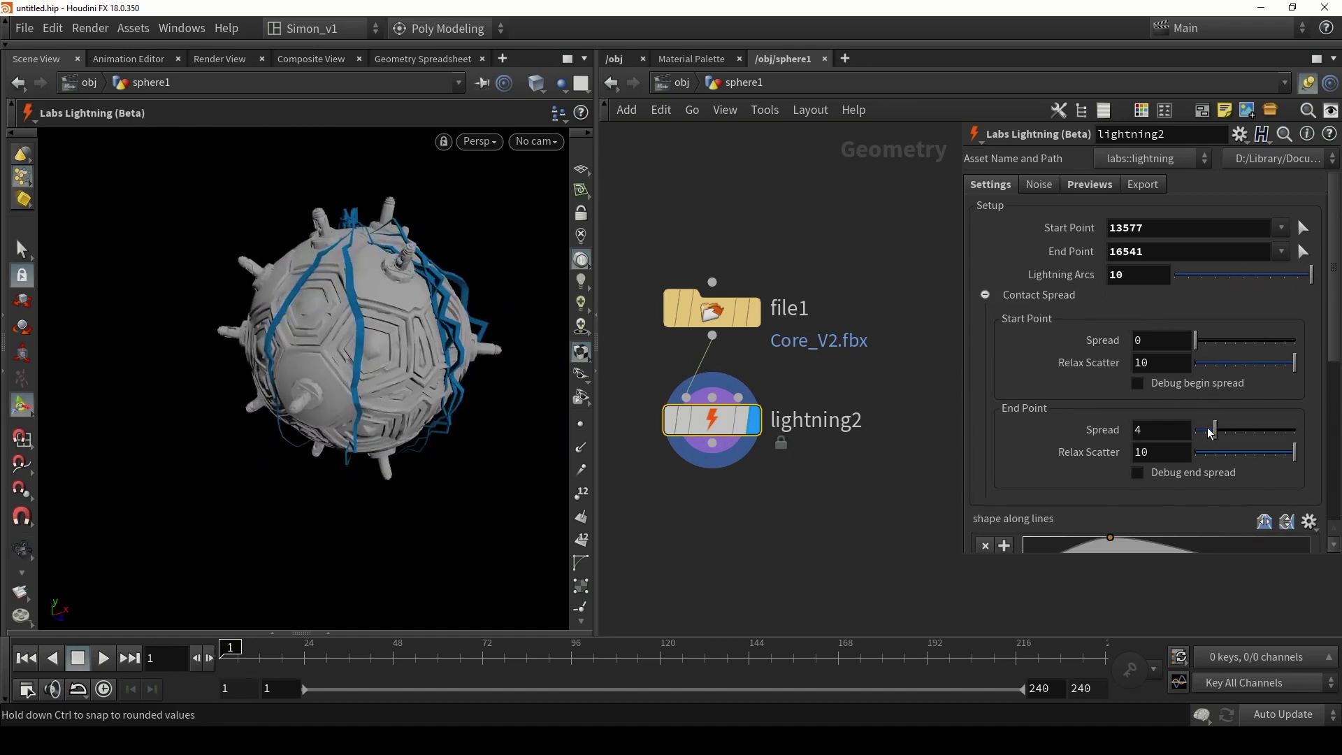
pyautogui.moveTo(1218, 433); pyautogui.dragTo(1281, 432)
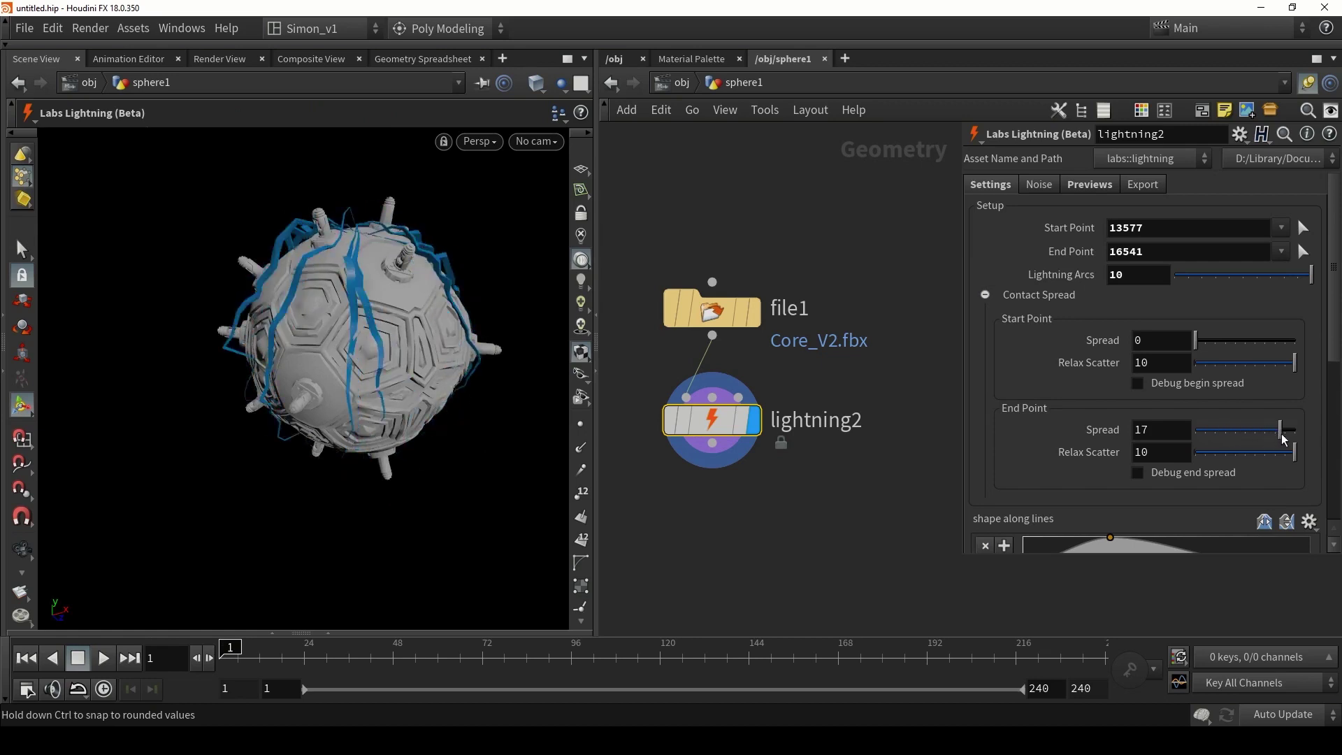
pyautogui.keyDown('alt'); pyautogui.moveTo(308, 269); pyautogui.dragTo(434, 288); pyautogui.keyUp('alt')
pyautogui.scroll(2, 434, 288)
pyautogui.keyDown('alt'); pyautogui.moveTo(434, 288); pyautogui.dragTo(401, 252, button='middle'); pyautogui.keyUp('alt')
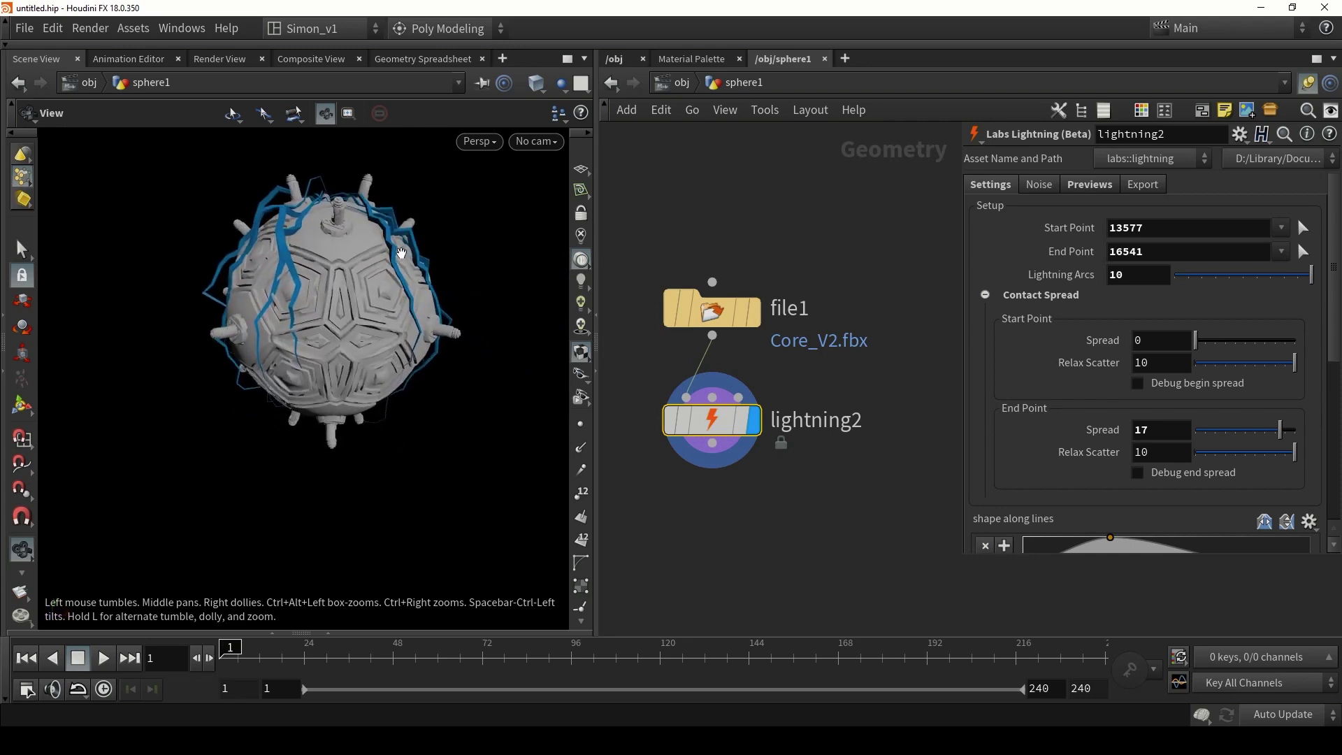
# Try a Start Point spread of 12 on the lightning node and return it to 0, comparing the arcs.
pyautogui.moveTo(1196, 341); pyautogui.dragTo(1256, 352)
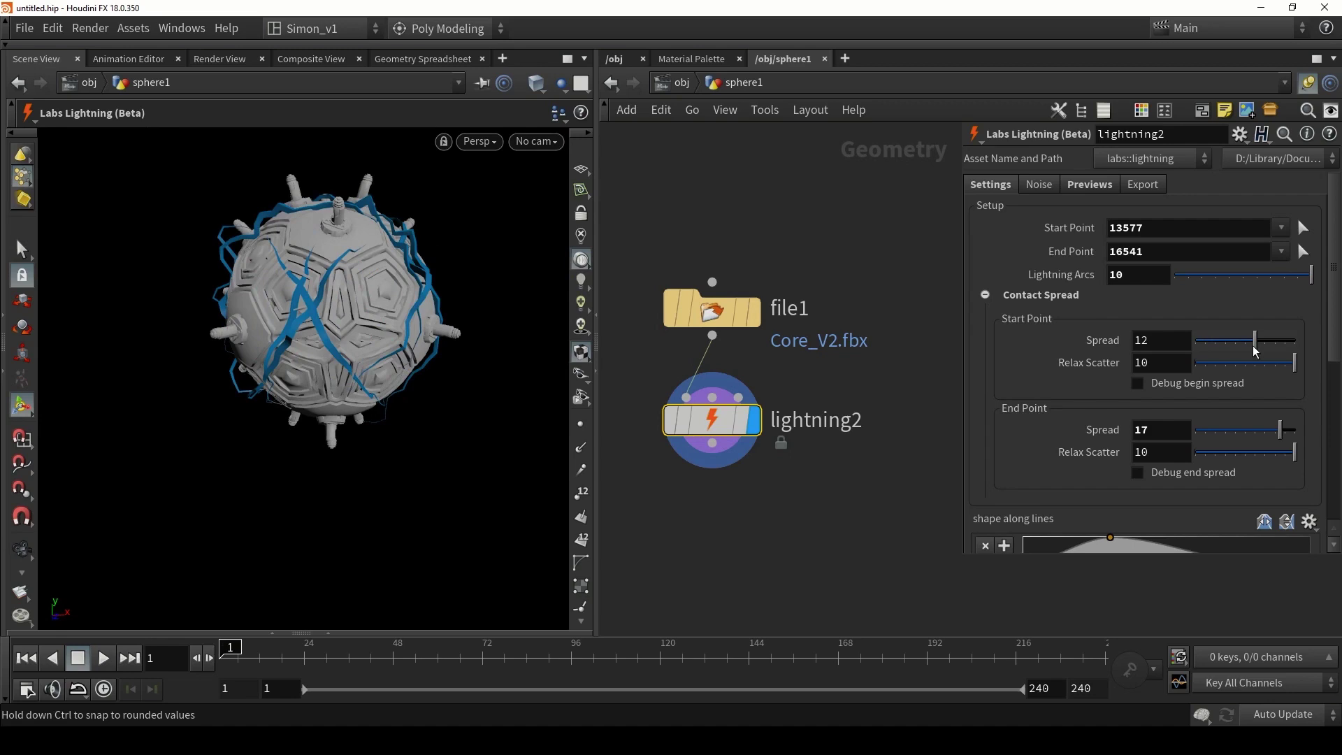
pyautogui.moveTo(398, 300)
pyautogui.keyDown('alt'); pyautogui.mouseDown()
pyautogui.moveTo(225, 273)
pyautogui.moveTo(455, 264)
pyautogui.moveTo(527, 284)
pyautogui.moveTo(441, 317)
pyautogui.moveTo(398, 283)
pyautogui.mouseUp(); pyautogui.keyUp('alt')
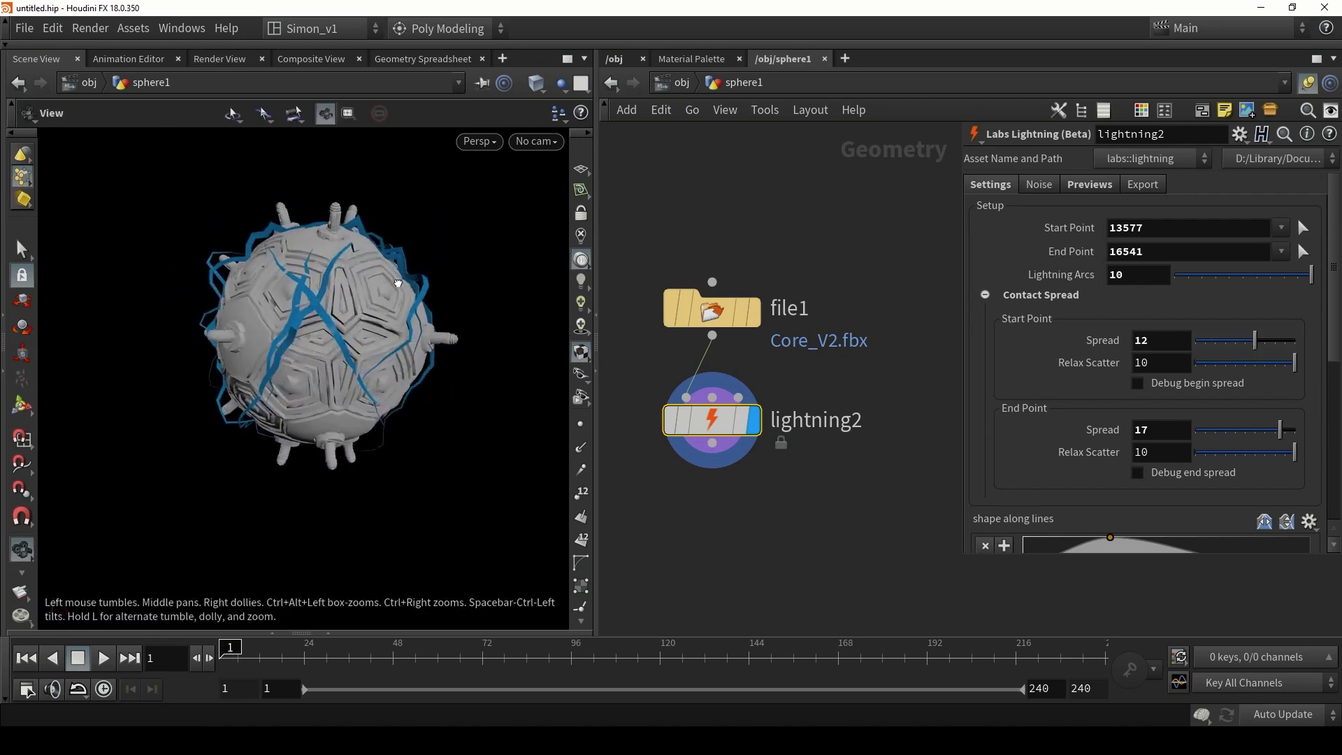
pyautogui.press('Return')
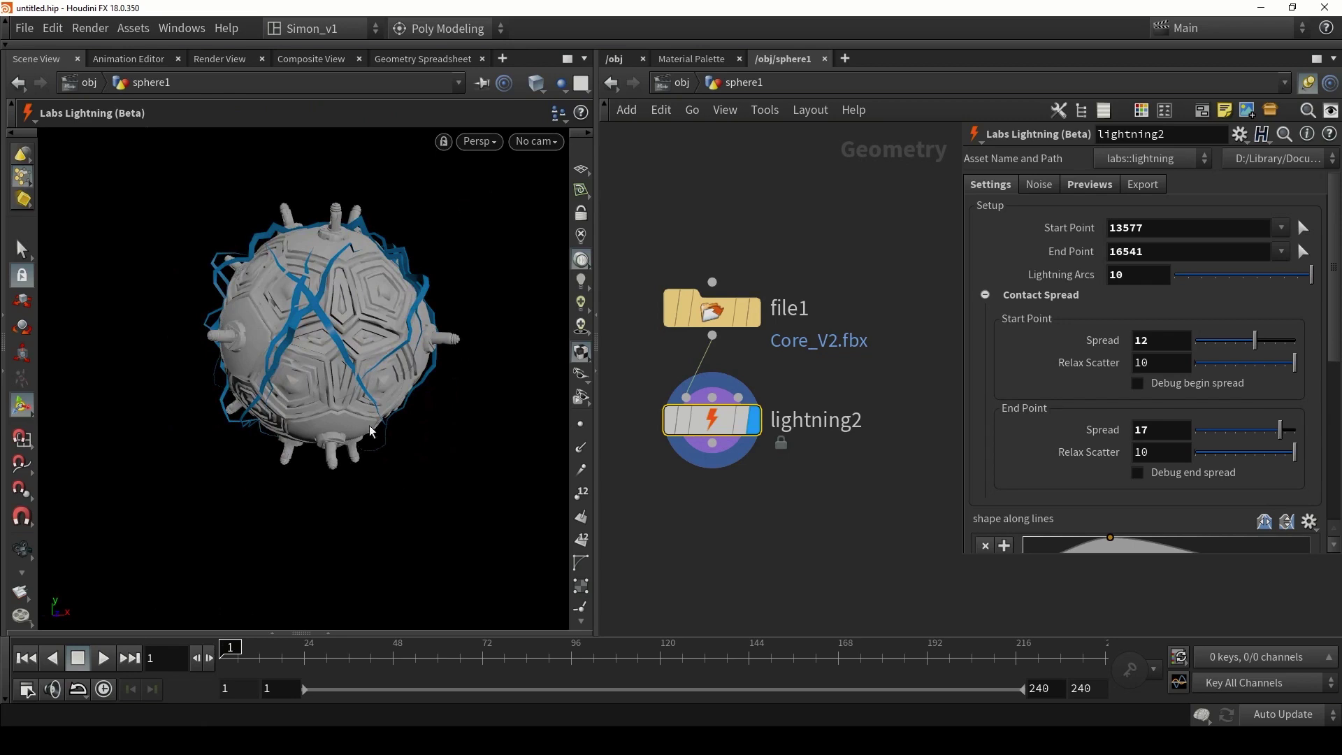
pyautogui.moveTo(1255, 341); pyautogui.dragTo(1195, 348)
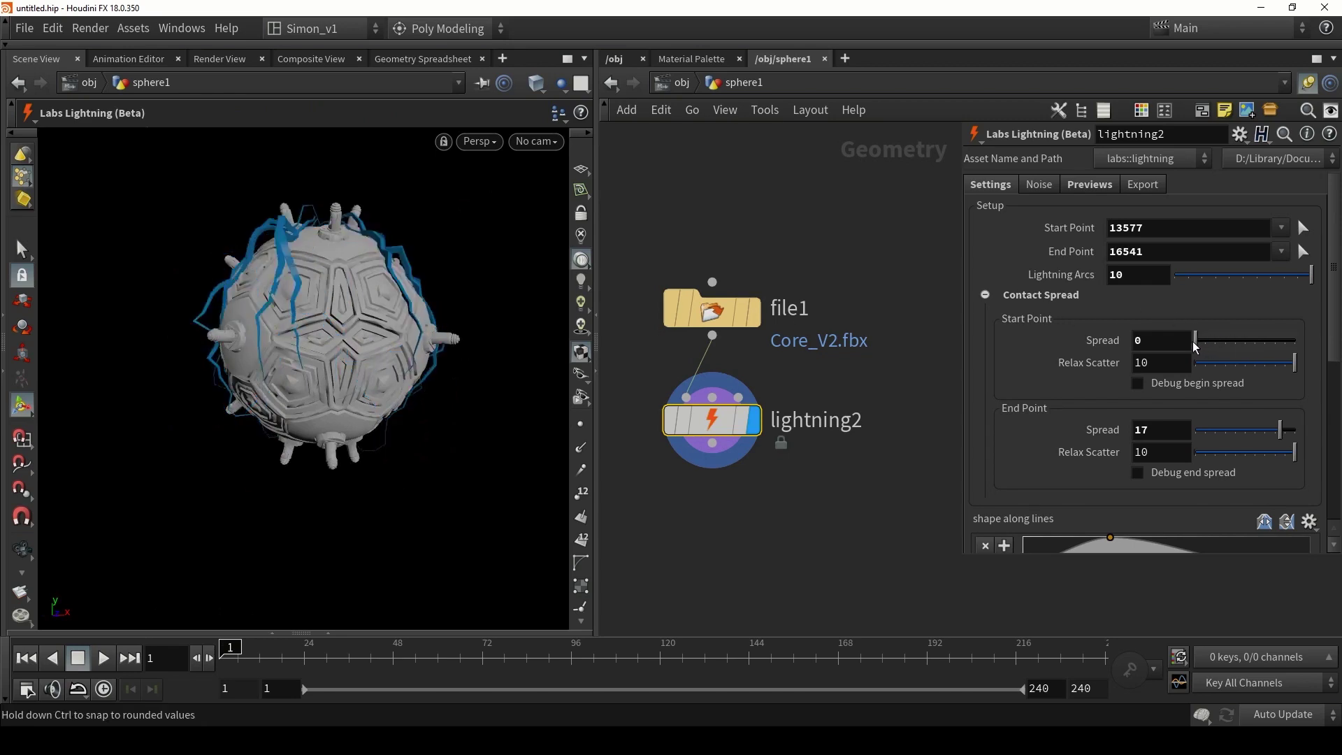
pyautogui.moveTo(422, 329); pyautogui.dragTo(362, 240)
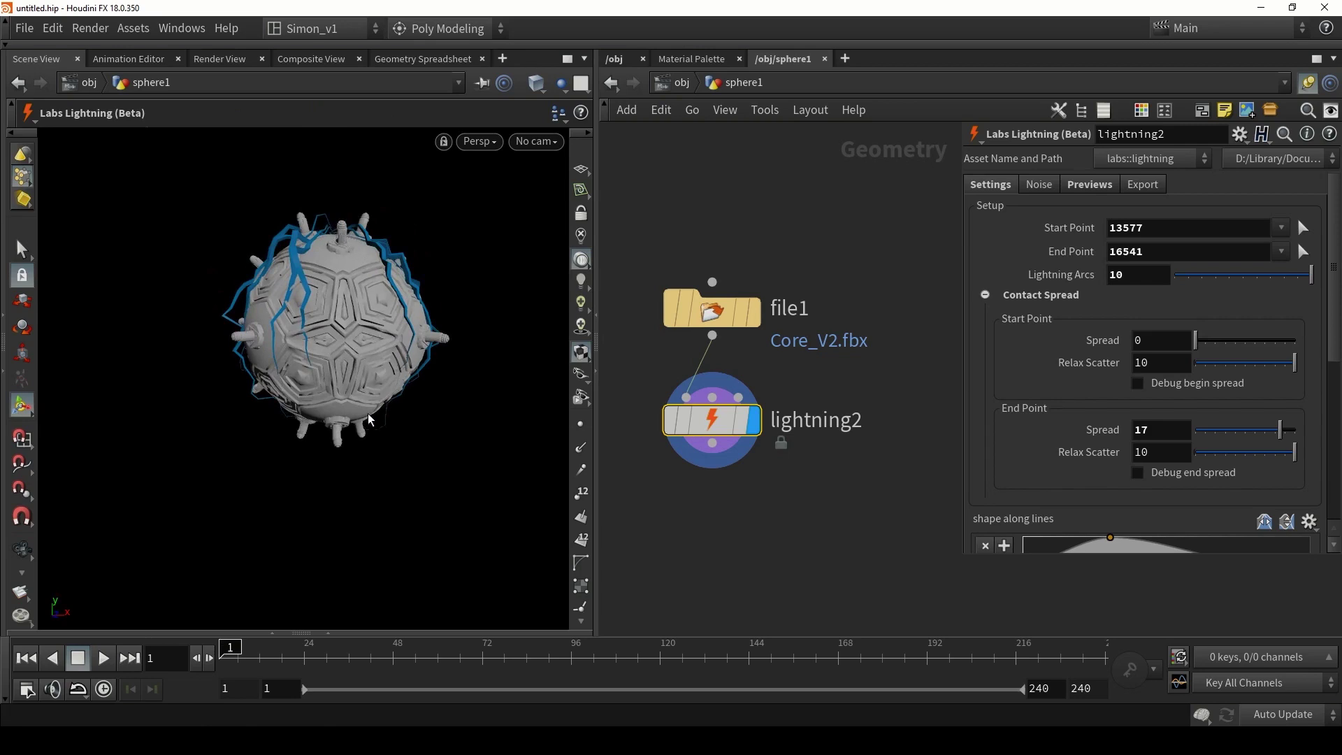
# Set the Start Point spread to 16 and check its area on the core using Debug begin spread.
pyautogui.moveTo(1196, 342); pyautogui.dragTo(1275, 342)
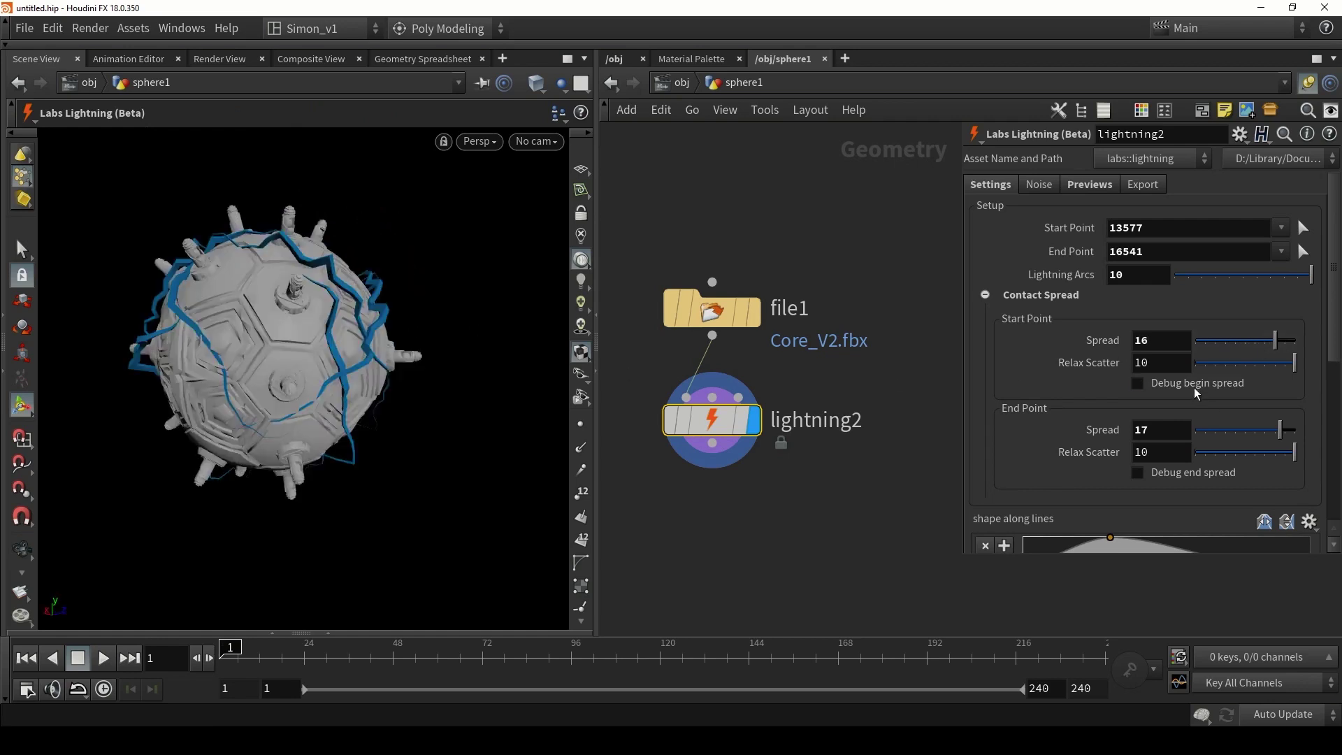
pyautogui.click(1194, 388)
pyautogui.keyDown('alt'); pyautogui.moveTo(392, 303); pyautogui.dragTo(336, 294); pyautogui.keyUp('alt')
pyautogui.scroll(6, 455, 262)
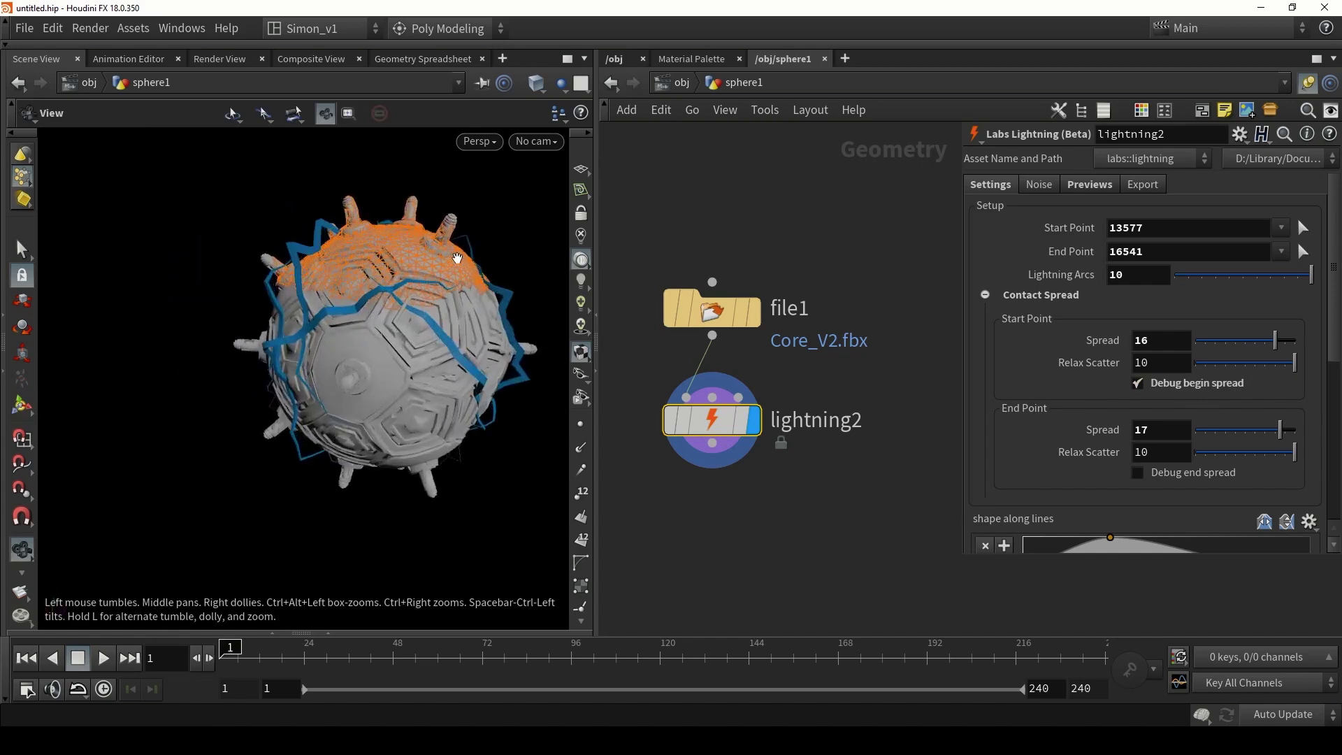
pyautogui.scroll(-3, 437, 271)
pyautogui.scroll(2, 426, 274)
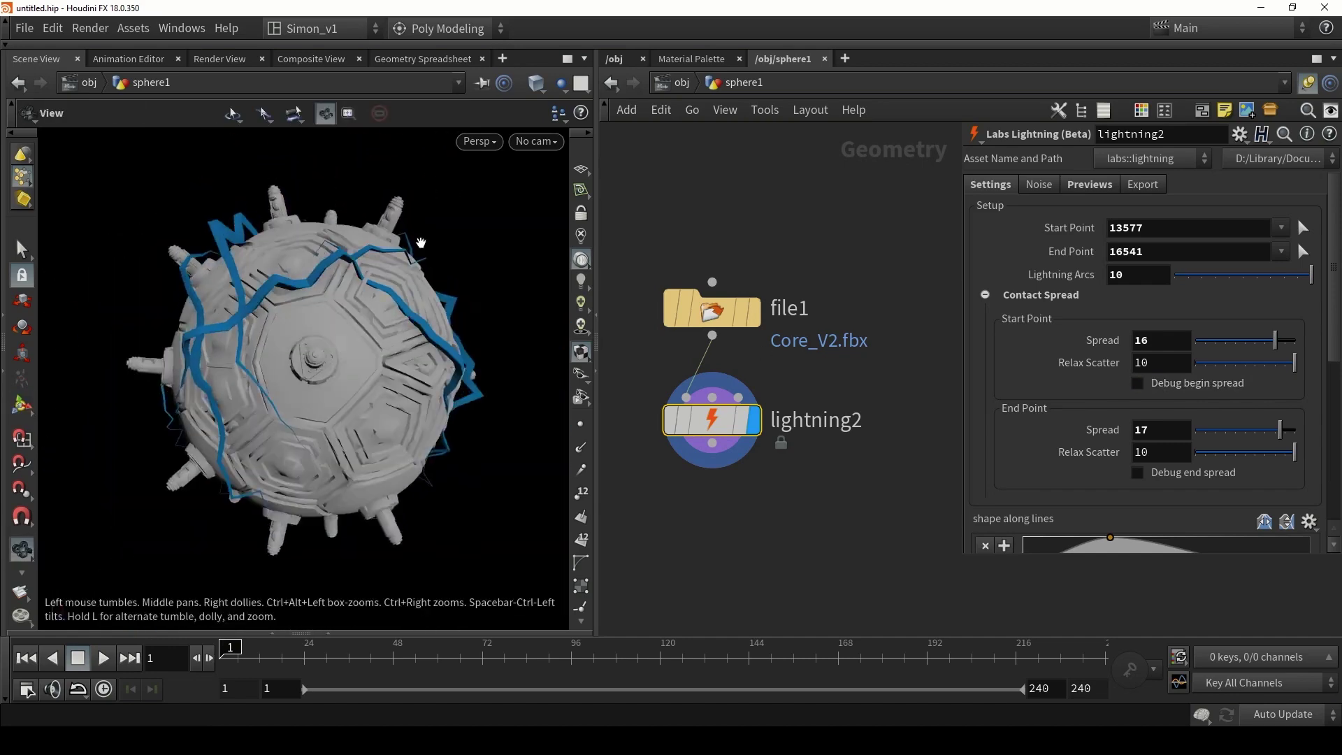
pyautogui.scroll(-3, 420, 243)
pyautogui.moveTo(419, 242); pyautogui.dragTo(438, 343)
pyautogui.press('Return')
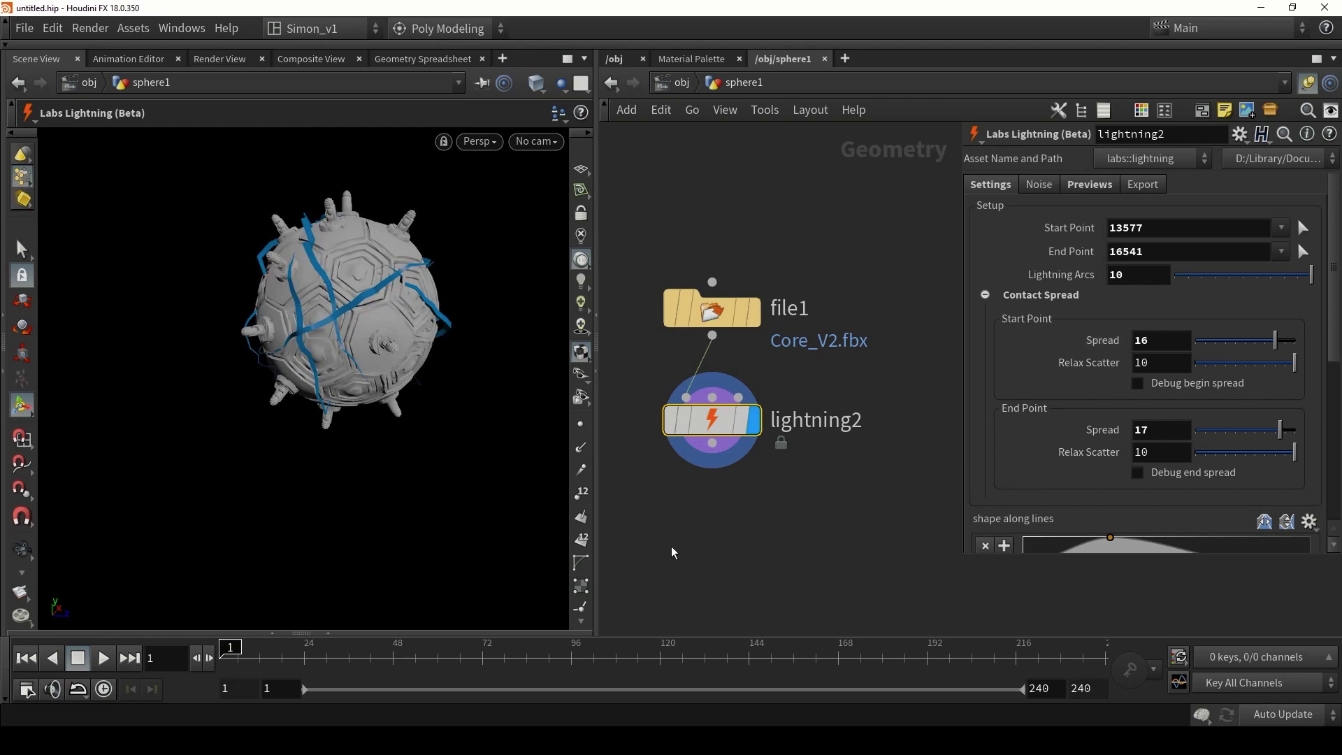
# Set Lightning Arcs to 15 and inspect the denser arcs around the core model.
pyautogui.keyDown('alt'); pyautogui.moveTo(311, 305); pyautogui.dragTo(302, 251); pyautogui.keyUp('alt')
pyautogui.scroll(2, 303, 252)
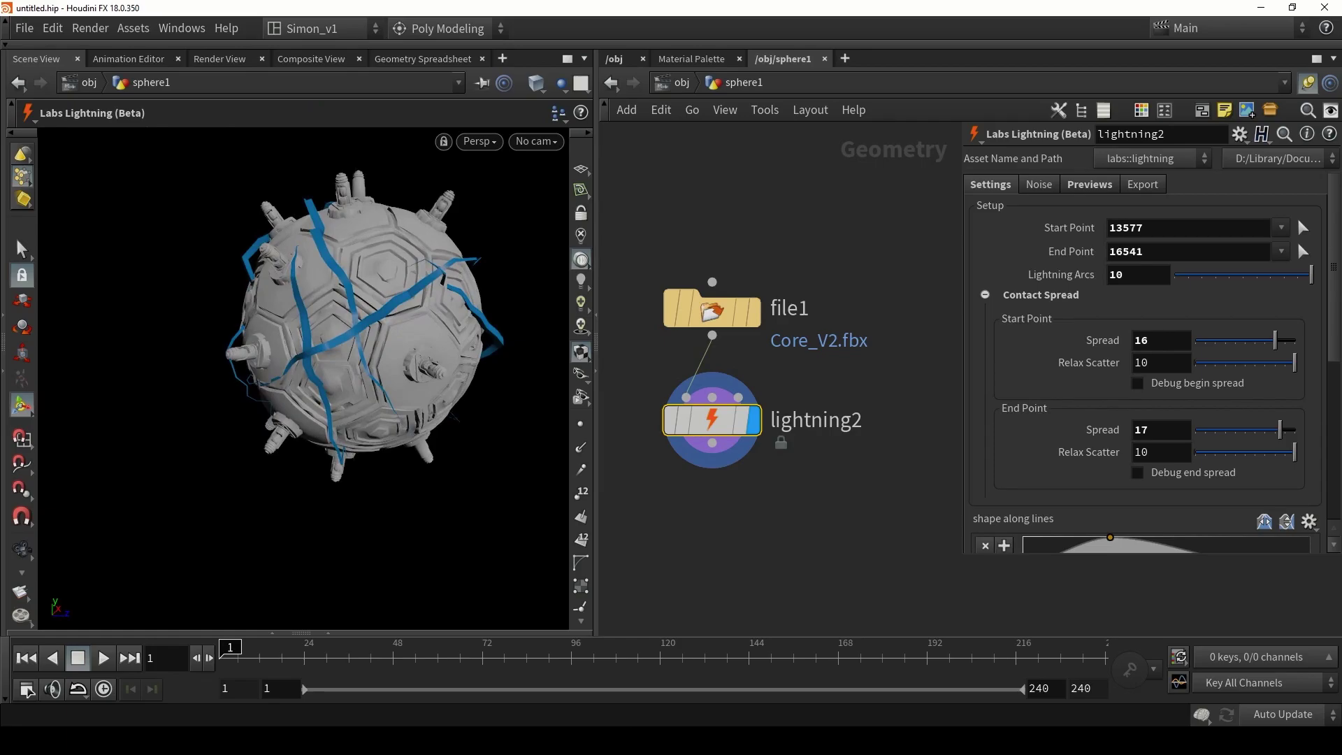
pyautogui.hotkey('alt', 'Tab')
pyautogui.moveTo(523, 277); pyautogui.dragTo(525, 298, button='middle')
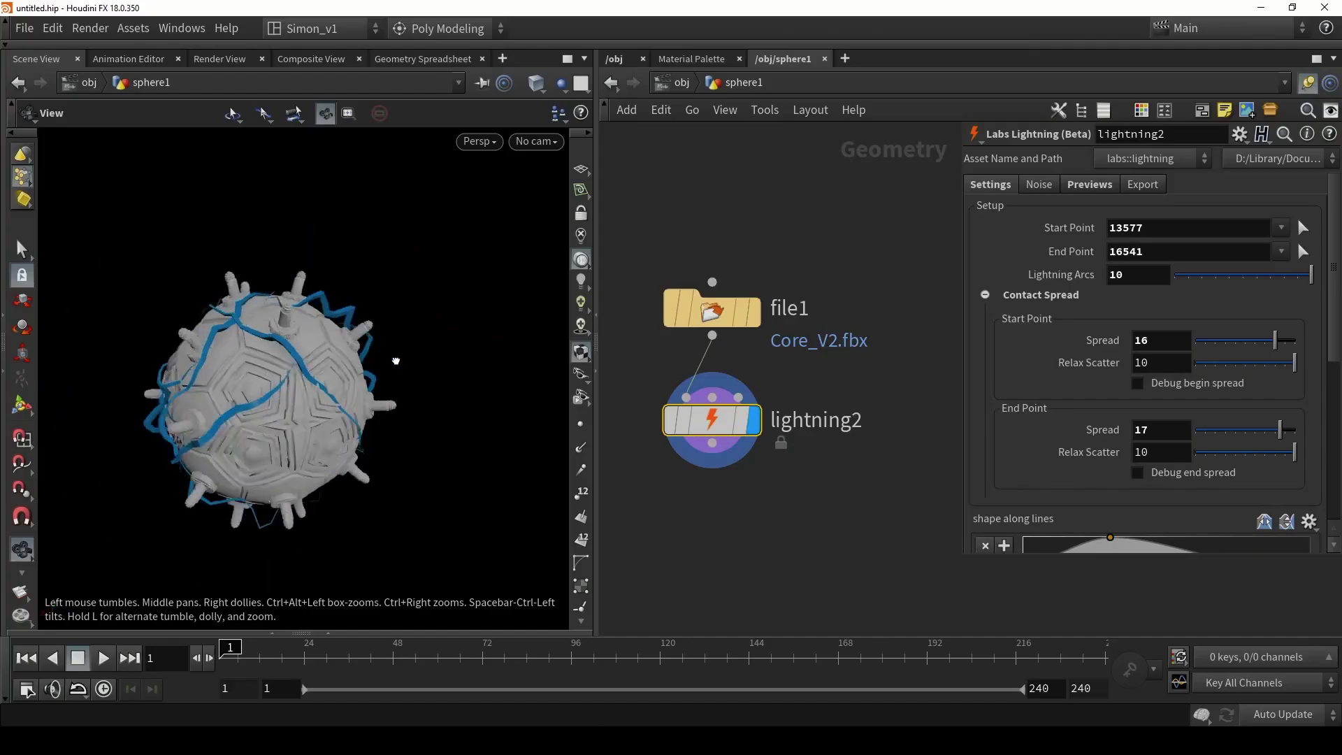
pyautogui.keyDown('alt'); pyautogui.moveTo(396, 361); pyautogui.dragTo(376, 279, button='right'); pyautogui.keyUp('alt')
pyautogui.keyDown('alt'); pyautogui.moveTo(267, 381); pyautogui.dragTo(422, 339); pyautogui.keyUp('alt')
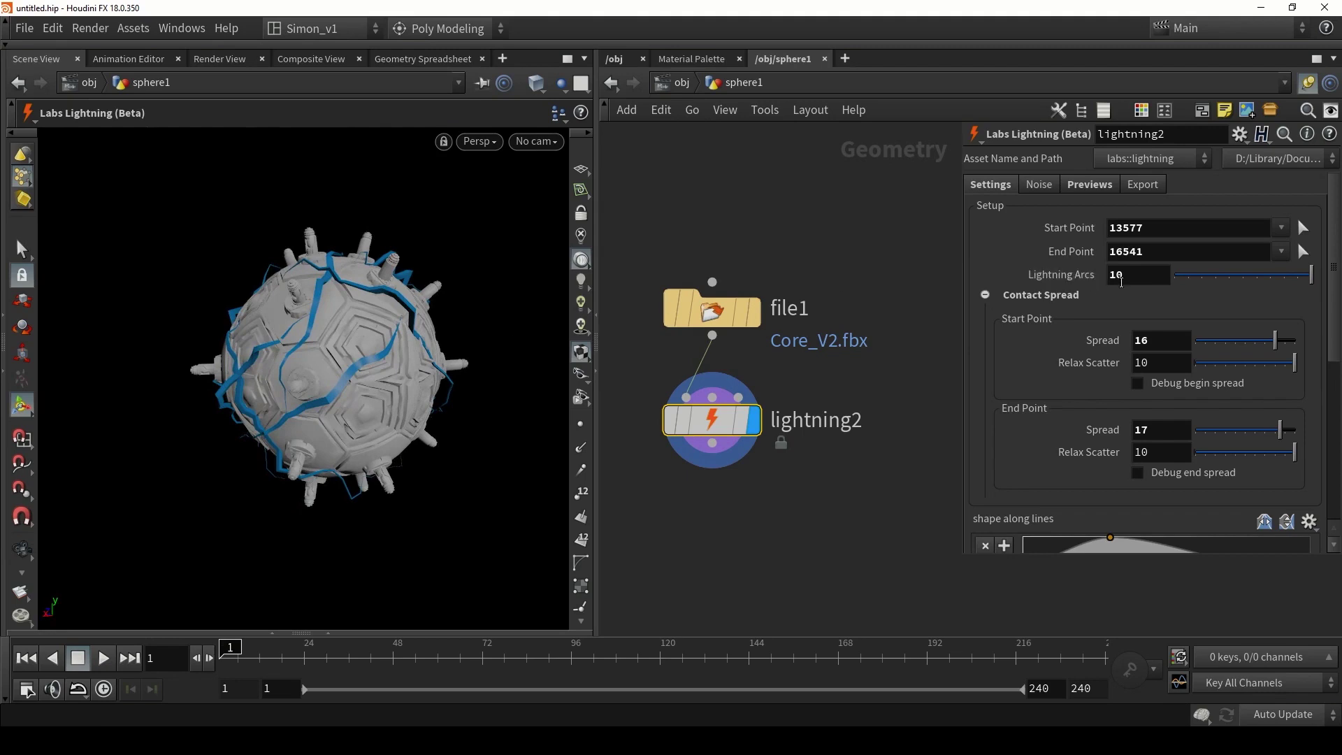
pyautogui.doubleClick(1119, 277)
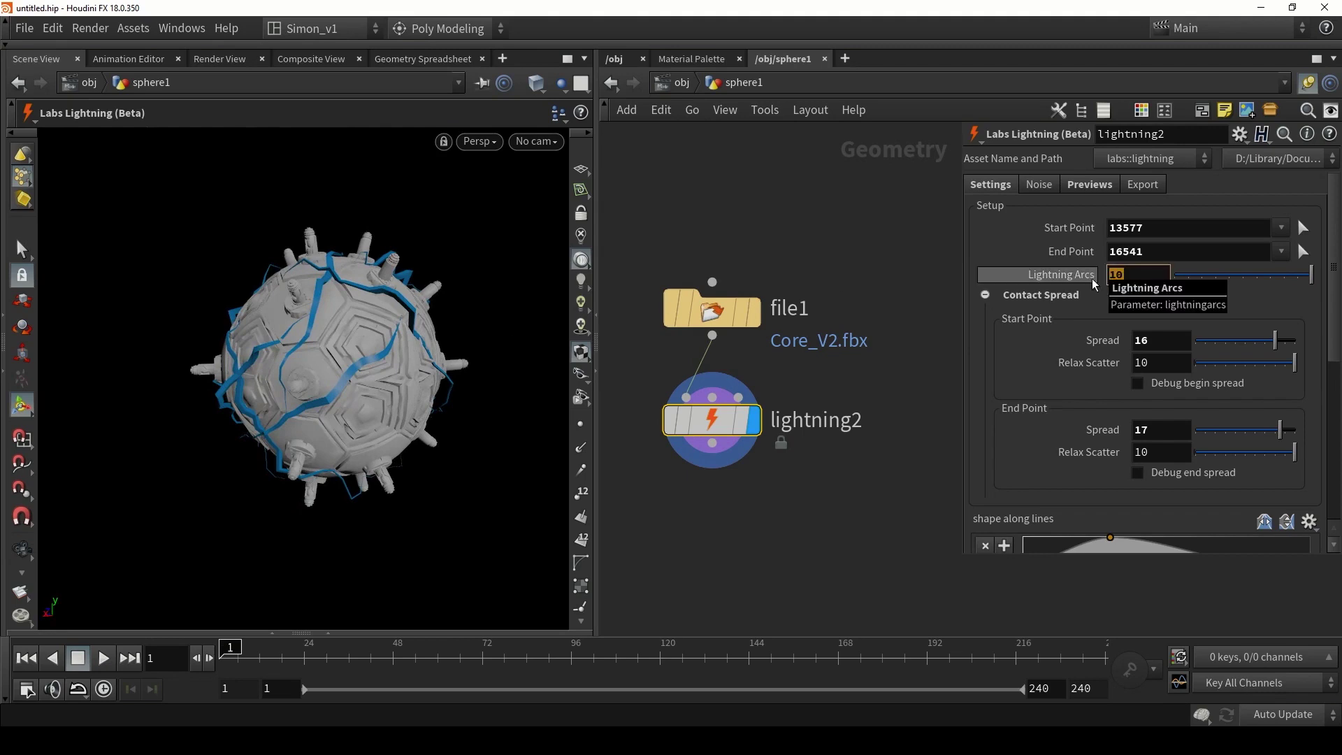
pyautogui.write('15')
pyautogui.press('Return')
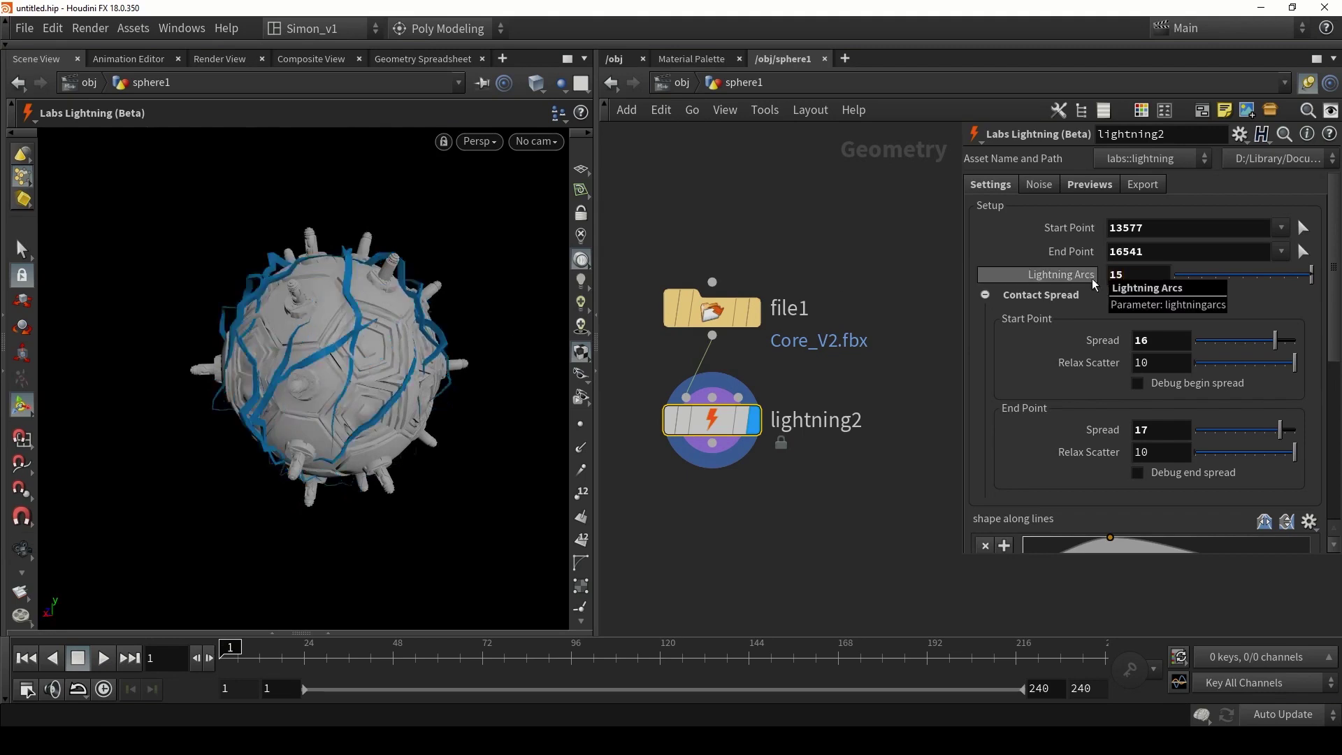
pyautogui.press('Escape')
pyautogui.moveTo(494, 329); pyautogui.dragTo(490, 363)
pyautogui.press('Return')
# Collapse the Contact Spread settings and review the beam shape, push and vertex colour settings below them.
pyautogui.click(986, 295)
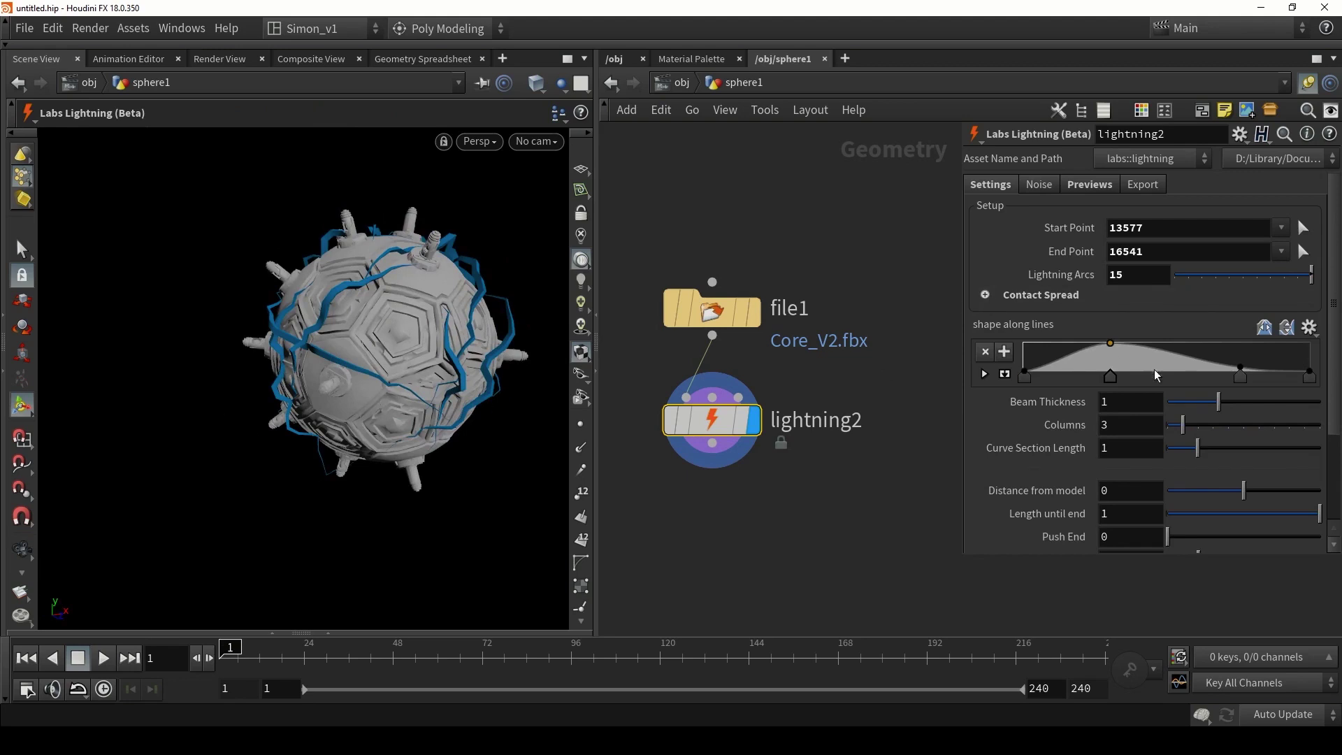
pyautogui.scroll(-3, 1081, 430)
pyautogui.scroll(-2, 1081, 432)
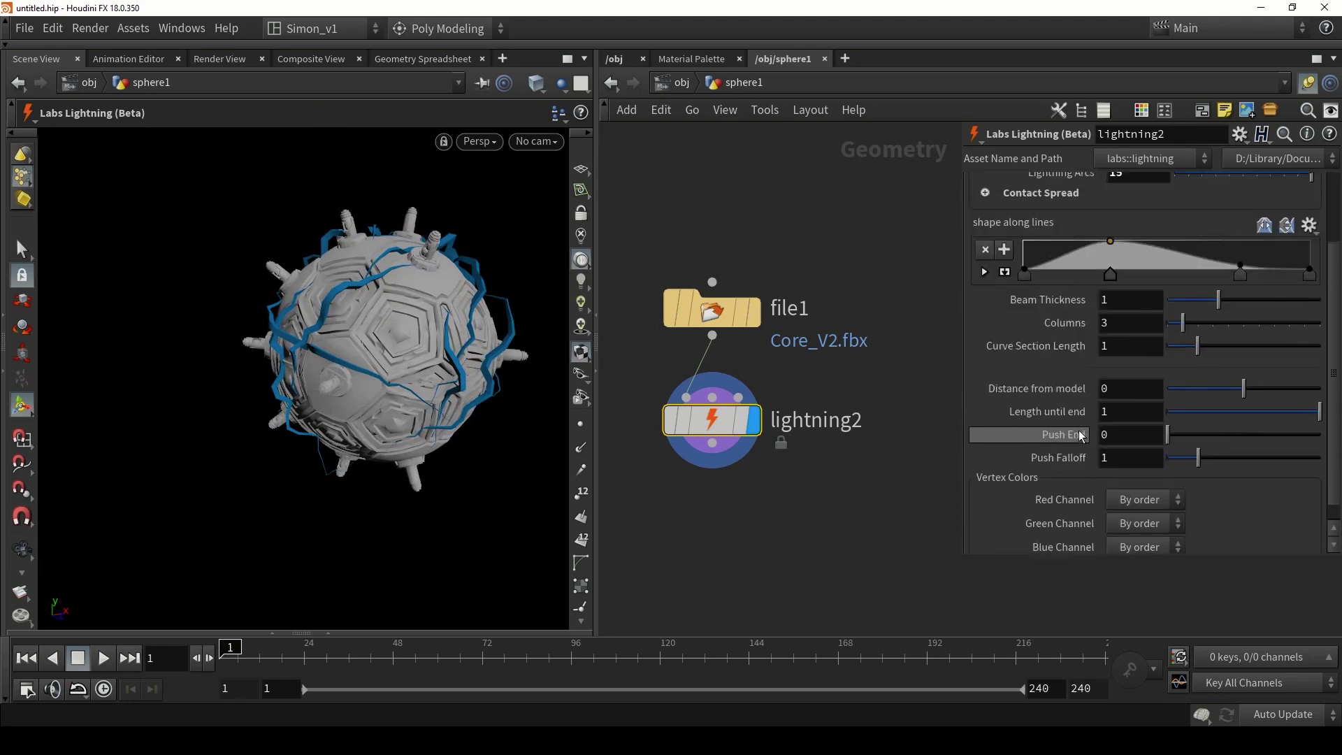
pyautogui.scroll(5, 1063, 315)
# Set the lightning noise Height to 2.2 and Element Size to 0.83.
pyautogui.click(1042, 186)
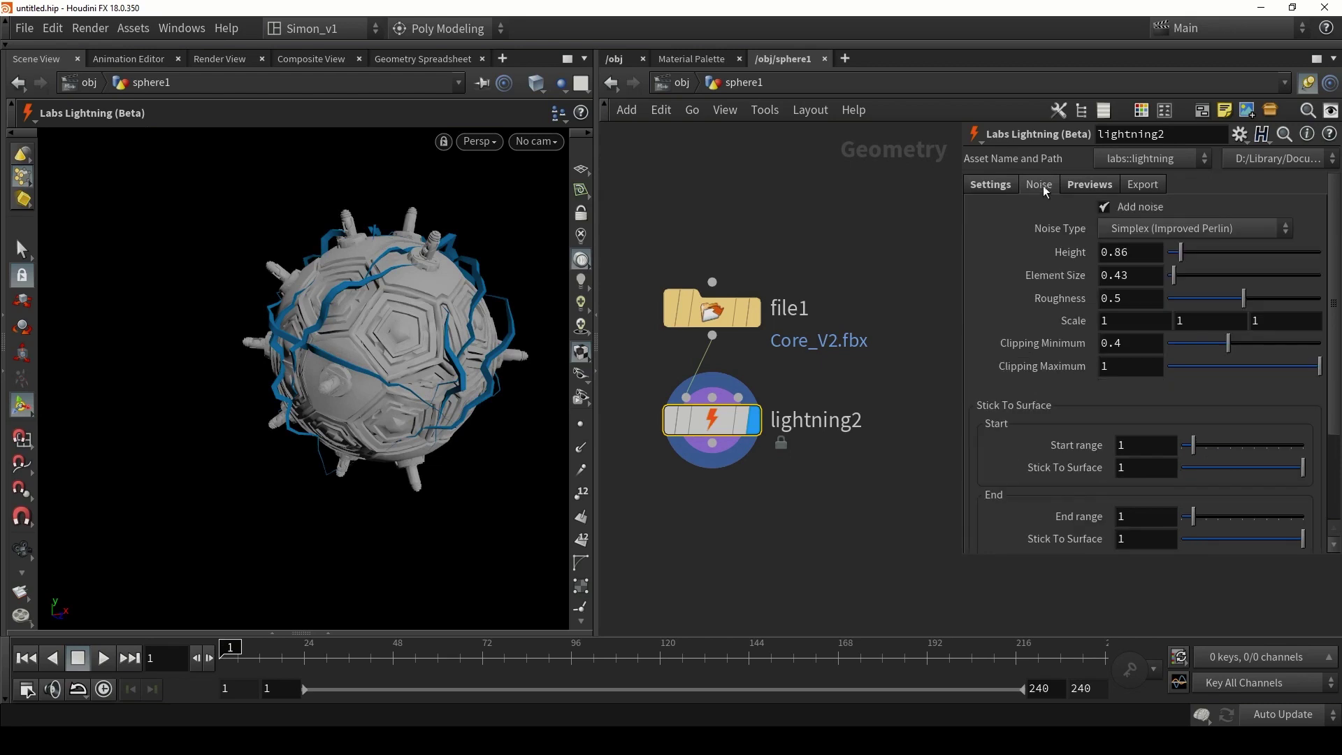
pyautogui.moveTo(1185, 257)
pyautogui.mouseDown()
pyautogui.moveTo(1206, 259)
pyautogui.moveTo(1193, 254)
pyautogui.moveTo(1180, 276)
pyautogui.mouseUp()
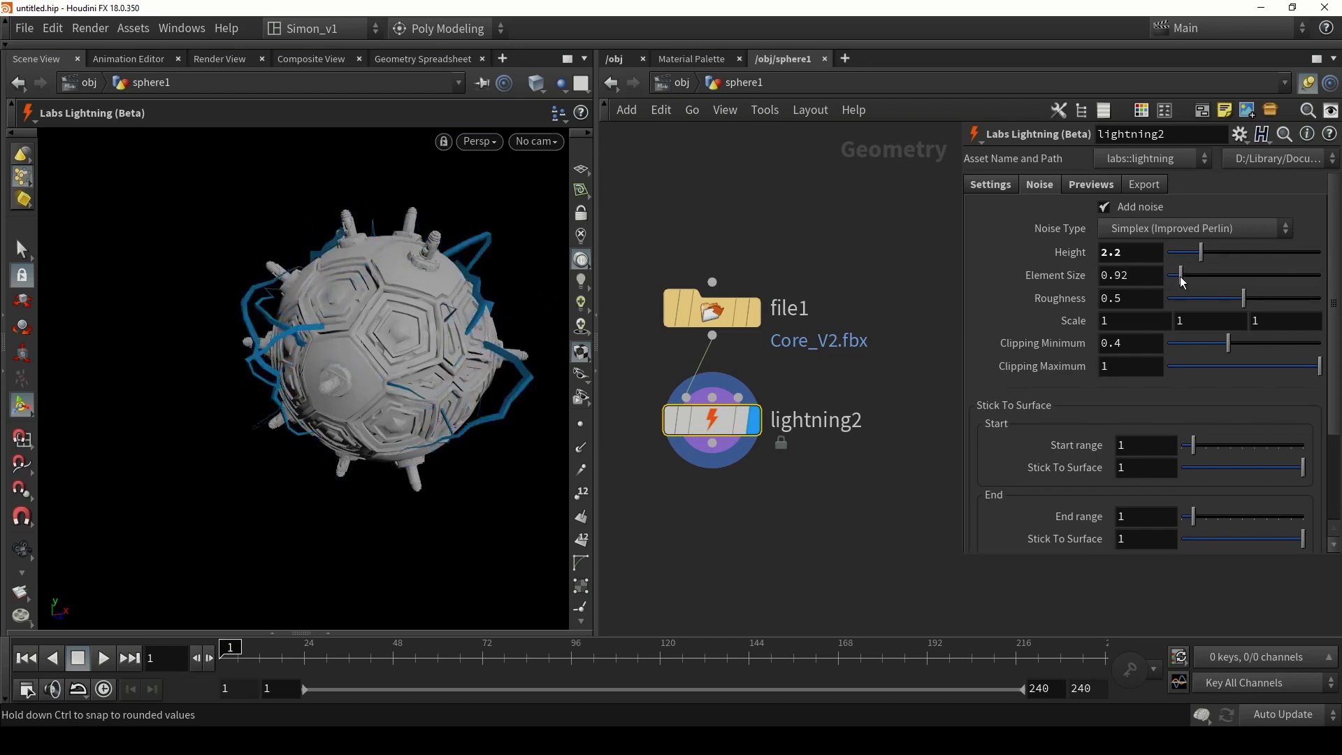
pyautogui.keyDown('alt'); pyautogui.moveTo(336, 308); pyautogui.dragTo(355, 334); pyautogui.keyUp('alt')
pyautogui.press('Return')
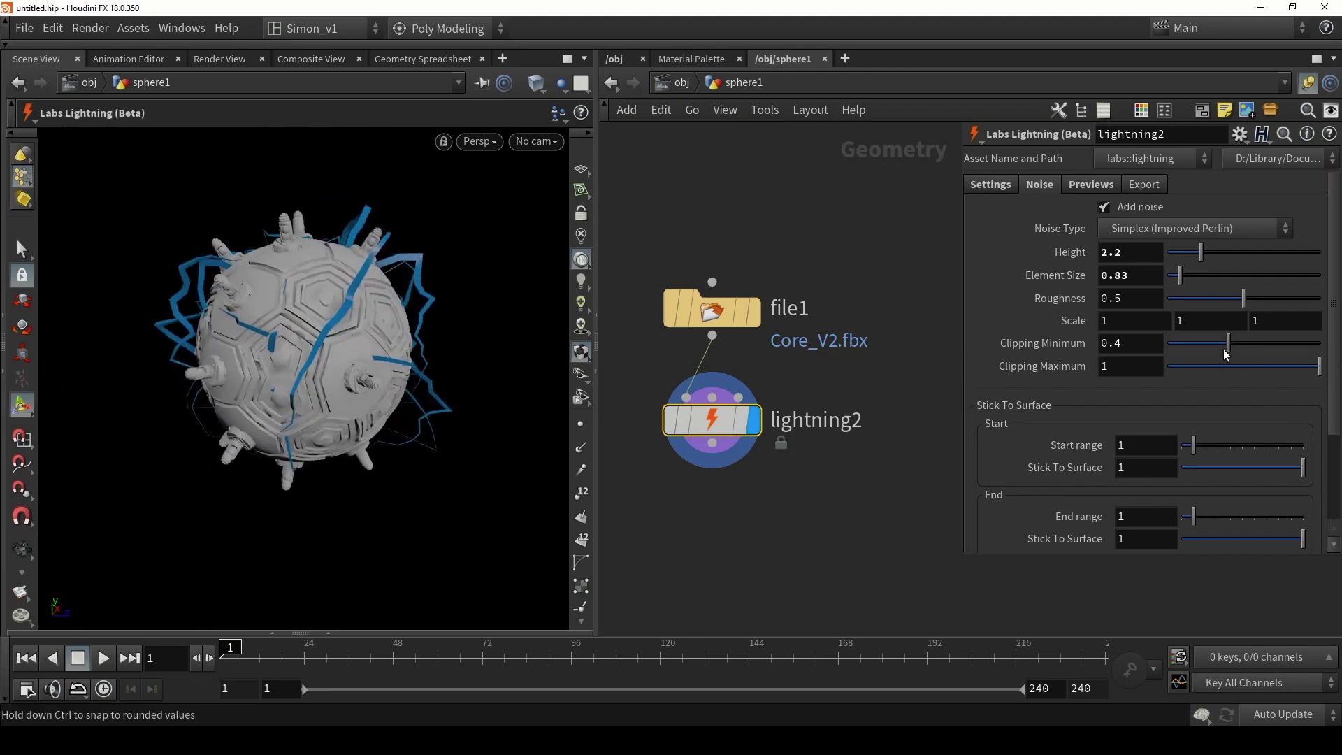
# Raise the noise Clipping Minimum to 0.482 while checking the arcs from several sides.
pyautogui.moveTo(1227, 343); pyautogui.dragTo(1239, 338)
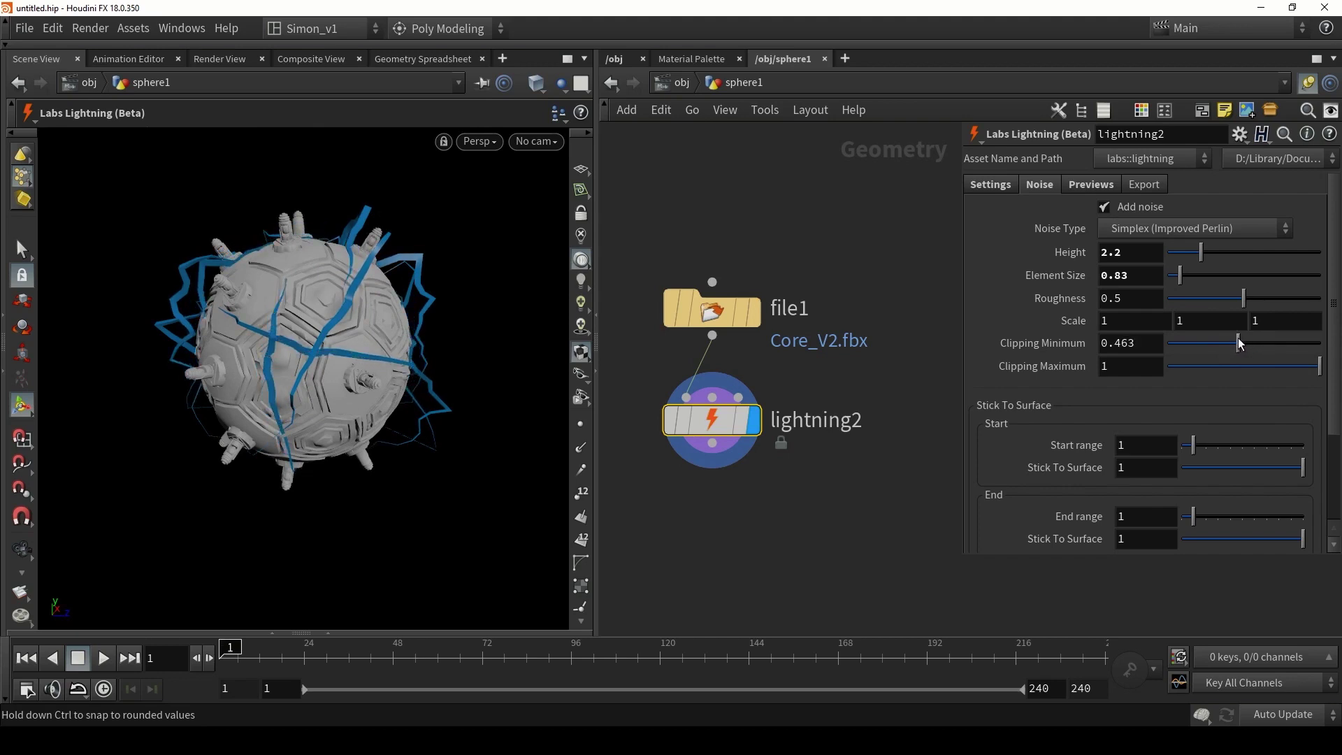
pyautogui.press('space')
pyautogui.moveTo(280, 293)
pyautogui.mouseDown()
pyautogui.moveTo(410, 264)
pyautogui.moveTo(474, 269)
pyautogui.moveTo(294, 280)
pyautogui.mouseUp()
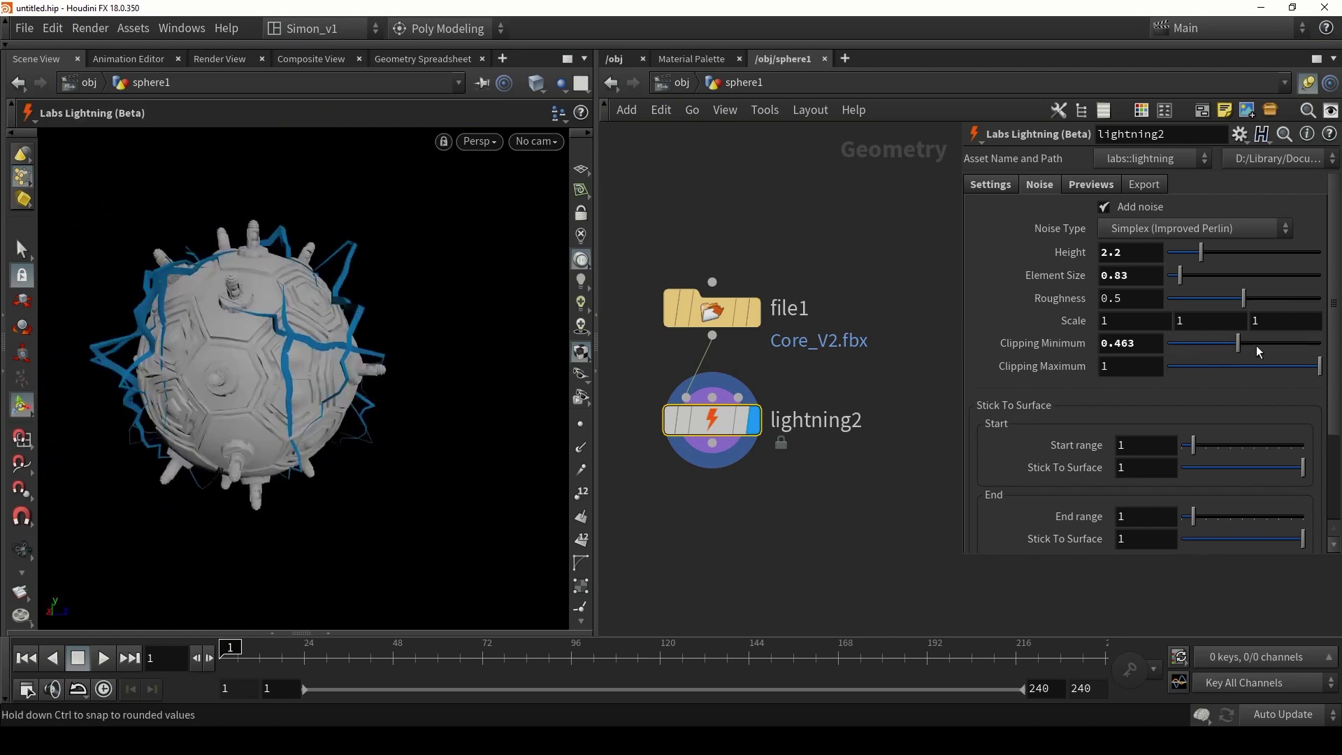
pyautogui.moveTo(1241, 346); pyautogui.dragTo(1244, 346)
pyautogui.press('space')
pyautogui.moveTo(328, 245); pyautogui.dragTo(425, 308)
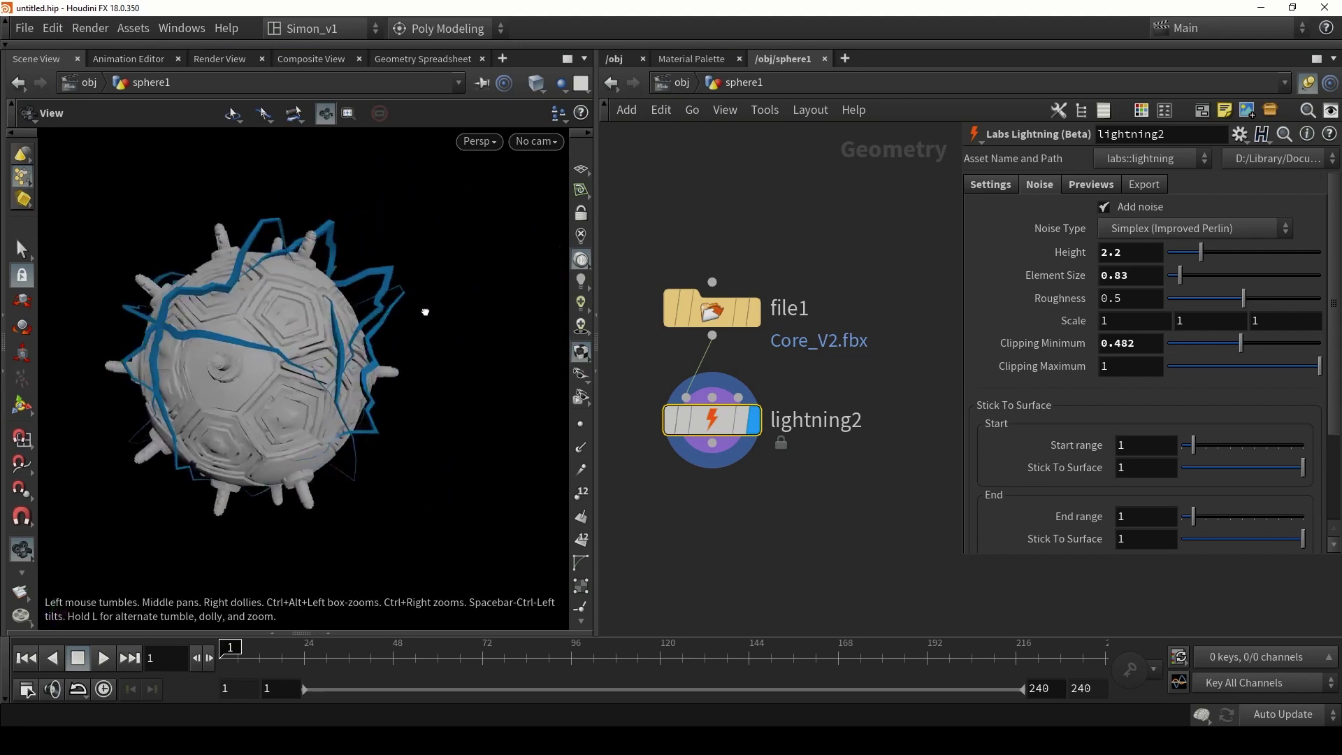
pyautogui.press('Return')
# Enable Add Jitter on the lightning noise, comparing the arcs with and without it.
pyautogui.scroll(-3, 1154, 419)
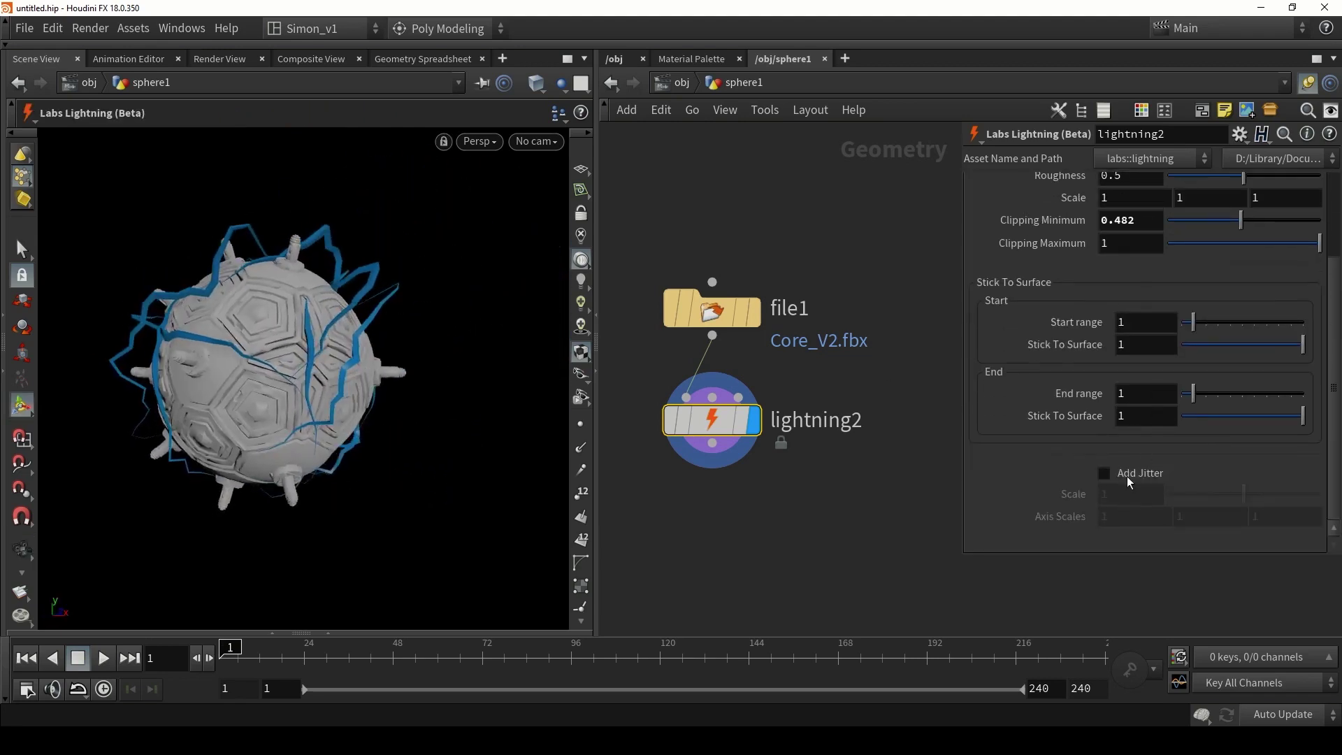
pyautogui.click(1127, 476)
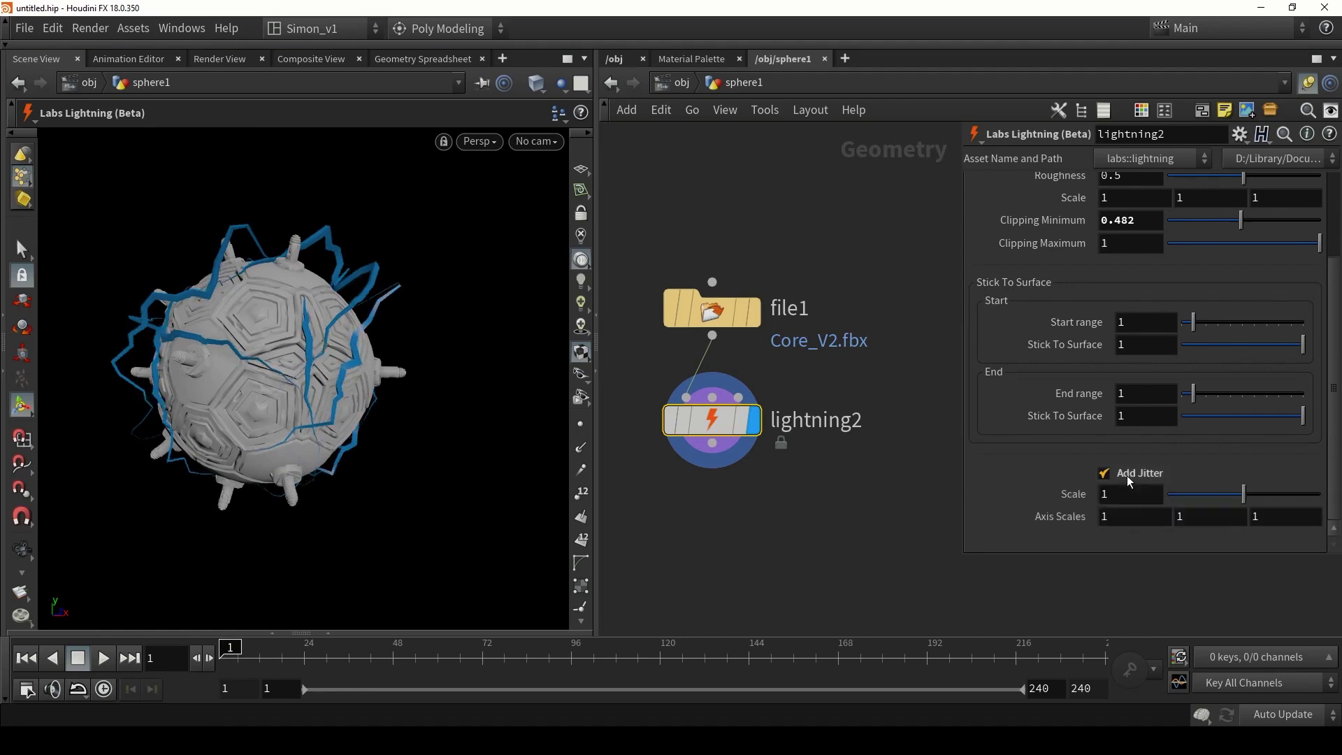
pyautogui.click(1127, 476)
pyautogui.click(1127, 476)
pyautogui.keyDown('alt'); pyautogui.moveTo(383, 265); pyautogui.dragTo(304, 208); pyautogui.keyUp('alt')
pyautogui.press('Return')
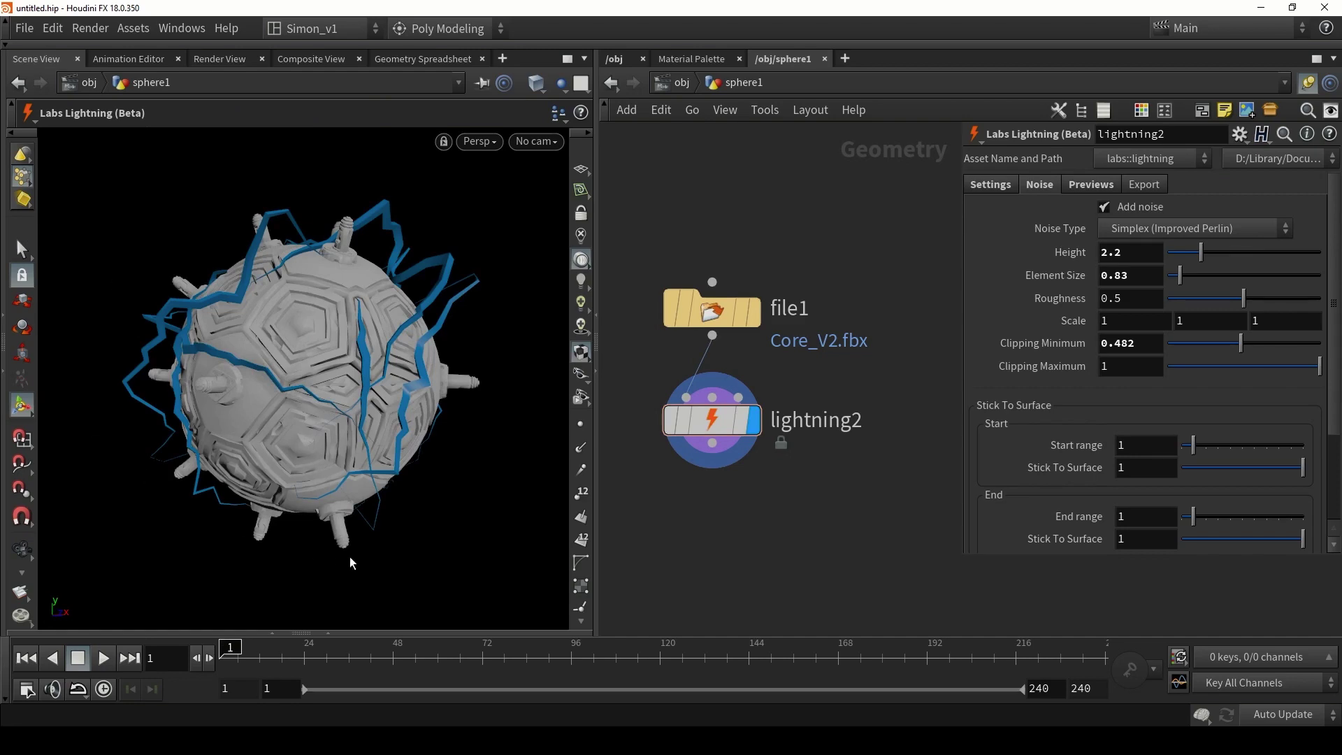
# Export the lightning mesh to disk as Lightning_strikes_01, with the output file in the Unity Projects Sci-fi folder.
pyautogui.click(1084, 188)
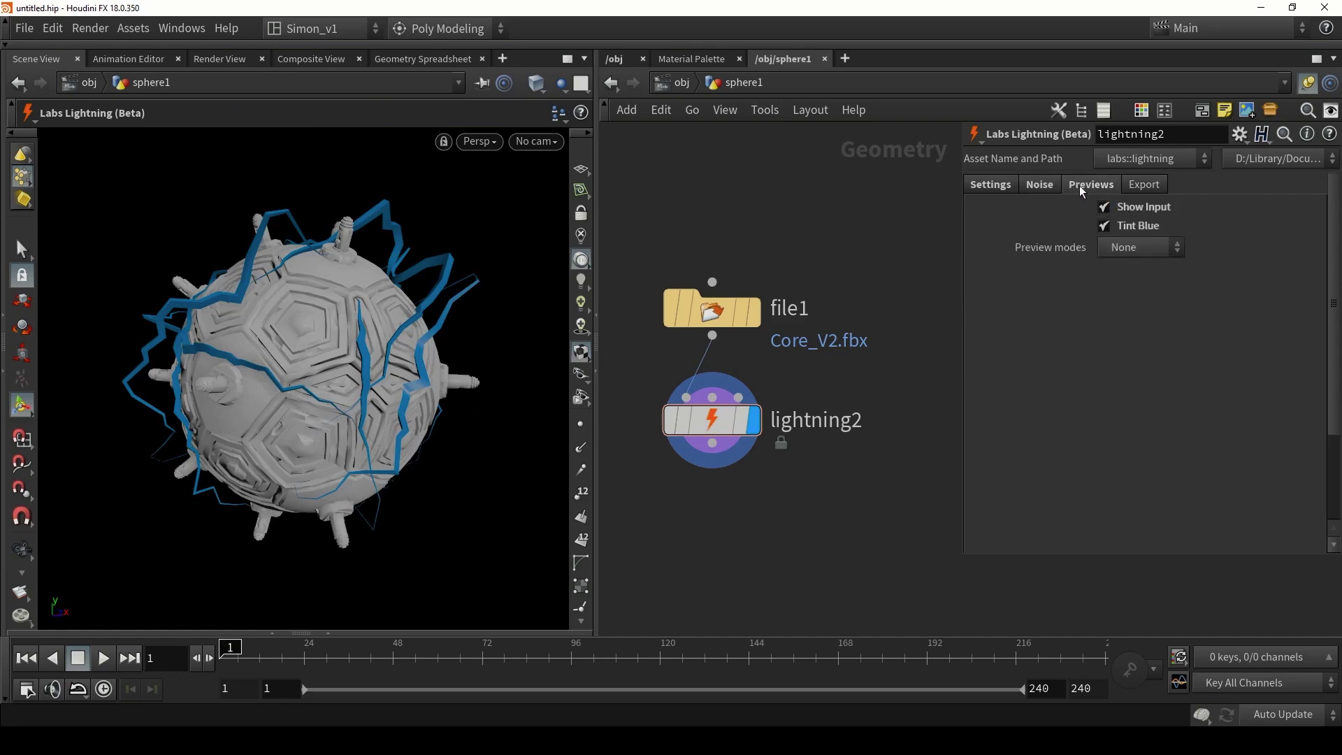
pyautogui.click(1142, 186)
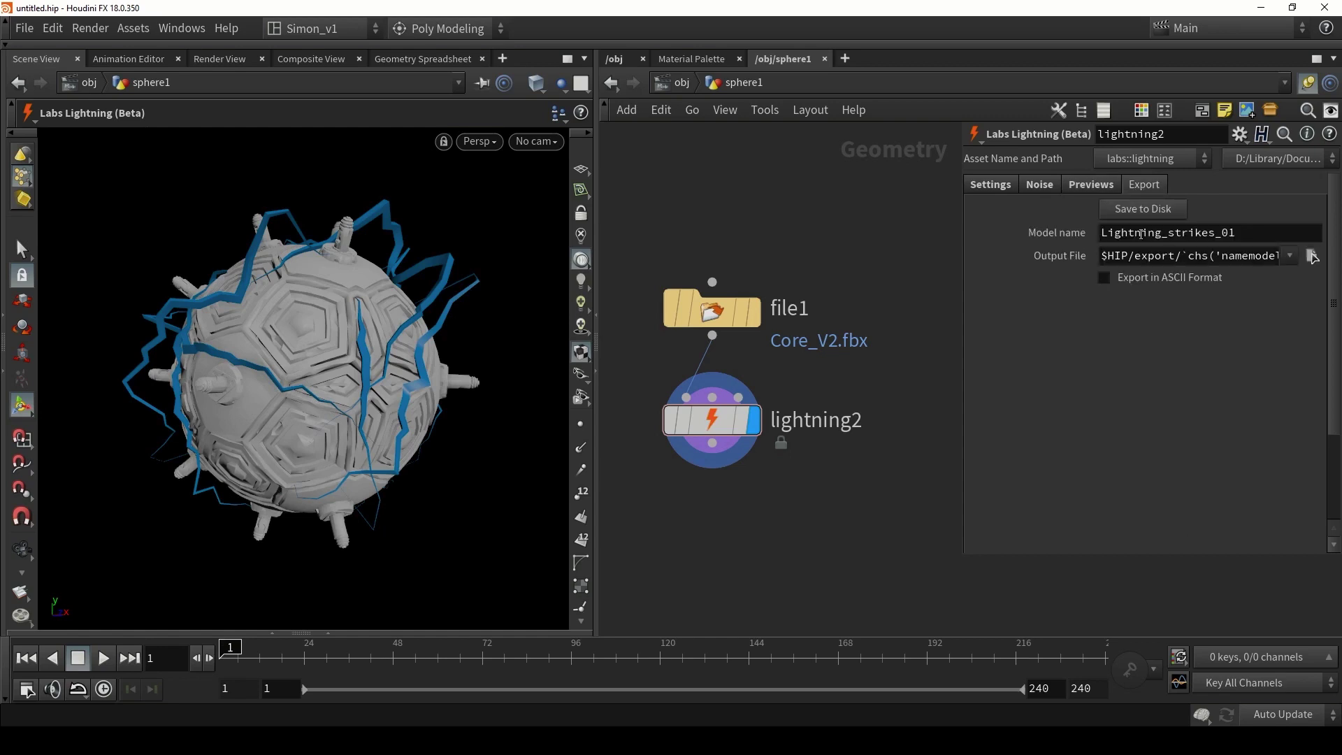
pyautogui.press('Return')
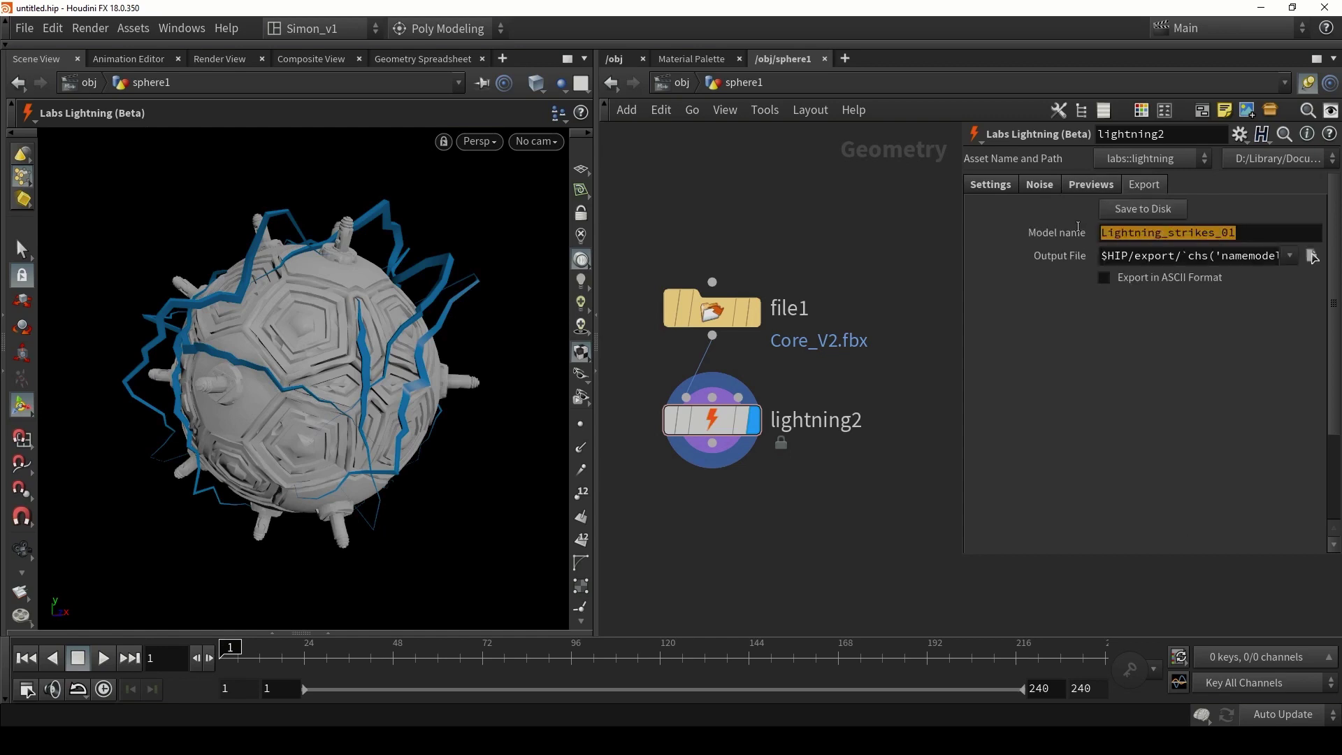
pyautogui.click(1068, 362)
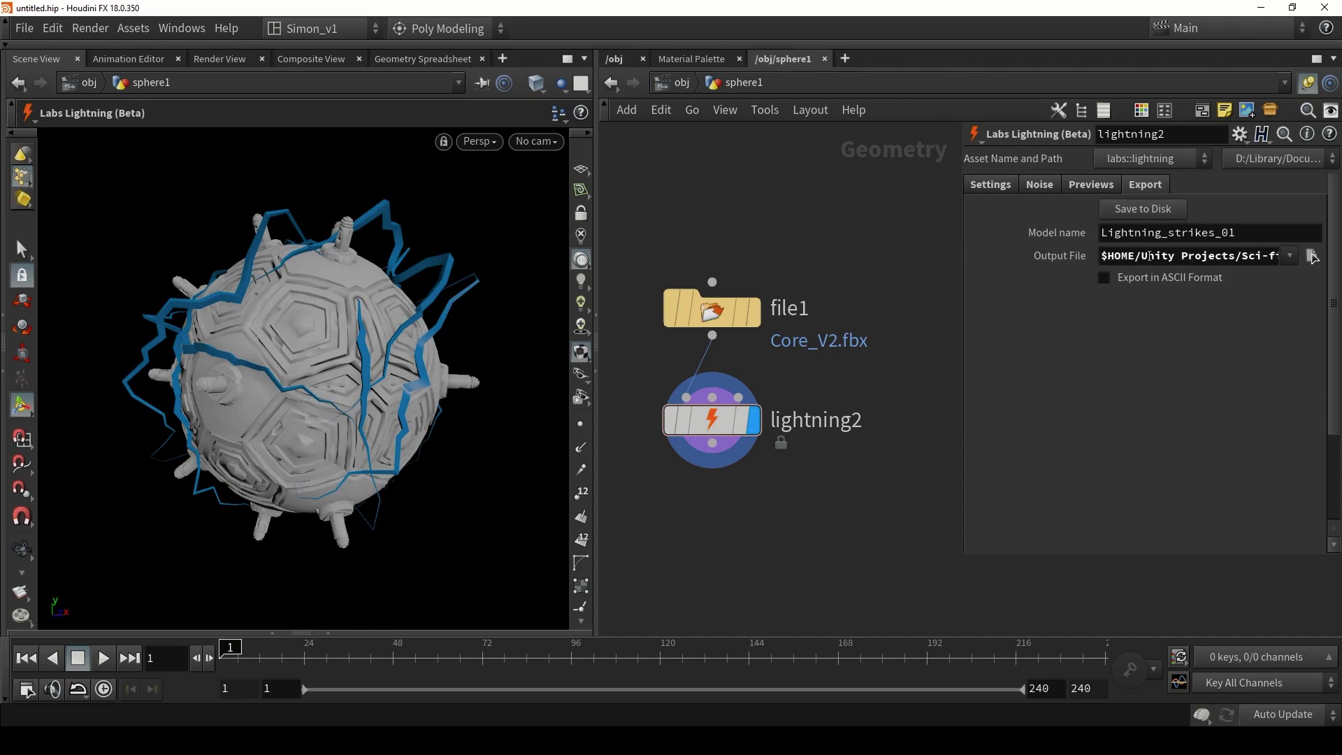
pyautogui.click(1144, 209)
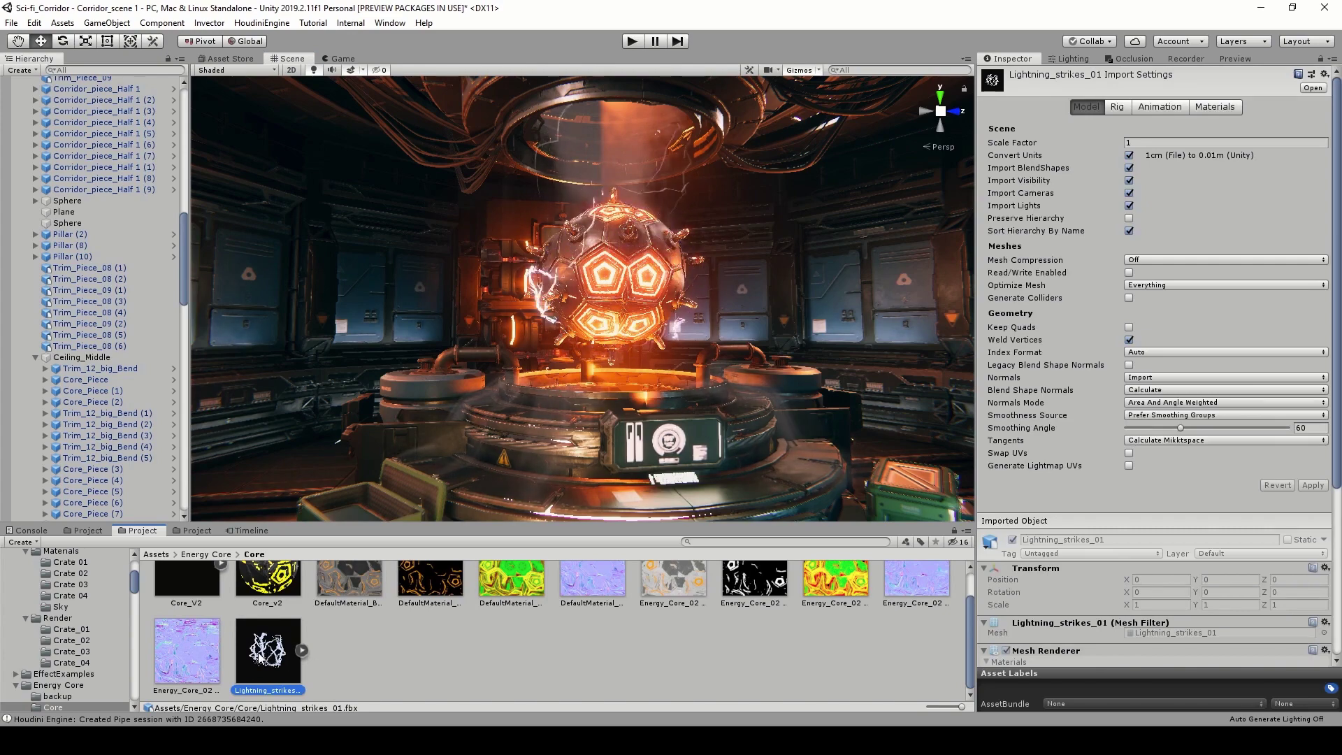
# Switch to Unity, place Lightning_strikes_01 in the corridor scene and raise it to Y position 9.74 beside the energy core.
pyautogui.moveTo(266, 661); pyautogui.dragTo(496, 506)
pyautogui.press('f')
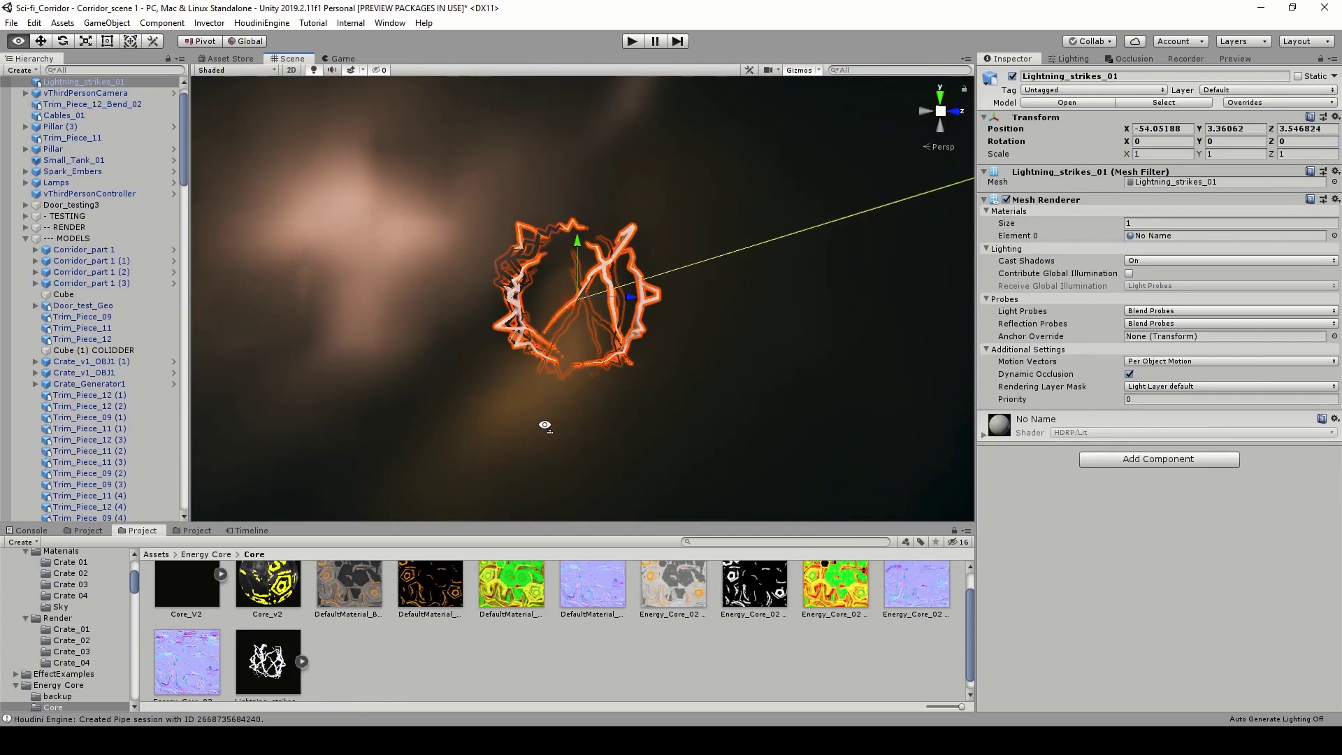
pyautogui.keyDown('alt'); pyautogui.moveTo(543, 423); pyautogui.dragTo(553, 459); pyautogui.keyUp('alt')
pyautogui.press('s')
pyautogui.moveTo(553, 459); pyautogui.dragTo(565, 413, button='right')
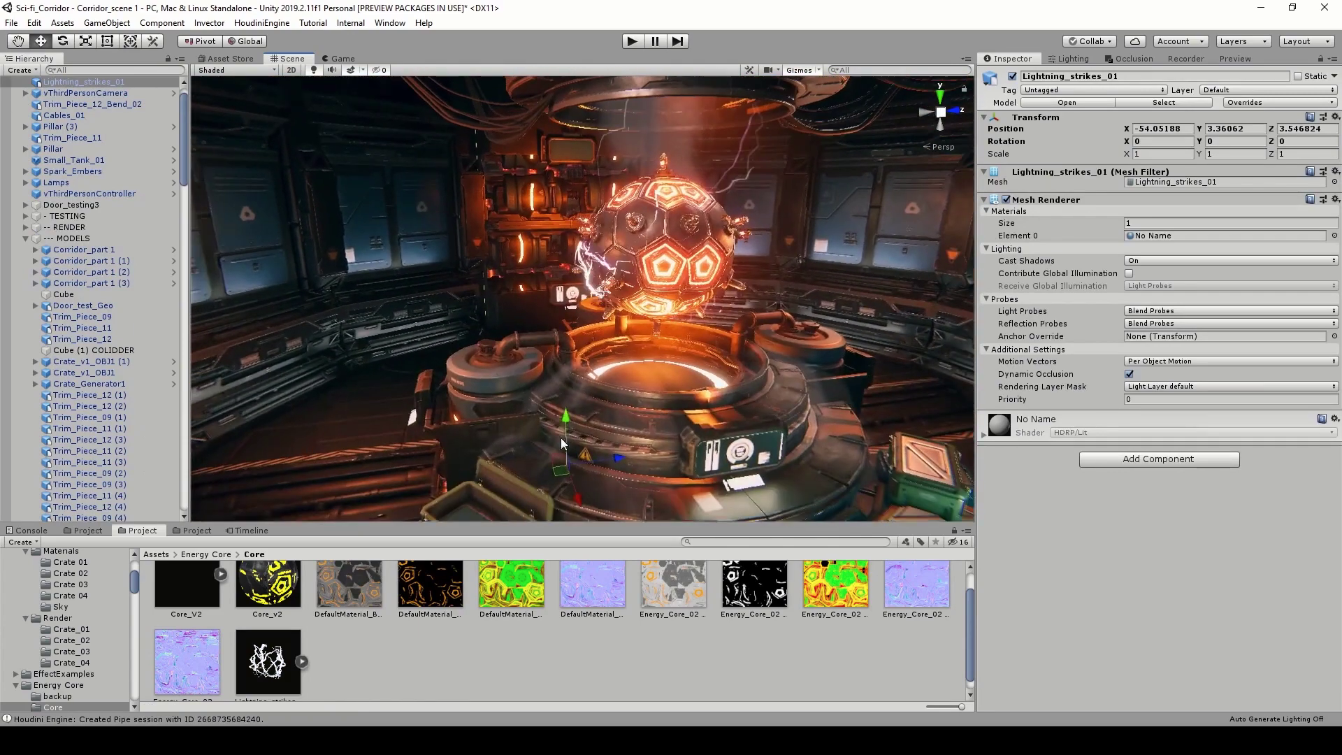
pyautogui.moveTo(565, 414); pyautogui.dragTo(543, 270)
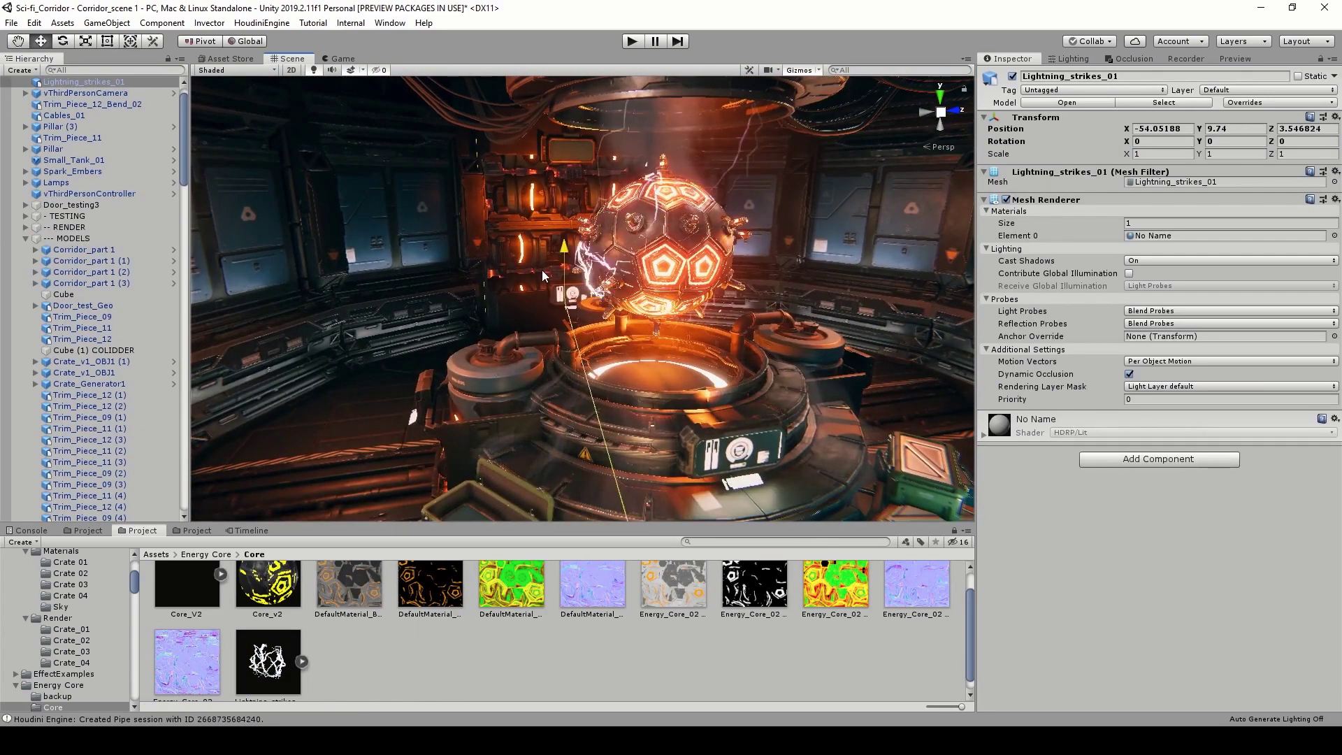
# Set the Scale Factor to 100 in the Lightning_strikes_01 import settings and apply the change.
pyautogui.click(268, 661)
pyautogui.click(1165, 142)
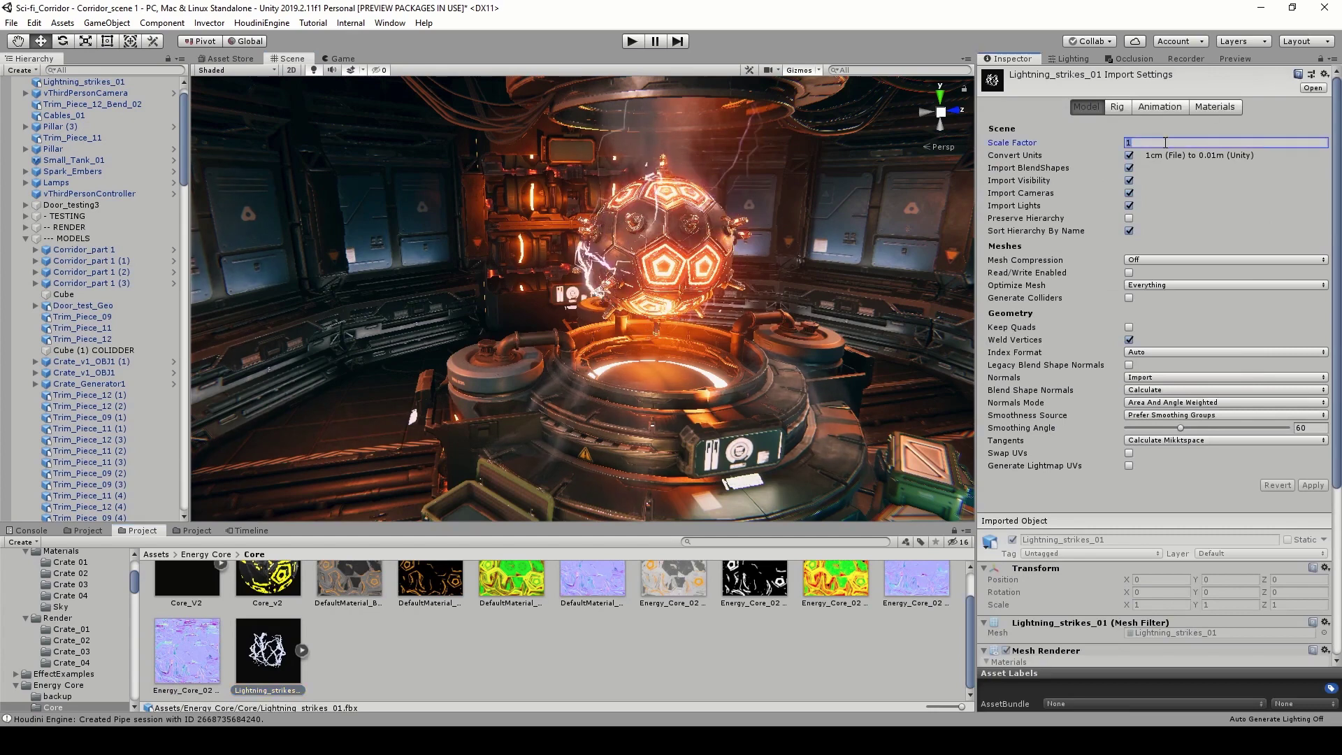
pyautogui.write('100')
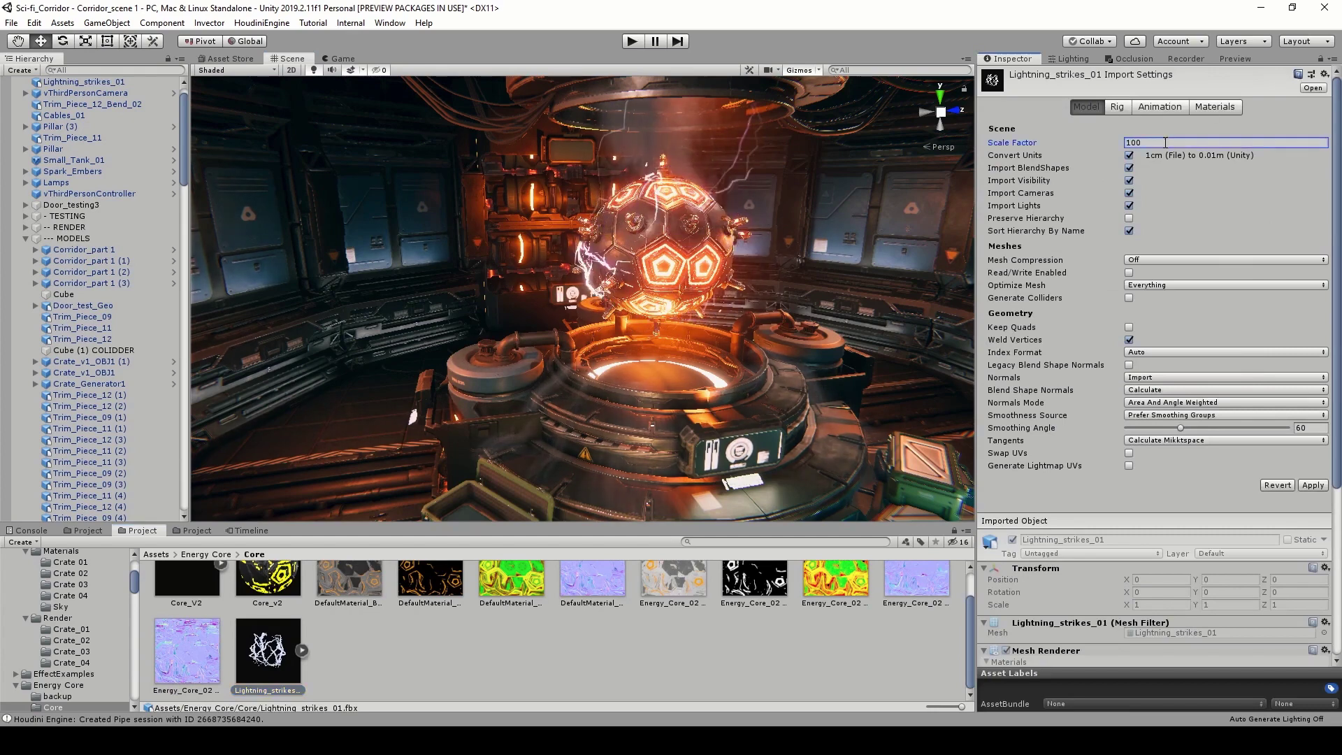
pyautogui.click(1313, 484)
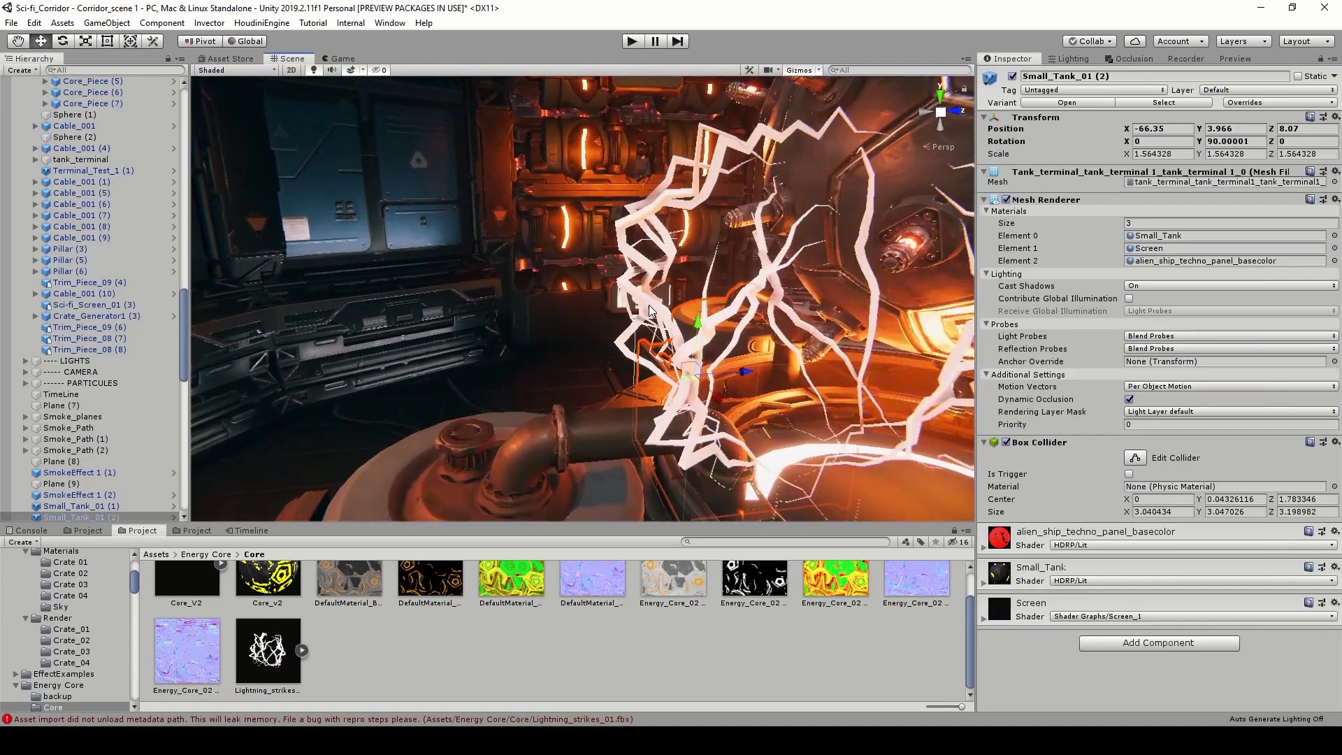
# Move the Lightning_strikes_01 mesh to position -43.58, 4.57, 8.32, over the open floor beside the Sector 02 platform.
pyautogui.click(649, 310)
pyautogui.scroll(-4, 649, 310)
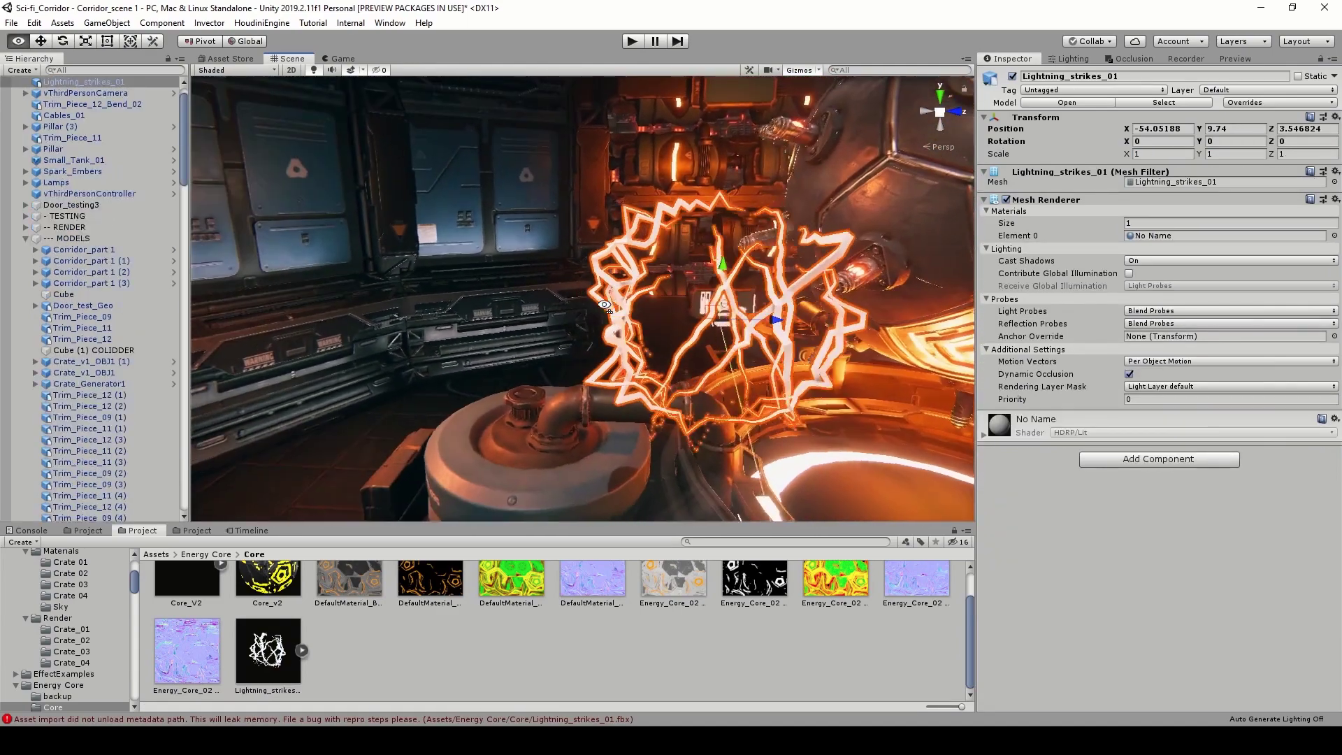
pyautogui.keyDown('alt'); pyautogui.moveTo(692, 302); pyautogui.dragTo(745, 392); pyautogui.keyUp('alt')
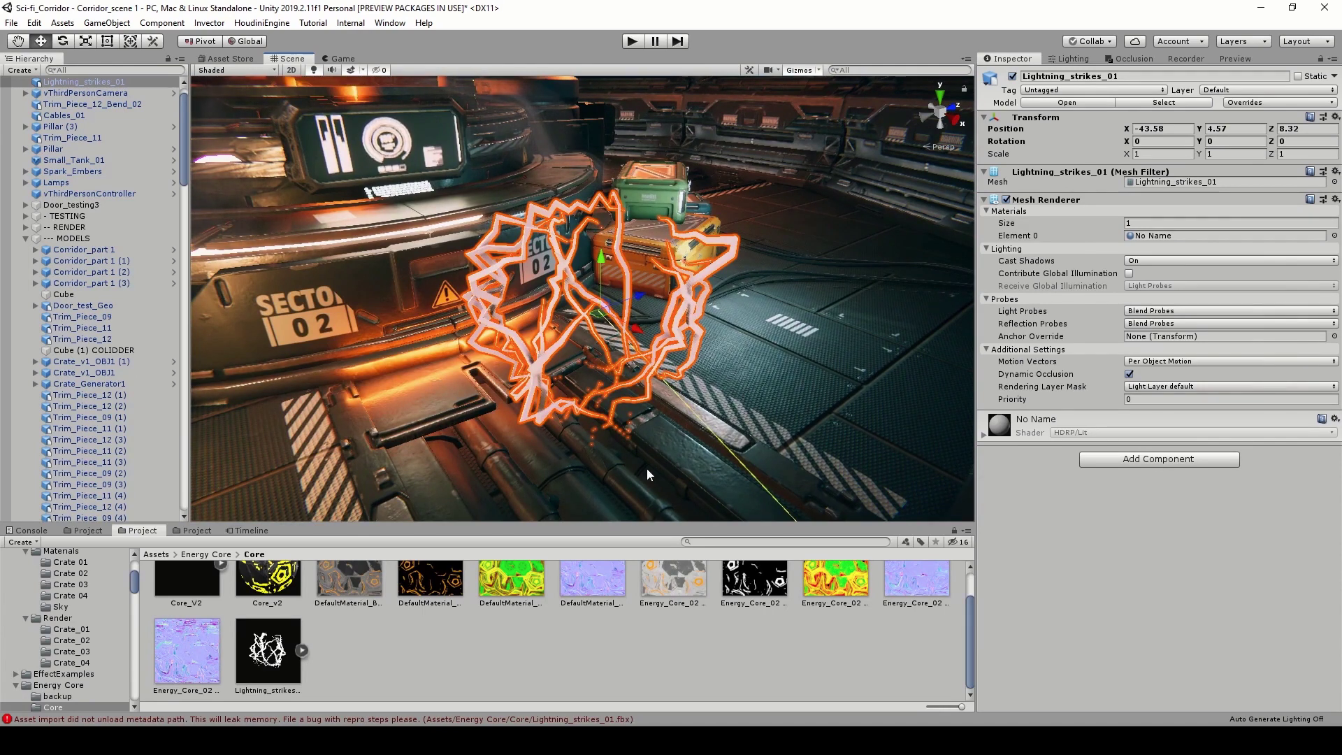
# Create an Unlit Graph shader named Lightning_strikes in the Energy Core Materials Tutorial folder.
pyautogui.click(211, 556)
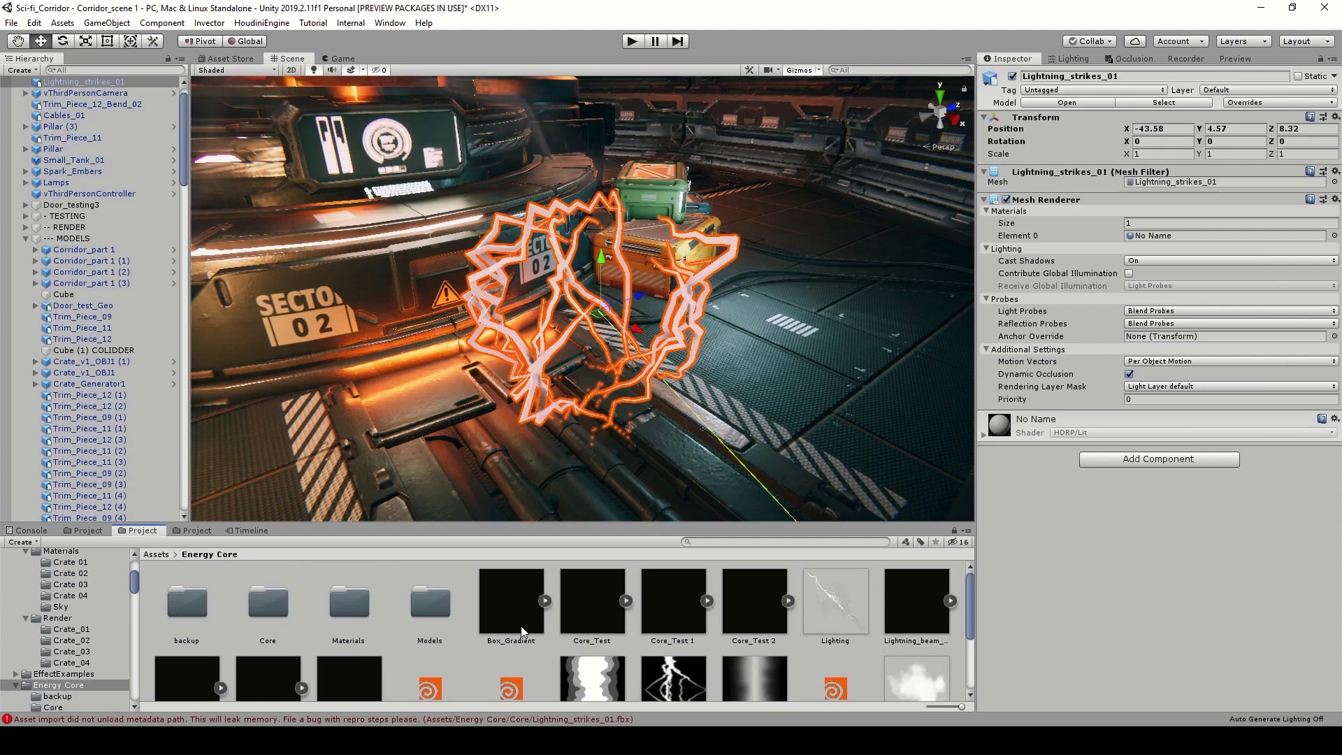
pyautogui.doubleClick(351, 605)
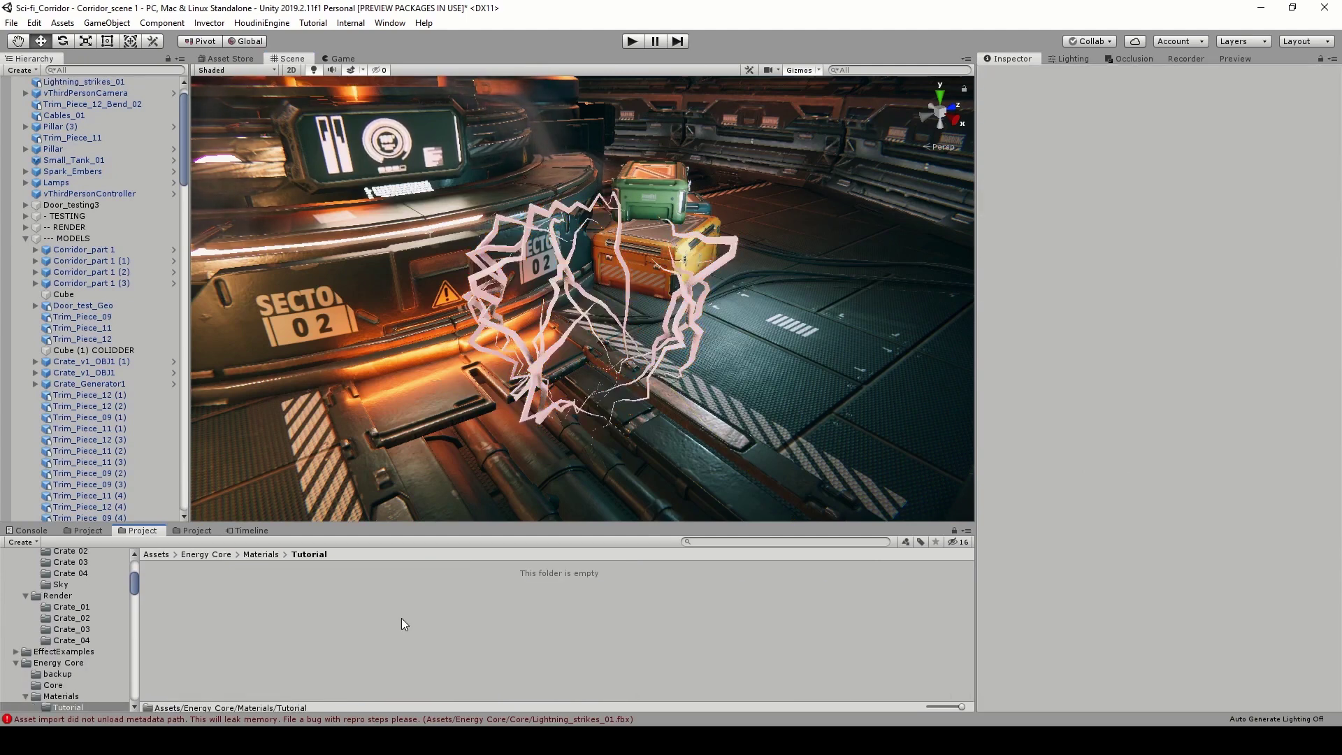
pyautogui.rightClick(403, 631)
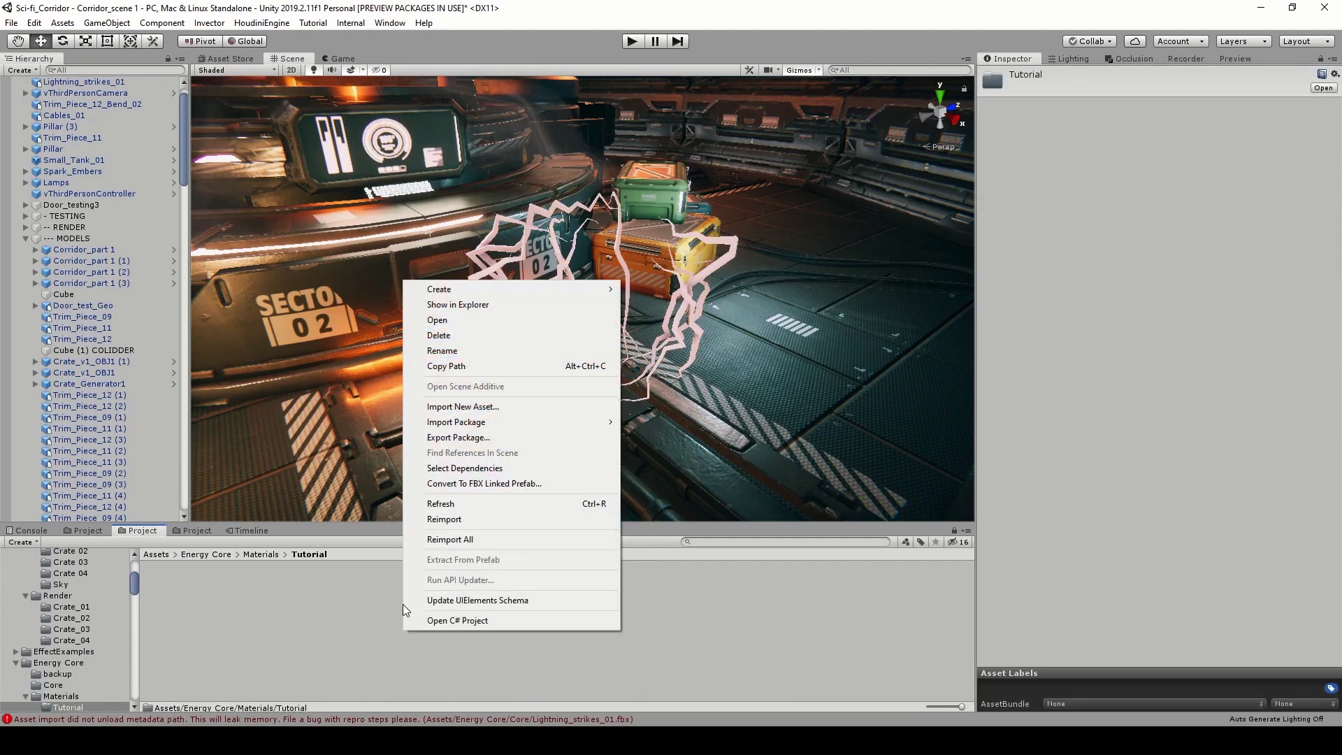
pyautogui.moveTo(468, 291)
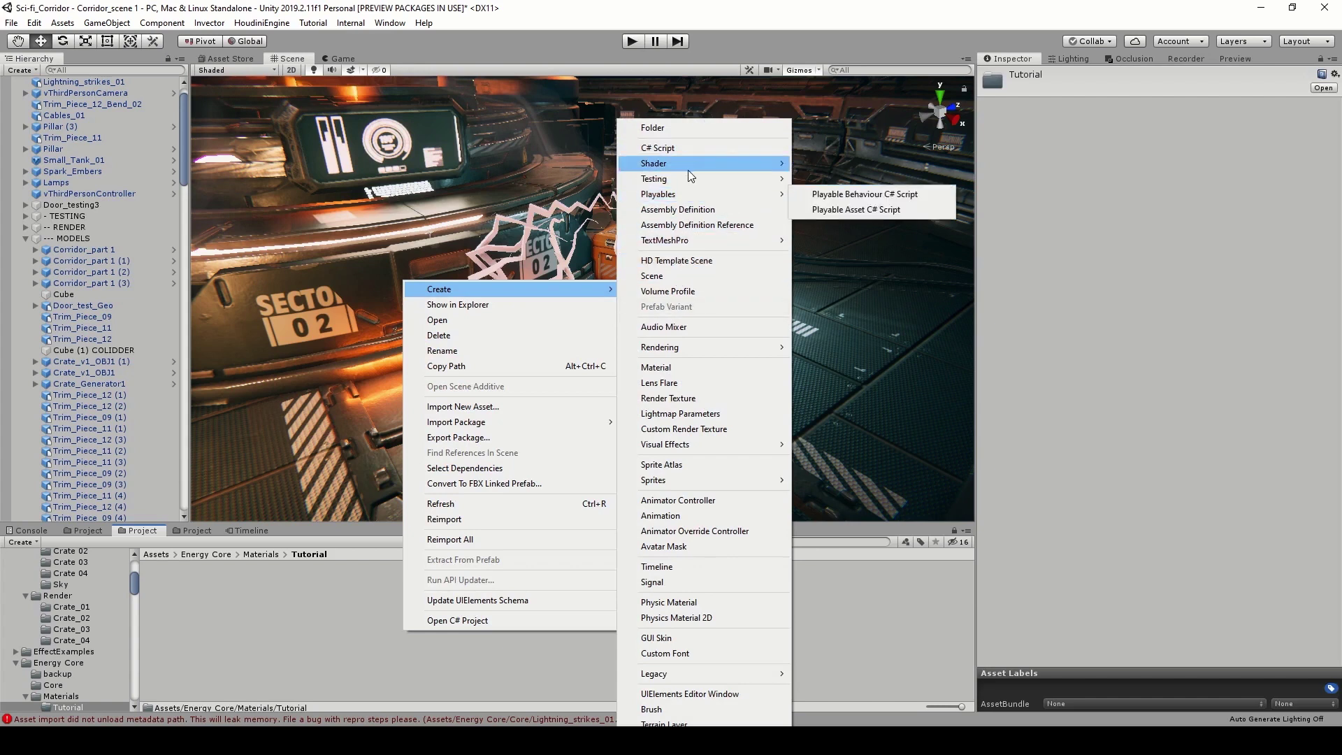
pyautogui.moveTo(705, 163)
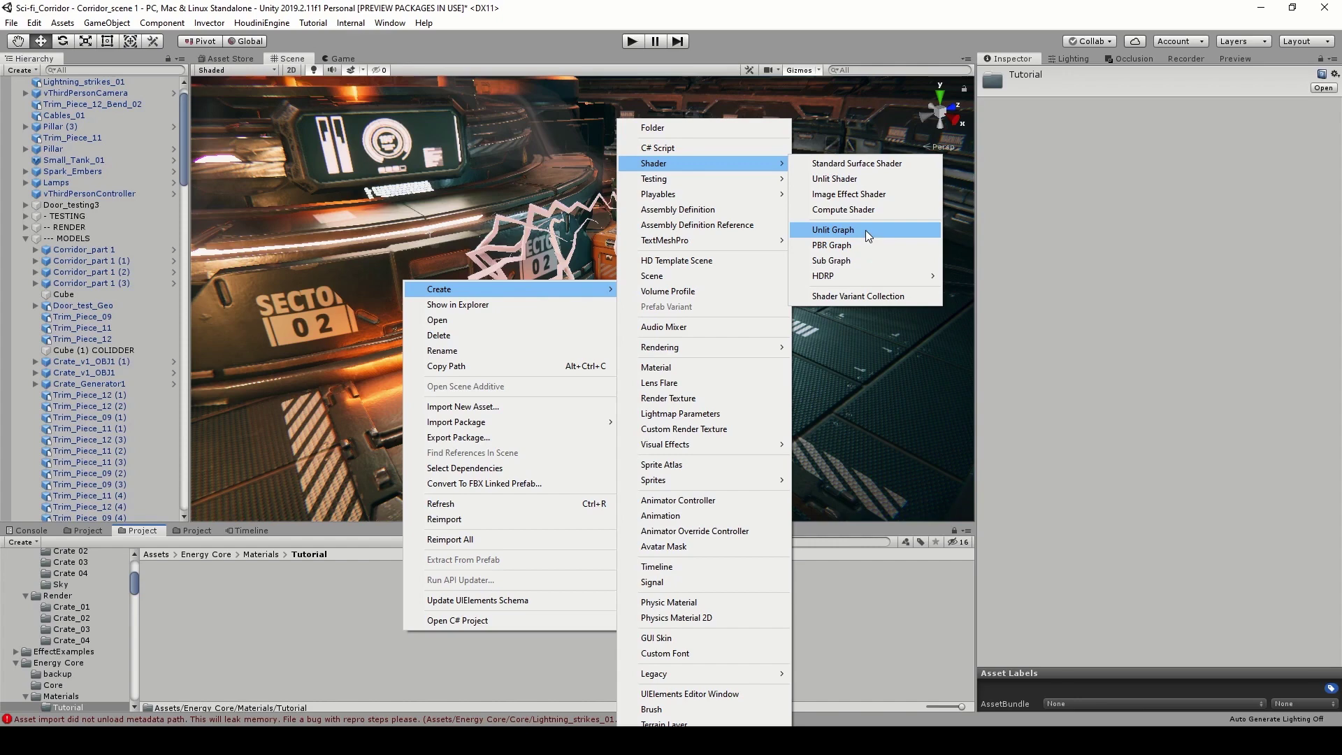
pyautogui.click(833, 234)
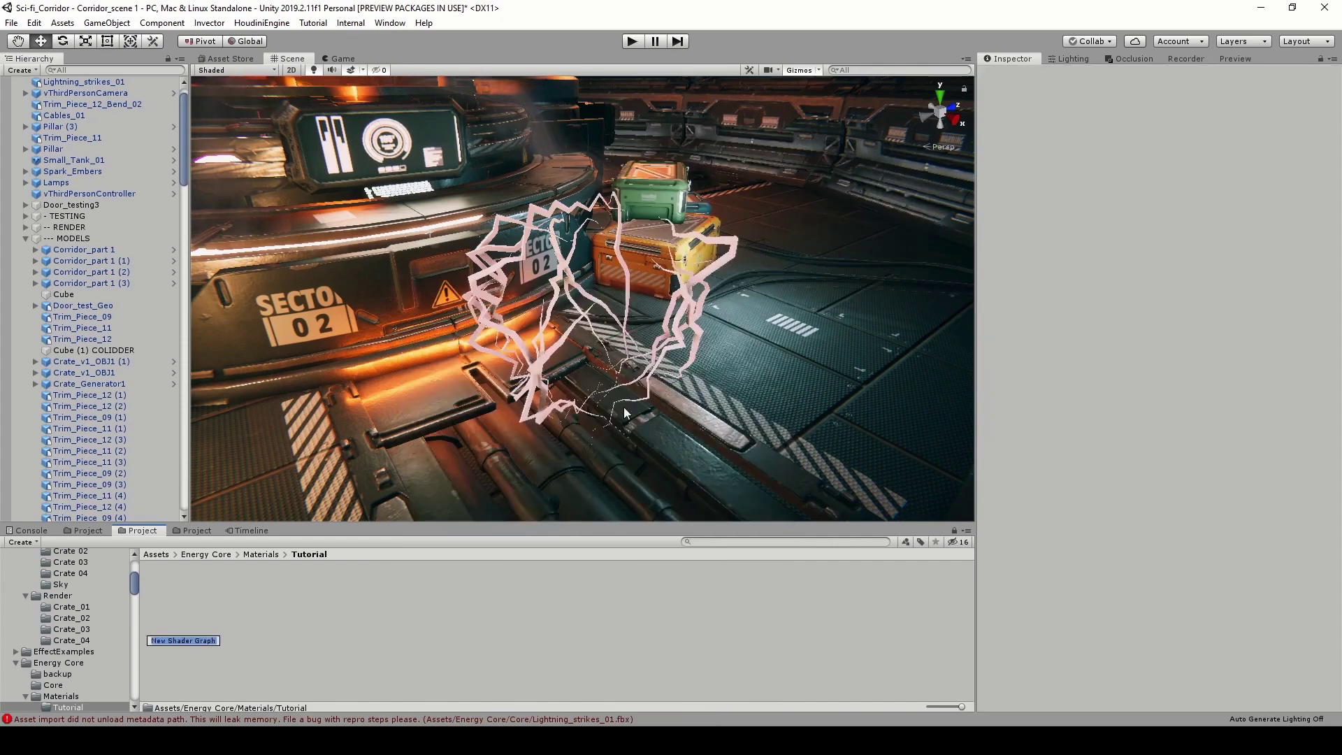
pyautogui.write('Light')
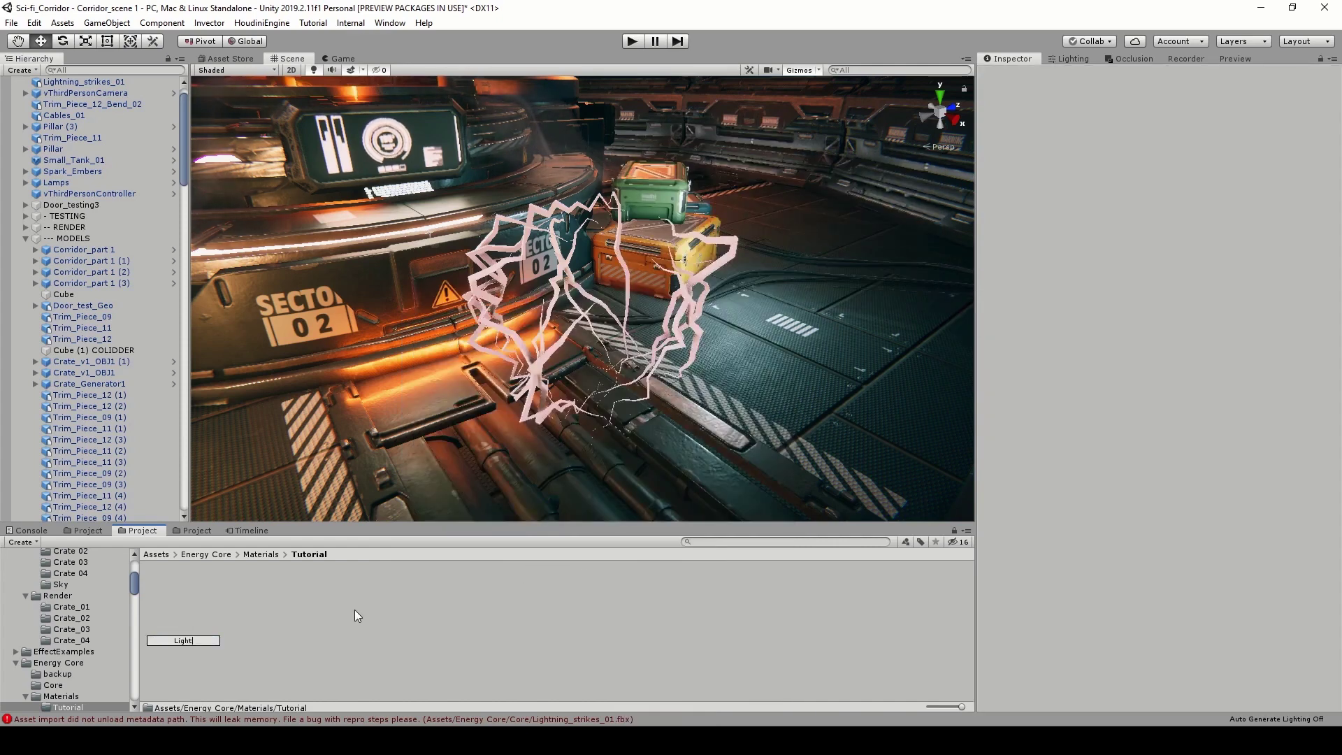
pyautogui.write('ning_')
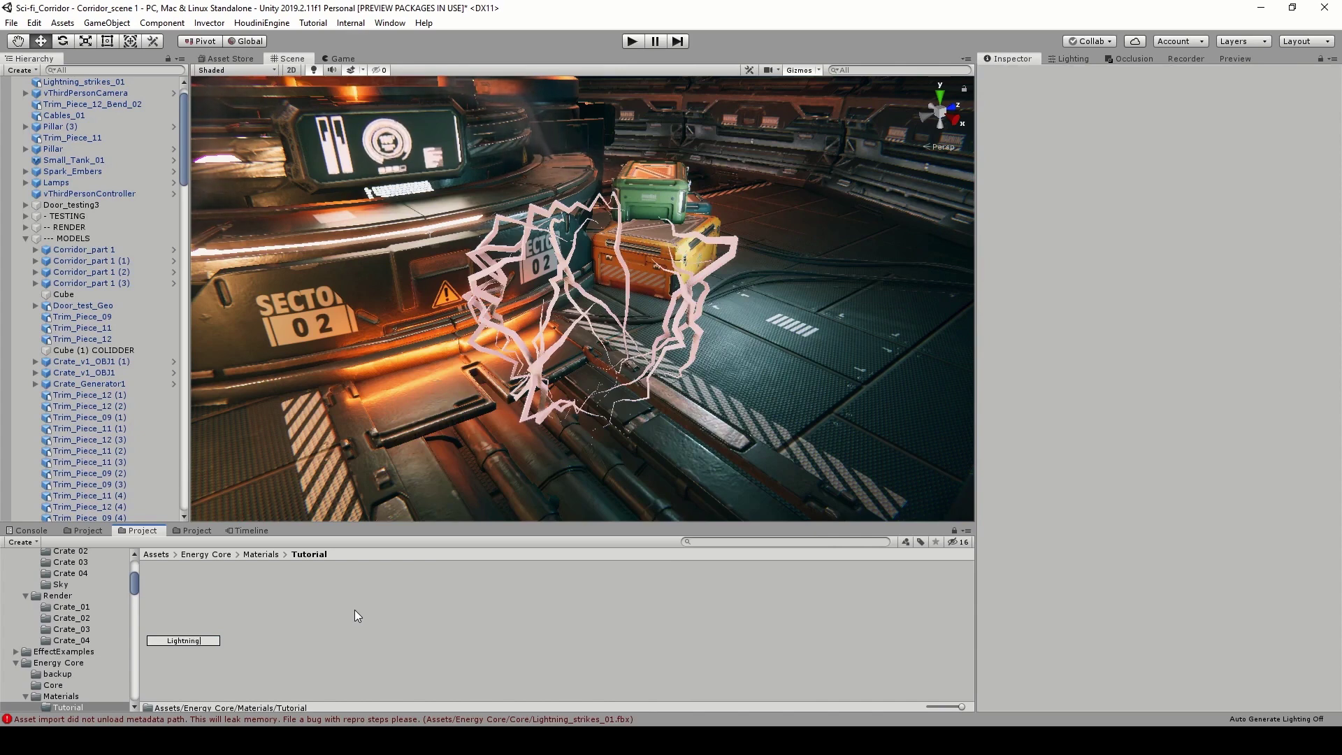
pyautogui.write('strikes')
pyautogui.press('Return')
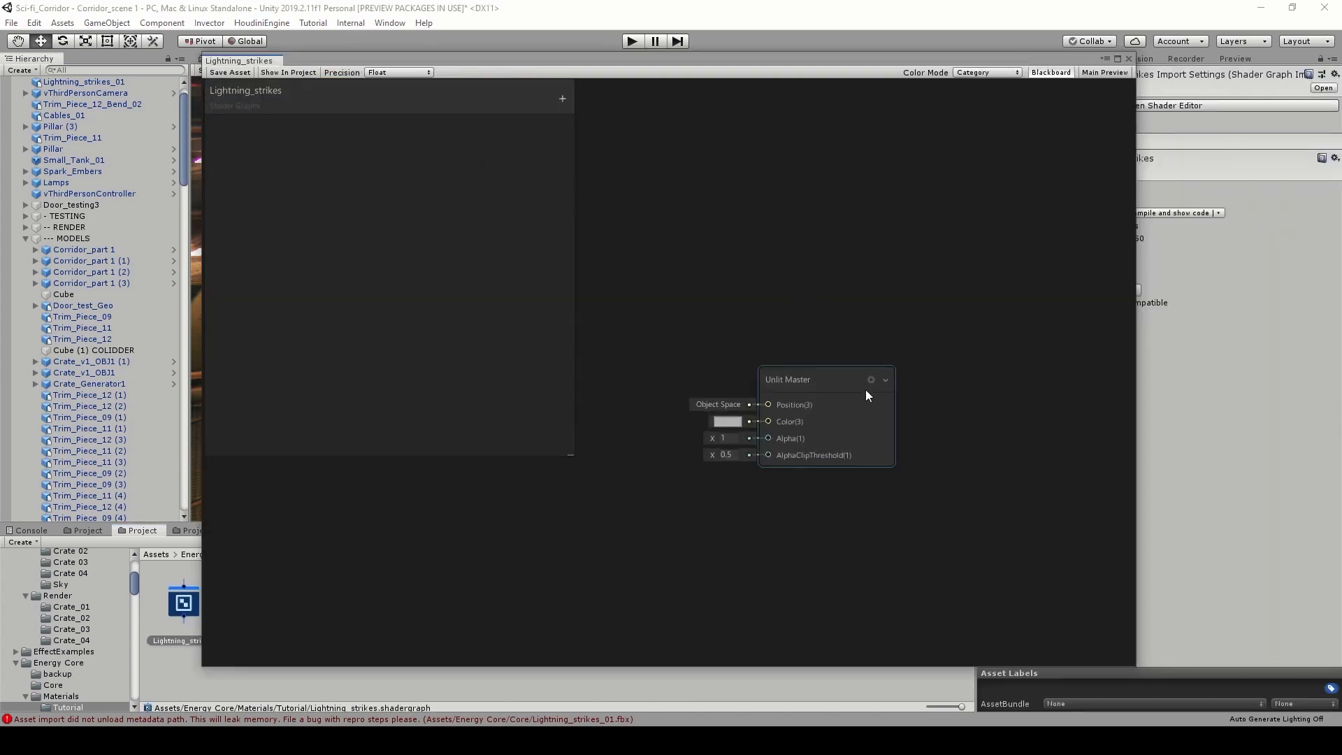
# Set the Blend mode of the Lightning_strikes graph's Unlit Master node to Additive.
pyautogui.click(871, 380)
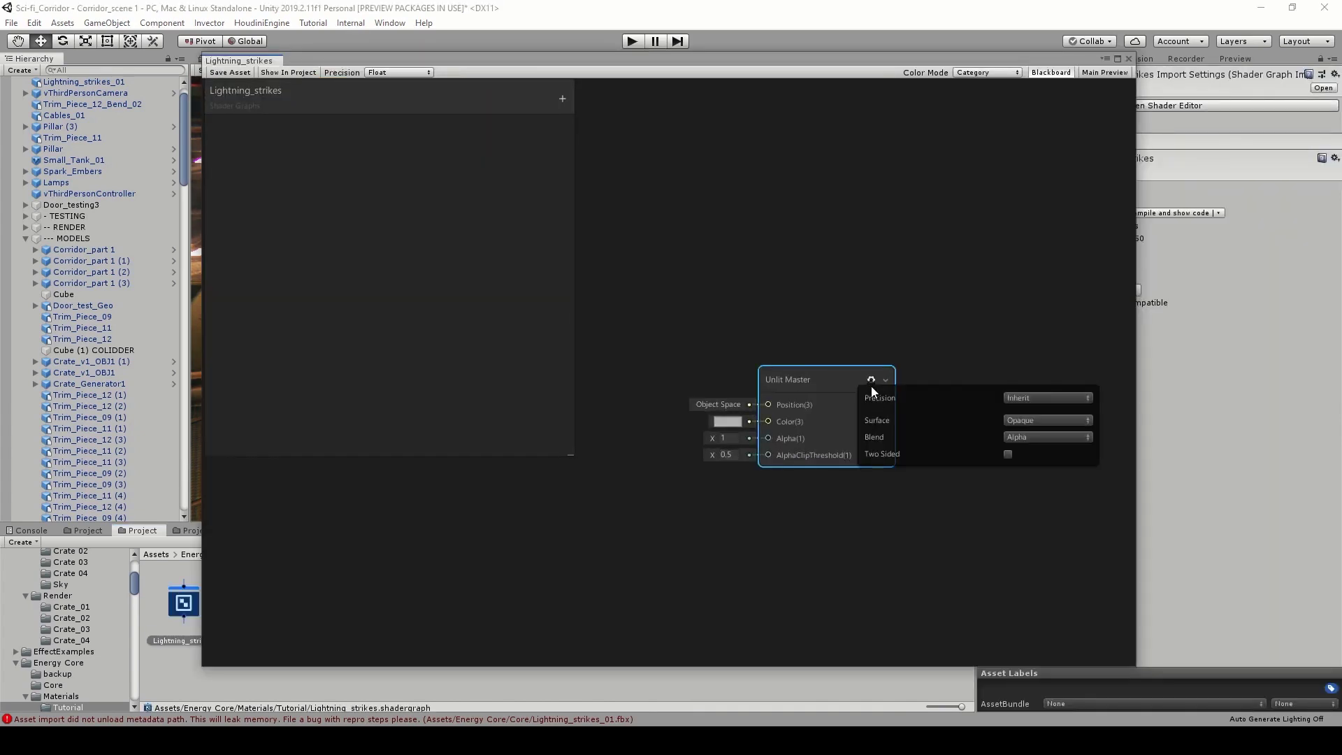
pyautogui.click(1028, 438)
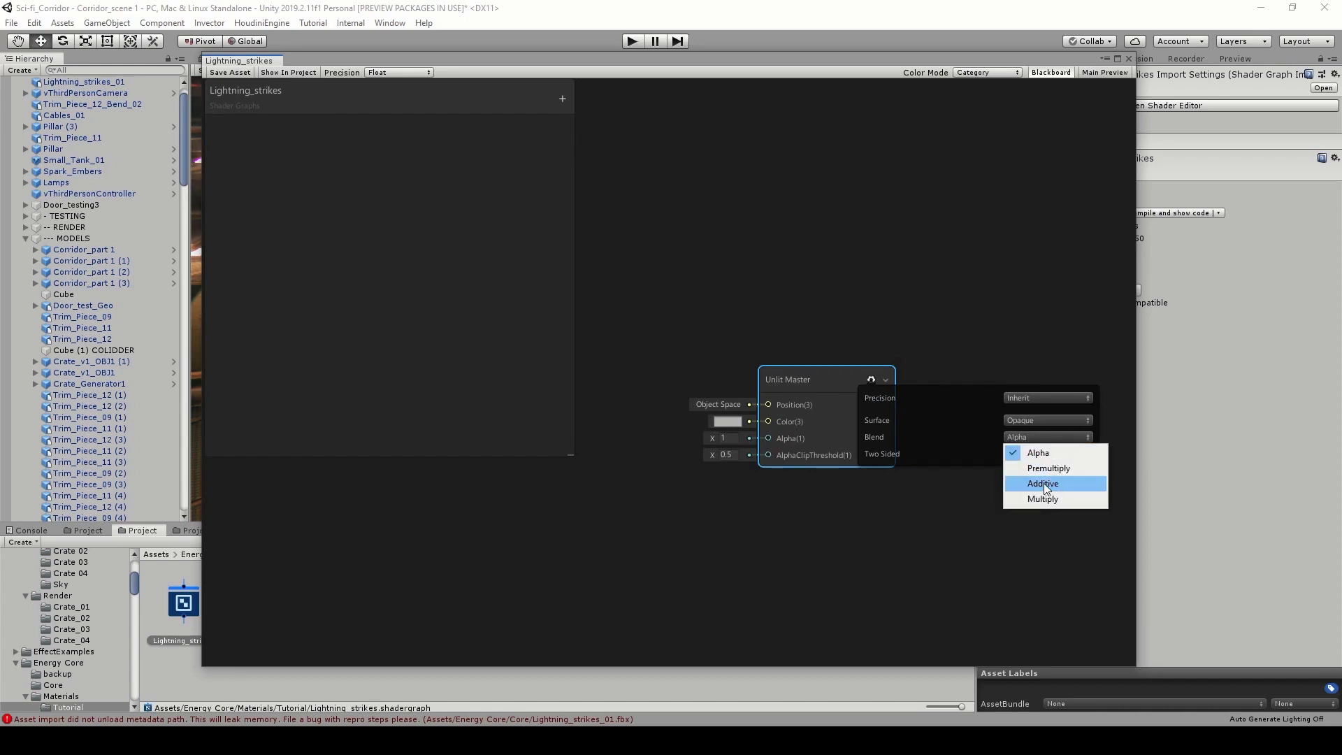
pyautogui.click(1043, 484)
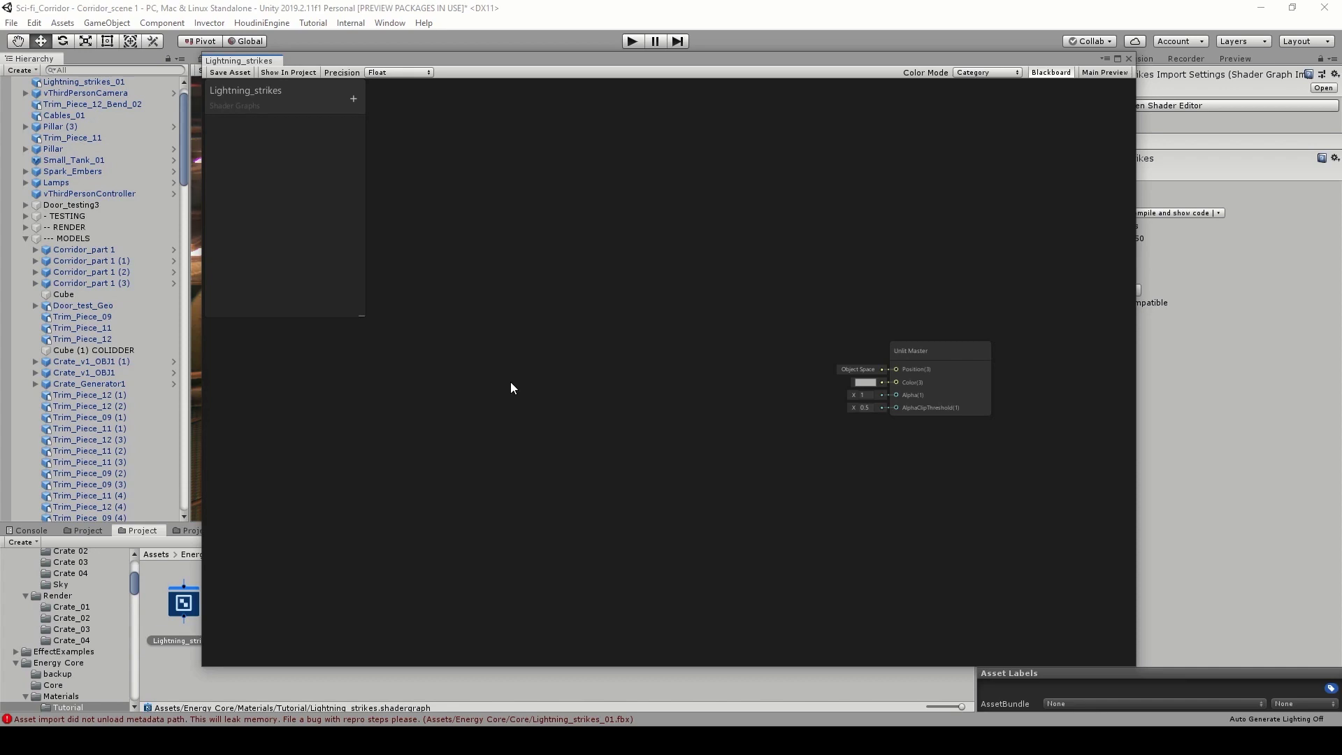
# Add a Vertex Color node to the graph and place it well before the Unlit Master node.
pyautogui.press('space')
pyautogui.write('vert')
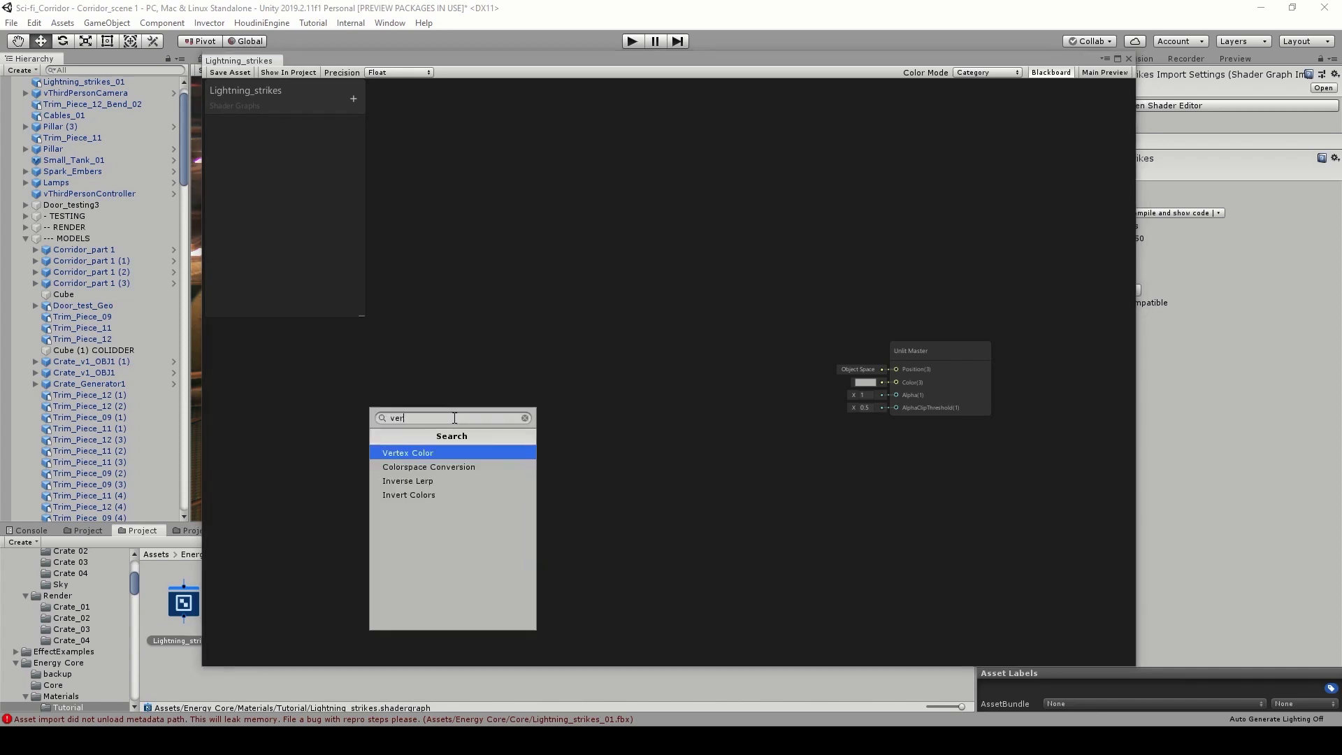
pyautogui.click(430, 456)
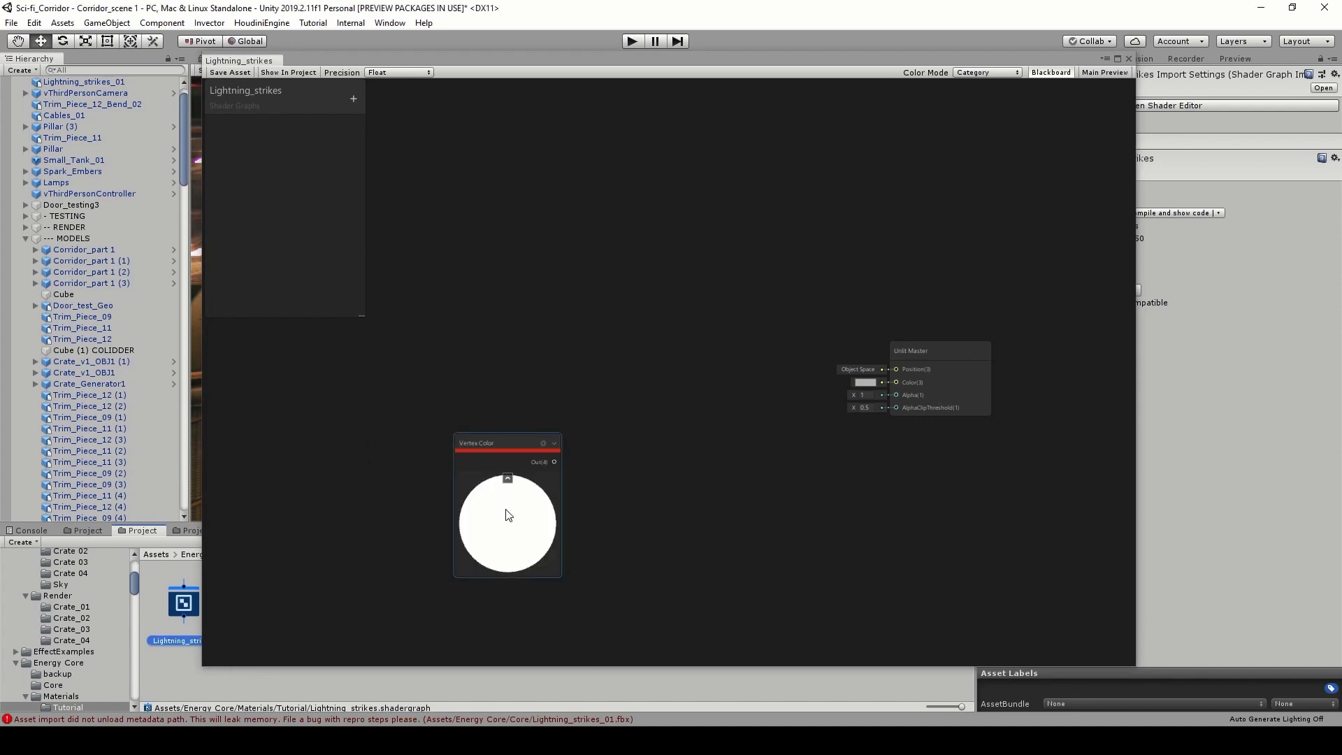
pyautogui.moveTo(510, 515); pyautogui.dragTo(485, 378)
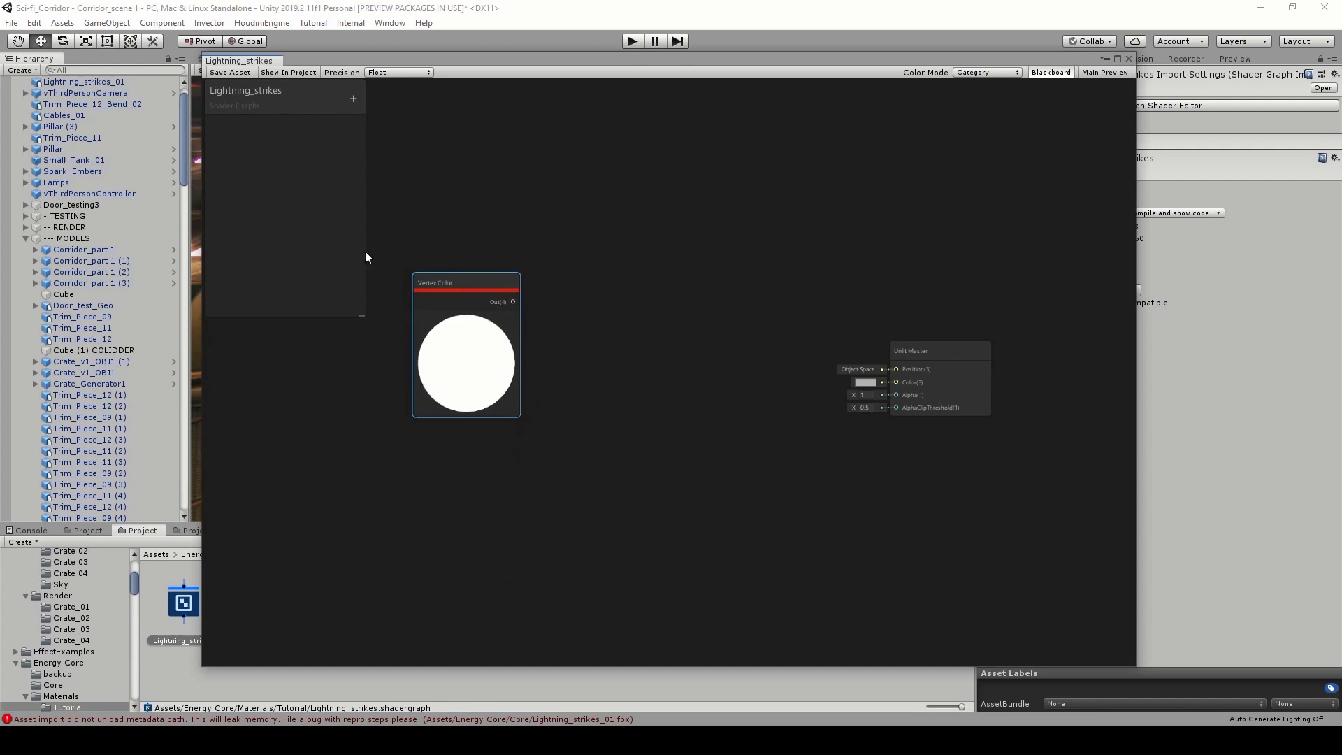
# Add a Split node beside the Vertex Color node and connect the Vertex Color output to it.
pyautogui.click(572, 321)
pyautogui.press('space')
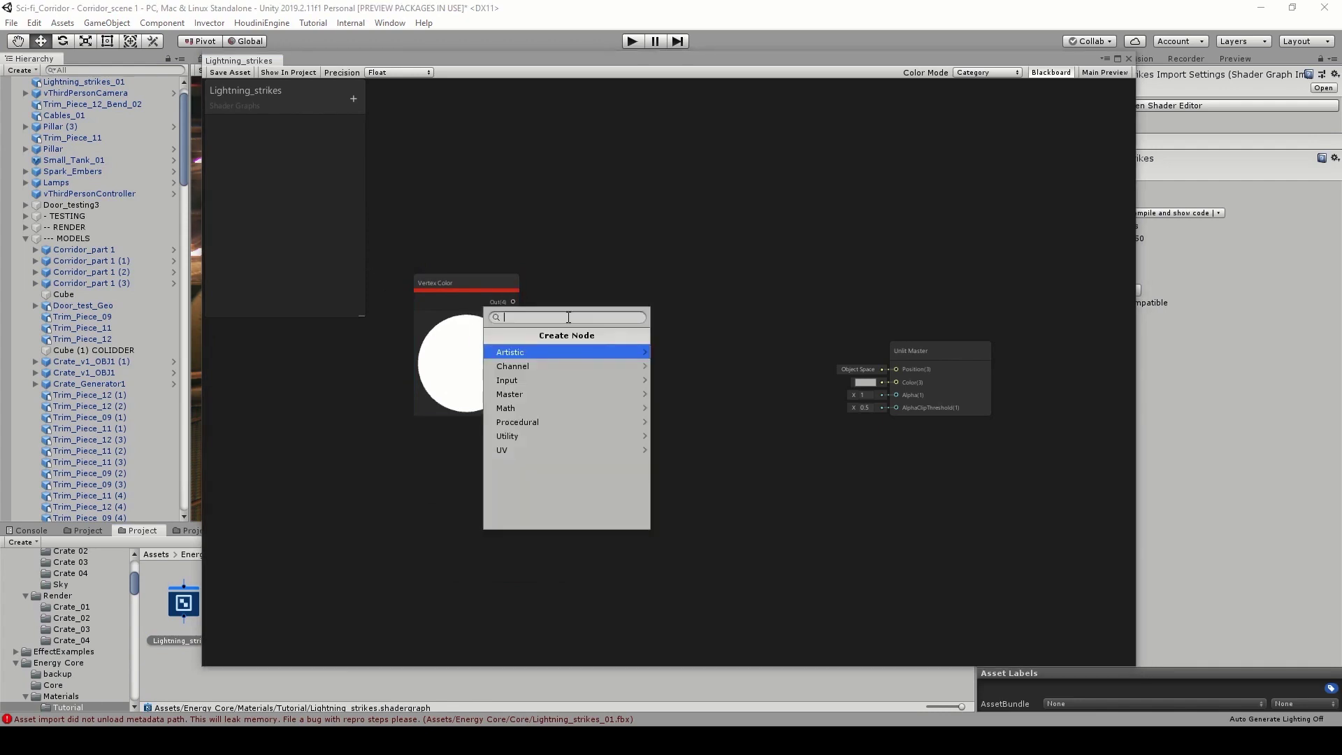
pyautogui.write('spl')
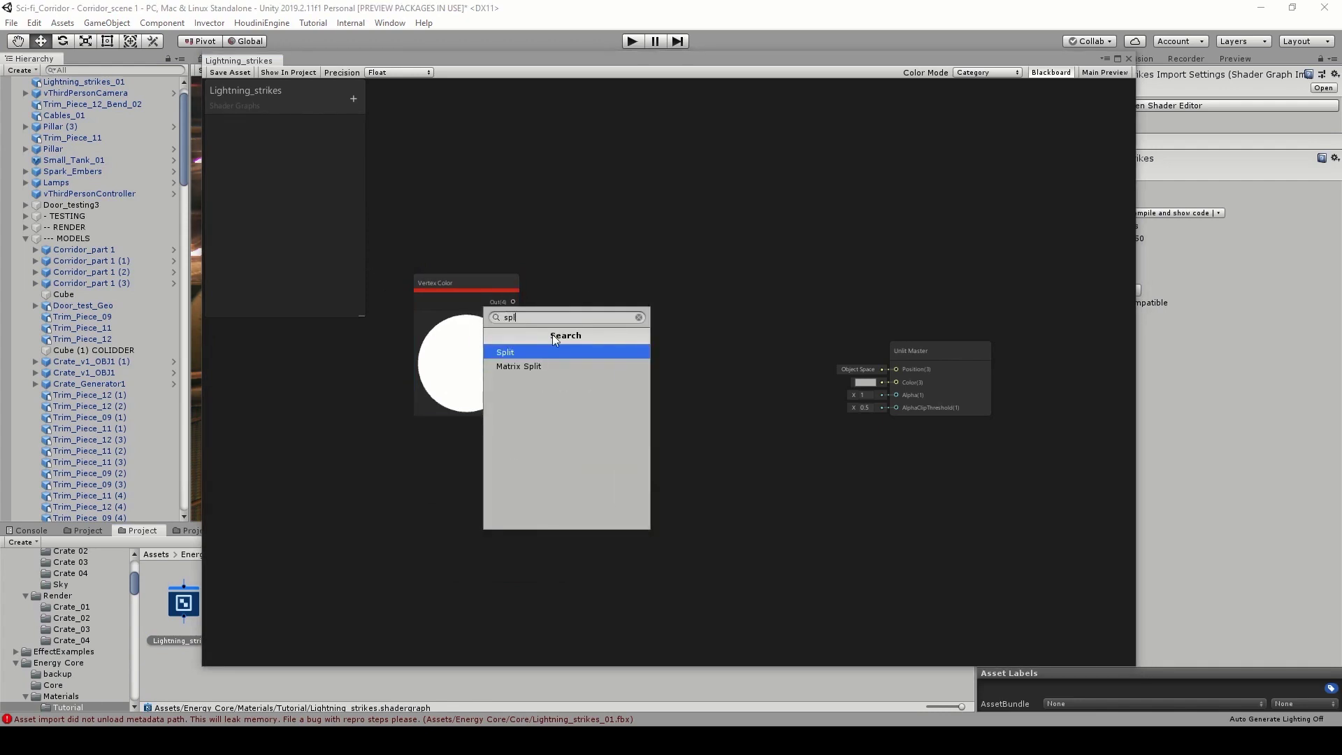
pyautogui.click(527, 356)
pyautogui.scroll(3, 544, 288)
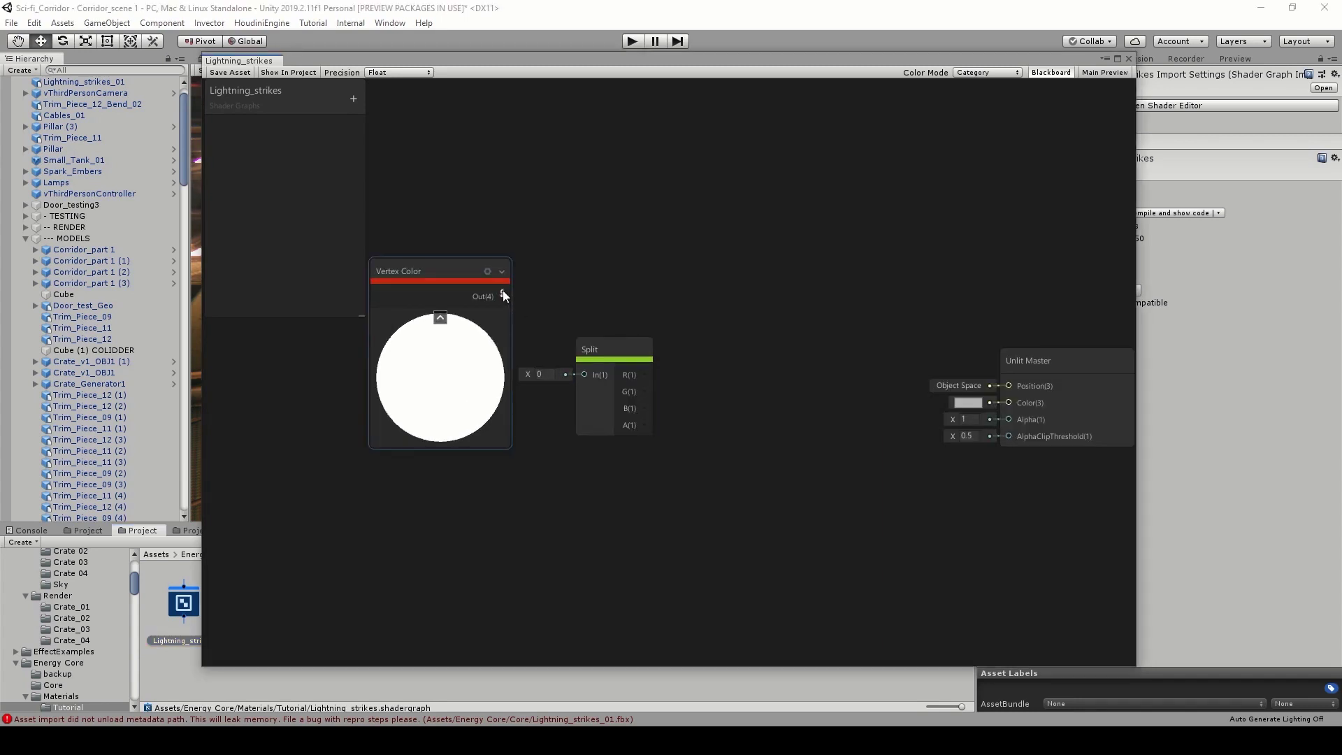
pyautogui.moveTo(503, 295); pyautogui.dragTo(583, 282)
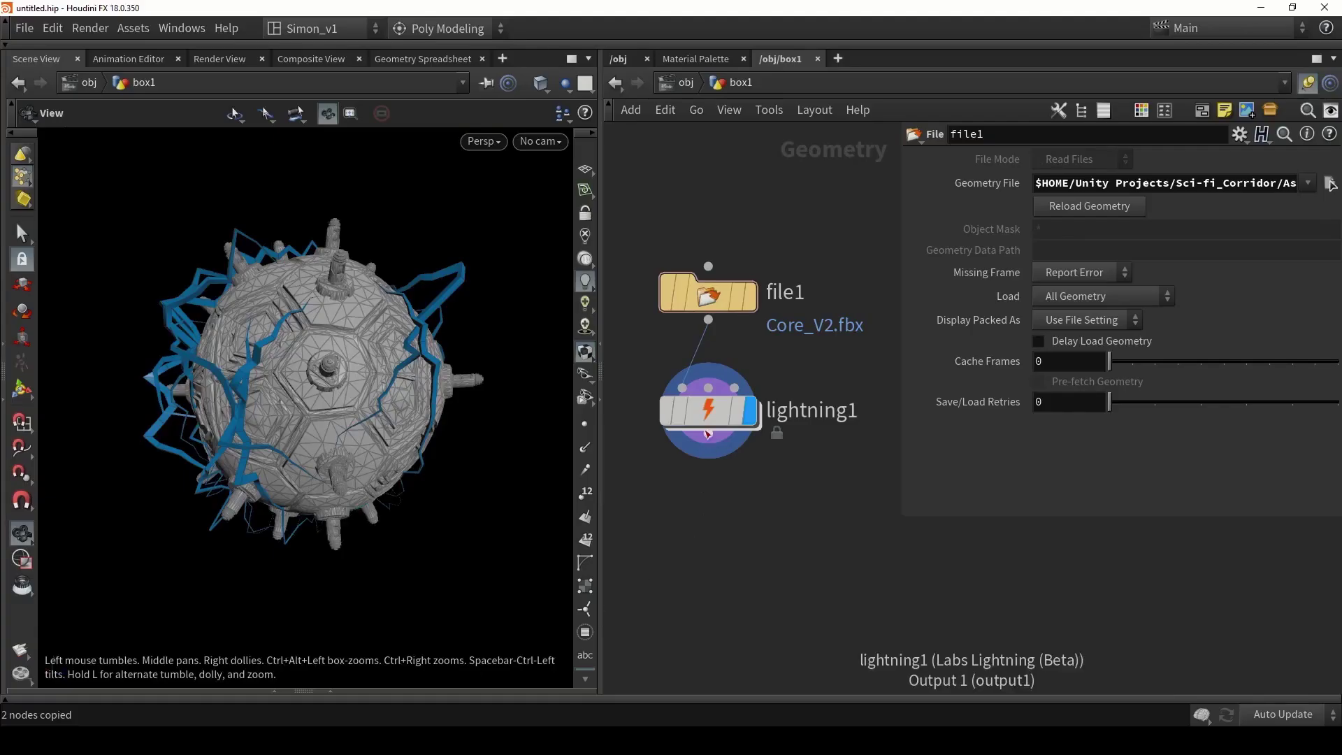
# Switch to Houdini and turn off Tint Blue and Show Input in the lightning1 node's preview options.
pyautogui.click(707, 434)
pyautogui.click(924, 175)
pyautogui.scroll(-3, 1089, 384)
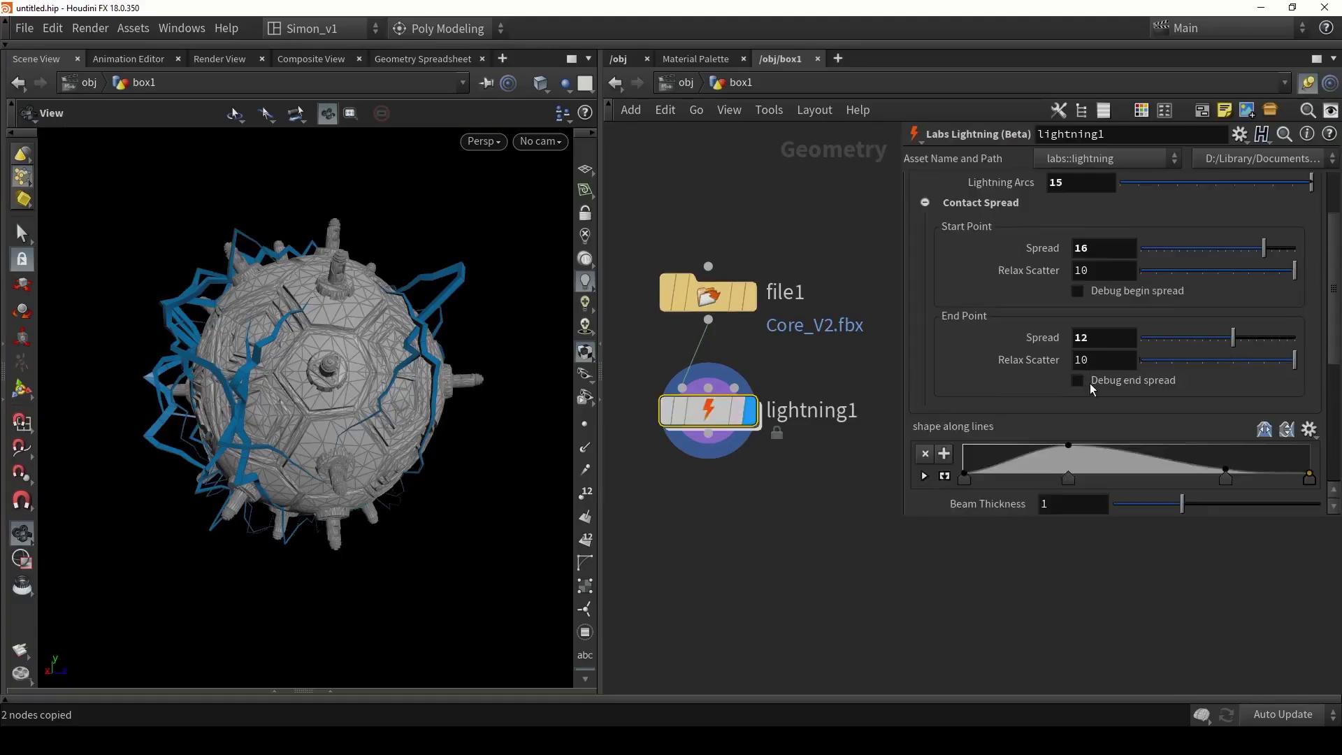
pyautogui.scroll(-5, 1089, 383)
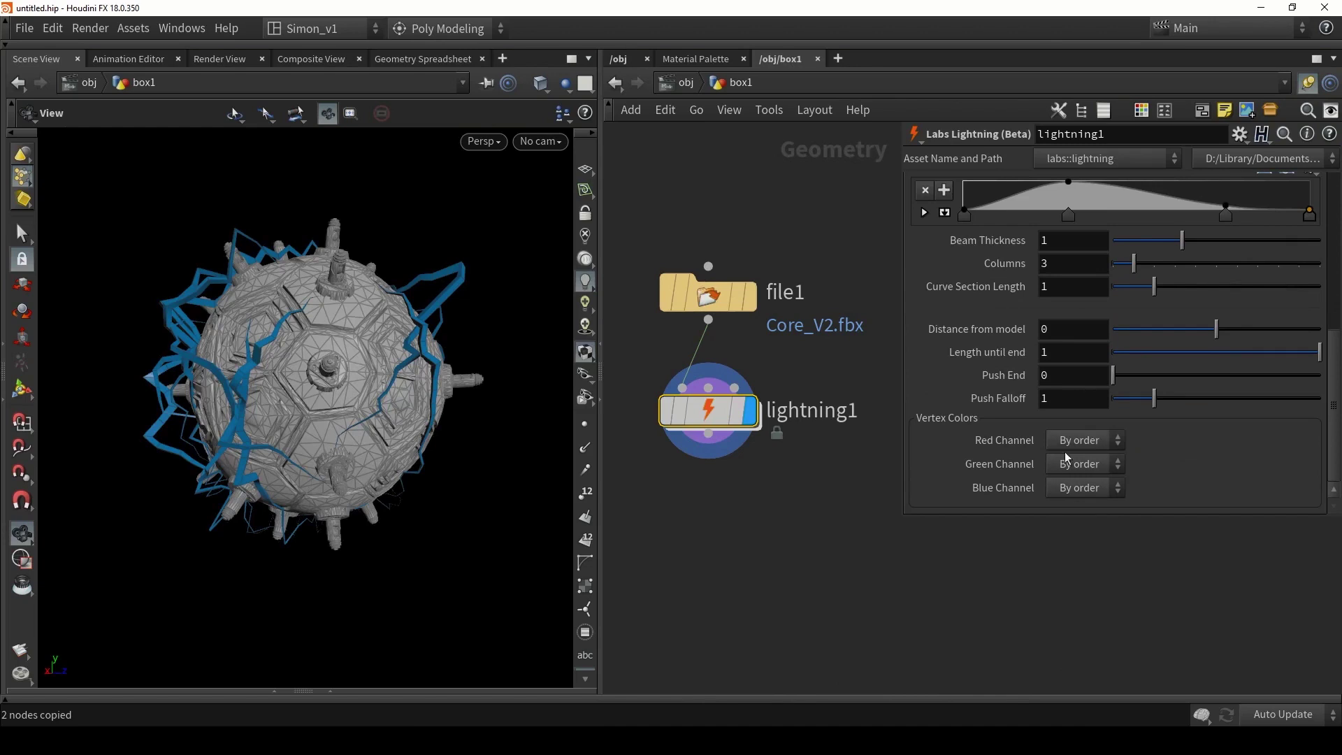
pyautogui.scroll(8, 1094, 437)
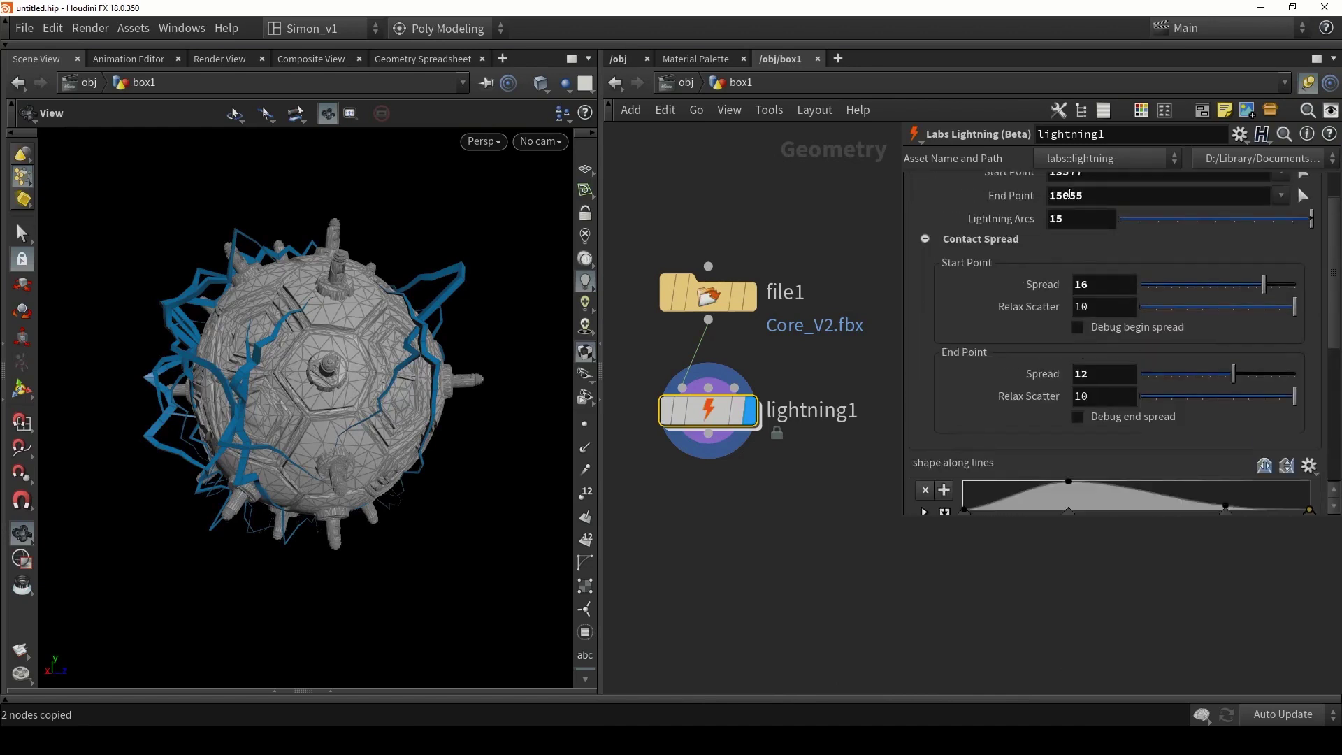
pyautogui.click(1052, 190)
pyautogui.click(1063, 227)
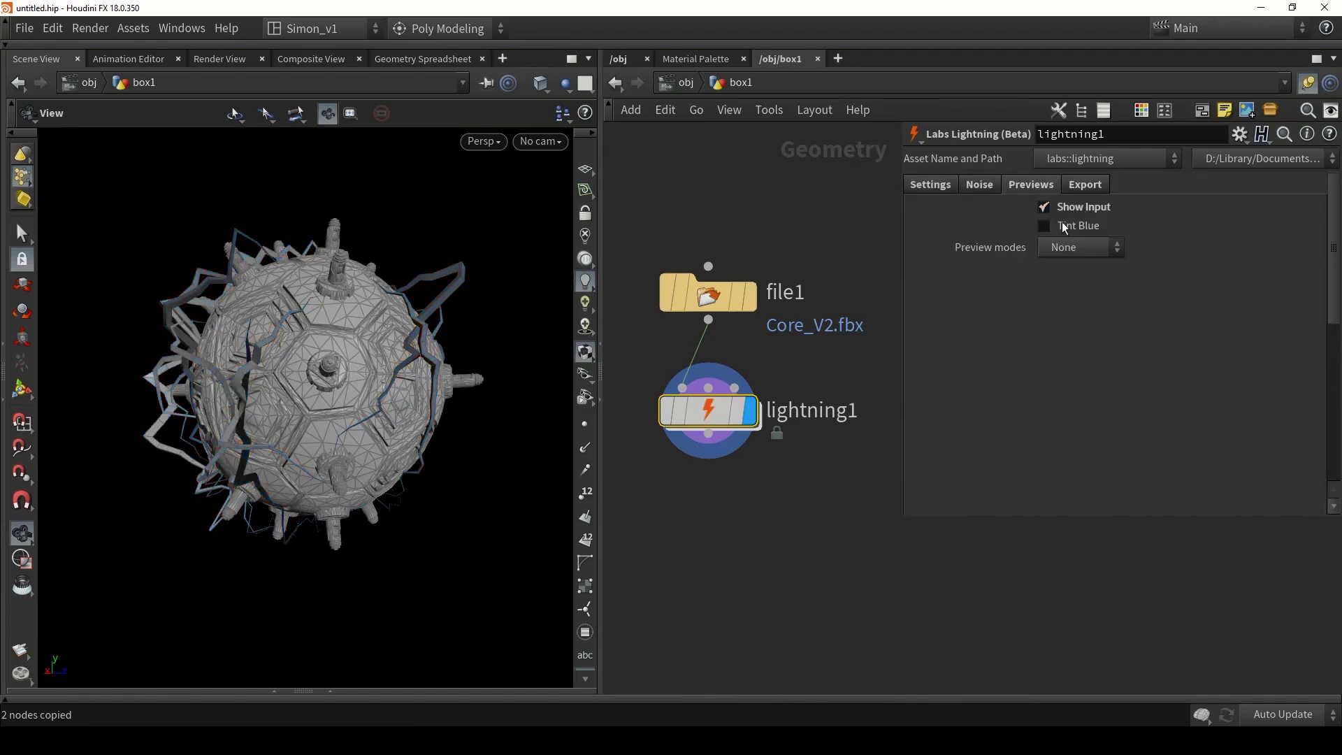
pyautogui.click(1059, 212)
# Set the Red Channel of the lightning's vertex colors to Random and inspect the arcs from another angle.
pyautogui.click(932, 183)
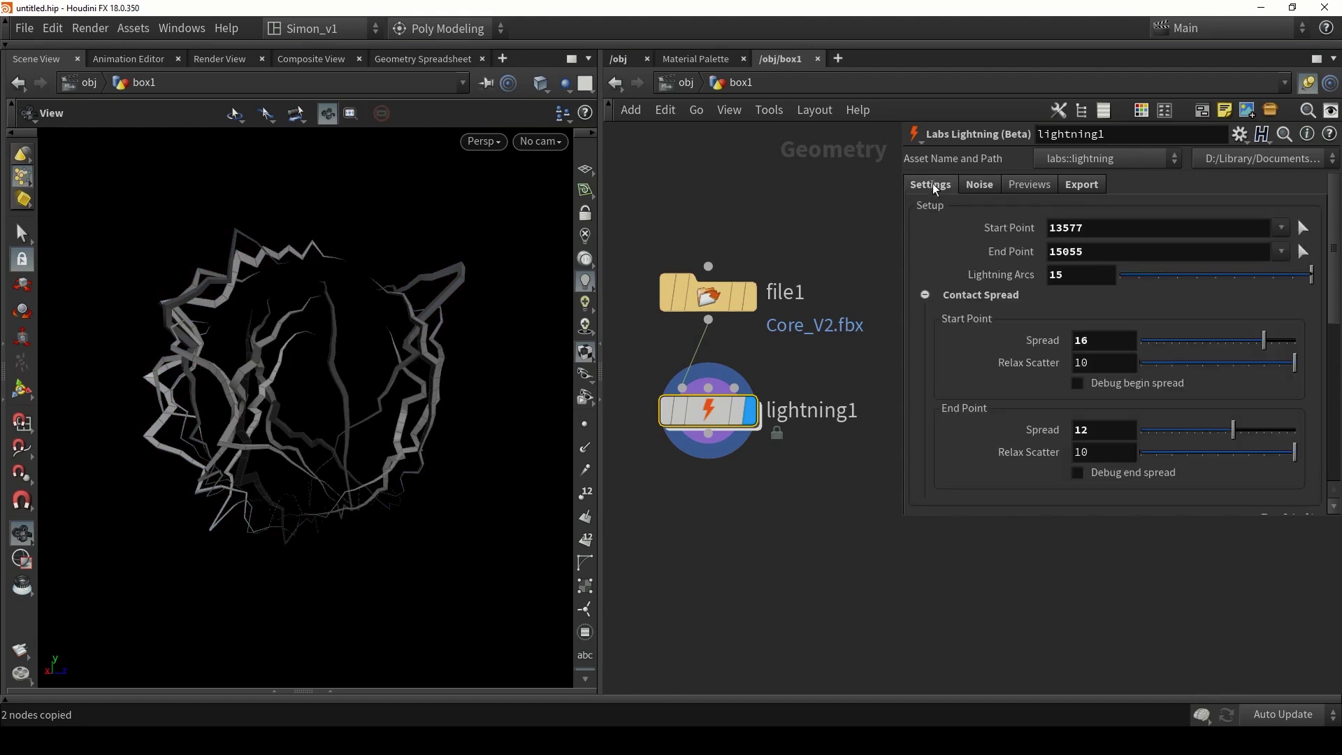
pyautogui.scroll(-8, 1101, 462)
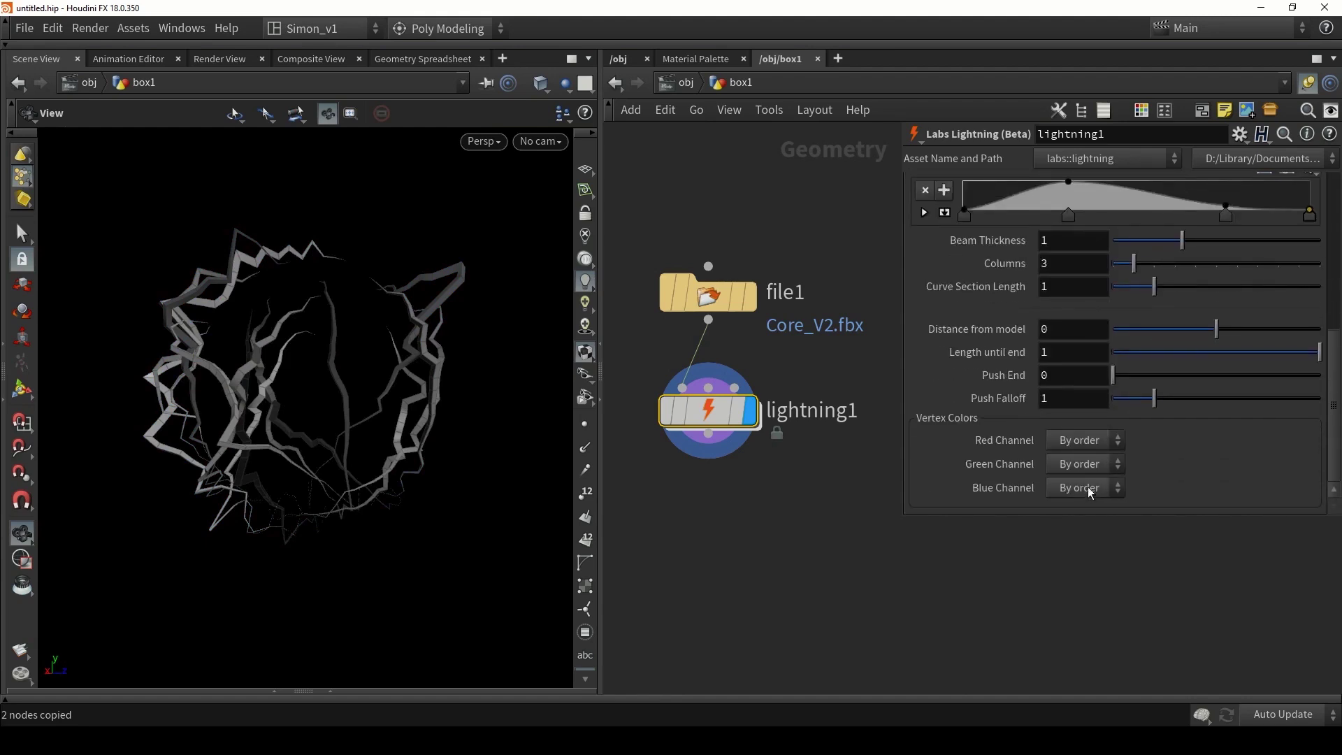
pyautogui.click(1074, 443)
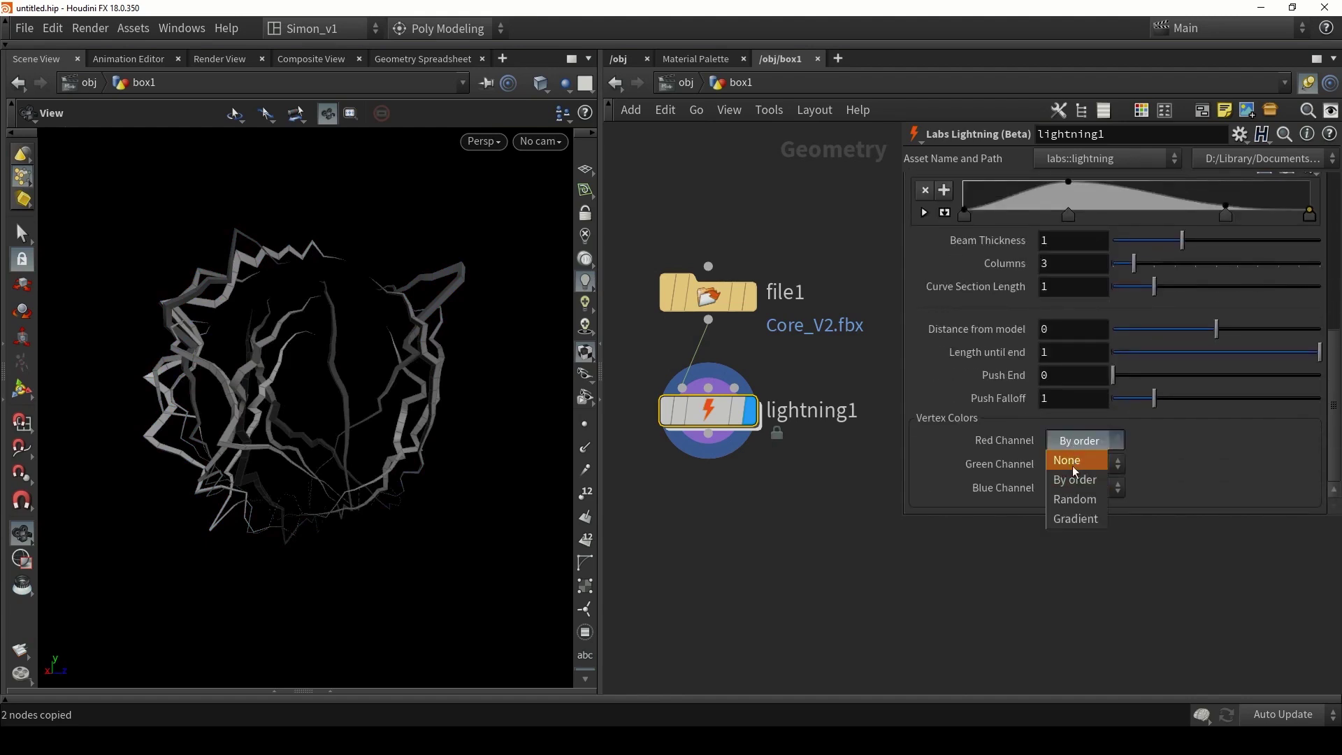
pyautogui.click(1075, 499)
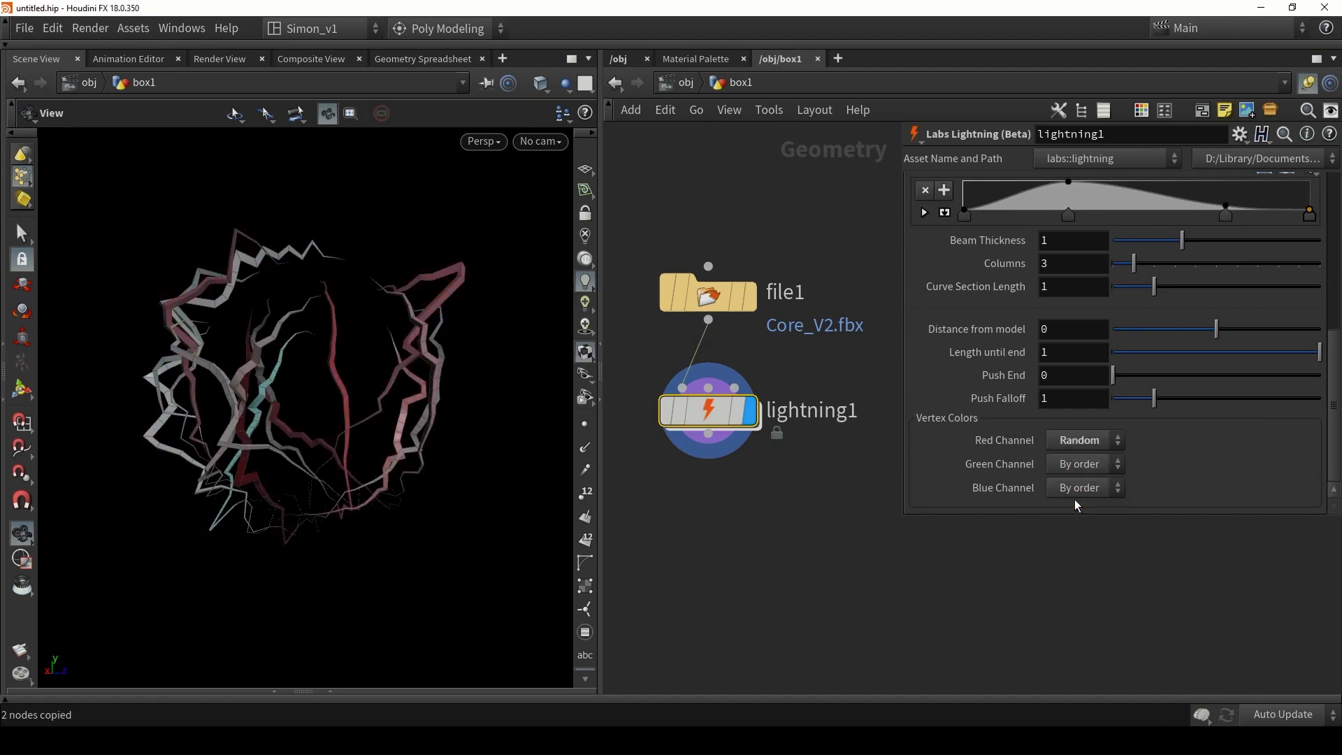
pyautogui.moveTo(389, 284); pyautogui.dragTo(346, 484)
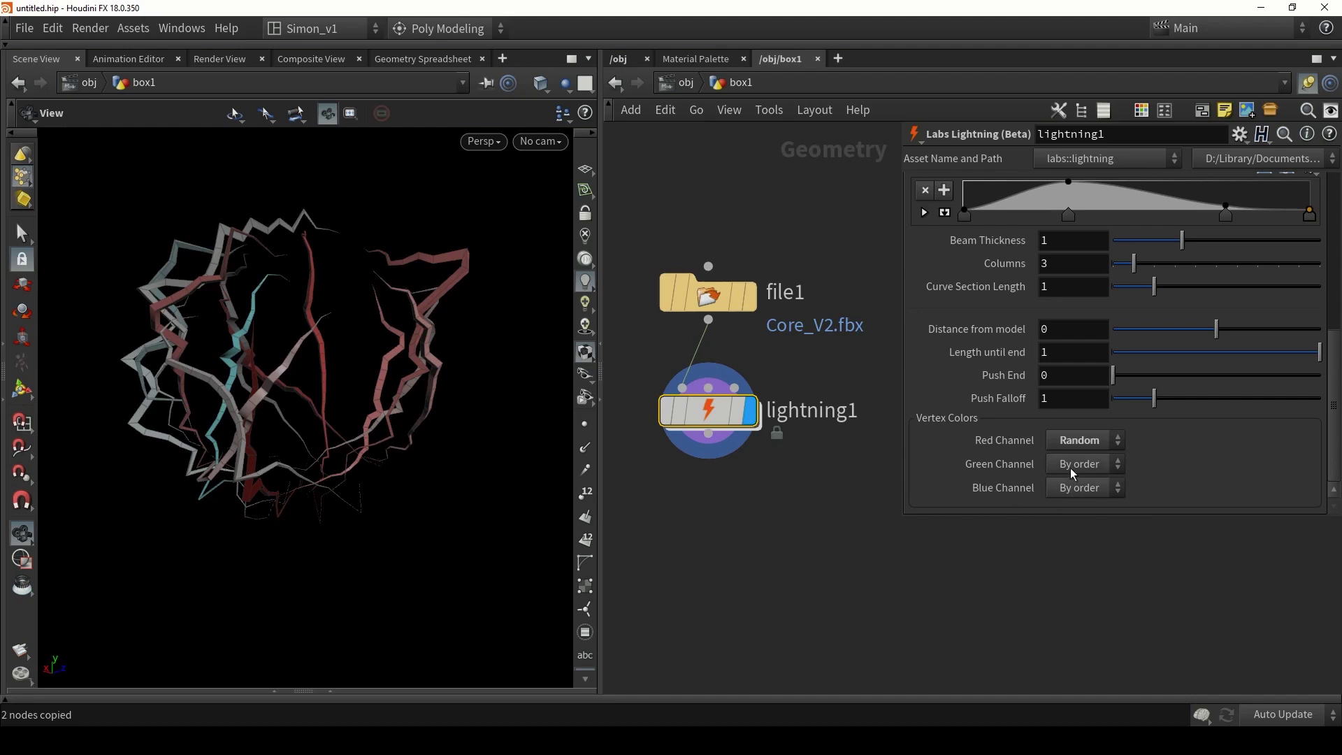
# Set the Red Channel of the lightning's vertex colors to Gradient and inspect the coloring along the arcs.
pyautogui.click(1071, 440)
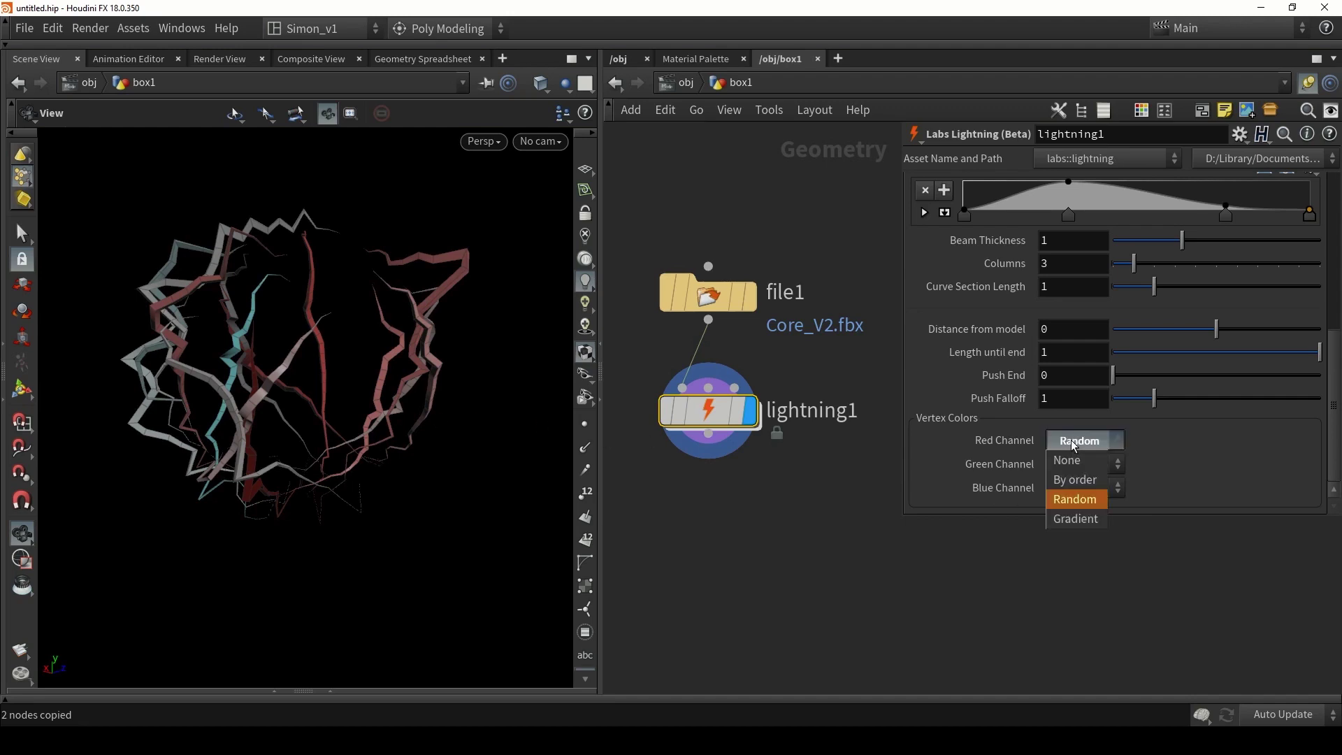
pyautogui.click(1068, 521)
pyautogui.moveTo(405, 392); pyautogui.dragTo(379, 401)
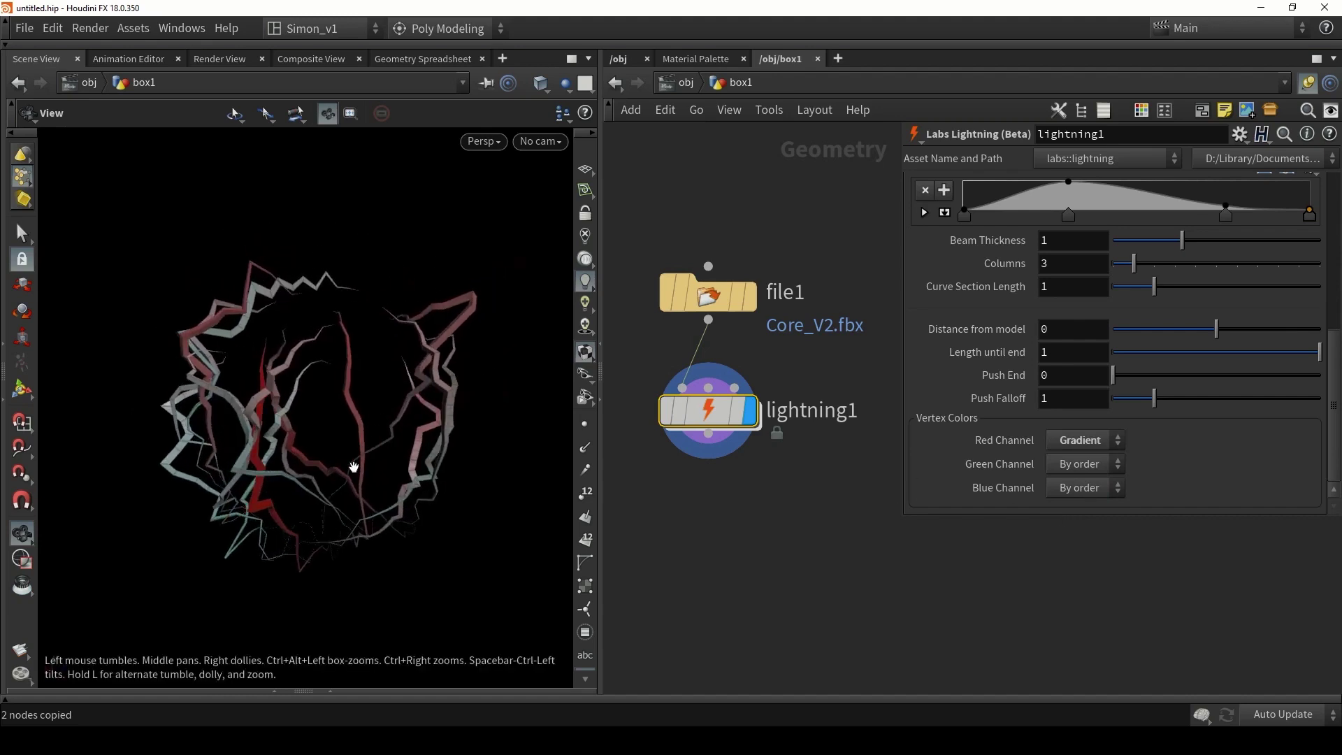
# Set the Green and Blue Channels of the lightning's vertex colors to Gradient and inspect the arcs from another angle.
pyautogui.click(1069, 464)
pyautogui.click(1075, 544)
pyautogui.click(1095, 491)
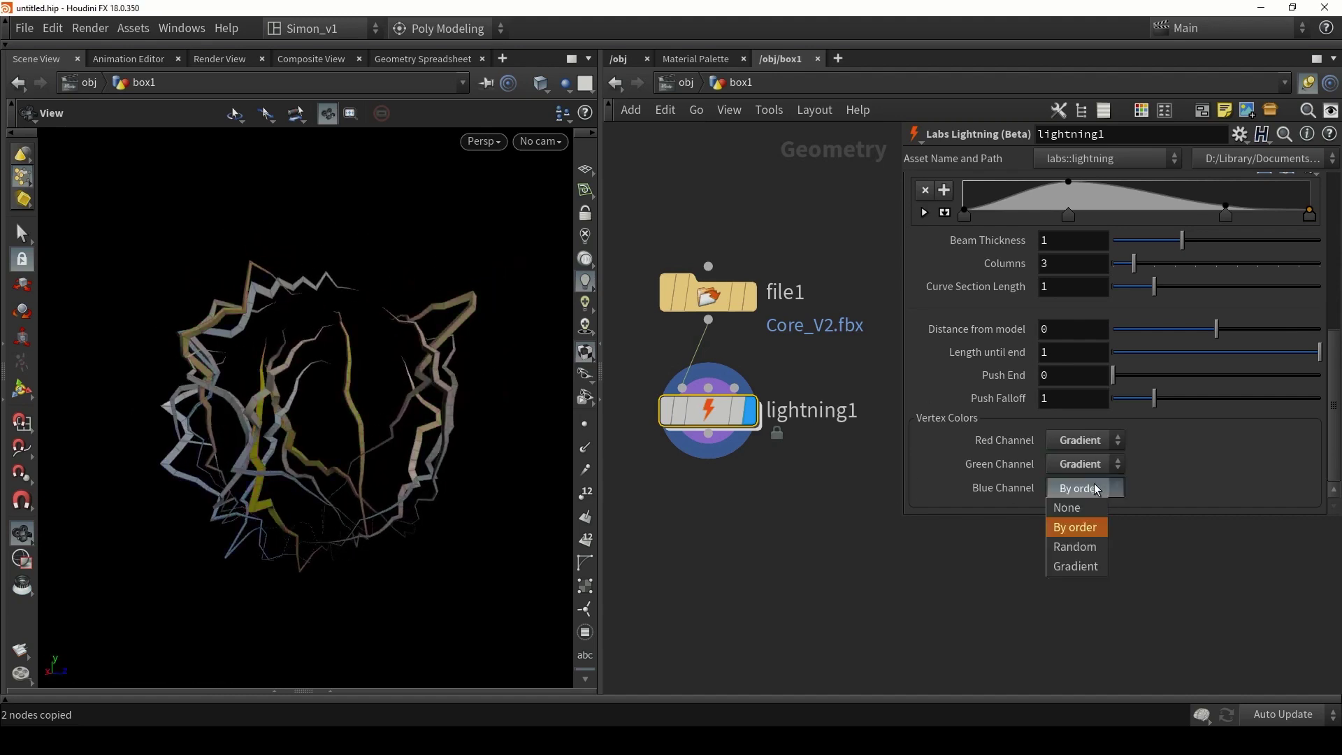
pyautogui.click(1076, 569)
pyautogui.moveTo(329, 378); pyautogui.dragTo(394, 439)
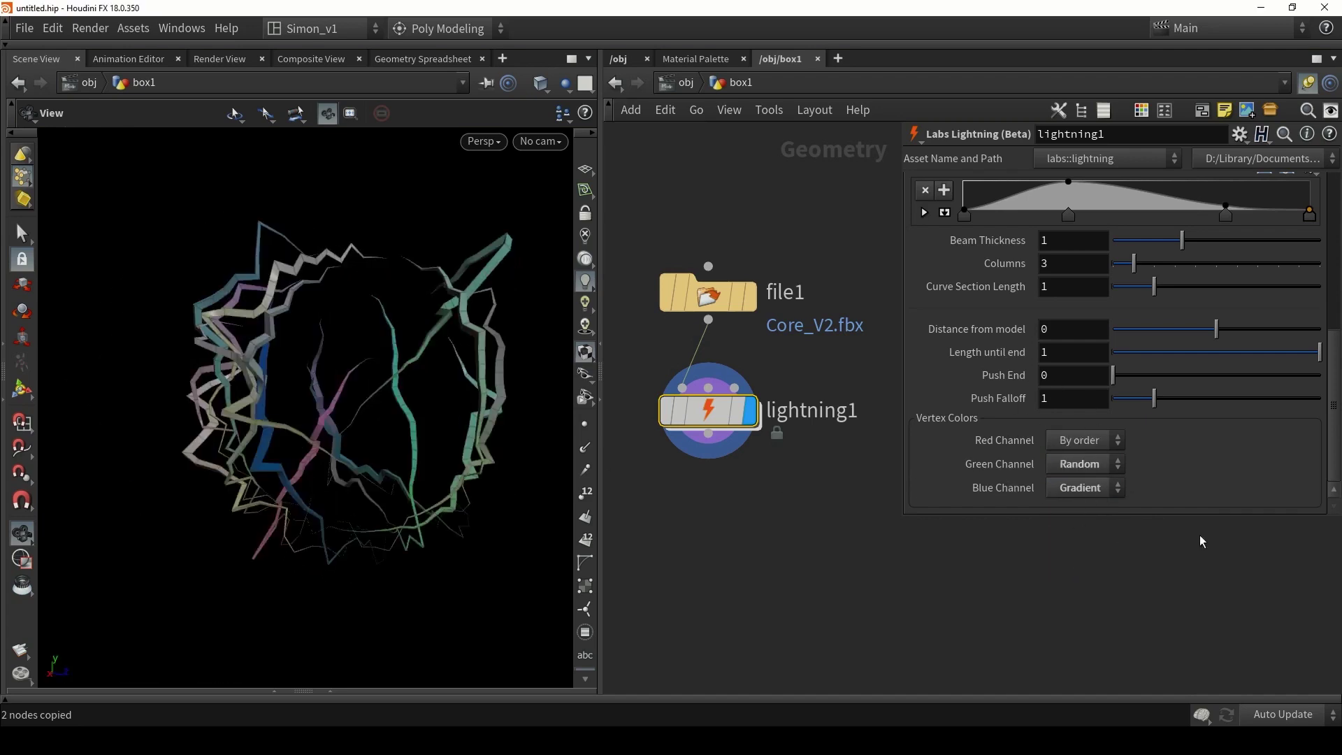
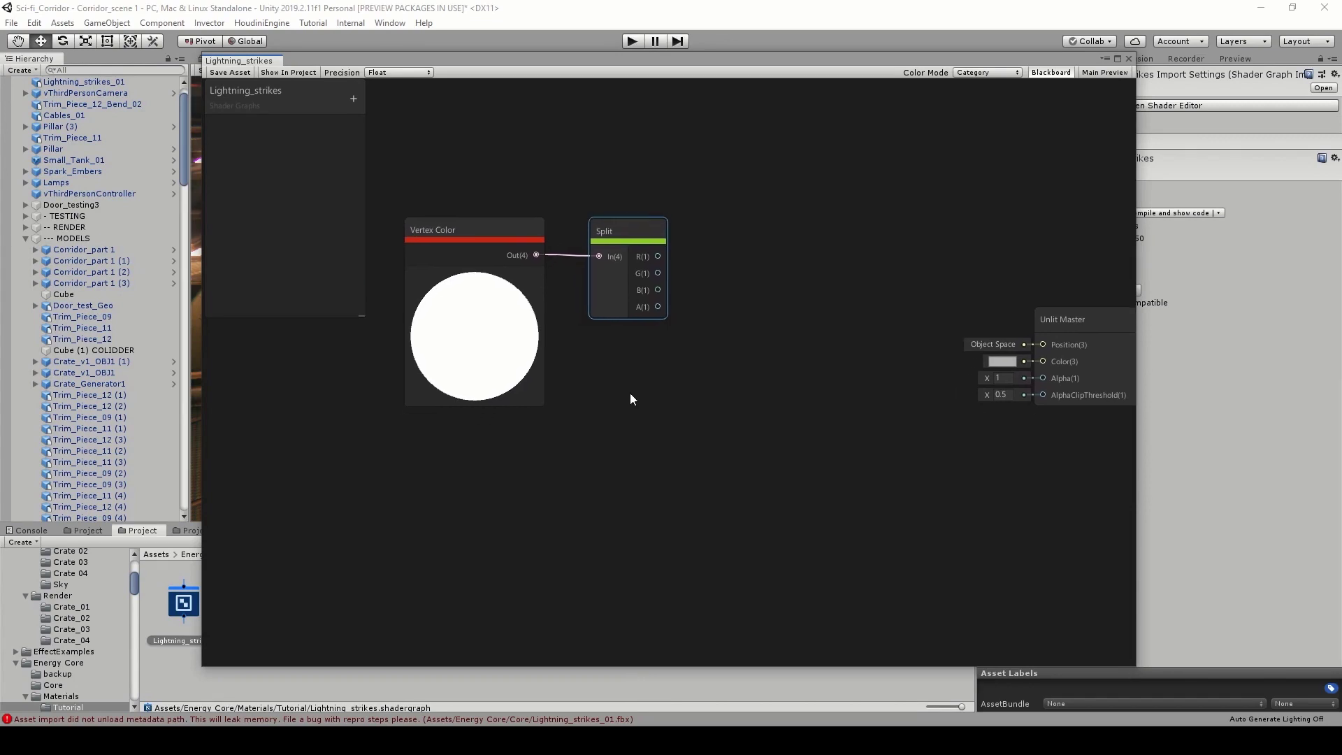
# Switch to Unity's Lightning_strikes shader graph and move the Vertex Color and Split nodes up together.
pyautogui.moveTo(603, 336); pyautogui.dragTo(485, 213)
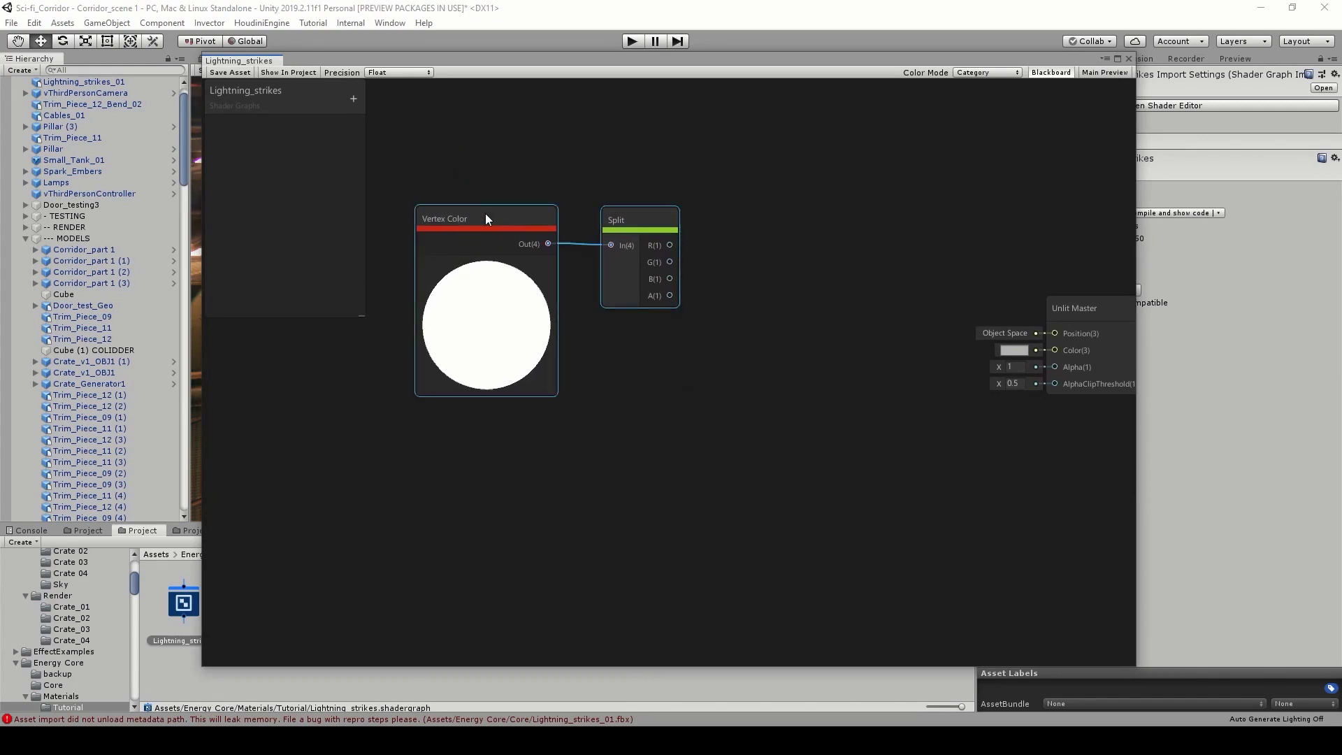
pyautogui.moveTo(493, 303); pyautogui.dragTo(474, 252)
pyautogui.click(391, 425)
pyautogui.moveTo(391, 426); pyautogui.dragTo(454, 394, button='middle')
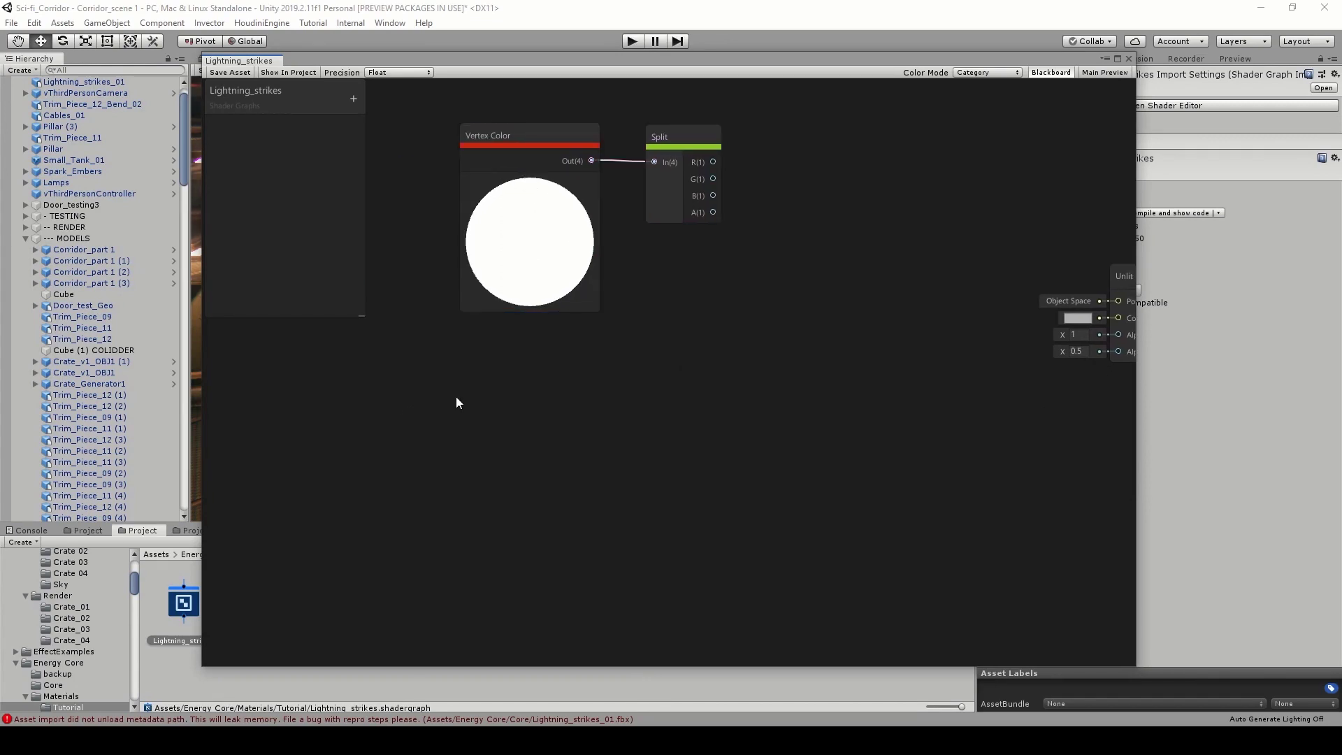
# Add Time and Modulo nodes below the Vertex Color node and connect the Time output to Modulo's A input.
pyautogui.press('space')
pyautogui.write('time')
pyautogui.press('Return')
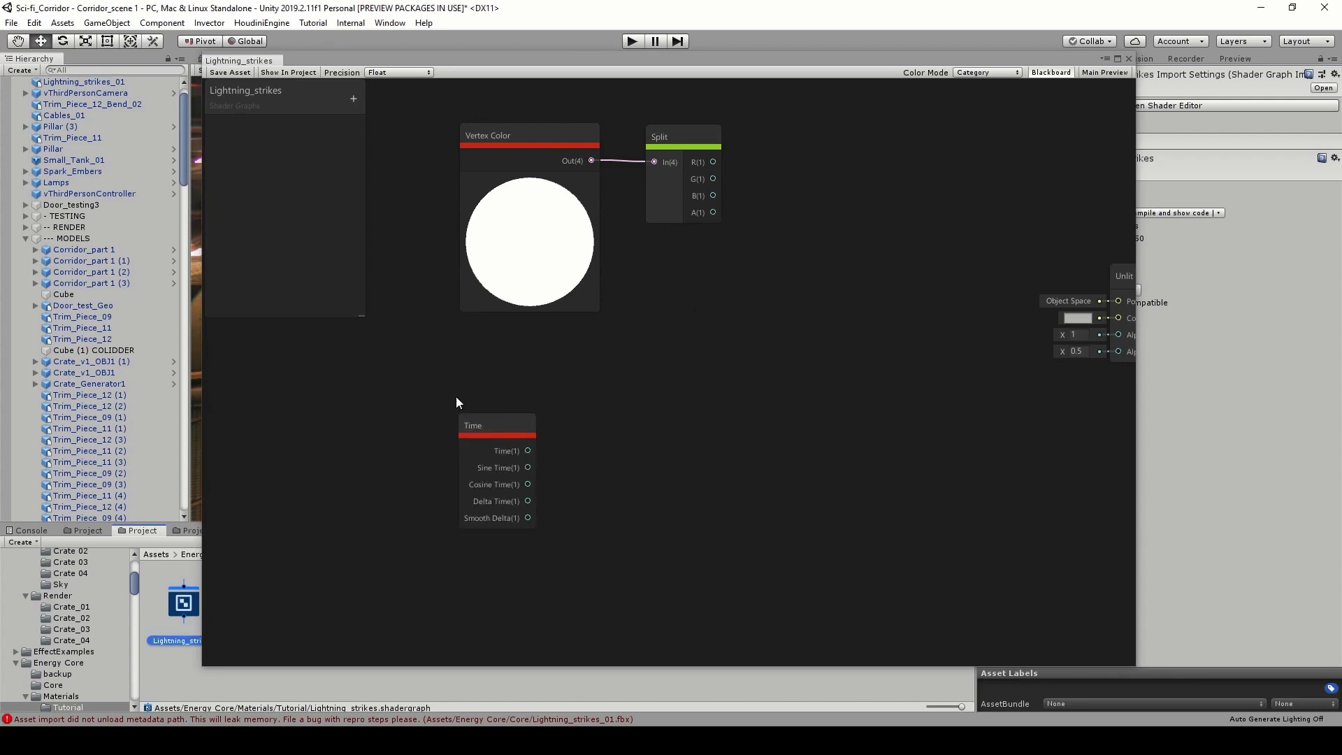
pyautogui.moveTo(485, 425); pyautogui.dragTo(349, 400)
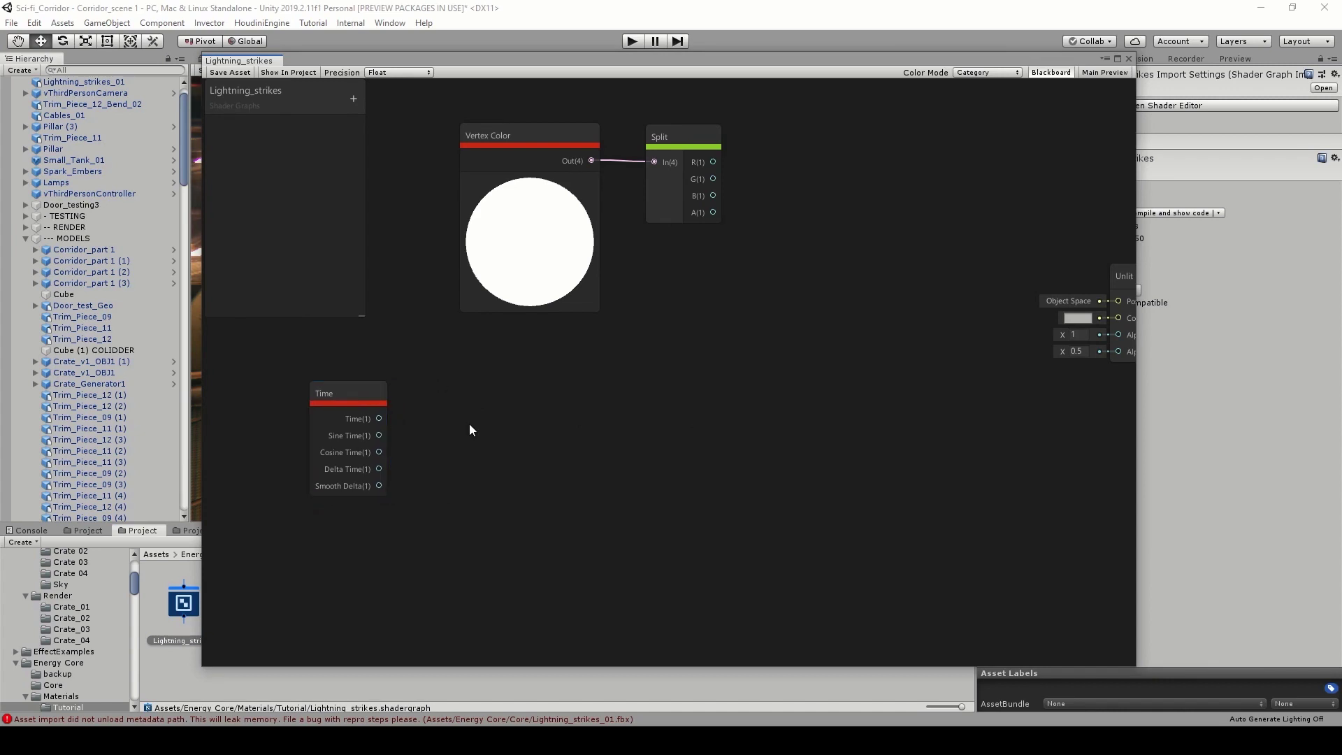
pyautogui.press('space')
pyautogui.write('mo')
pyautogui.press('Return')
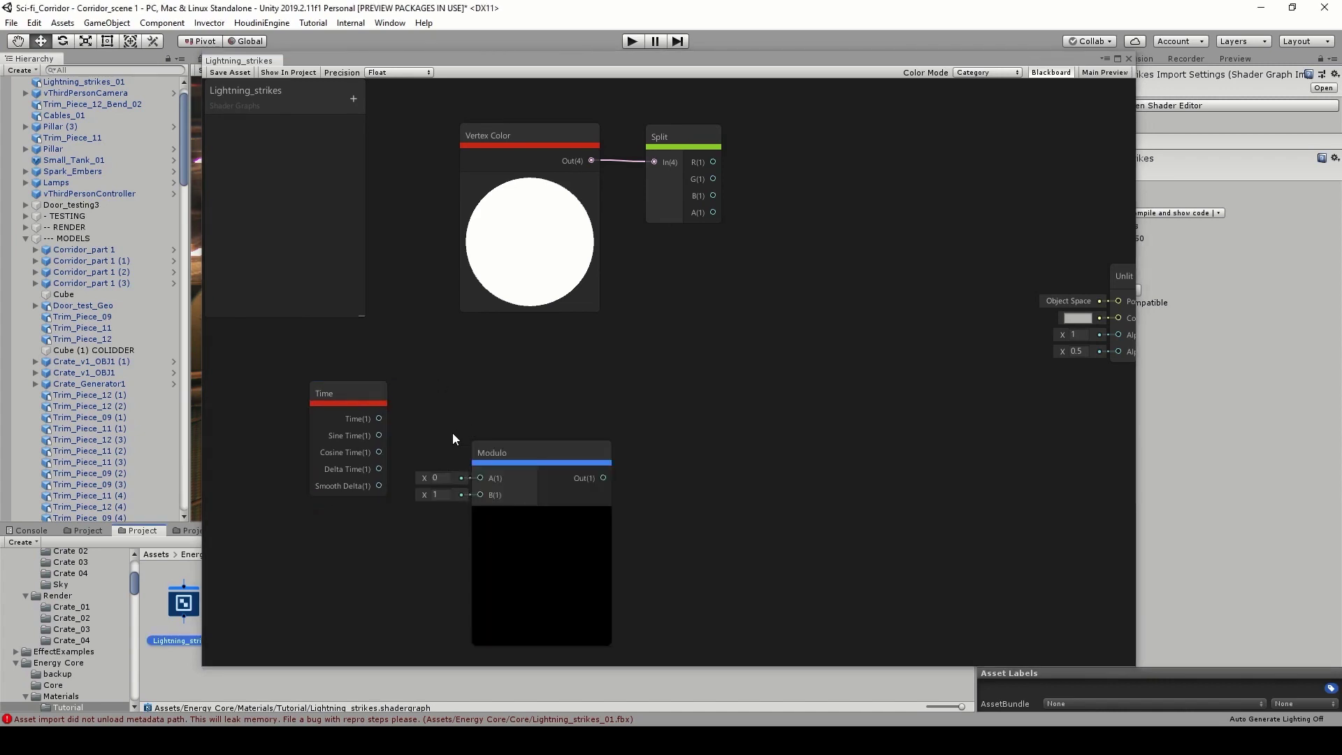
pyautogui.moveTo(378, 418); pyautogui.dragTo(488, 496)
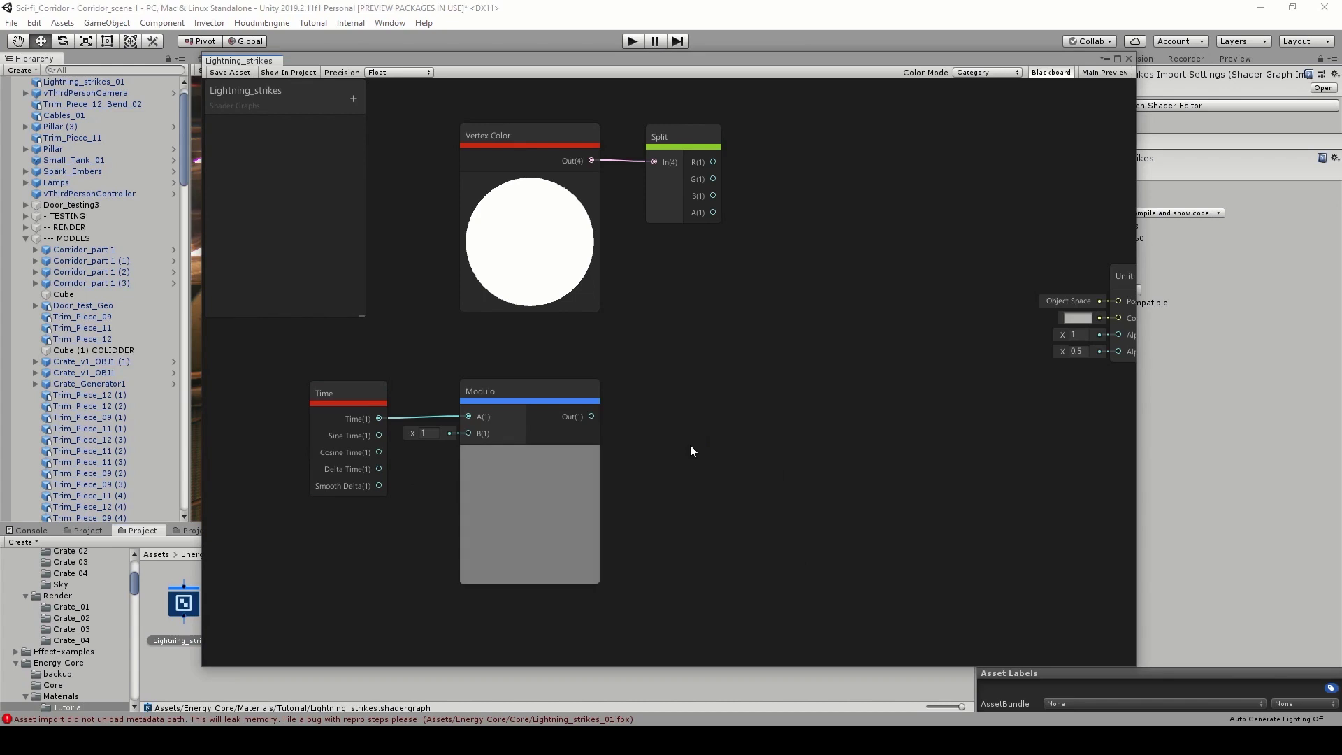
# Add a Multiply node after the Modulo node and connect the Modulo output to its A input.
pyautogui.press('space')
pyautogui.write('mul')
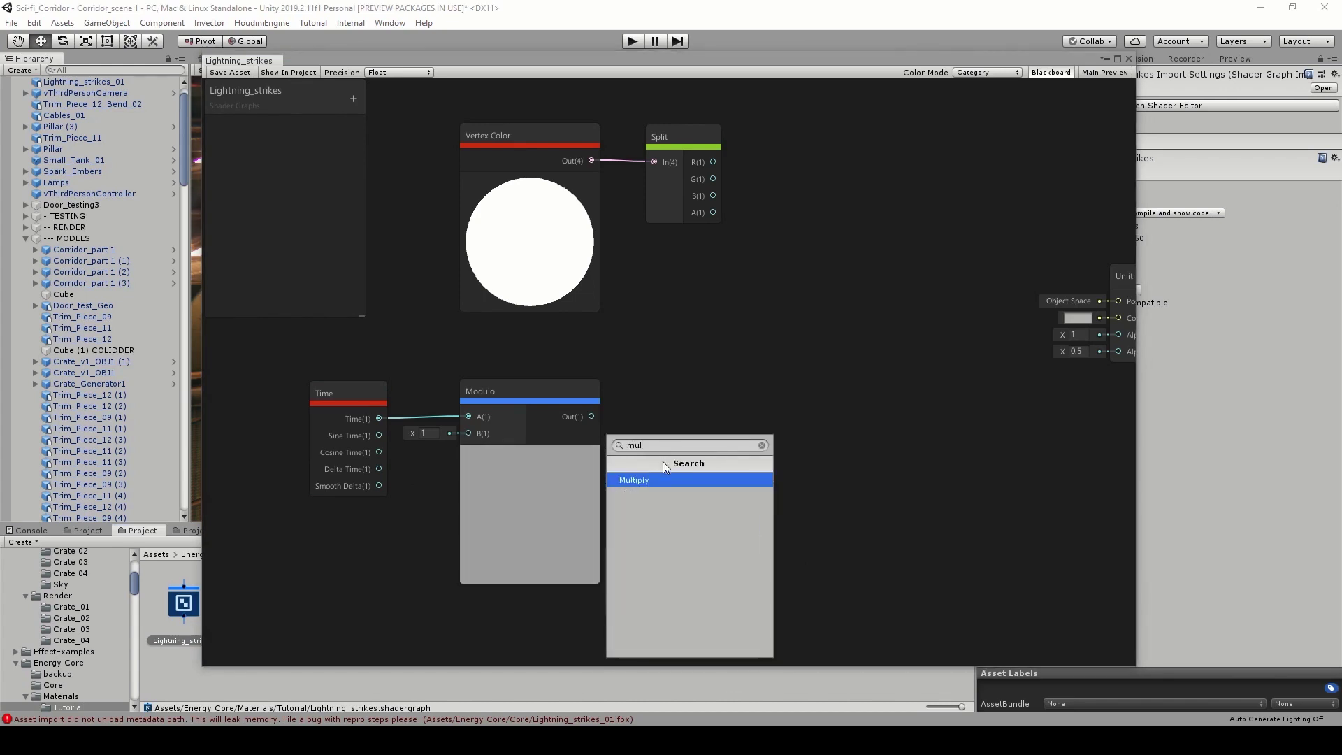
pyautogui.click(656, 481)
pyautogui.moveTo(591, 416); pyautogui.dragTo(701, 485)
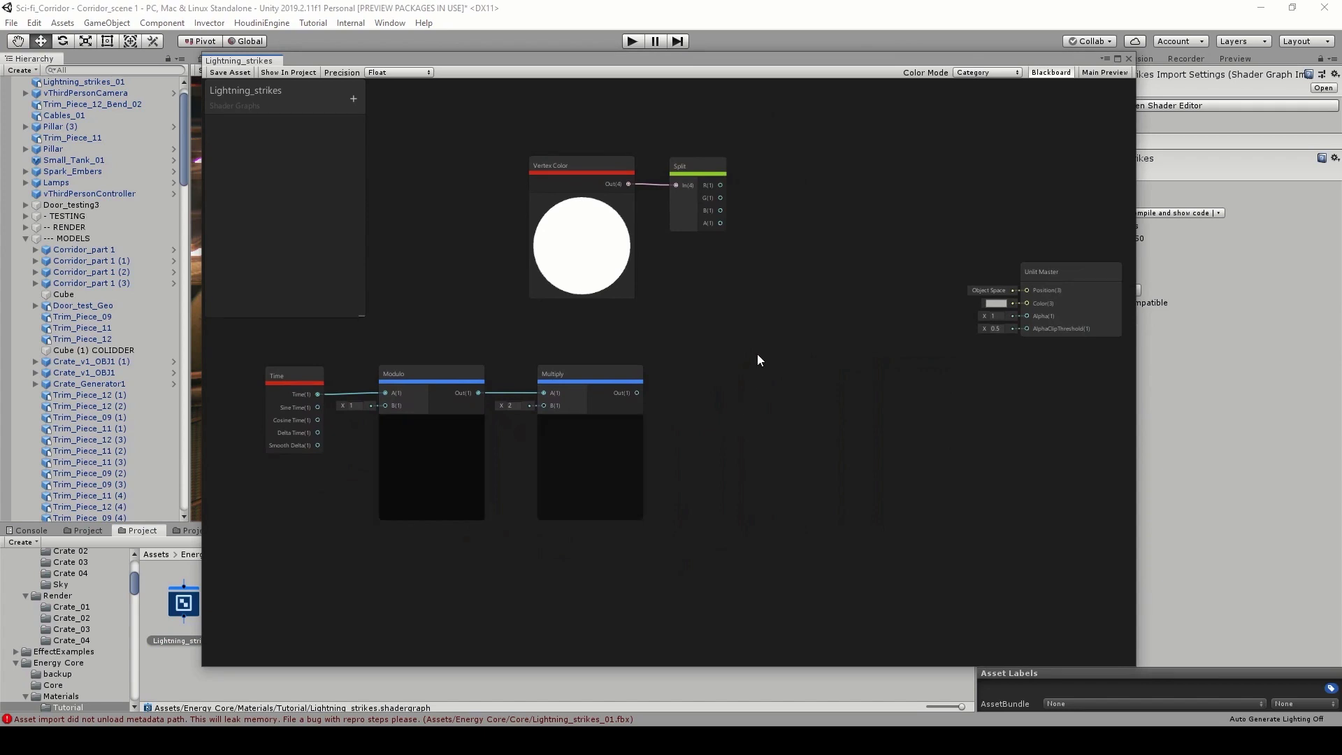
# Add a Step node and place it between the Split node and the Unlit Master.
pyautogui.press('space')
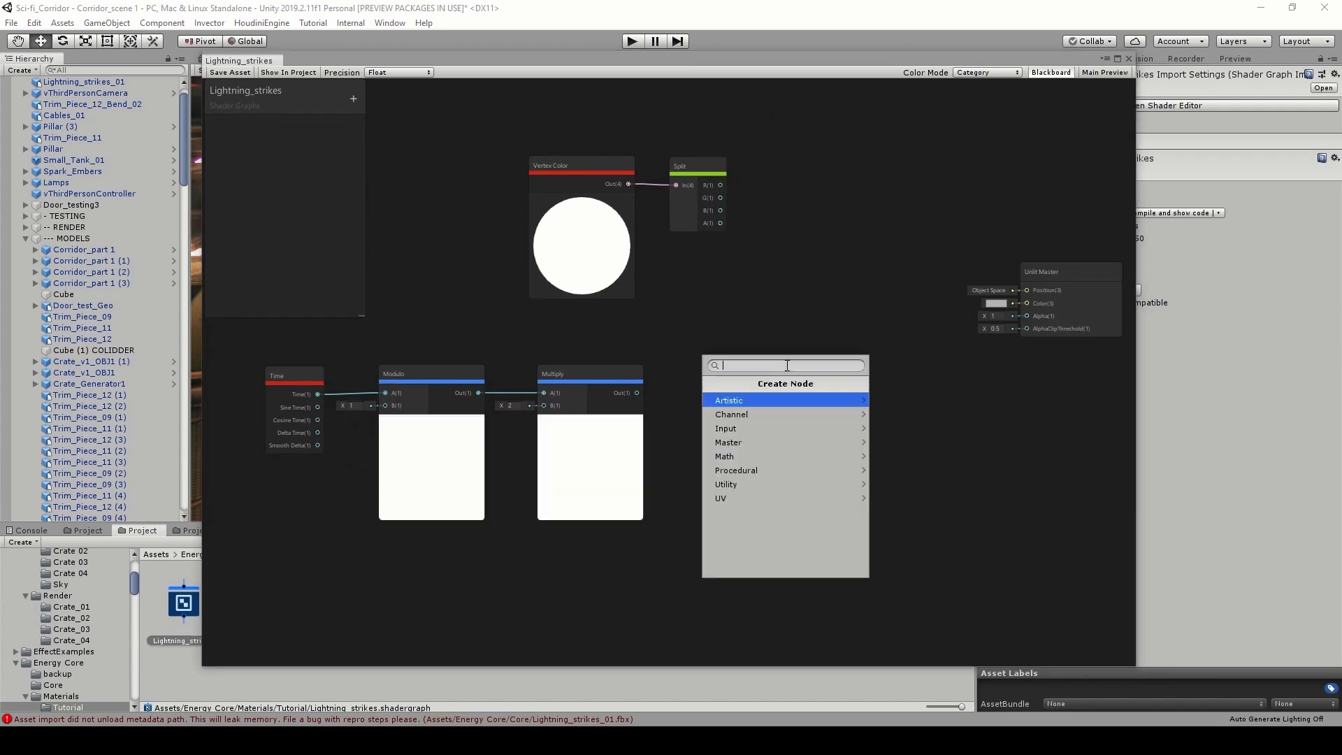
pyautogui.write('step')
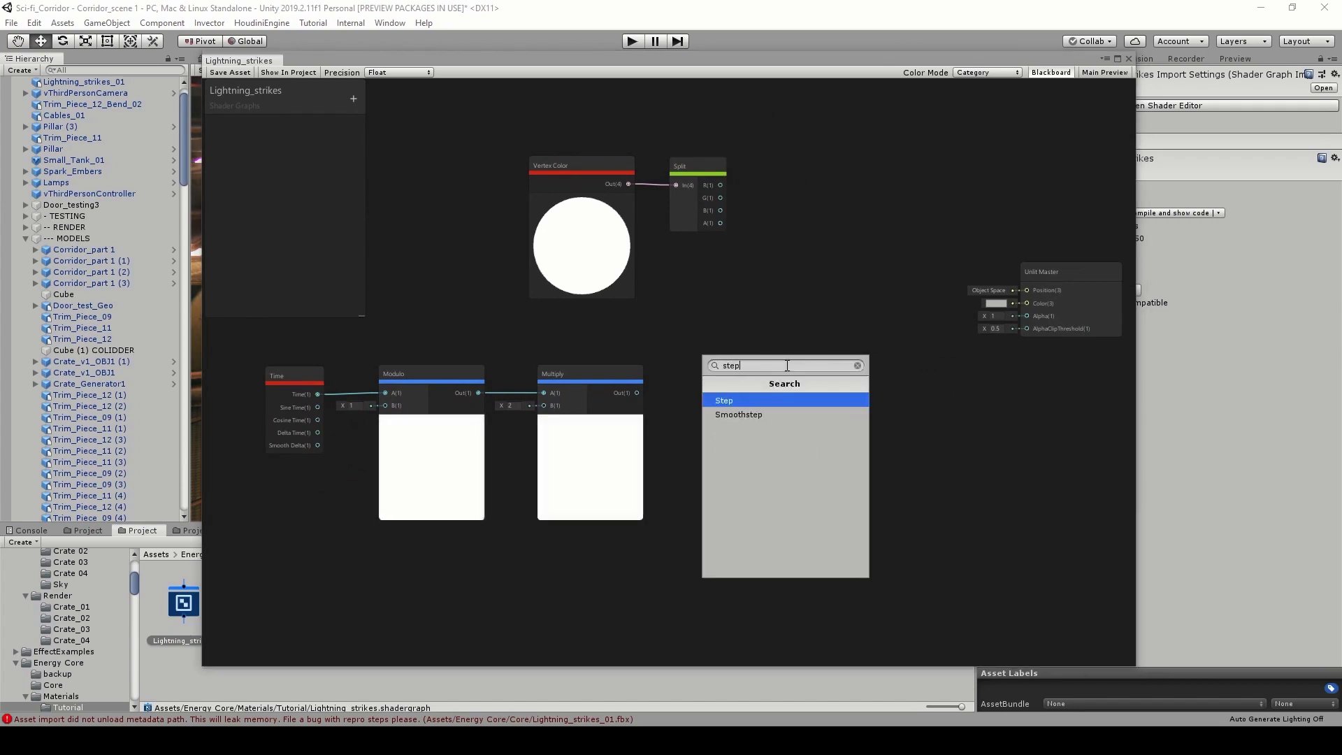
pyautogui.press('Return')
pyautogui.moveTo(824, 472); pyautogui.dragTo(869, 360)
pyautogui.moveTo(792, 330); pyautogui.dragTo(765, 374, button='middle')
pyautogui.scroll(1, 765, 368)
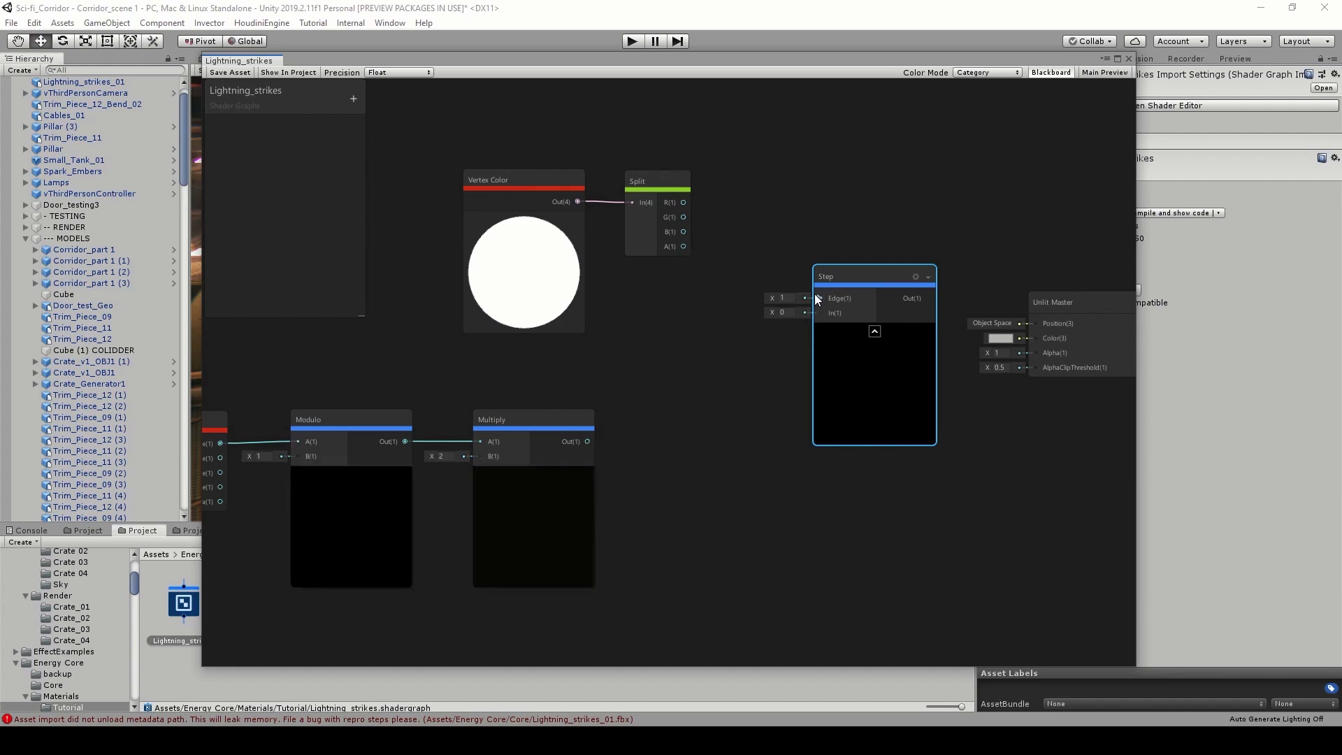
# Connect Split's R output to the Step node's Edge input and the Multiply output to its In input.
pyautogui.moveTo(817, 296); pyautogui.dragTo(685, 200)
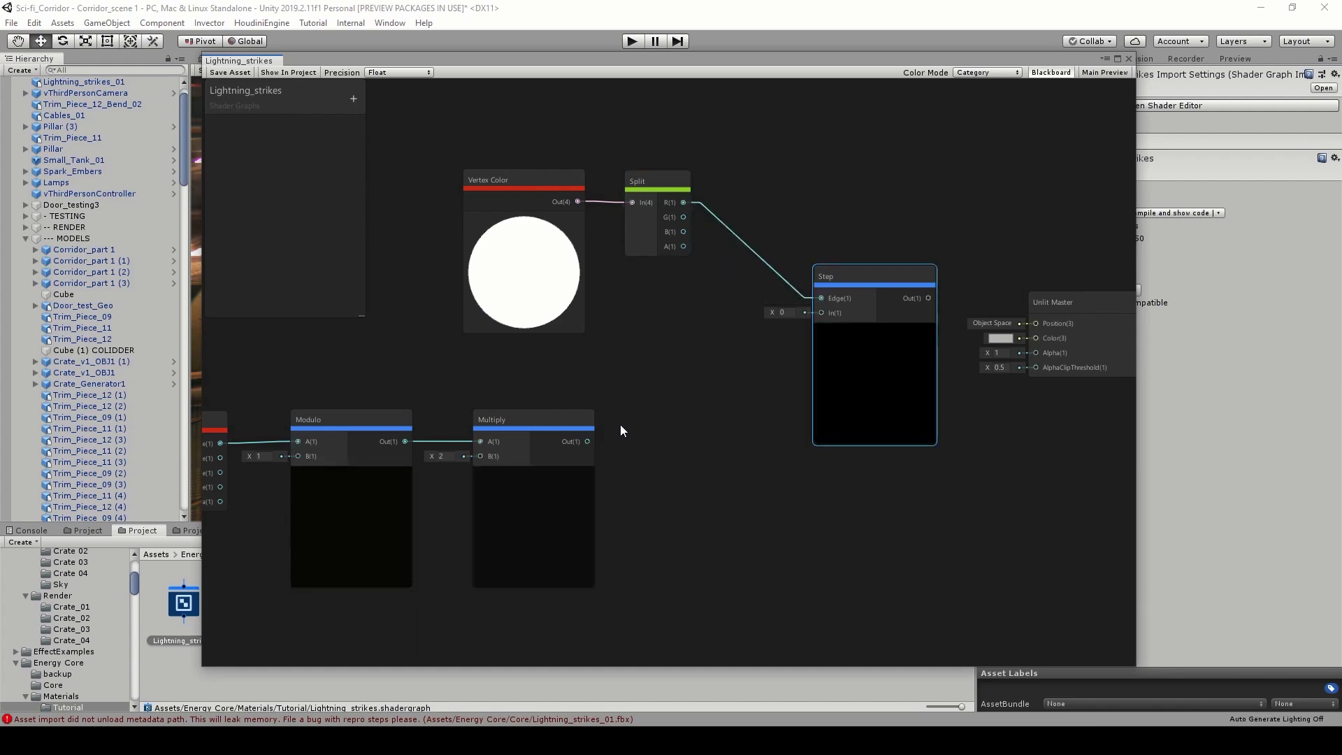
pyautogui.moveTo(590, 440); pyautogui.dragTo(821, 313)
pyautogui.moveTo(877, 399); pyautogui.dragTo(846, 367)
# Duplicate the Step node, place the copy below the original and connect Split's R output to its Edge input.
pyautogui.scroll(-3, 909, 418)
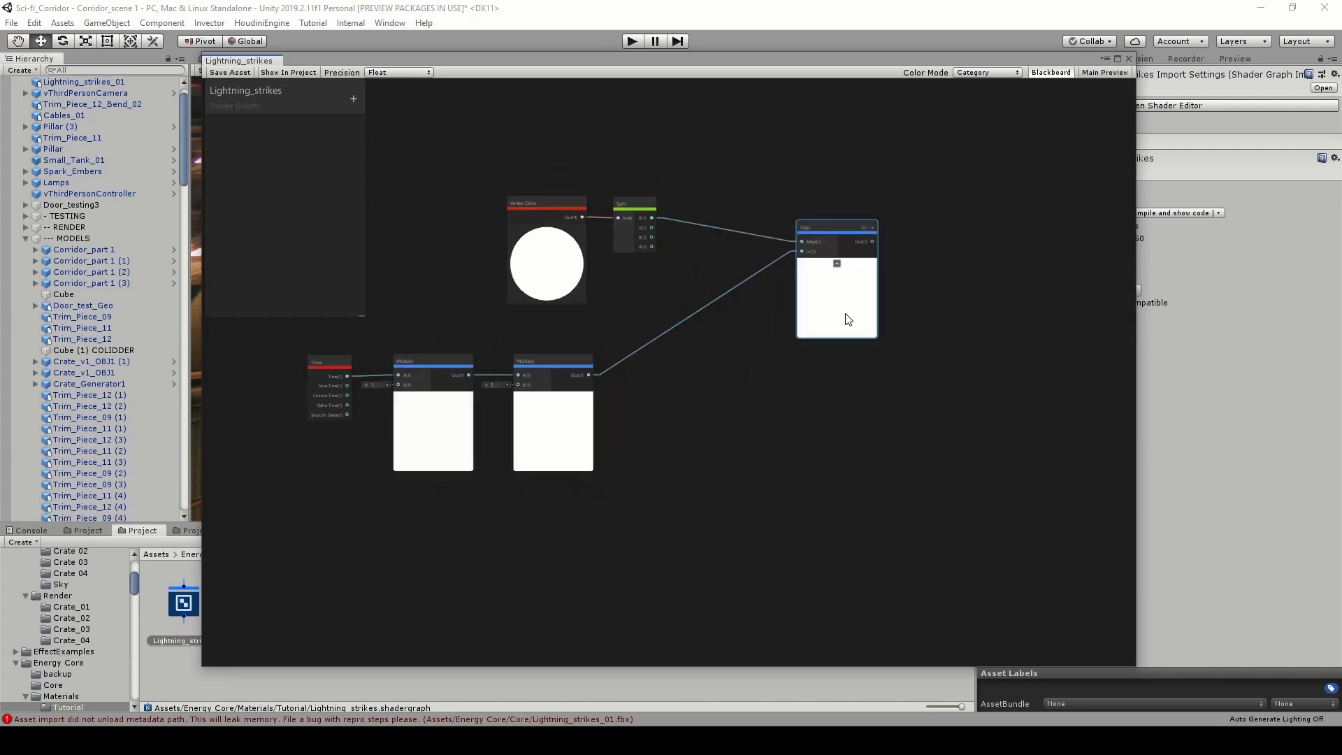
pyautogui.scroll(1, 836, 304)
pyautogui.hotkey('ctrl', 'd')
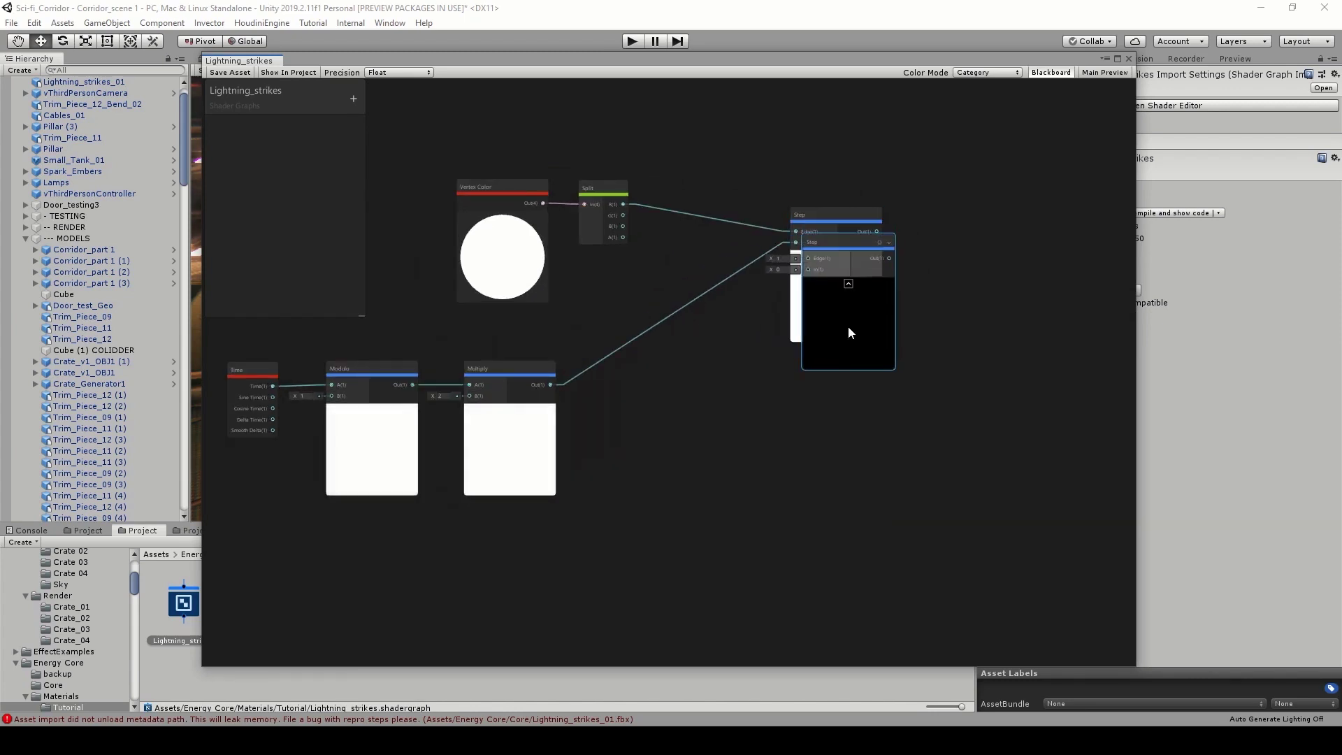
pyautogui.moveTo(848, 325); pyautogui.dragTo(840, 438)
pyautogui.scroll(1, 733, 404)
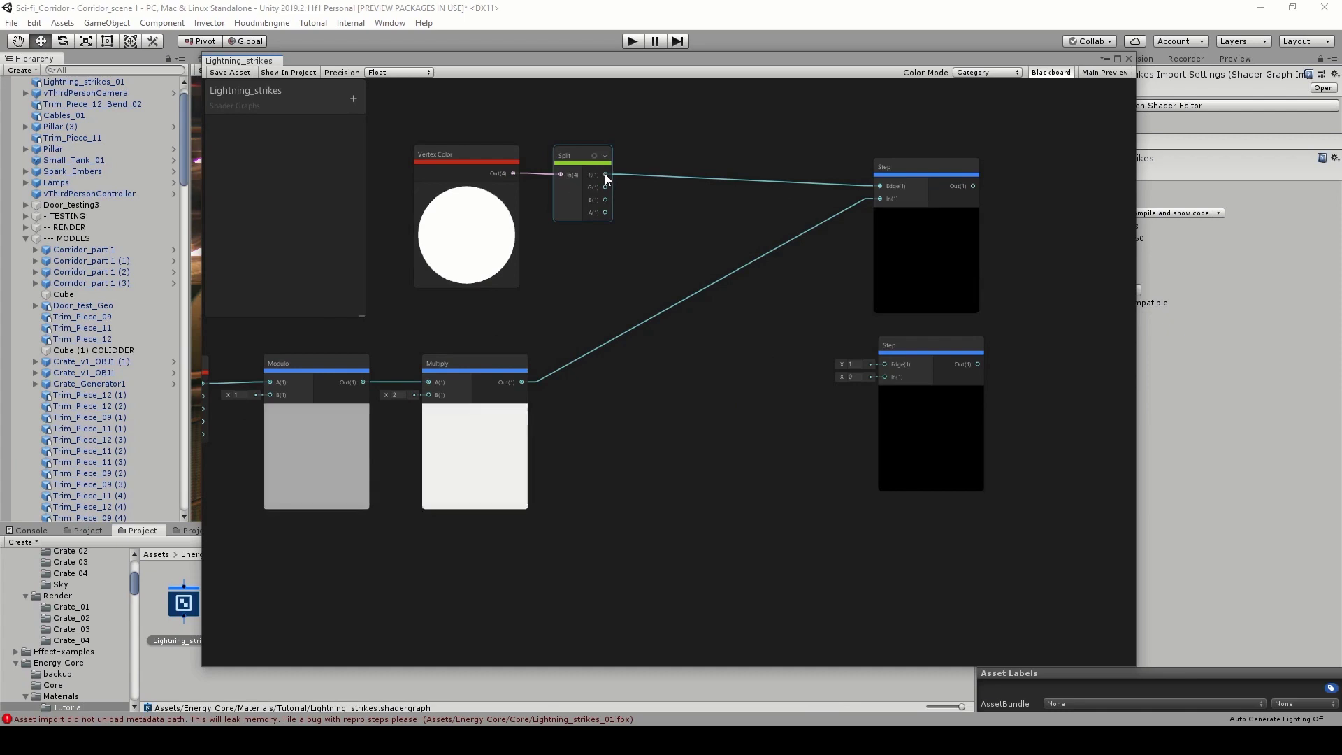
pyautogui.moveTo(605, 174); pyautogui.dragTo(885, 364)
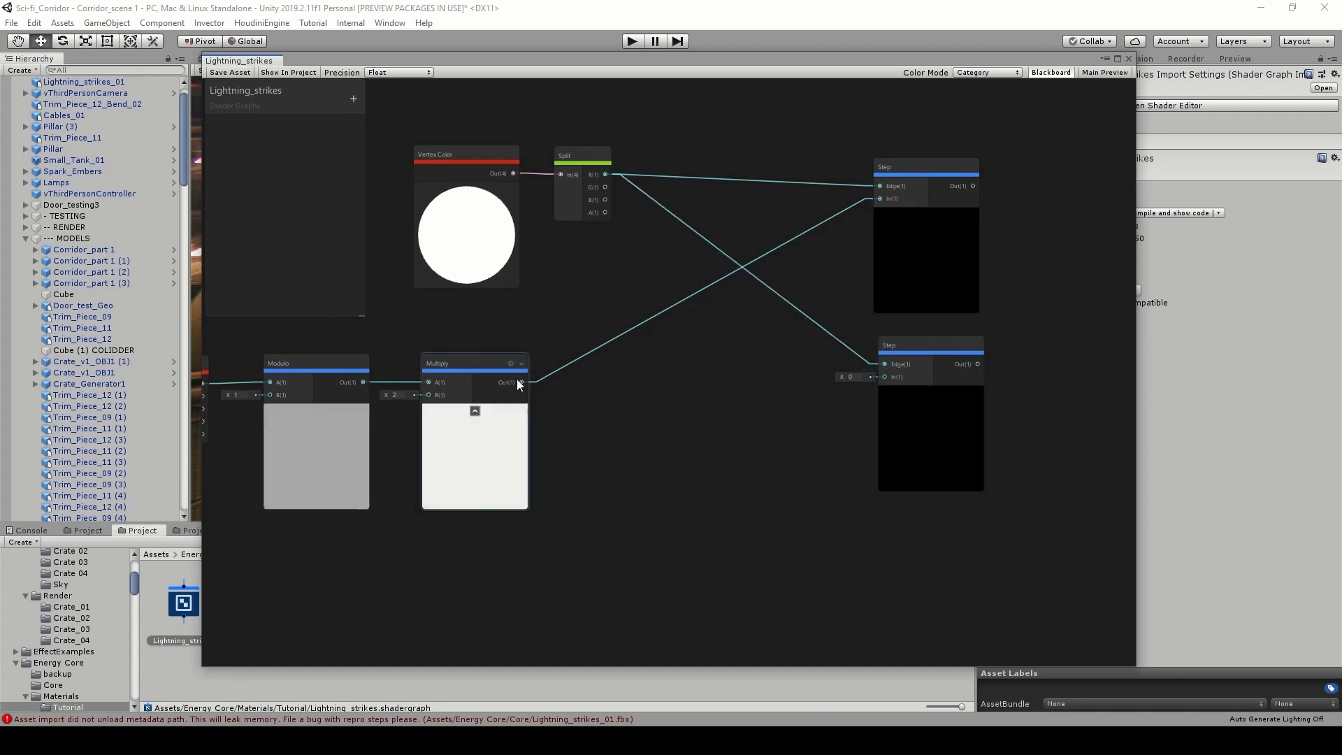
# Add a Subtract node between Multiply and the lower Step node and connect the Multiply output to its A input.
pyautogui.press('space')
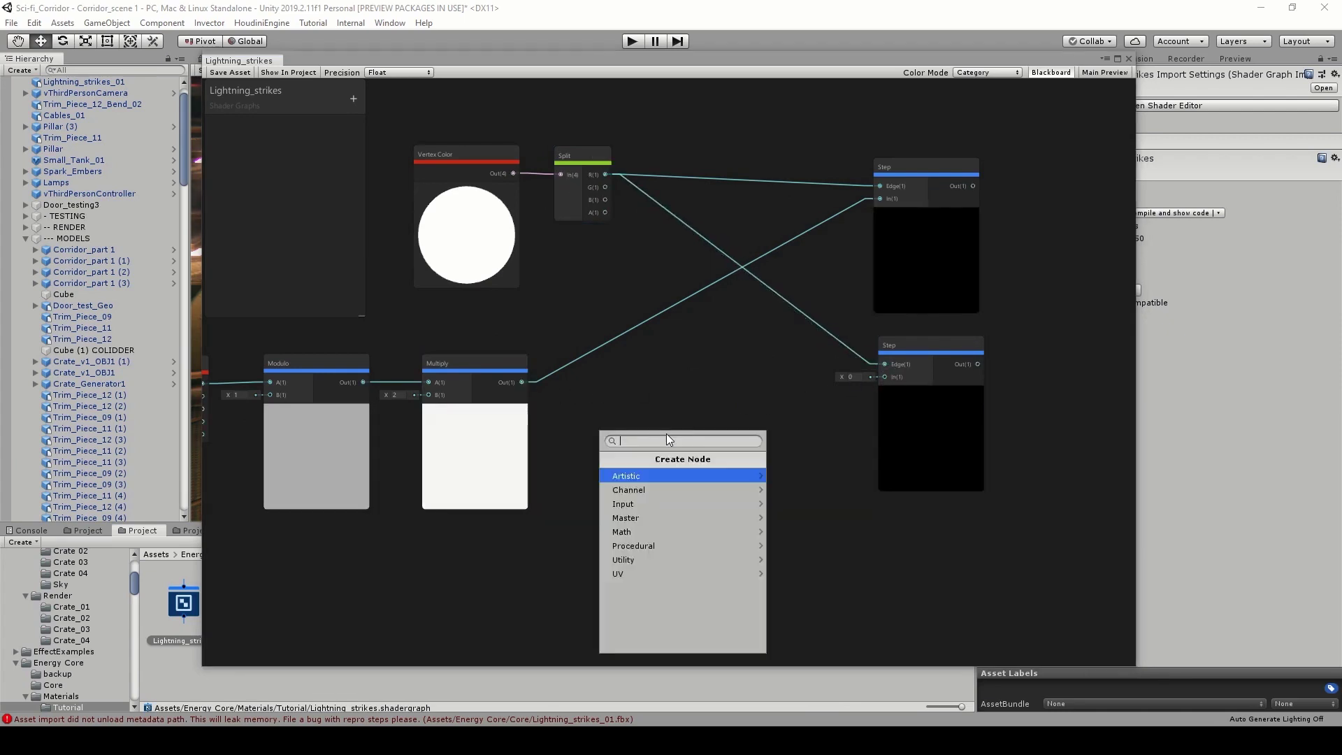
pyautogui.write('subtract')
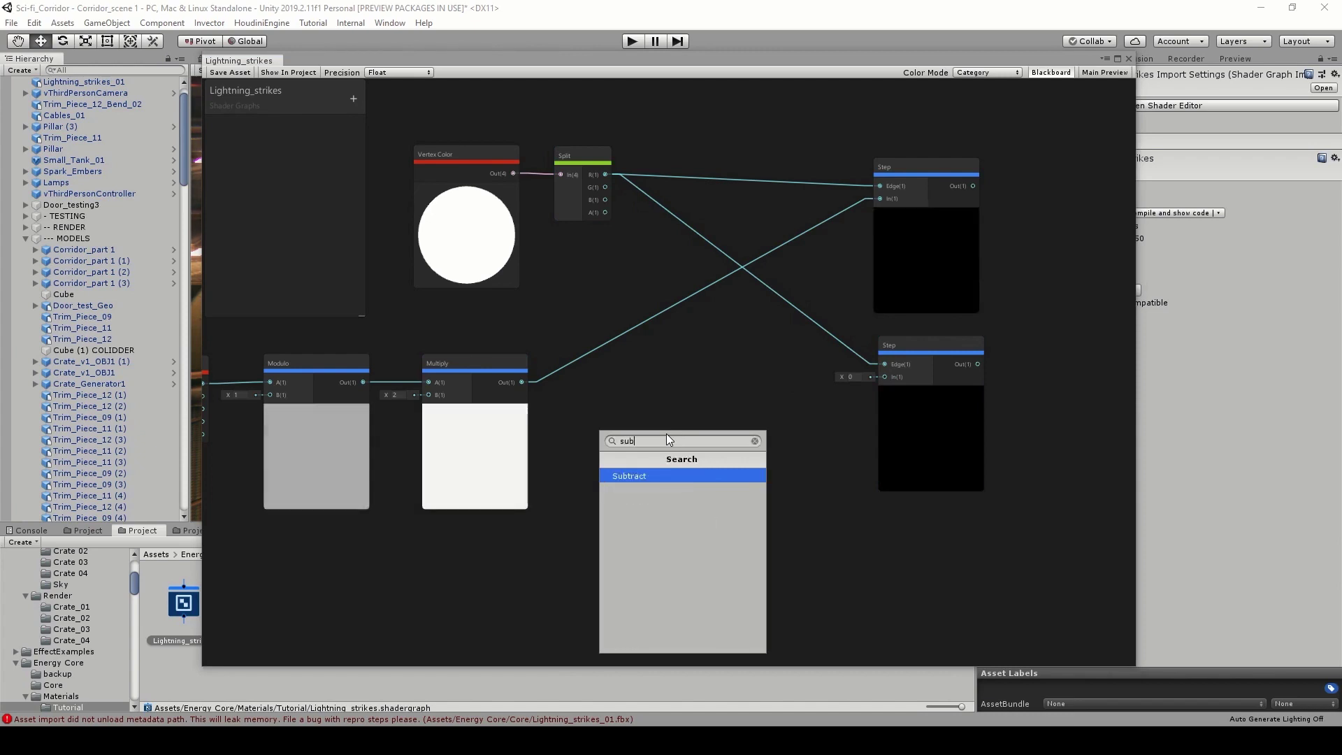
pyautogui.click(633, 481)
pyautogui.moveTo(710, 548); pyautogui.dragTo(659, 472)
pyautogui.scroll(2, 521, 385)
pyautogui.moveTo(515, 384); pyautogui.dragTo(706, 409)
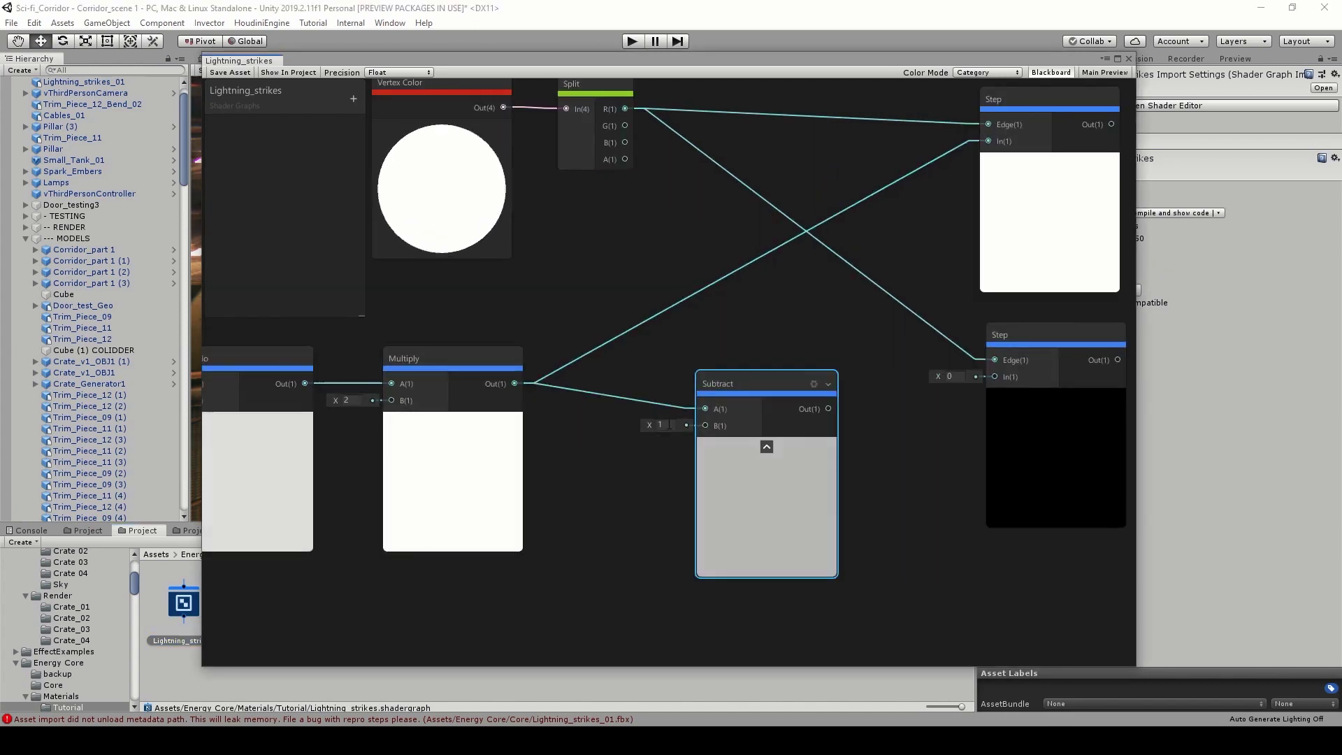
# Set the Subtract node's B value to 0.01 and connect its output to the lower Step node's In input.
pyautogui.click(664, 425)
pyautogui.write('0.01')
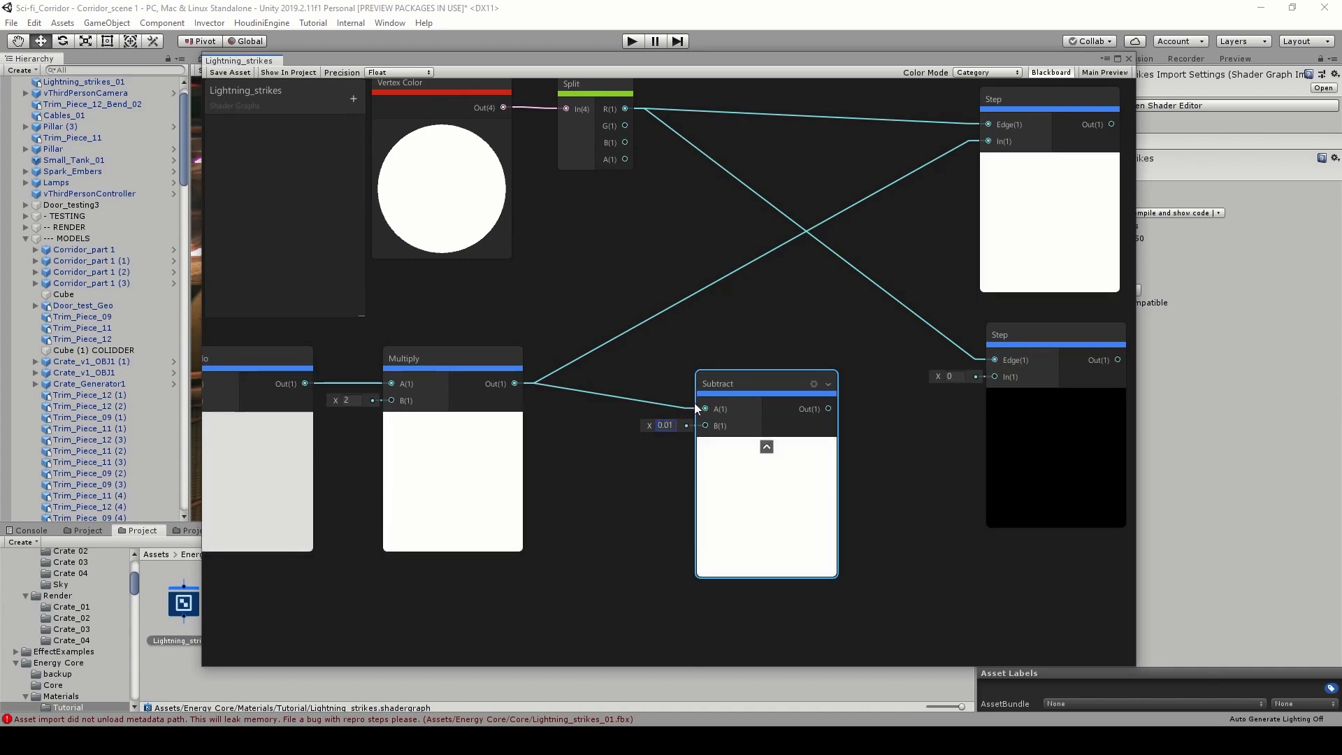
pyautogui.moveTo(846, 428); pyautogui.dragTo(657, 430, button='middle')
pyautogui.moveTo(640, 405); pyautogui.dragTo(804, 372)
pyautogui.moveTo(626, 505); pyautogui.dragTo(606, 486)
# Add a second Subtract node after the Step nodes, connecting the upper Step output to A and the lower one to B.
pyautogui.moveTo(718, 455); pyautogui.dragTo(513, 434, button='middle')
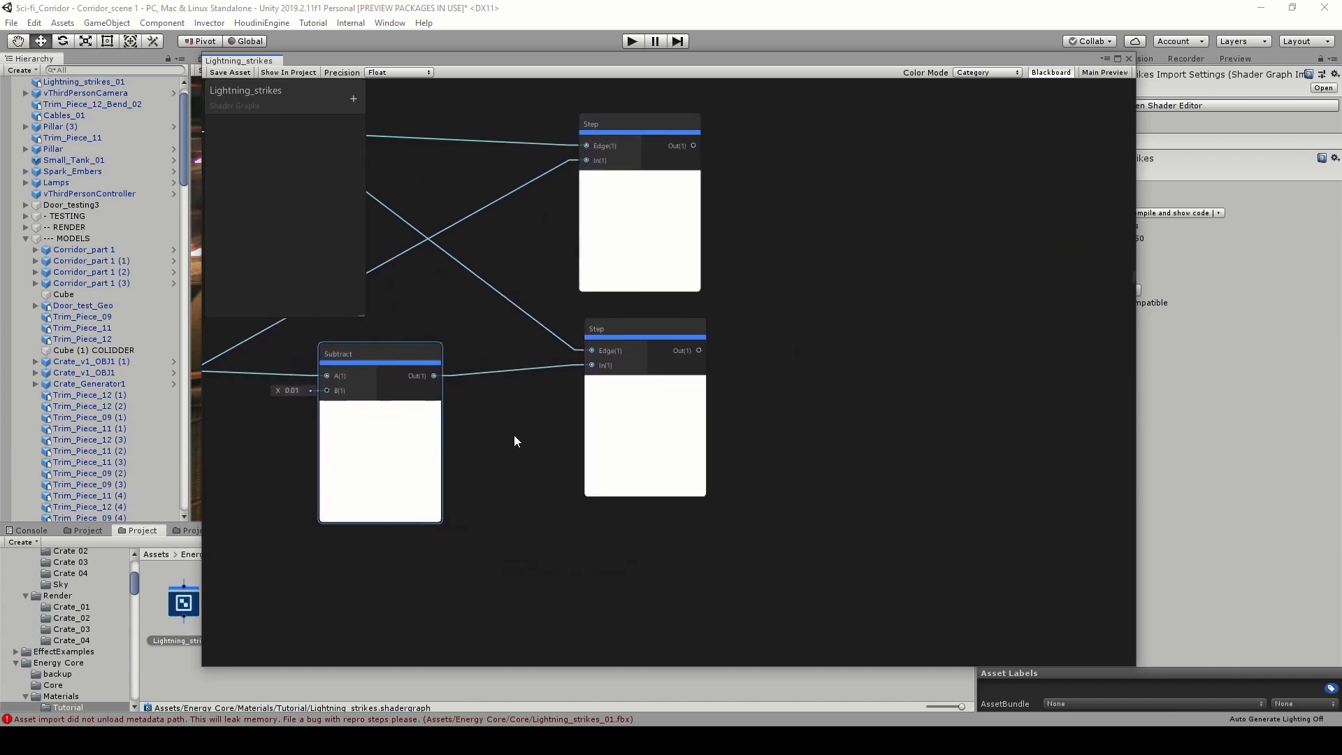
pyautogui.scroll(-2, 553, 399)
pyautogui.press('space')
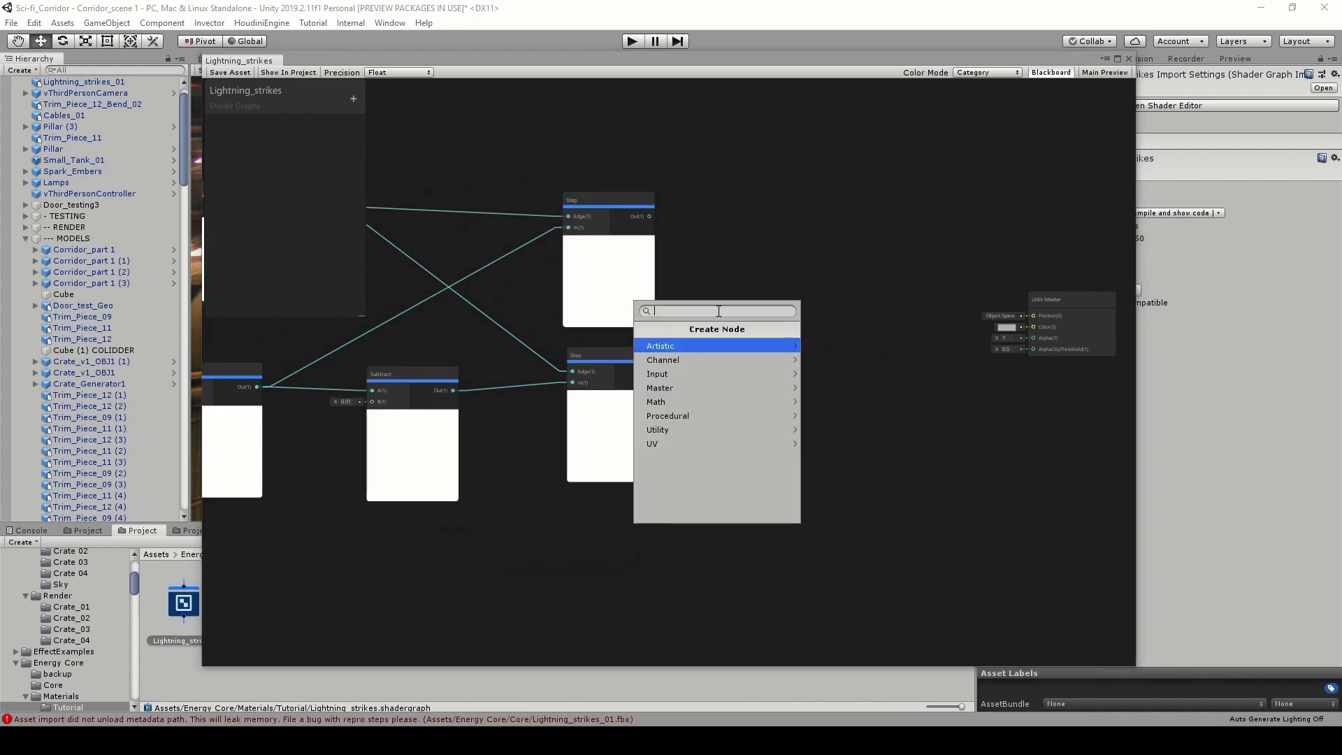
pyautogui.write('sub')
pyautogui.press('Return')
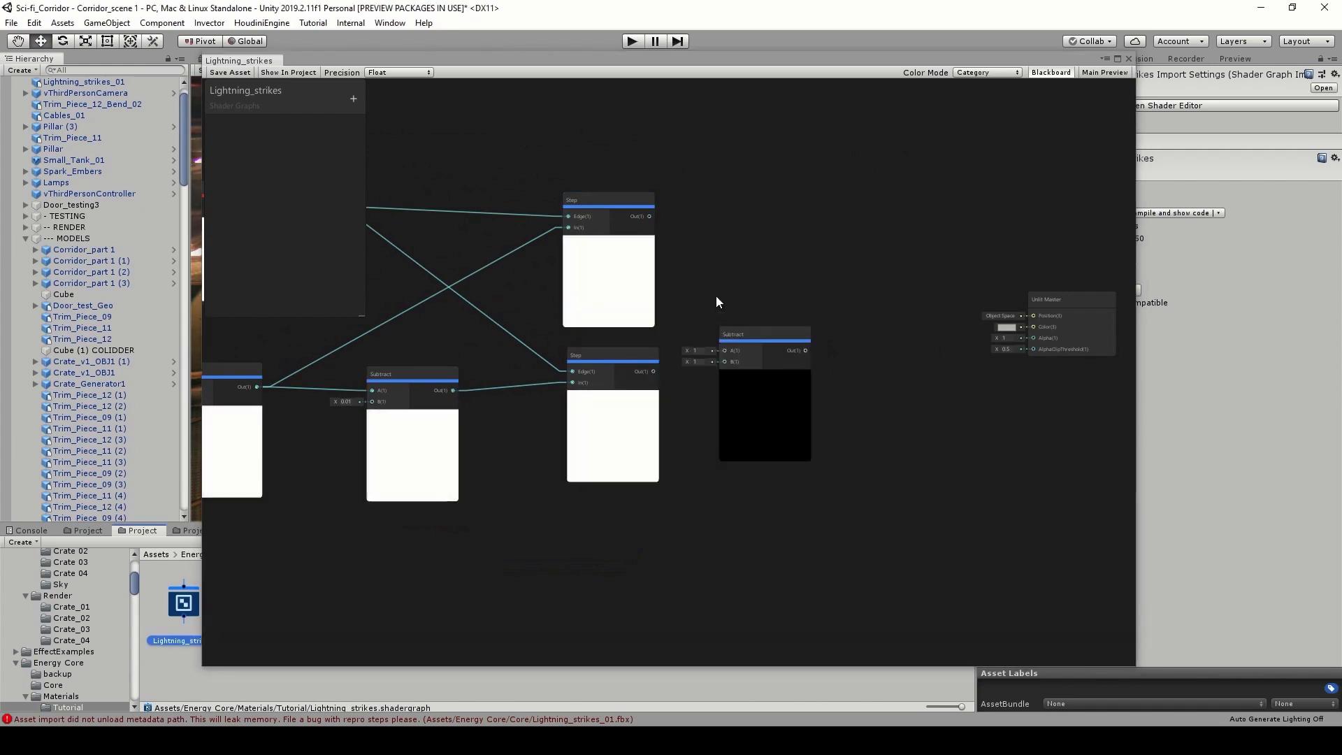
pyautogui.scroll(3, 699, 280)
pyautogui.moveTo(628, 191); pyautogui.dragTo(635, 426)
pyautogui.moveTo(814, 509); pyautogui.dragTo(811, 443)
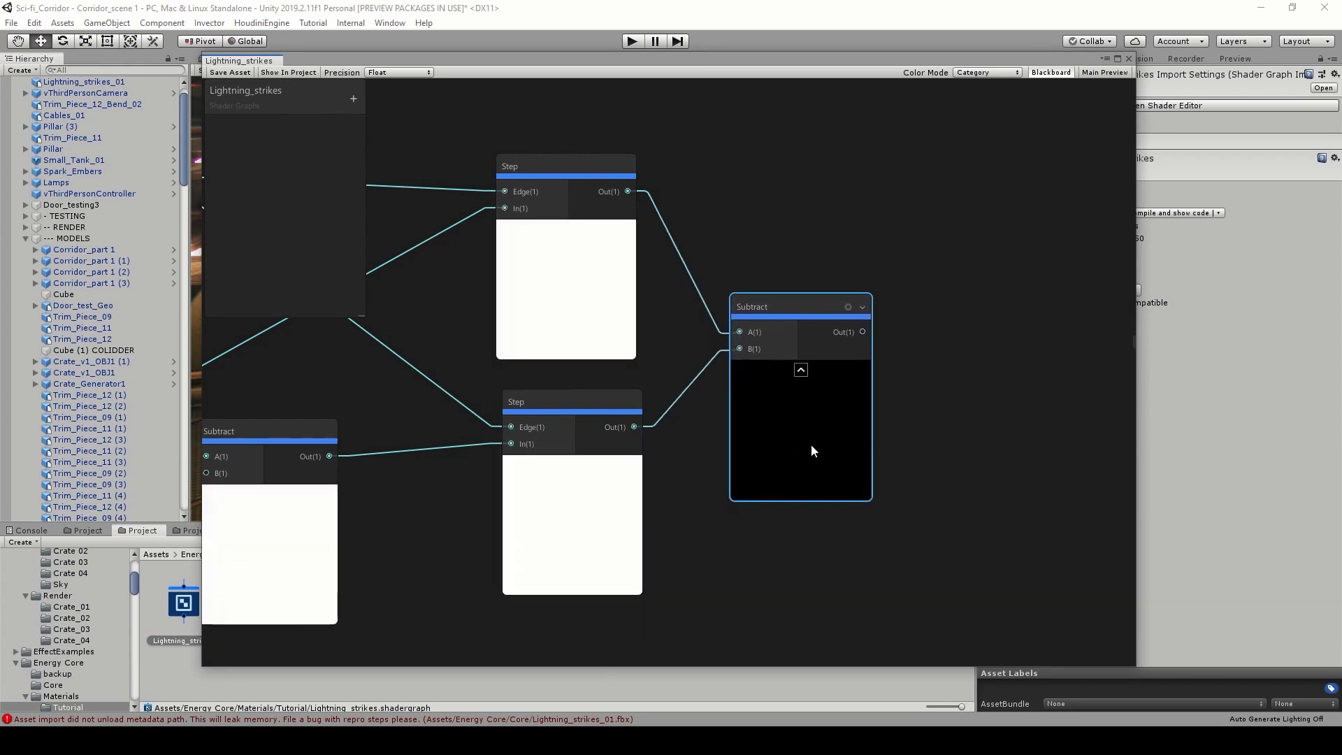
# Connect the final Subtract output to the Unlit Master's Position input and save the shader graph asset.
pyautogui.moveTo(958, 422); pyautogui.dragTo(737, 418, button='middle')
pyautogui.scroll(-1, 737, 418)
pyautogui.scroll(1, 664, 342)
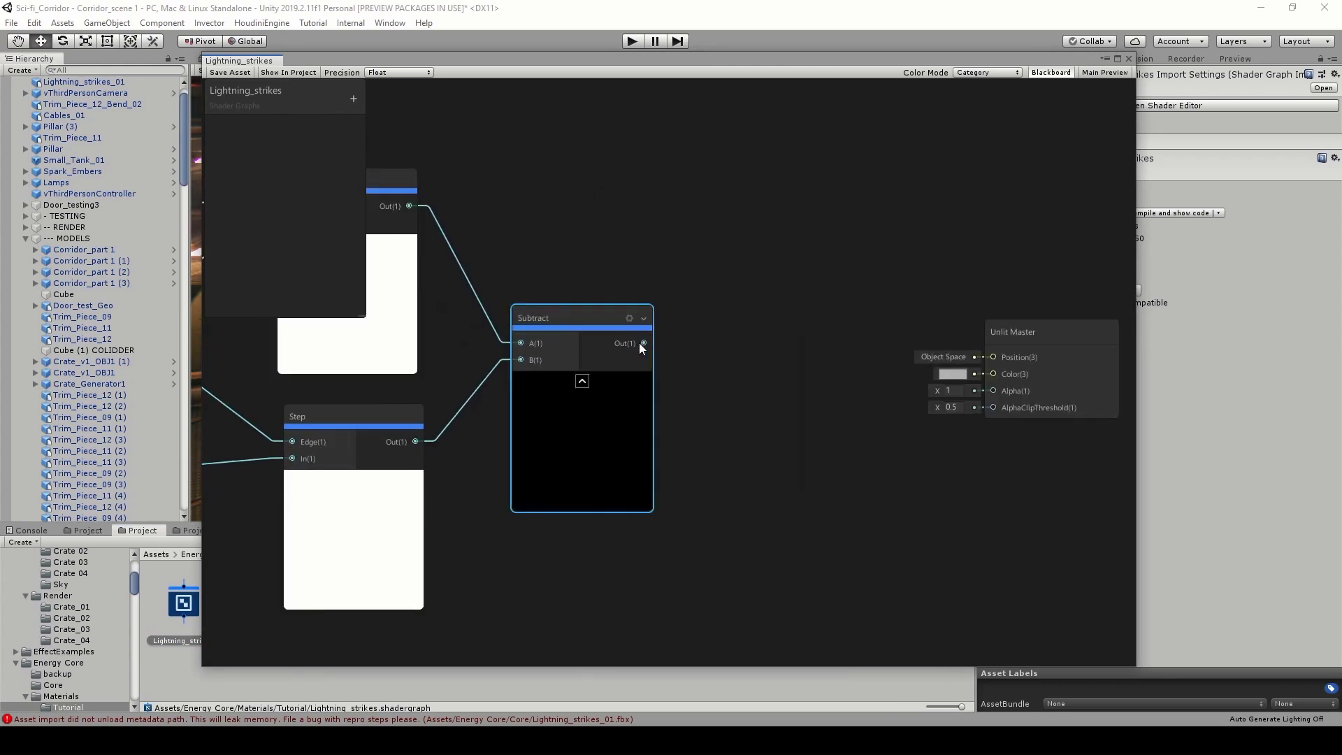
pyautogui.moveTo(643, 342); pyautogui.dragTo(991, 358)
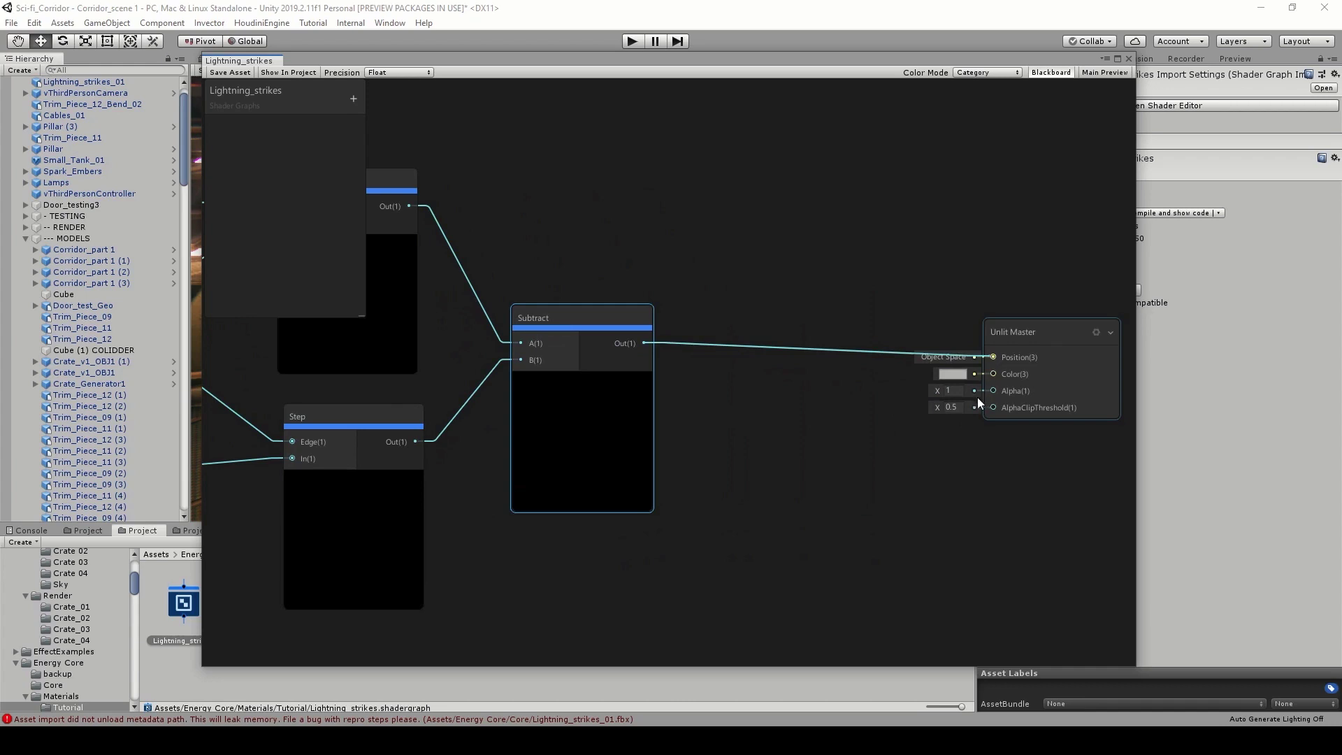
pyautogui.press('a')
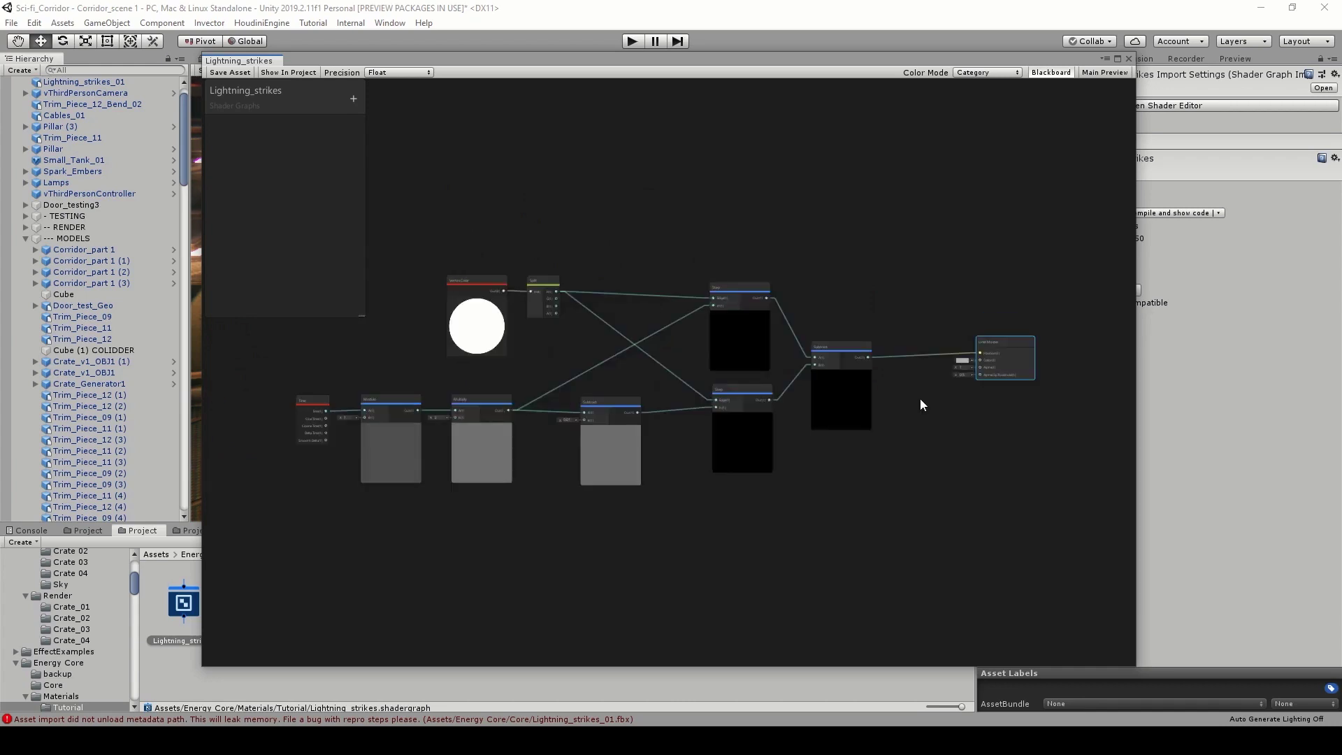
pyautogui.click(229, 72)
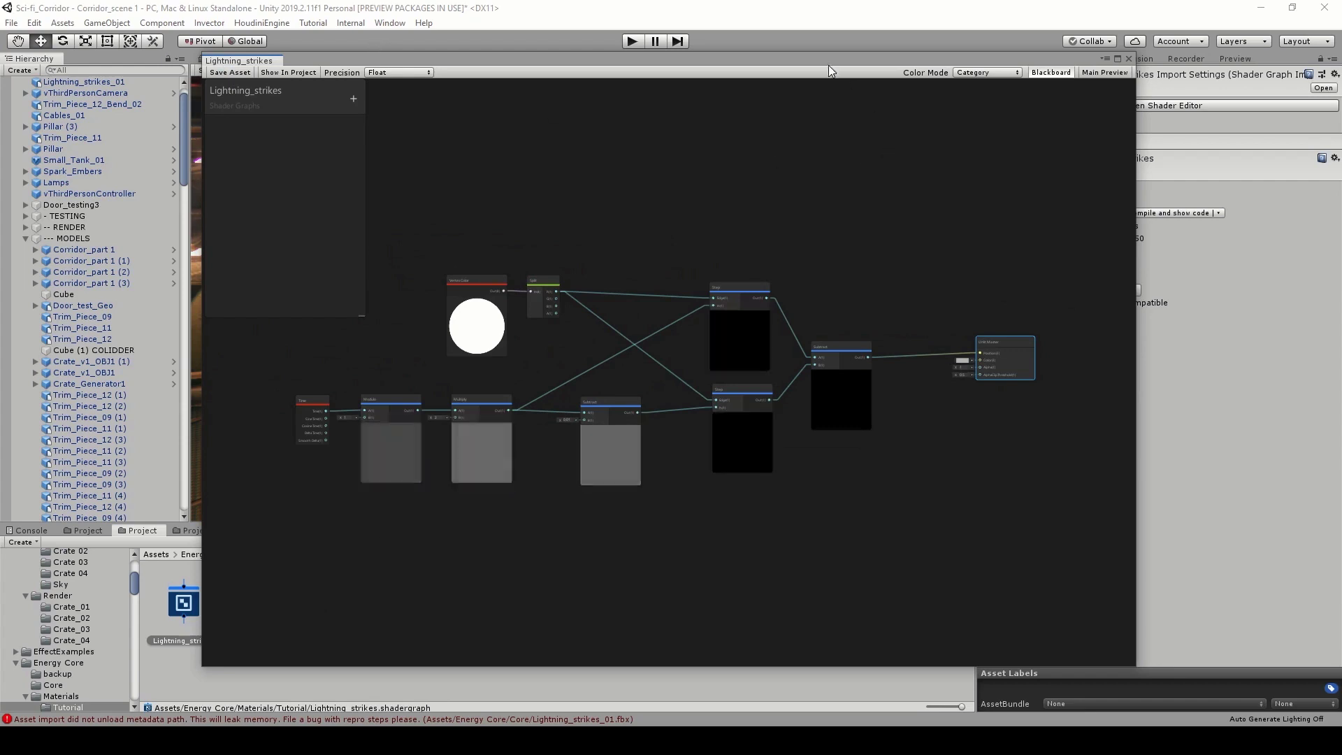
# Create a new material named L_strikes01 in the Tutorial folder.
pyautogui.moveTo(828, 61); pyautogui.dragTo(767, 665)
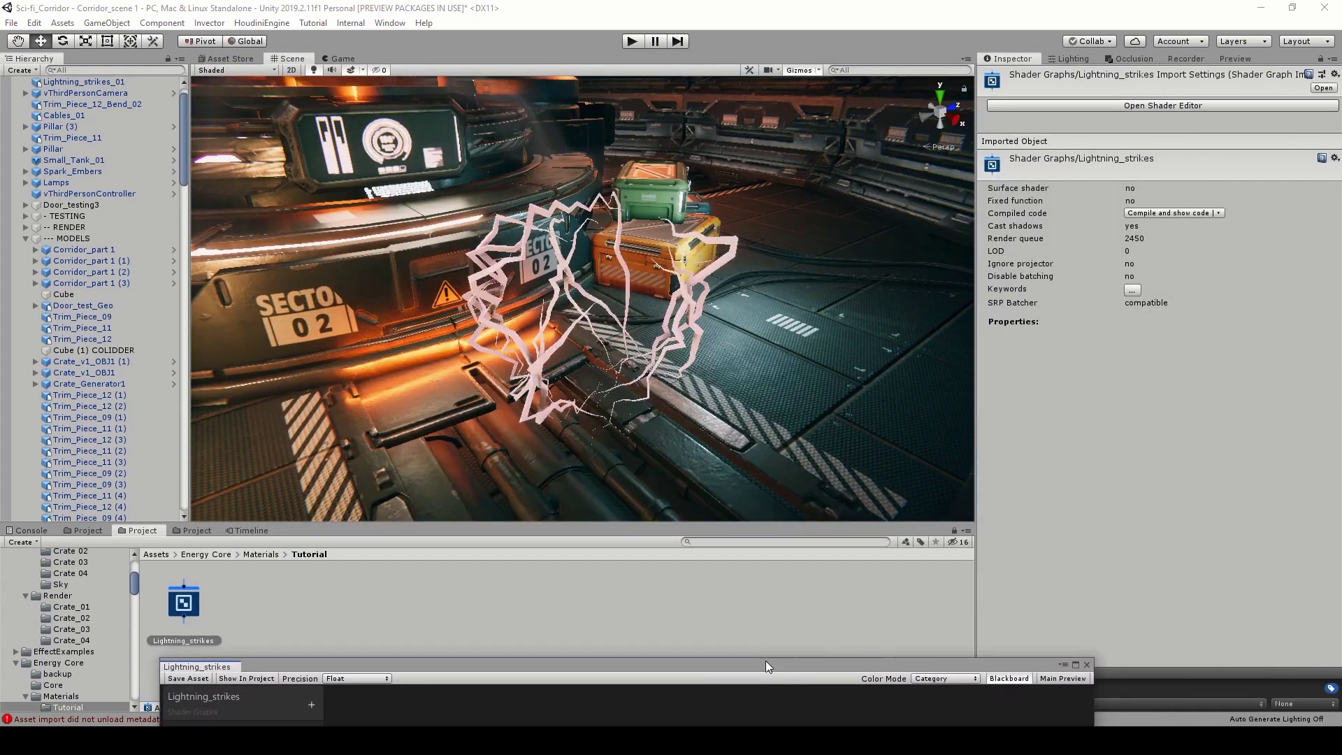
pyautogui.rightClick(367, 603)
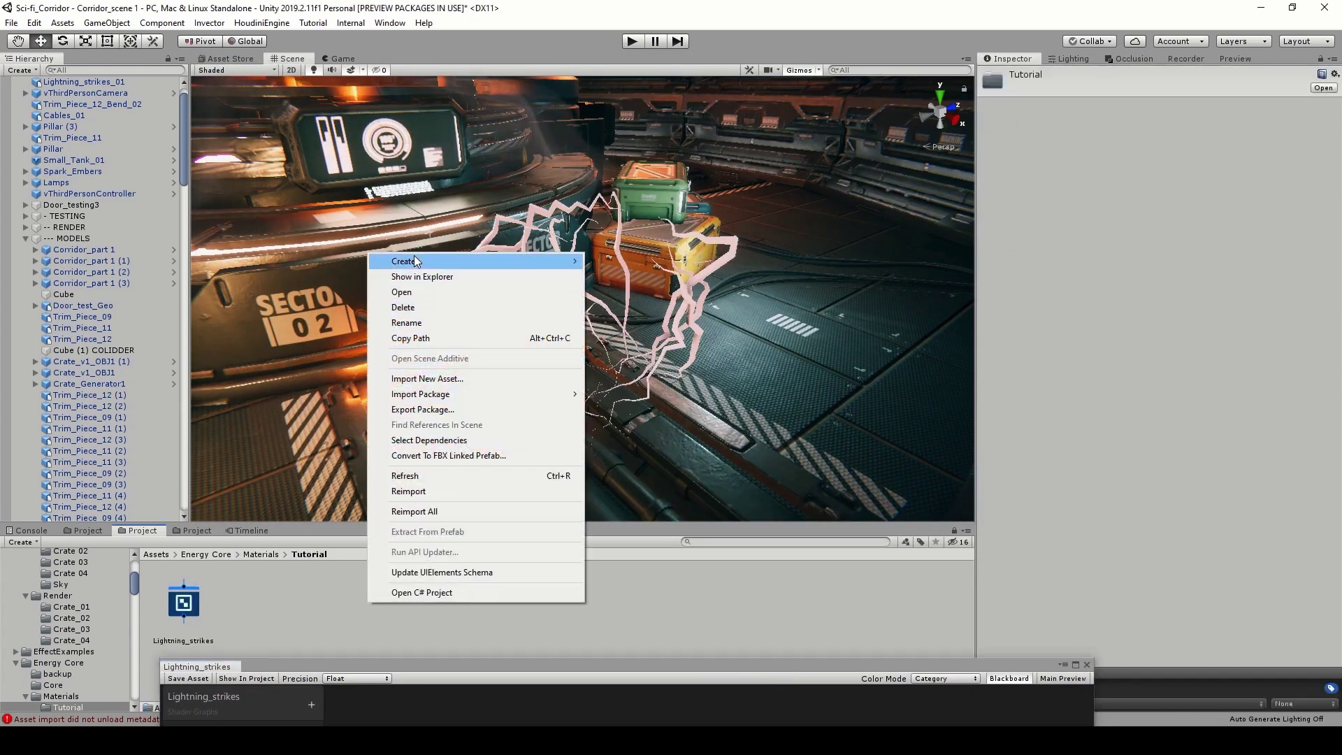
pyautogui.moveTo(416, 260)
pyautogui.click(621, 367)
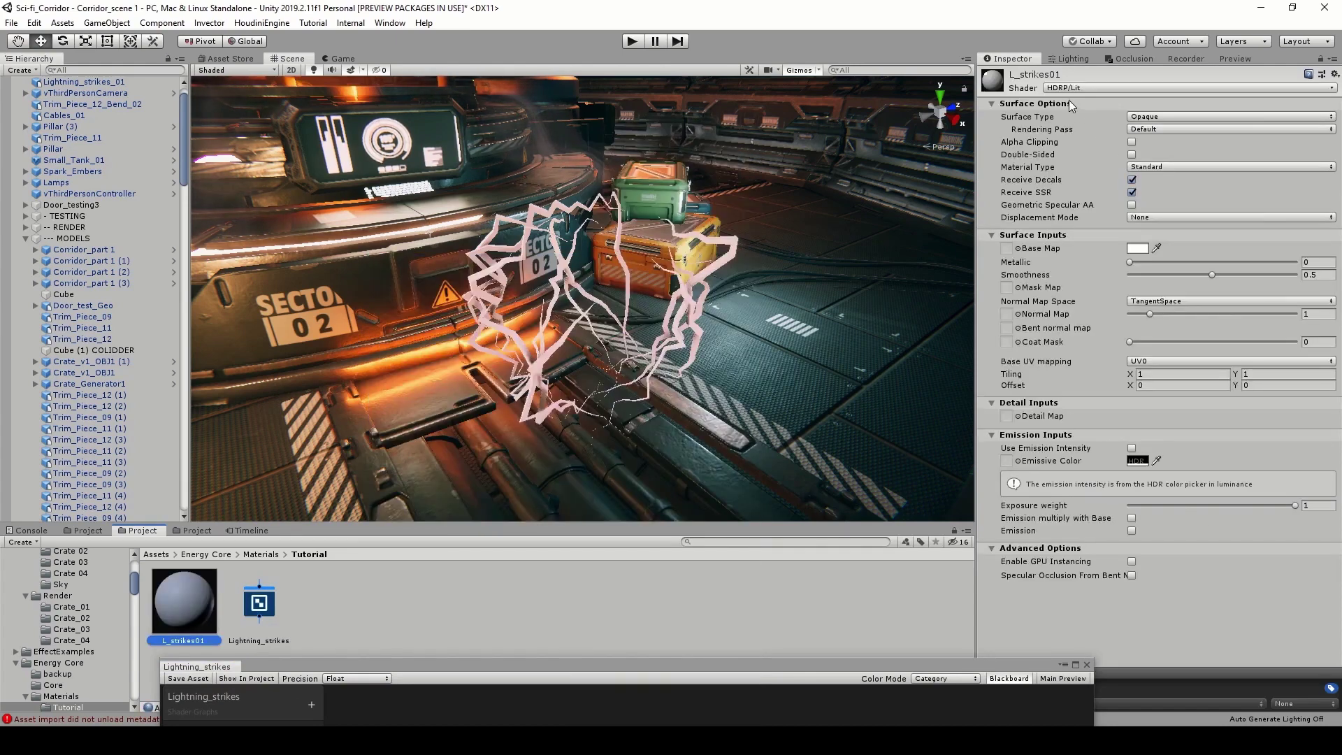
# Set the L_strikes01 material's shader to Shader Graphs/Lightning_strikes and apply the material to the lightning mesh in the scene.
pyautogui.click(1065, 90)
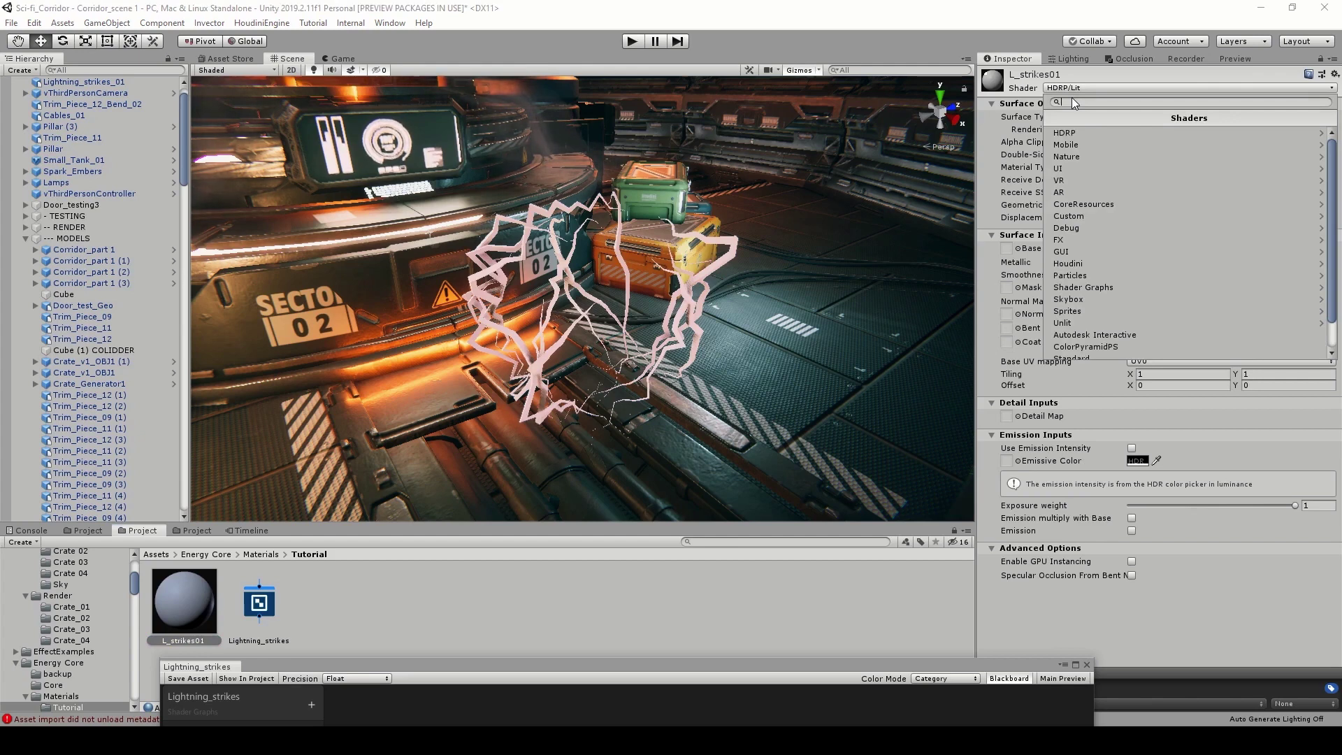
pyautogui.write('strik')
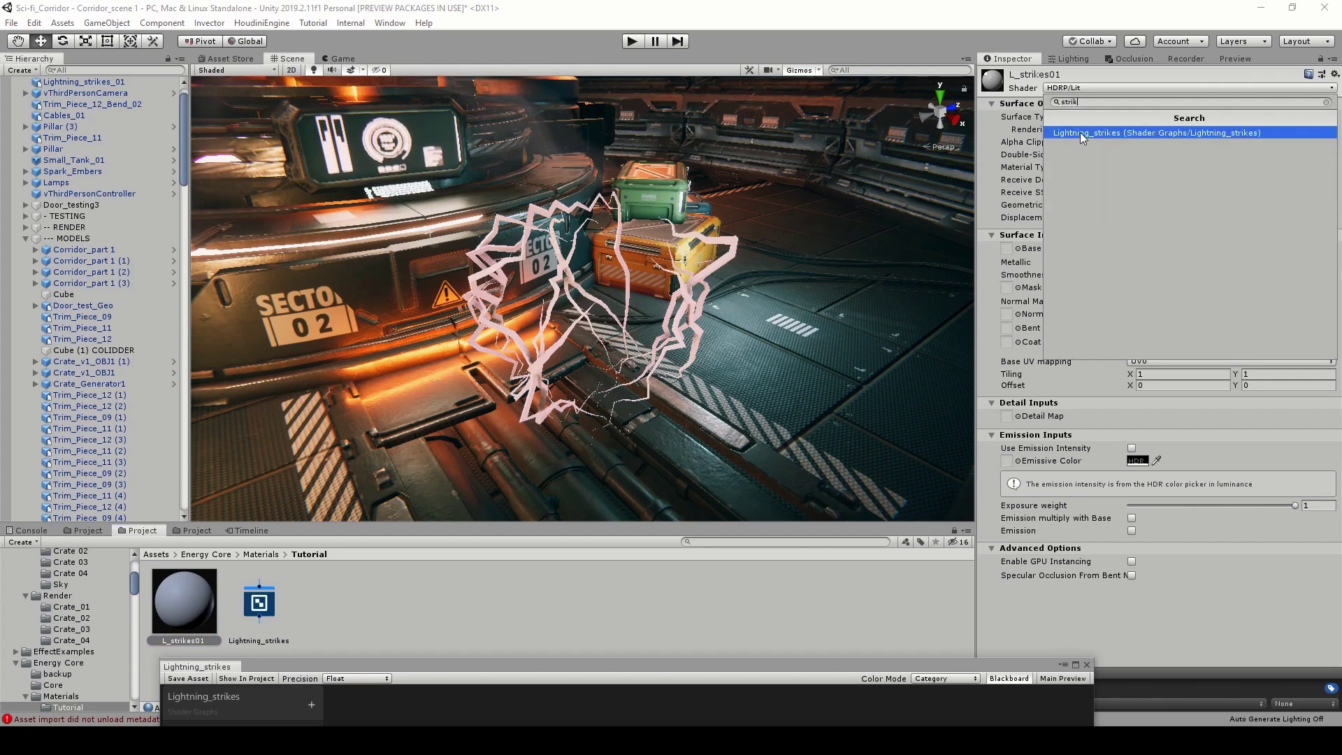
pyautogui.click(1080, 132)
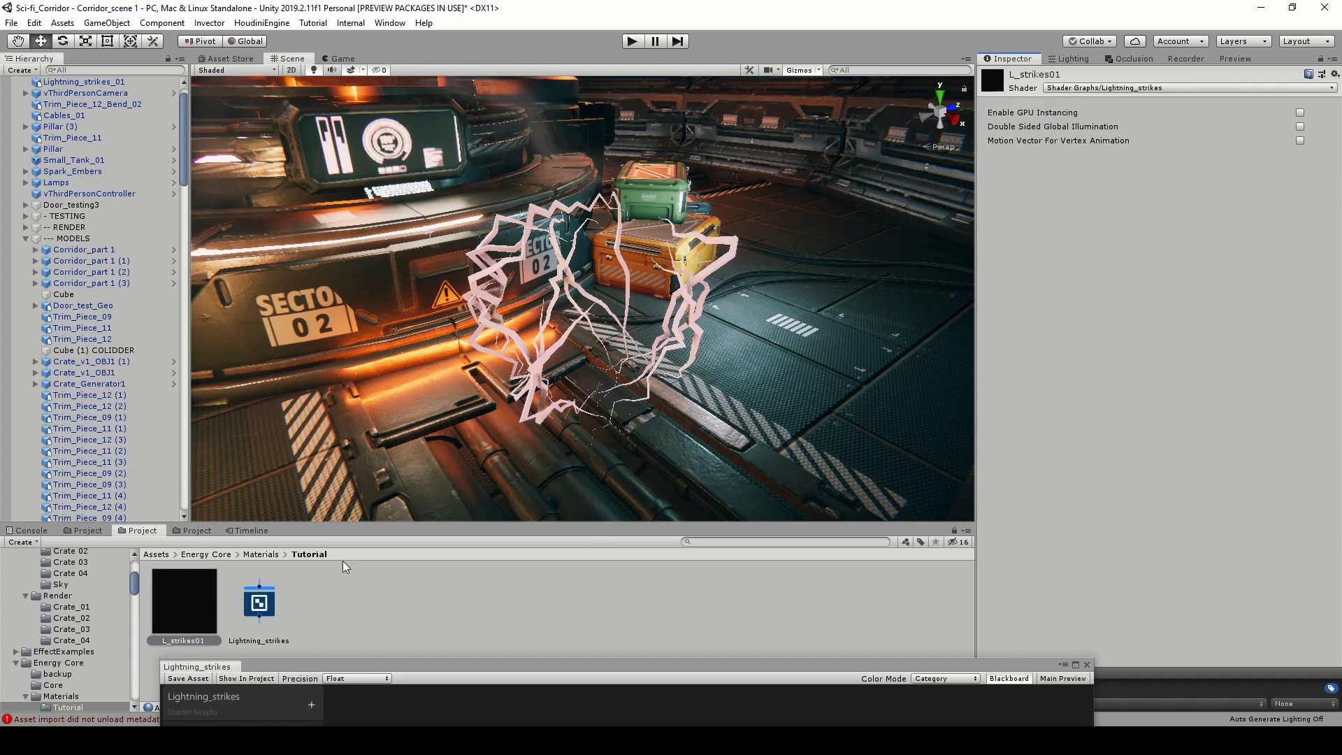
pyautogui.moveTo(187, 600); pyautogui.dragTo(539, 363)
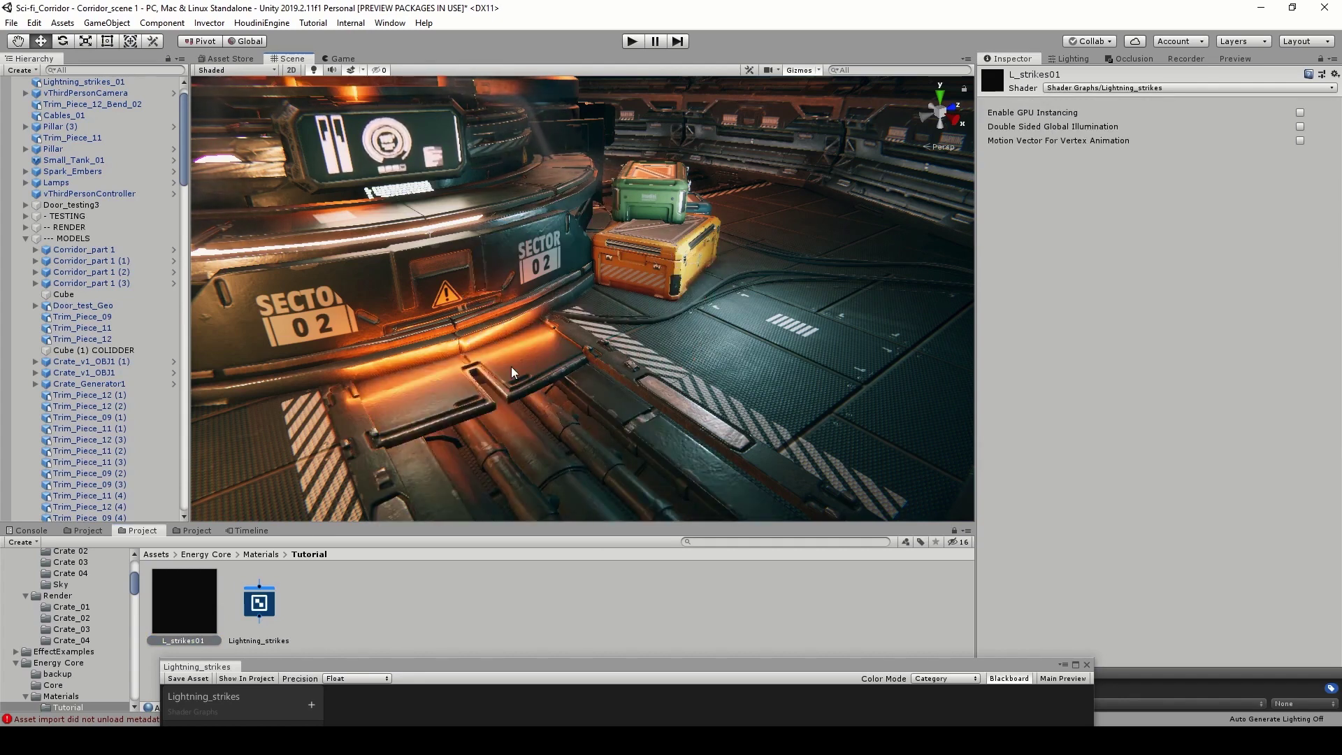
# Reconnect the final Subtract output from the Unlit Master's Position input to its Color input and save the shader graph asset.
pyautogui.doubleClick(627, 665)
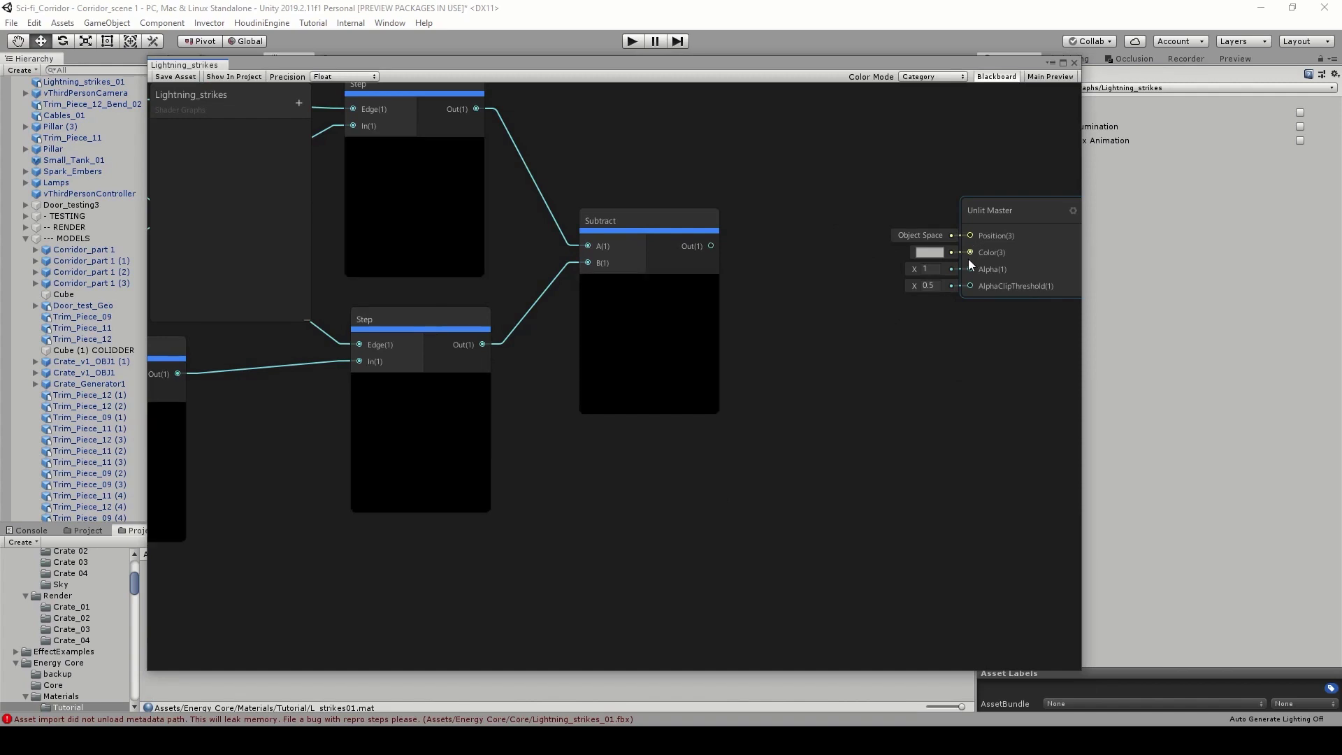
pyautogui.moveTo(711, 245); pyautogui.dragTo(970, 253)
pyautogui.click(182, 76)
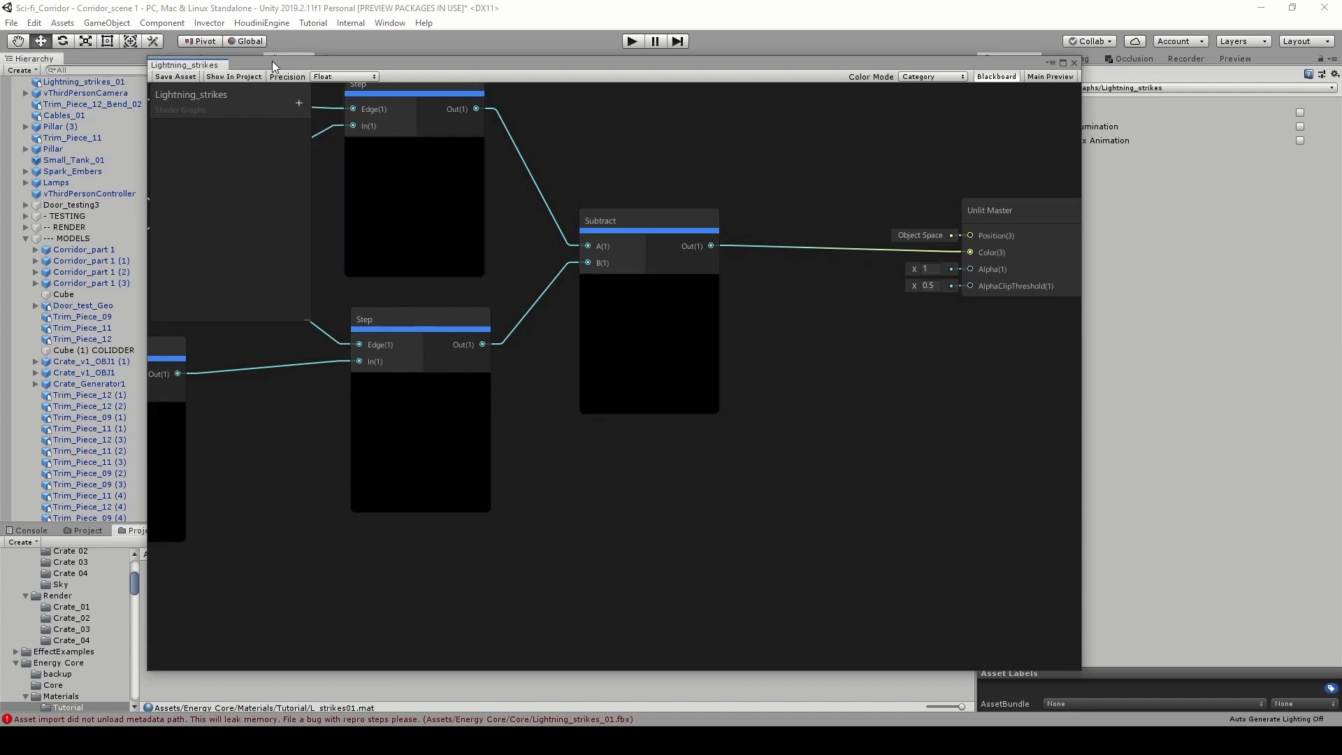
pyautogui.moveTo(271, 61); pyautogui.dragTo(270, 438)
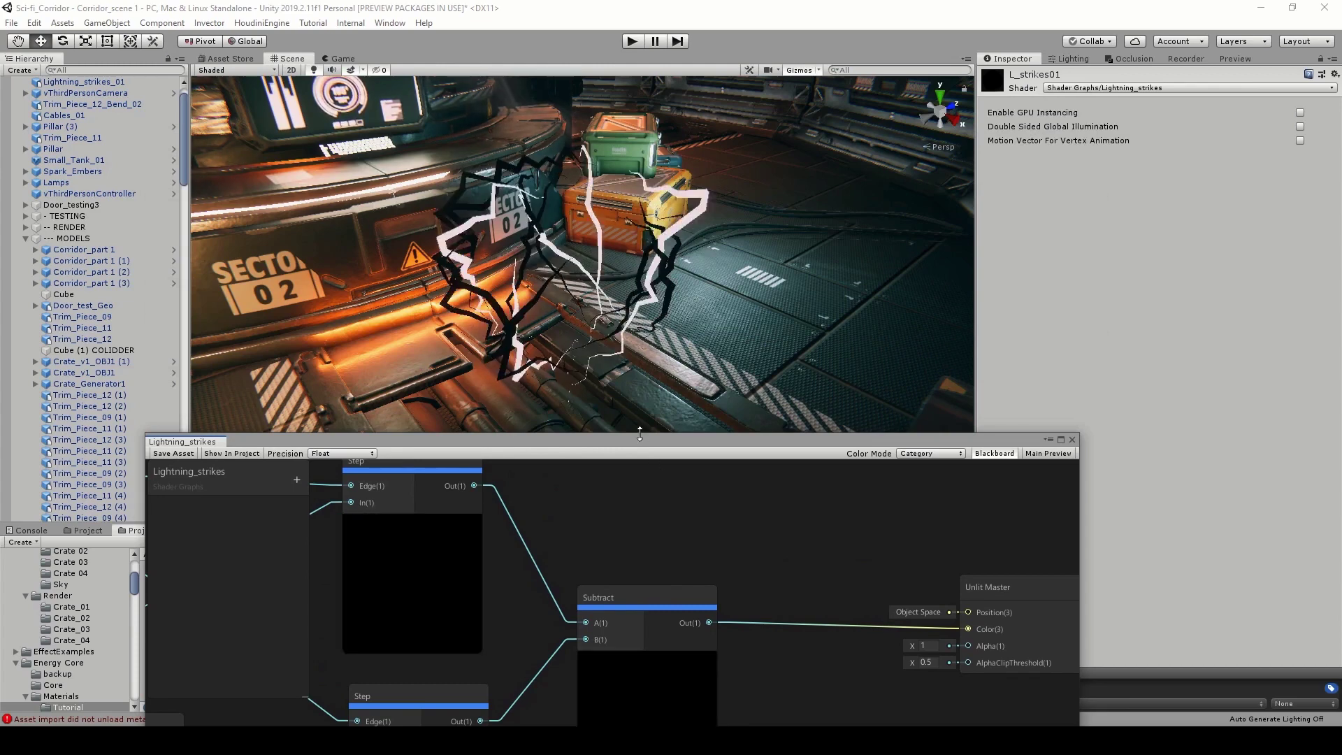
# Also connect the final Subtract output to the Unlit Master's Alpha input and save the shader graph asset.
pyautogui.moveTo(644, 443); pyautogui.dragTo(597, 126)
pyautogui.moveTo(752, 321); pyautogui.dragTo(921, 329)
pyautogui.click(127, 135)
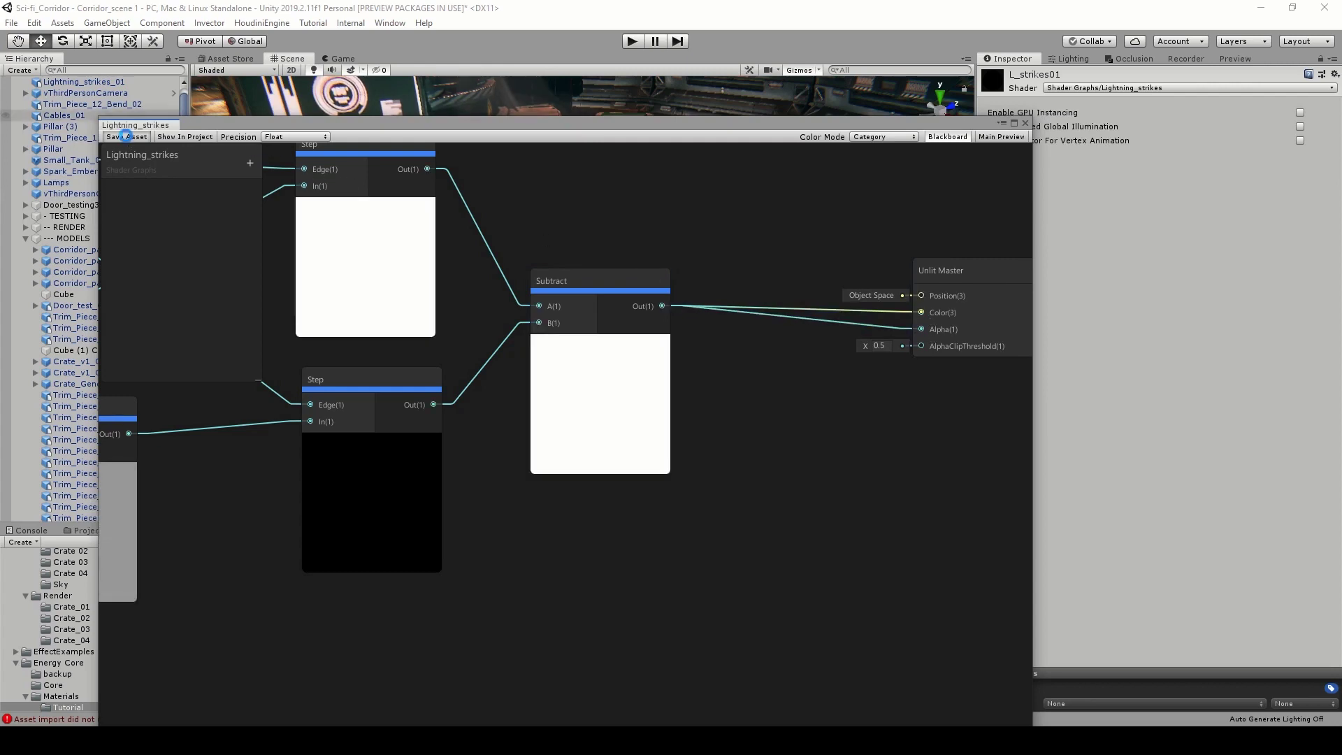
pyautogui.moveTo(203, 123); pyautogui.dragTo(241, 518)
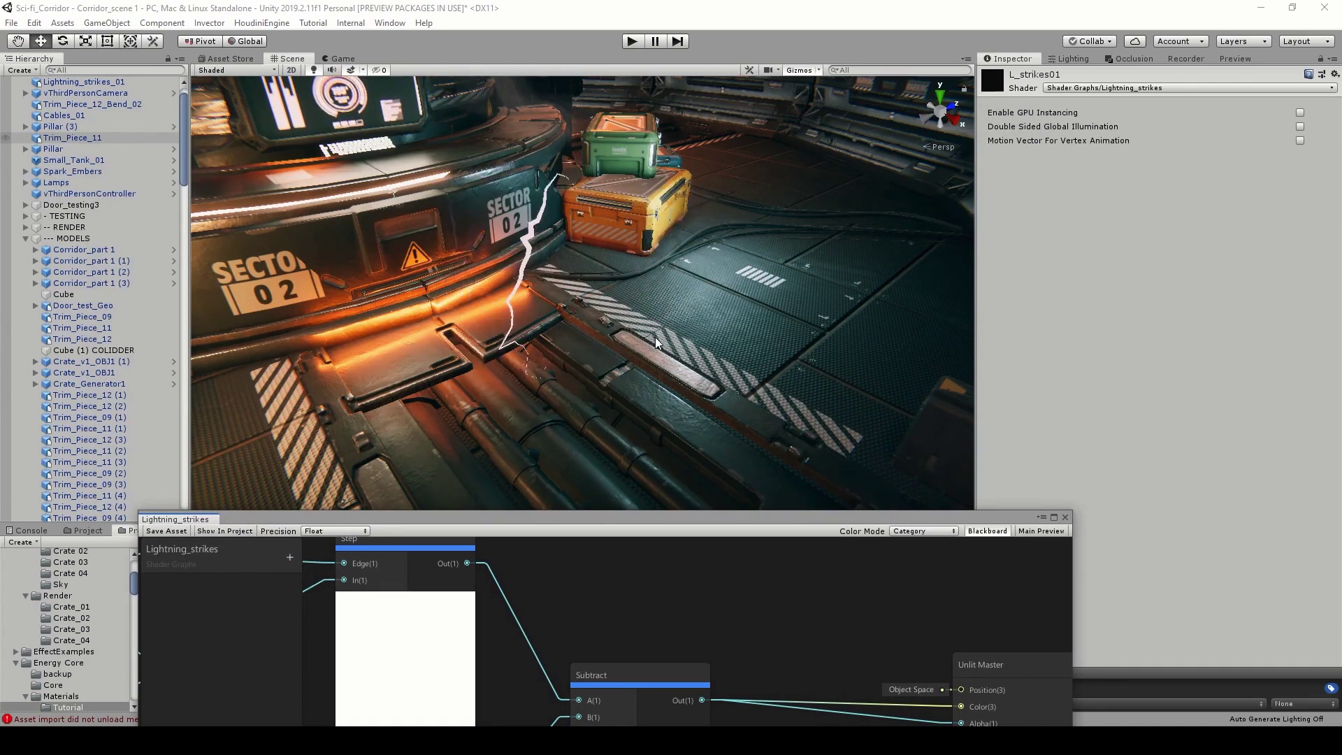
# Add a Vector1 property named Speed to the Lightning_strikes shader graph.
pyautogui.moveTo(644, 520); pyautogui.dragTo(690, 182)
pyautogui.scroll(-6, 847, 432)
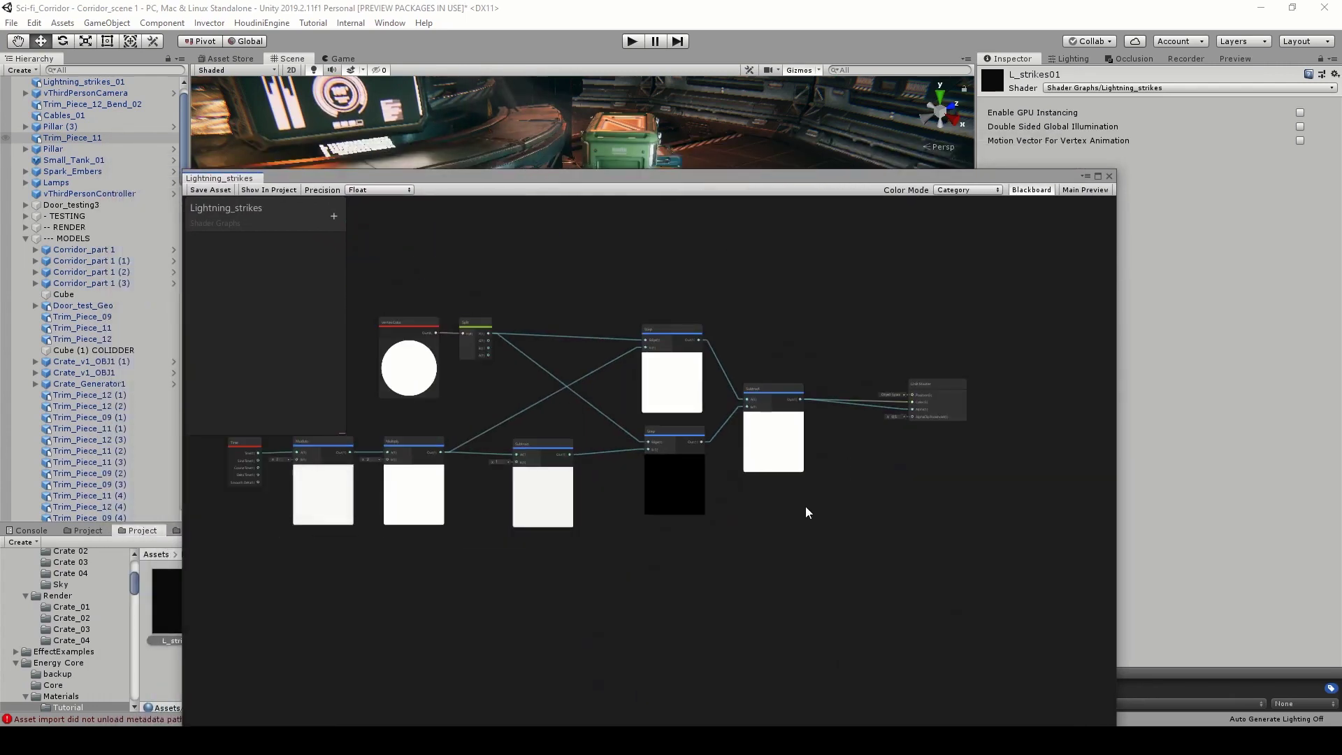
pyautogui.moveTo(620, 527); pyautogui.dragTo(821, 542, button='middle')
pyautogui.scroll(2, 818, 540)
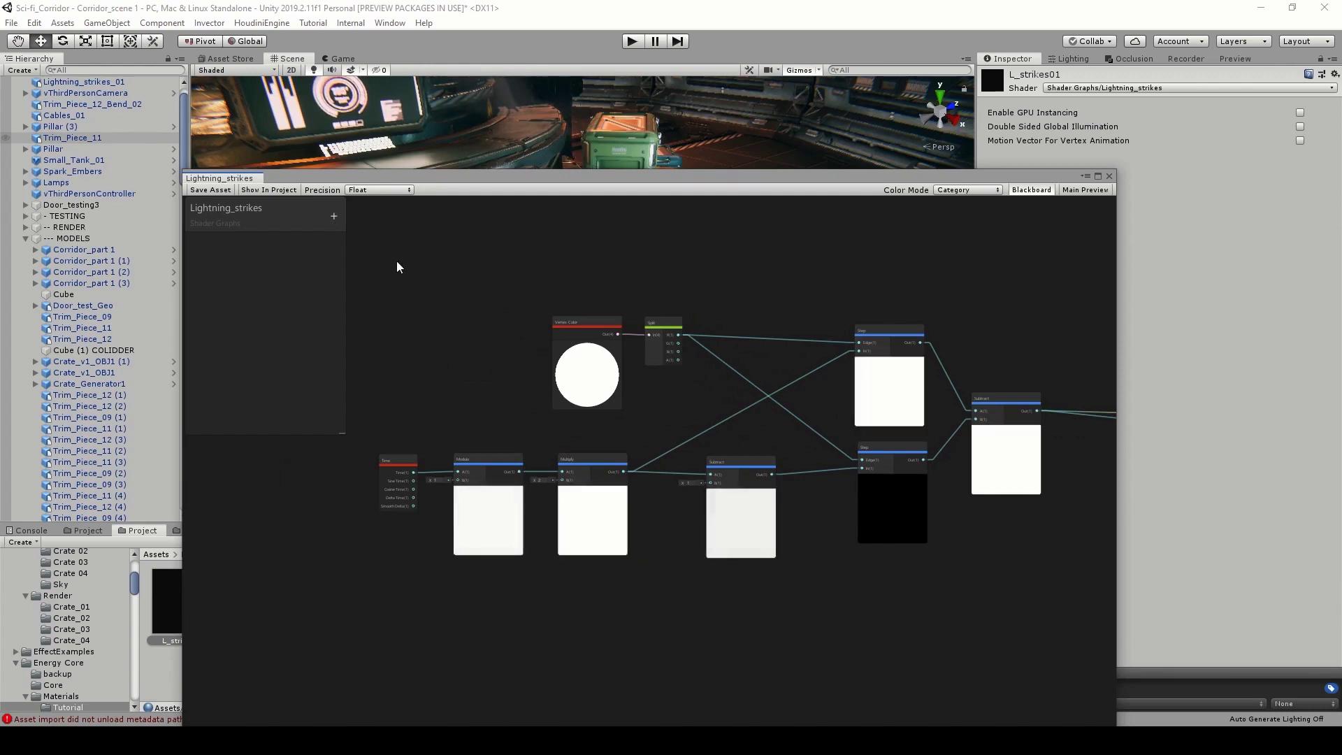
pyautogui.scroll(3, 574, 486)
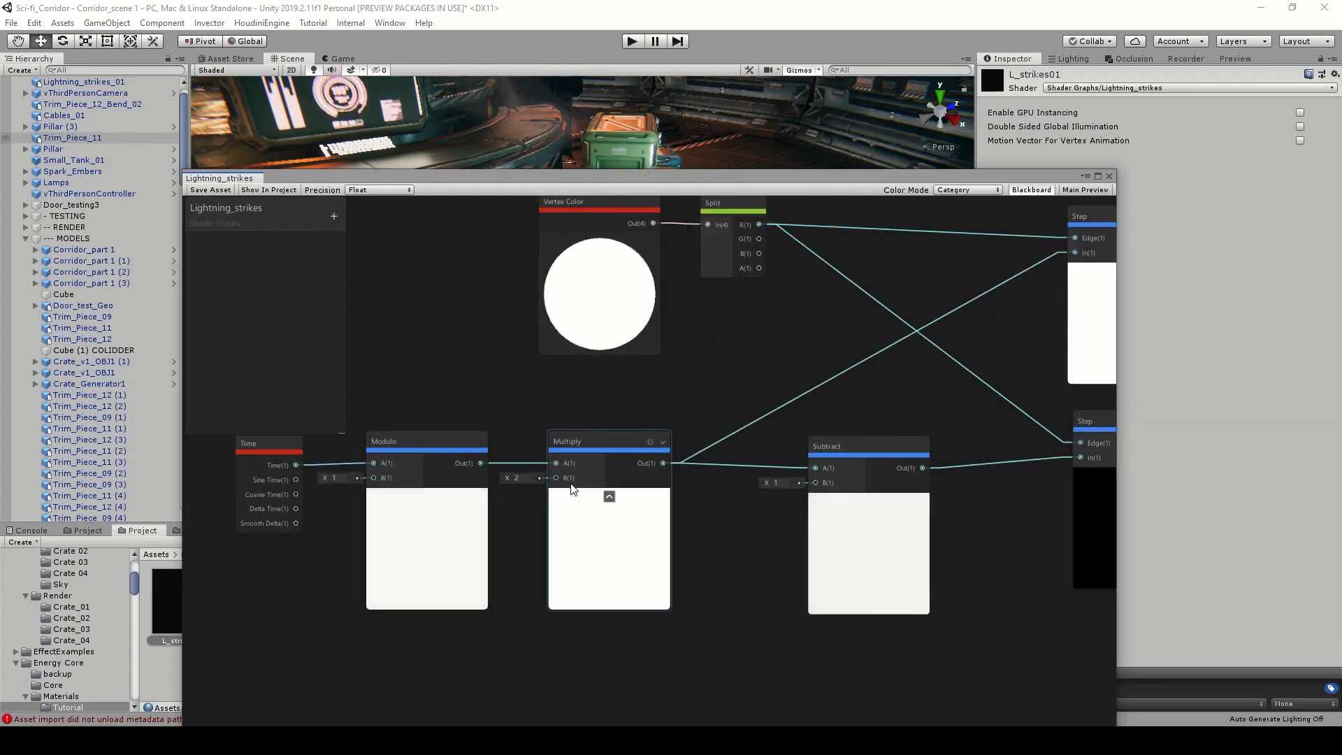
pyautogui.moveTo(442, 375); pyautogui.dragTo(546, 396, button='middle')
pyautogui.scroll(3, 538, 409)
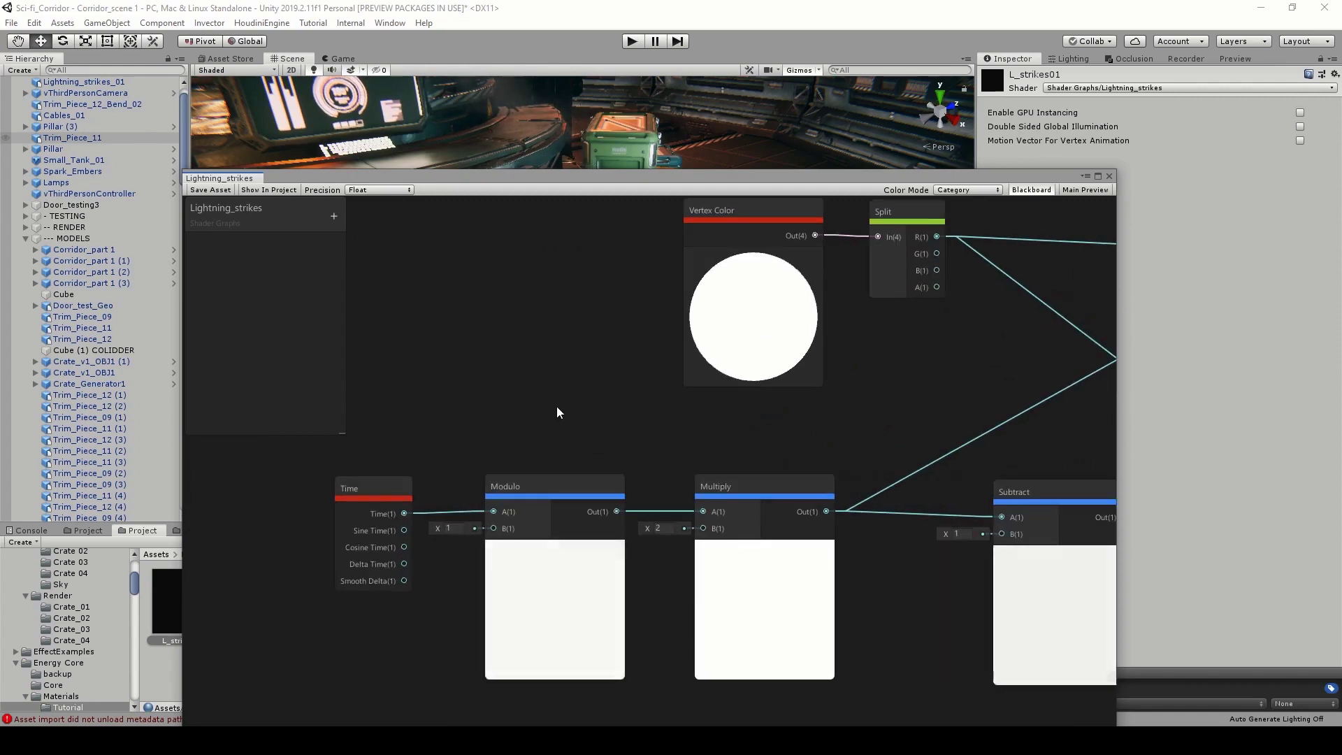
pyautogui.click(334, 216)
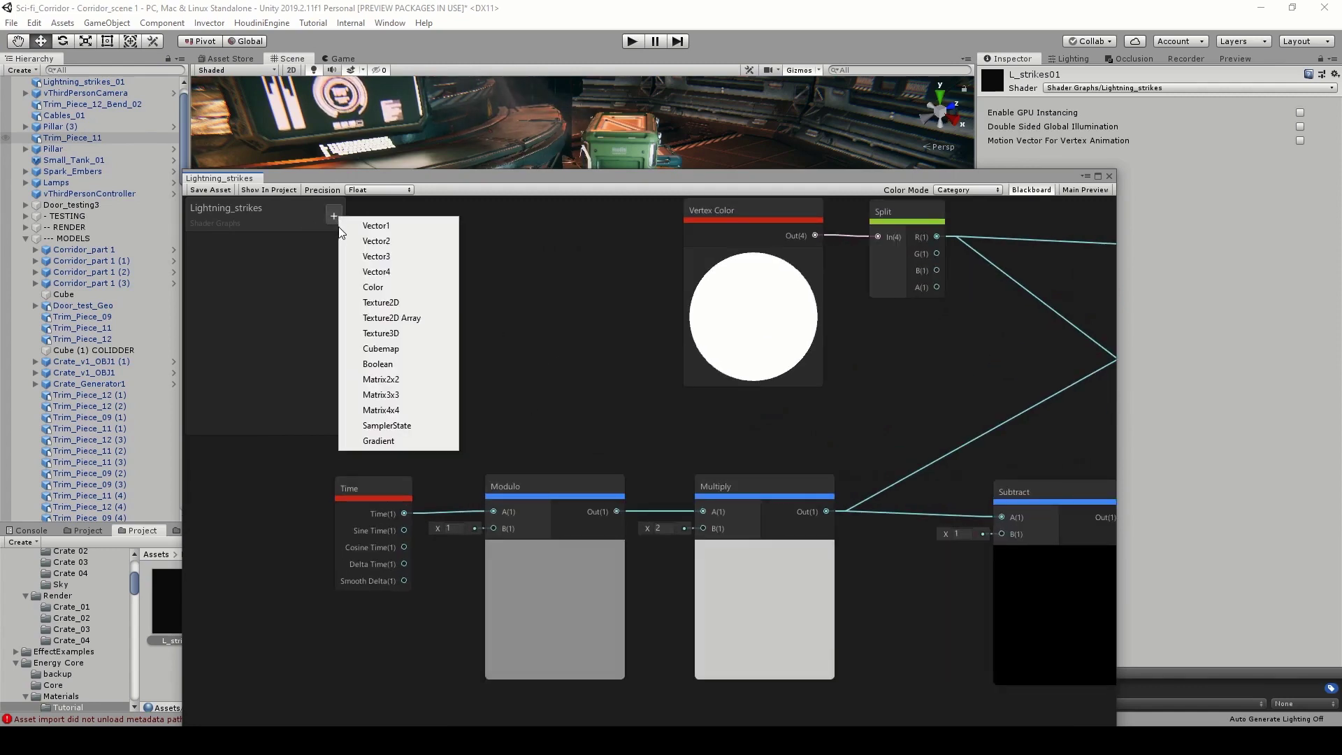
pyautogui.click(364, 225)
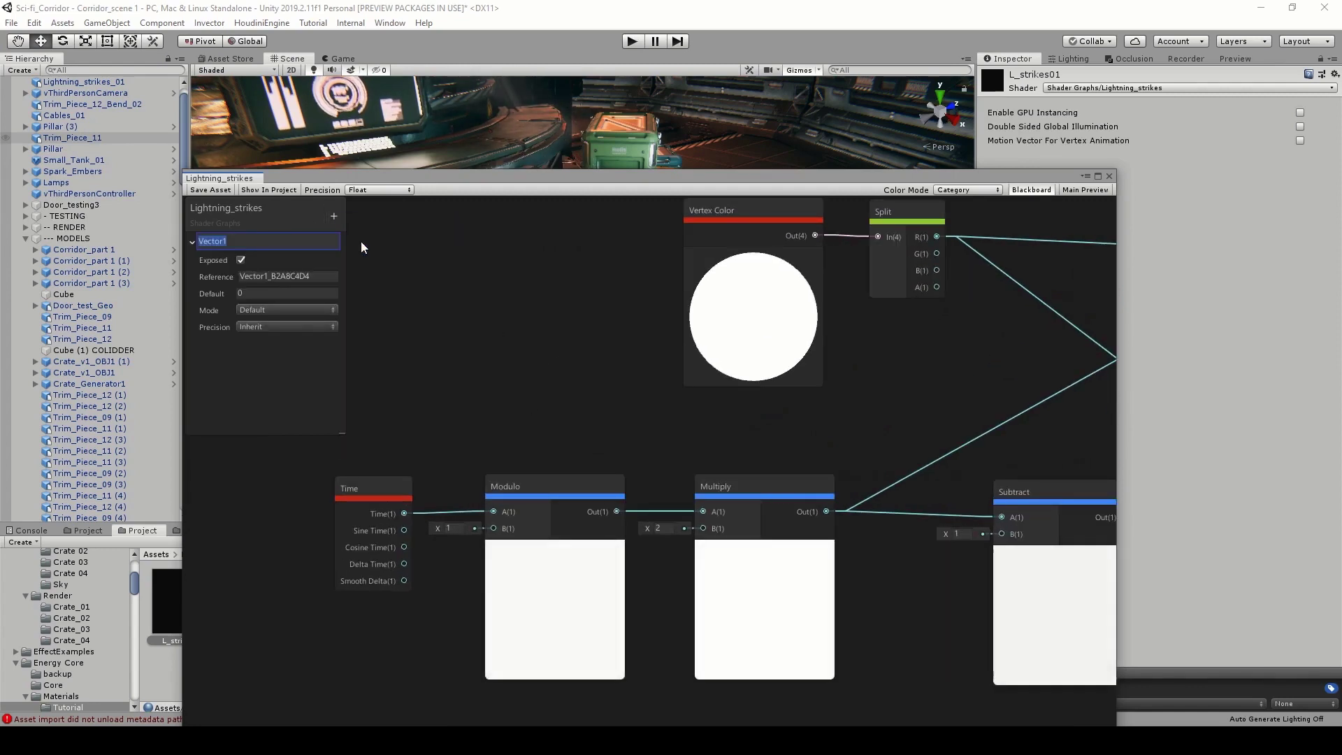
pyautogui.write('Speed')
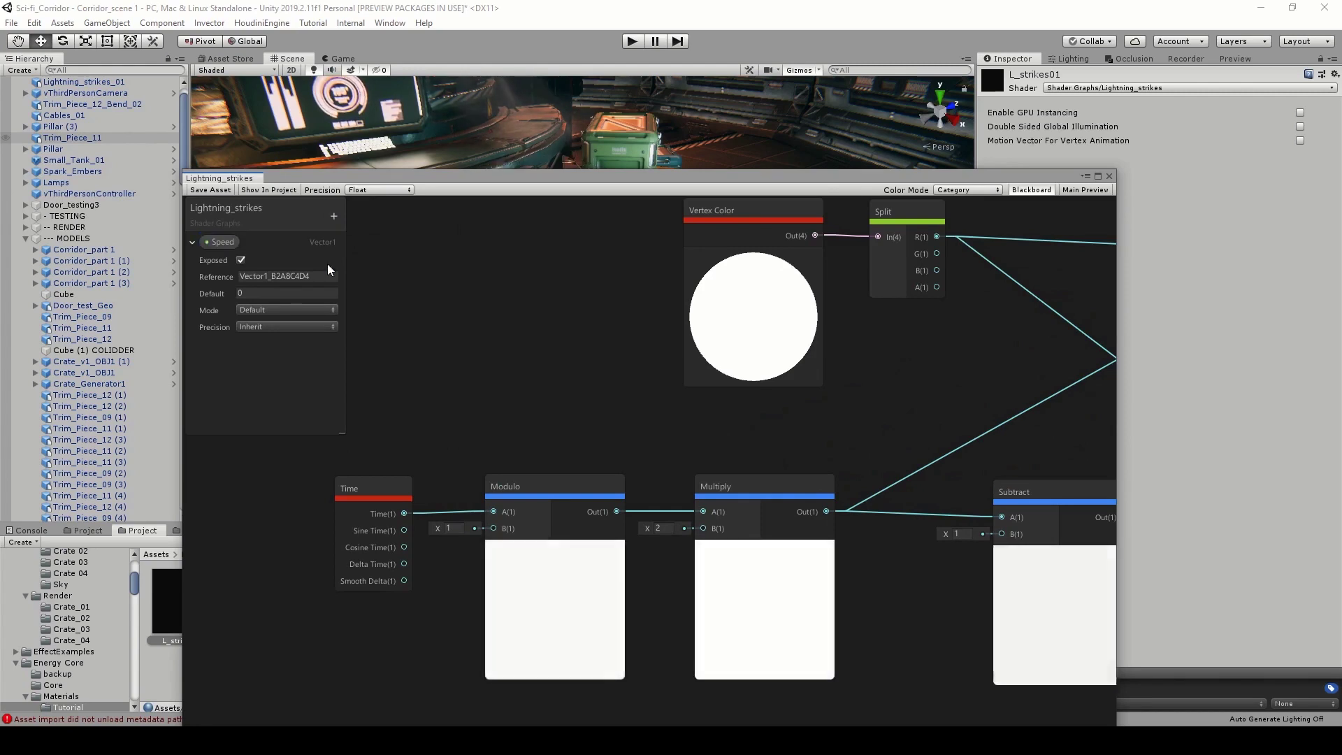
# Set the Speed property's default to 1 and connect its node to the Multiply node's B input.
pyautogui.click(269, 293)
pyautogui.write('1')
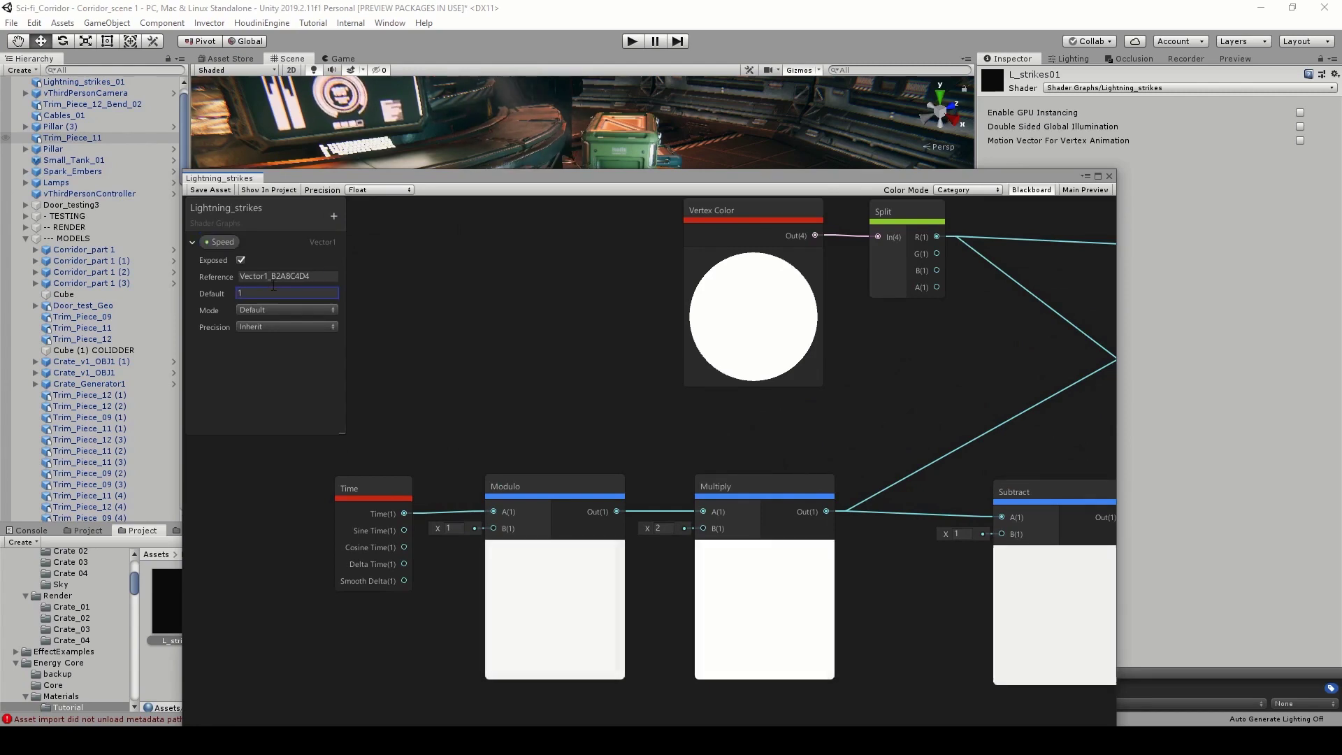
pyautogui.moveTo(210, 241); pyautogui.dragTo(703, 528)
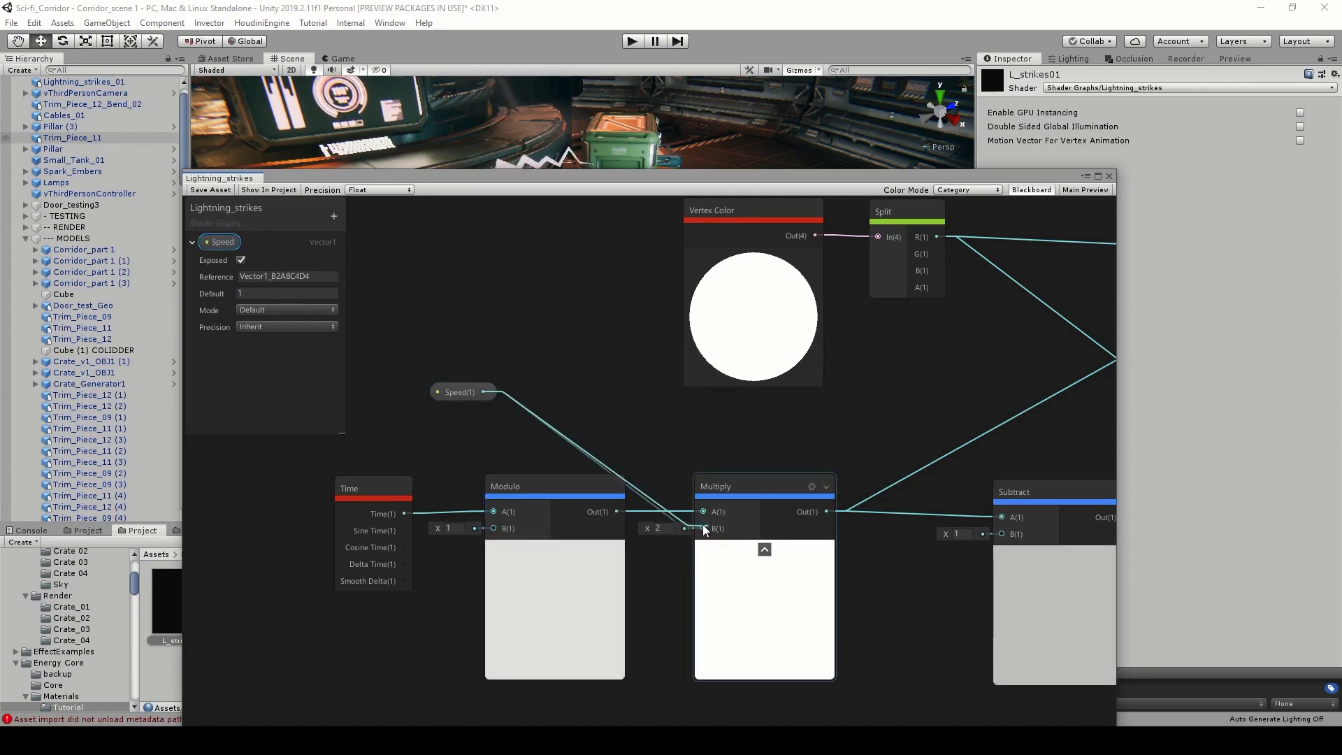
pyautogui.moveTo(459, 396); pyautogui.dragTo(610, 438)
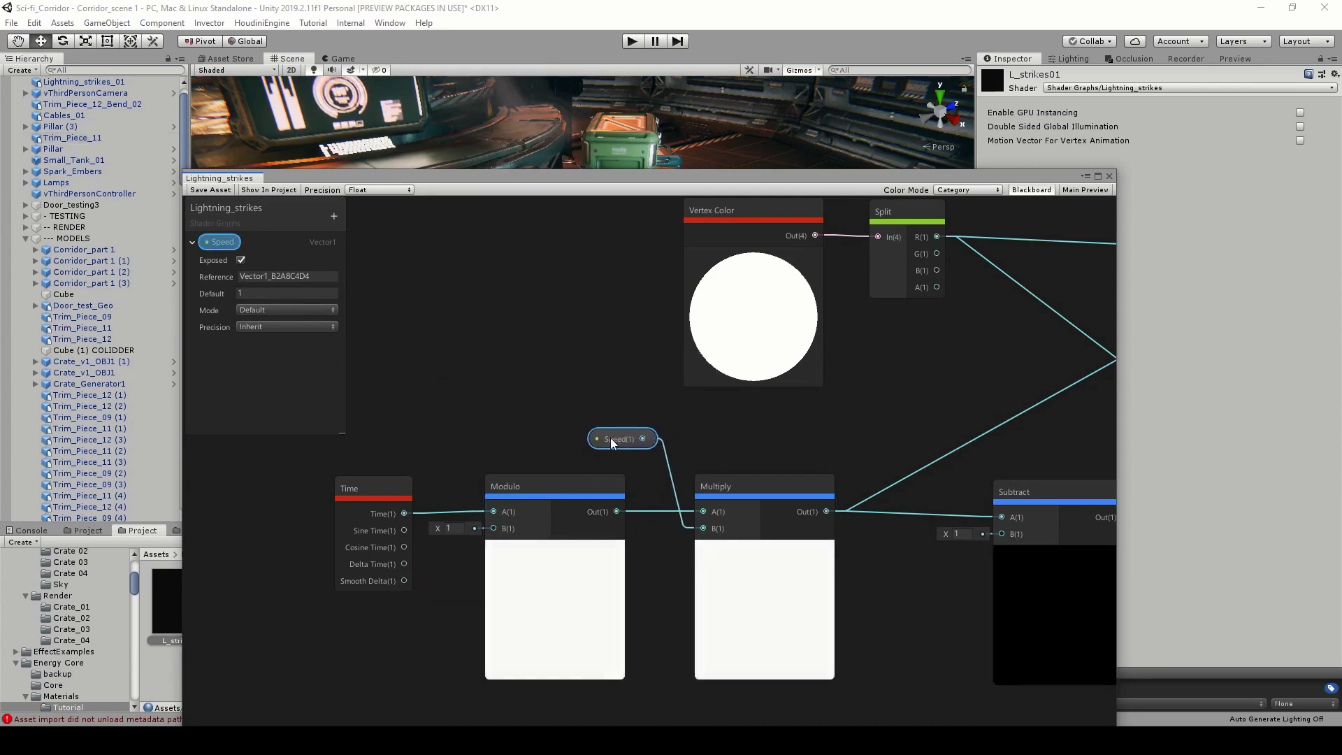
# Add a second Vector1 property named Play range to the shader graph.
pyautogui.moveTo(674, 424); pyautogui.dragTo(487, 409, button='middle')
pyautogui.moveTo(616, 411); pyautogui.dragTo(481, 360, button='middle')
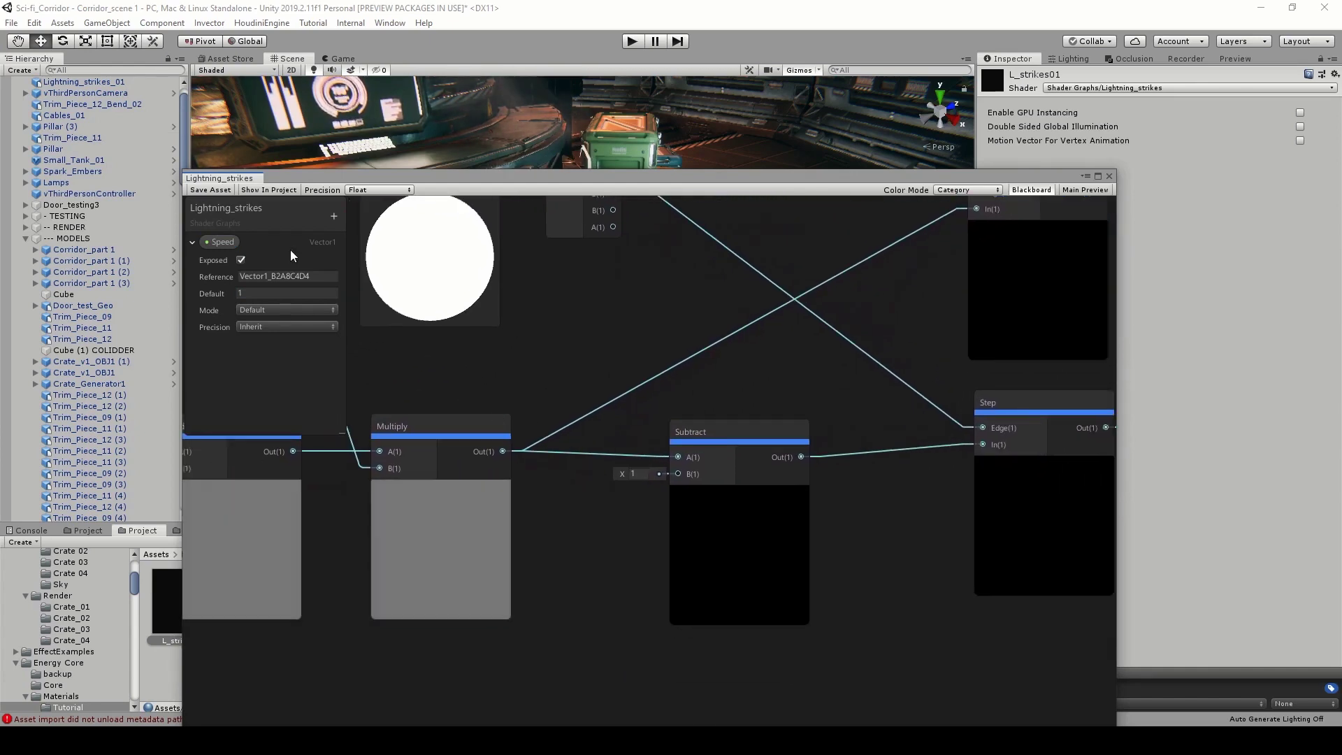
pyautogui.click(192, 244)
pyautogui.click(334, 216)
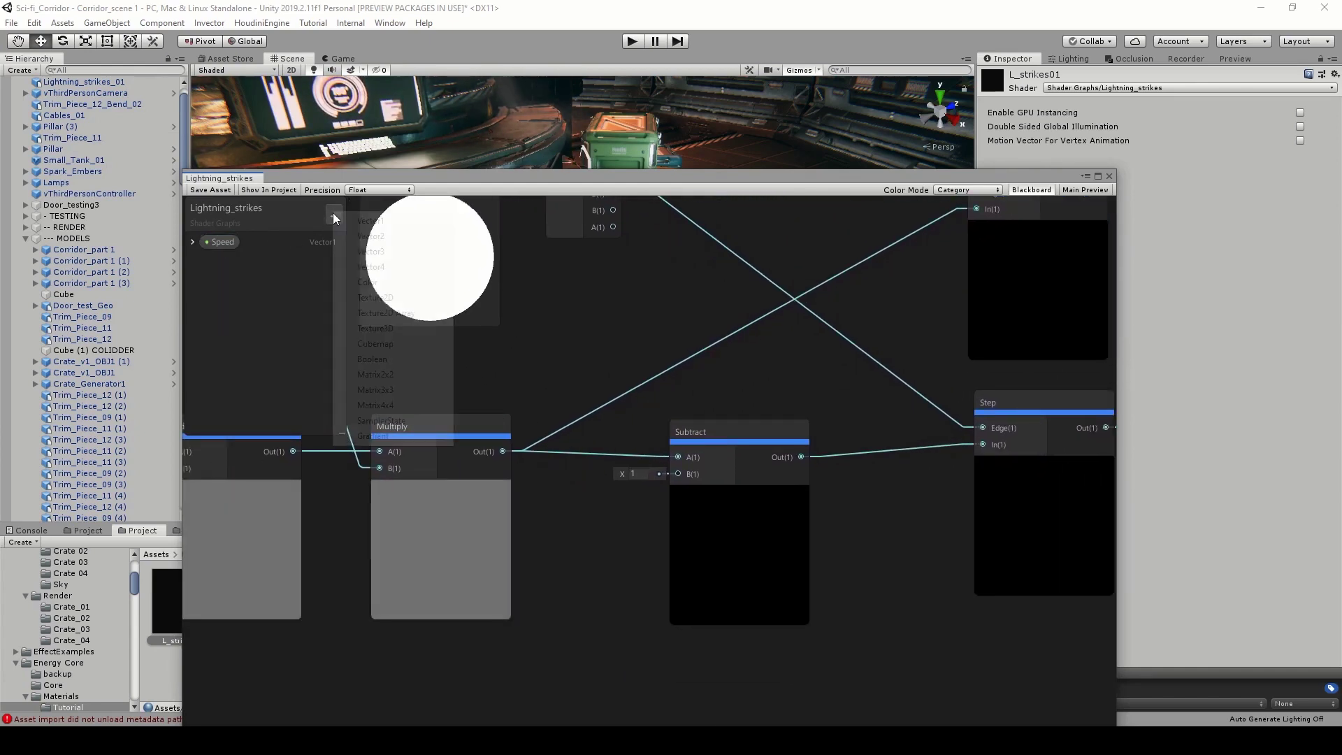
pyautogui.click(346, 221)
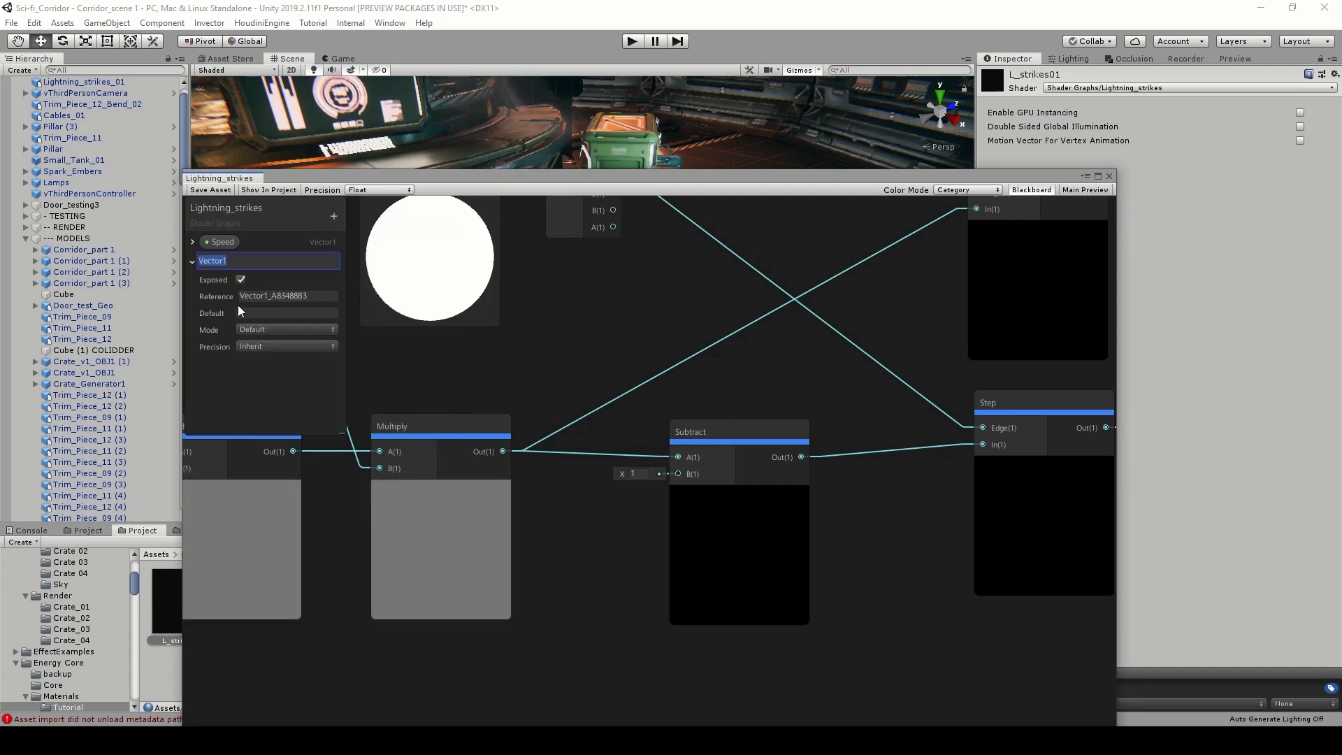
pyautogui.write('Play range')
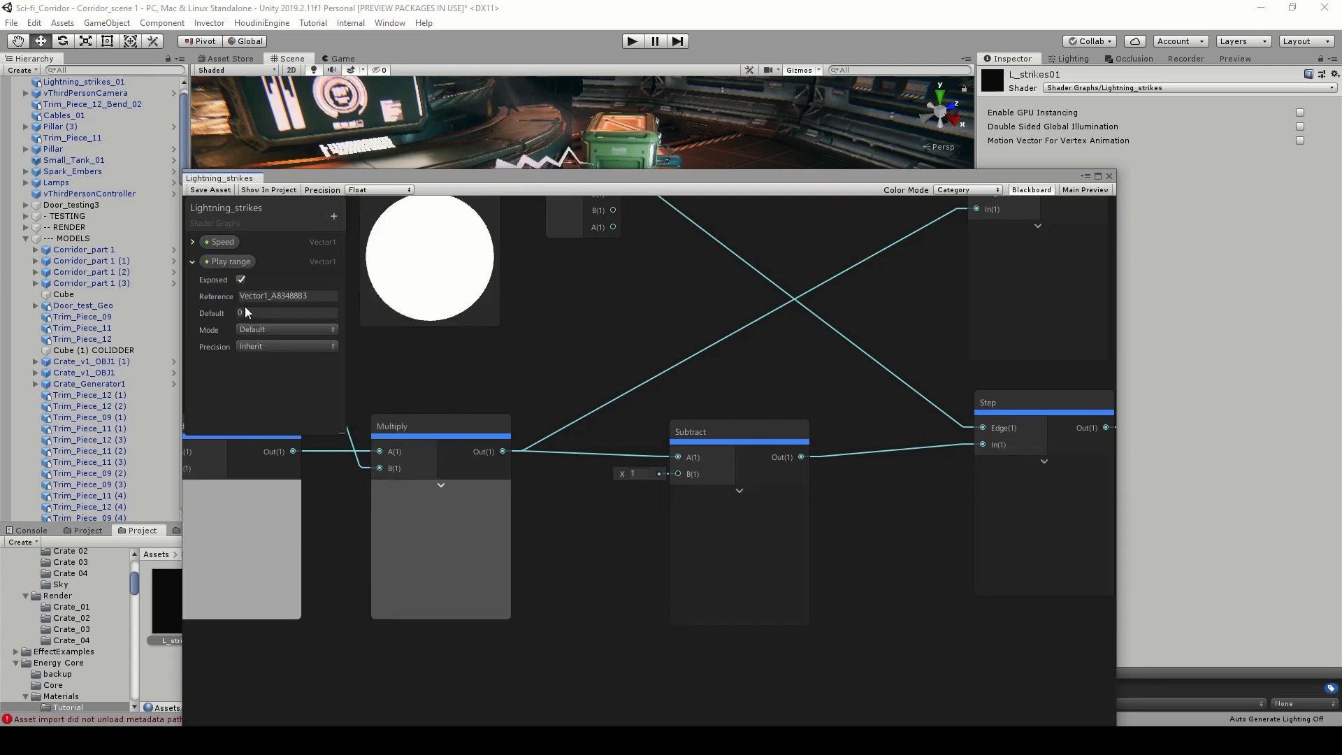
# Set the Play range property's default to 1 and connect its node to B of the Subtract node following Multiply.
pyautogui.click(246, 312)
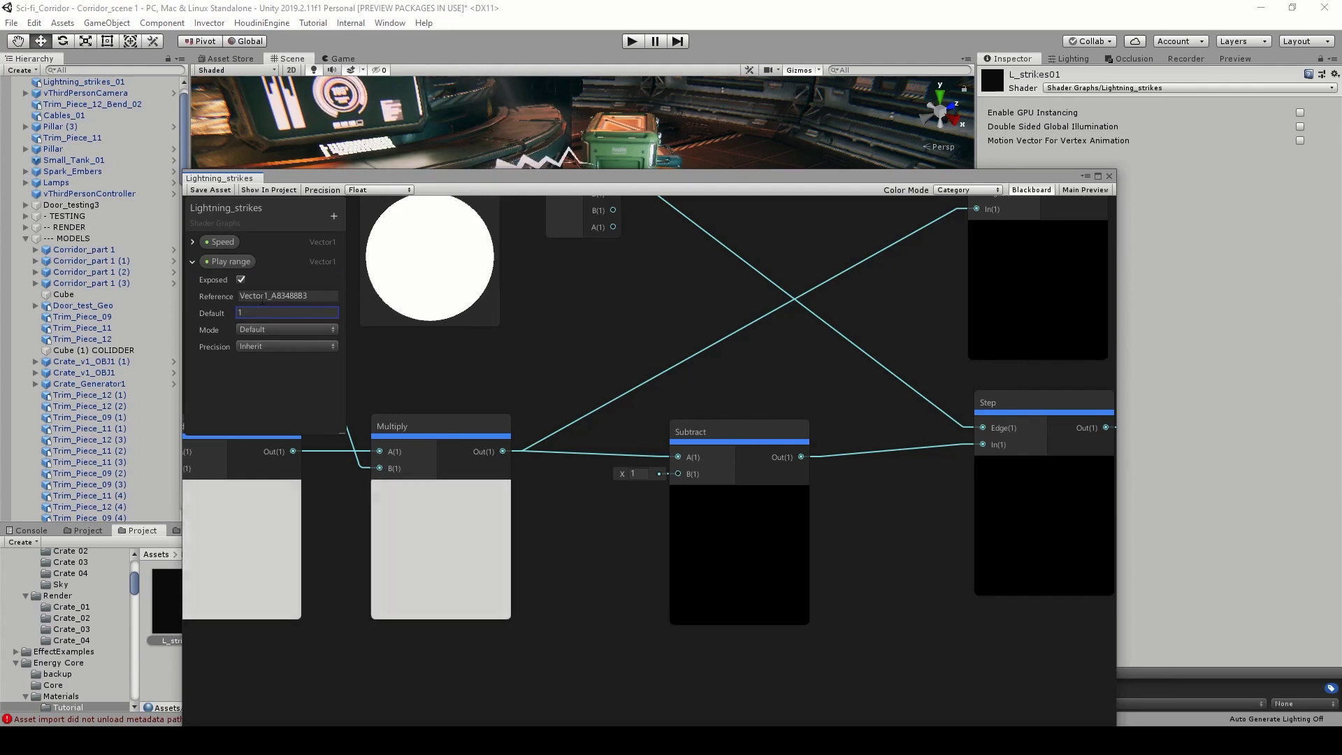
pyautogui.click(193, 261)
pyautogui.moveTo(215, 262); pyautogui.dragTo(661, 475)
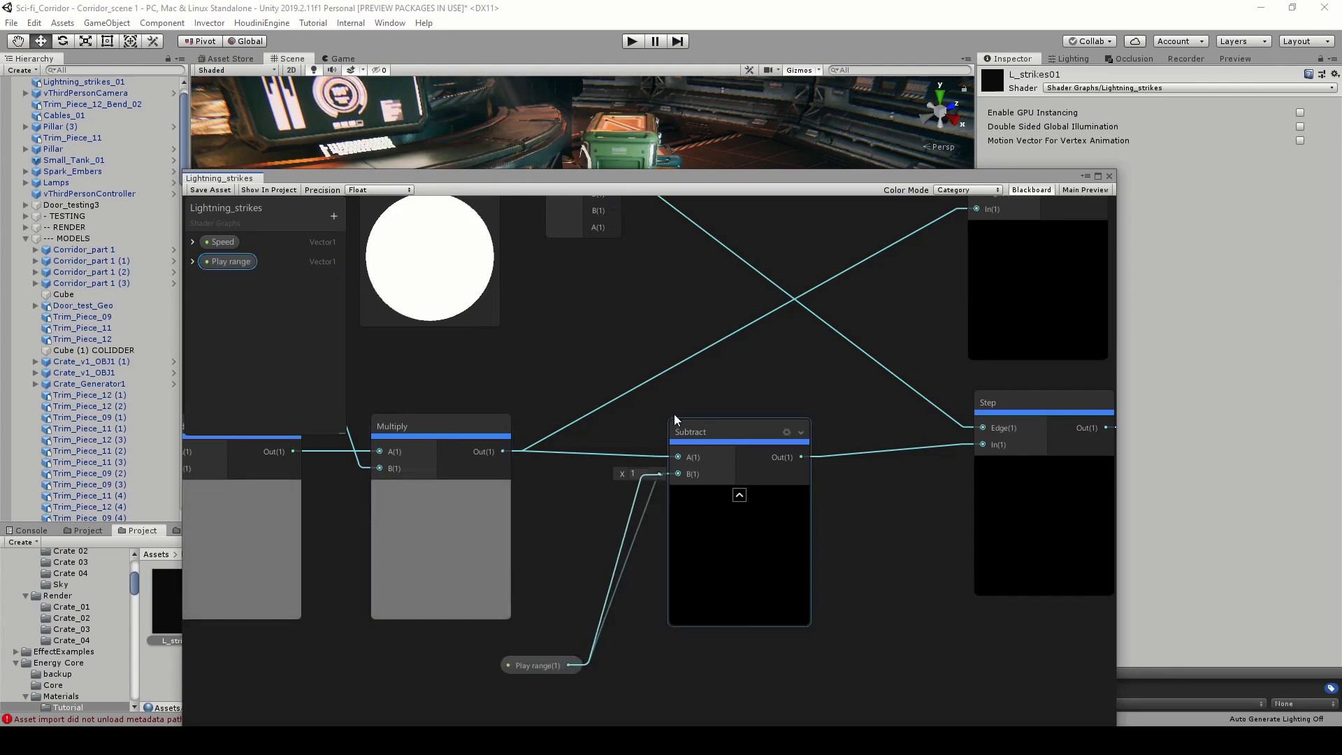
# Save the shader graph asset with its new properties and move its window away from the Scene view.
pyautogui.scroll(-4, 674, 409)
pyautogui.moveTo(674, 376); pyautogui.dragTo(628, 372, button='middle')
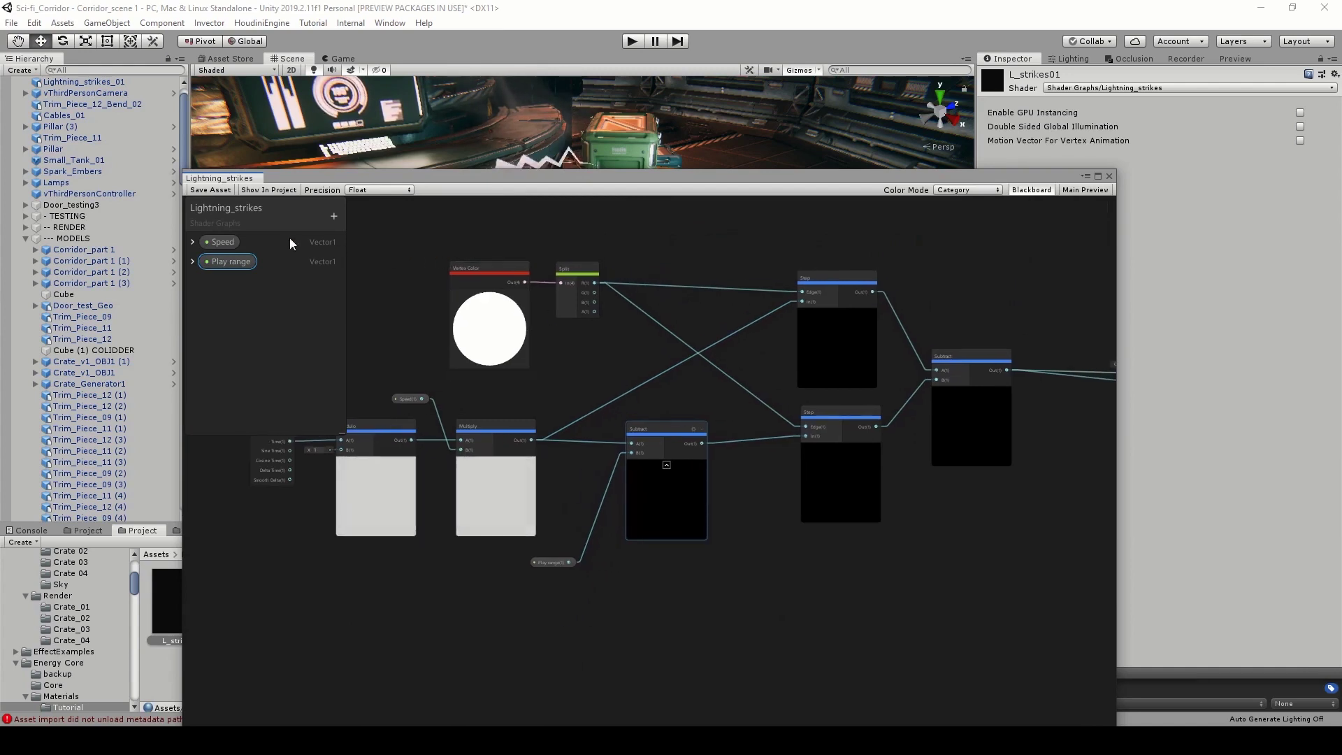
pyautogui.click(203, 190)
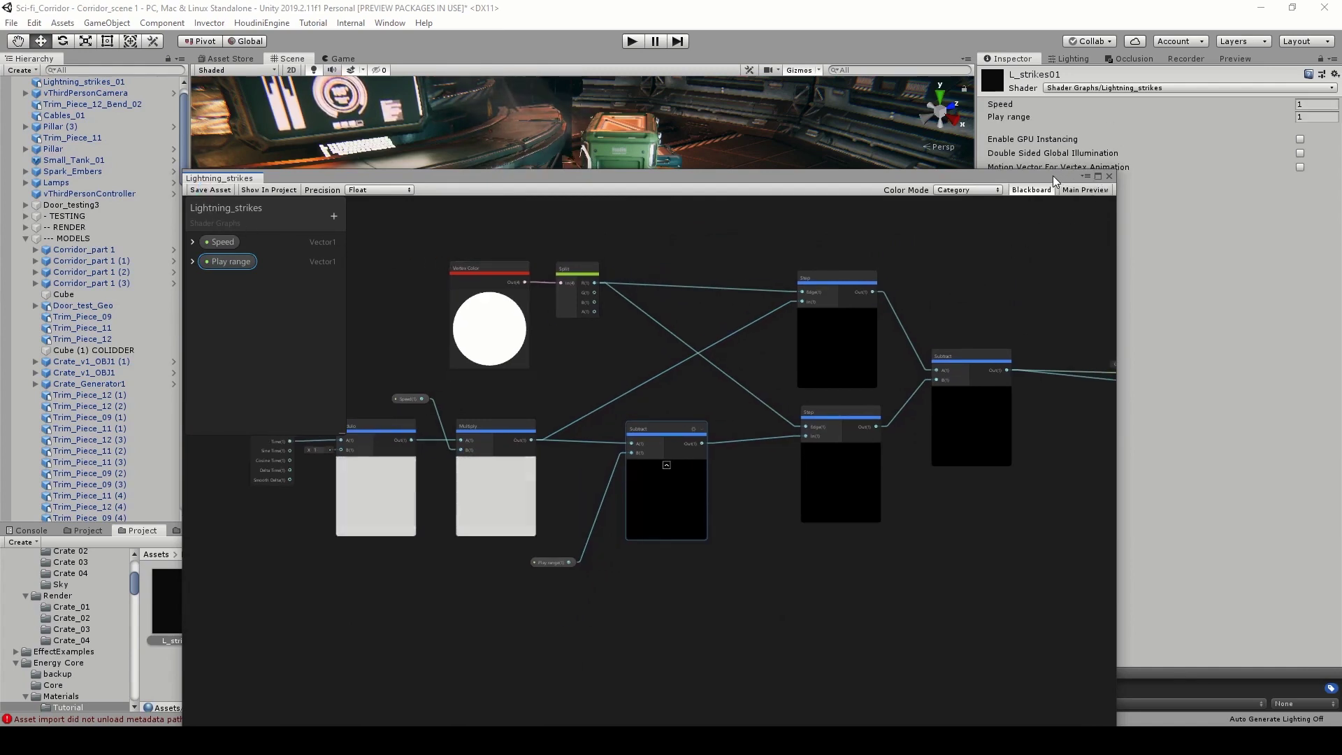
pyautogui.moveTo(1053, 175); pyautogui.dragTo(1072, 609)
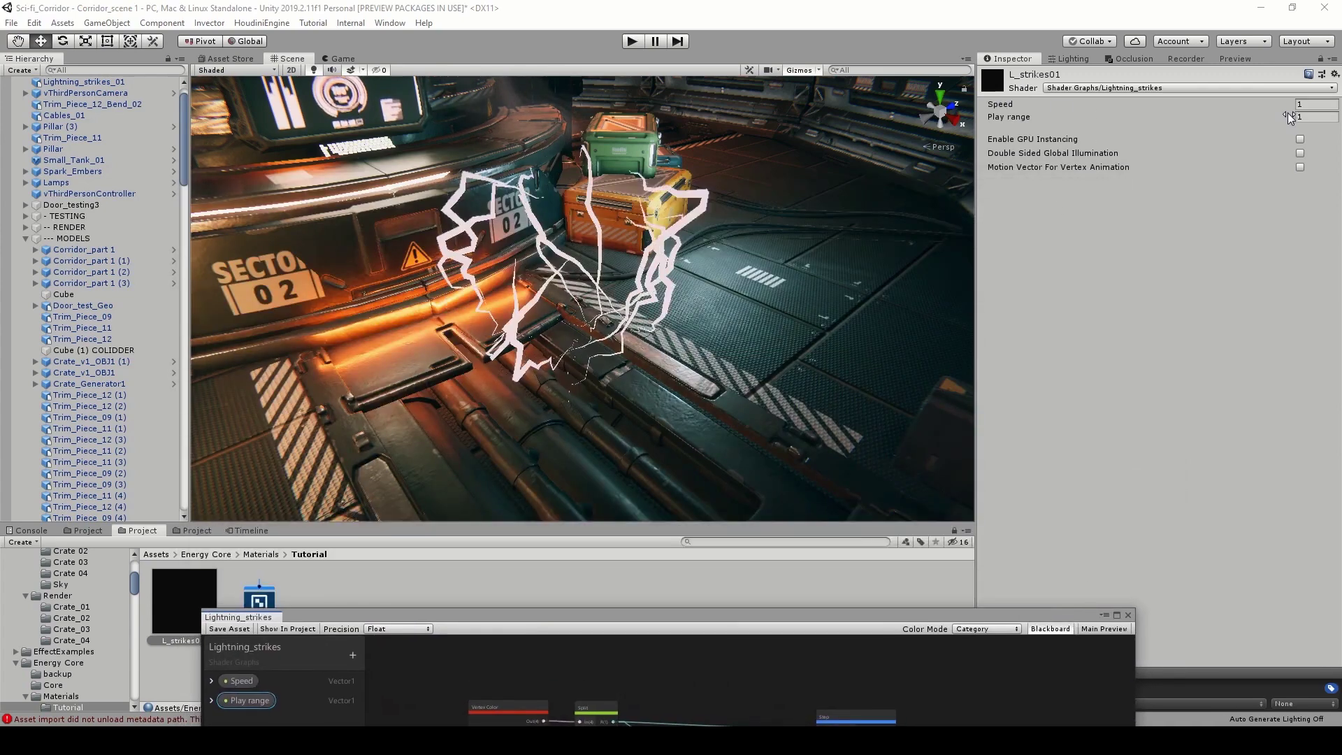
# Set the L_strikes01 material's Speed to 0.67 and Play range to 0.16.
pyautogui.click(1314, 117)
pyautogui.write('0.')
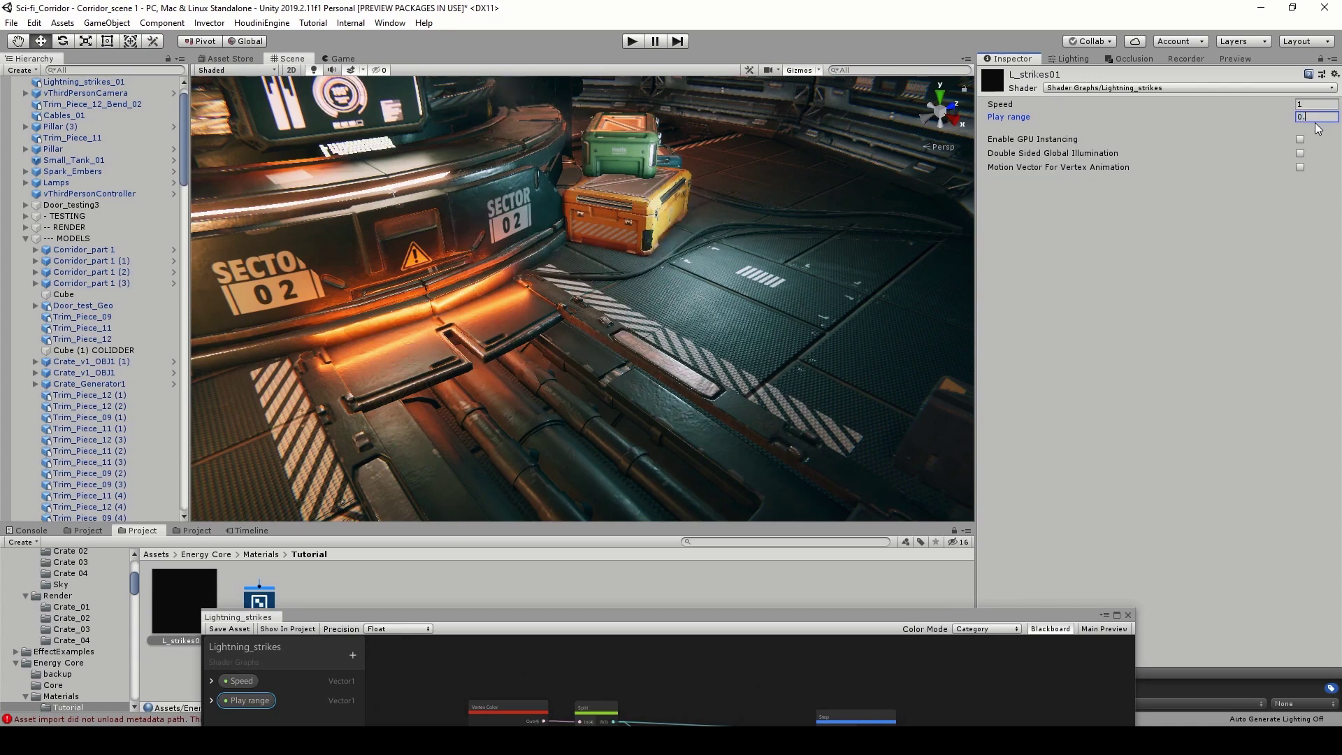
pyautogui.write('0')
pyautogui.press('BackSpace')
pyautogui.write('1')
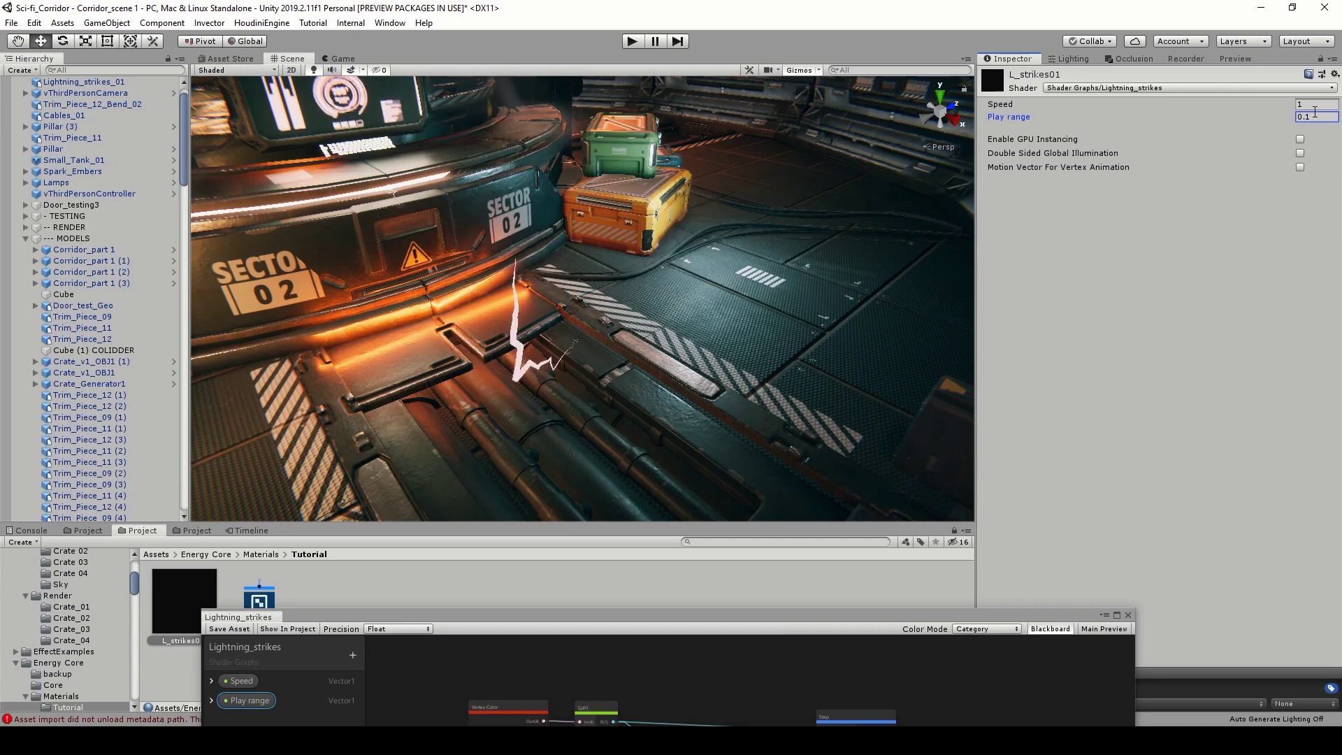
pyautogui.moveTo(1291, 107); pyautogui.dragTo(1320, 108)
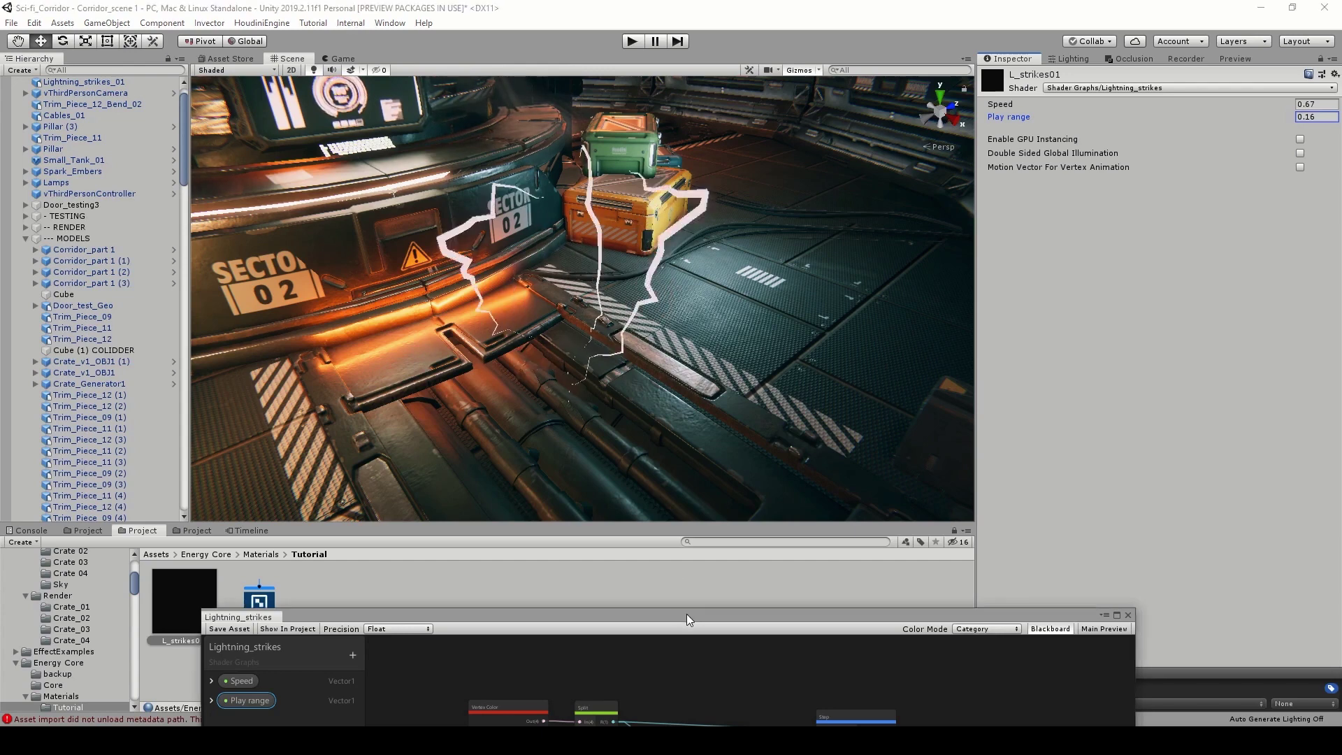
pyautogui.moveTo(687, 614); pyautogui.dragTo(639, 140)
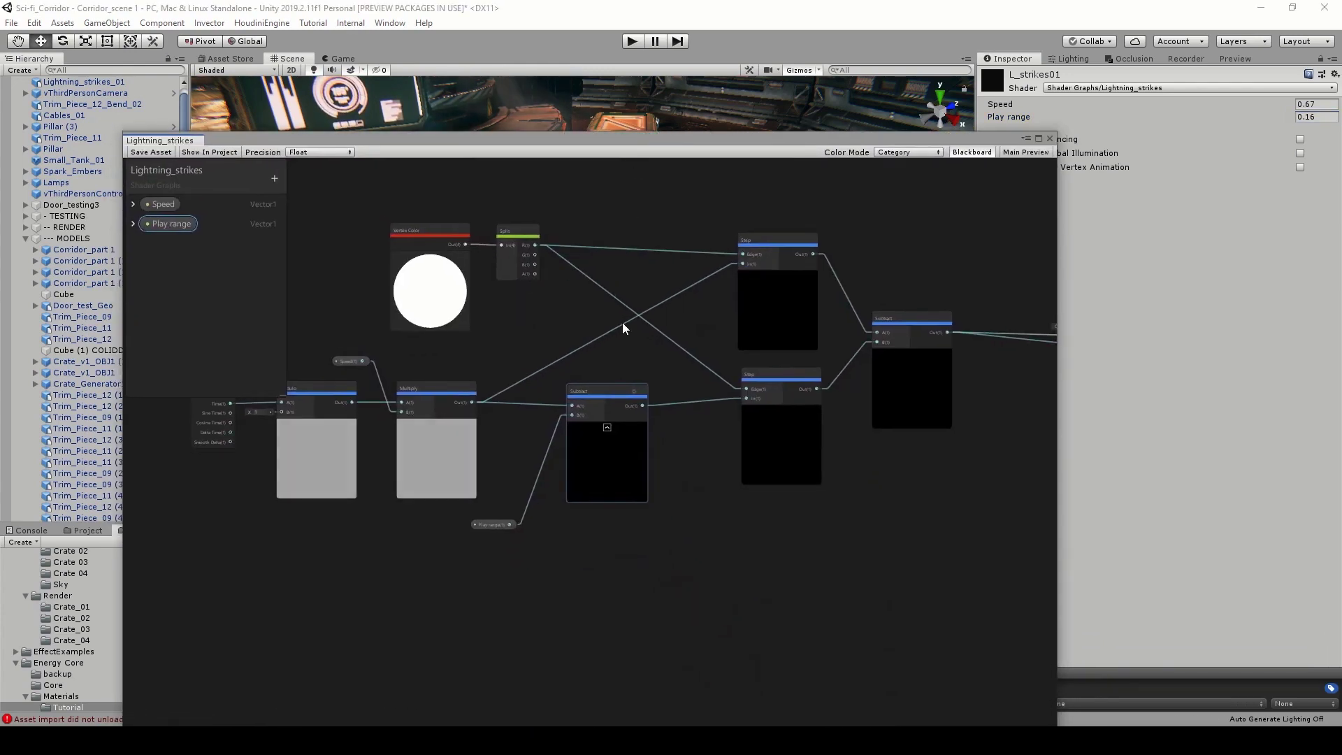
# Move the Play range property node up beside the Speed node, above the gap between Multiply and the Subtract node it feeds.
pyautogui.scroll(-2, 624, 332)
pyautogui.scroll(3, 512, 507)
pyautogui.moveTo(509, 505); pyautogui.dragTo(494, 318)
pyautogui.rightClick(825, 568)
pyautogui.click(615, 548)
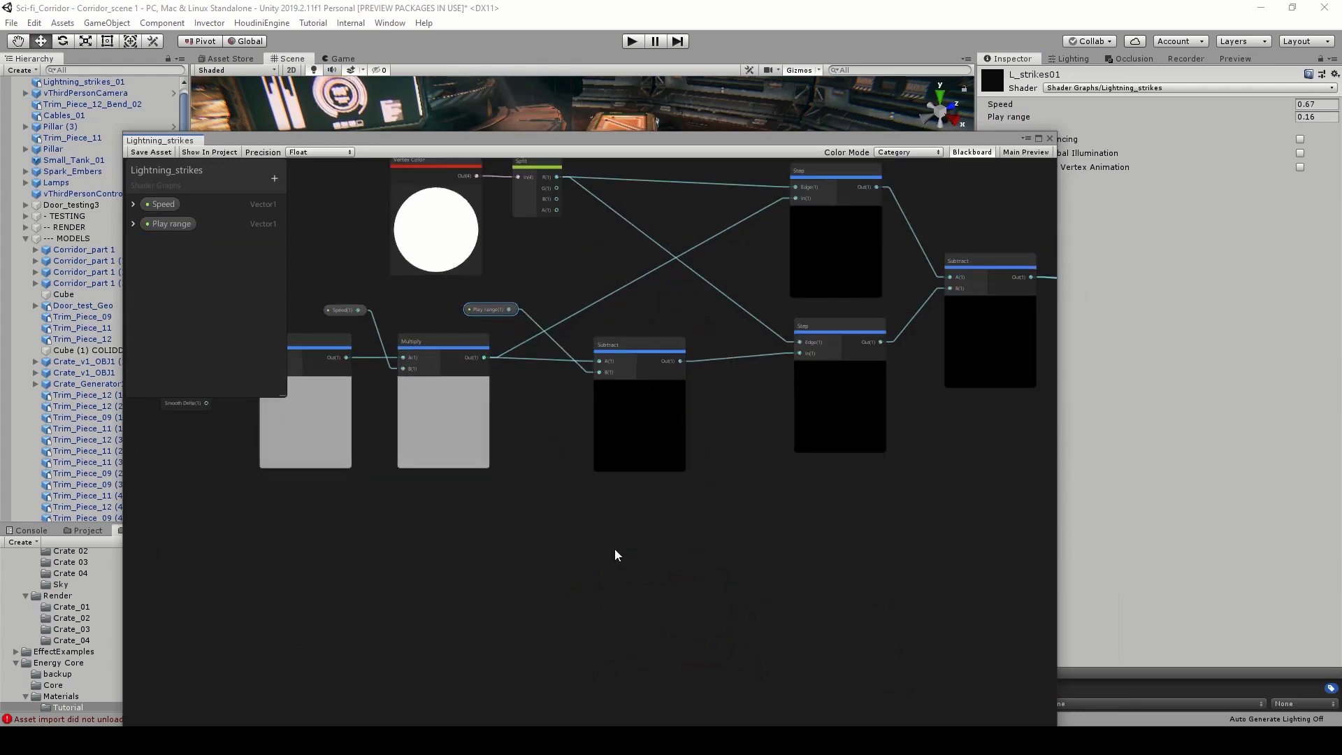
# Add a Lerp node above the Unlit Master and connect the output of the last Subtract node to its T input.
pyautogui.moveTo(733, 517); pyautogui.dragTo(493, 549, button='middle')
pyautogui.scroll(-2, 493, 550)
pyautogui.scroll(3, 754, 269)
pyautogui.moveTo(757, 274); pyautogui.dragTo(682, 324, button='middle')
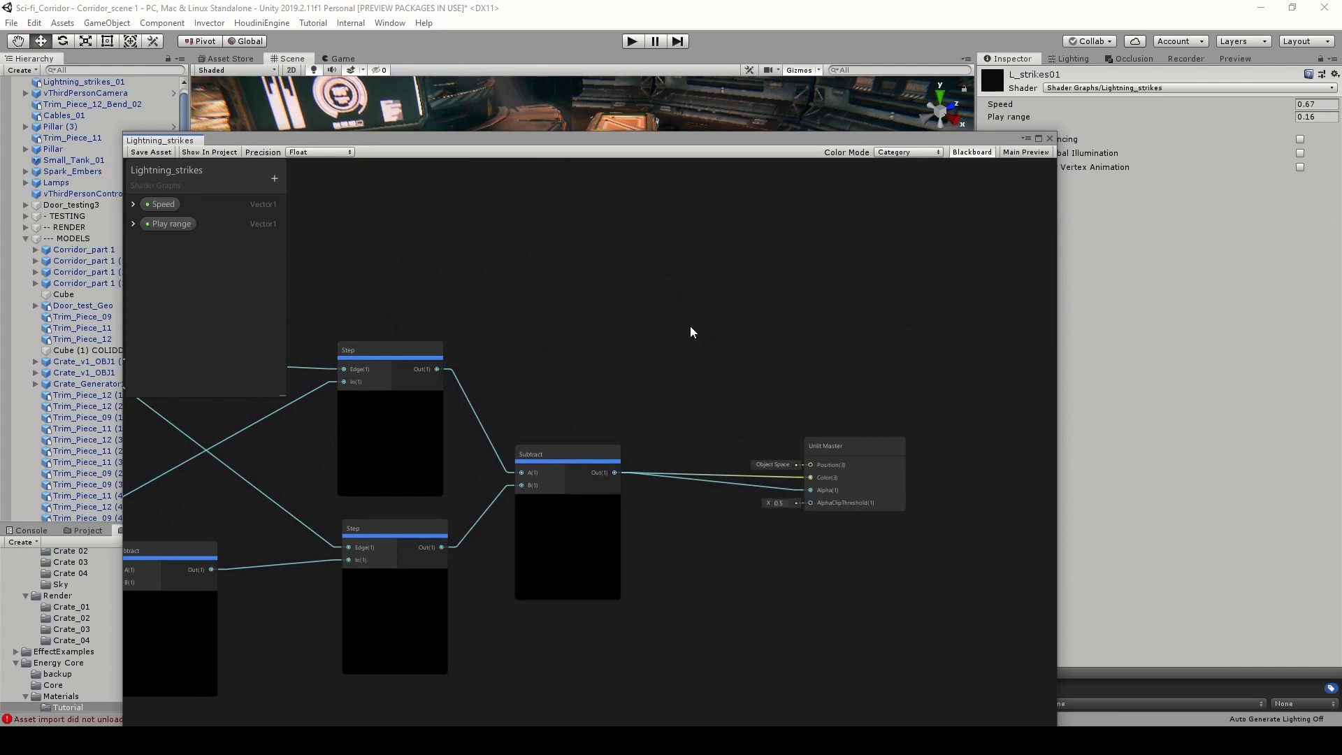
pyautogui.rightClick(692, 330)
pyautogui.click(686, 338)
pyautogui.write('l')
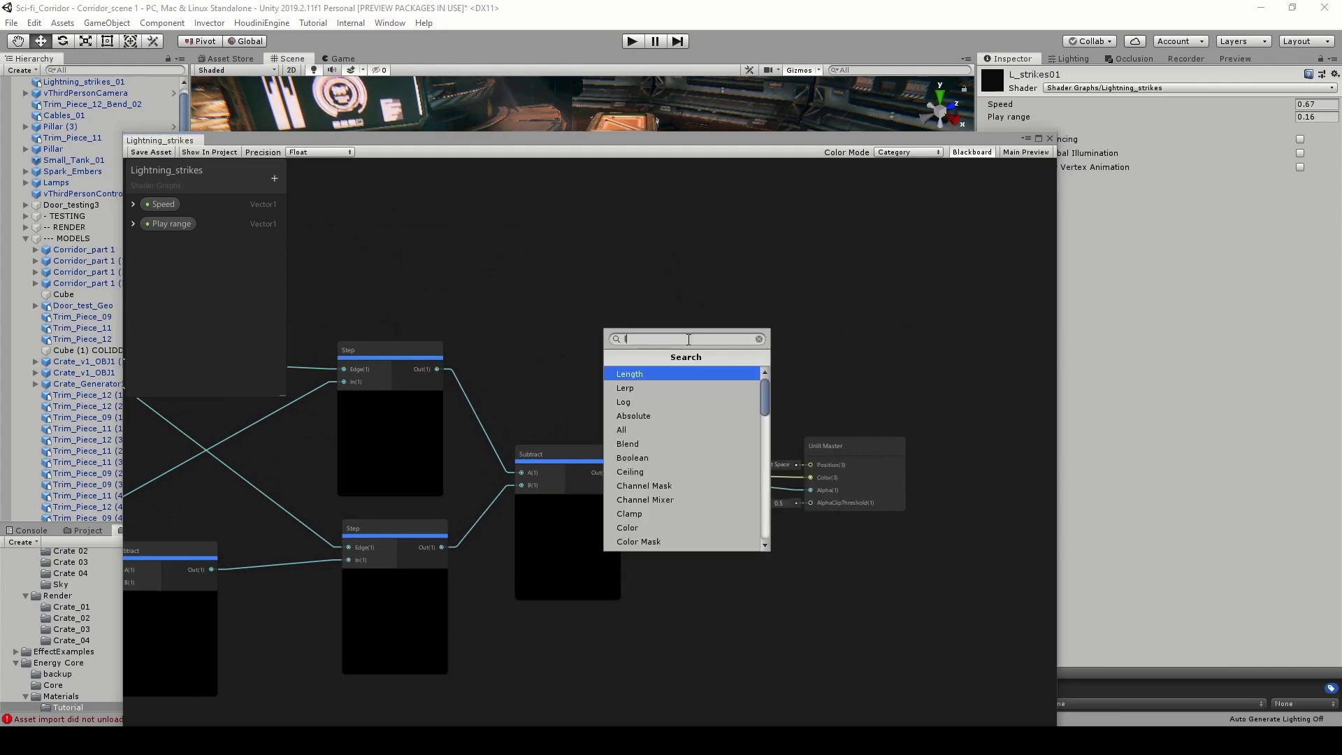
pyautogui.write('erp')
pyautogui.press('Return')
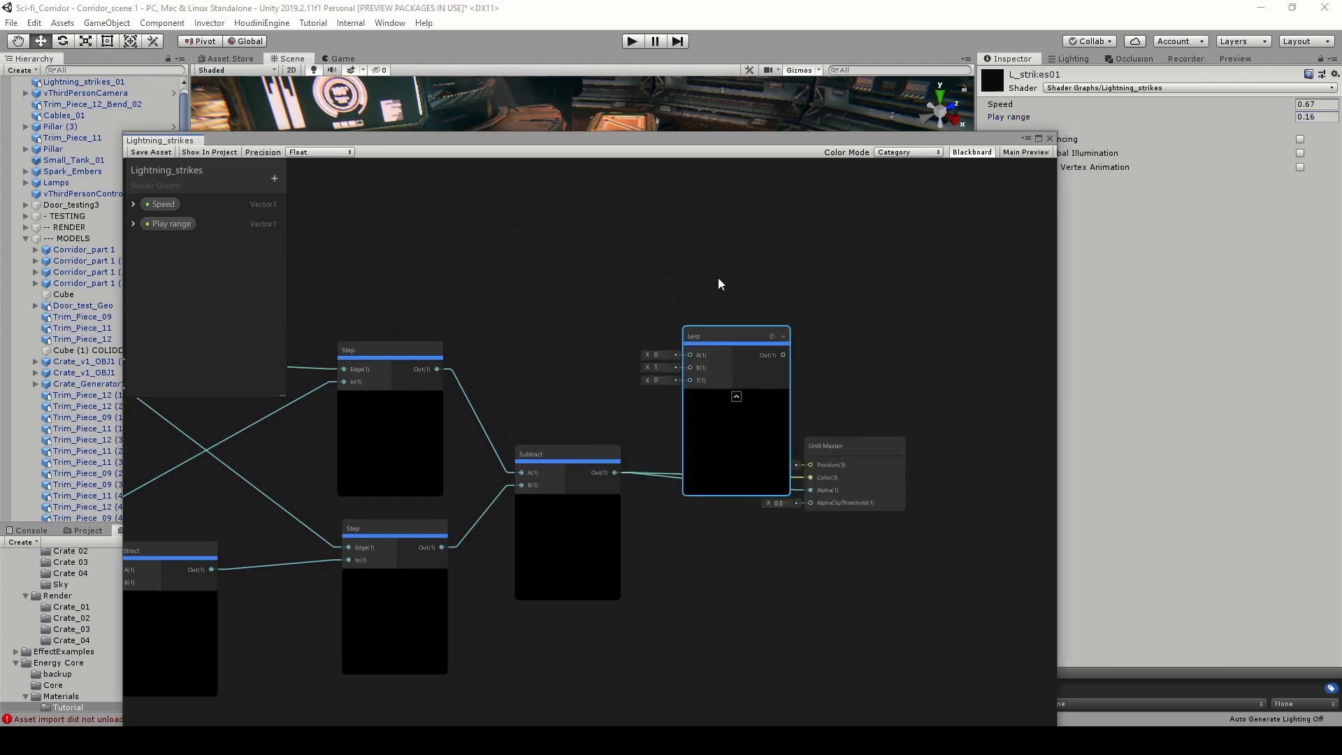
pyautogui.moveTo(729, 336); pyautogui.dragTo(719, 239)
pyautogui.moveTo(615, 472); pyautogui.dragTo(679, 284)
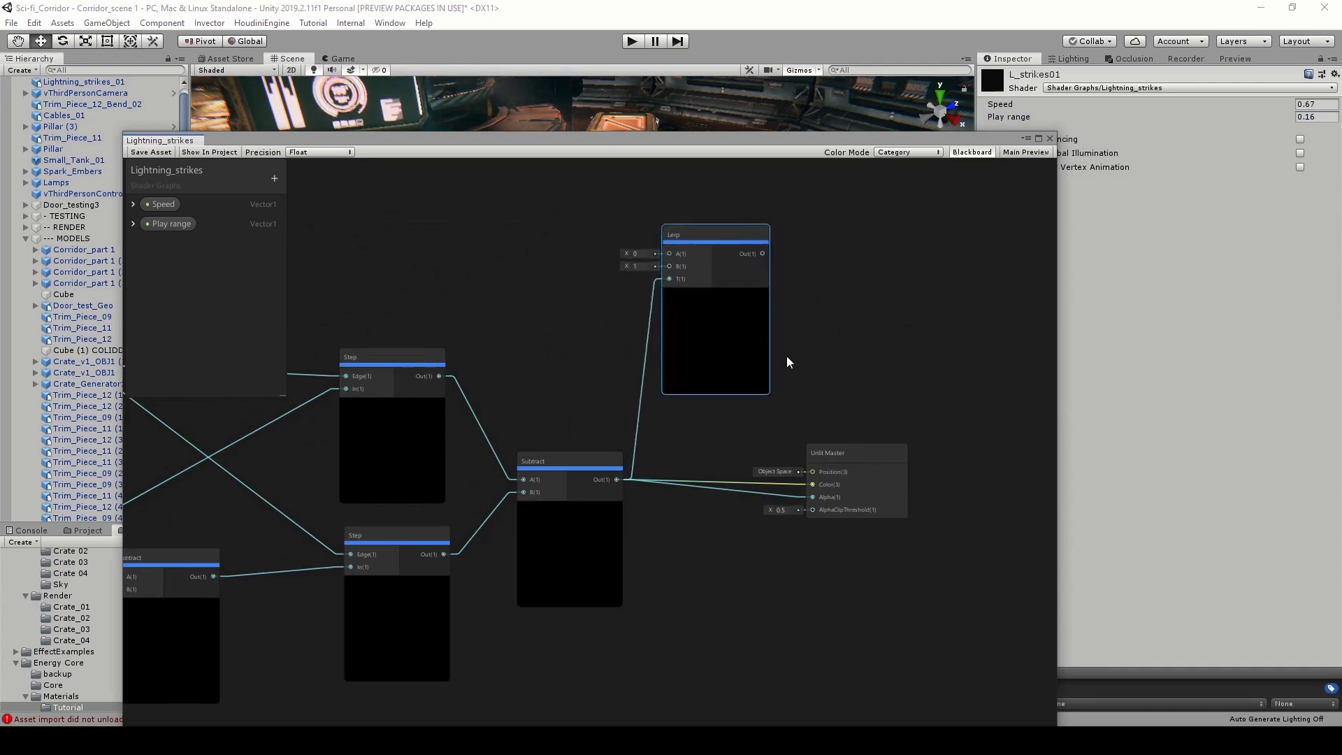
# Add a Color node, place it to the left of the Lerp node and open its Mode choices.
pyautogui.scroll(3, 580, 301)
pyautogui.press('space')
pyautogui.write('col')
pyautogui.press('Return')
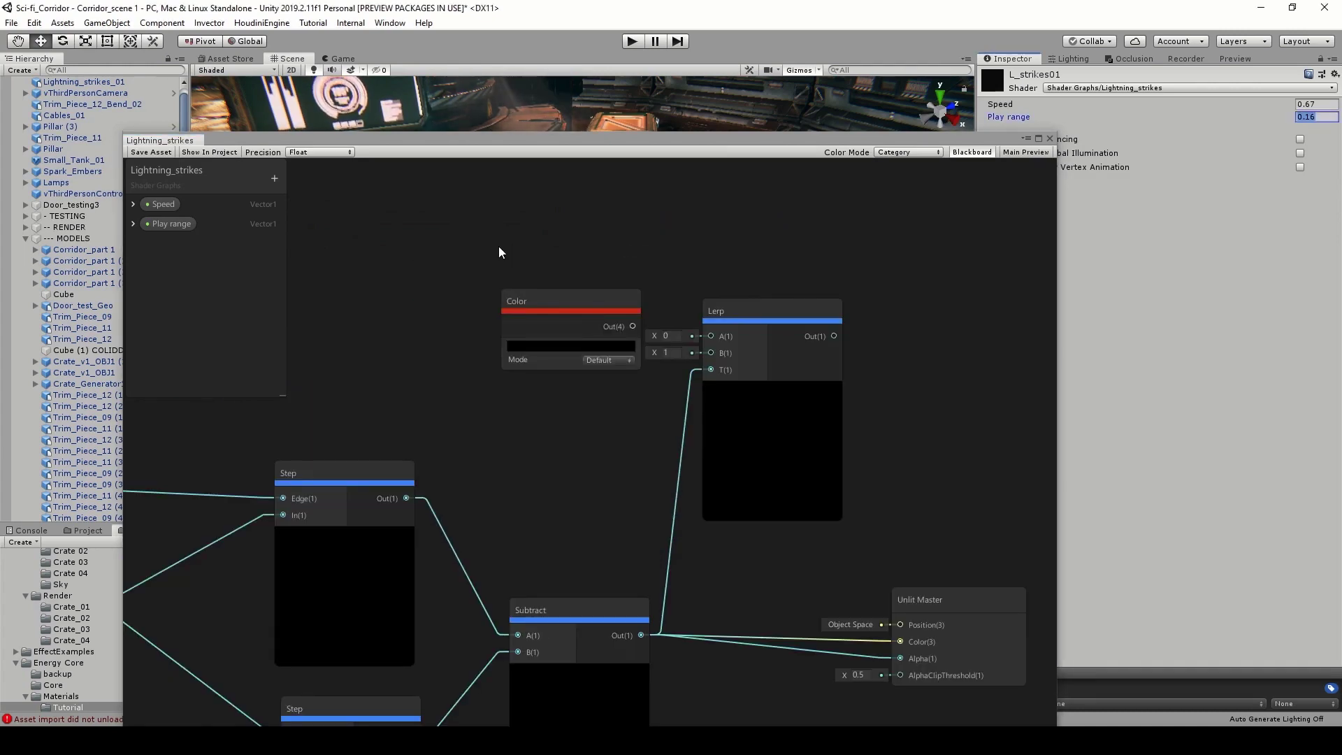
pyautogui.moveTo(547, 316); pyautogui.dragTo(450, 273)
pyautogui.click(456, 300)
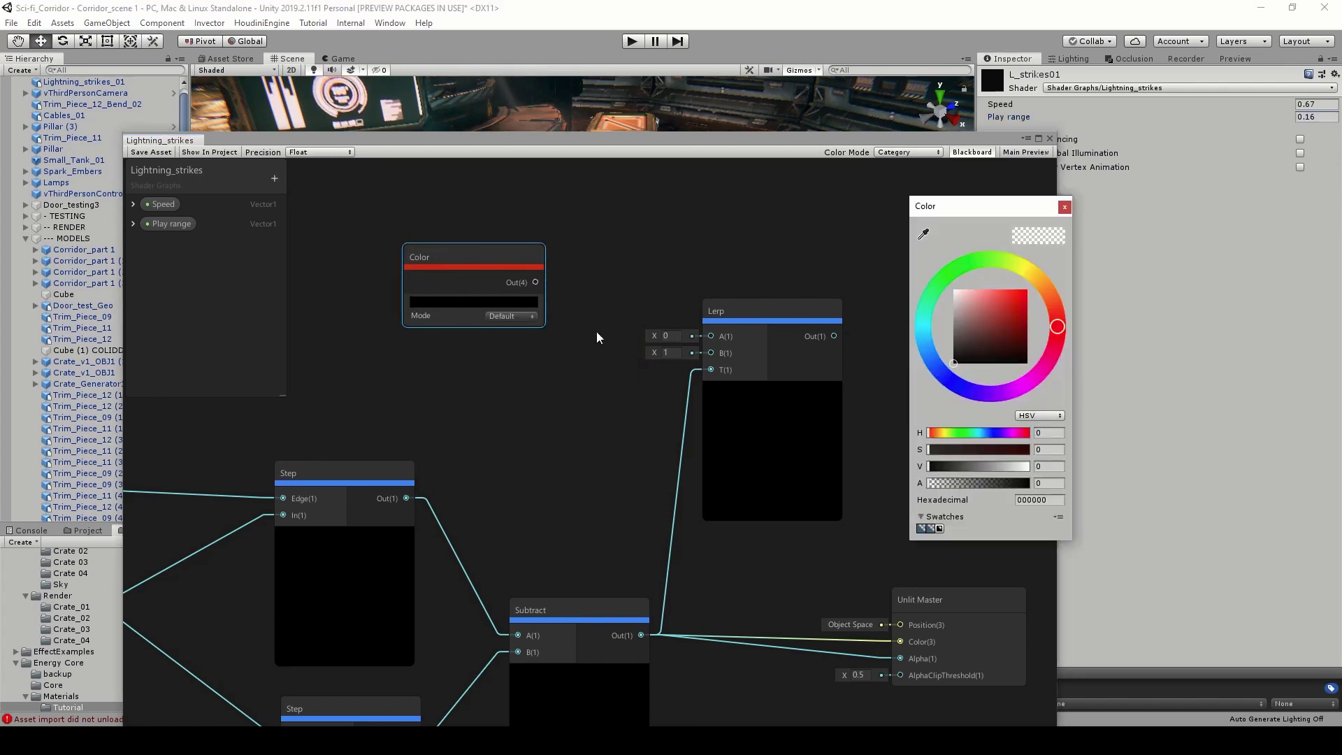
pyautogui.click(522, 317)
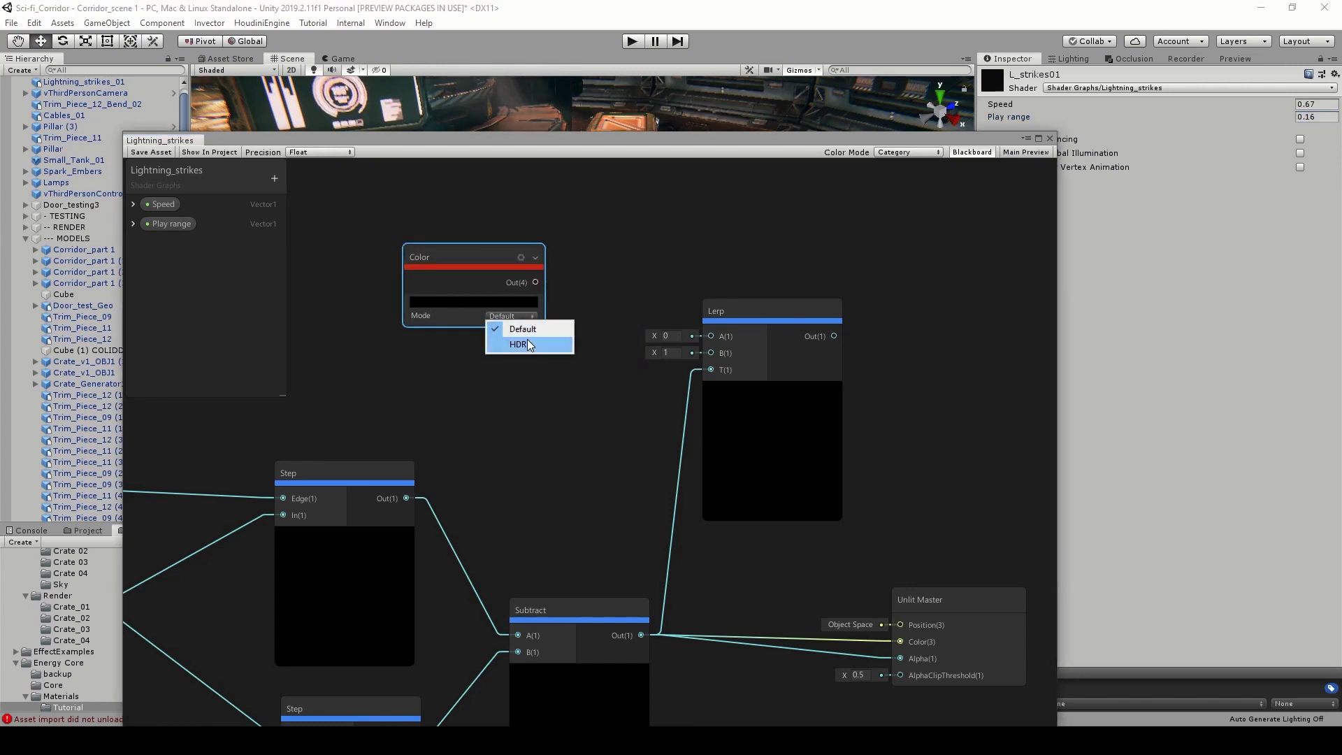
# Switch the Color node to HDR mode and give it a light-blue color.
pyautogui.click(530, 345)
pyautogui.click(493, 303)
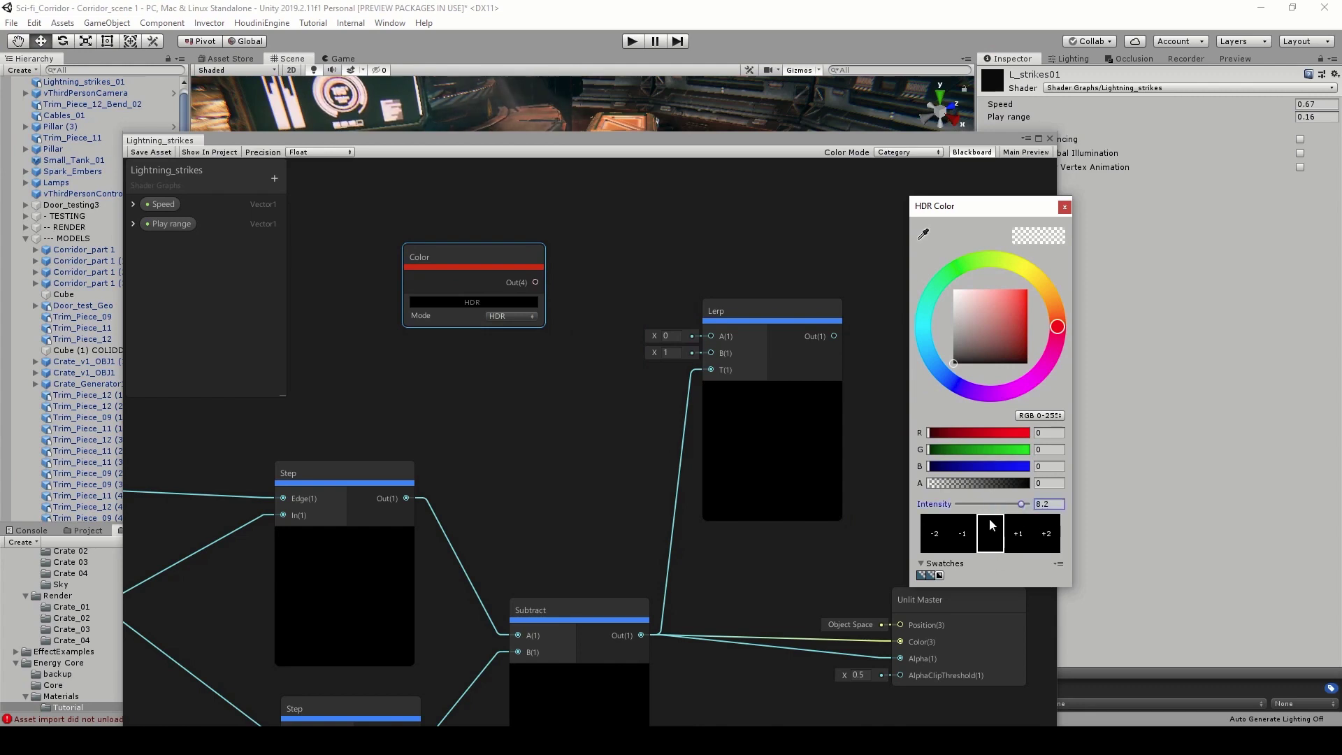
pyautogui.click(961, 315)
pyautogui.click(924, 326)
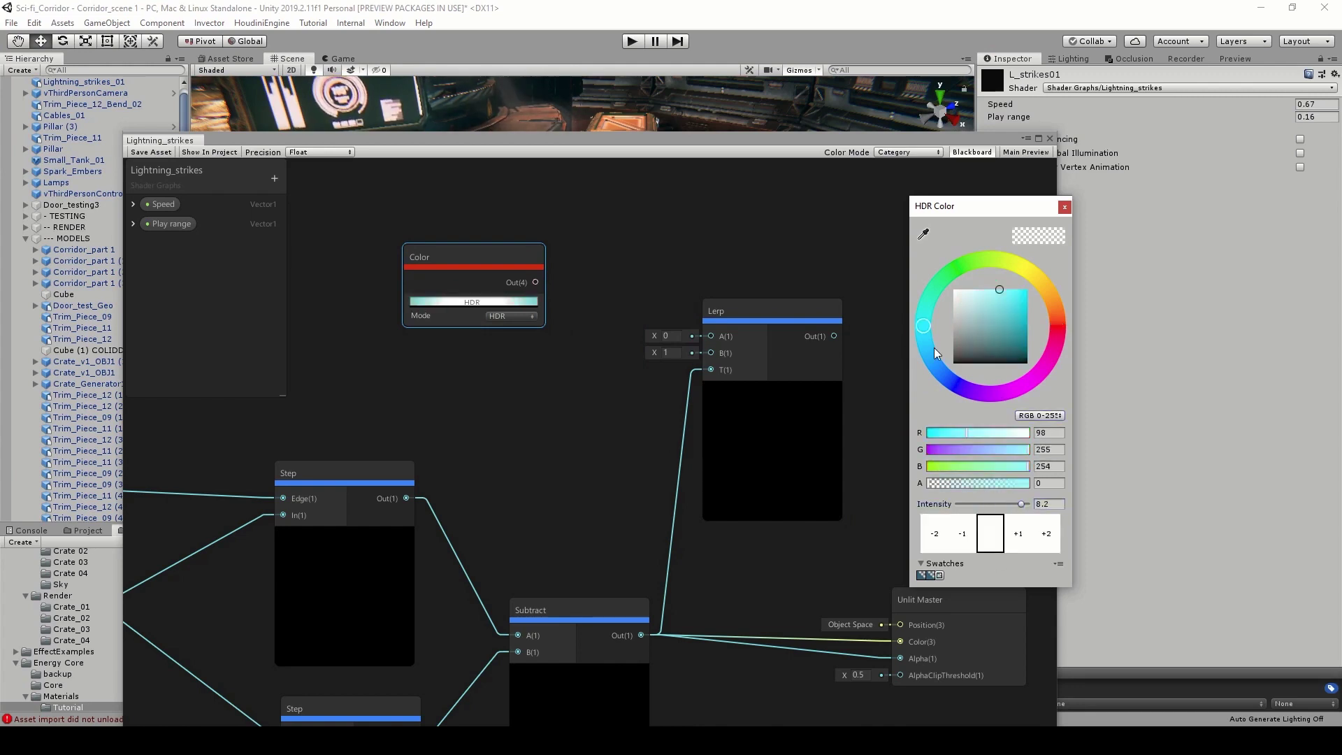
pyautogui.click(1063, 207)
# Connect the Color node to the Lerp node's B input and the Lerp output to the Unlit Master's Color input.
pyautogui.moveTo(707, 355); pyautogui.dragTo(711, 353)
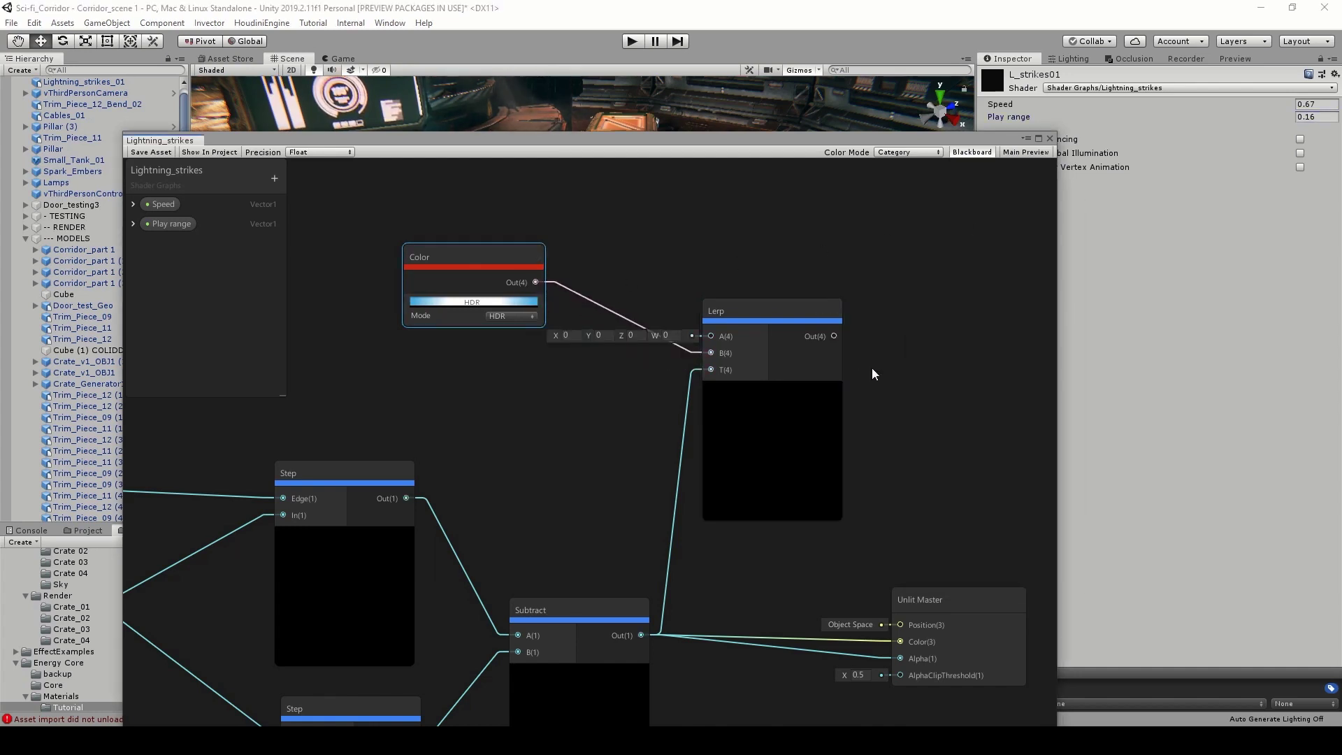
pyautogui.moveTo(871, 367); pyautogui.dragTo(698, 228, button='middle')
pyautogui.moveTo(692, 225); pyautogui.dragTo(922, 484)
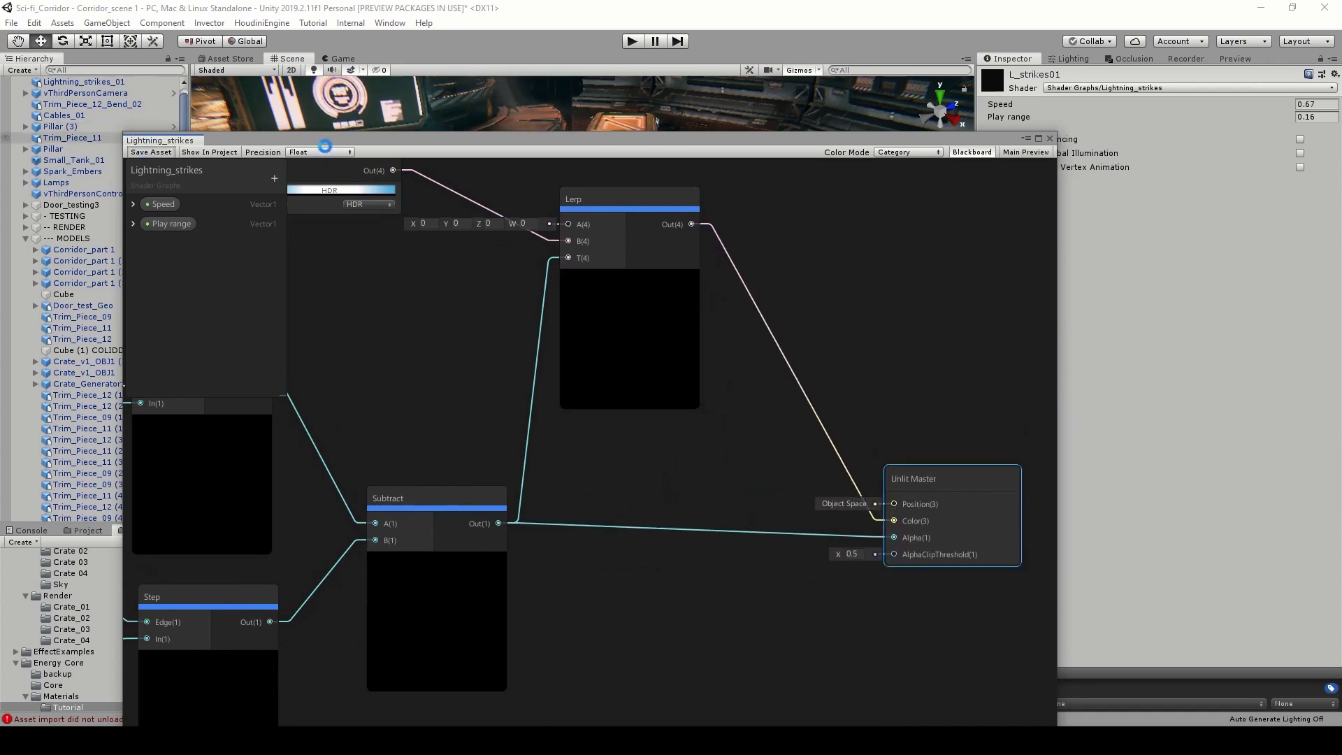
pyautogui.moveTo(325, 138); pyautogui.dragTo(350, 188)
# Convert the Color node to an exposed shader property and save the Lightning_strikes graph.
pyautogui.moveTo(413, 362); pyautogui.dragTo(645, 534, button='middle')
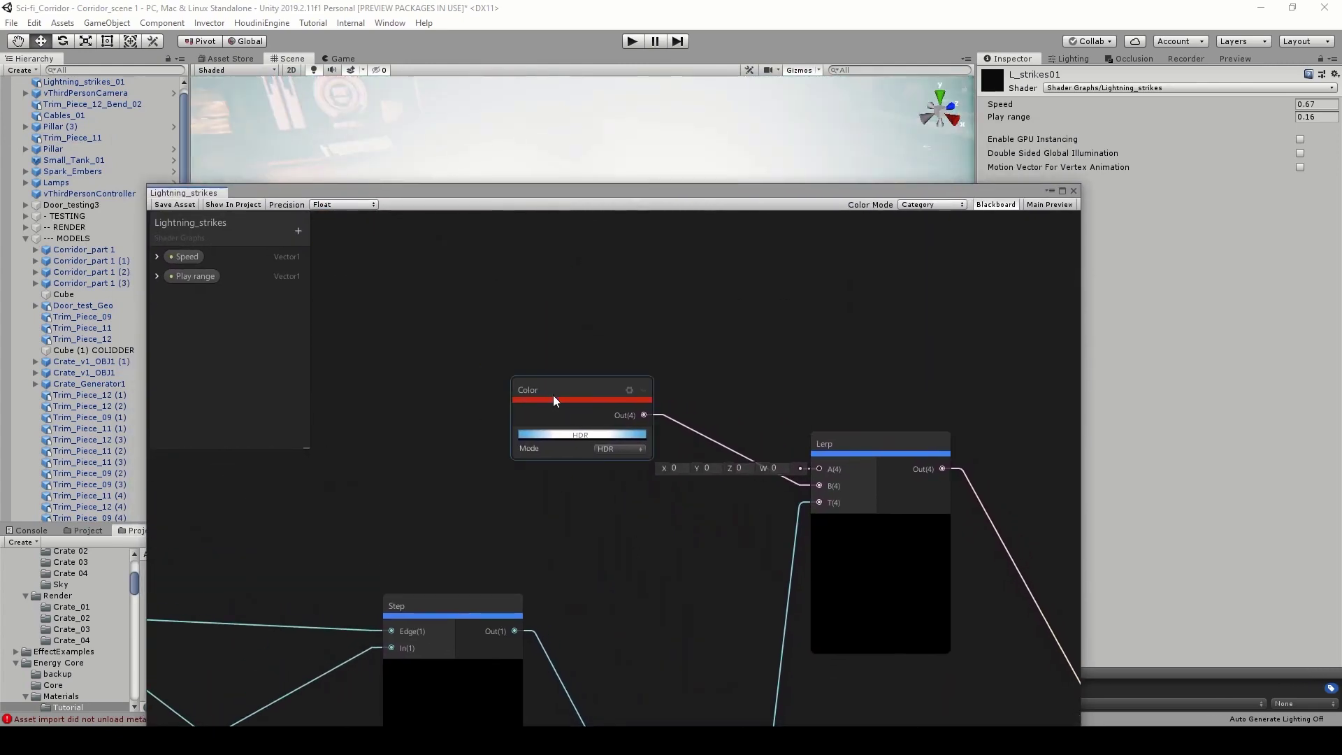
pyautogui.click(559, 379)
pyautogui.moveTo(559, 379); pyautogui.dragTo(530, 384)
pyautogui.rightClick(531, 382)
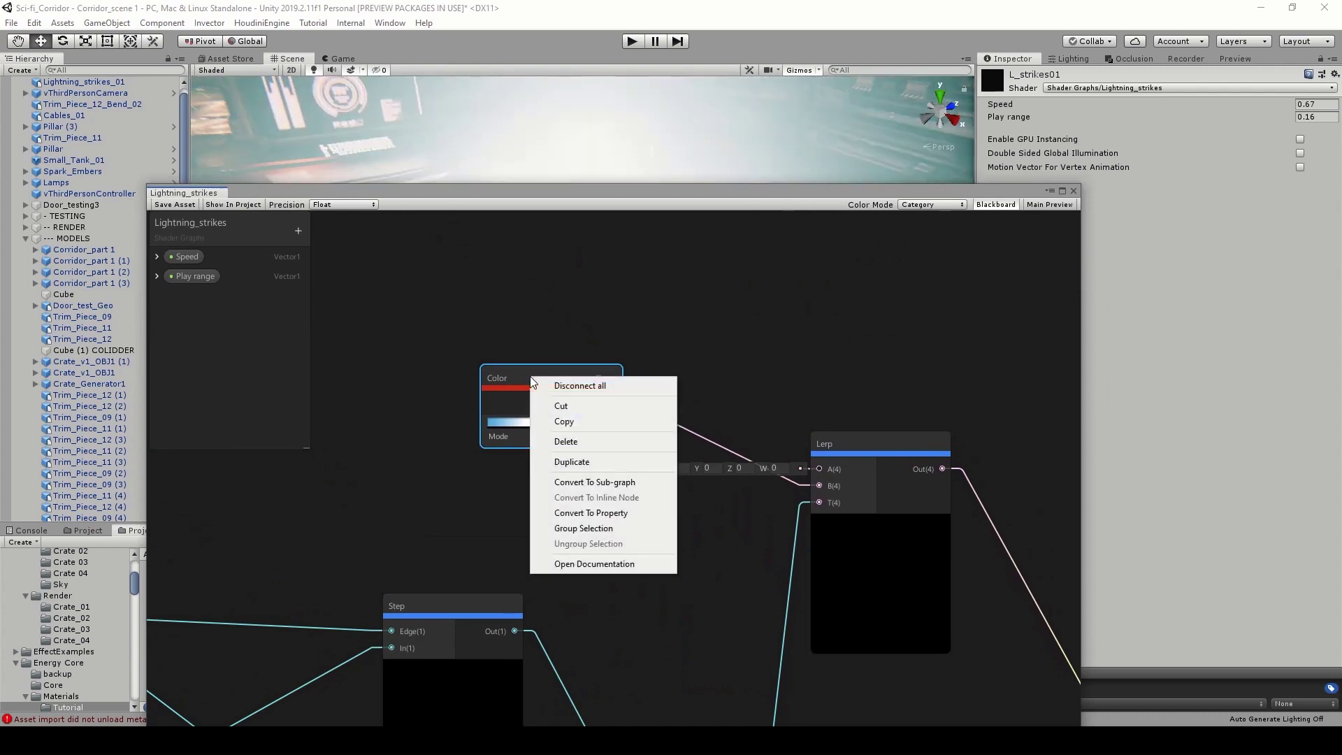
pyautogui.click(576, 513)
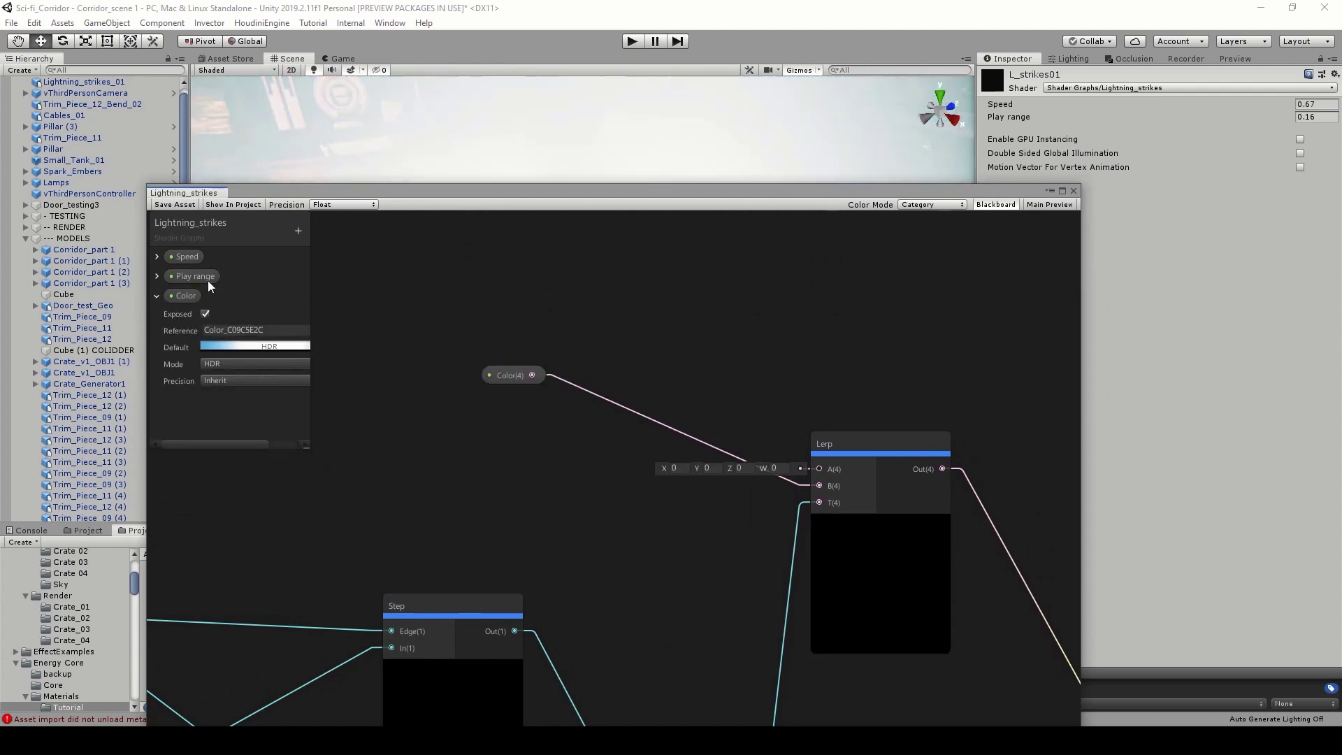
pyautogui.click(168, 205)
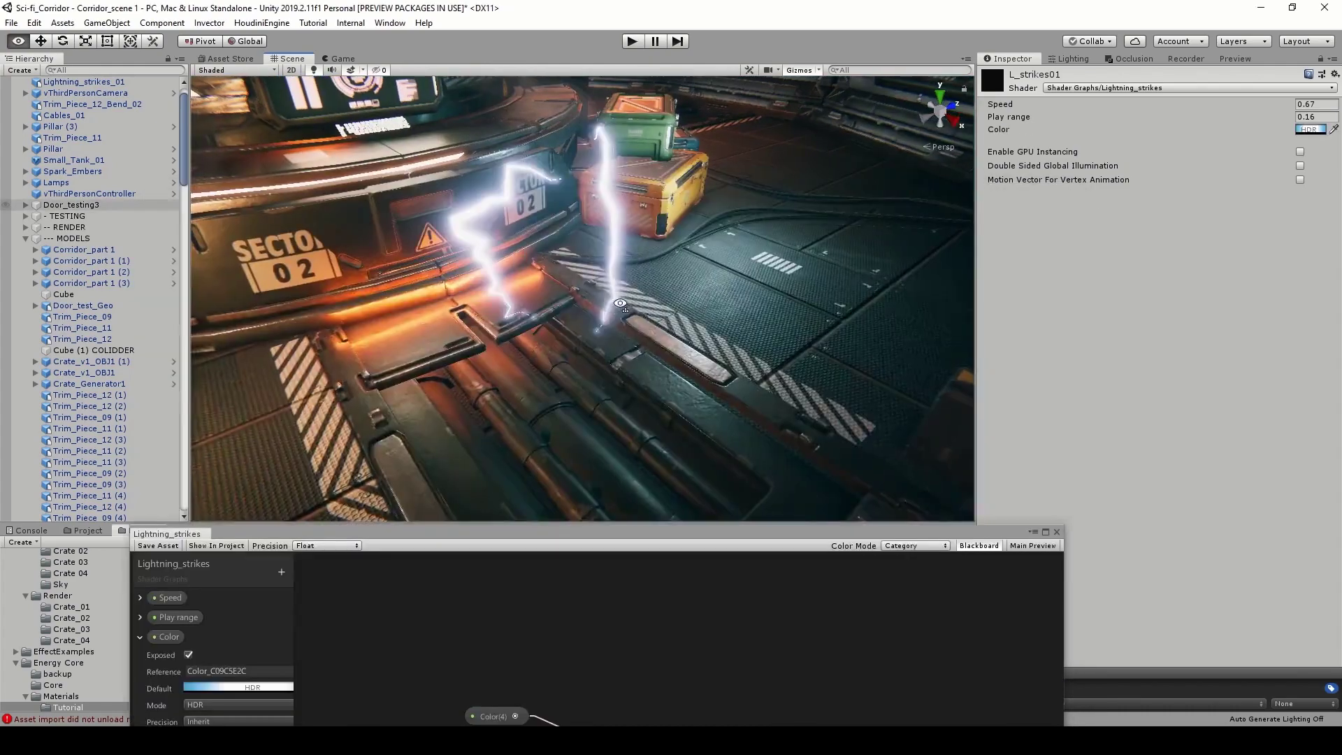
# Set the Speed of the L_strikes01 material to 2.04.
pyautogui.moveTo(629, 300)
pyautogui.mouseDown(button='right')
pyautogui.moveTo(601, 273)
pyautogui.moveTo(616, 291)
pyautogui.mouseUp(button='right')
pyautogui.keyDown('alt'); pyautogui.moveTo(616, 292); pyautogui.dragTo(509, 250); pyautogui.keyUp('alt')
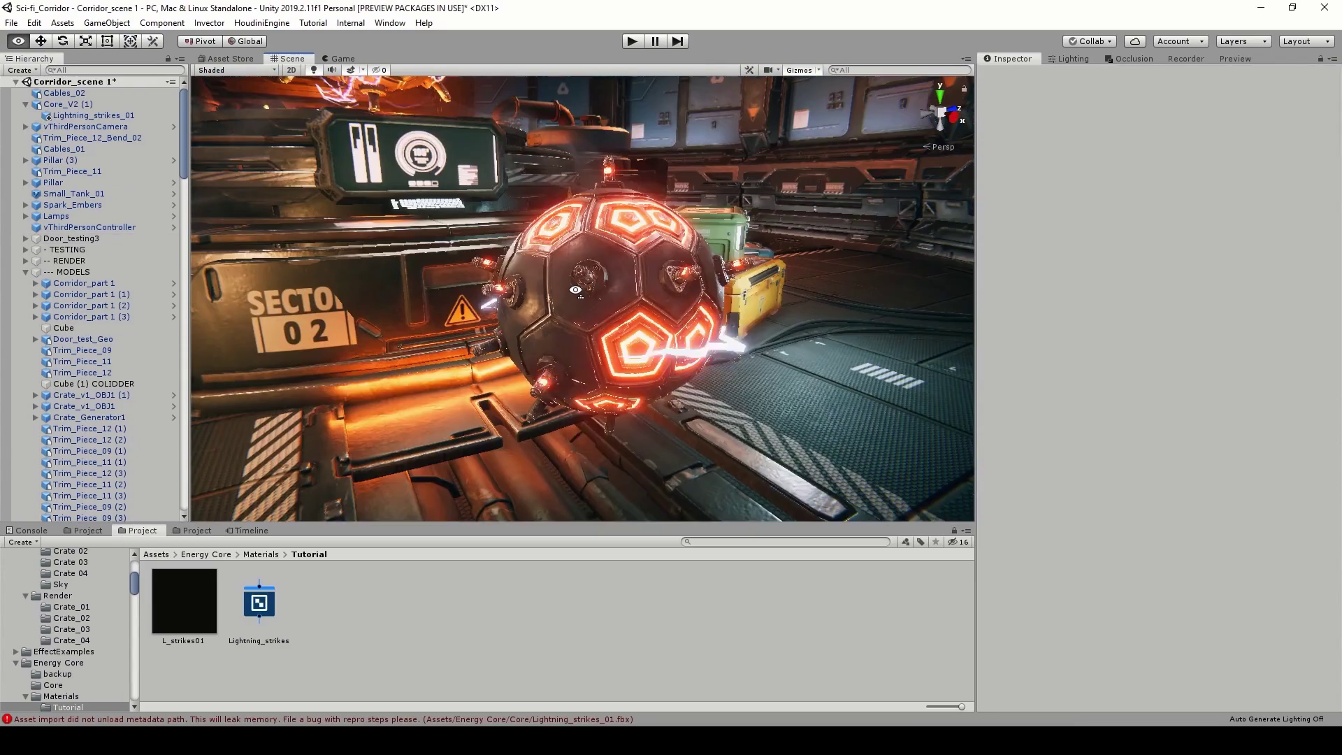
pyautogui.keyDown('alt'); pyautogui.moveTo(587, 349); pyautogui.dragTo(603, 360); pyautogui.keyUp('alt')
pyautogui.moveTo(602, 360)
pyautogui.mouseDown(button='right')
pyautogui.moveTo(614, 368)
pyautogui.moveTo(588, 355)
pyautogui.moveTo(615, 369)
pyautogui.mouseUp(button='right')
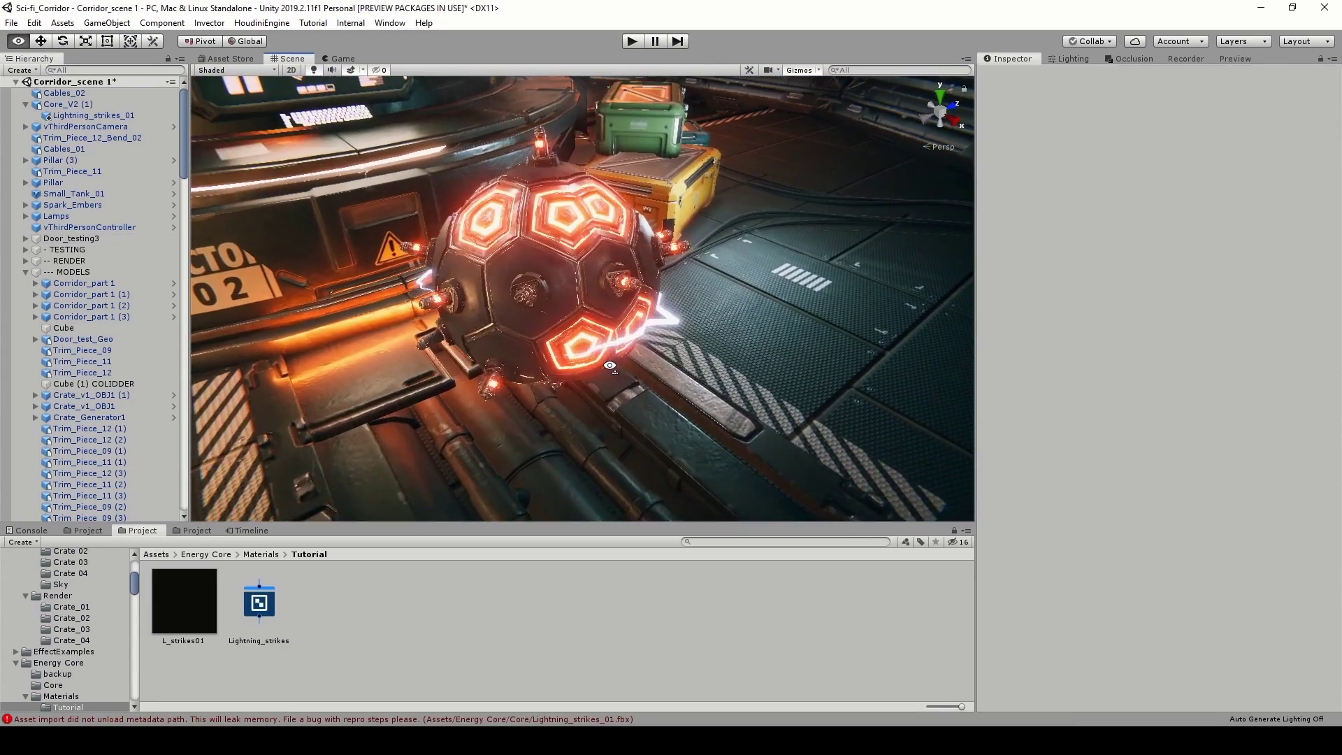
pyautogui.keyDown('alt'); pyautogui.moveTo(525, 279); pyautogui.dragTo(493, 347); pyautogui.keyUp('alt')
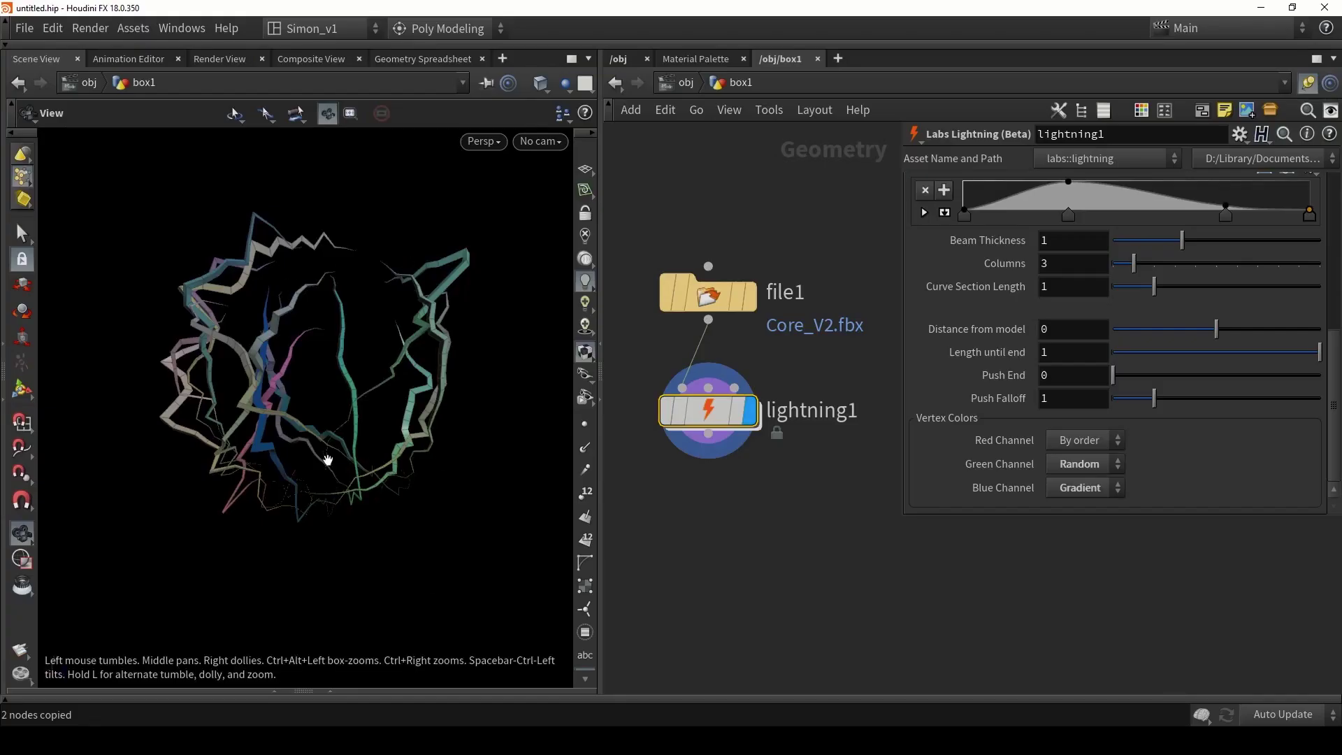
pyautogui.moveTo(323, 483); pyautogui.dragTo(503, 577)
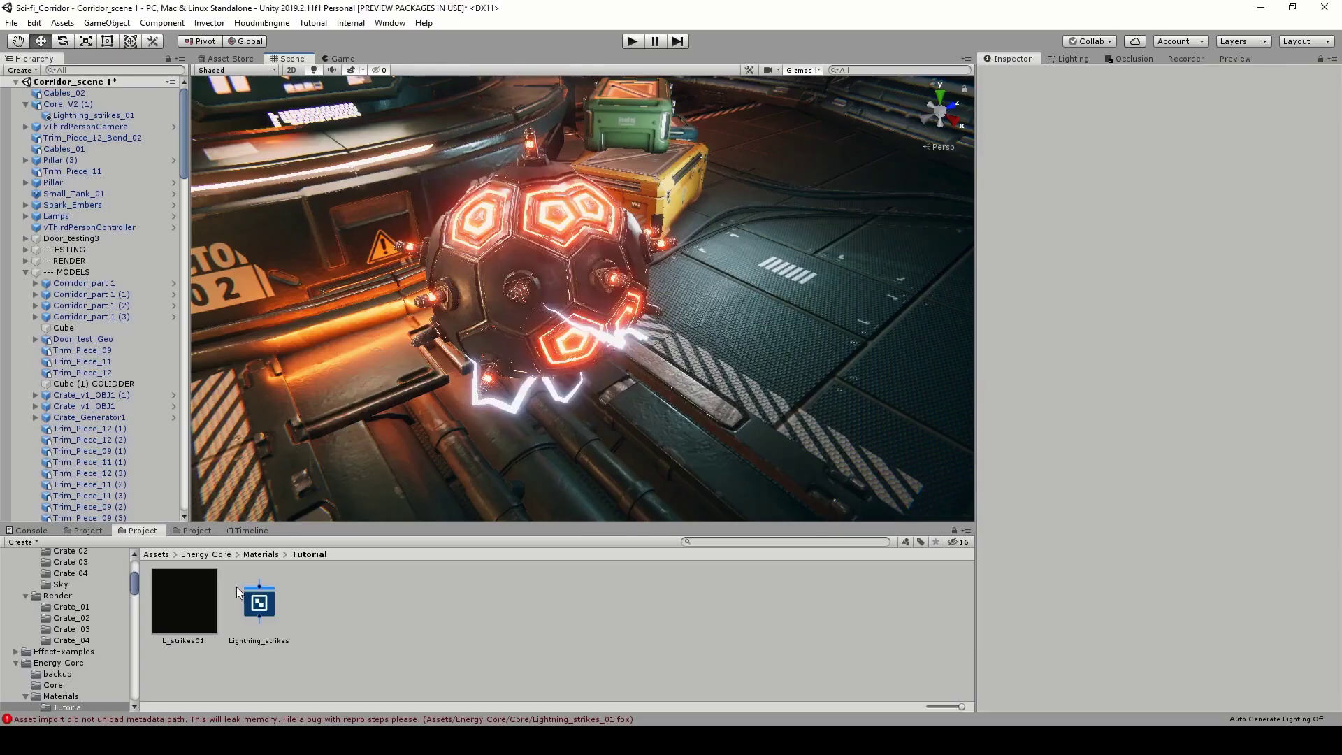
pyautogui.click(197, 588)
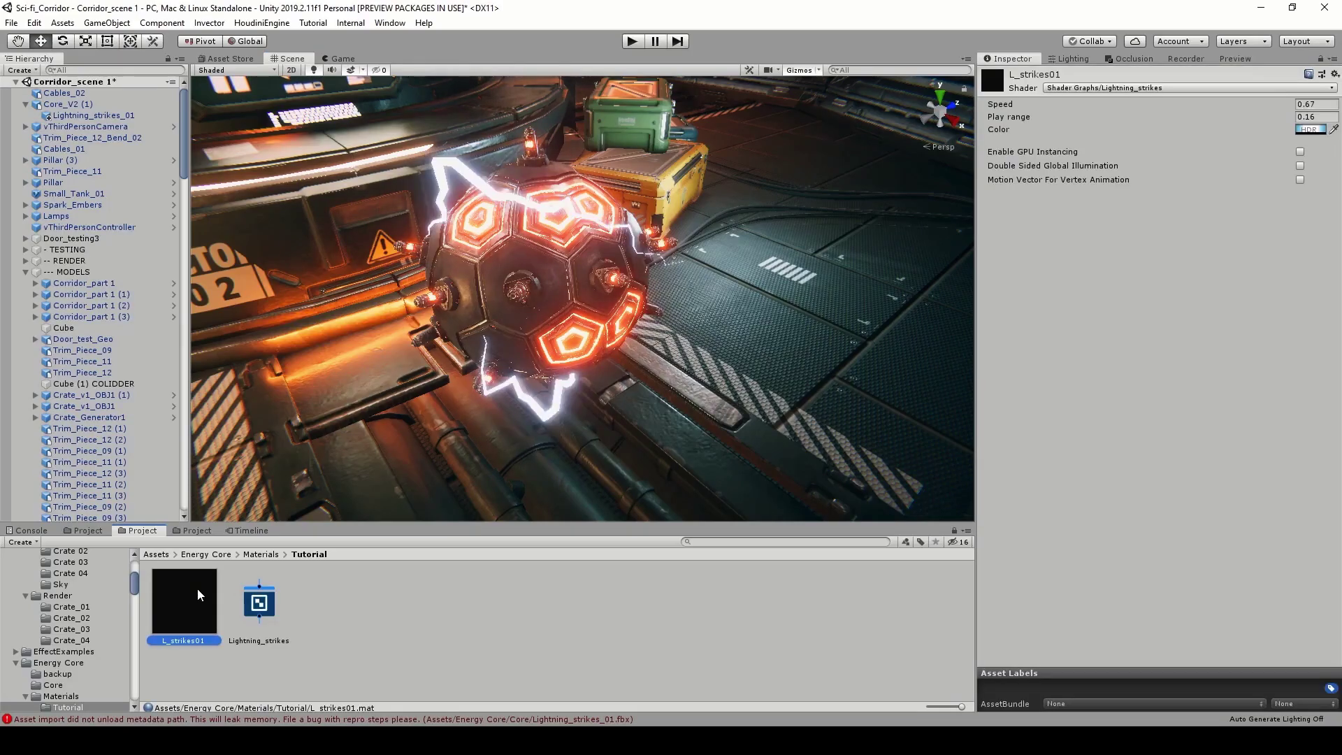
pyautogui.moveTo(1291, 102); pyautogui.dragTo(1327, 102)
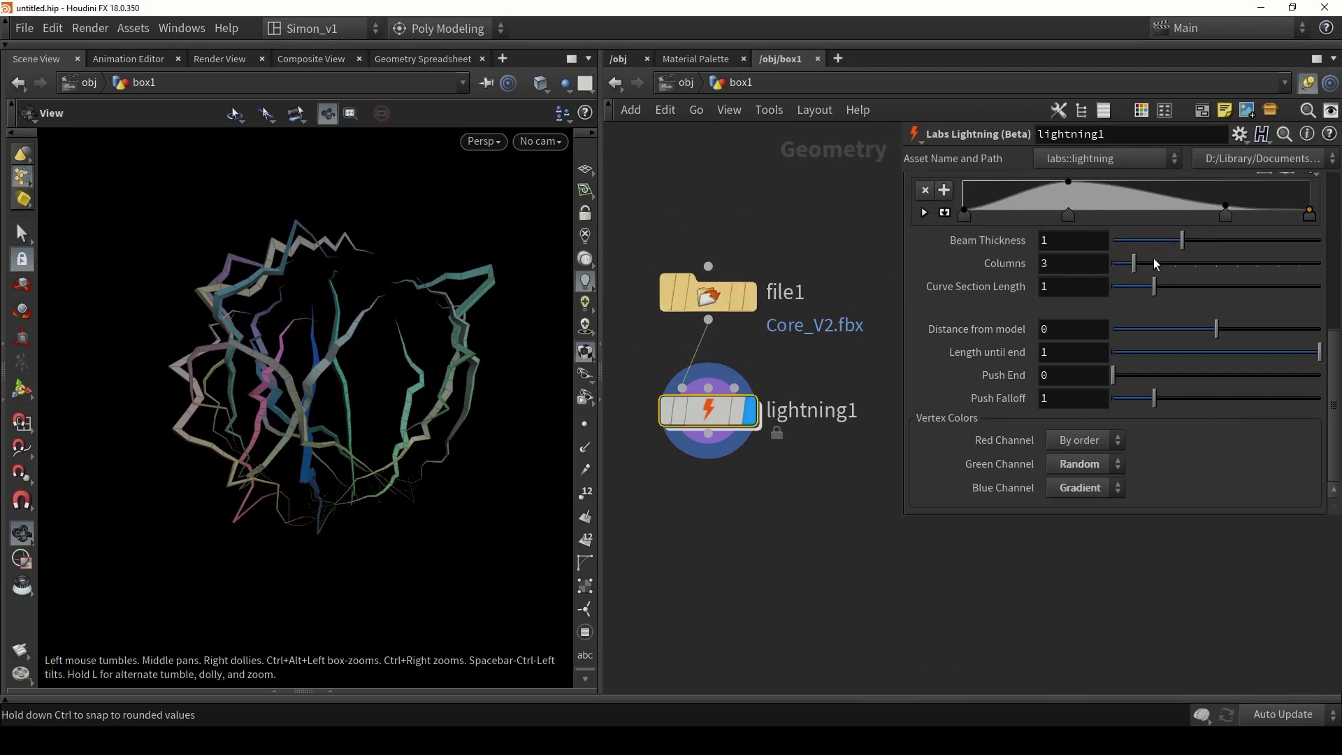
# In Houdini, set the lightning1 node's Beam Thickness to 0.3 and open its export settings.
pyautogui.moveTo(1181, 244); pyautogui.dragTo(1134, 236)
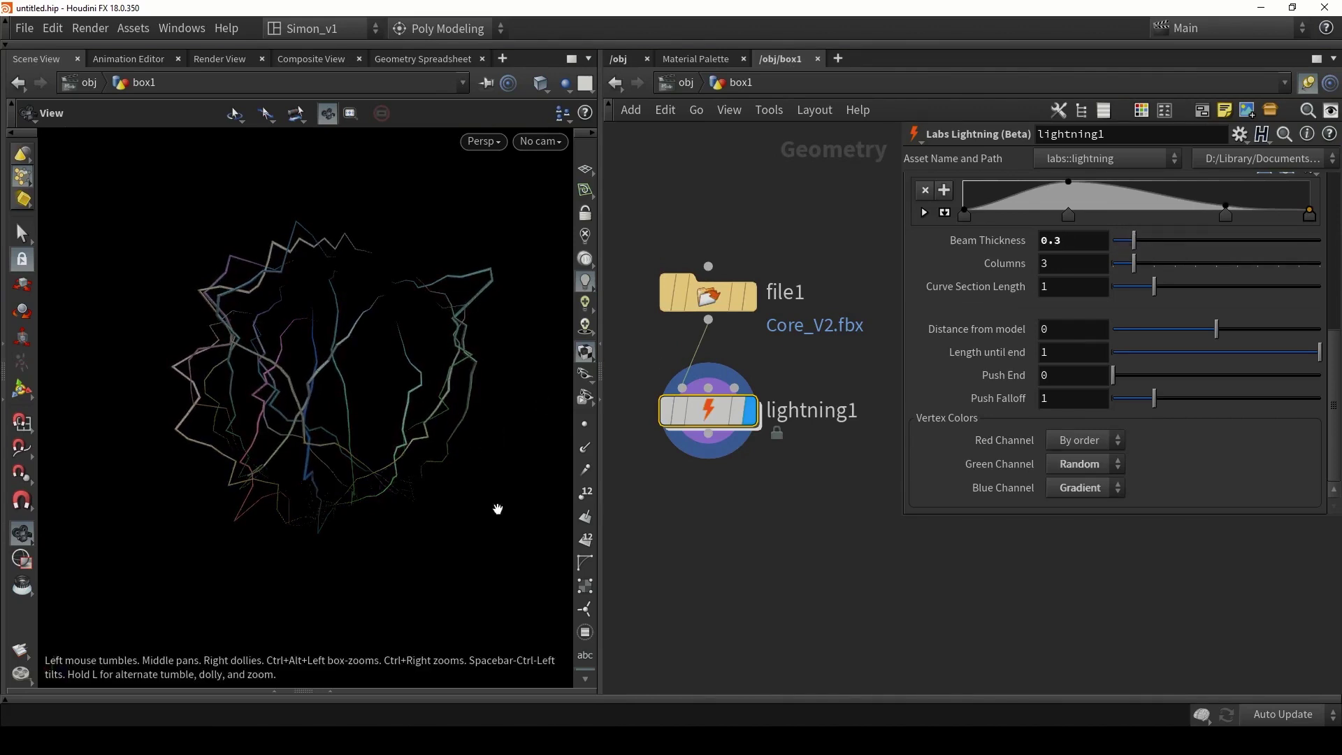
pyautogui.scroll(10, 1068, 322)
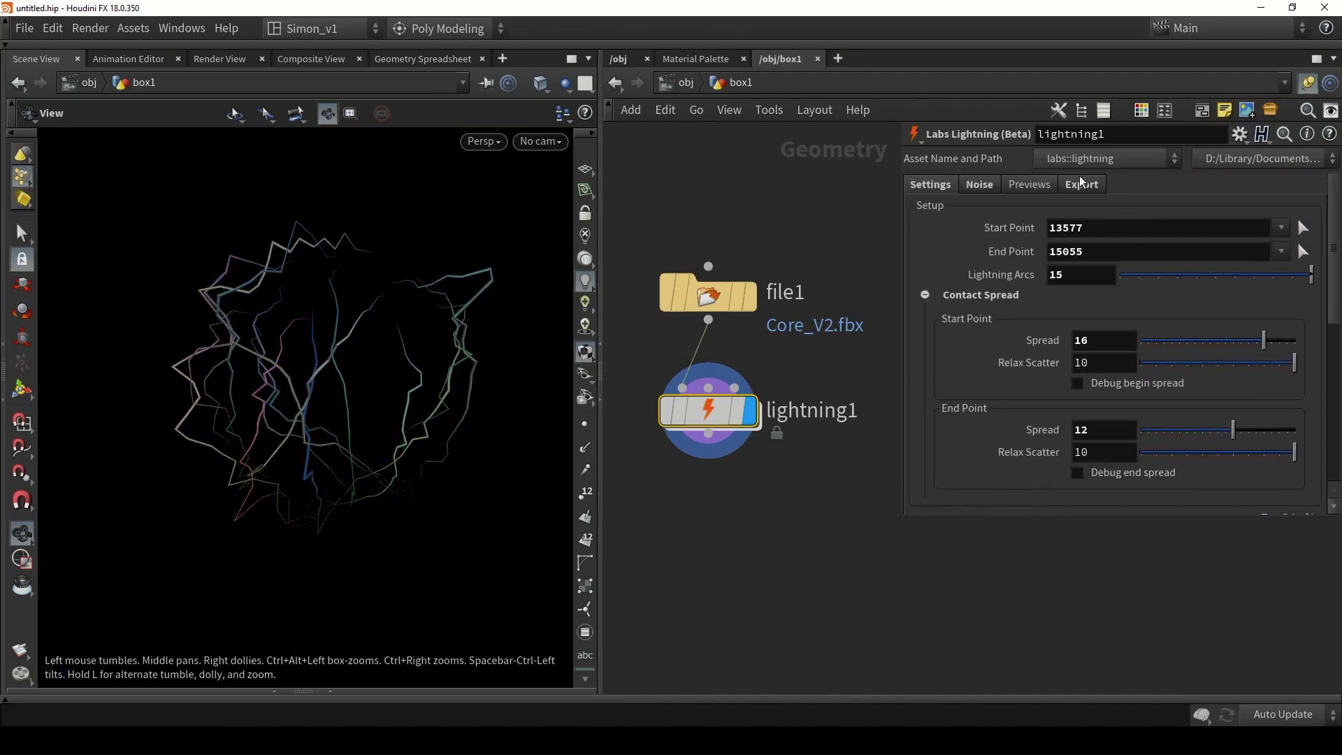
pyautogui.click(1082, 184)
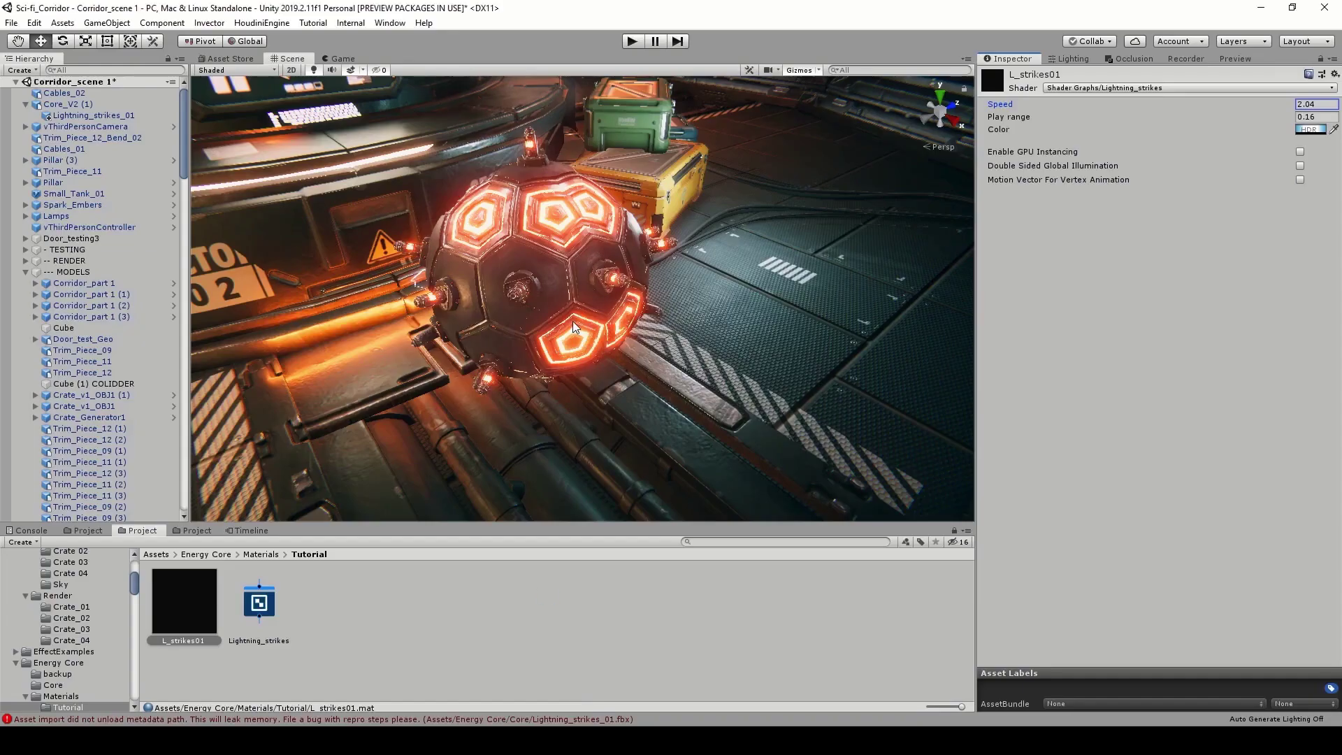
pyautogui.keyDown('alt'); pyautogui.moveTo(572, 321); pyautogui.dragTo(566, 315); pyautogui.keyUp('alt')
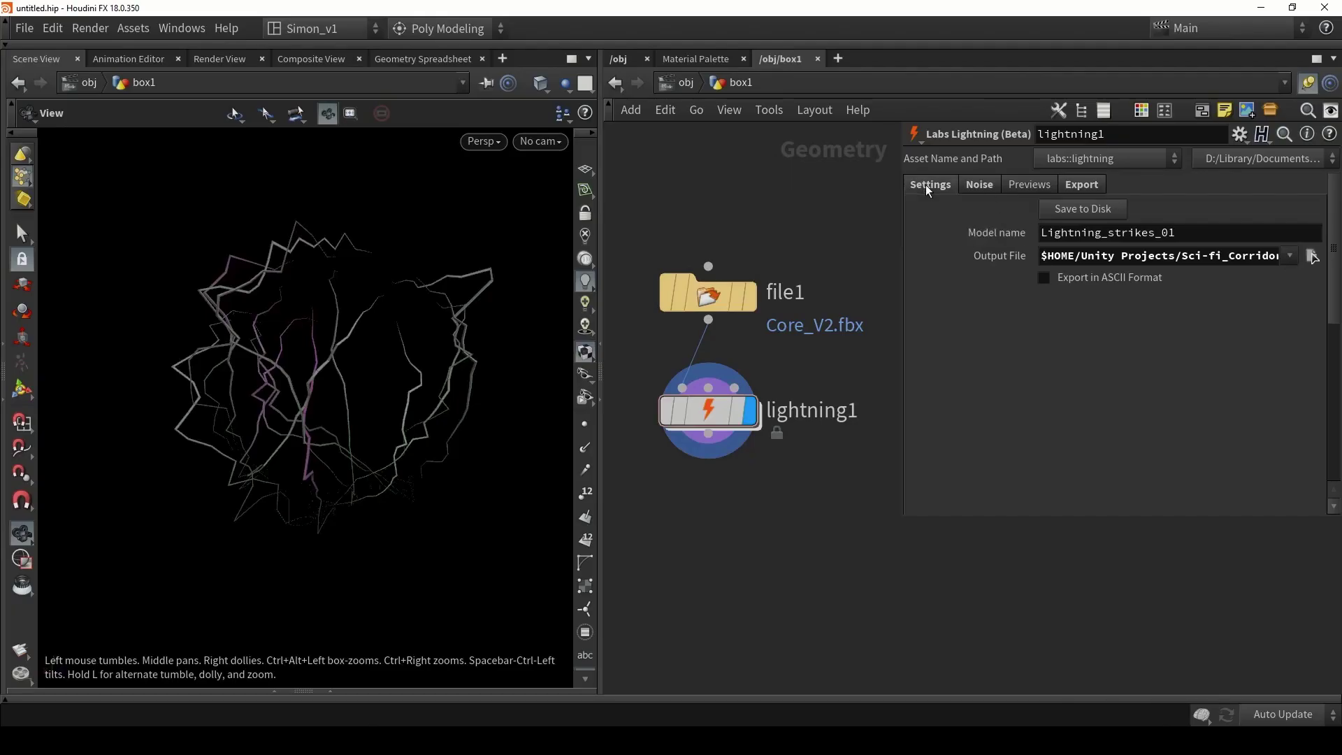
# In Houdini, check the lightning1 node's vertex color channels and return to its export settings.
pyautogui.click(927, 186)
pyautogui.scroll(-5, 1009, 313)
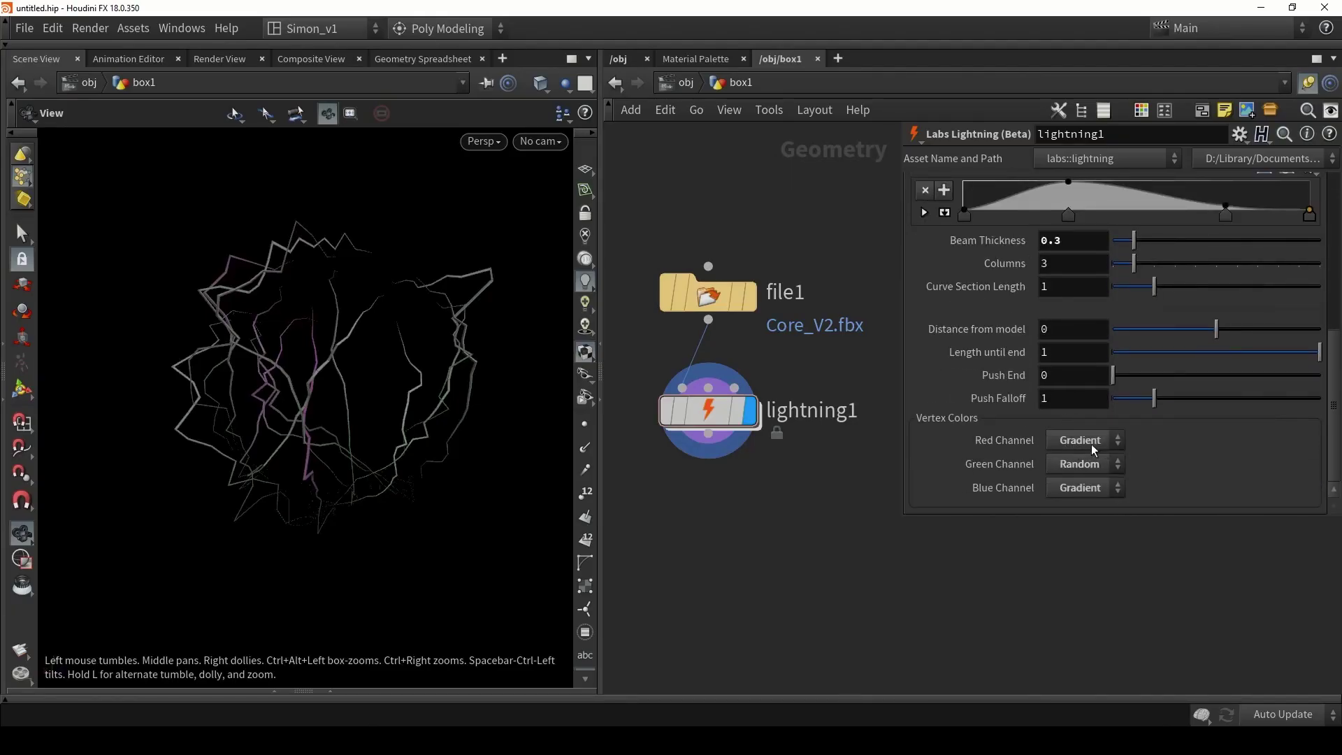
pyautogui.scroll(5, 1088, 442)
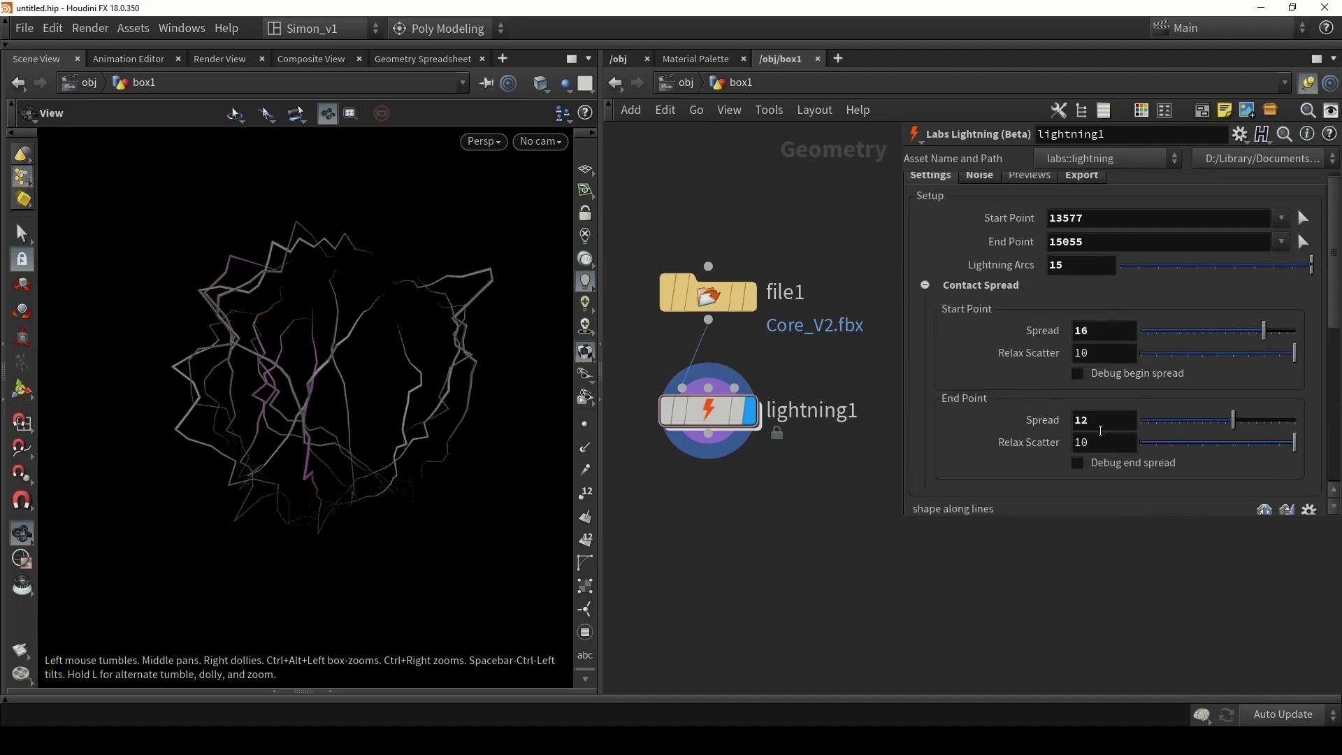
pyautogui.click(1063, 186)
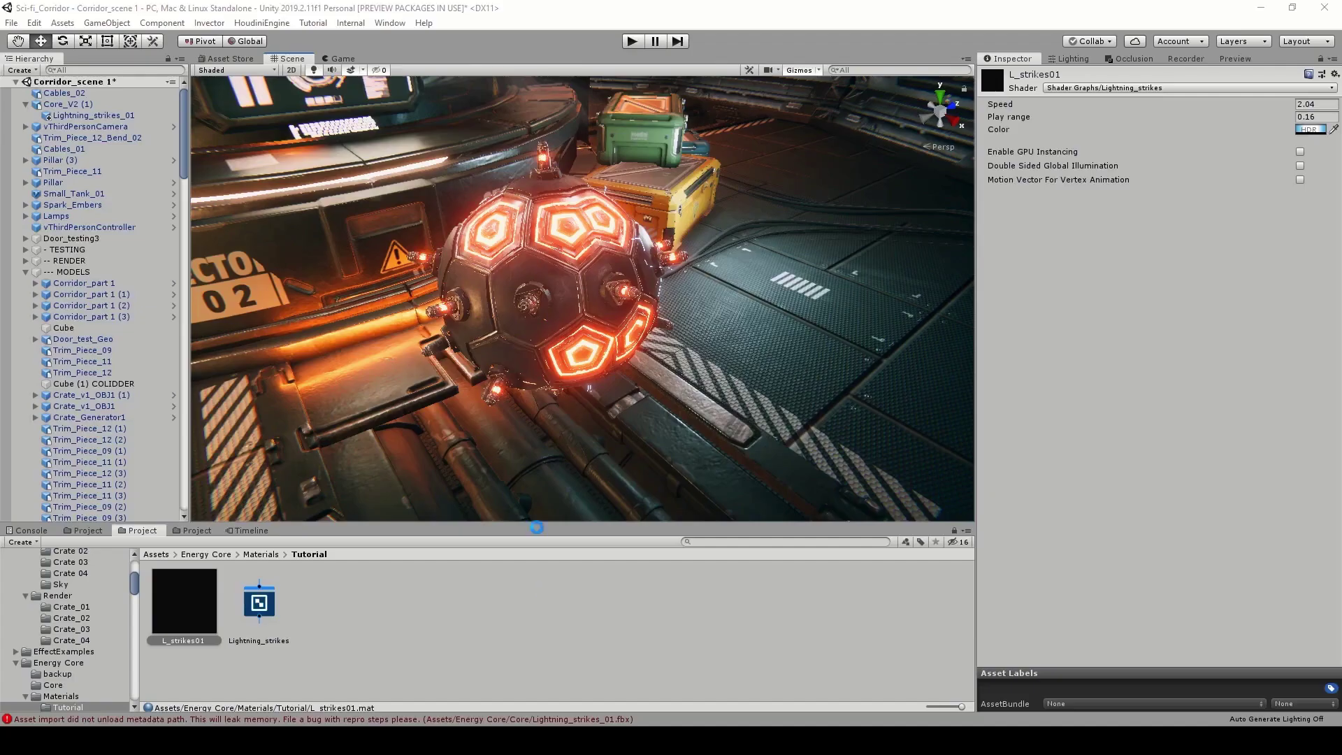
# In Unity, duplicate the Lightning_strikes_01 object under Core_V2 (1) and rotate the copy around the core.
pyautogui.moveTo(610, 371); pyautogui.dragTo(602, 362, button='right')
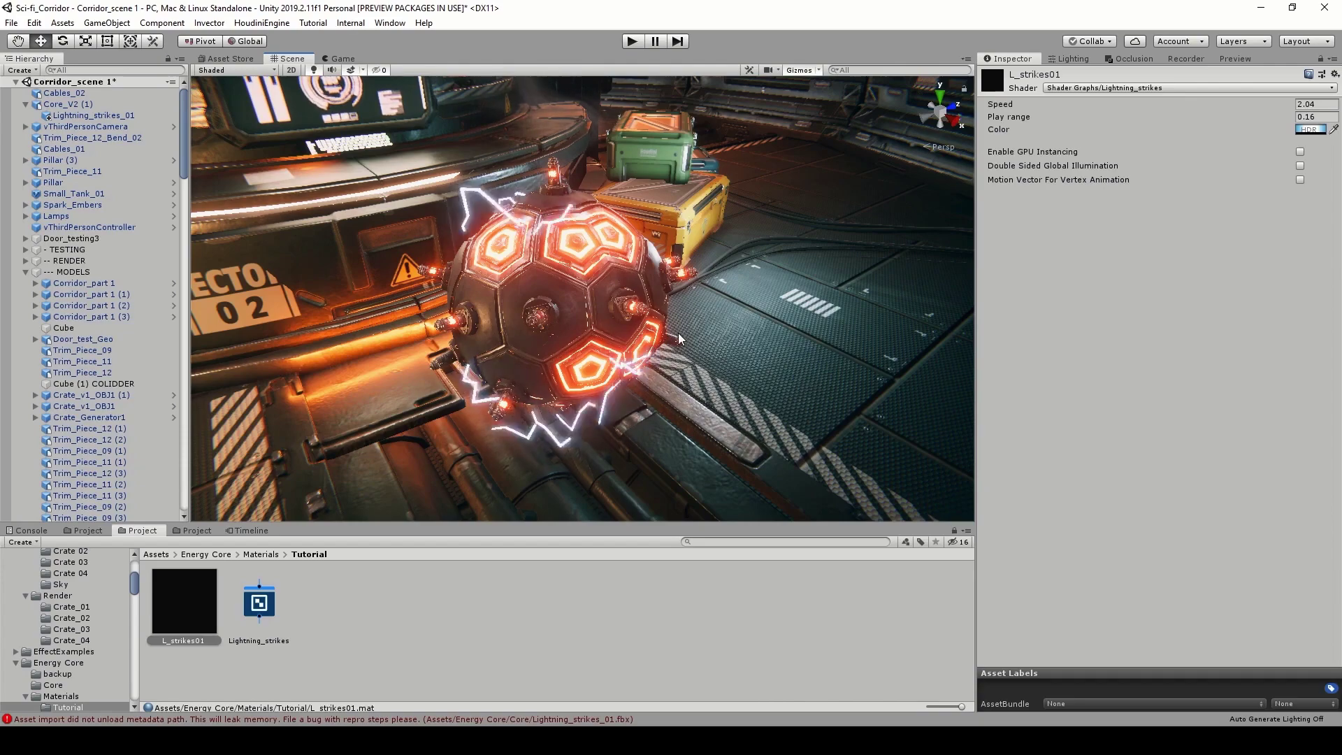
pyautogui.keyDown('alt'); pyautogui.moveTo(687, 333); pyautogui.dragTo(731, 334); pyautogui.keyUp('alt')
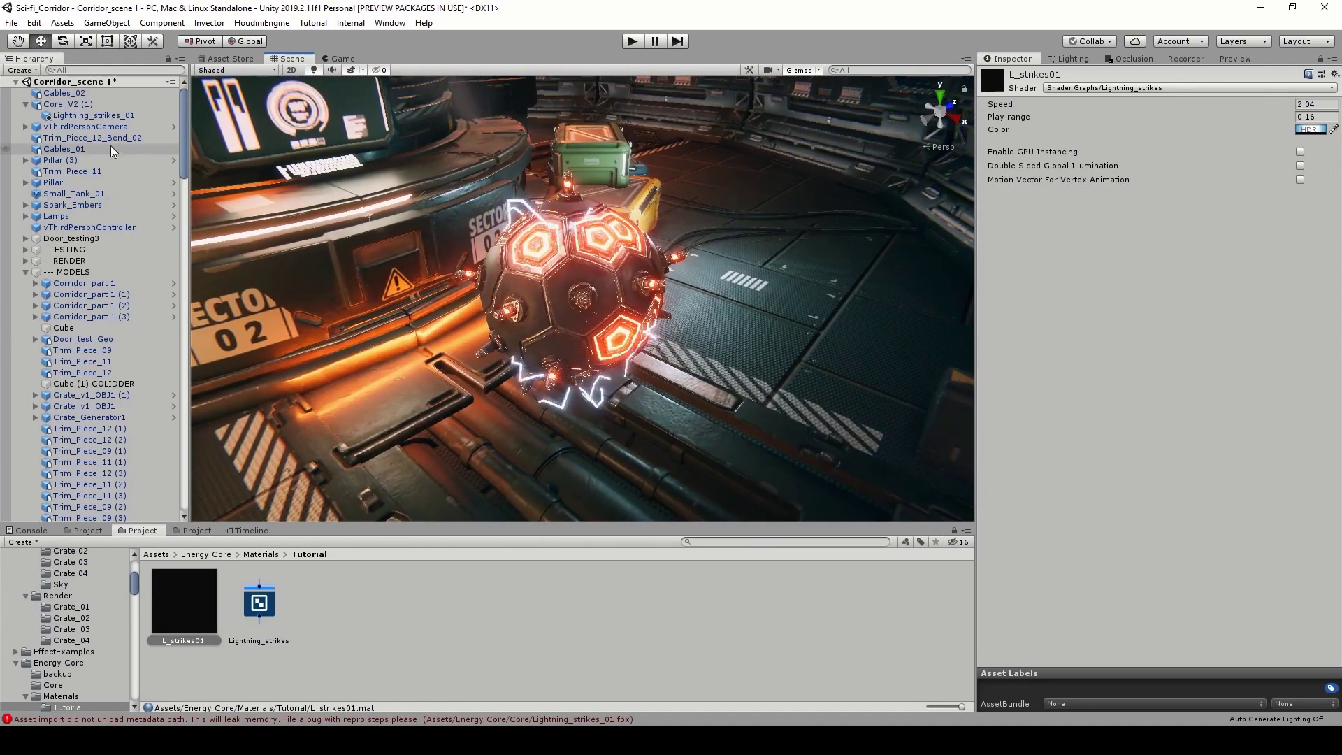
pyautogui.click(93, 115)
pyautogui.press('f')
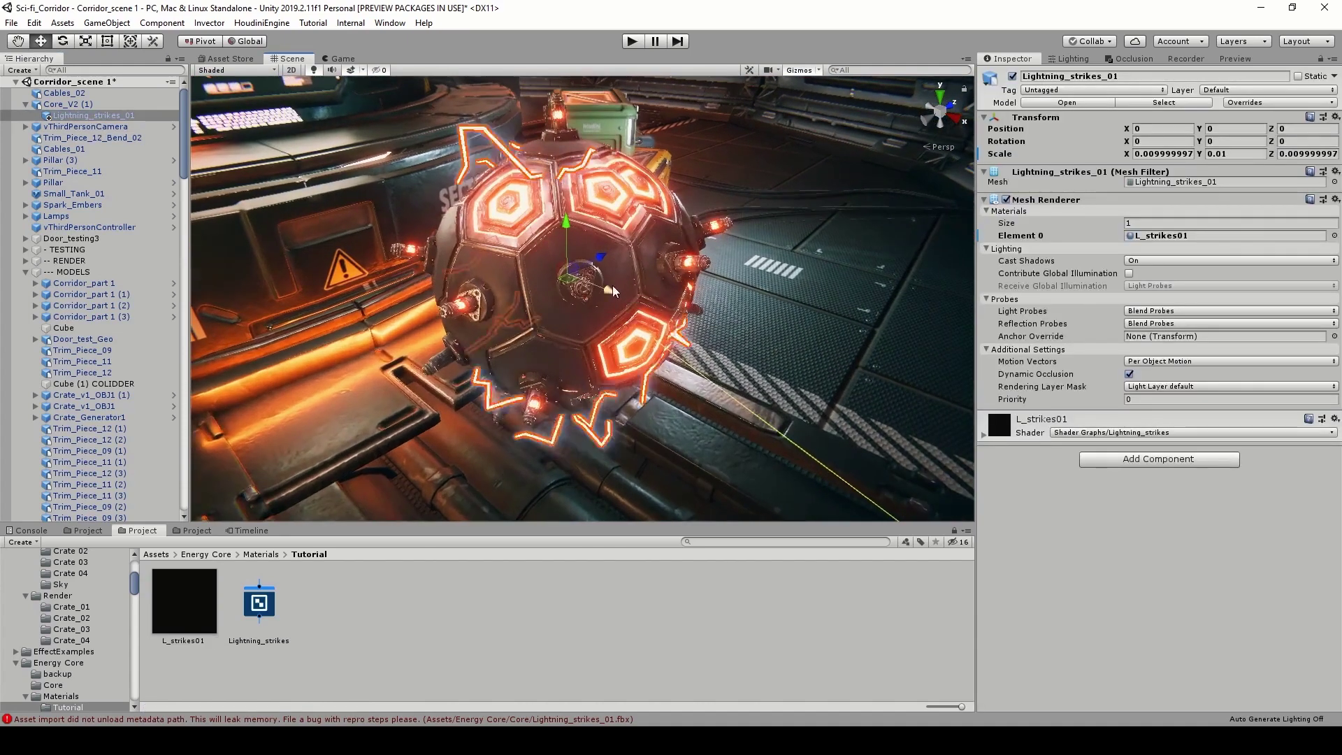
pyautogui.hotkey('ctrl', 'd')
pyautogui.press('e')
pyautogui.moveTo(553, 247); pyautogui.dragTo(447, 458)
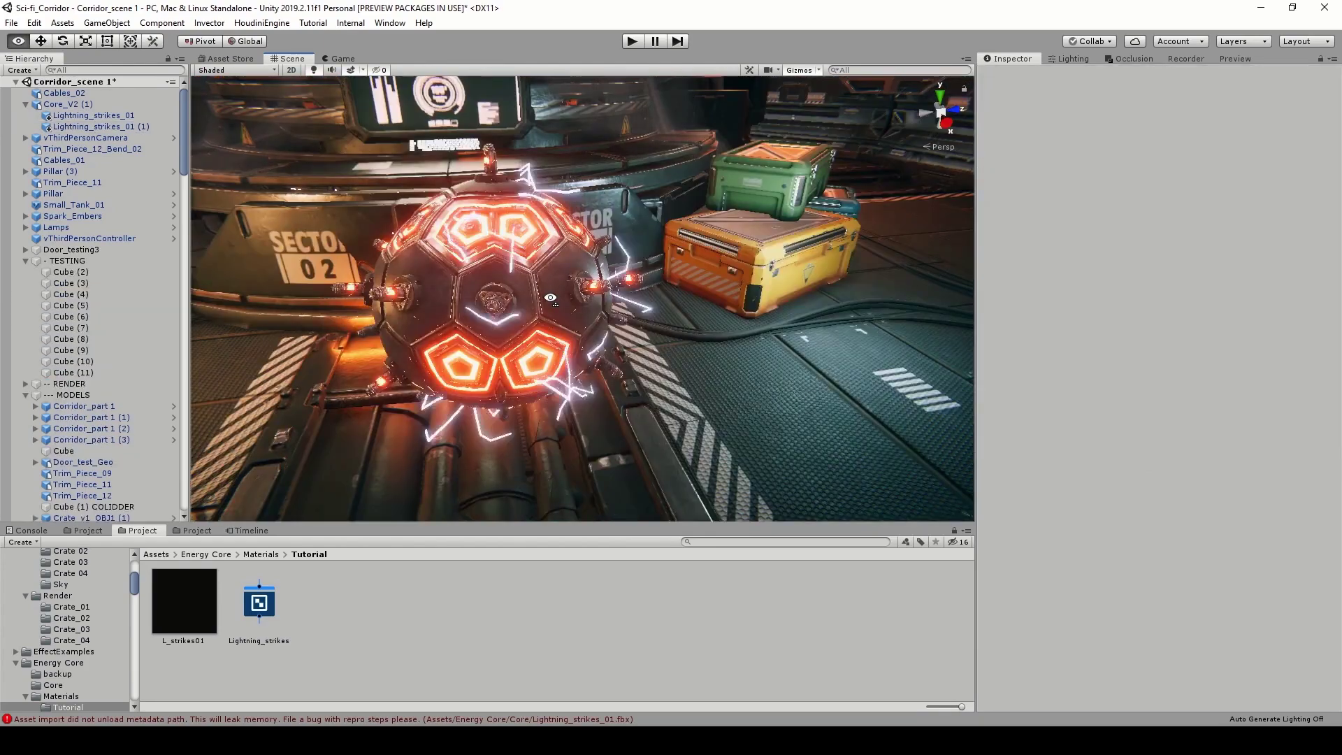
# Examine the lightning strikes around the core from several angles, including the core above the reactor platform.
pyautogui.keyDown('alt'); pyautogui.moveTo(550, 298); pyautogui.dragTo(590, 286); pyautogui.keyUp('alt')
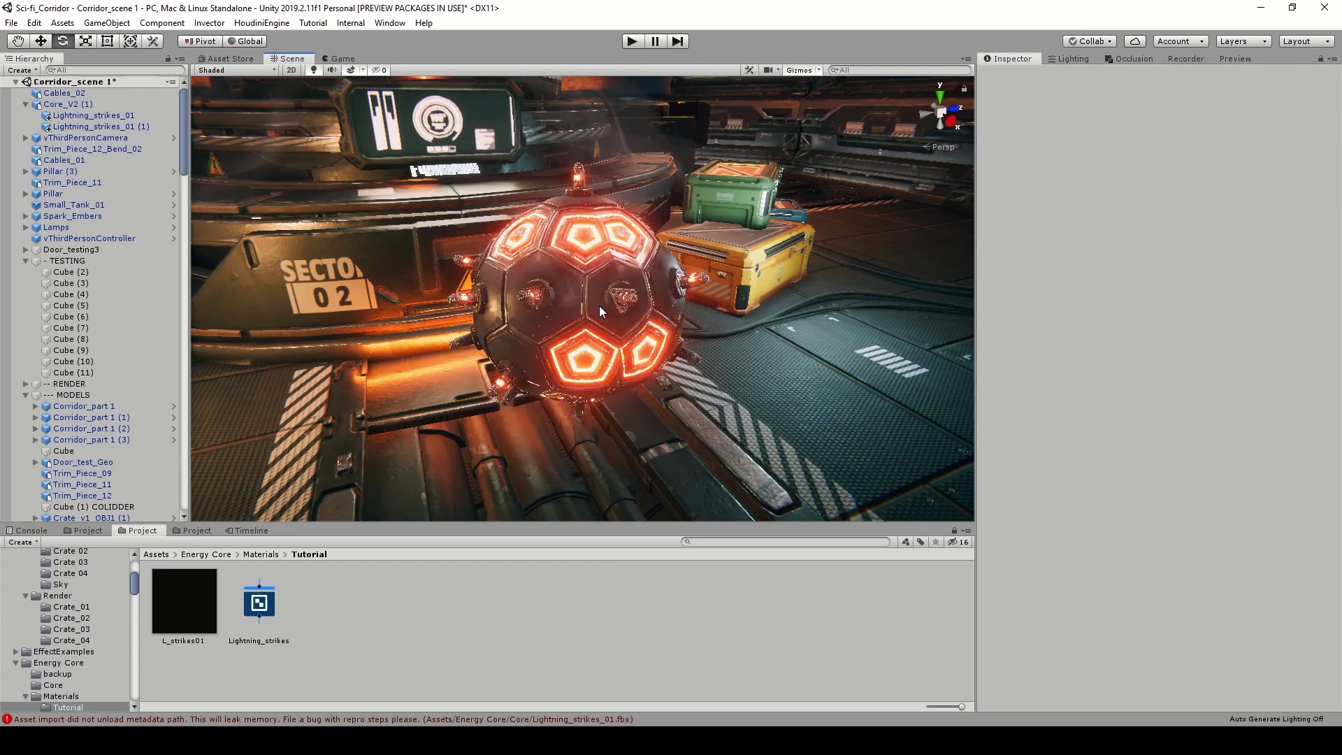
pyautogui.press('d')
pyautogui.moveTo(607, 326); pyautogui.dragTo(654, 315, button='right')
pyautogui.press('w')
pyautogui.press('s')
pyautogui.press('a')
pyautogui.press('s')
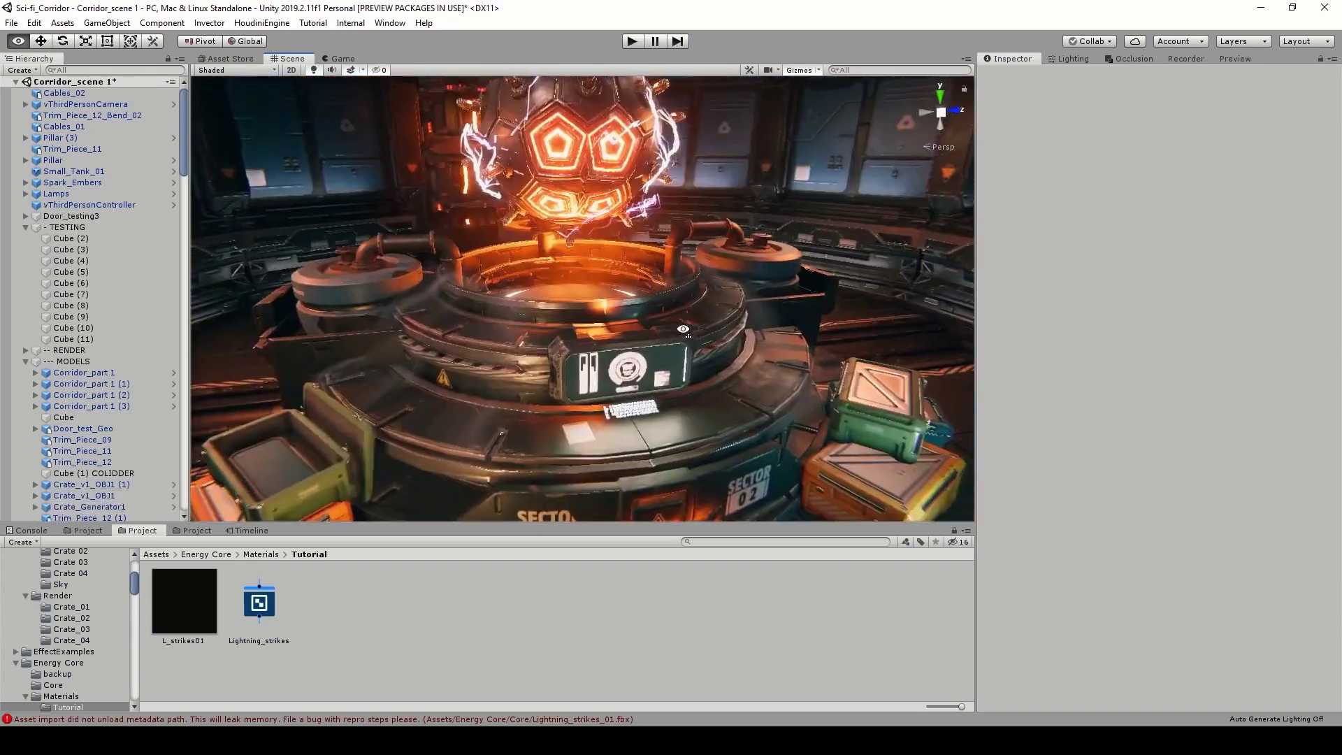
pyautogui.moveTo(683, 327); pyautogui.dragTo(491, 280, button='right')
pyautogui.press('a')
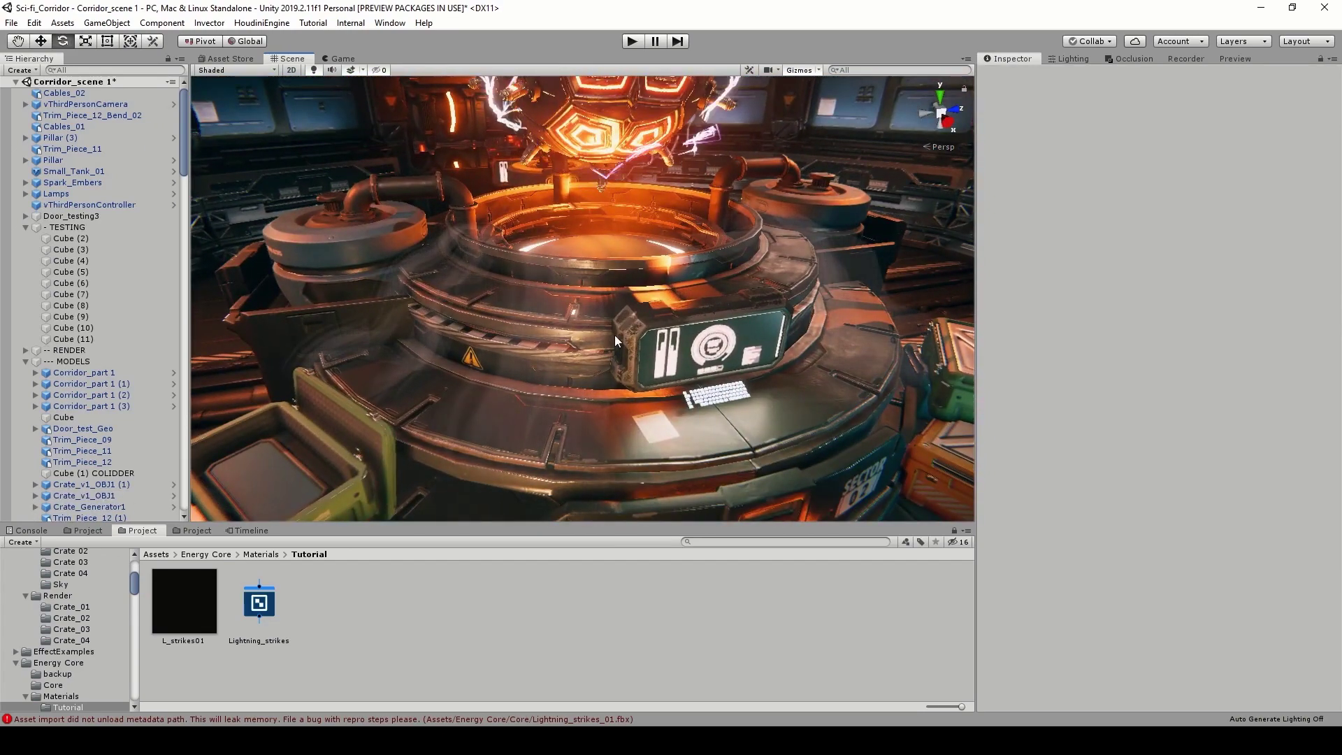
pyautogui.keyDown('alt'); pyautogui.moveTo(615, 333); pyautogui.dragTo(631, 337); pyautogui.keyUp('alt')
pyautogui.moveTo(631, 336); pyautogui.dragTo(635, 322, button='right')
pyautogui.press('s')
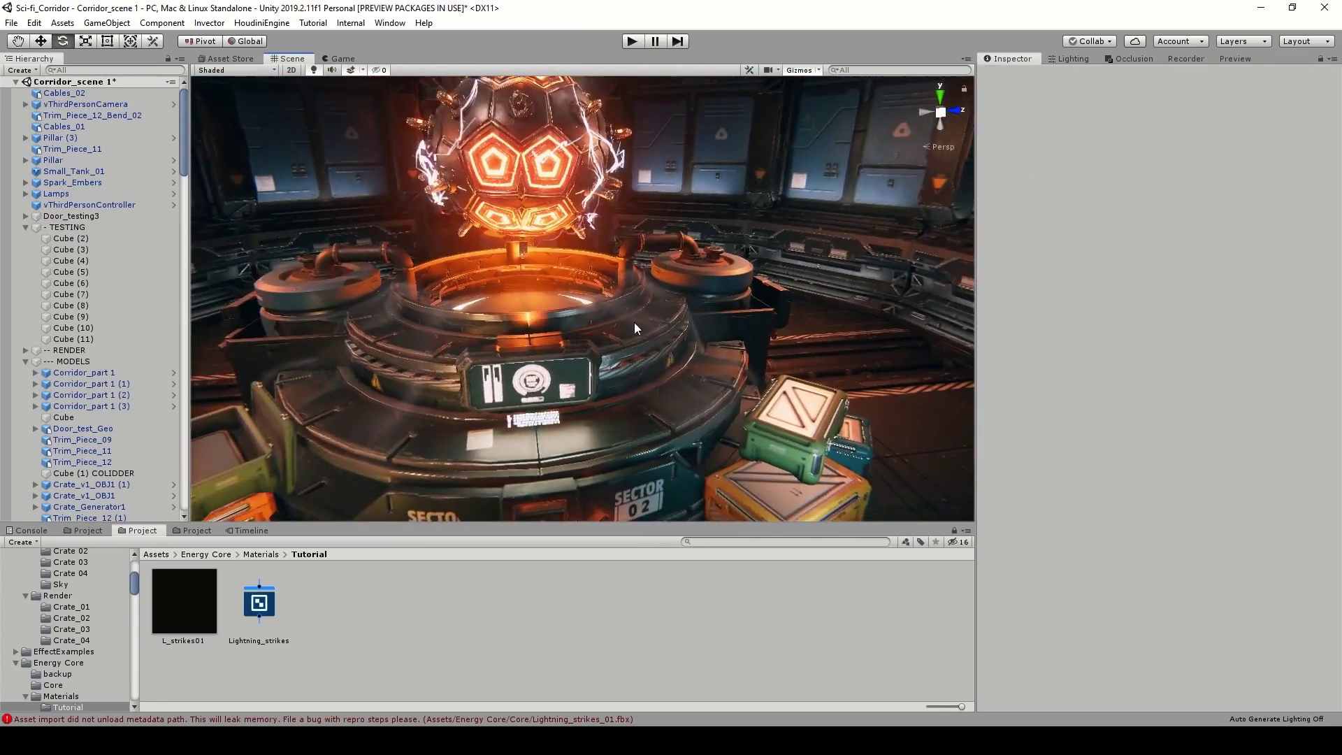
# In Houdini, add a Labs Procedural Smoke (Beta) node below the lightning1 node in the box1 network.
pyautogui.moveTo(730, 409); pyautogui.dragTo(755, 533, button='middle')
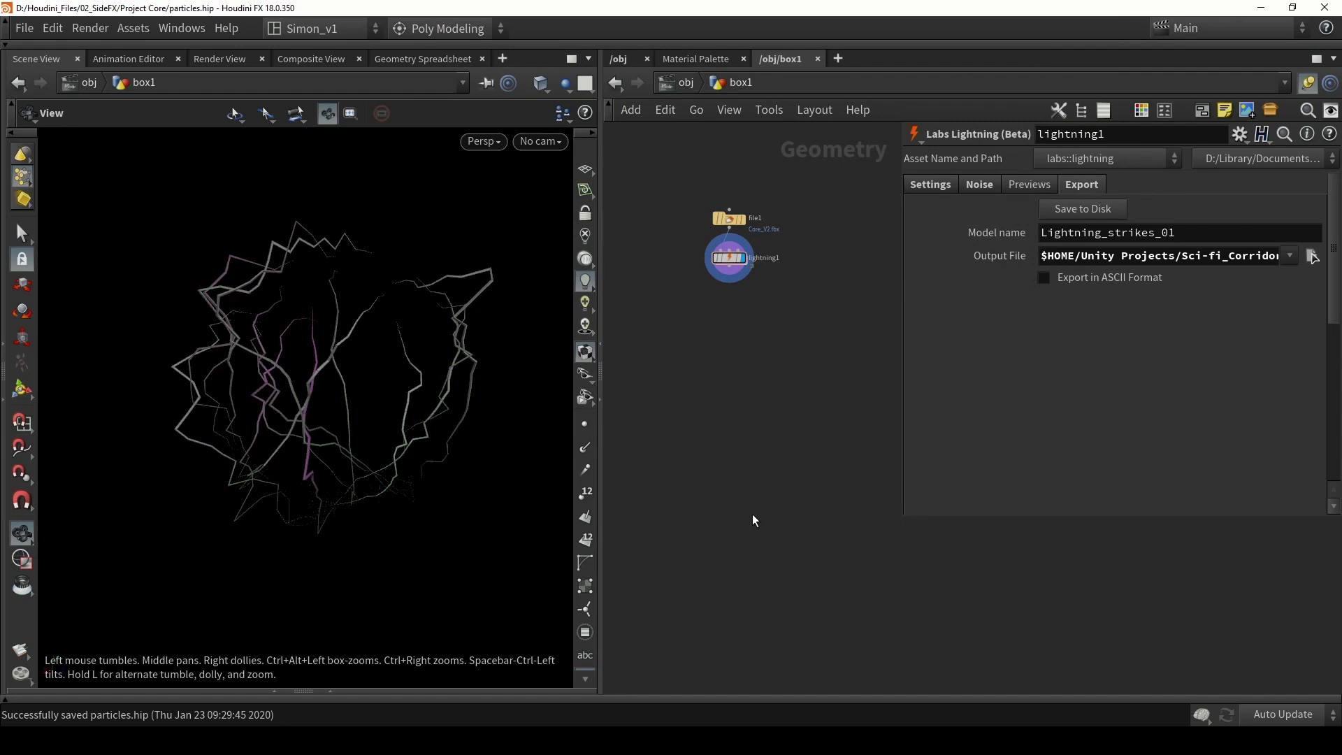
pyautogui.scroll(1, 745, 466)
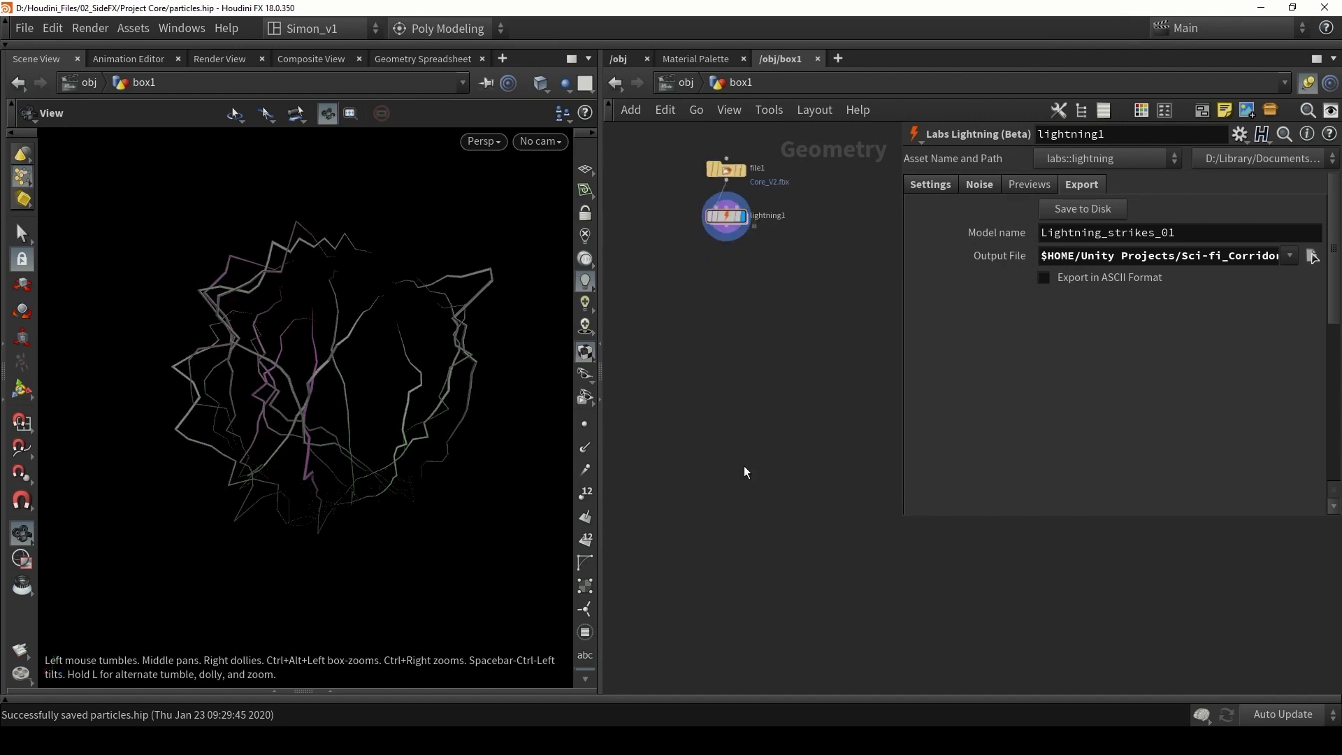
pyautogui.press('Tab')
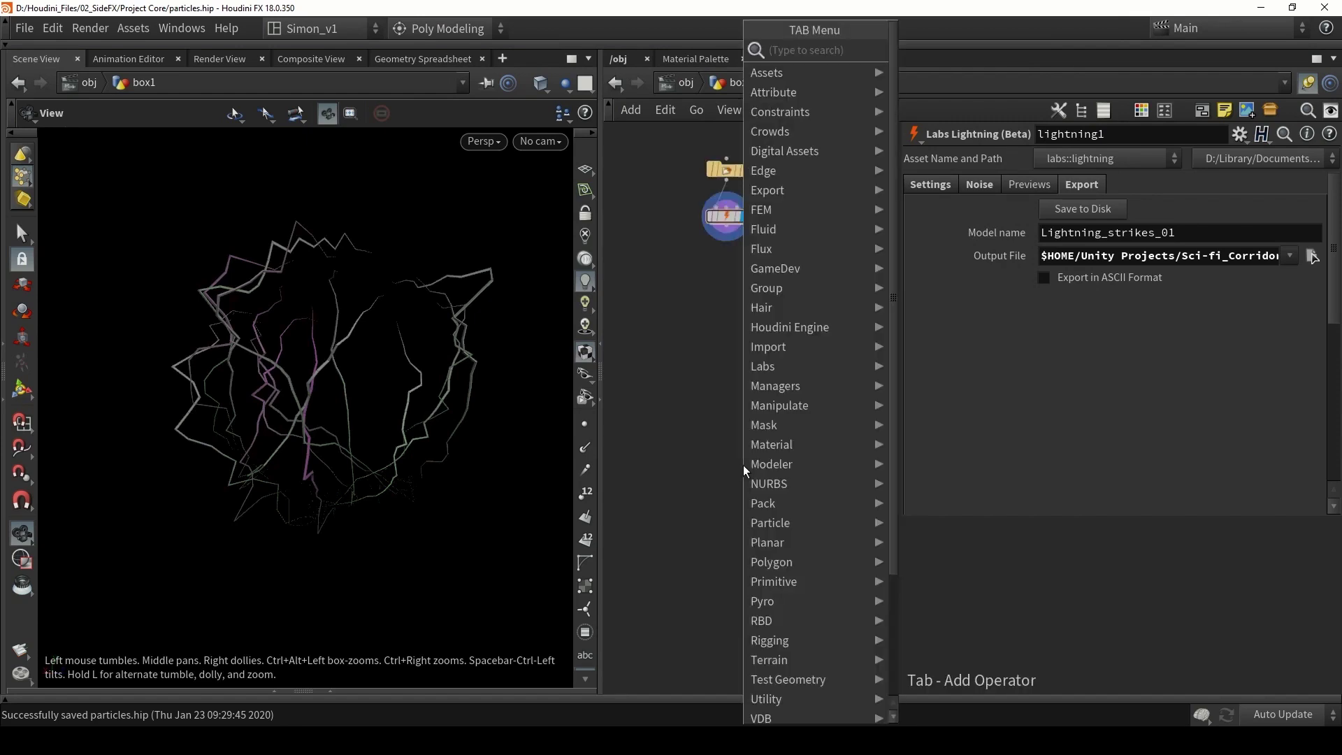
pyautogui.write('smok')
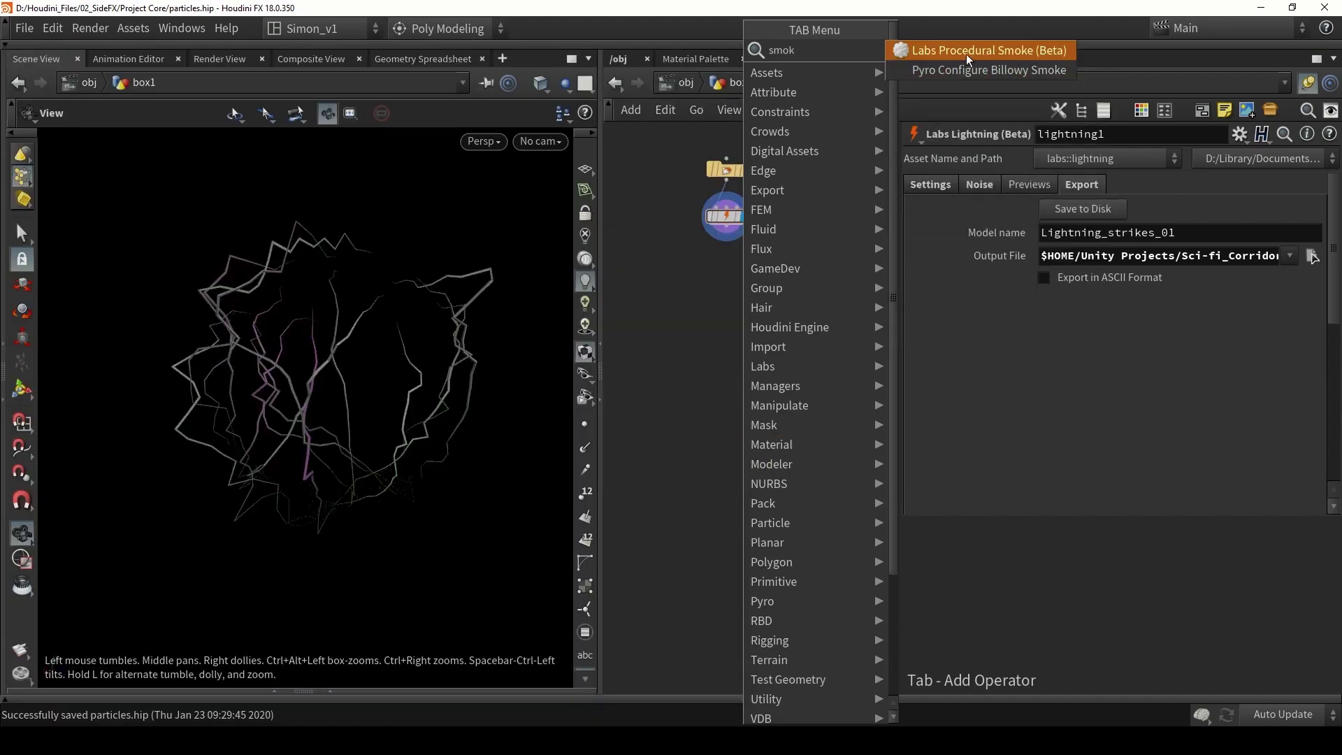
pyautogui.click(959, 52)
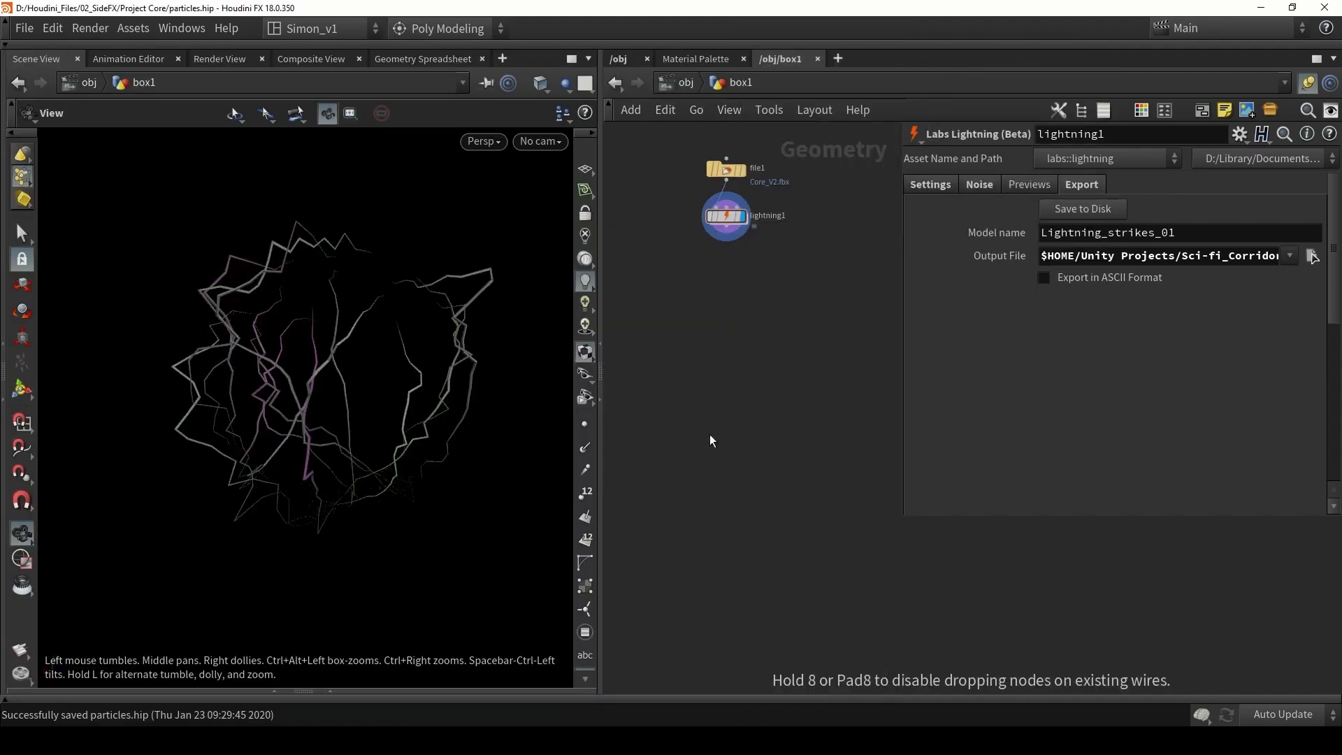
pyautogui.click(710, 435)
pyautogui.scroll(3, 729, 440)
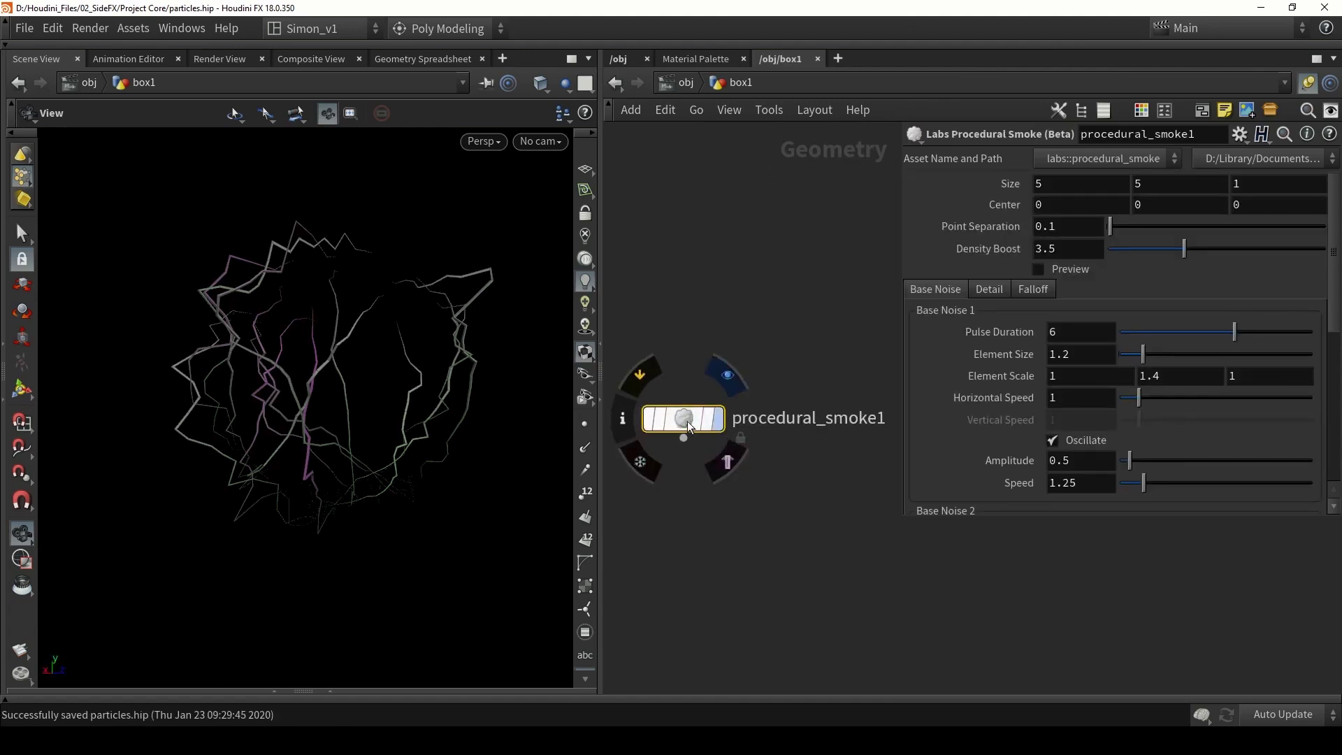
# Display the procedural_smoke1 node's smoke volume and set its Base Noise 1 Element Size to 4.85.
pyautogui.hotkey('ctrl', 's')
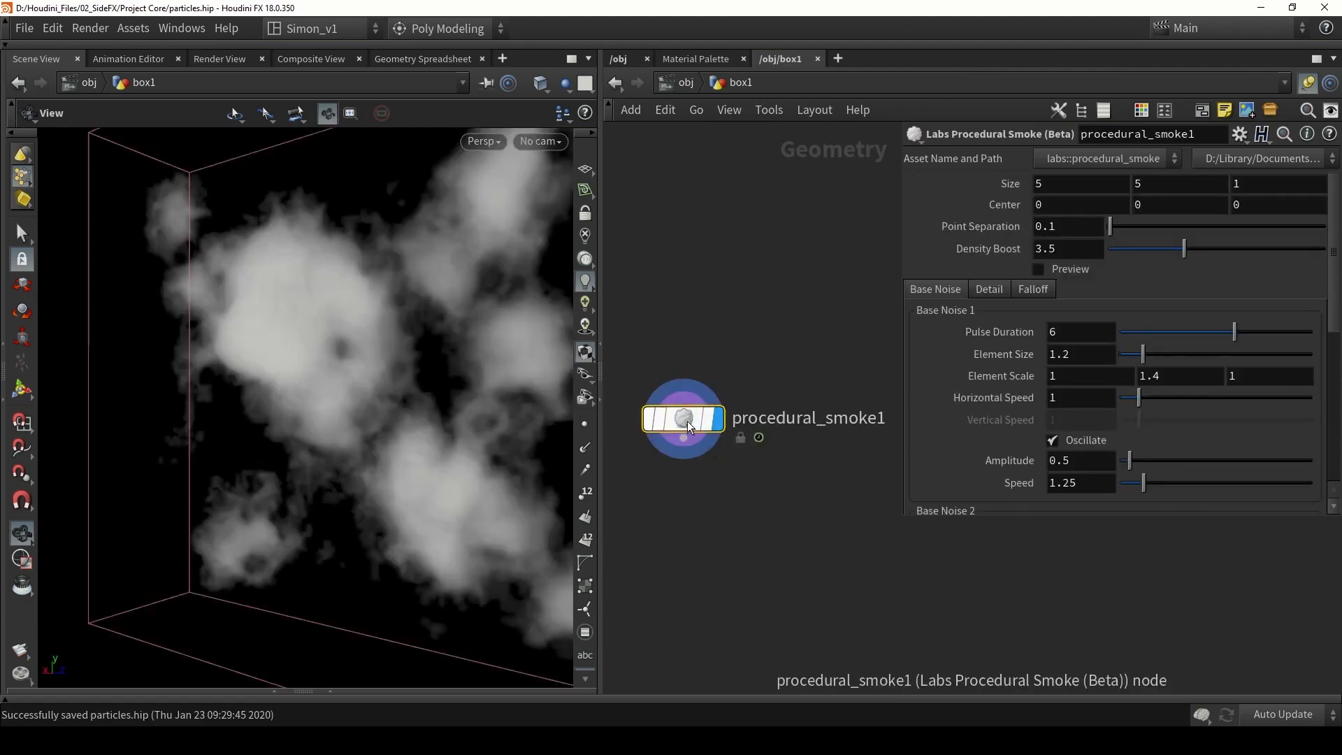
pyautogui.moveTo(686, 421); pyautogui.dragTo(711, 434)
pyautogui.moveTo(437, 371)
pyautogui.mouseDown()
pyautogui.moveTo(375, 224)
pyautogui.moveTo(345, 368)
pyautogui.moveTo(255, 384)
pyautogui.moveTo(410, 409)
pyautogui.moveTo(315, 378)
pyautogui.moveTo(450, 392)
pyautogui.mouseUp()
pyautogui.moveTo(1143, 354); pyautogui.dragTo(1213, 353)
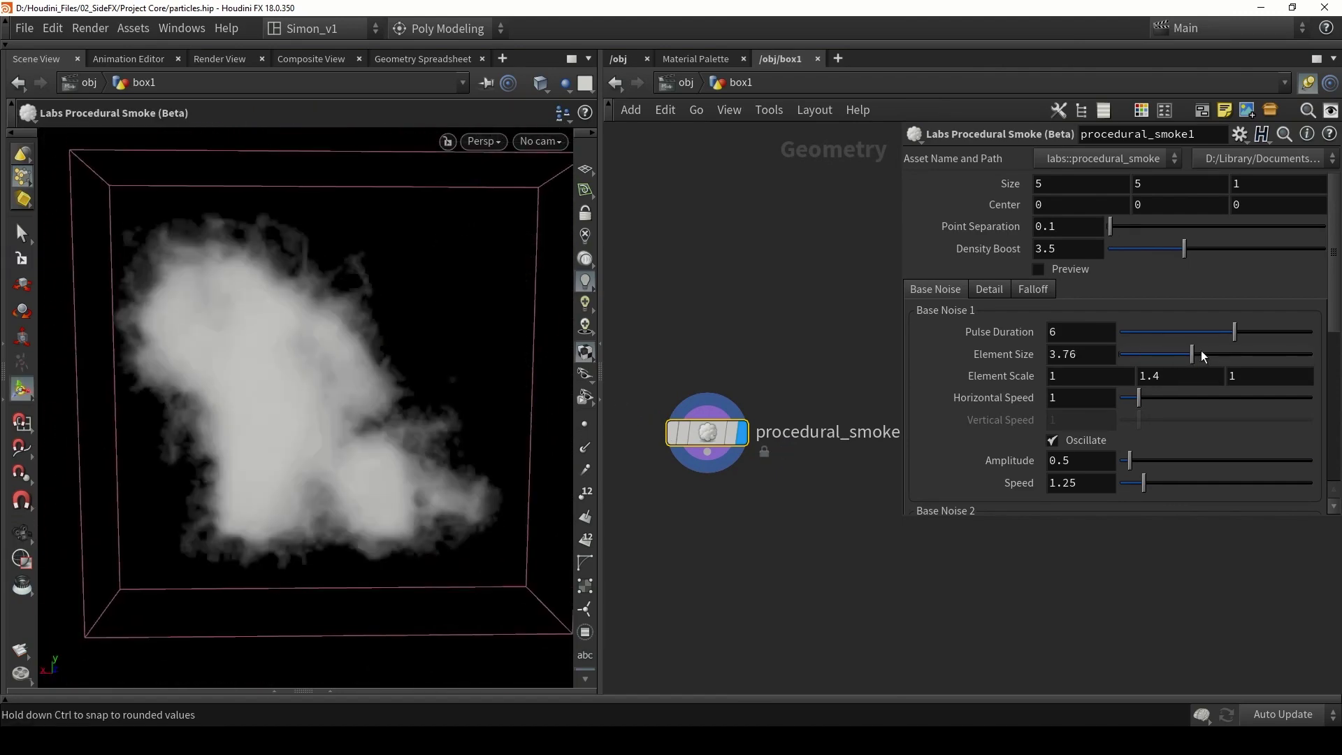
pyautogui.moveTo(392, 350); pyautogui.dragTo(276, 221)
pyautogui.moveTo(434, 437); pyautogui.dragTo(336, 371)
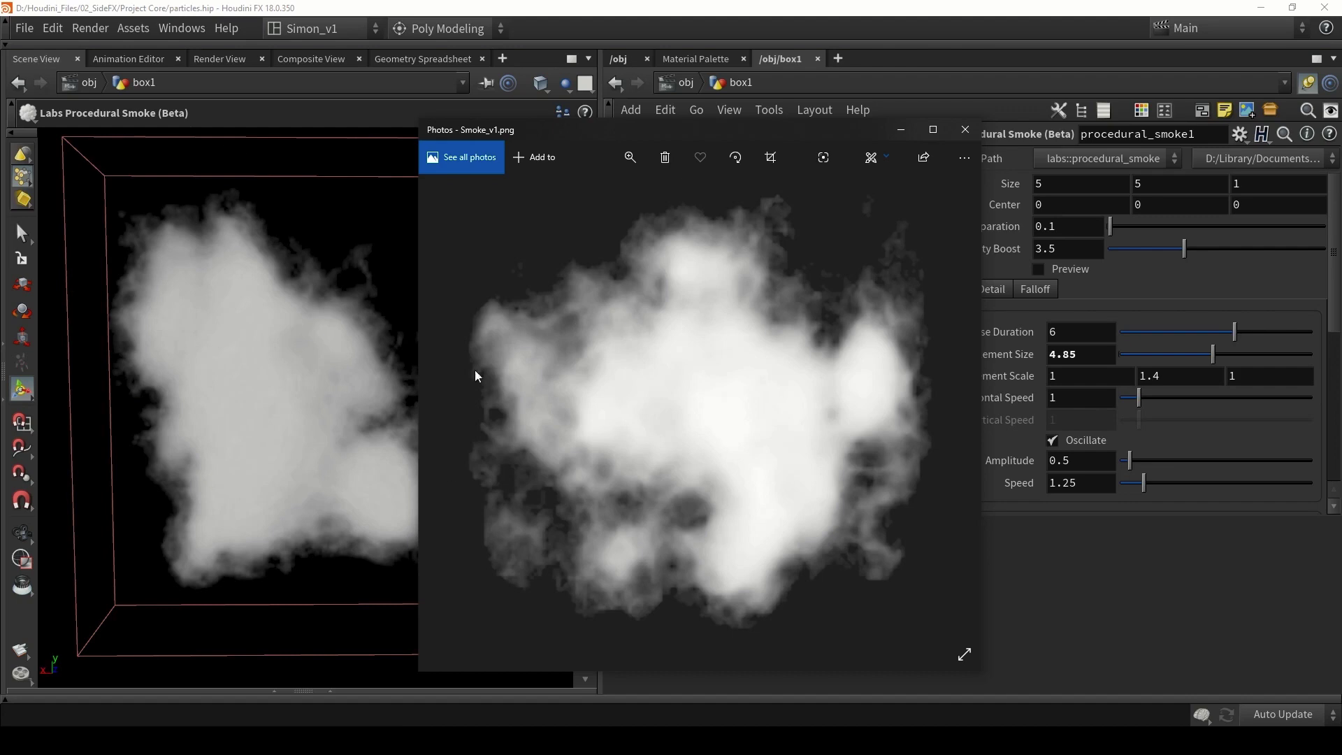
# Compare the smoke volume with the Smoke_v1.png reference, minimize the image and inspect the volume from several angles.
pyautogui.moveTo(903, 137); pyautogui.dragTo(940, 129)
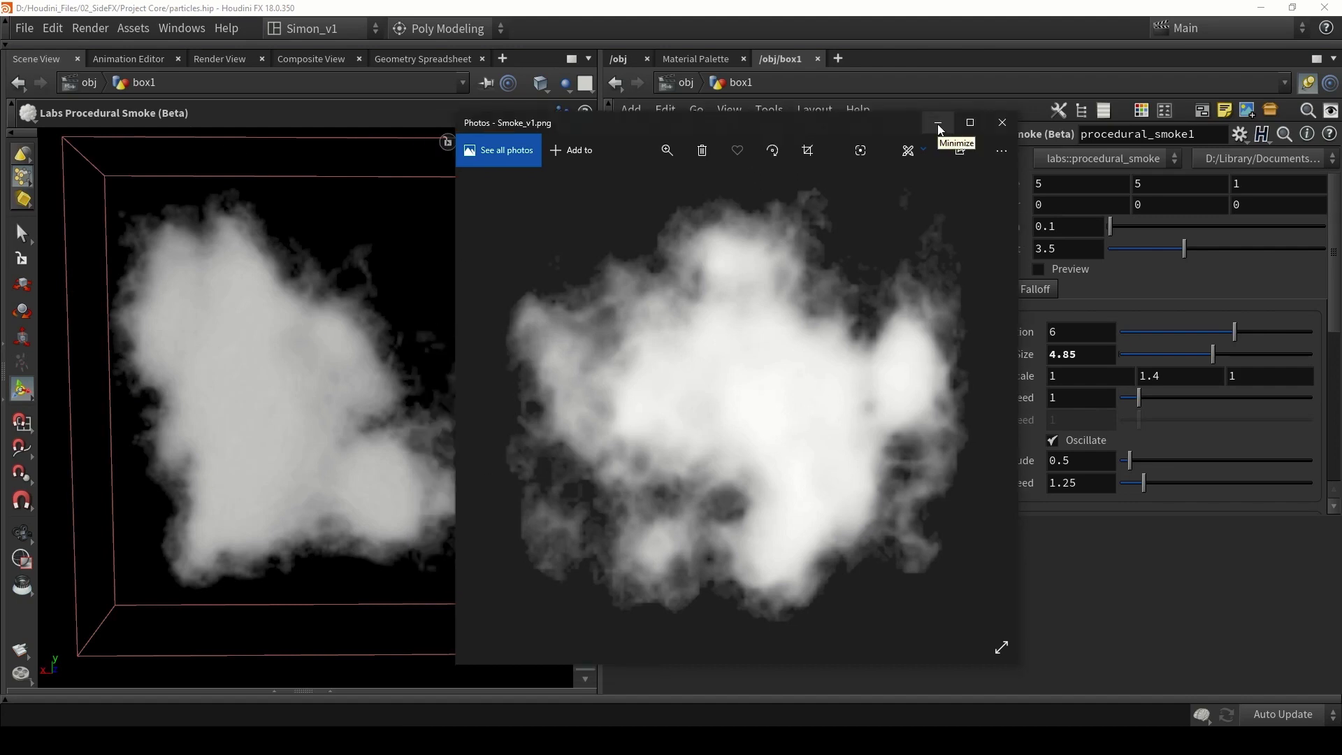
pyautogui.click(938, 126)
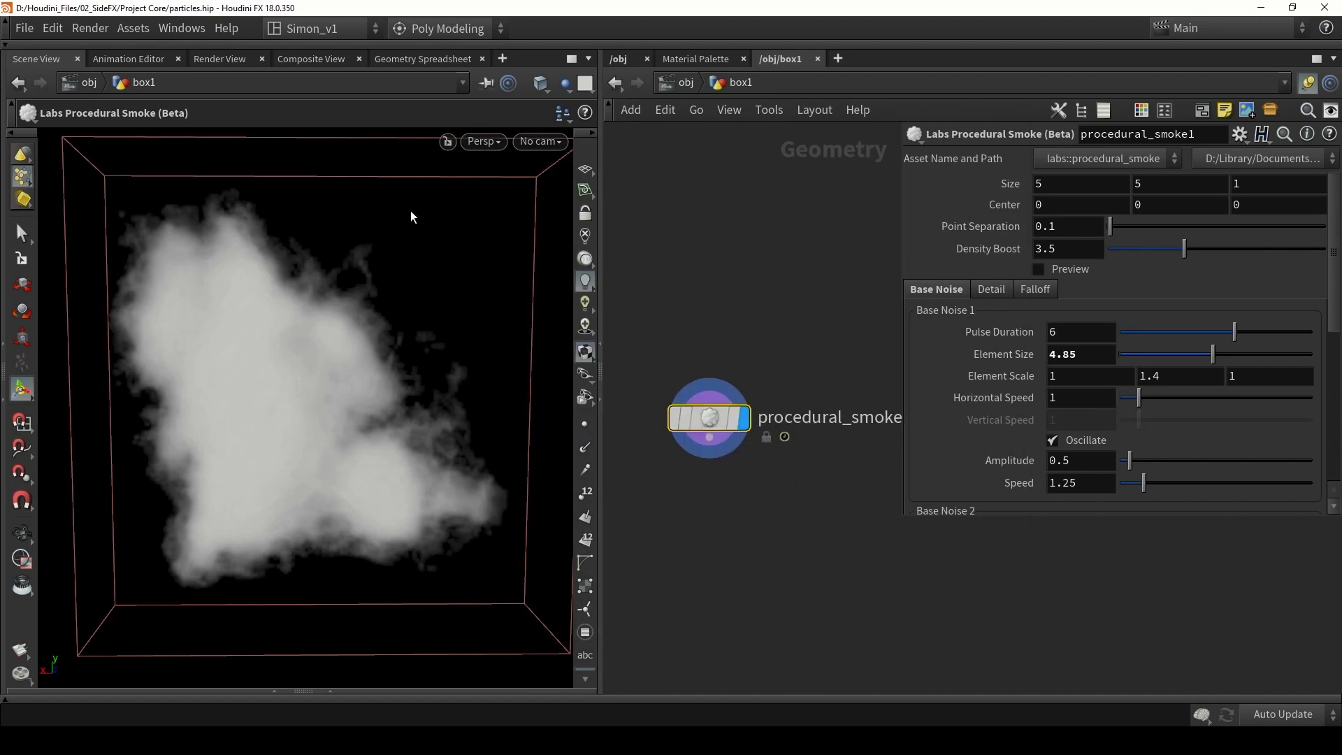
pyautogui.press('Escape')
pyautogui.moveTo(283, 355); pyautogui.dragTo(384, 390)
pyautogui.press('Return')
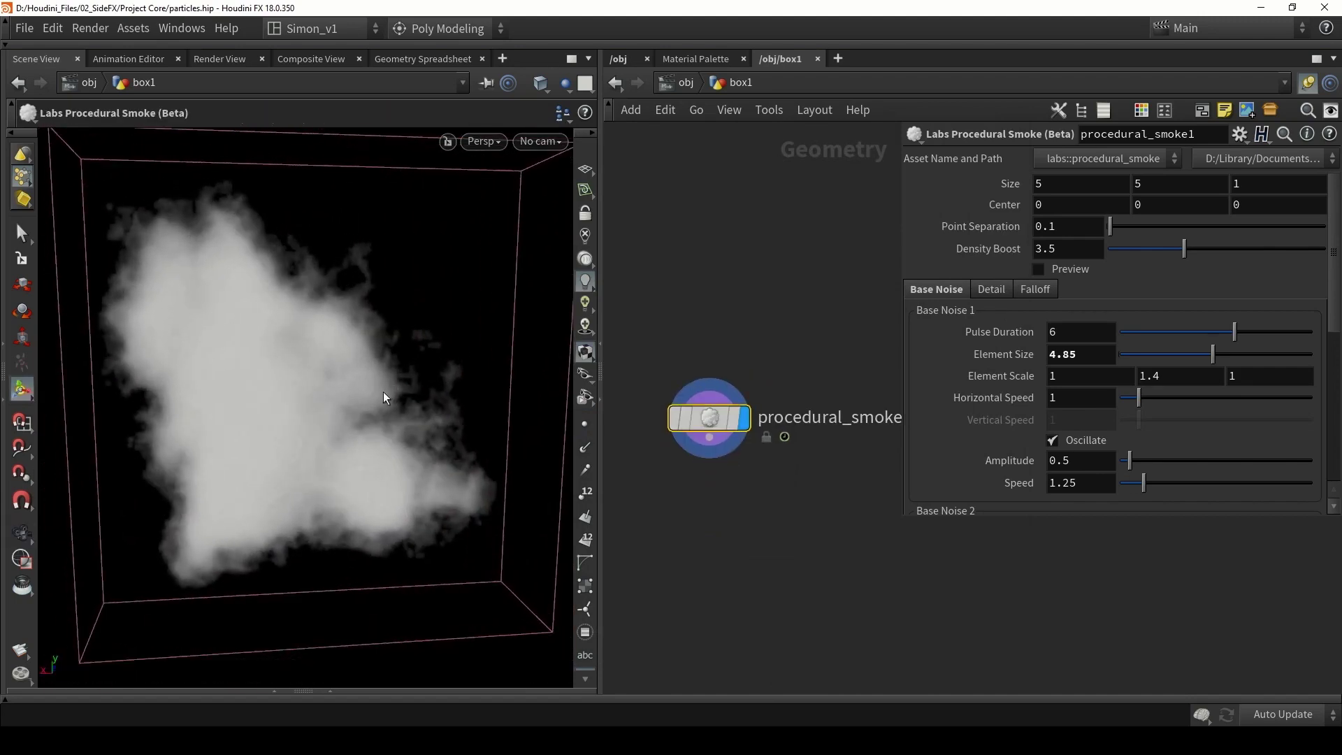
pyautogui.press('Escape')
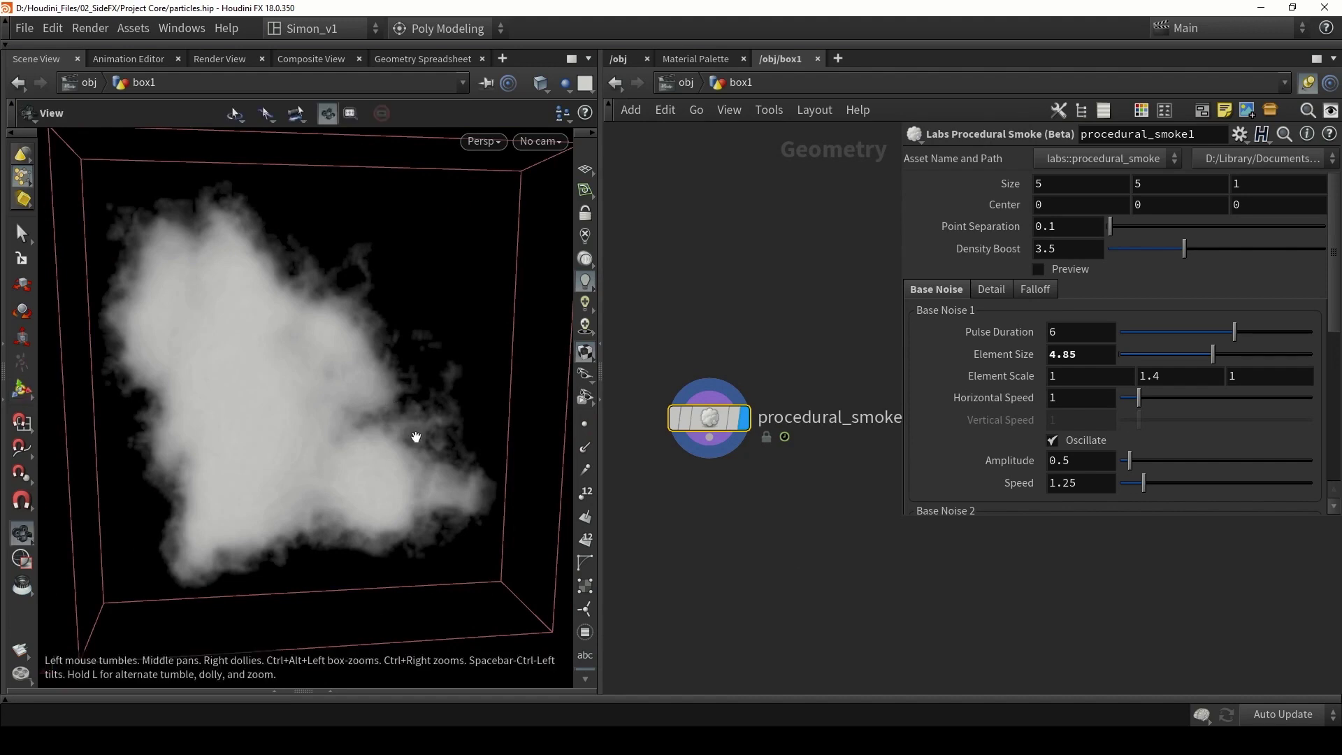
pyautogui.moveTo(413, 435); pyautogui.dragTo(409, 363)
pyautogui.press('Return')
pyautogui.moveTo(299, 460); pyautogui.dragTo(288, 328)
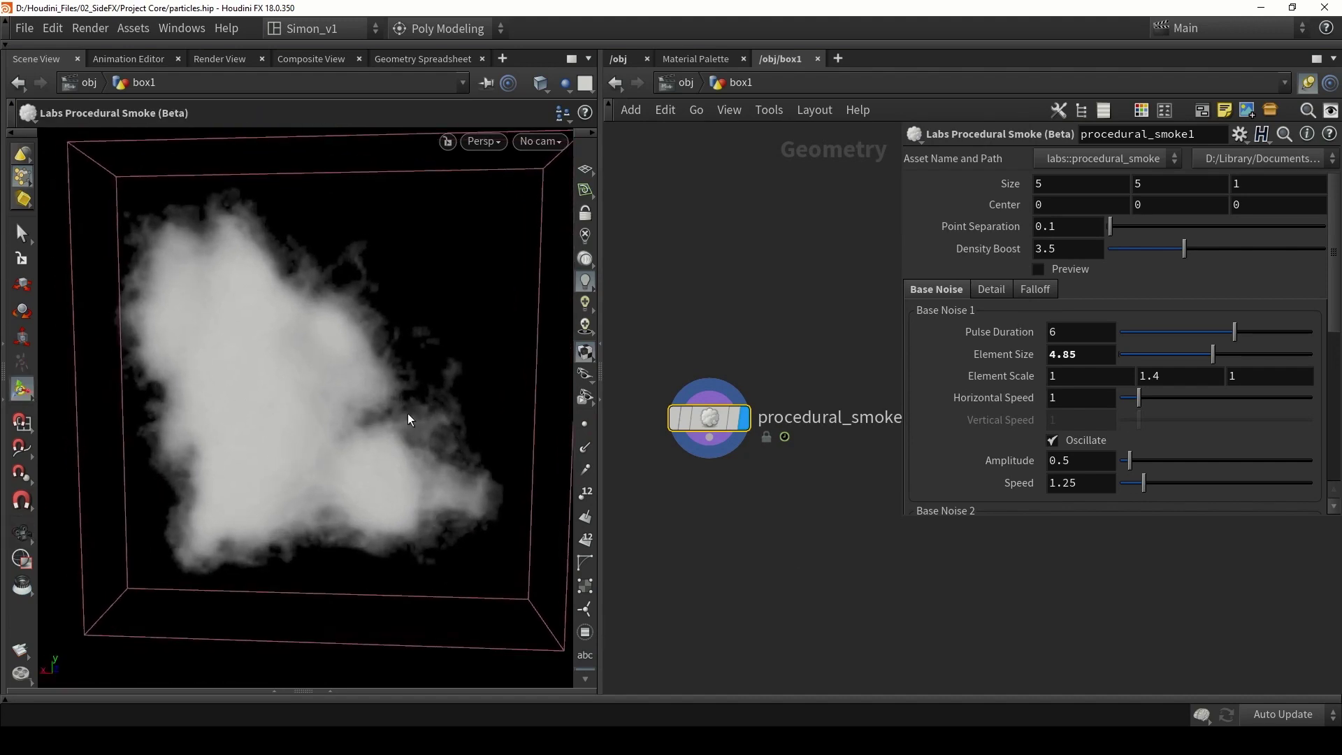
pyautogui.moveTo(711, 428); pyautogui.dragTo(704, 379)
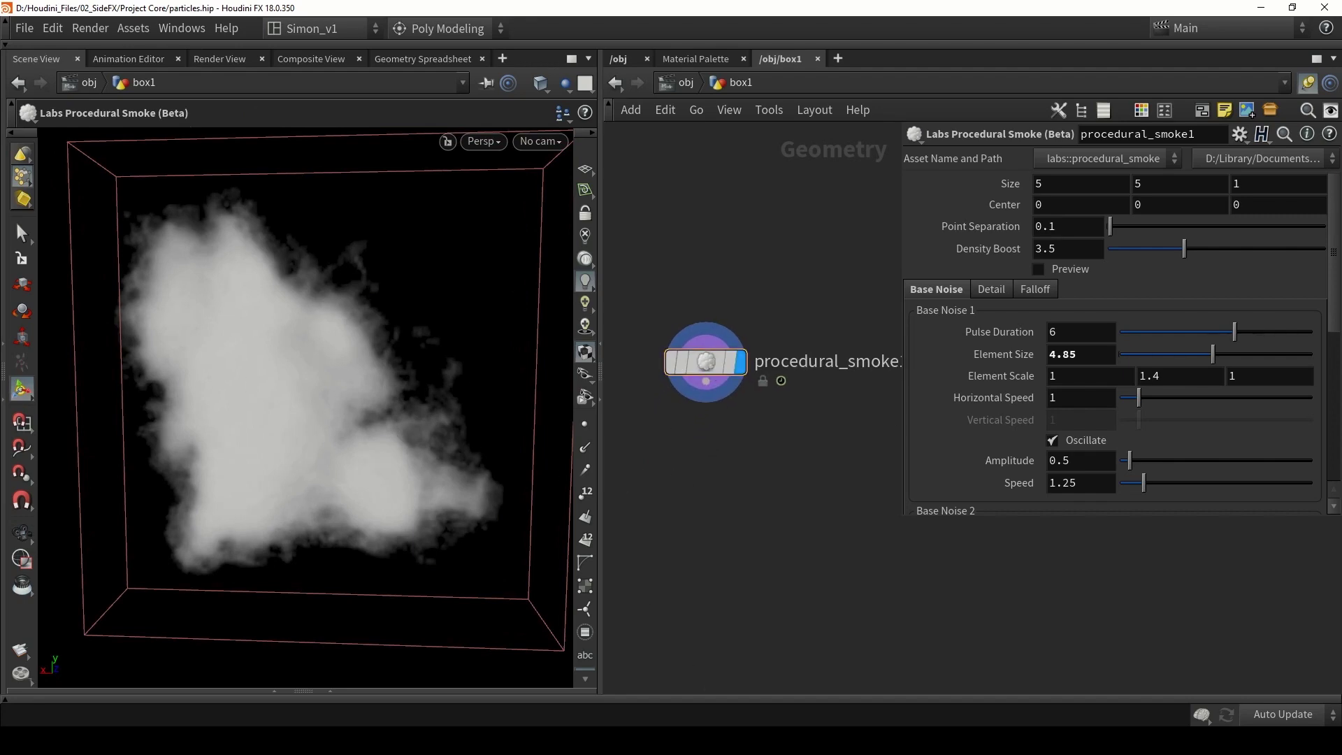
# Check the smoke volume in the front view and return to the perspective view.
pyautogui.click(681, 739)
pyautogui.click(1066, 587)
pyautogui.hotkey('space', '3')
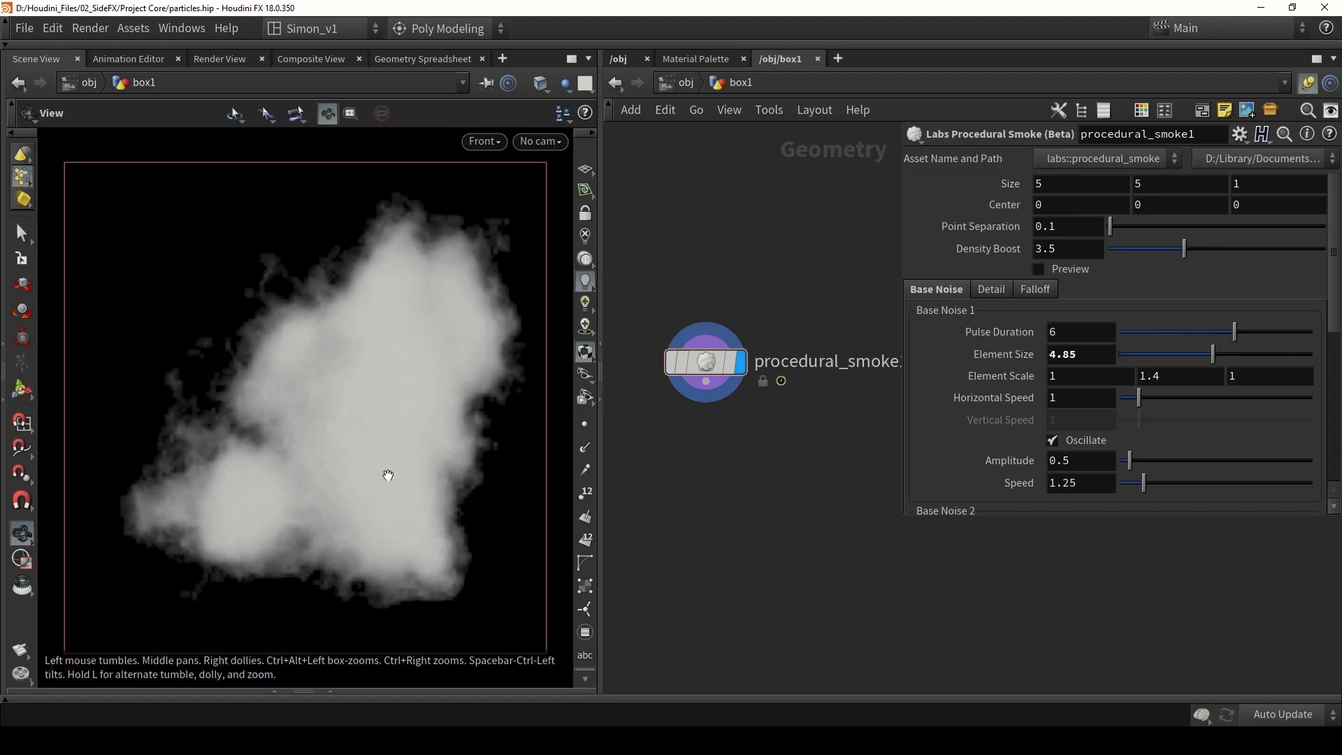
pyautogui.scroll(-3, 386, 475)
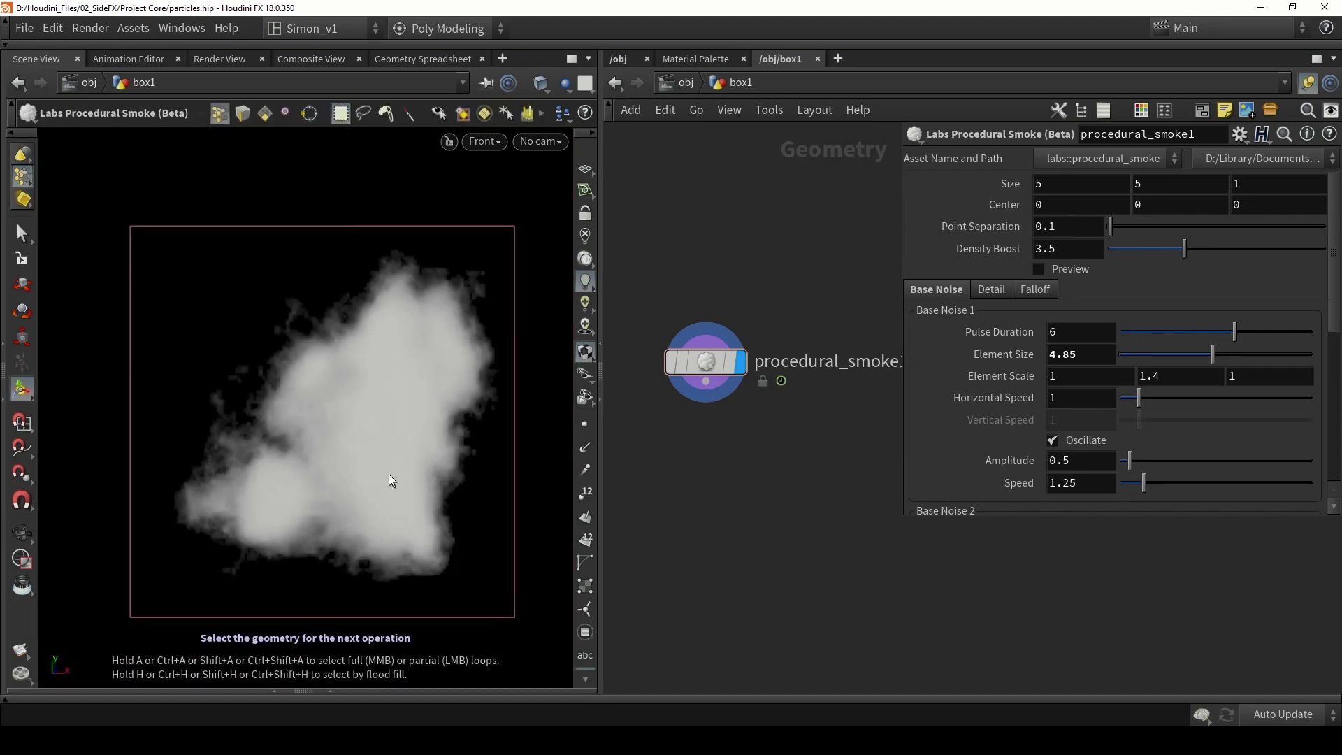
pyautogui.keyDown('alt'); pyautogui.moveTo(389, 474); pyautogui.dragTo(417, 455); pyautogui.keyUp('alt')
pyautogui.moveTo(714, 531); pyautogui.dragTo(762, 429, button='middle')
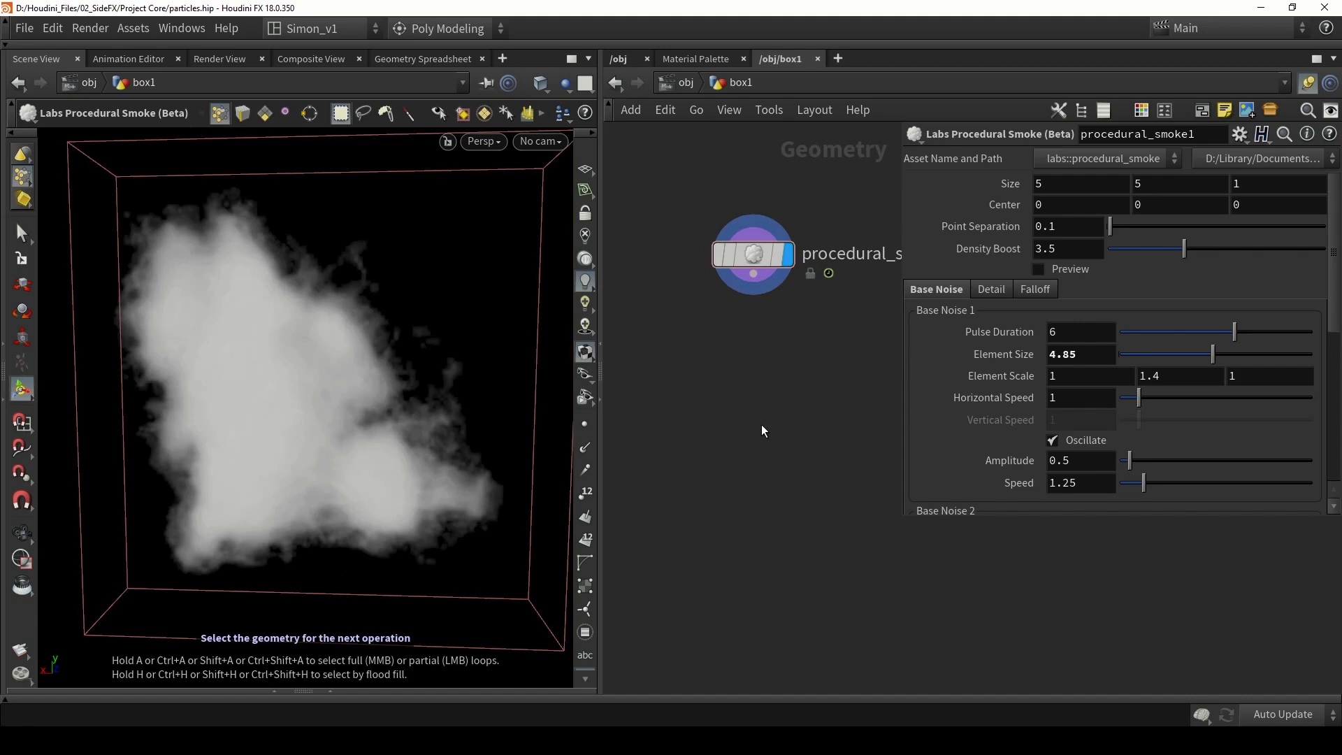
# Look through the Cloud FX and Simple FX shelf tools for cloud and billowy smoke presets.
pyautogui.click(735, 45)
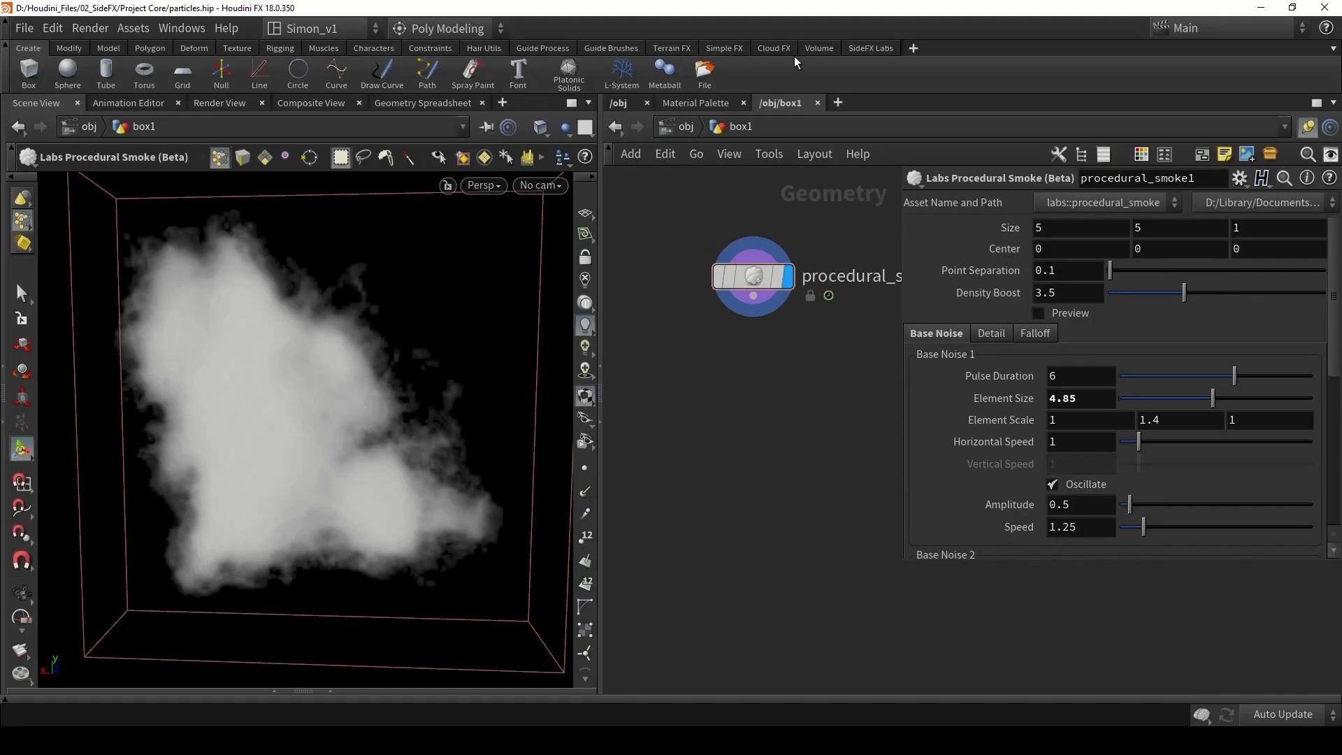
pyautogui.click(774, 48)
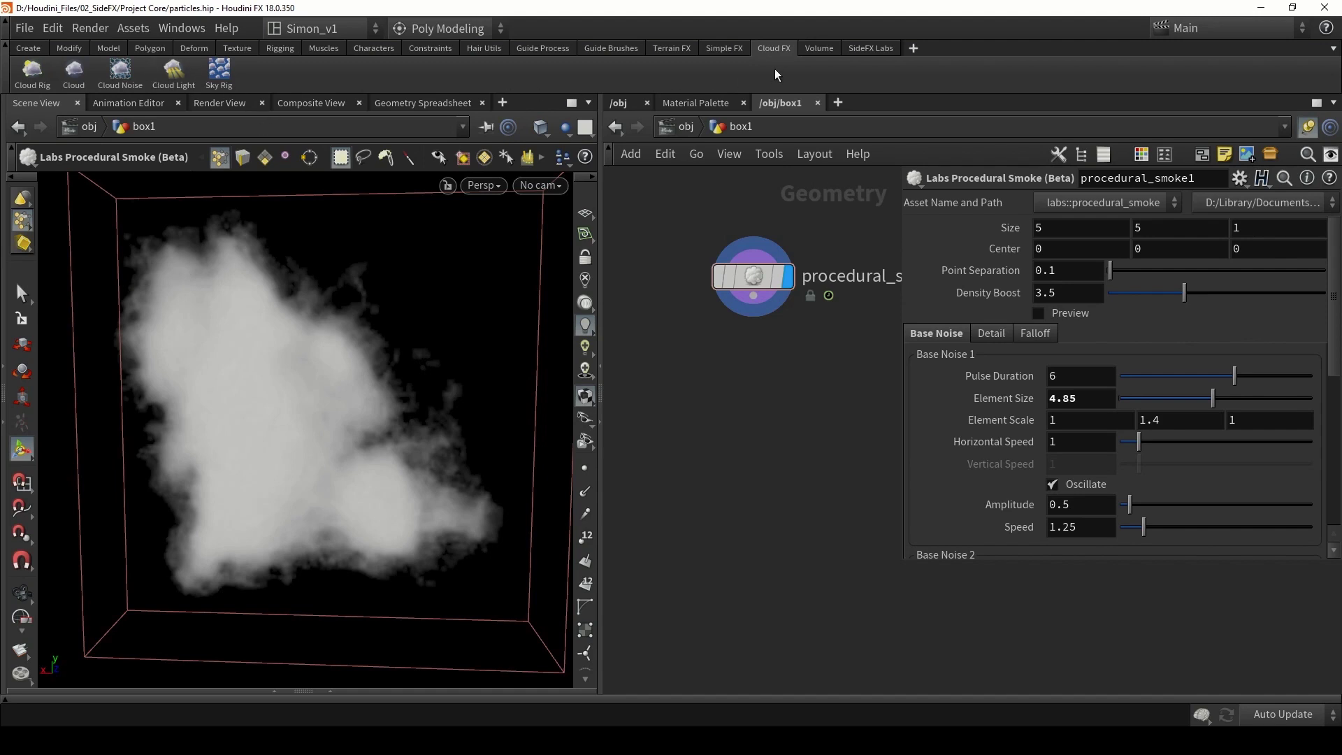
pyautogui.click(726, 50)
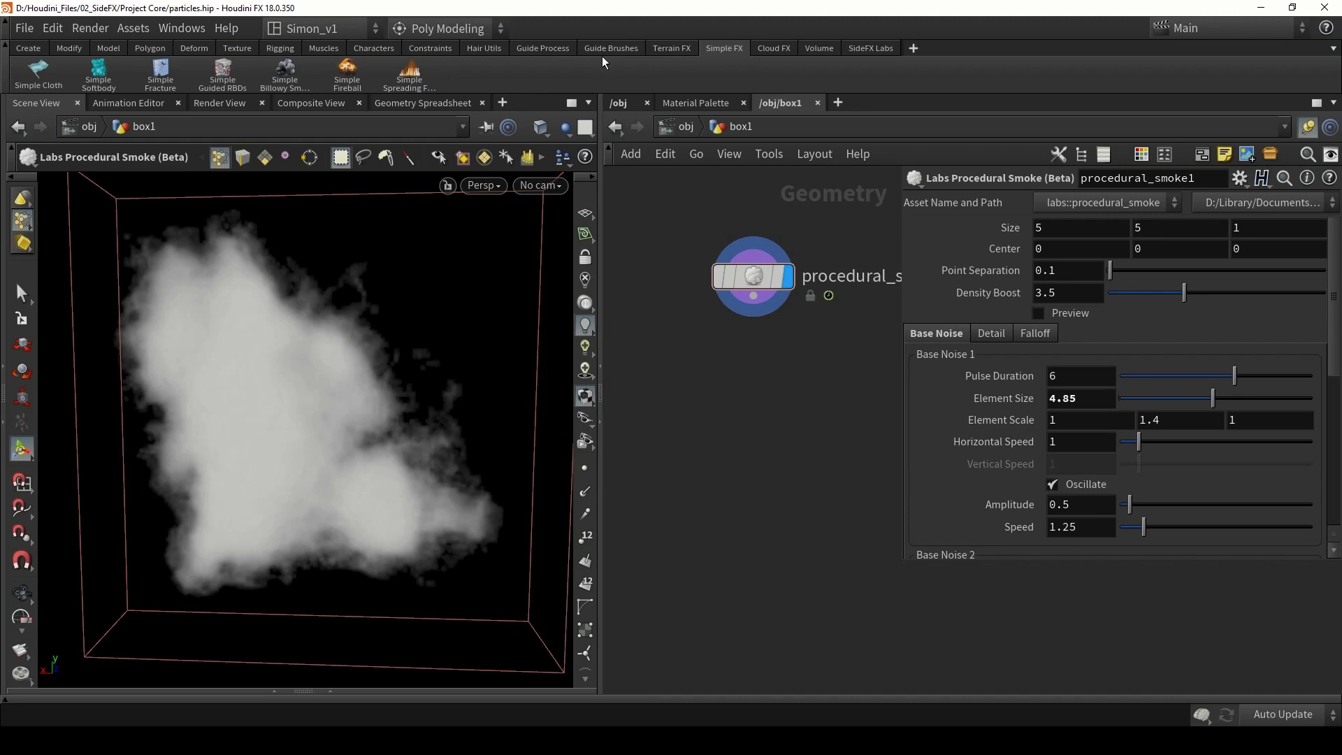
pyautogui.click(279, 73)
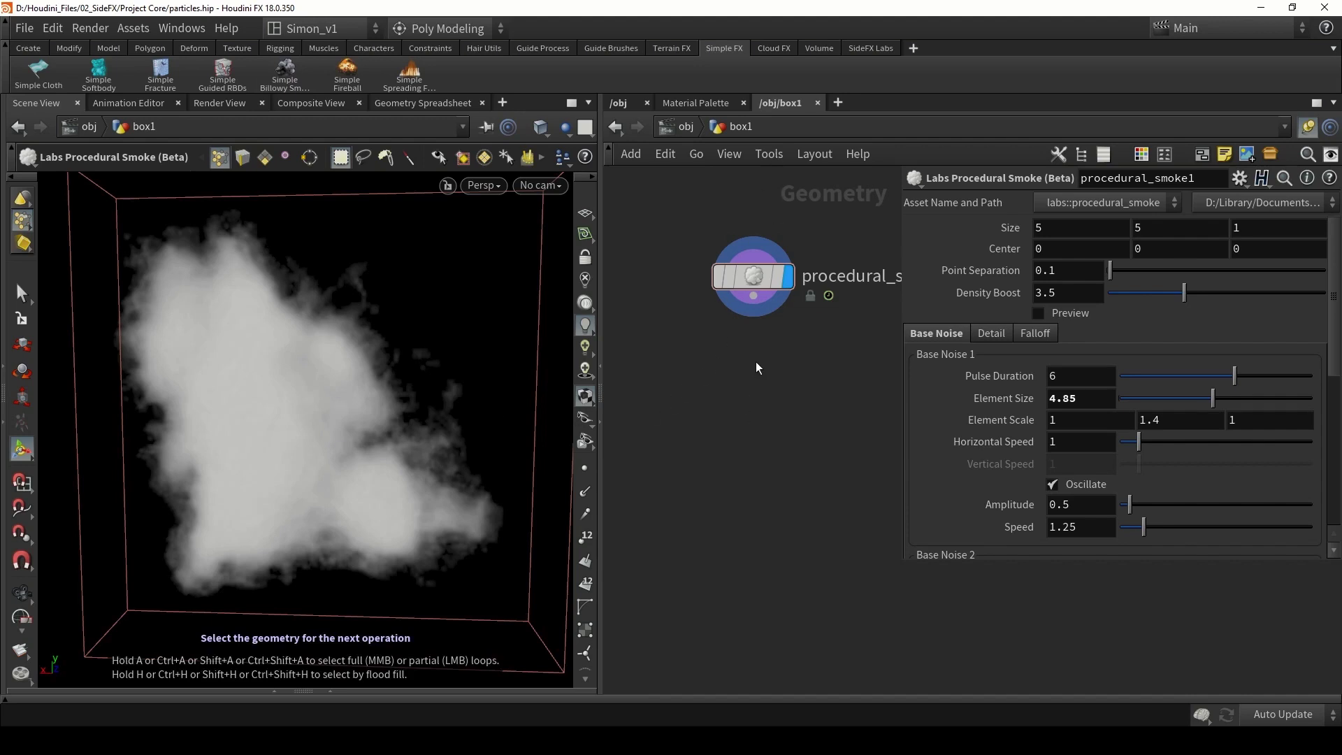
pyautogui.moveTo(758, 368); pyautogui.dragTo(728, 338, button='middle')
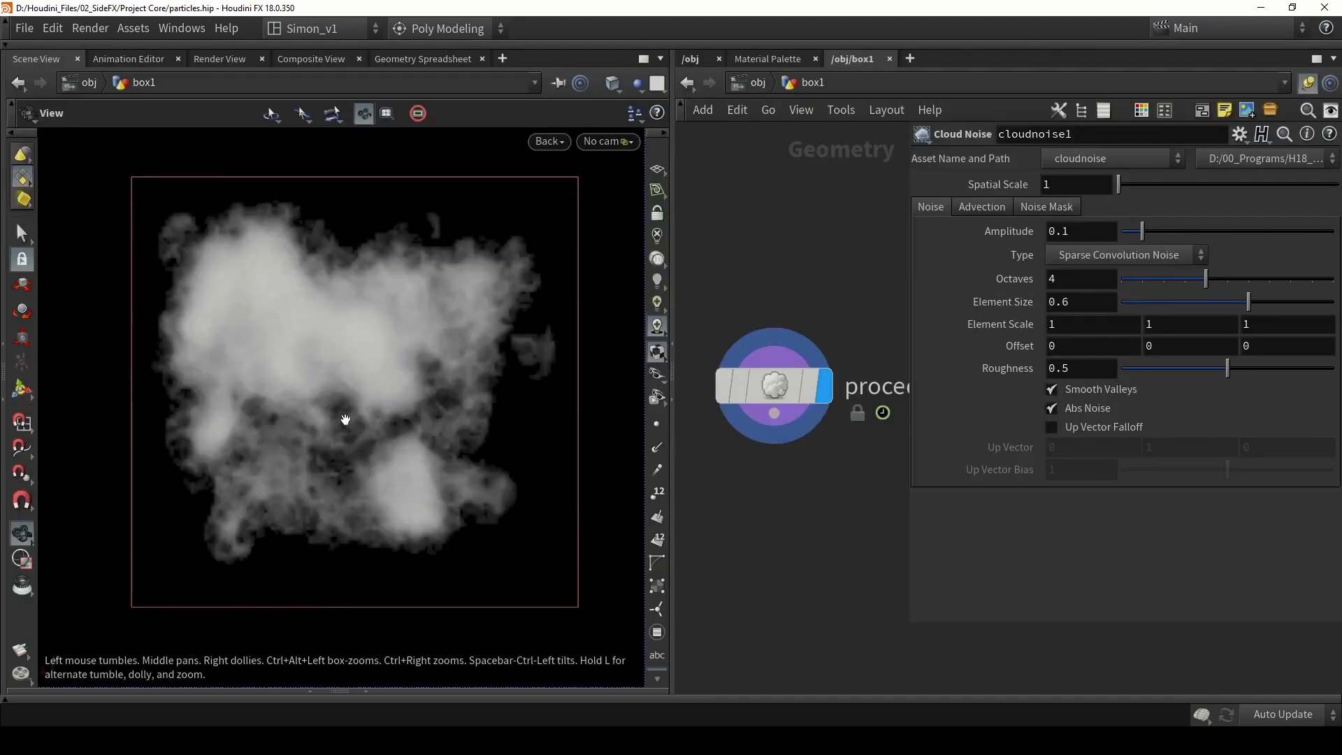
# Inspect the smoke shape up close in the back view.
pyautogui.scroll(3, 338, 374)
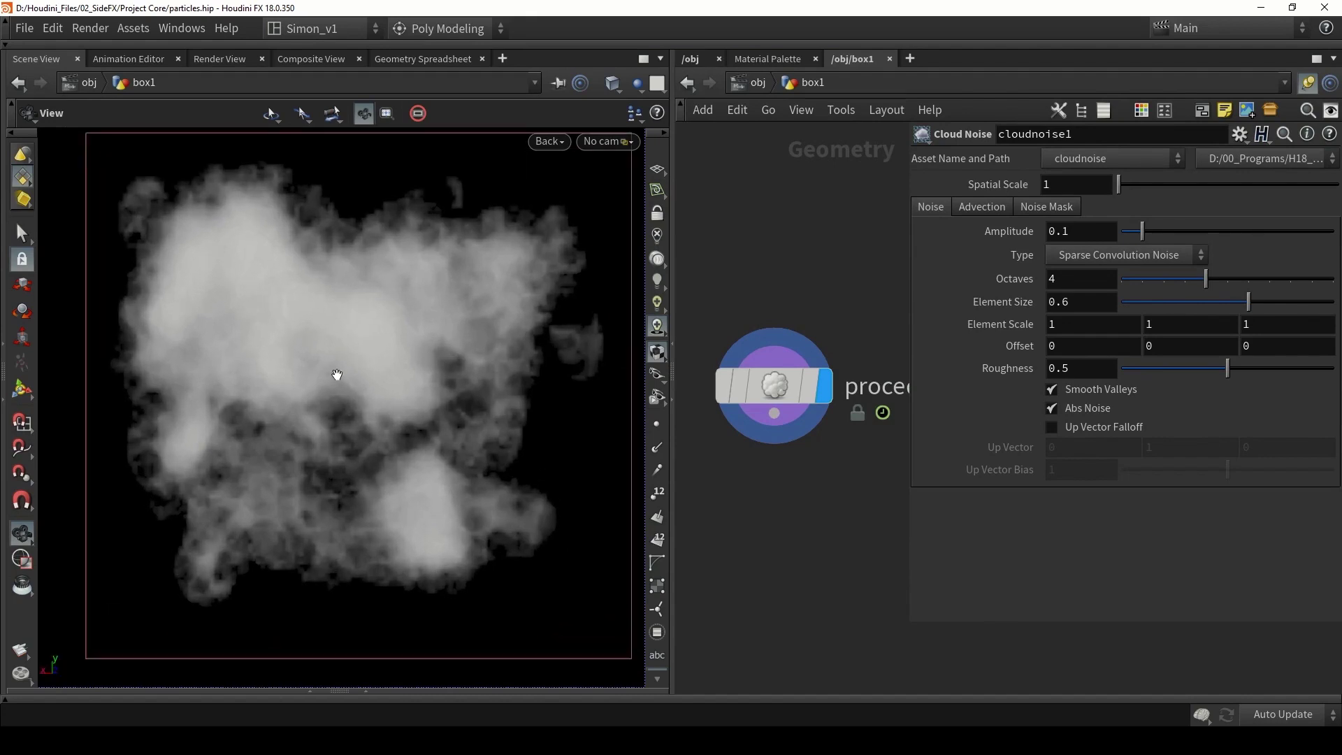
pyautogui.scroll(-1, 337, 376)
pyautogui.moveTo(245, 450); pyautogui.dragTo(230, 462, button='middle')
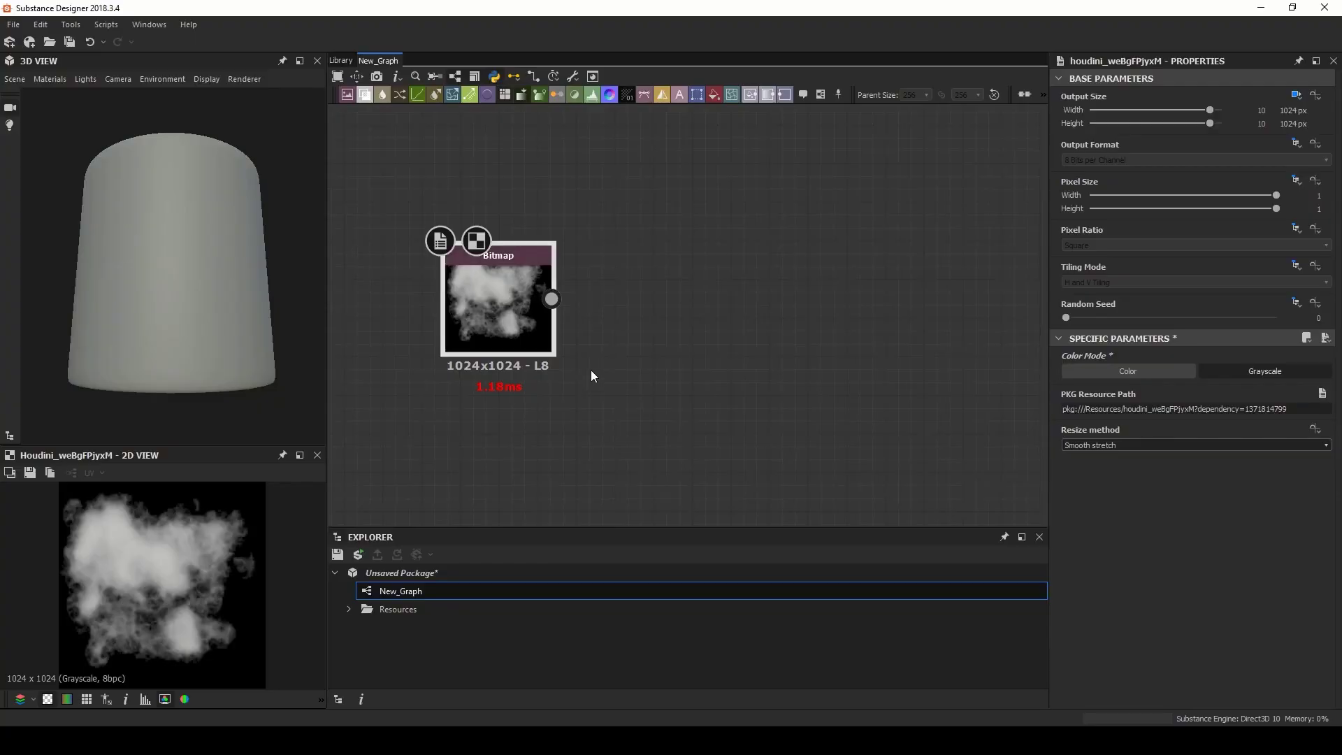
# In Substance Designer, set the smoke Bitmap's color mode to Color and connect it to a new Alpha Merge node's RGB input.
pyautogui.moveTo(496, 314); pyautogui.dragTo(505, 301)
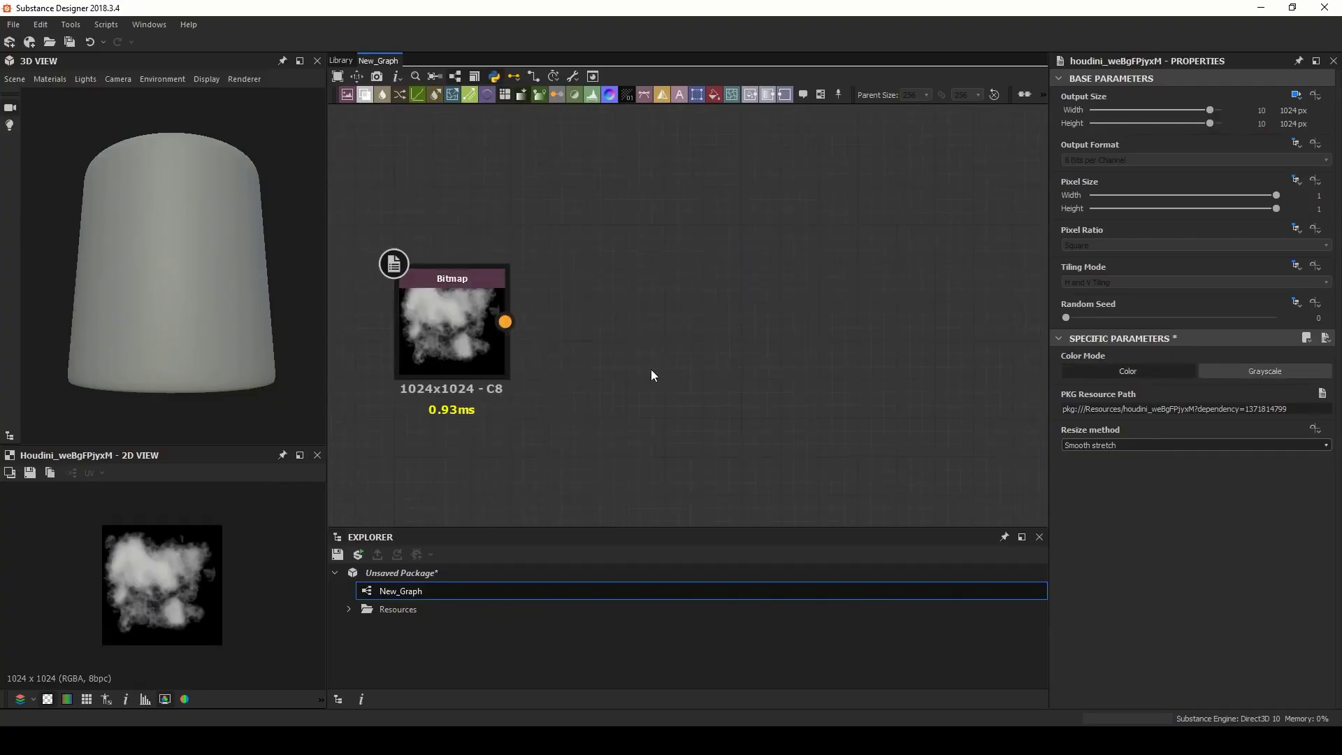
pyautogui.press('space')
pyautogui.write('mer')
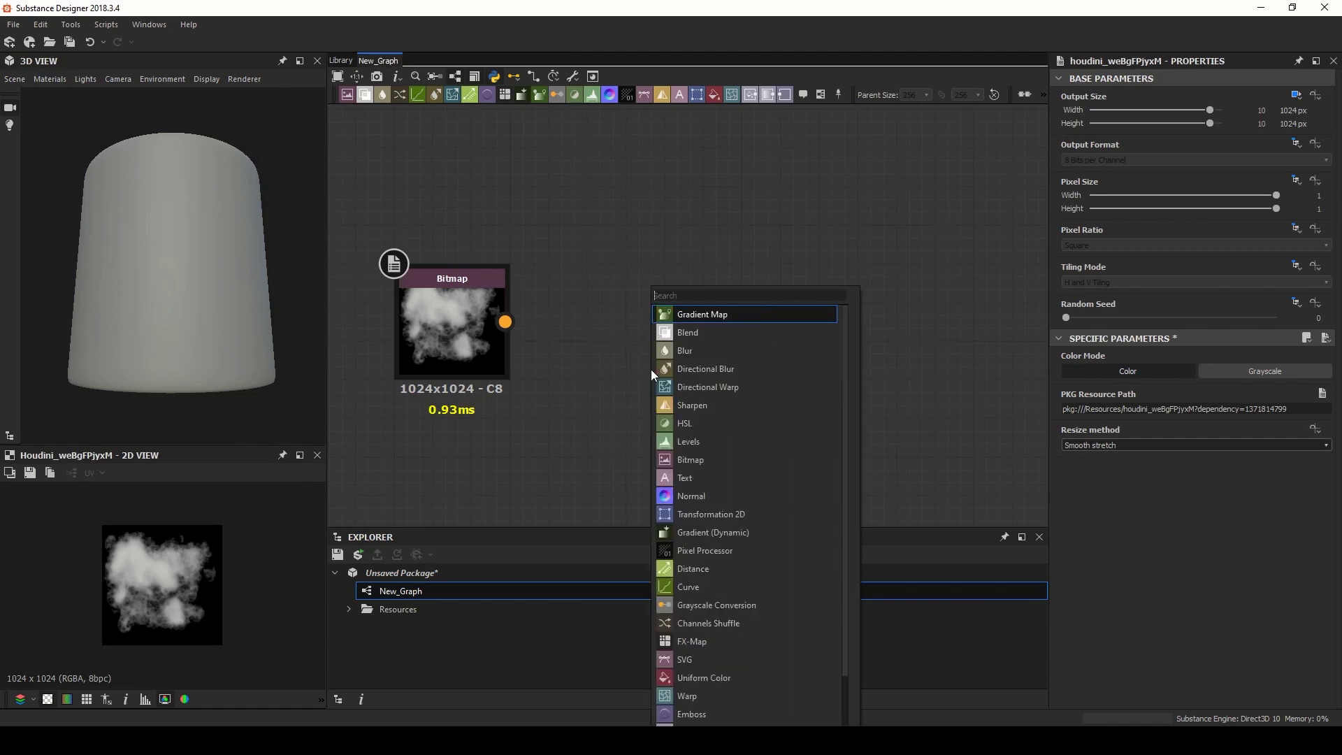
pyautogui.write('ge')
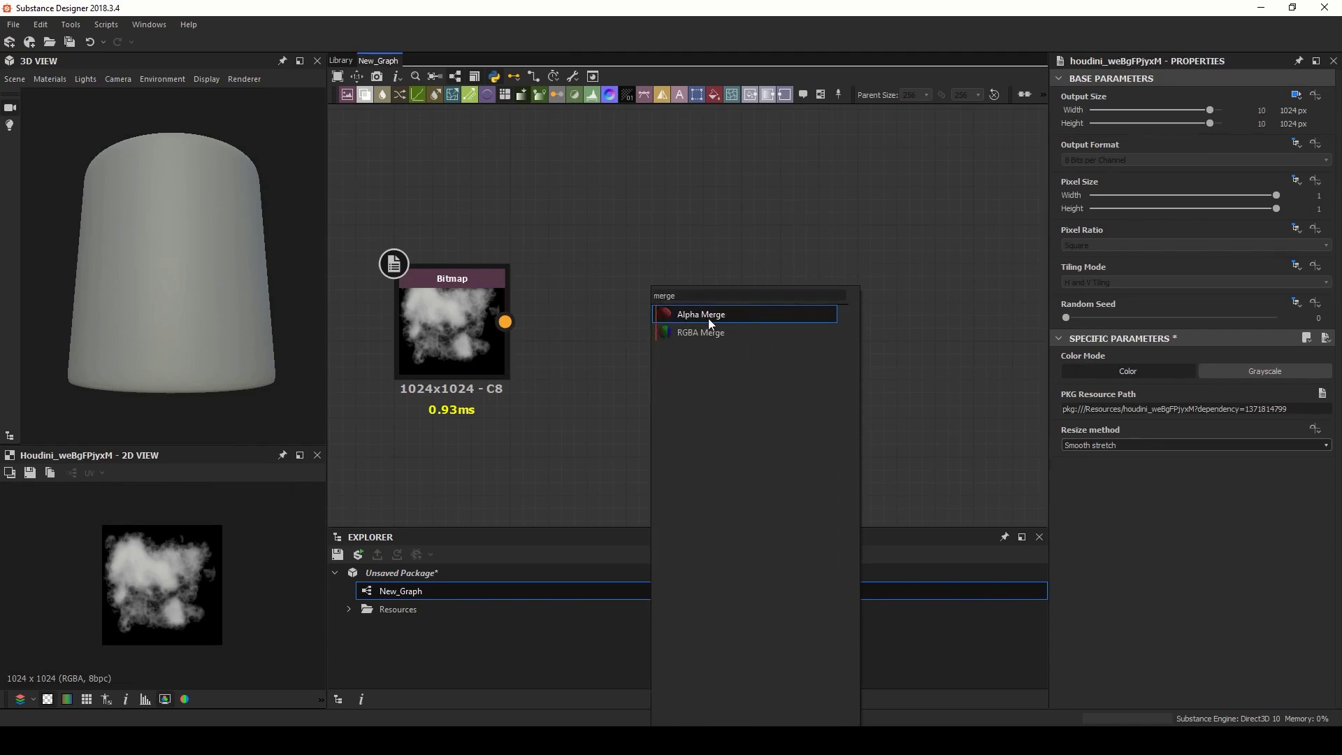
pyautogui.click(704, 315)
pyautogui.moveTo(506, 324); pyautogui.dragTo(859, 329)
# Add a Grayscale Conversion node fed by the Bitmap and connect its output to the Alpha Merge node's A input.
pyautogui.press('space')
pyautogui.write('gr')
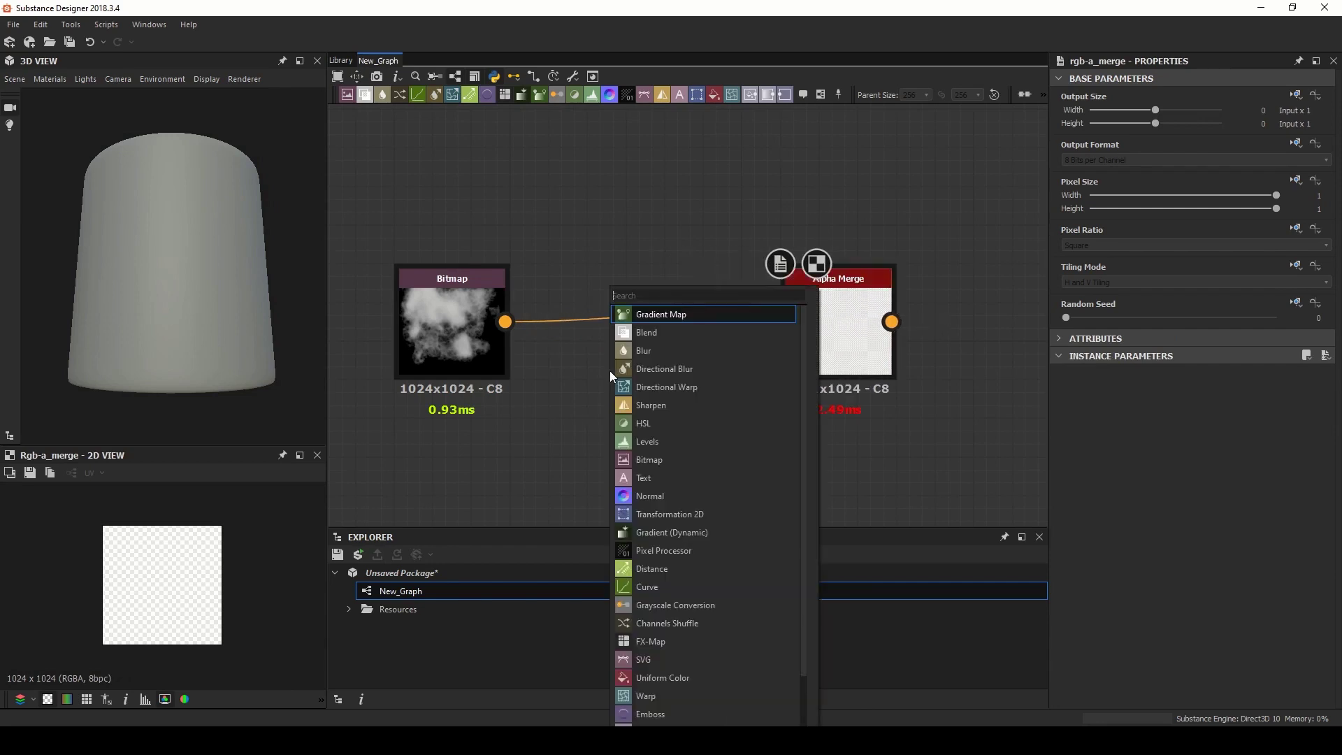
pyautogui.write('a')
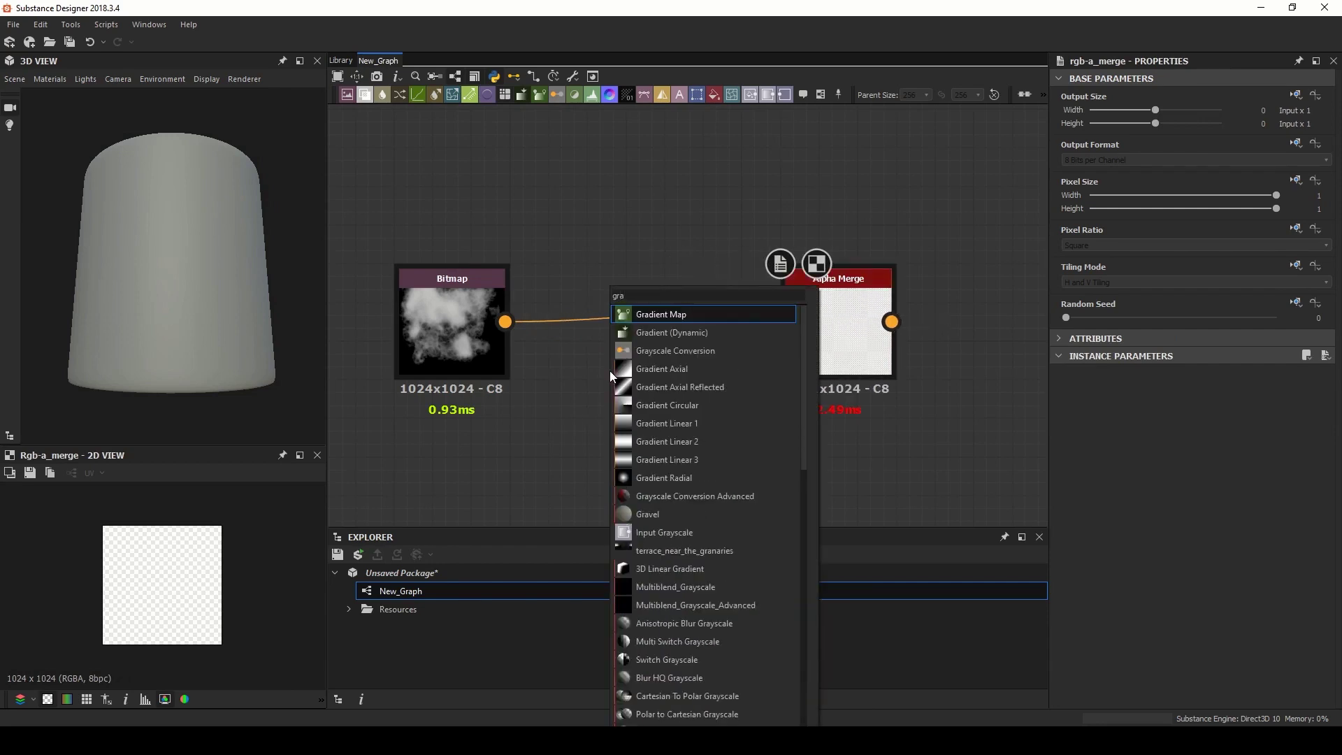
pyautogui.click(641, 350)
pyautogui.moveTo(572, 359); pyautogui.dragTo(777, 344)
# Inspect the Alpha Merge result, shift the node farther from the Grayscale Conversion node, and turn off the 2D preview's transparency display.
pyautogui.click(846, 353)
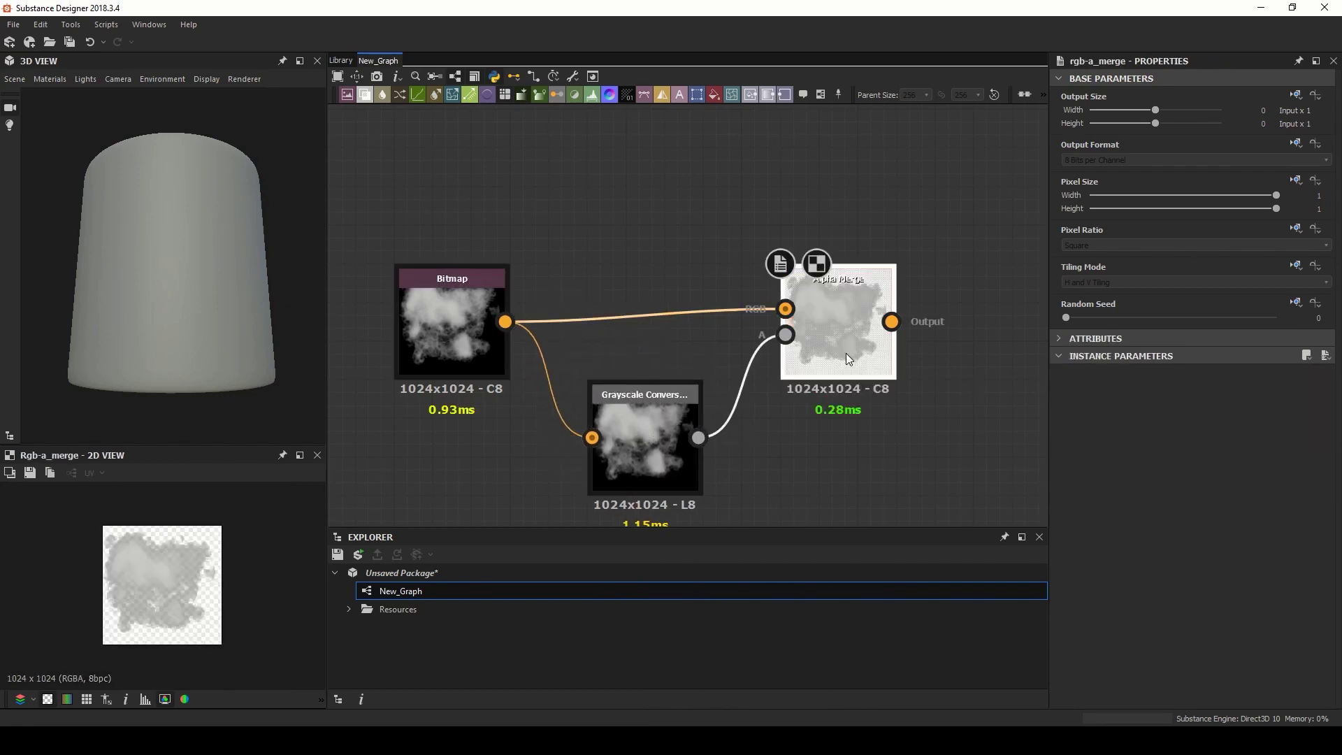
pyautogui.scroll(3, 157, 593)
pyautogui.scroll(-2, 141, 568)
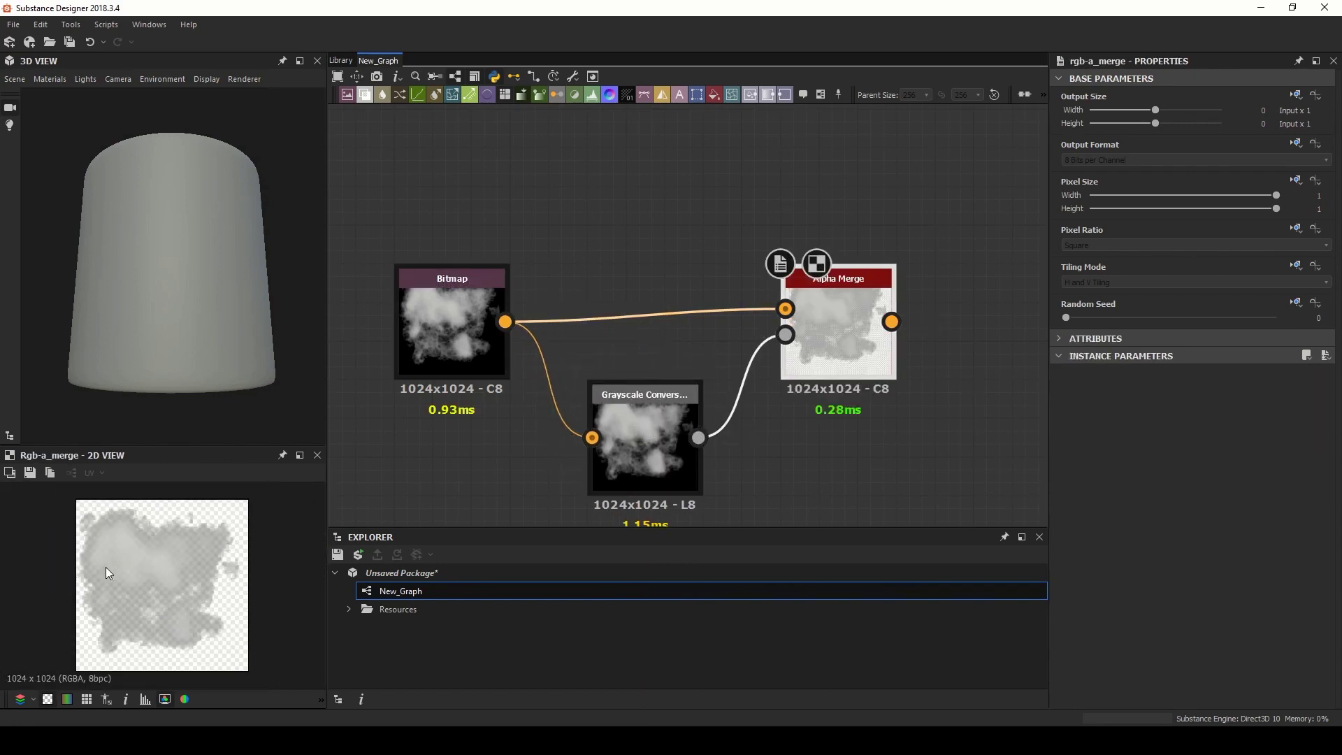
pyautogui.moveTo(850, 333); pyautogui.dragTo(889, 335)
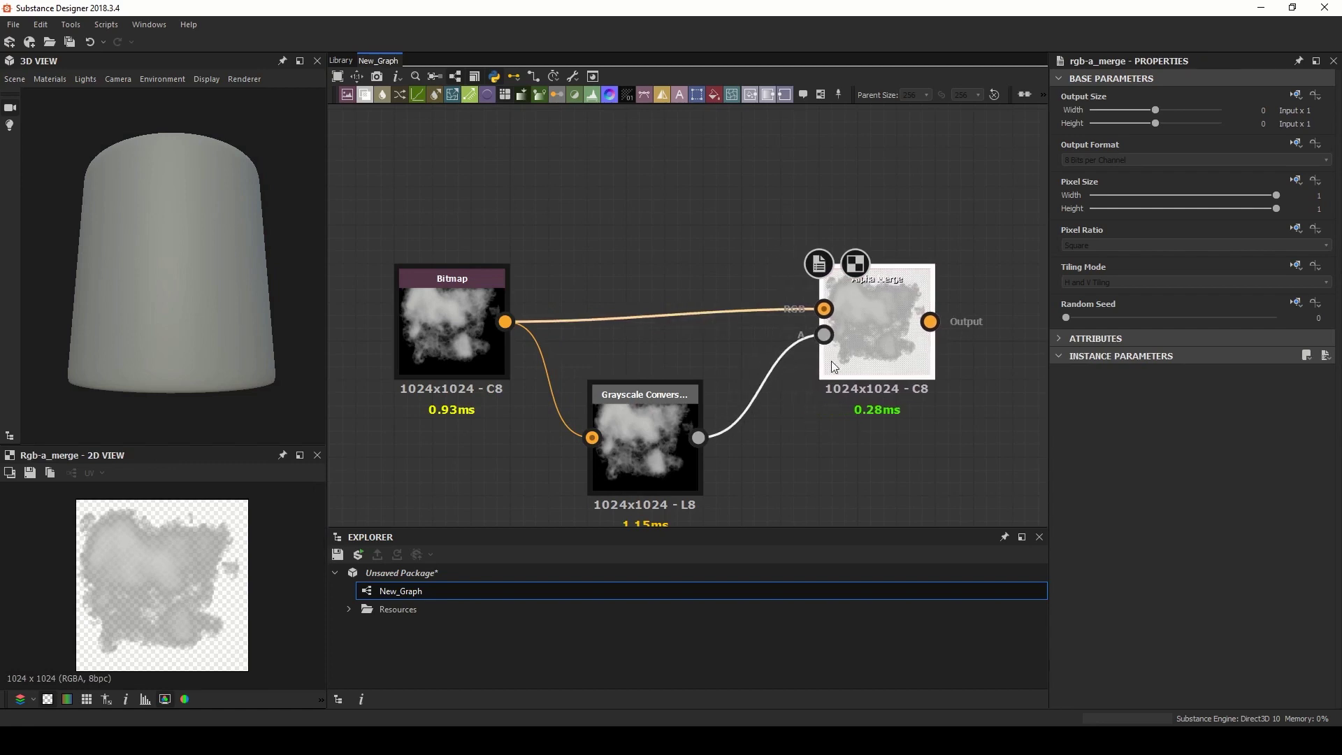
pyautogui.click(51, 700)
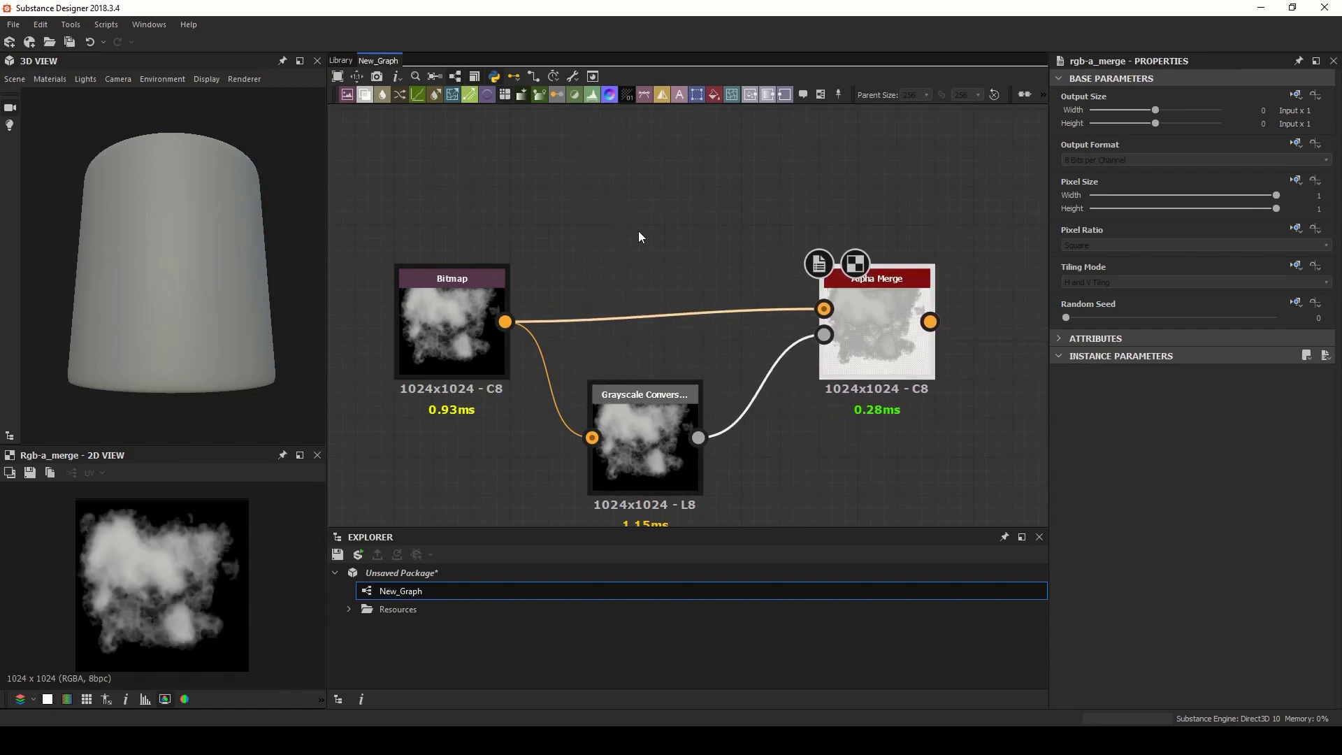
# Add a Levels node fed by the Bitmap and raise its output black level until the background turns mid-grey.
pyautogui.press('space')
pyautogui.write('levels')
pyautogui.press('Return')
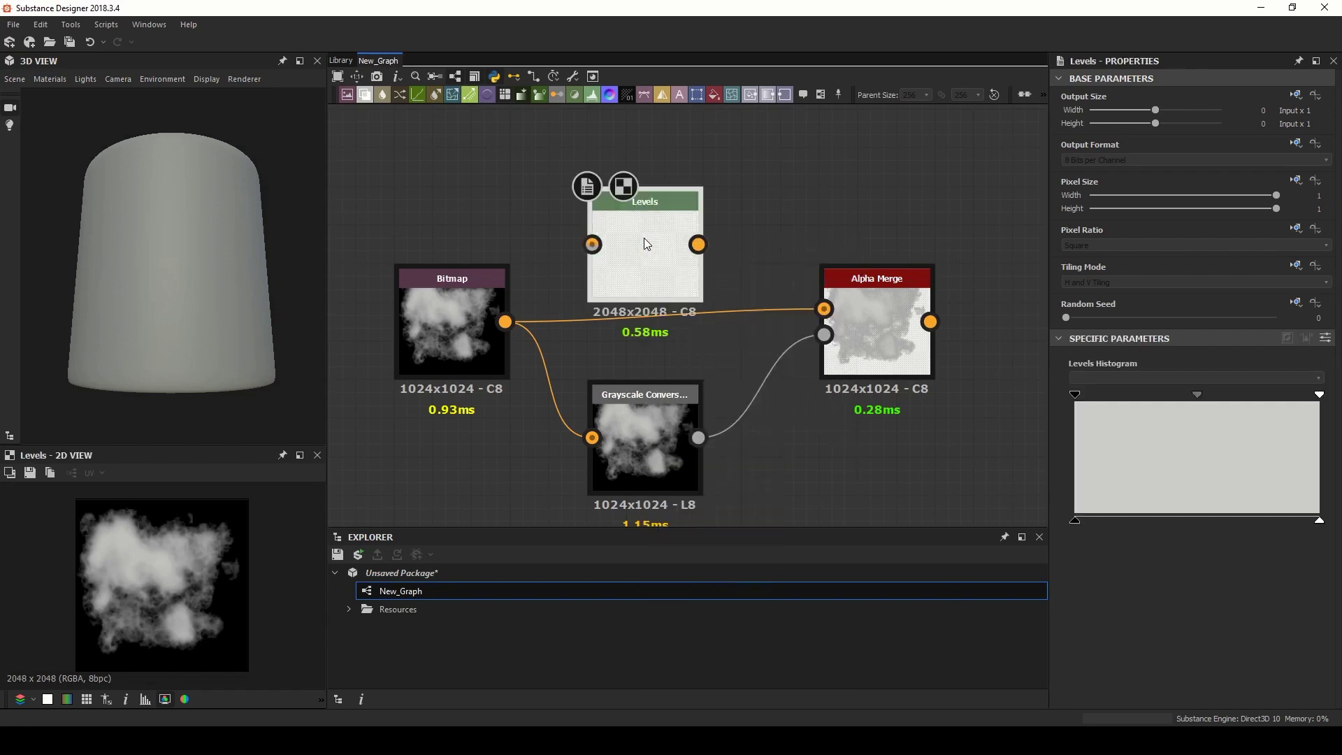
pyautogui.moveTo(505, 322); pyautogui.dragTo(592, 244)
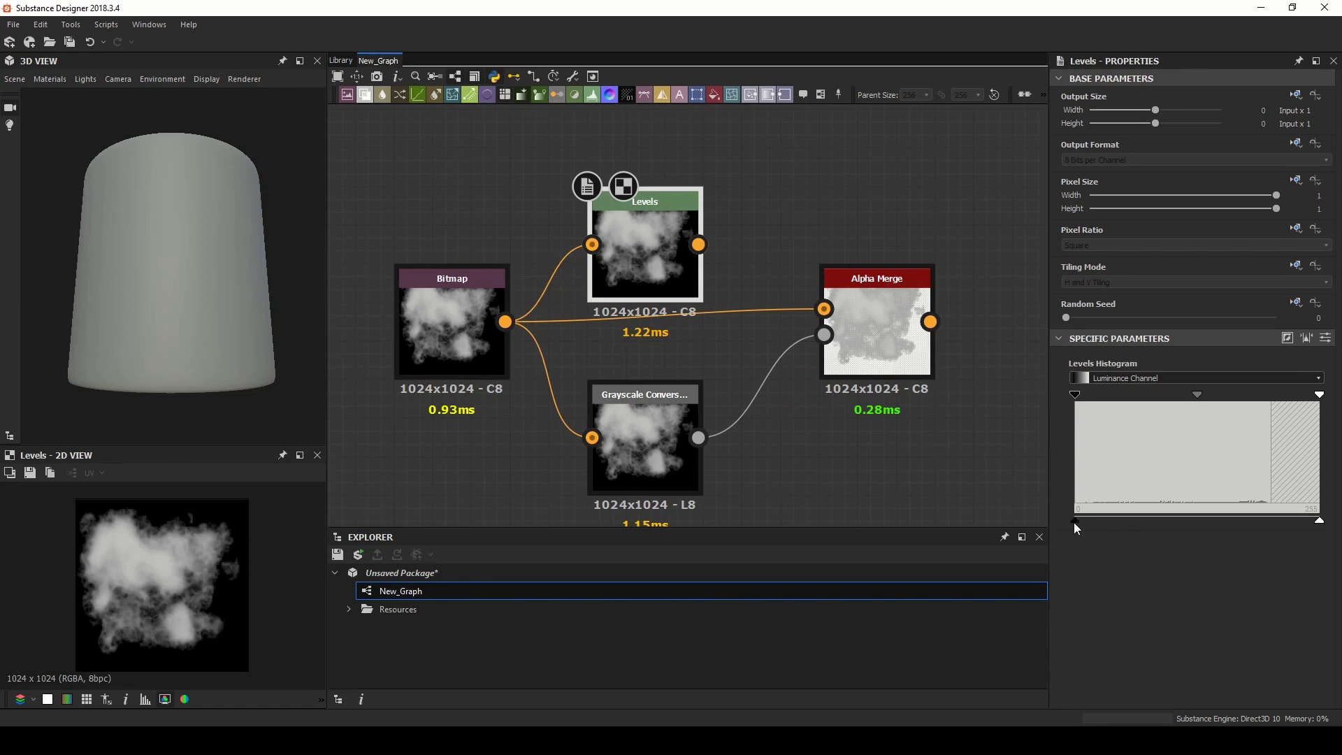
pyautogui.moveTo(1076, 519); pyautogui.dragTo(1231, 507)
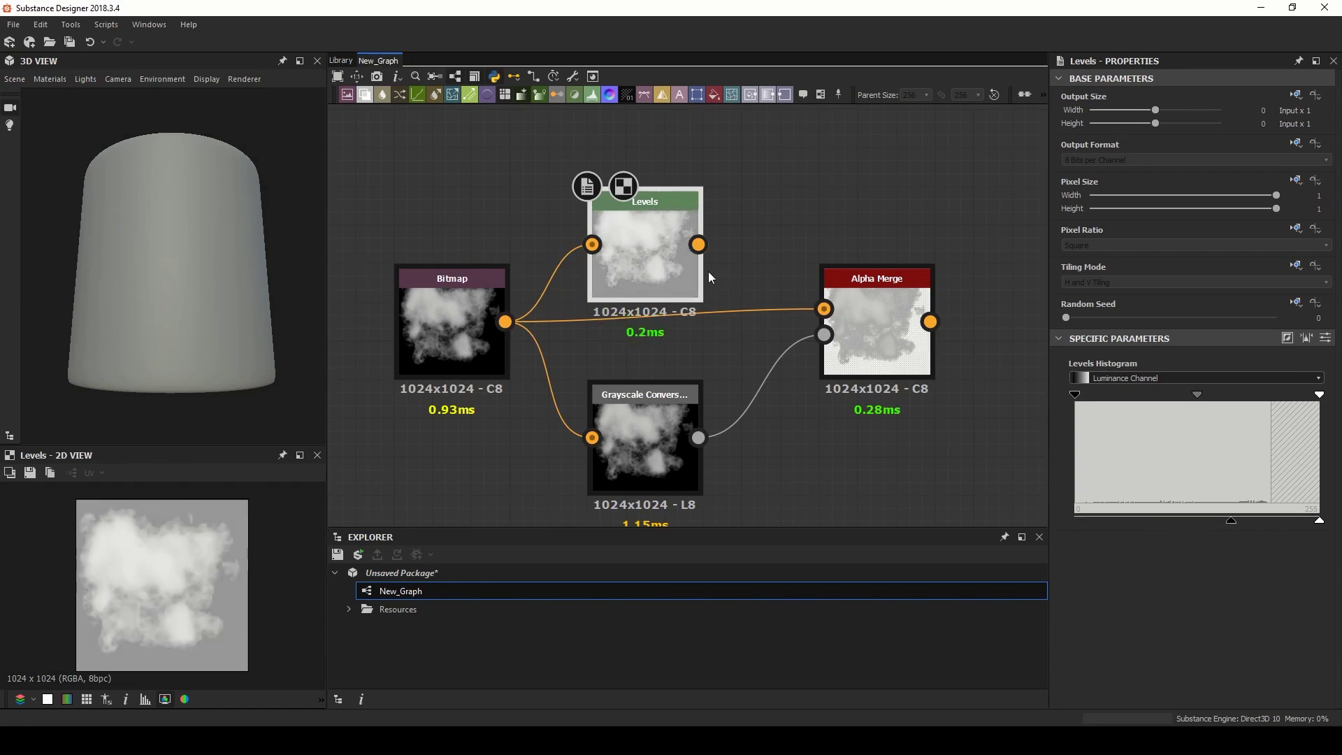
# Connect the Levels output to the Alpha Merge node's RGB input and inspect the merged smoke texture.
pyautogui.scroll(5, 223, 643)
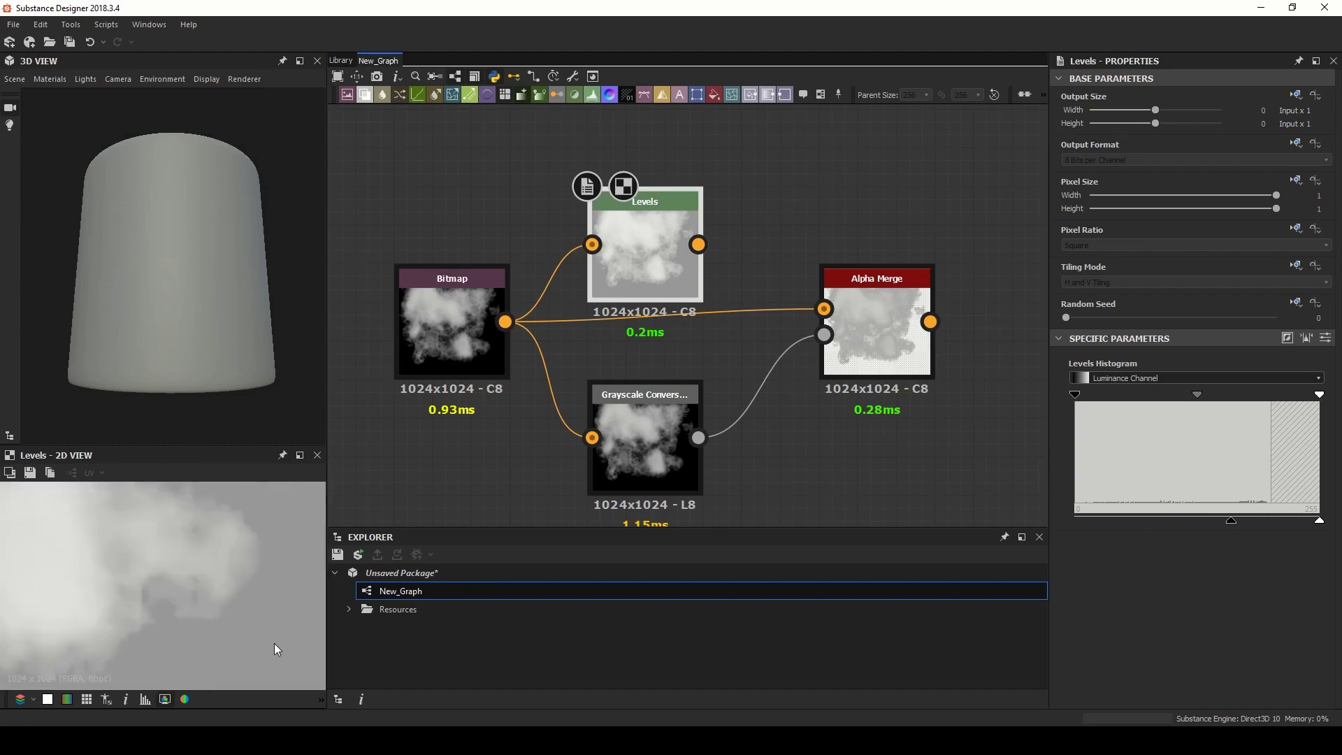
pyautogui.scroll(-5, 266, 615)
pyautogui.moveTo(698, 244); pyautogui.dragTo(824, 308)
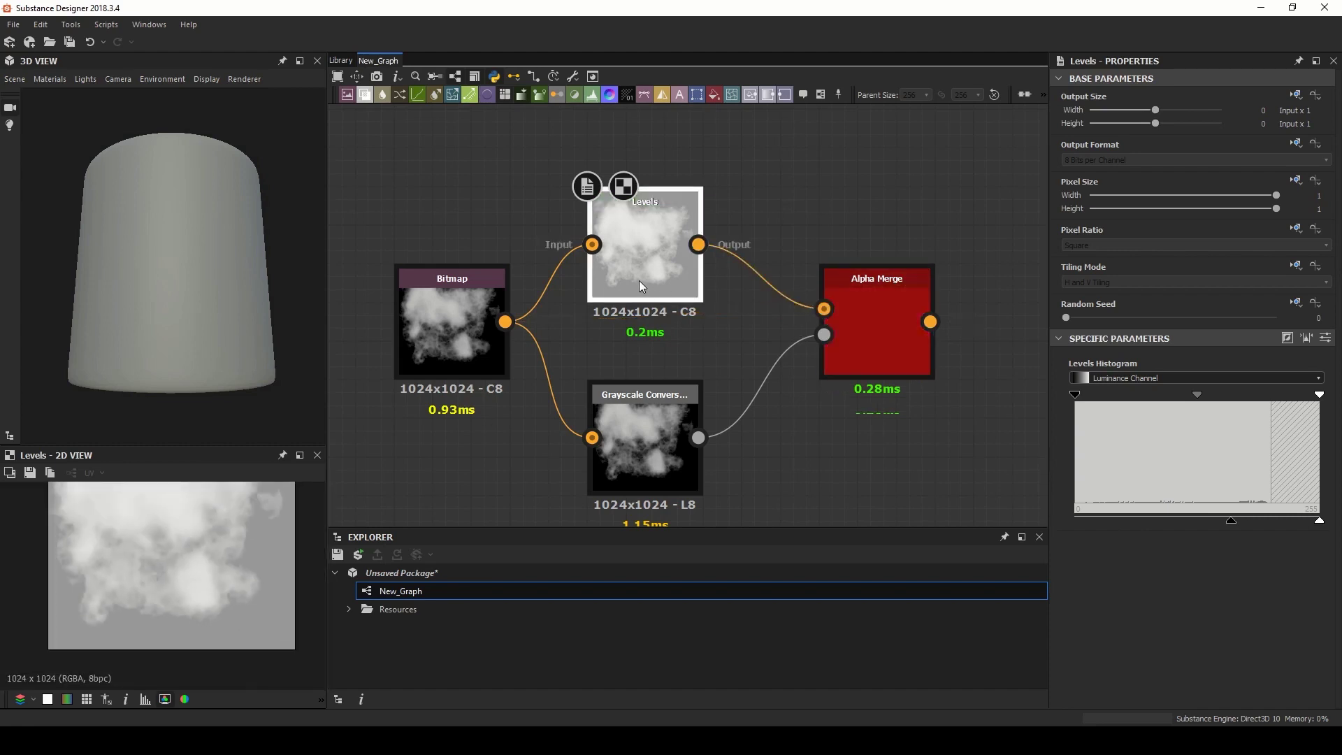
pyautogui.click(878, 311)
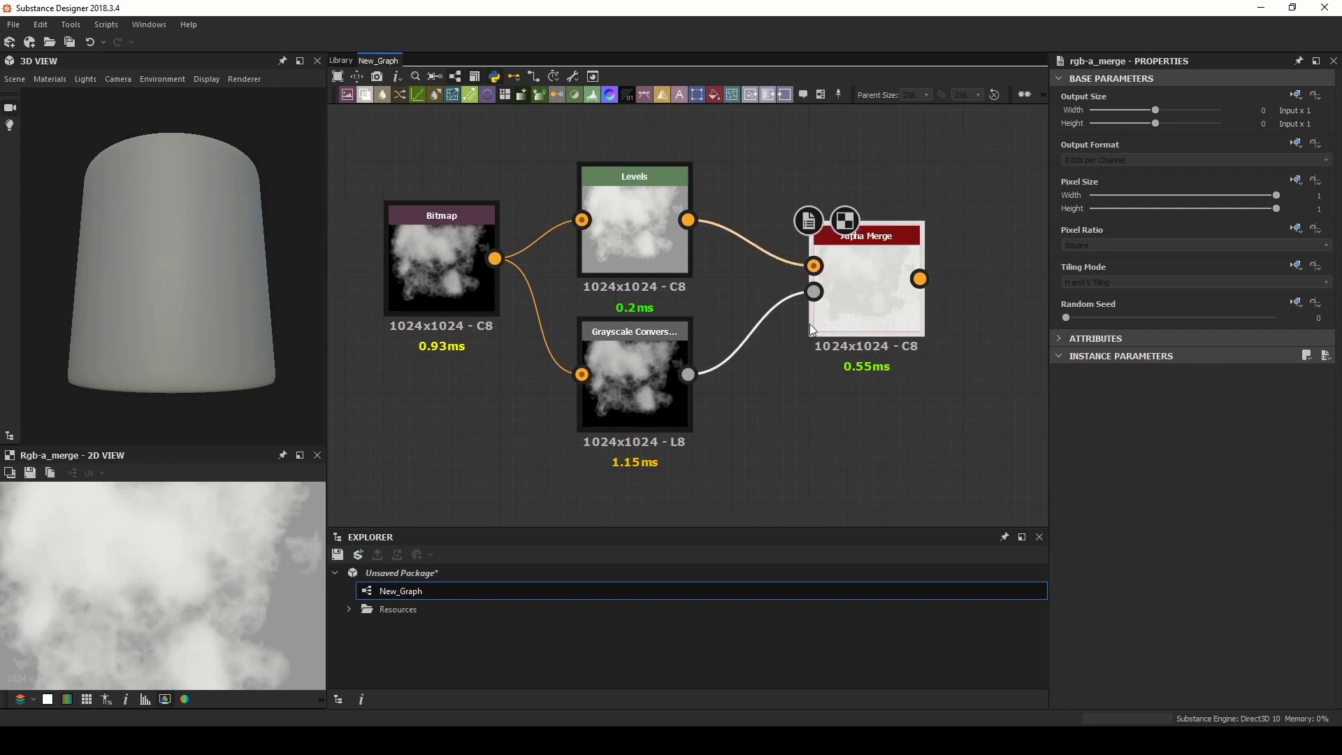
pyautogui.scroll(-3, 98, 602)
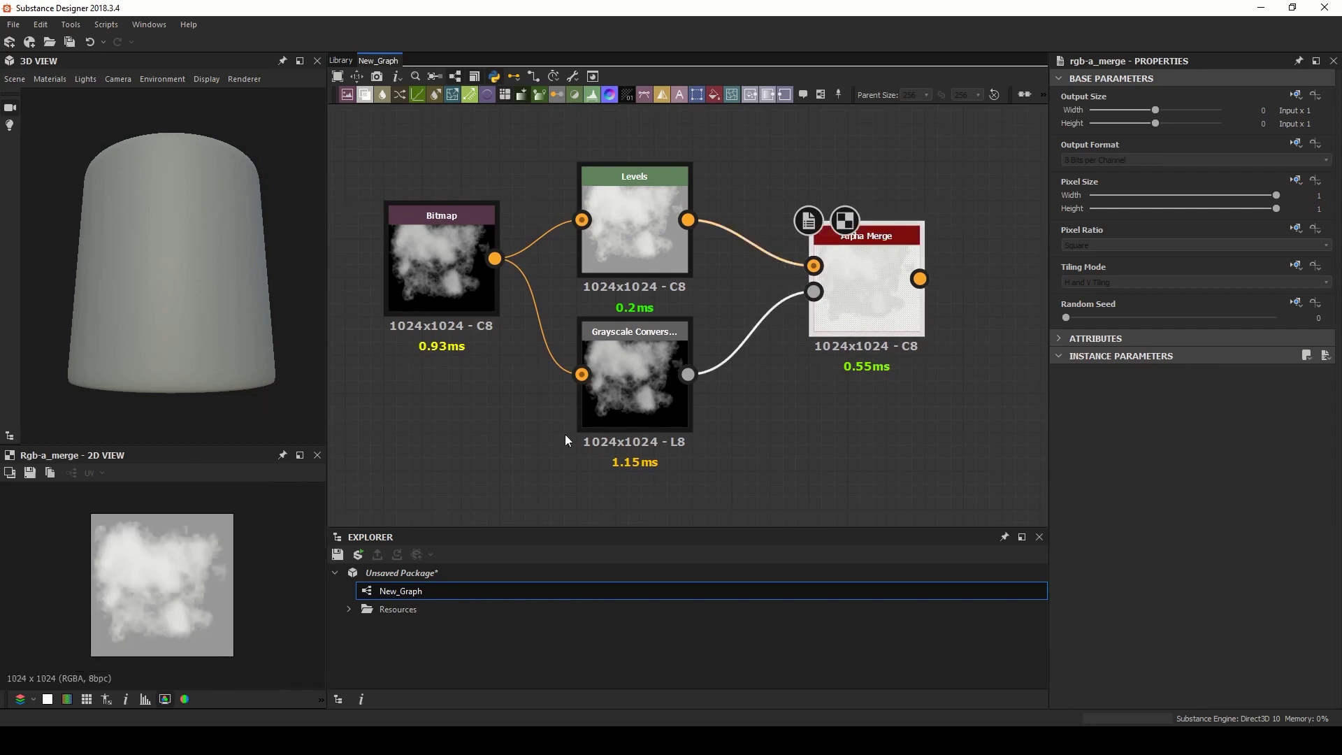
# Set the Alpha Merge node's output width and height to Input / 4 (256x256), checking the texture quality in the 2D preview.
pyautogui.click(1135, 111)
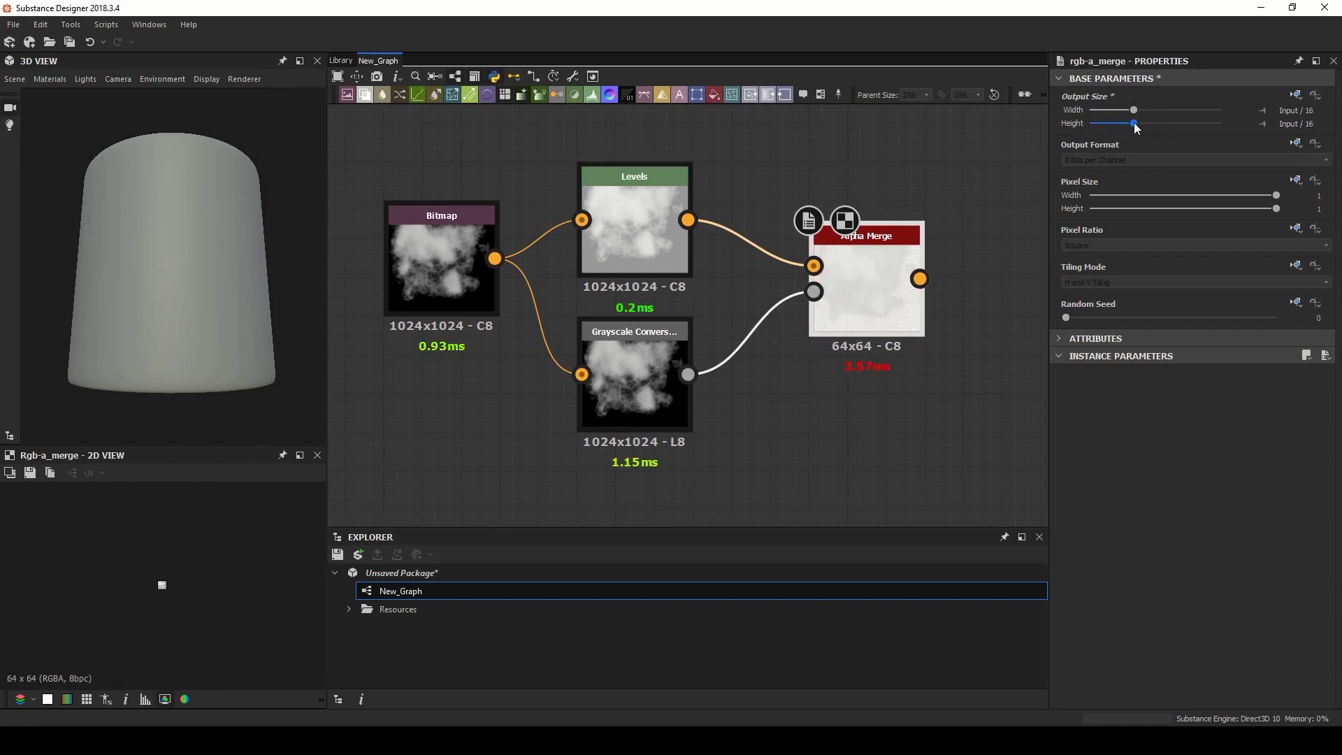
pyautogui.click(1140, 112)
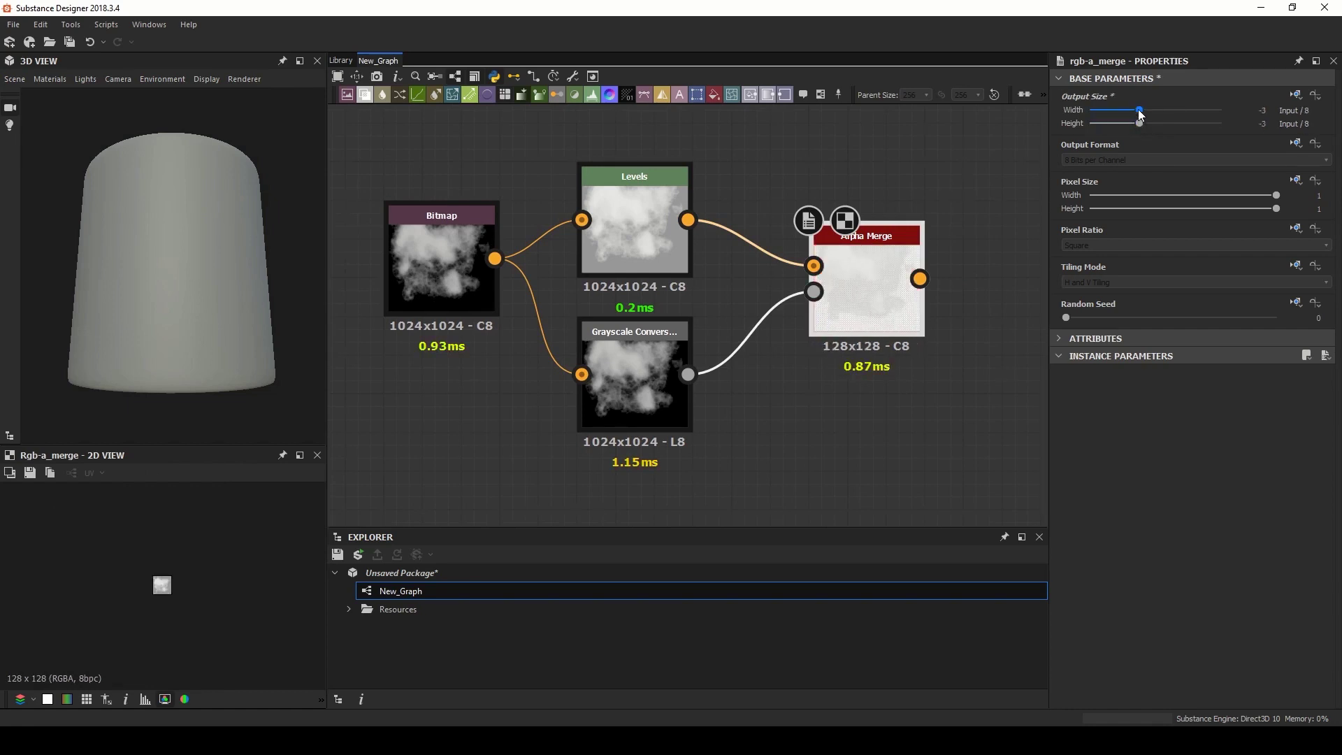
pyautogui.scroll(10, 123, 573)
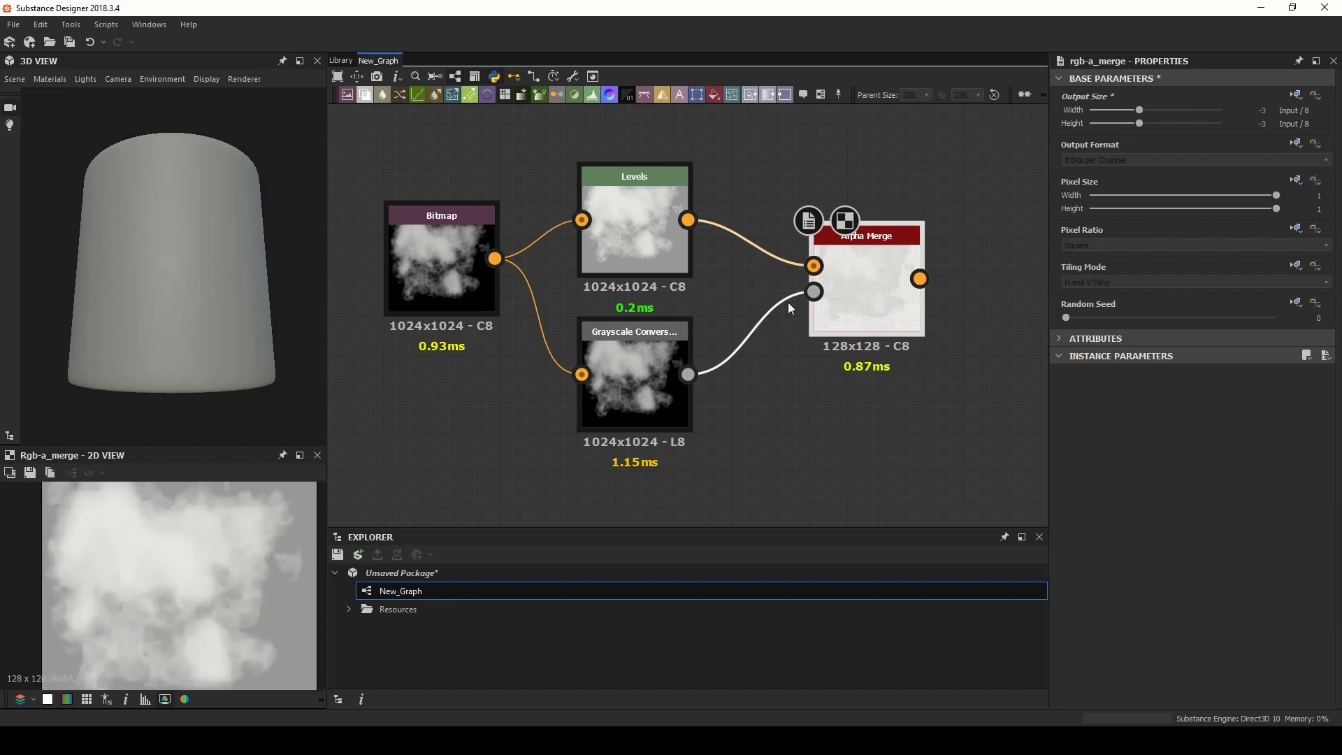
pyautogui.click(1147, 122)
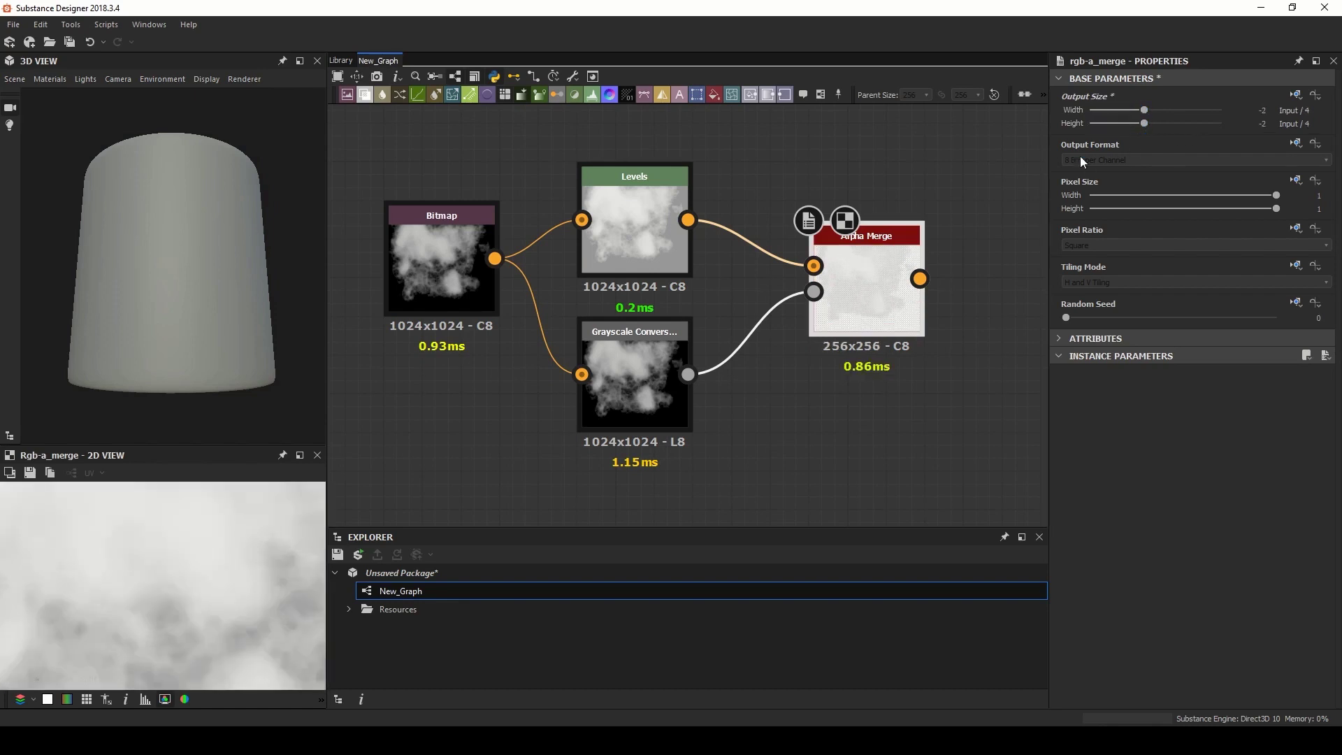
pyautogui.scroll(-4, 89, 597)
pyautogui.moveTo(87, 605); pyautogui.dragTo(195, 560, button='middle')
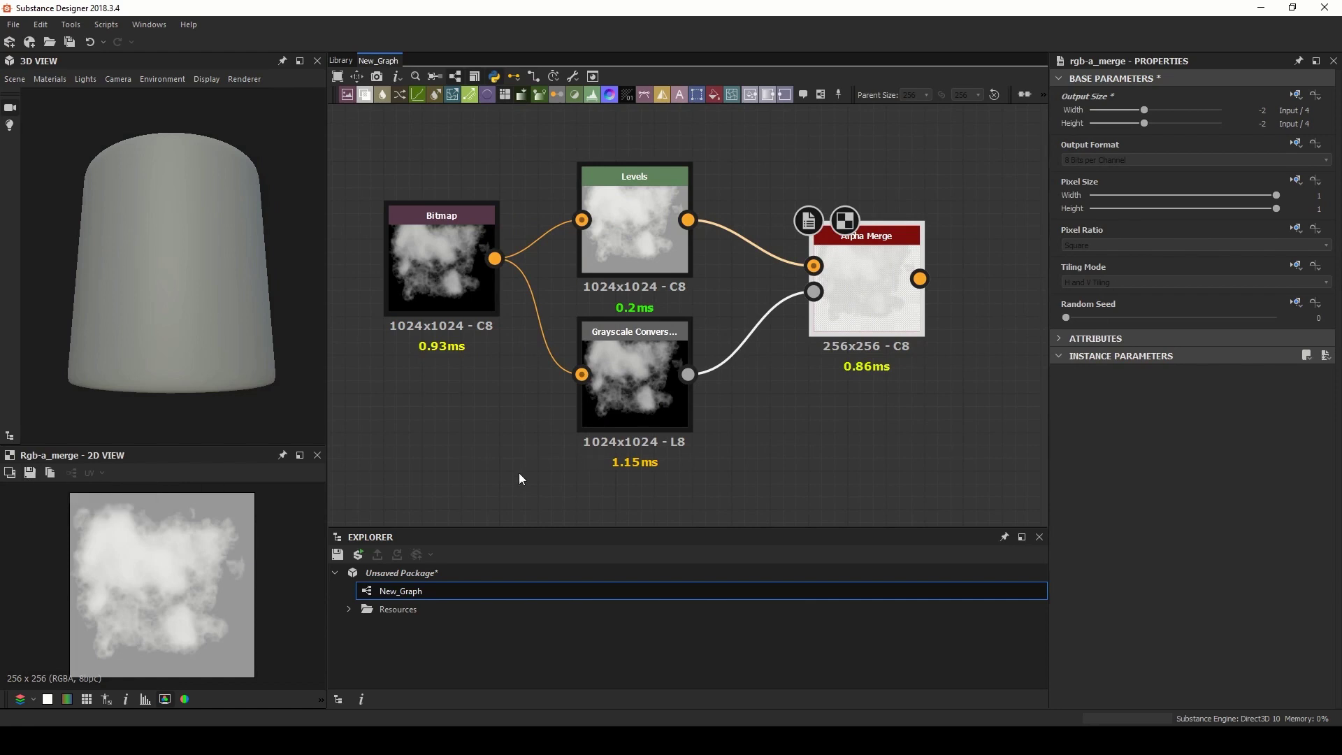
pyautogui.moveTo(519, 473); pyautogui.dragTo(506, 463, button='middle')
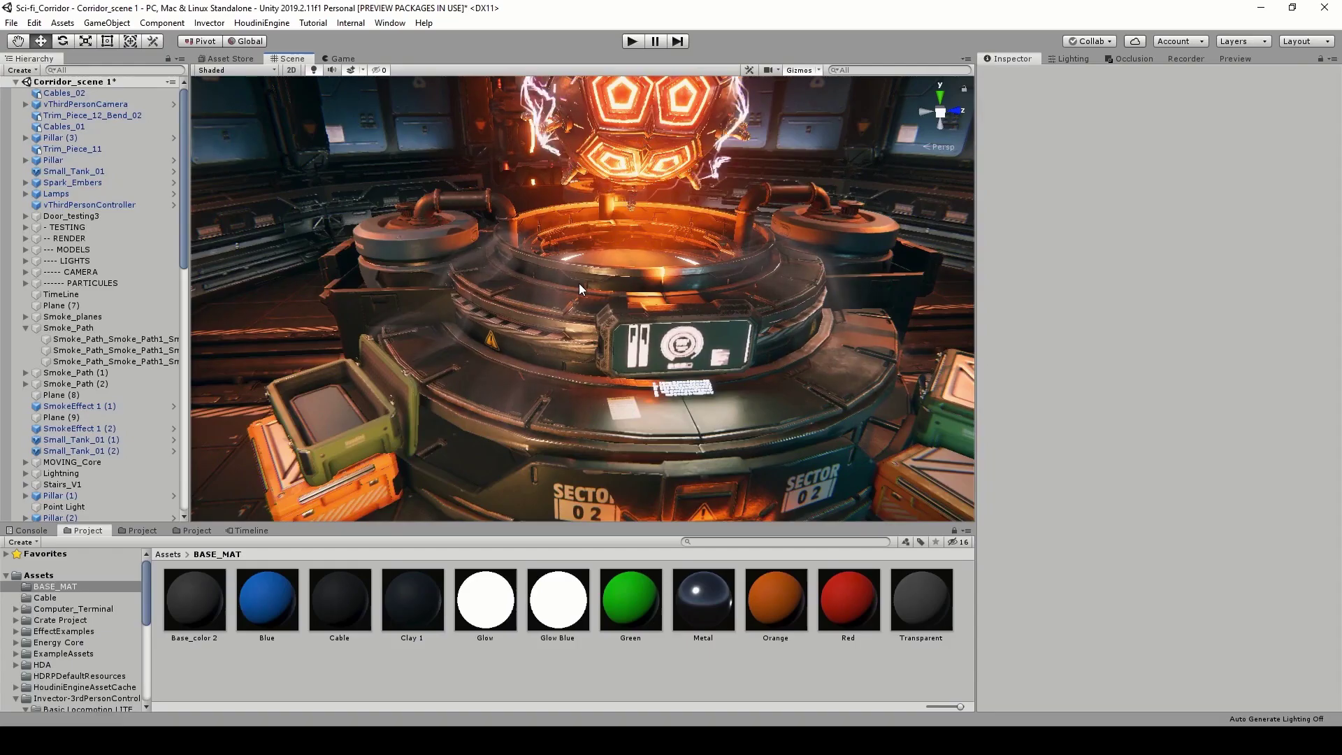
# Switch to Unity, select the smoke path mesh over the core's base platform and inspect its shape around the core.
pyautogui.keyDown('alt'); pyautogui.moveTo(578, 283); pyautogui.dragTo(585, 291); pyautogui.keyUp('alt')
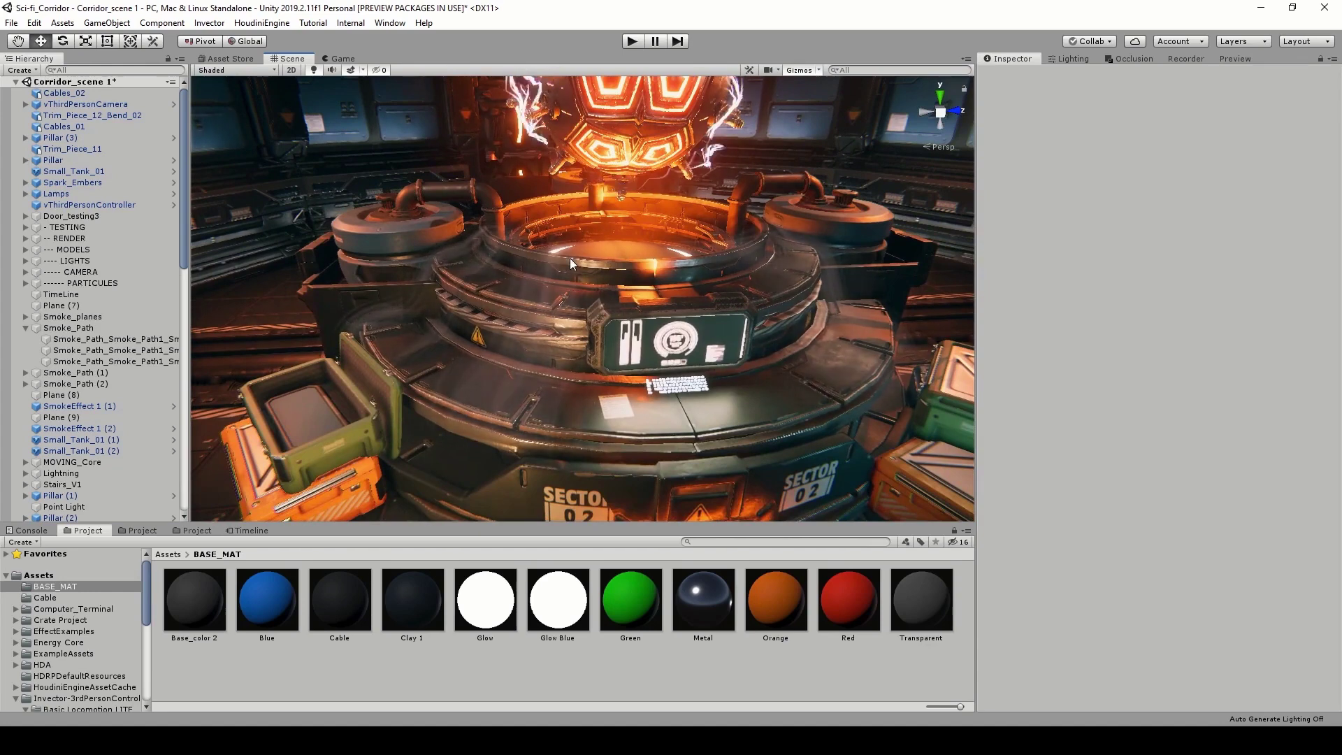
pyautogui.keyDown('alt'); pyautogui.moveTo(572, 270); pyautogui.dragTo(591, 280); pyautogui.keyUp('alt')
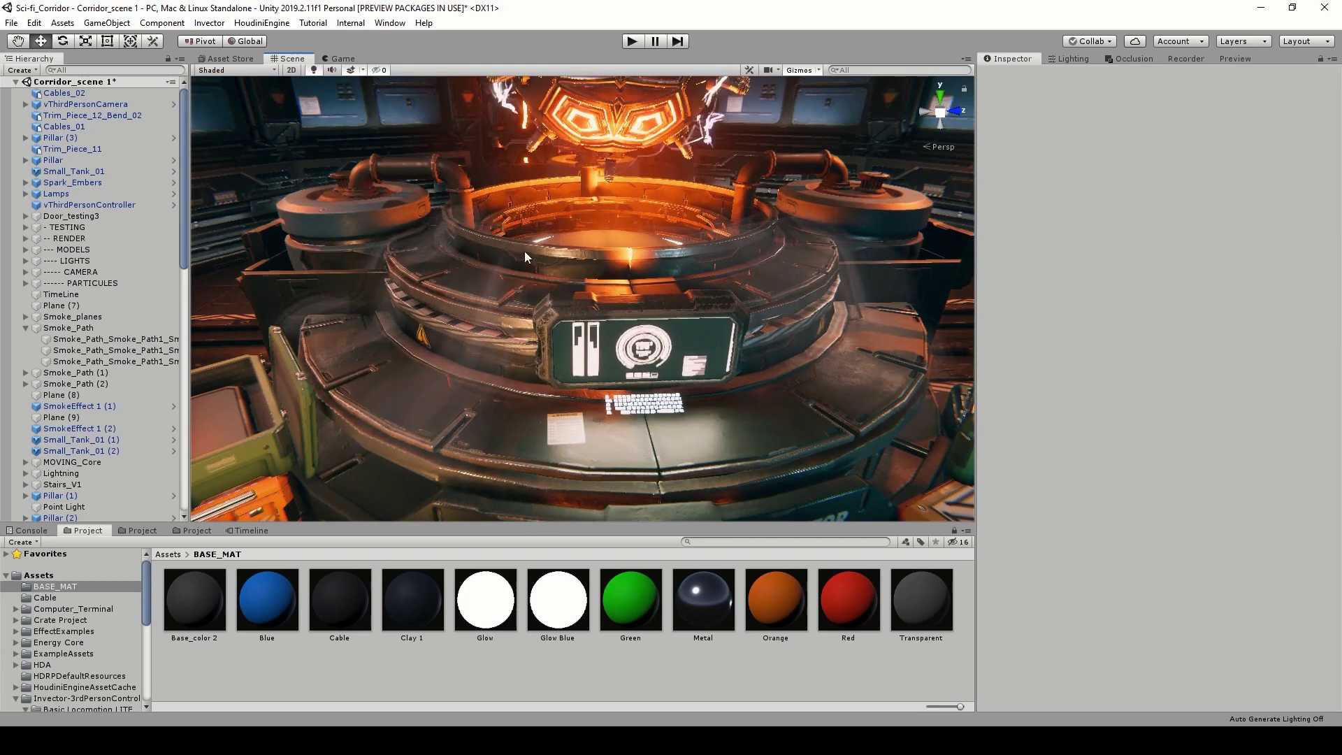
pyautogui.click(505, 267)
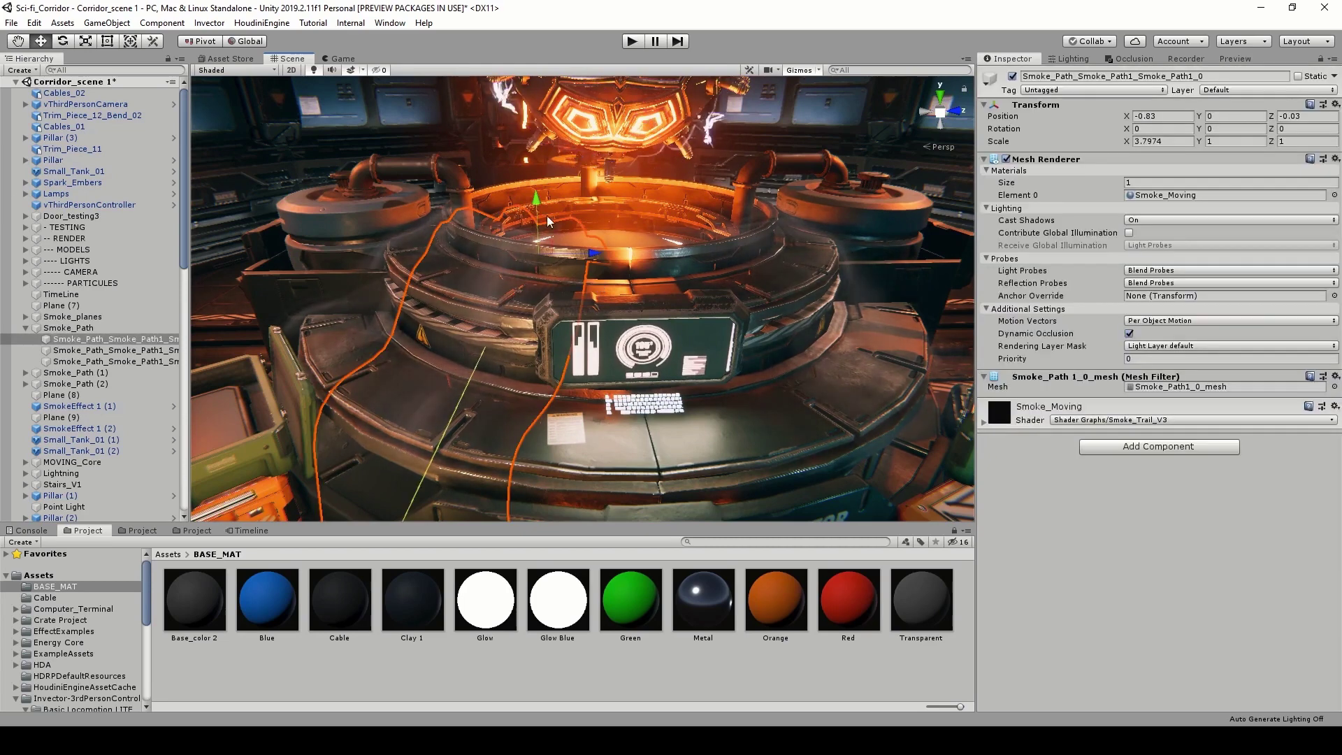
pyautogui.press('s')
pyautogui.moveTo(548, 221); pyautogui.dragTo(548, 235, button='right')
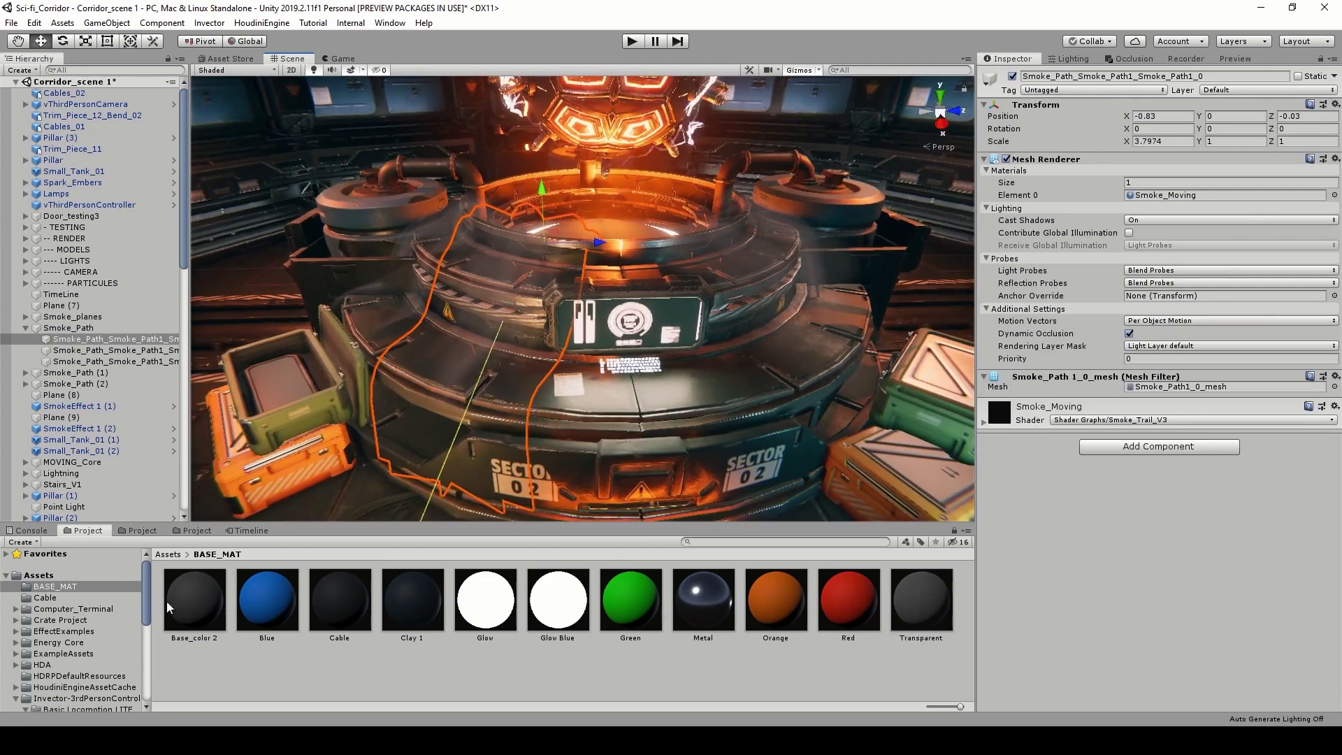
pyautogui.click(42, 665)
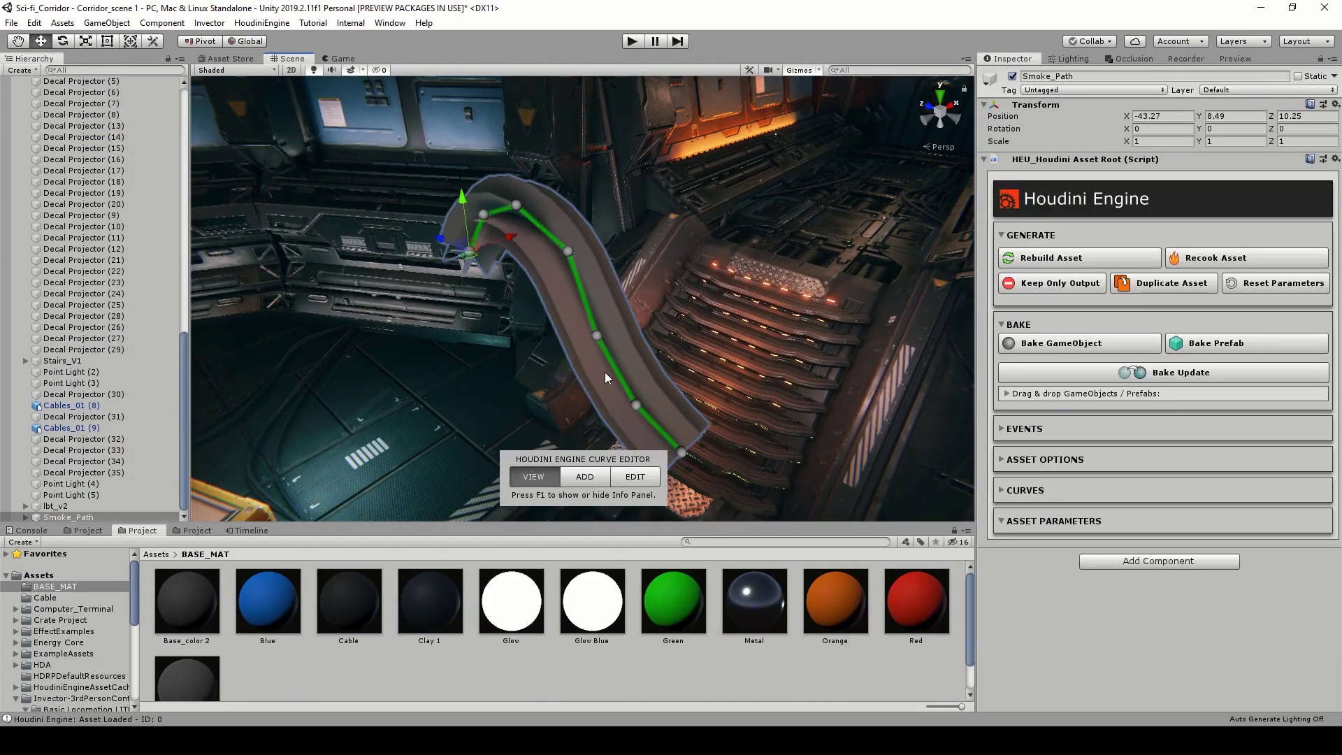
# Inspect the Smoke_Path Houdini asset's curve and ribbon geometry near the stairs from different angles.
pyautogui.press('s')
pyautogui.moveTo(605, 372); pyautogui.dragTo(612, 383, button='right')
pyautogui.keyDown('alt'); pyautogui.moveTo(571, 321); pyautogui.dragTo(459, 254); pyautogui.keyUp('alt')
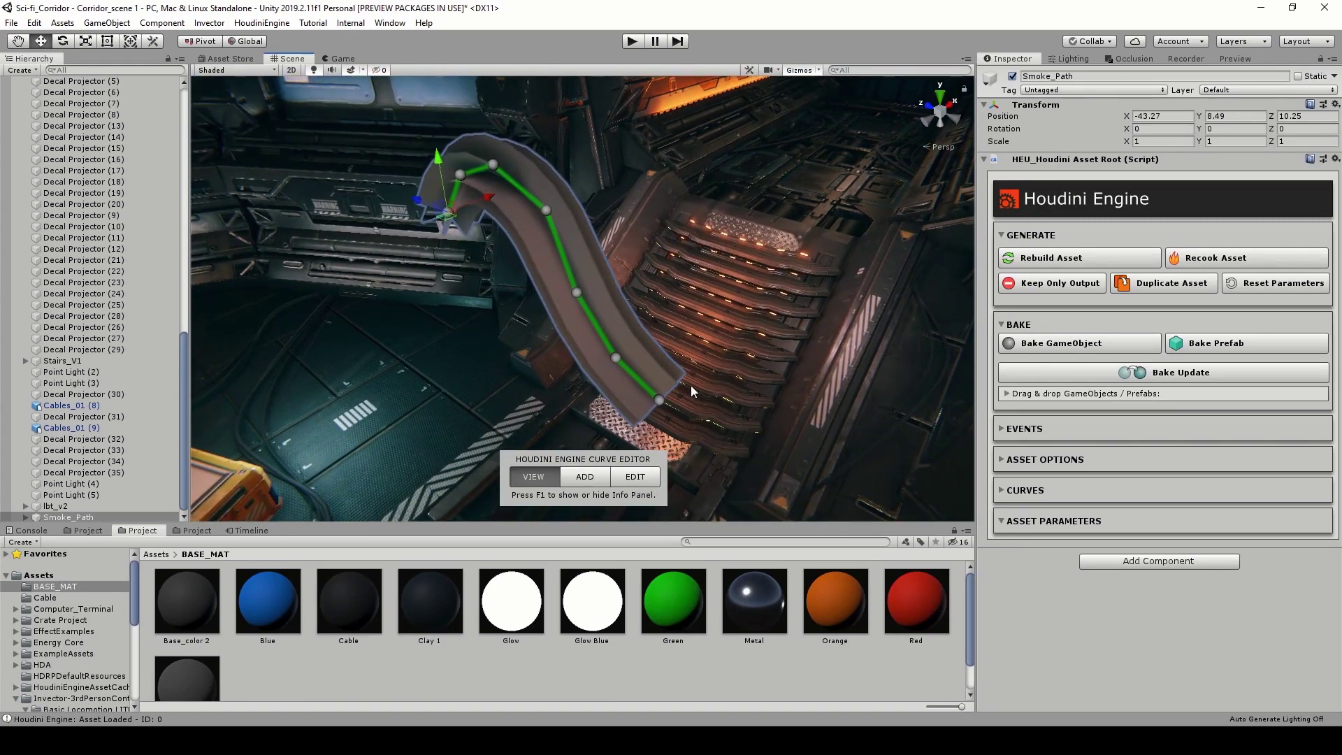
pyautogui.press('s')
pyautogui.moveTo(691, 384); pyautogui.dragTo(688, 385, button='right')
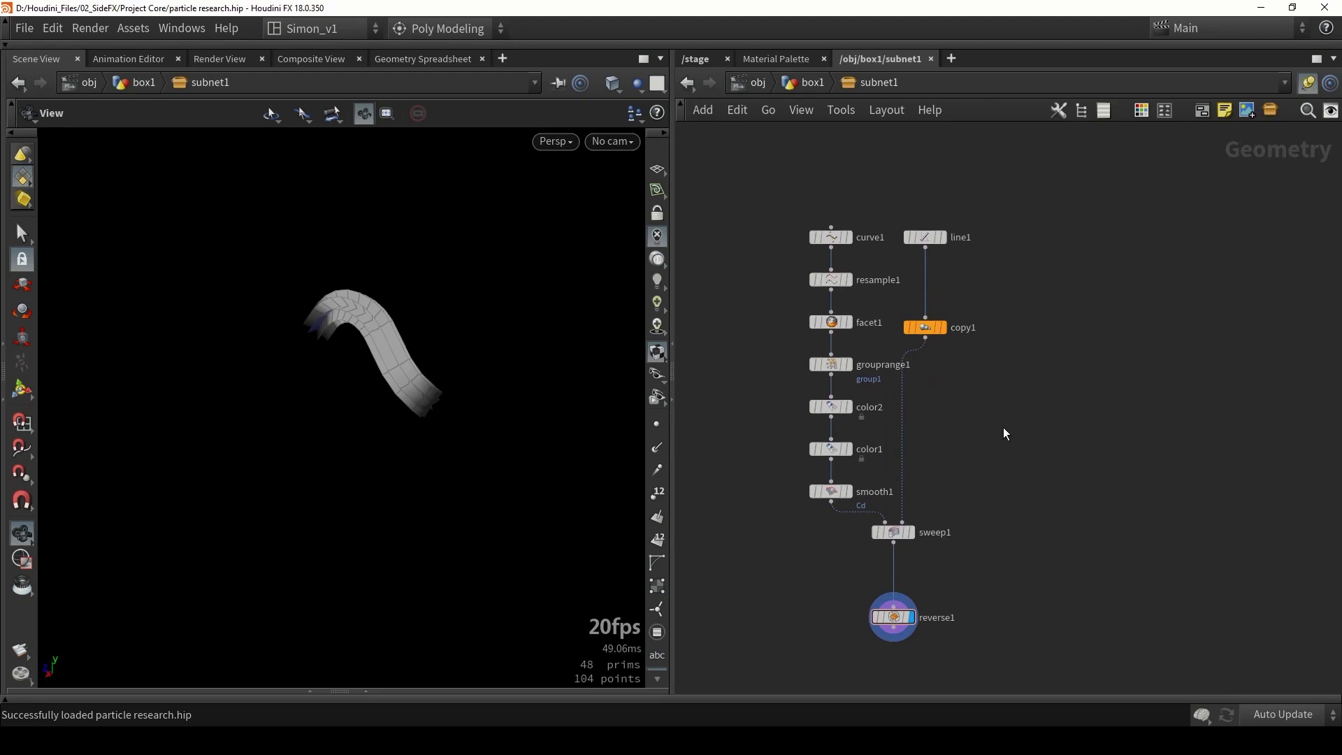
# Switch to Houdini and display the curve1 node's output in the scene view.
pyautogui.moveTo(1004, 438); pyautogui.dragTo(975, 408, button='middle')
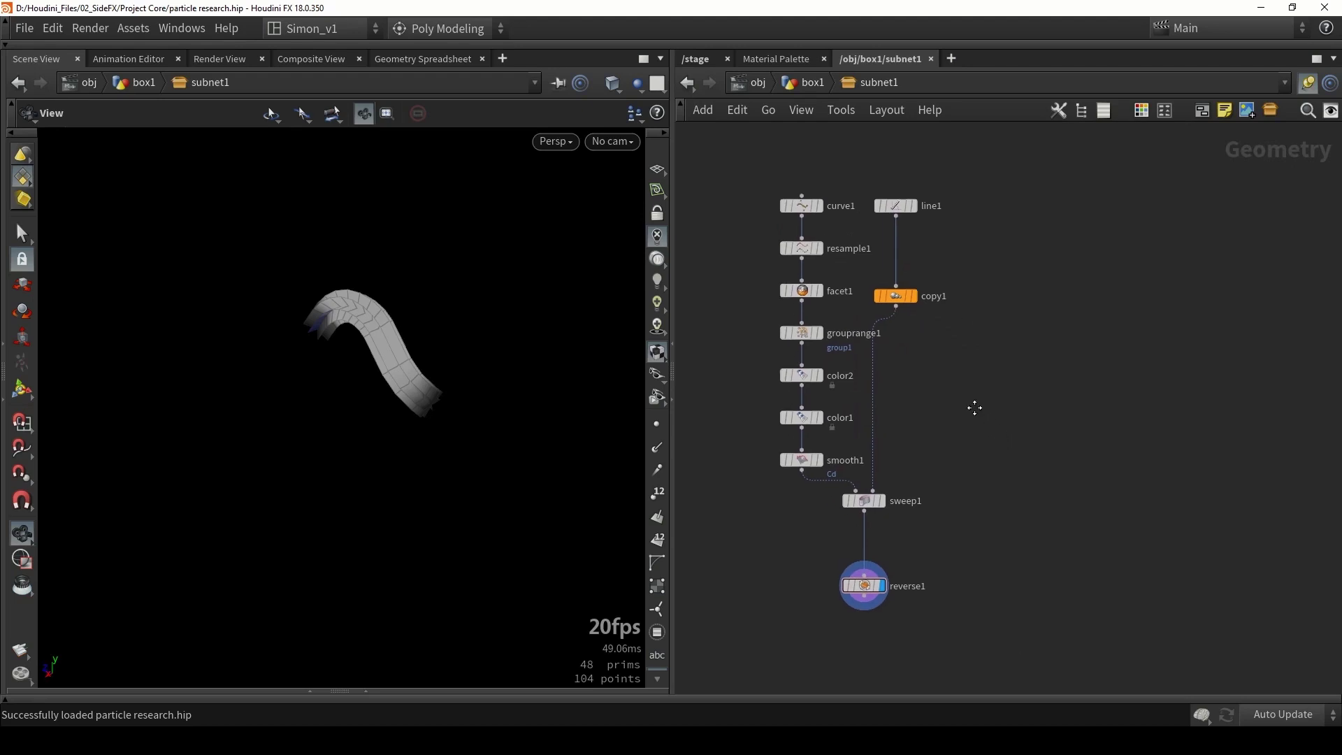
pyautogui.scroll(5, 806, 213)
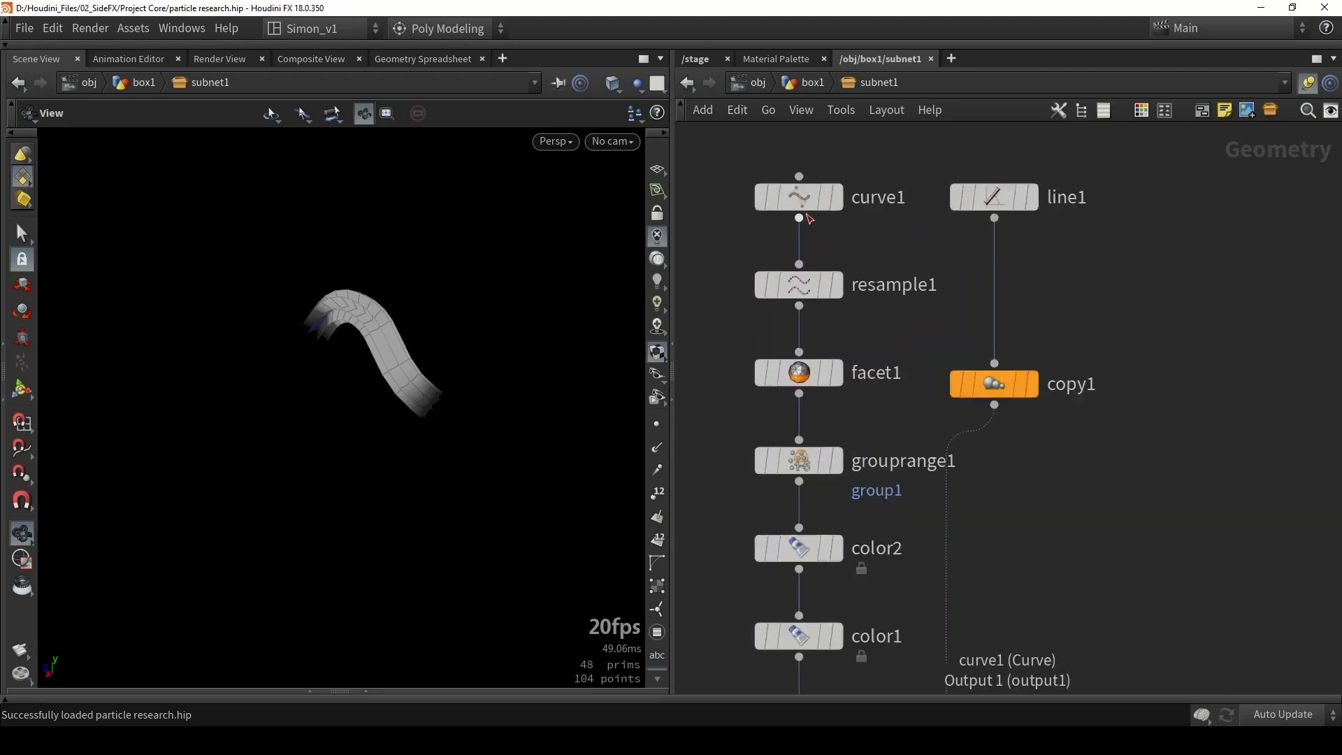
pyautogui.moveTo(838, 200)
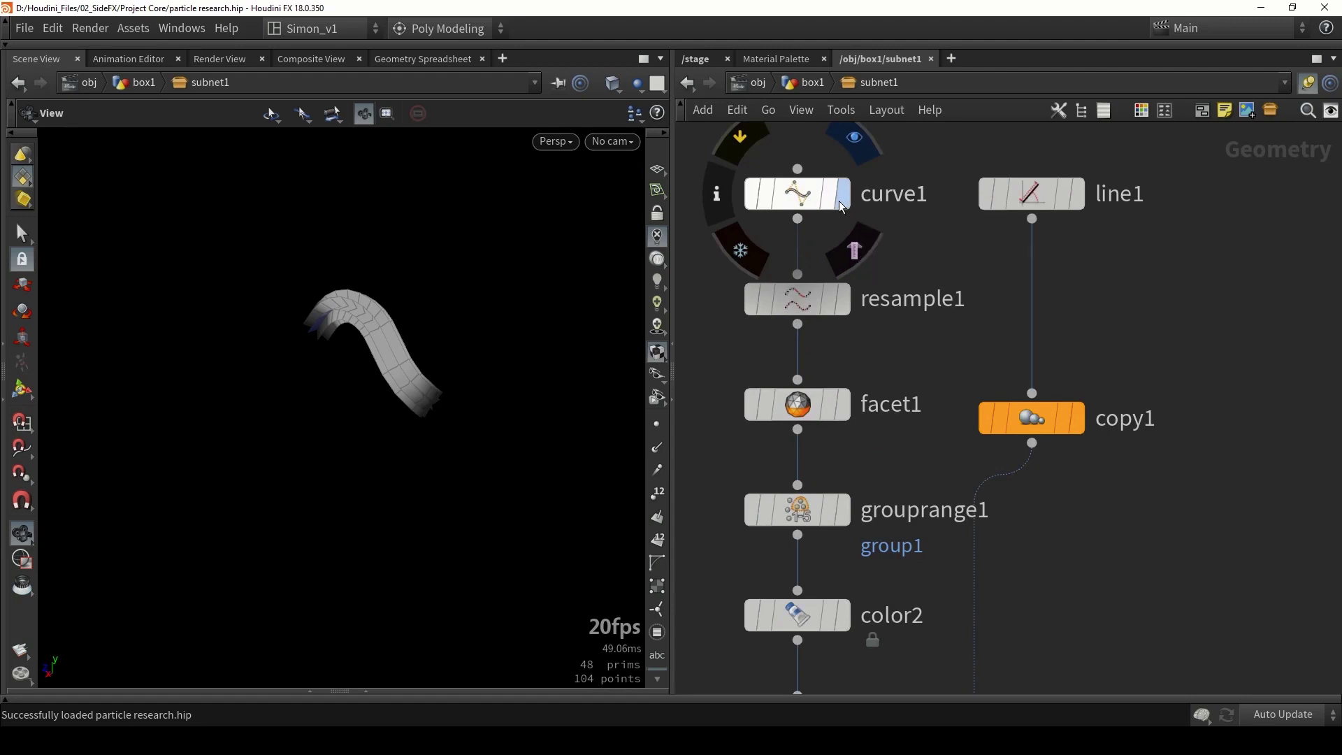
pyautogui.click(841, 206)
pyautogui.click(801, 202)
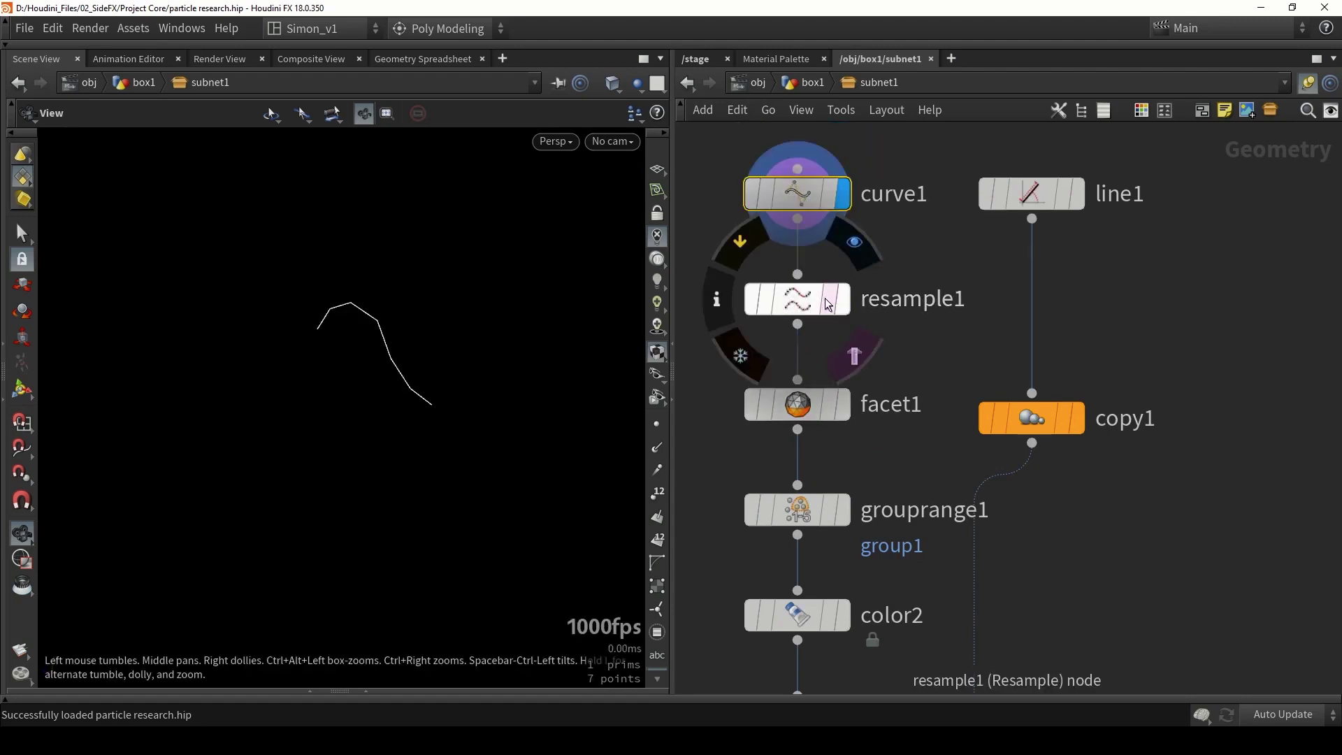
# Display the resample1 node with point markers turned on and inspect the curve's point spacing up close.
pyautogui.click(843, 299)
pyautogui.click(658, 424)
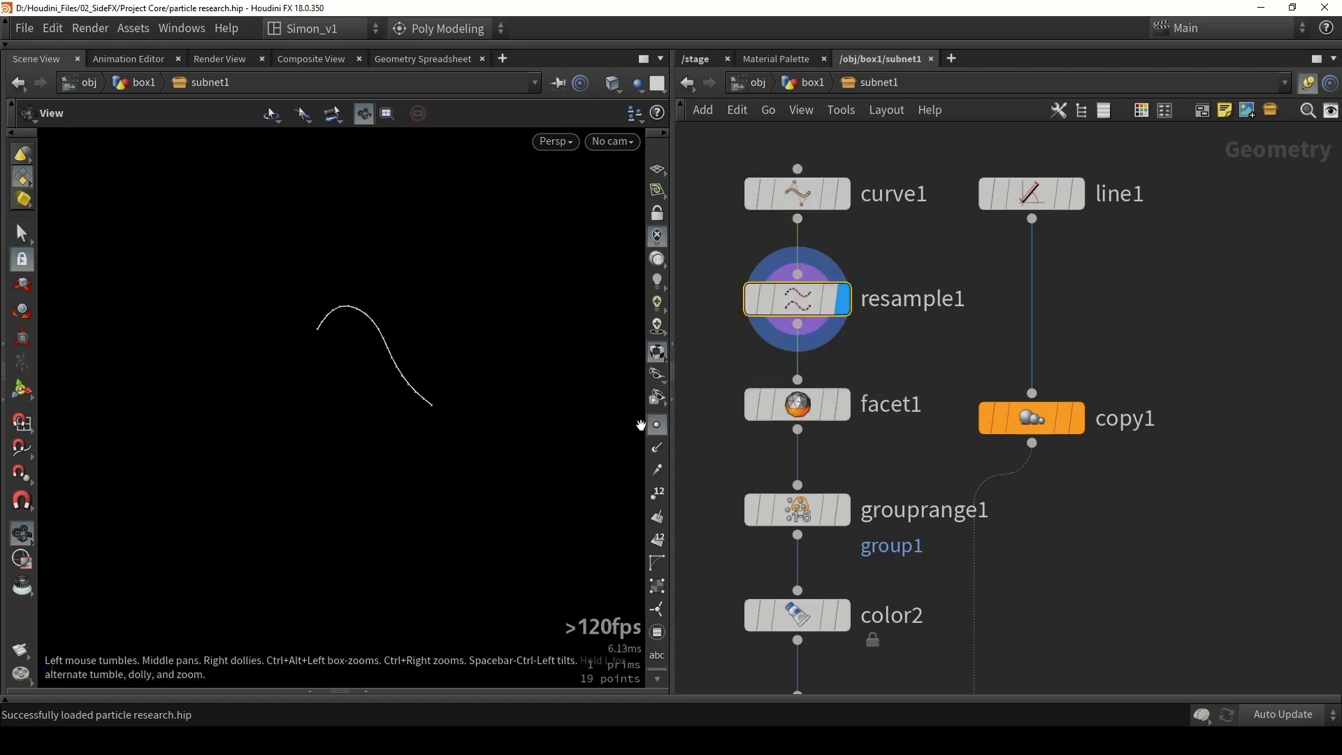
pyautogui.scroll(5, 363, 350)
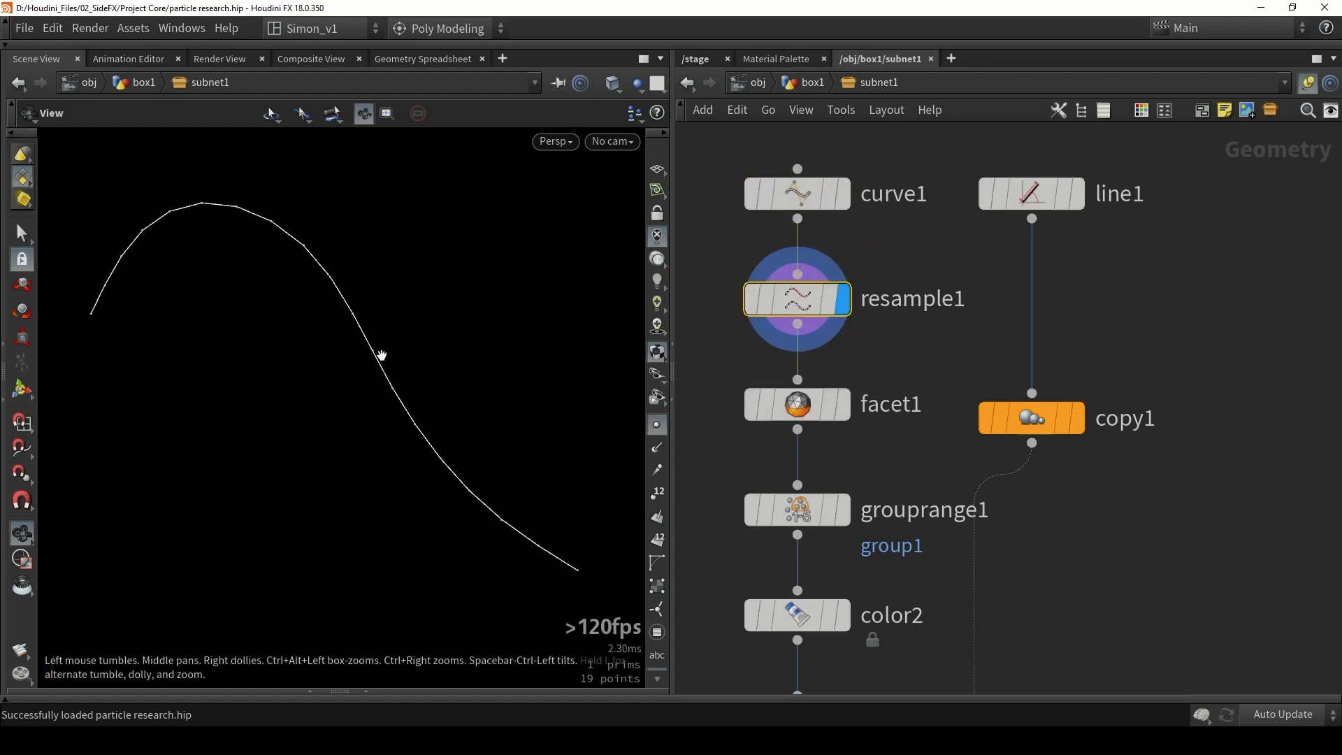
# Display the facet1 result with point numbers turned on, and check the grouprange1 point group at the curve's ends.
pyautogui.click(844, 406)
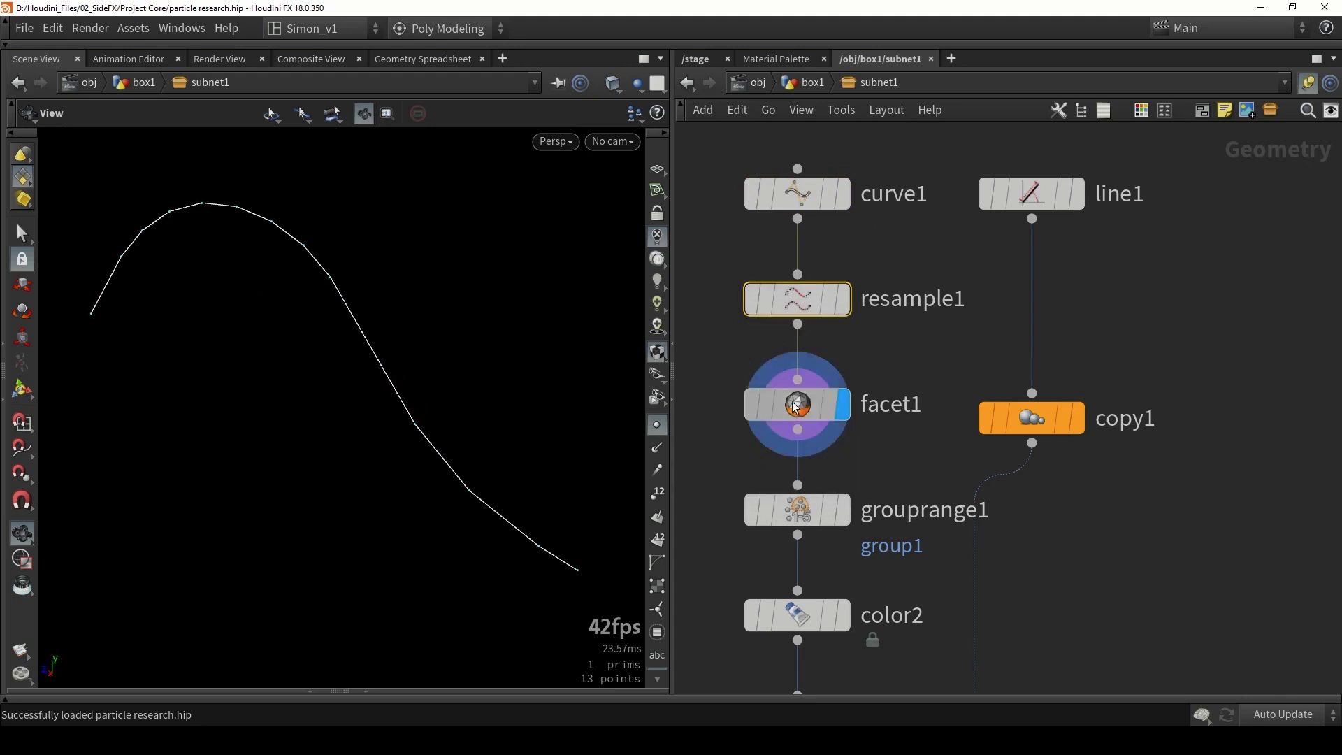
pyautogui.click(657, 493)
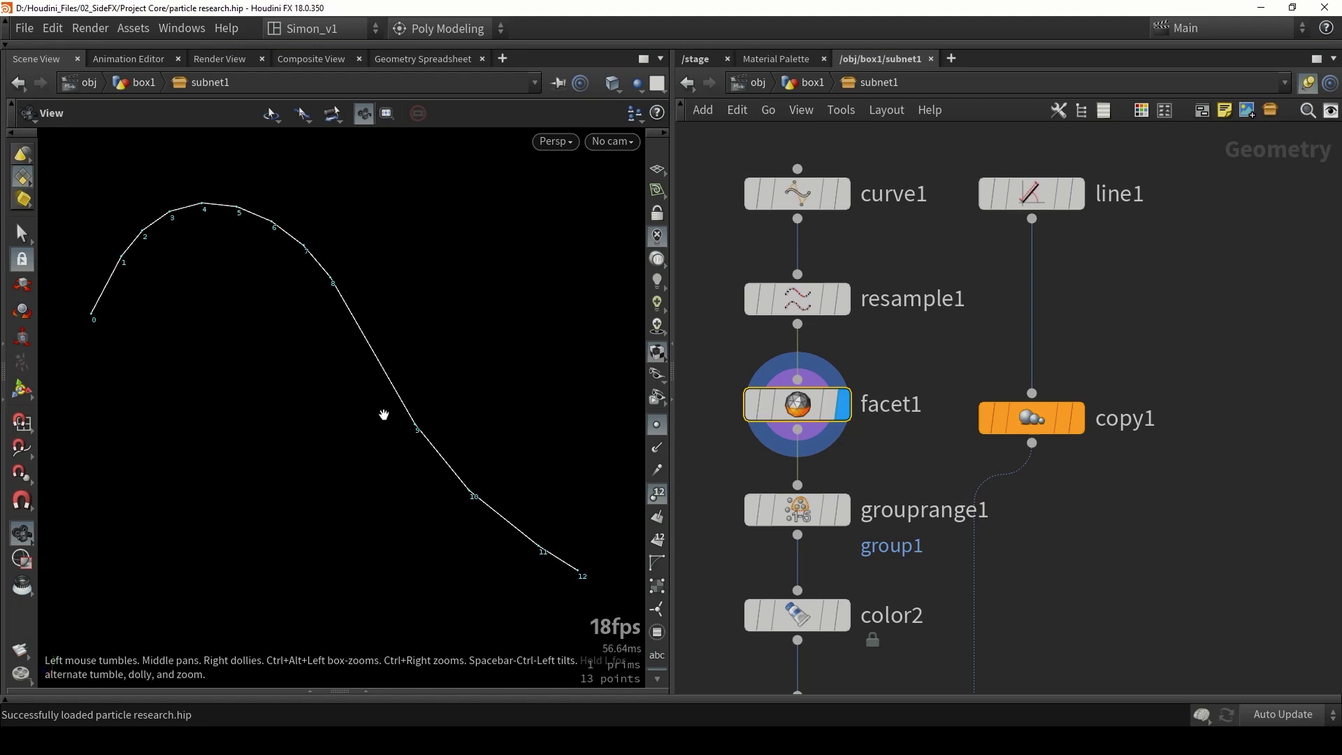
pyautogui.click(843, 307)
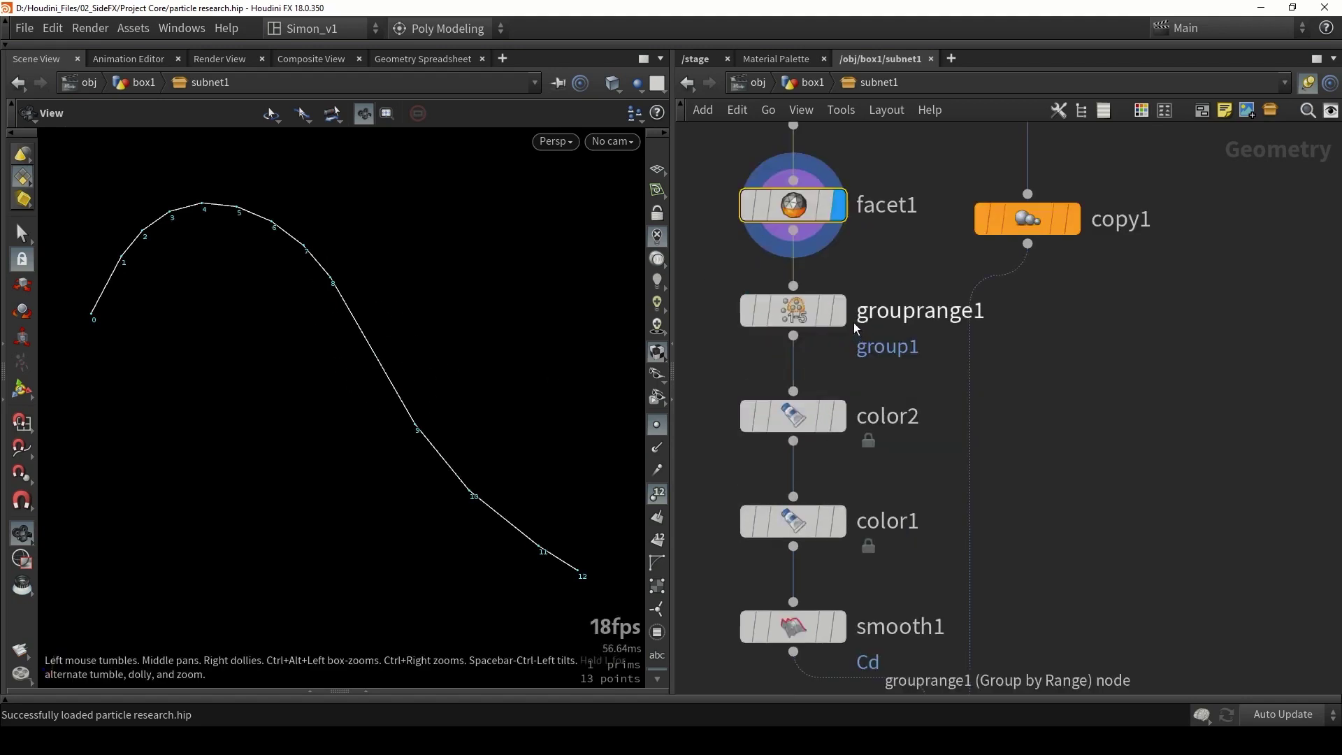
pyautogui.click(837, 311)
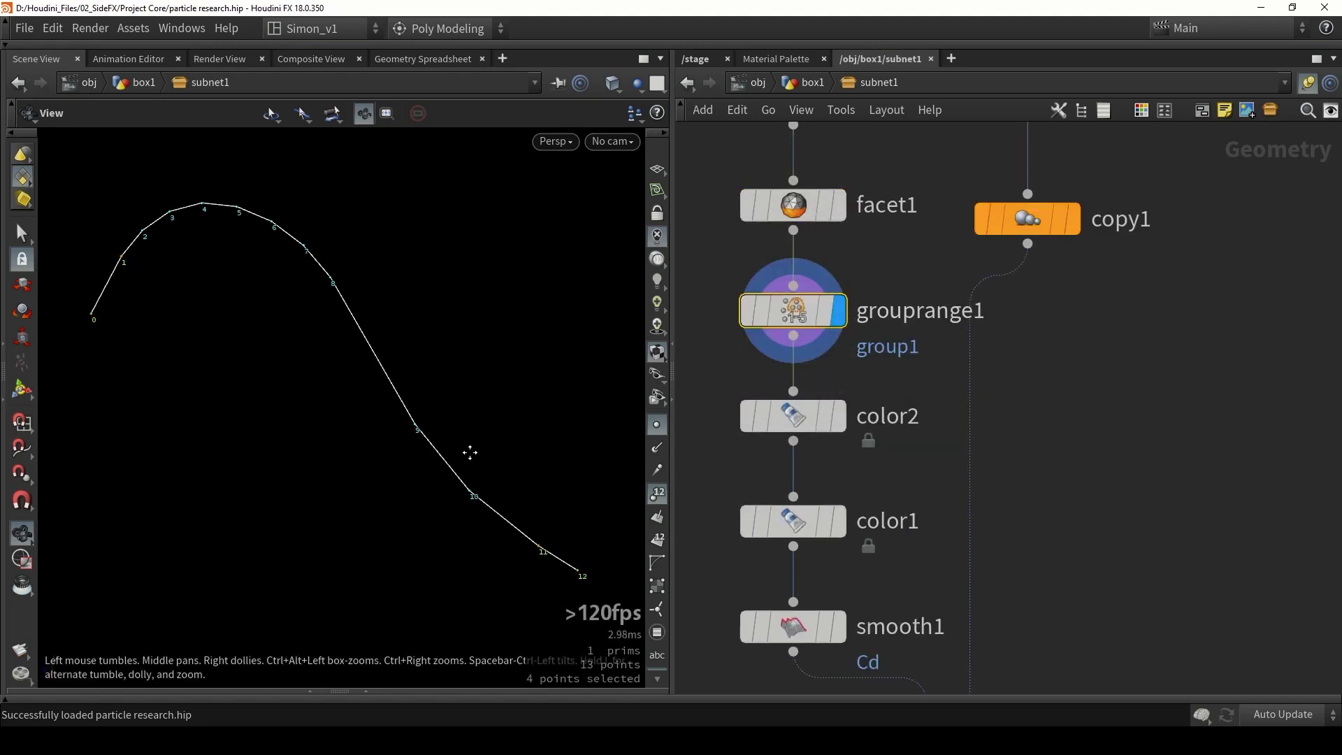
# Display the color1 node's output and examine the point colours at both ends of the curve.
pyautogui.click(837, 521)
pyautogui.click(788, 528)
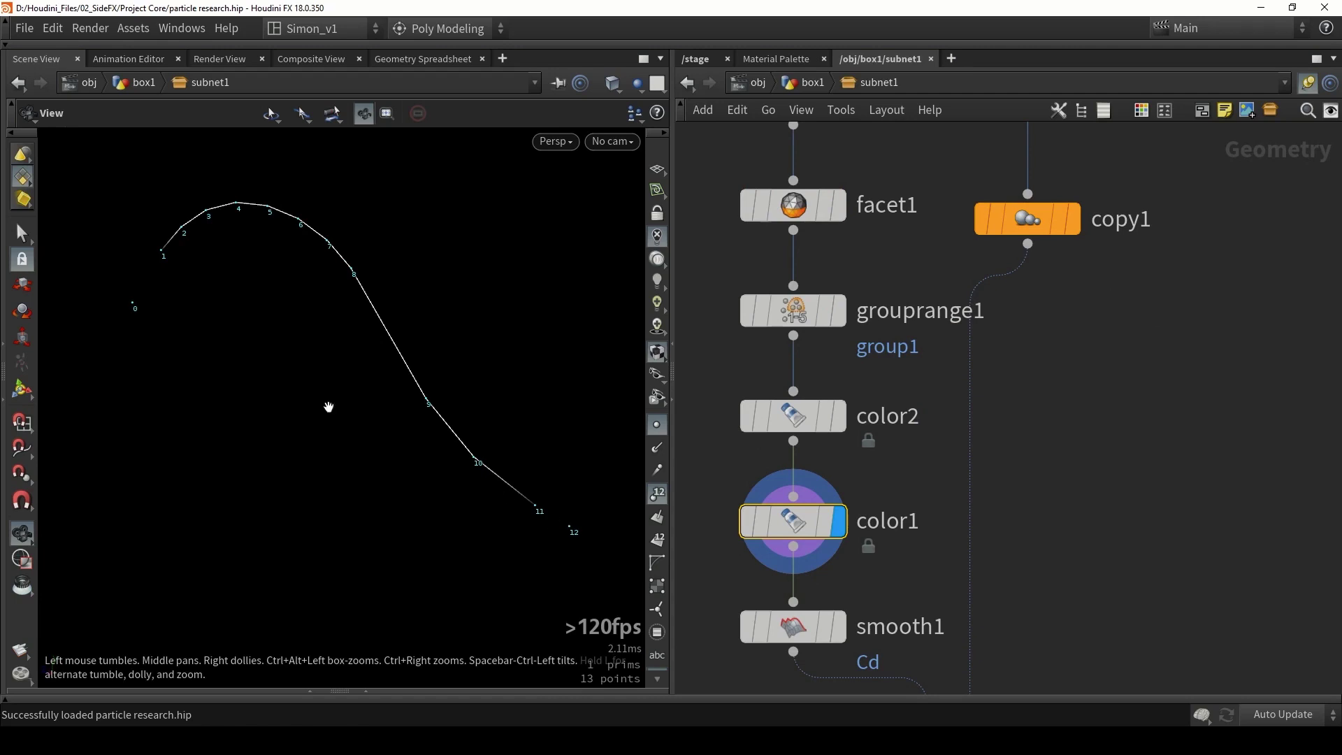
pyautogui.moveTo(162, 293); pyautogui.dragTo(172, 289)
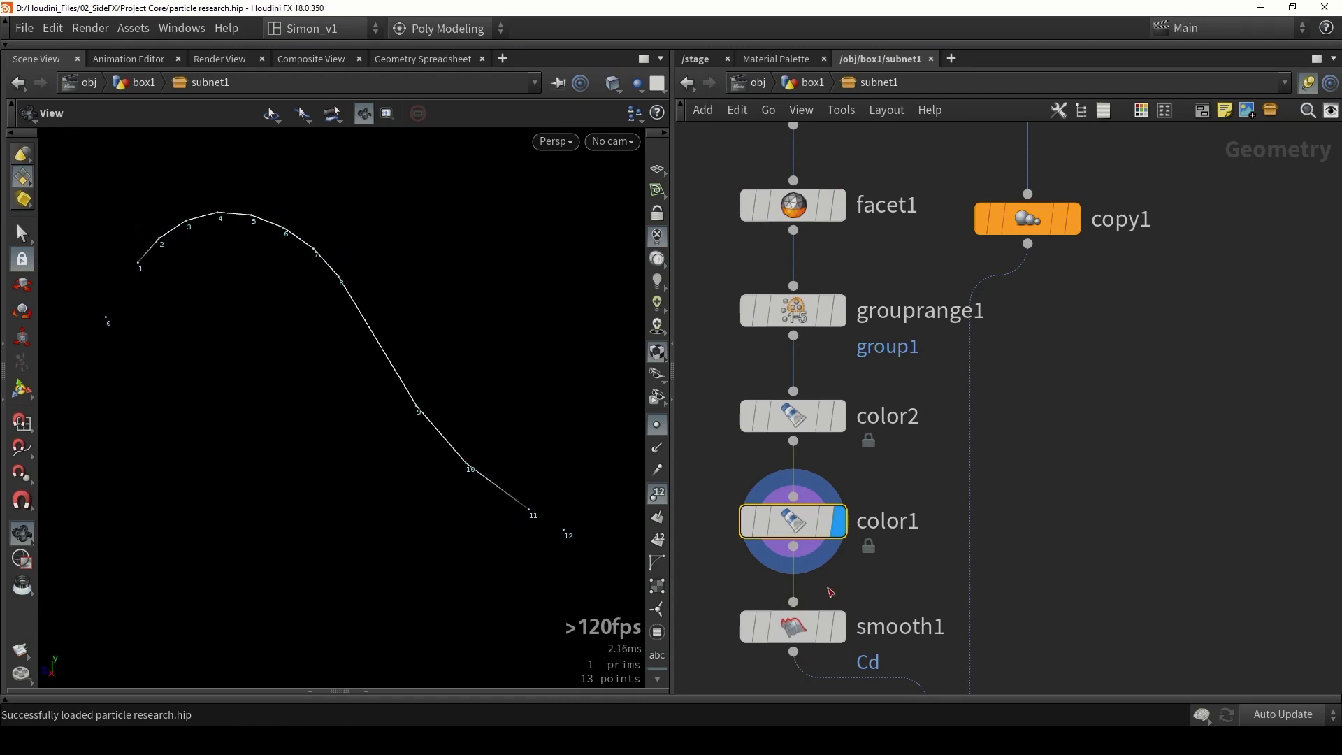
# Display the smooth1 node to examine the colour falloff along the curve, and turn off the point numbers.
pyautogui.moveTo(880, 594); pyautogui.dragTo(881, 380, button='middle')
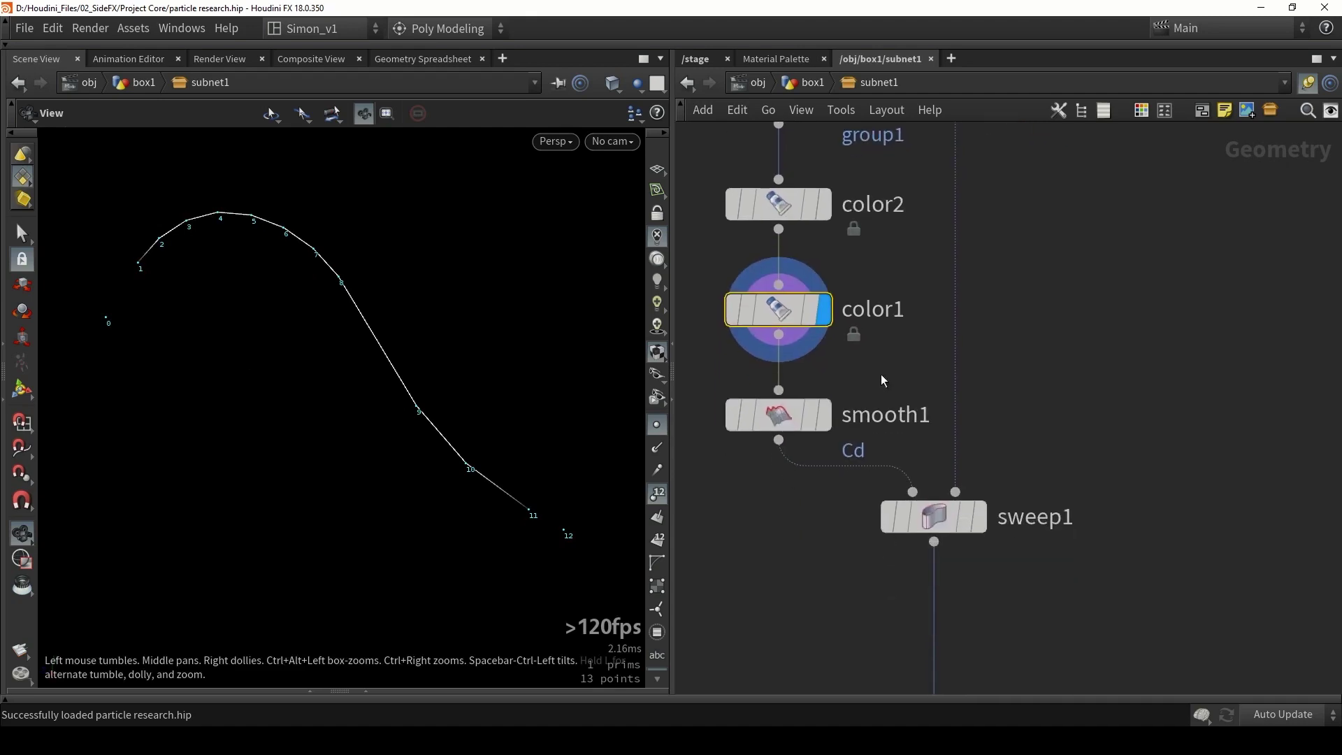
pyautogui.click(831, 413)
pyautogui.click(783, 419)
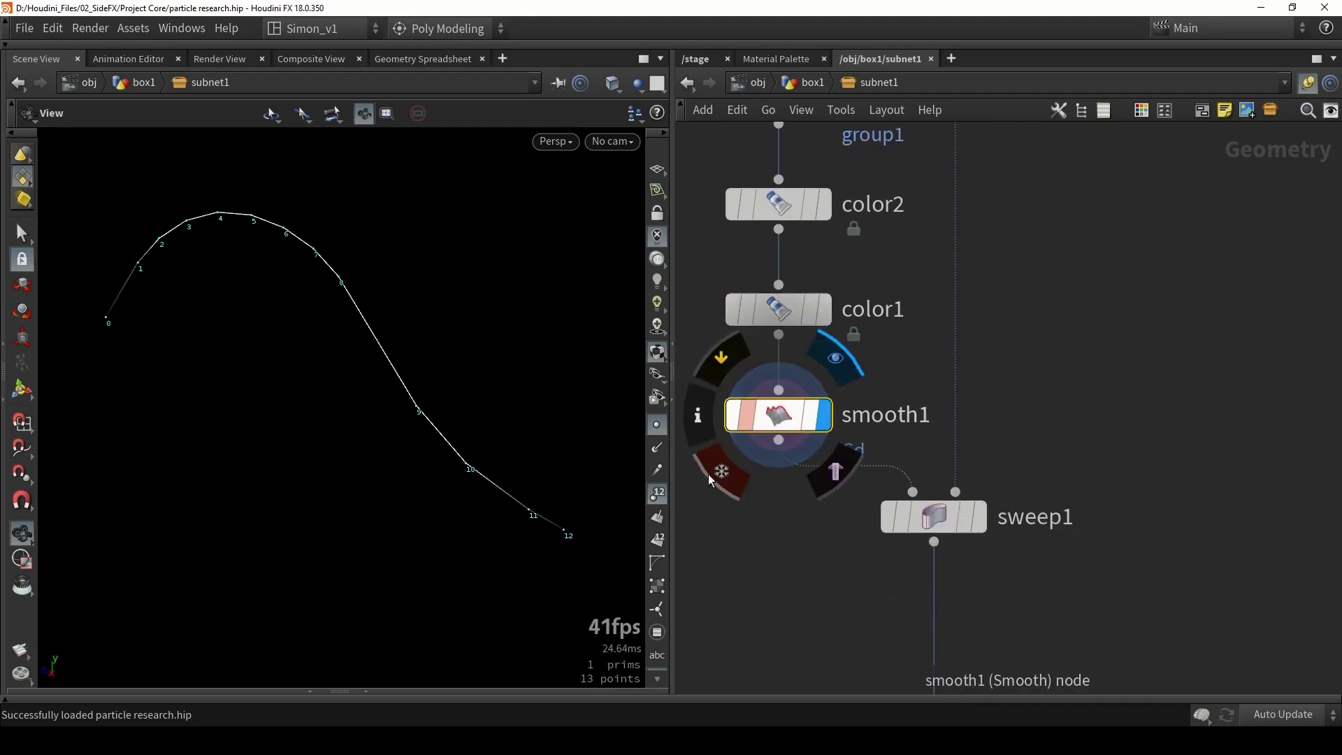
pyautogui.click(657, 494)
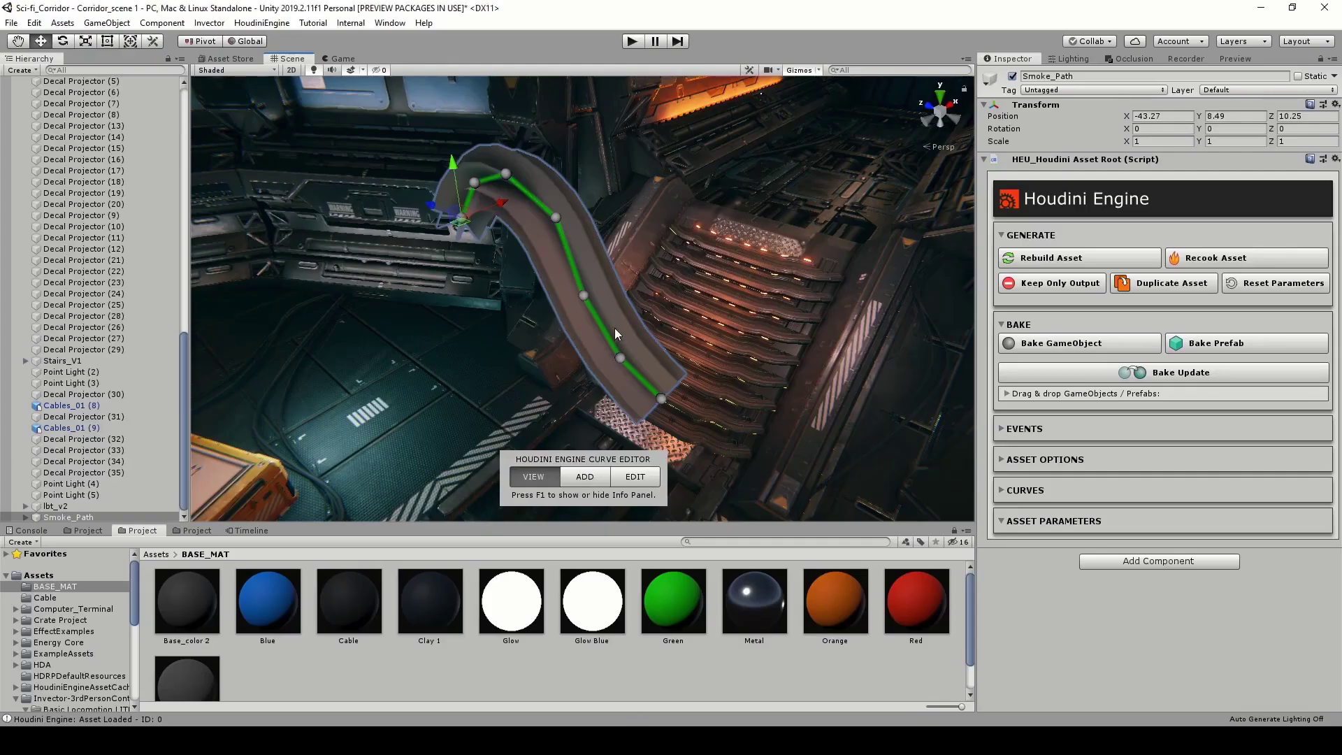
# Switch to Unity and inspect the smoke path mesh placed around the glowing energy core.
pyautogui.moveTo(210, 364); pyautogui.dragTo(237, 367, button='right')
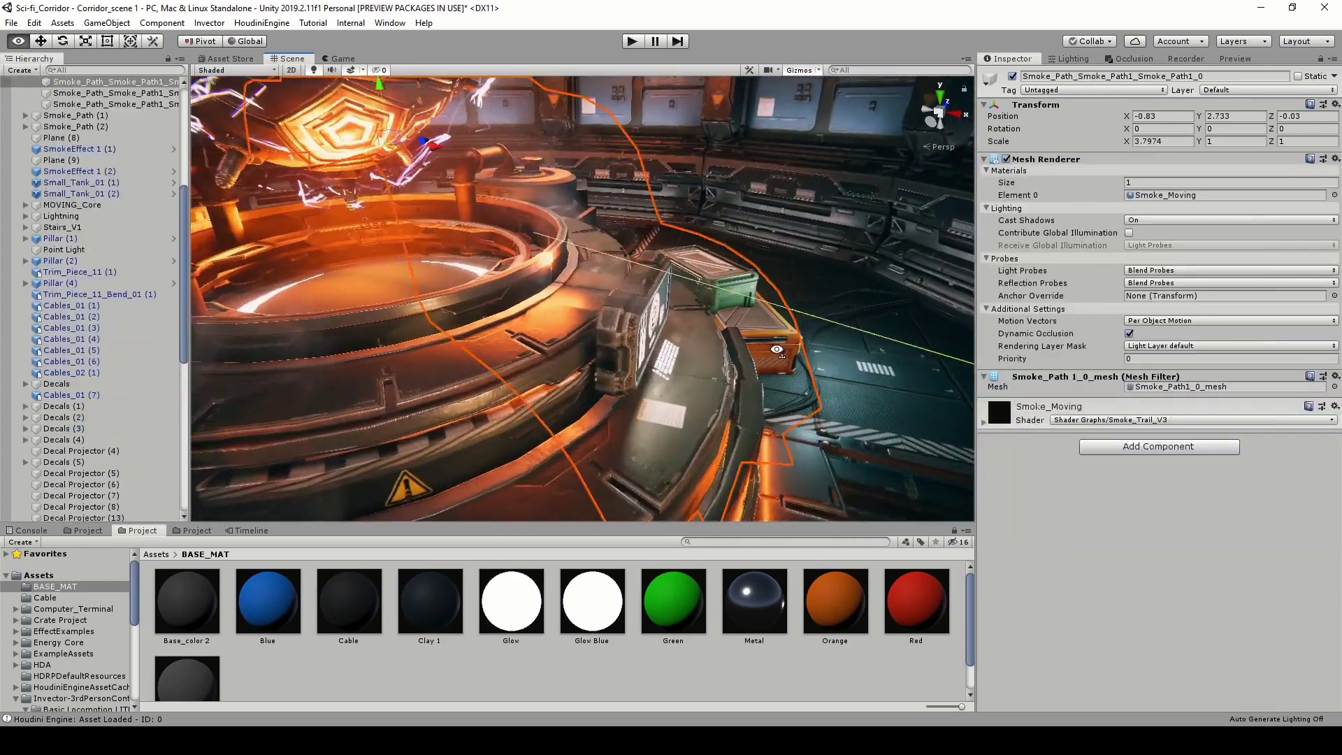
pyautogui.moveTo(811, 353); pyautogui.dragTo(619, 352, button='right')
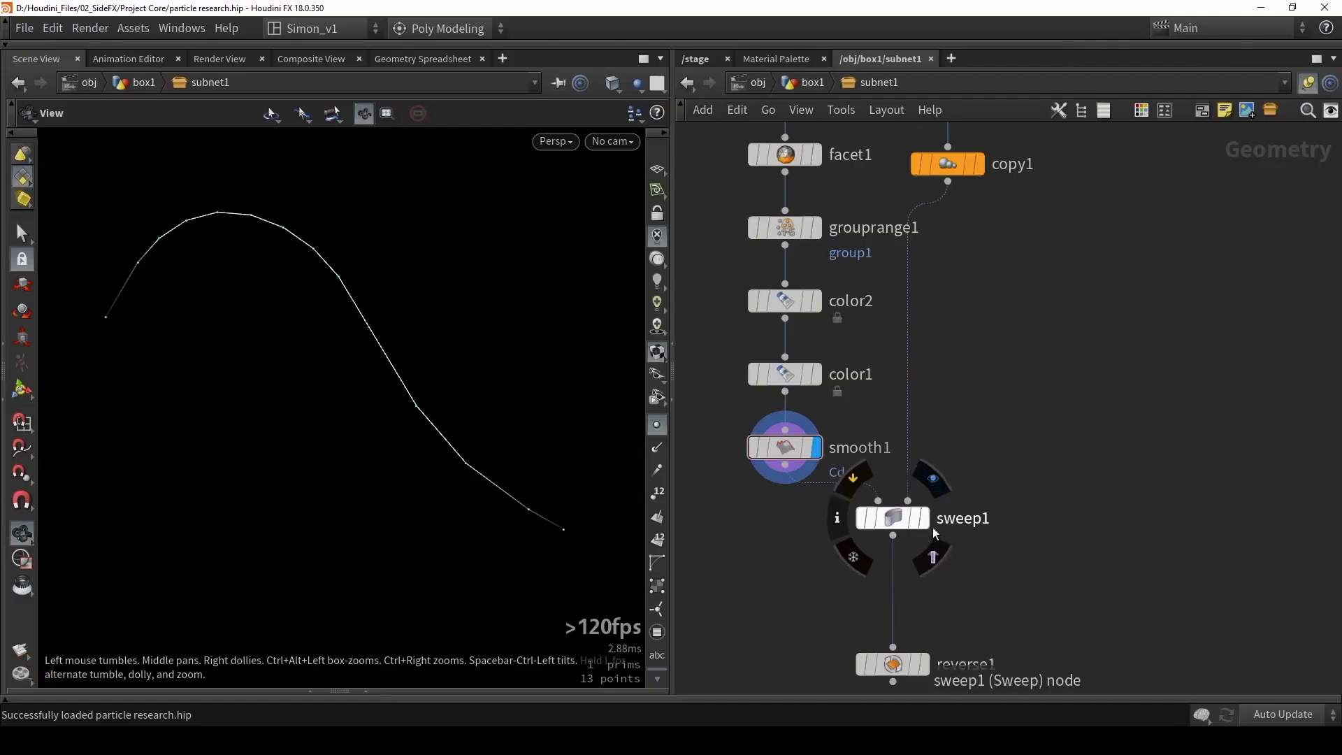
# Switch to Houdini, display the sweep1 node and examine the swept ribbon geometry from its end.
pyautogui.click(925, 520)
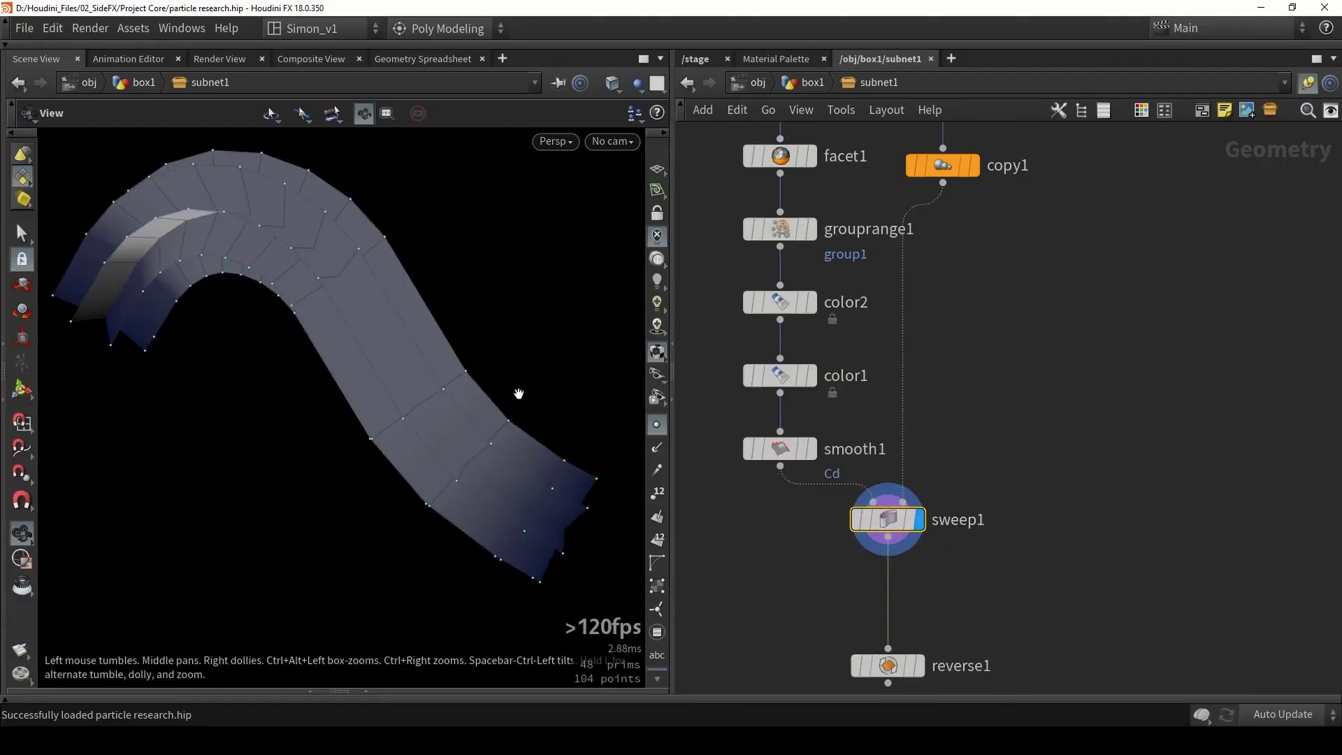
pyautogui.moveTo(518, 392); pyautogui.dragTo(330, 336)
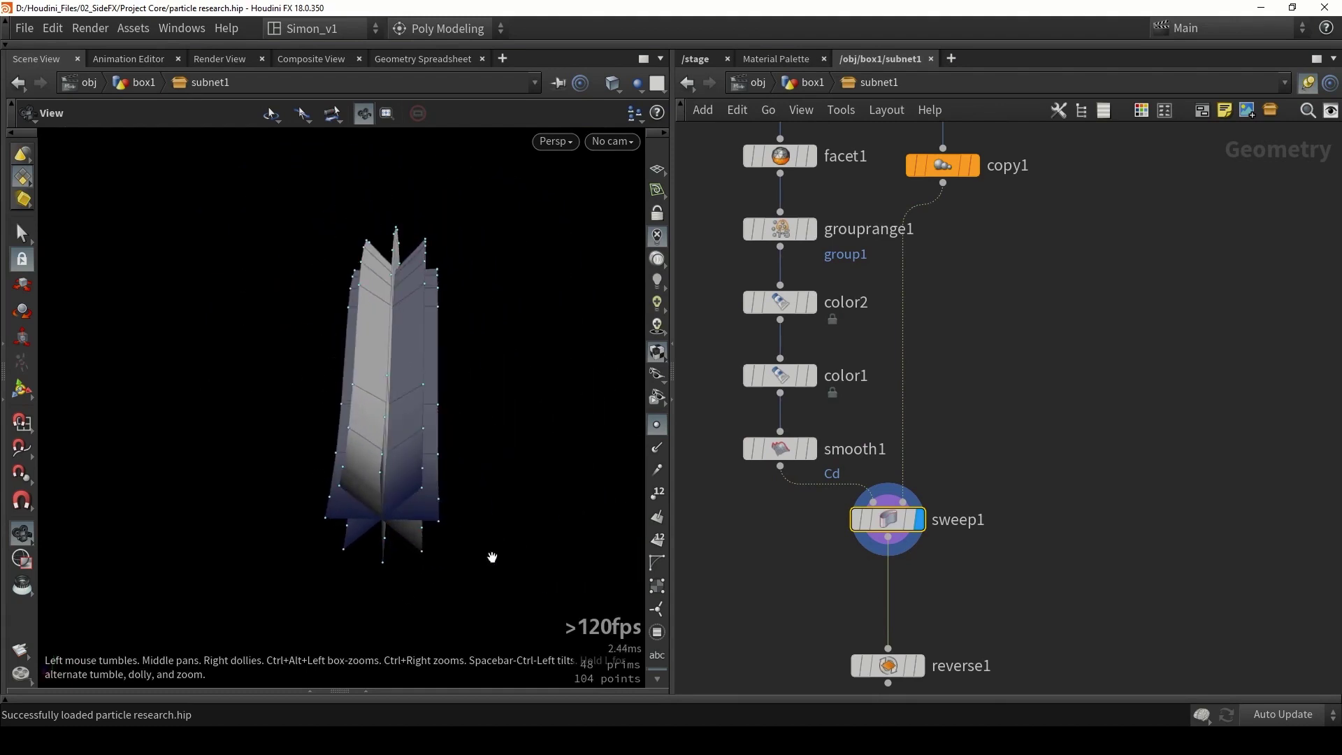
# Display the line1 node and the copy1 node in turn to examine the cross-section used for the sweep.
pyautogui.moveTo(988, 317); pyautogui.dragTo(944, 551, button='middle')
pyautogui.click(927, 244)
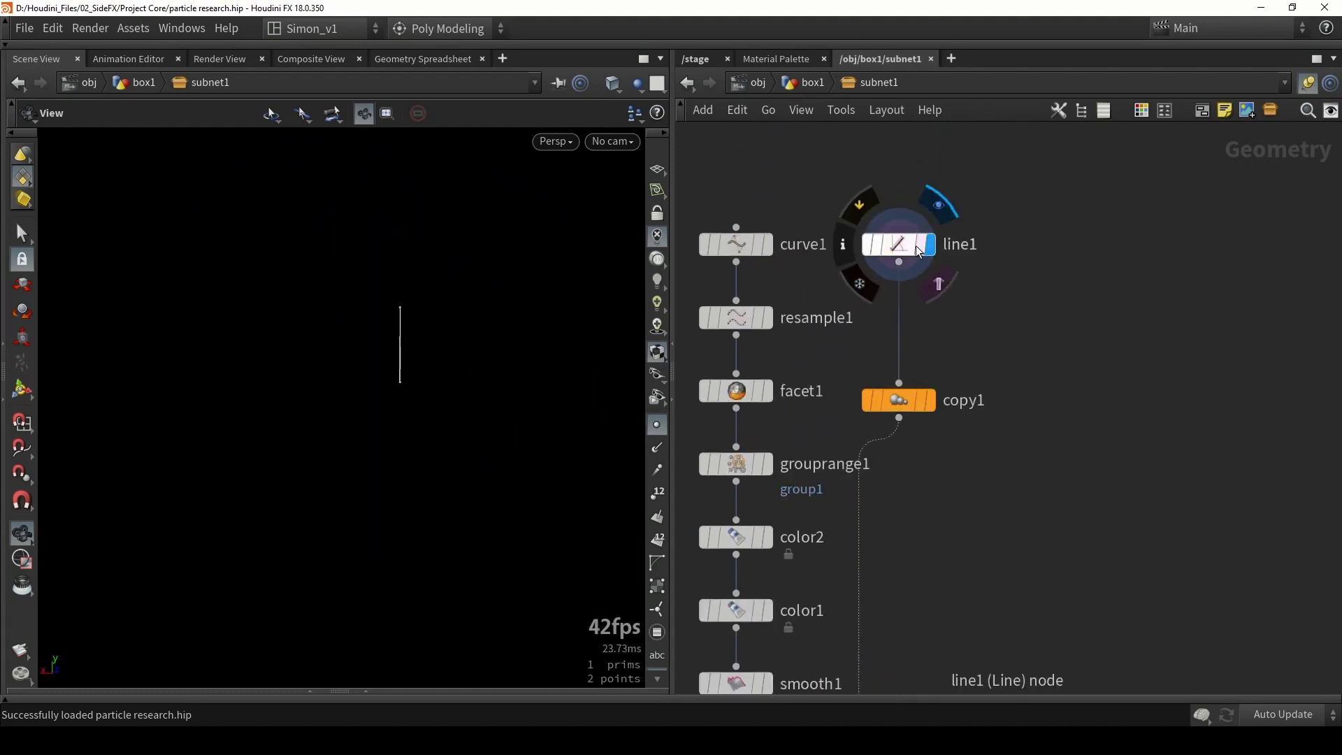
pyautogui.moveTo(521, 328); pyautogui.dragTo(428, 327)
pyautogui.moveTo(429, 326); pyautogui.dragTo(479, 288, button='right')
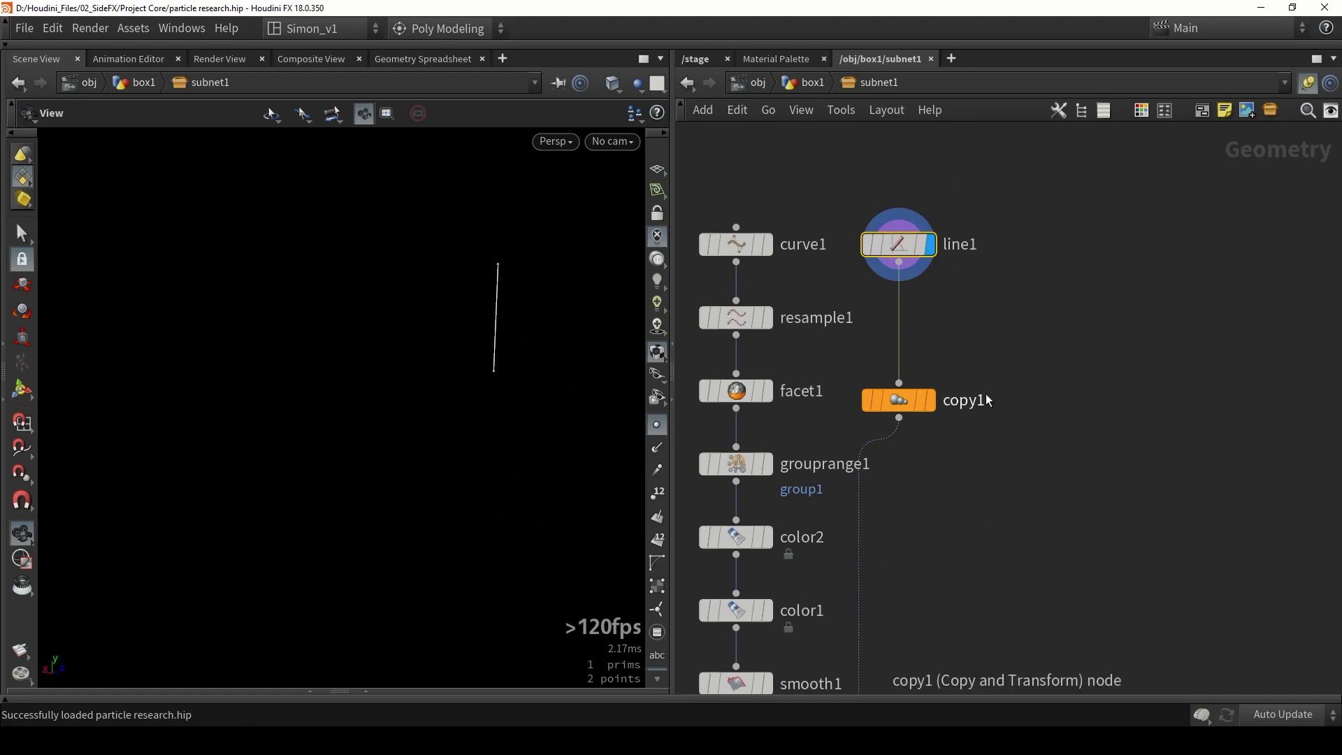
pyautogui.click(933, 401)
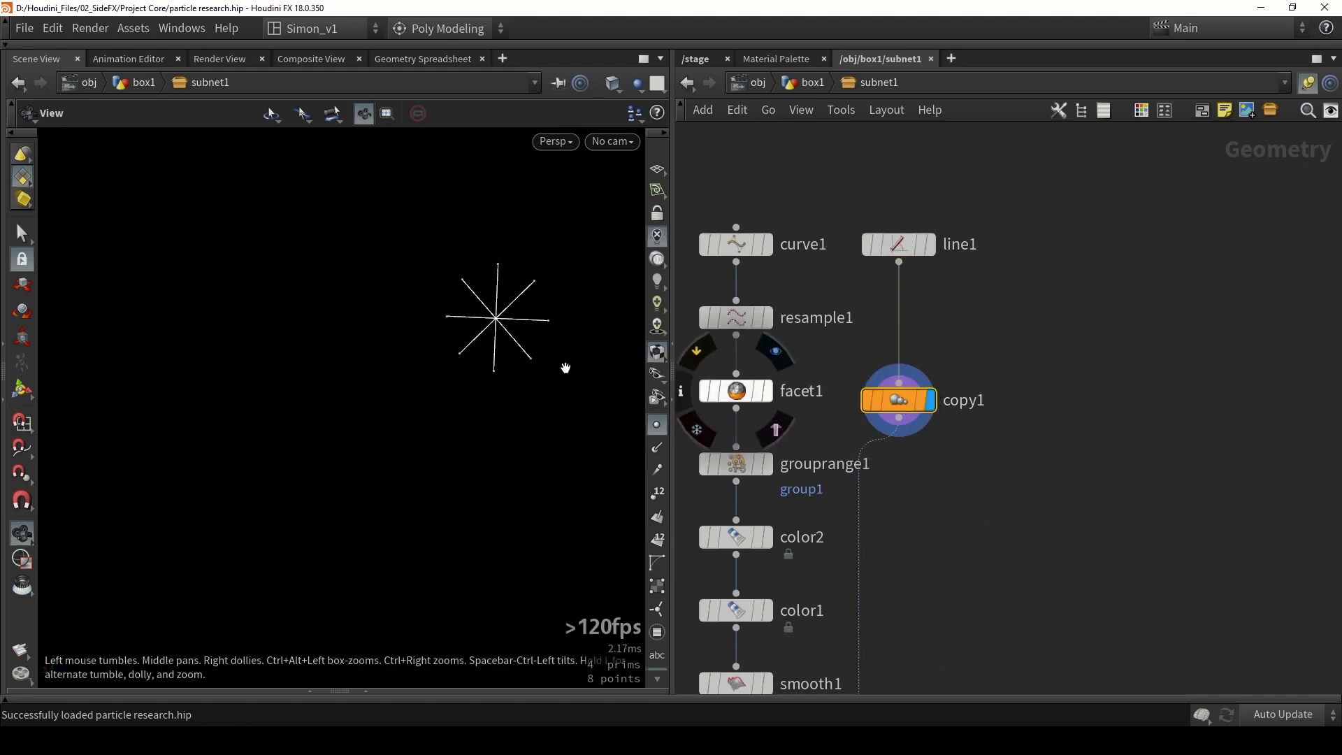
# Display the sweep1 node and examine its UVs and Attributes settings and the UV layout of the swept ribbons.
pyautogui.moveTo(953, 560); pyautogui.dragTo(921, 414, button='middle')
pyautogui.scroll(-3, 922, 414)
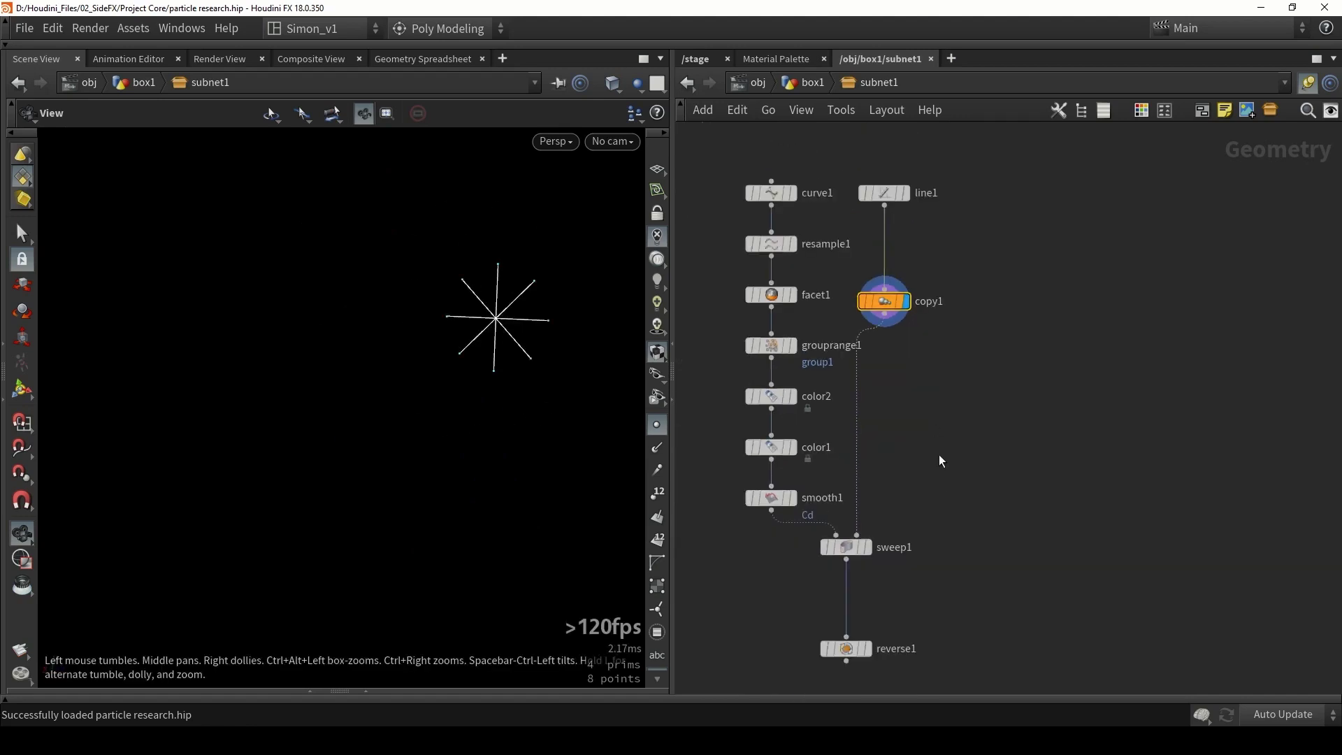
pyautogui.moveTo(941, 462); pyautogui.dragTo(917, 434, button='middle')
pyautogui.scroll(4, 842, 520)
pyautogui.click(846, 526)
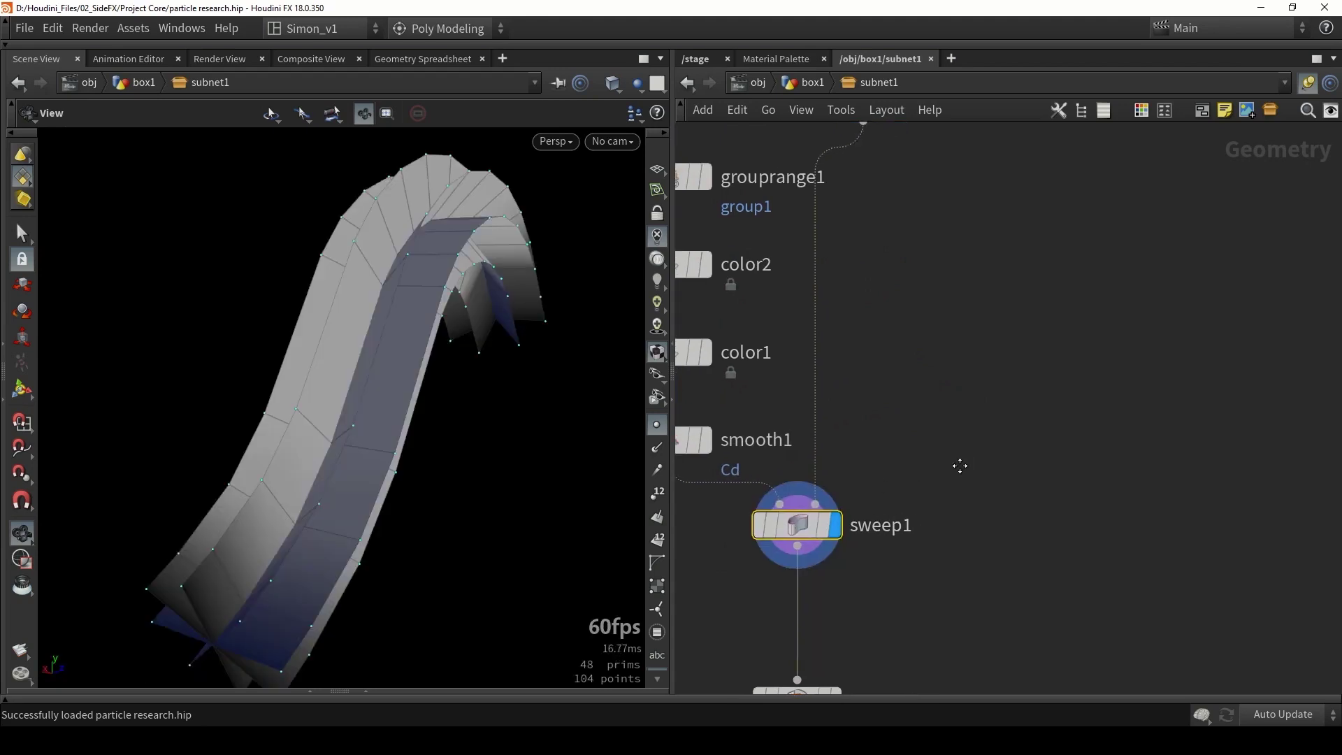
pyautogui.press('p')
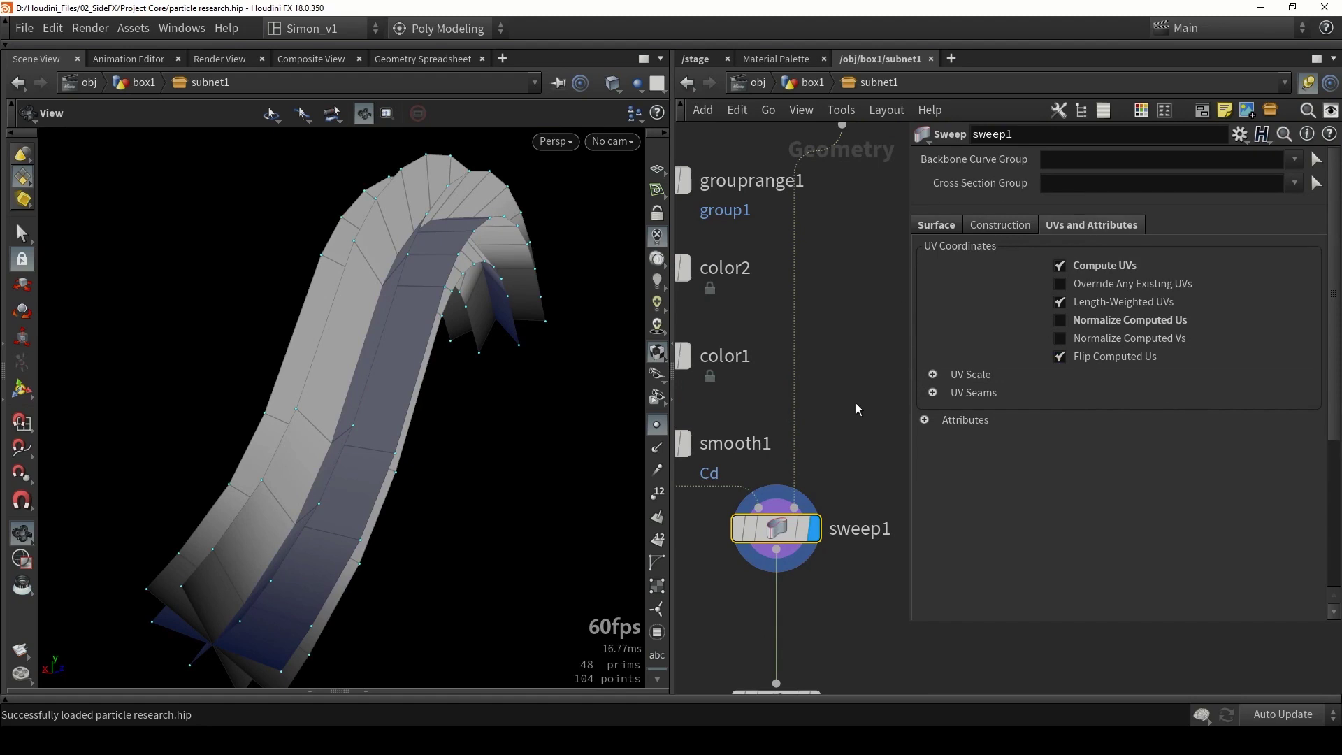
pyautogui.press('p')
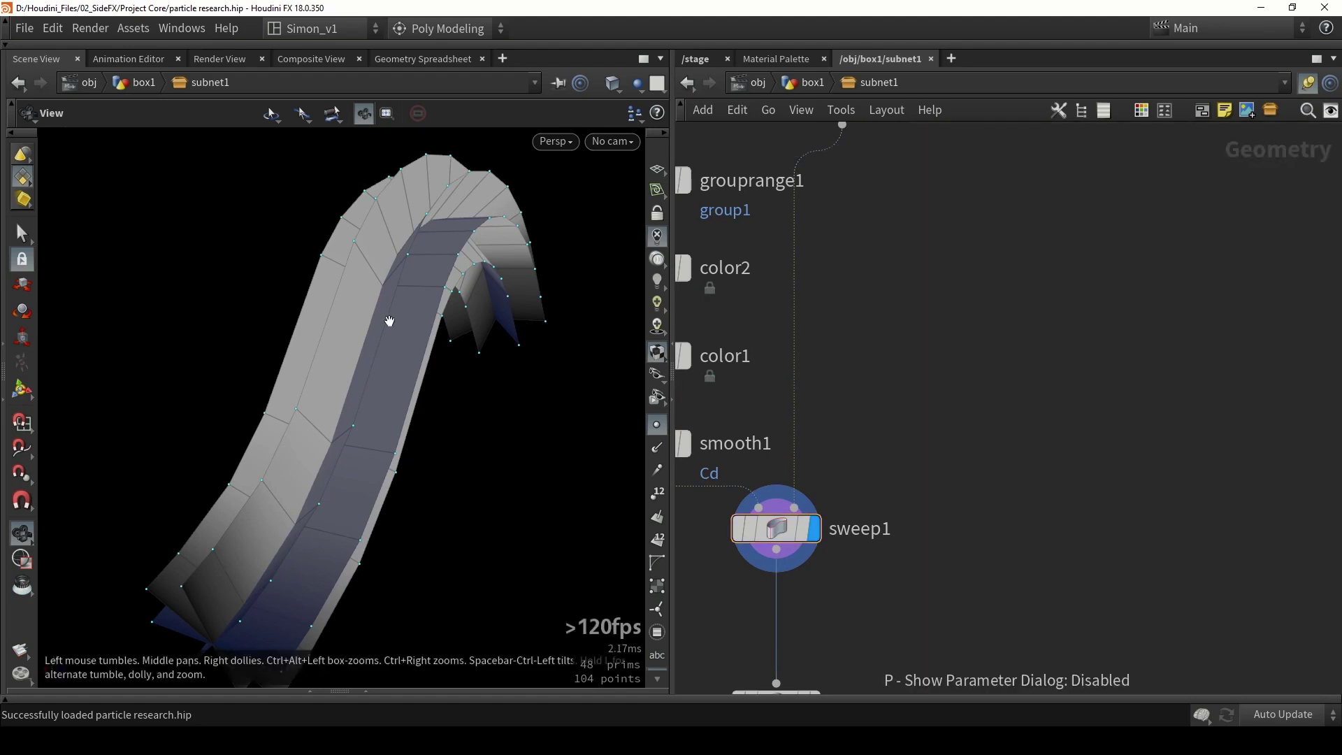
pyautogui.hotkey('space', '5')
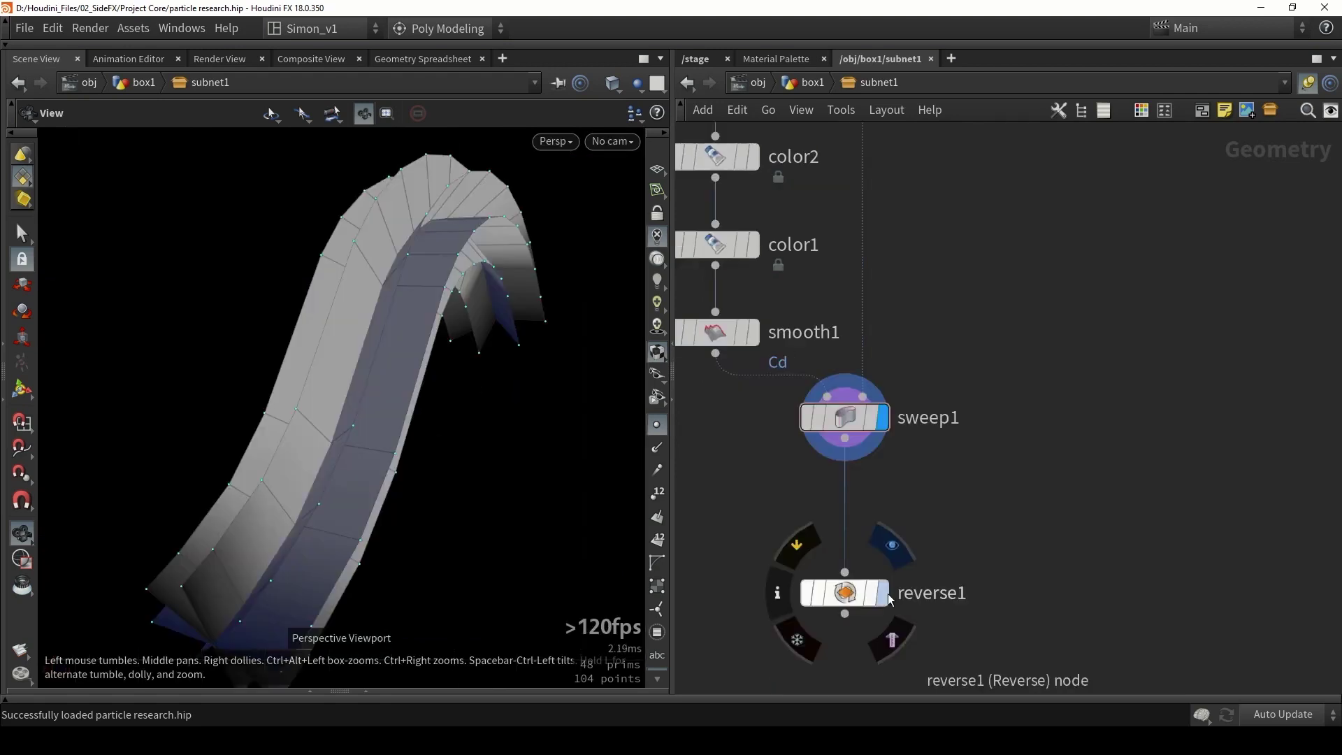
# Display the reverse1 node and examine the flipped faces of the ribbon geometry from the other side.
pyautogui.click(885, 595)
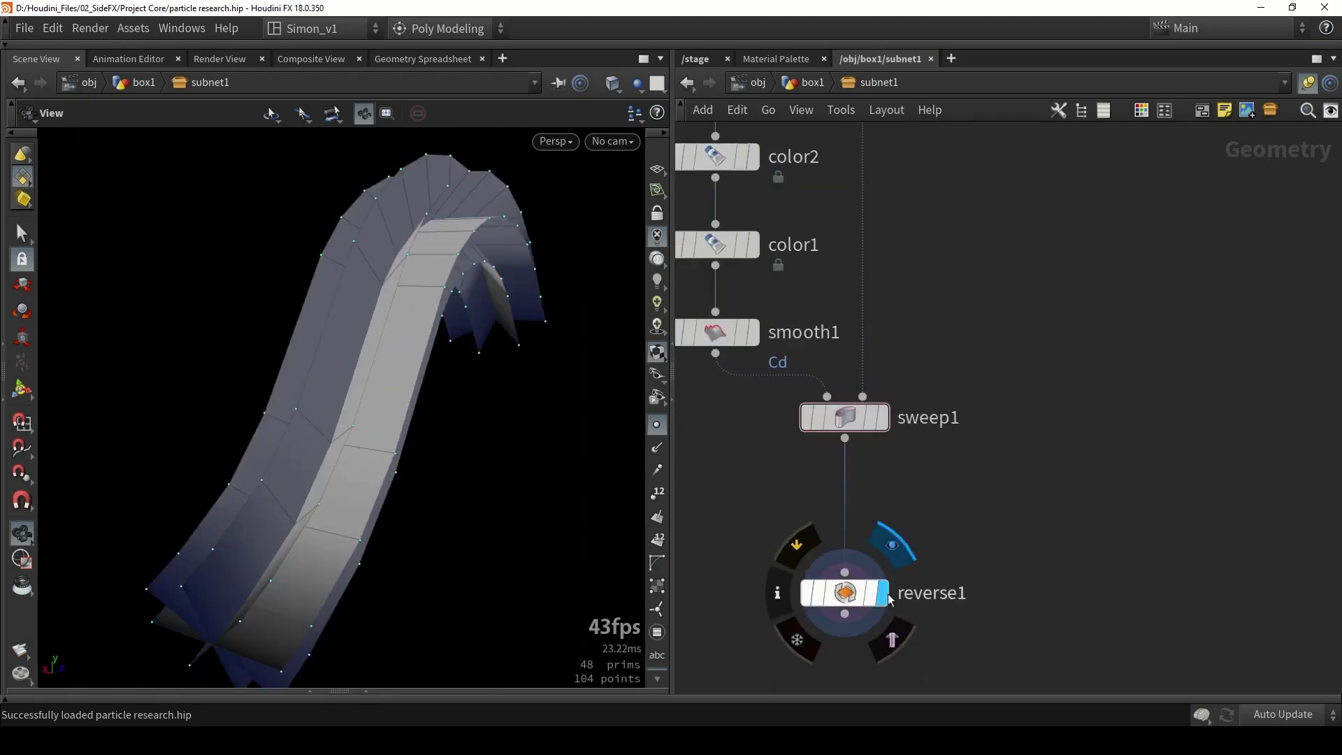
pyautogui.moveTo(420, 391); pyautogui.dragTo(503, 434)
pyautogui.press('h')
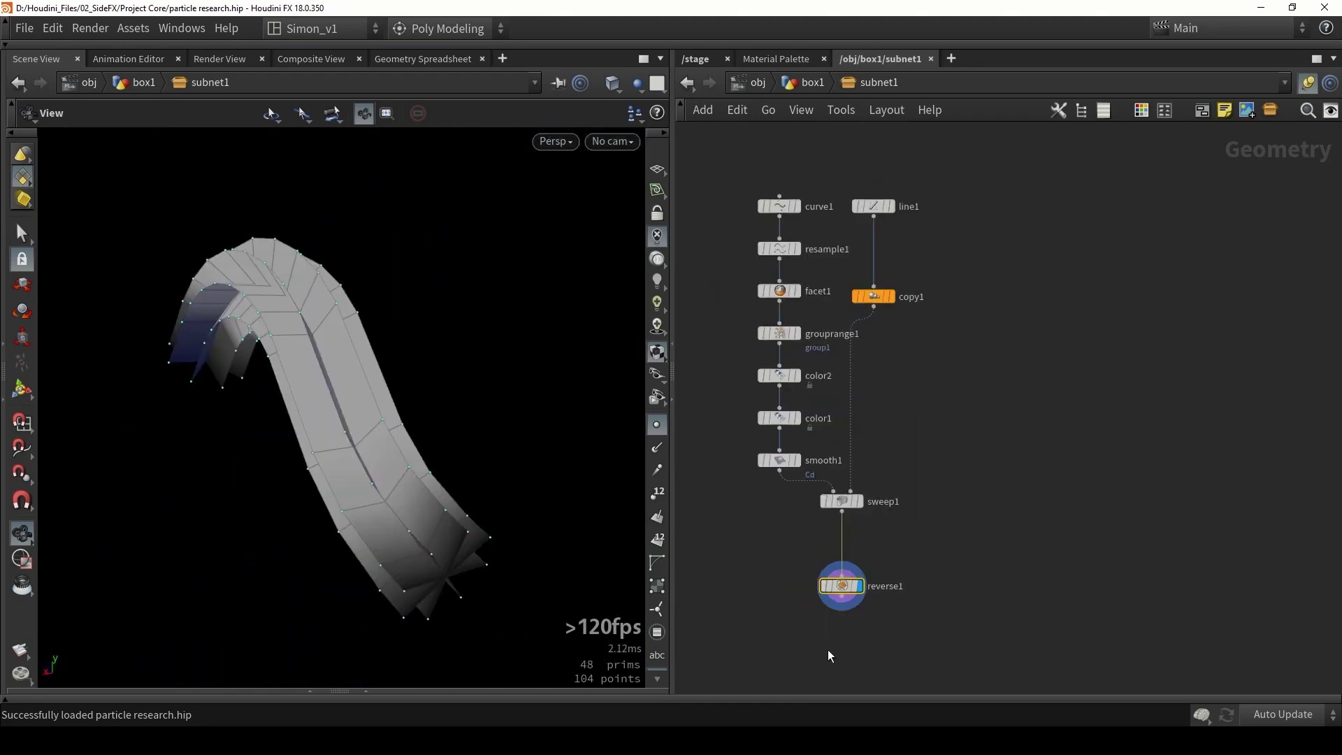
pyautogui.moveTo(777, 618); pyautogui.dragTo(839, 612, button='middle')
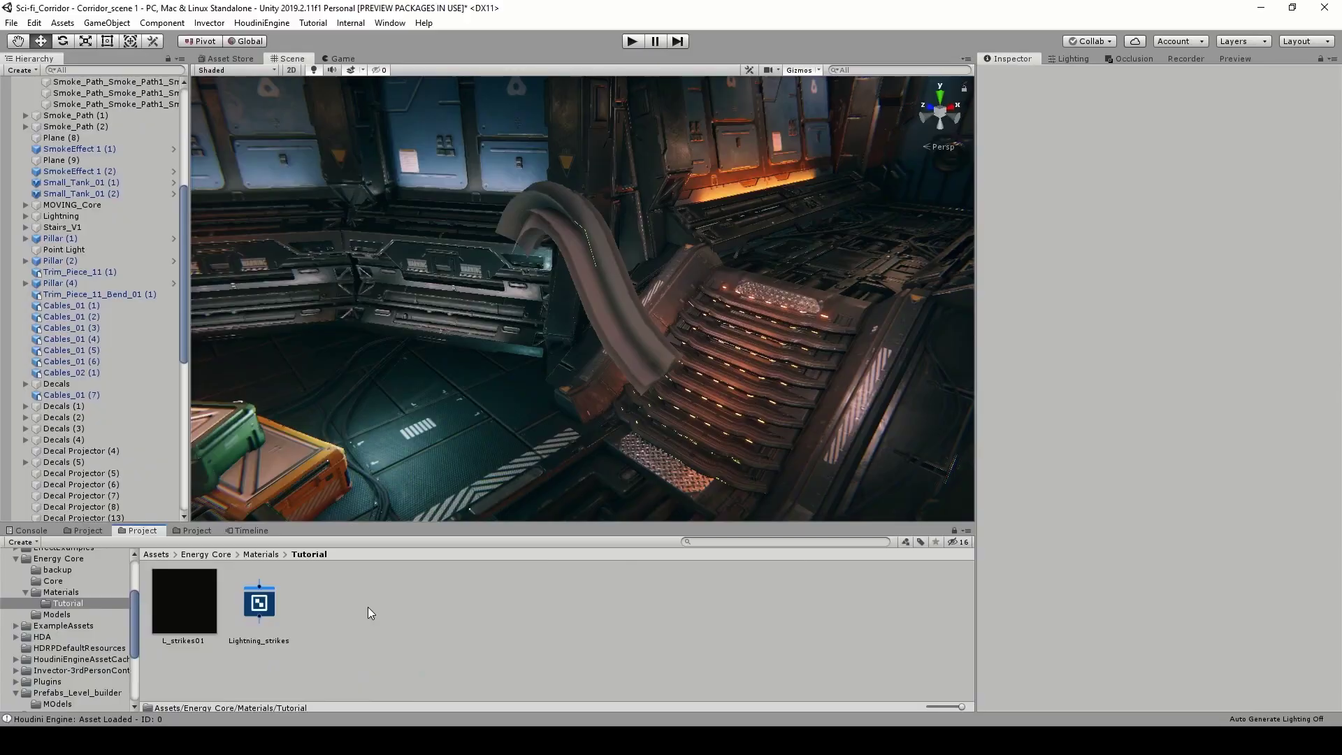
# Switch to Unity and create an HDRP Unlit Graph named Smoke_falling in the Tutorial materials folder.
pyautogui.rightClick(367, 599)
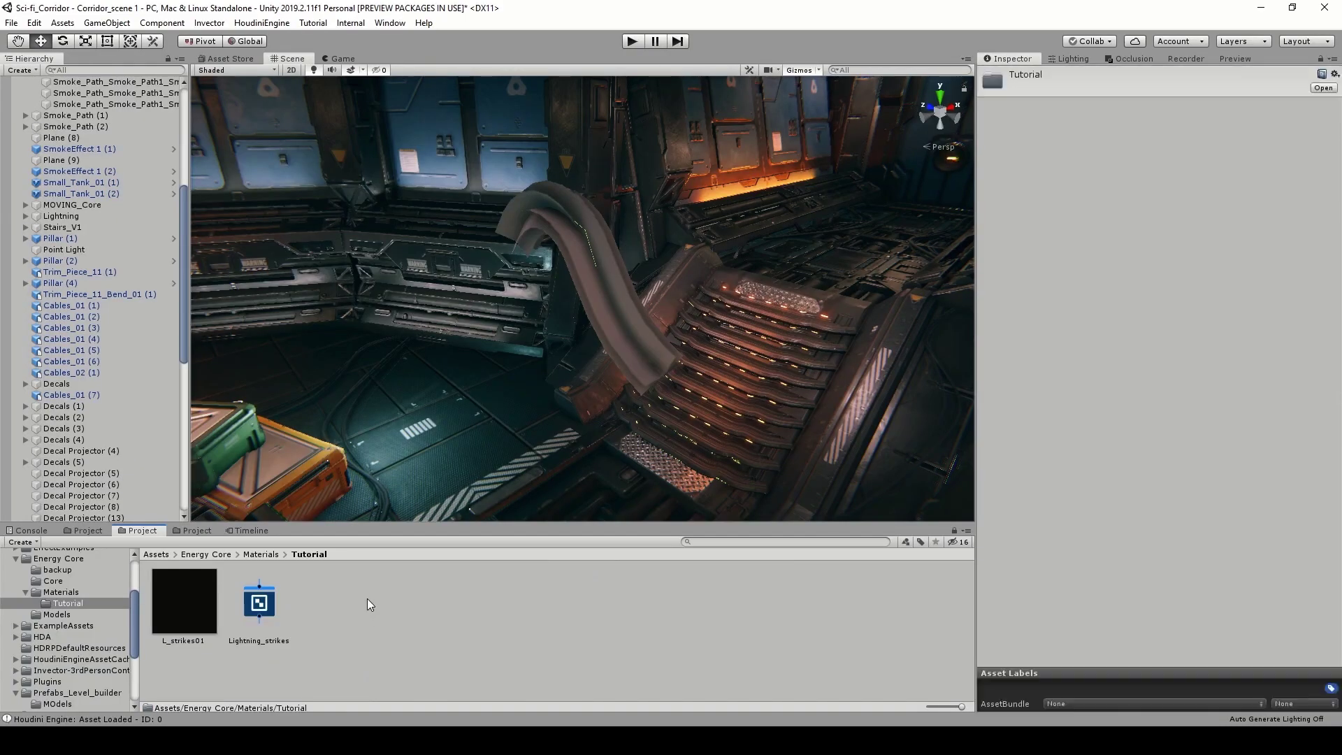
pyautogui.moveTo(435, 257)
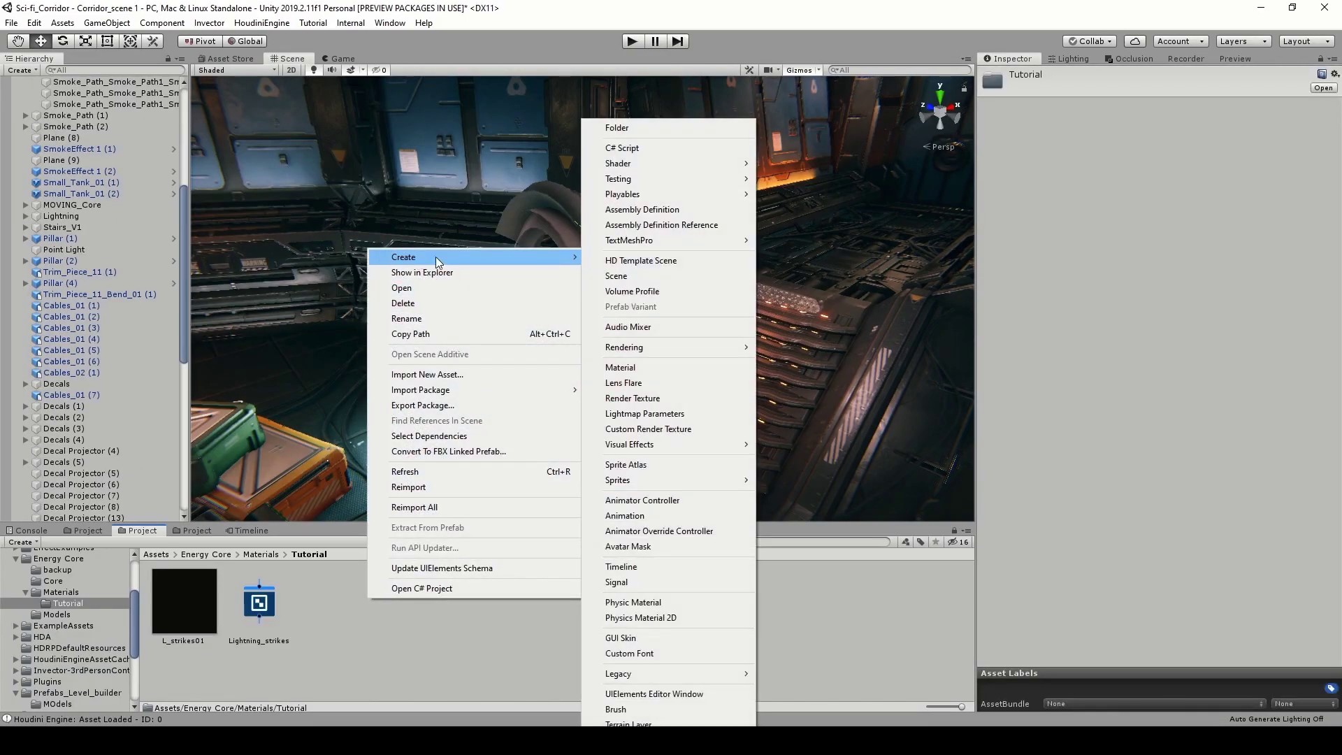
pyautogui.moveTo(667, 167)
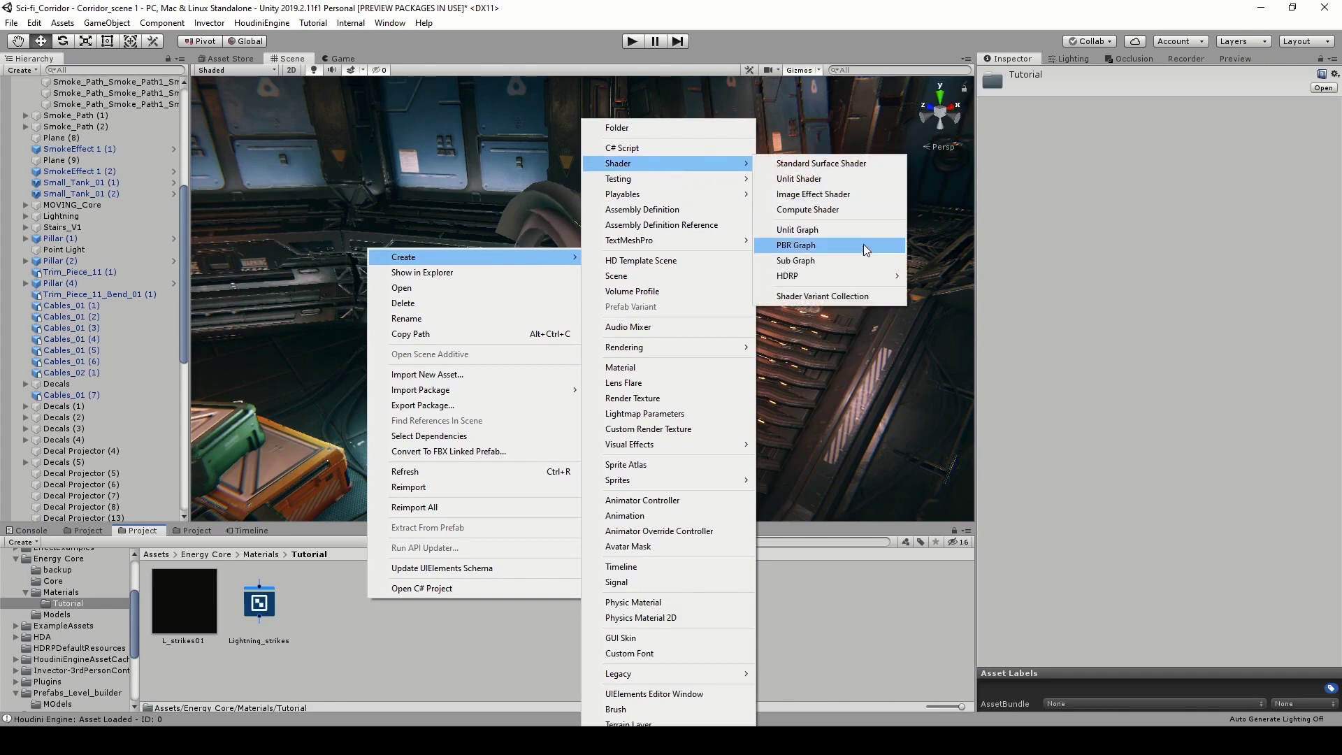
pyautogui.moveTo(869, 278)
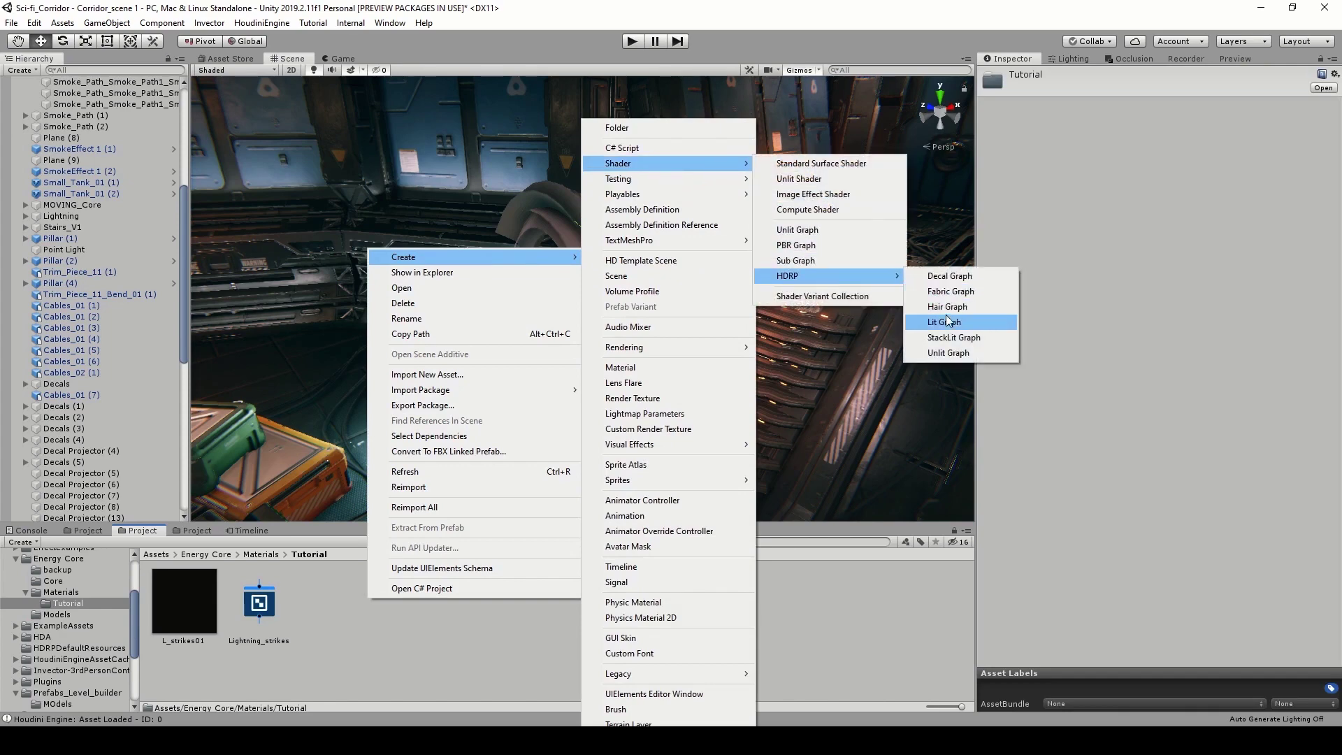
pyautogui.click(944, 353)
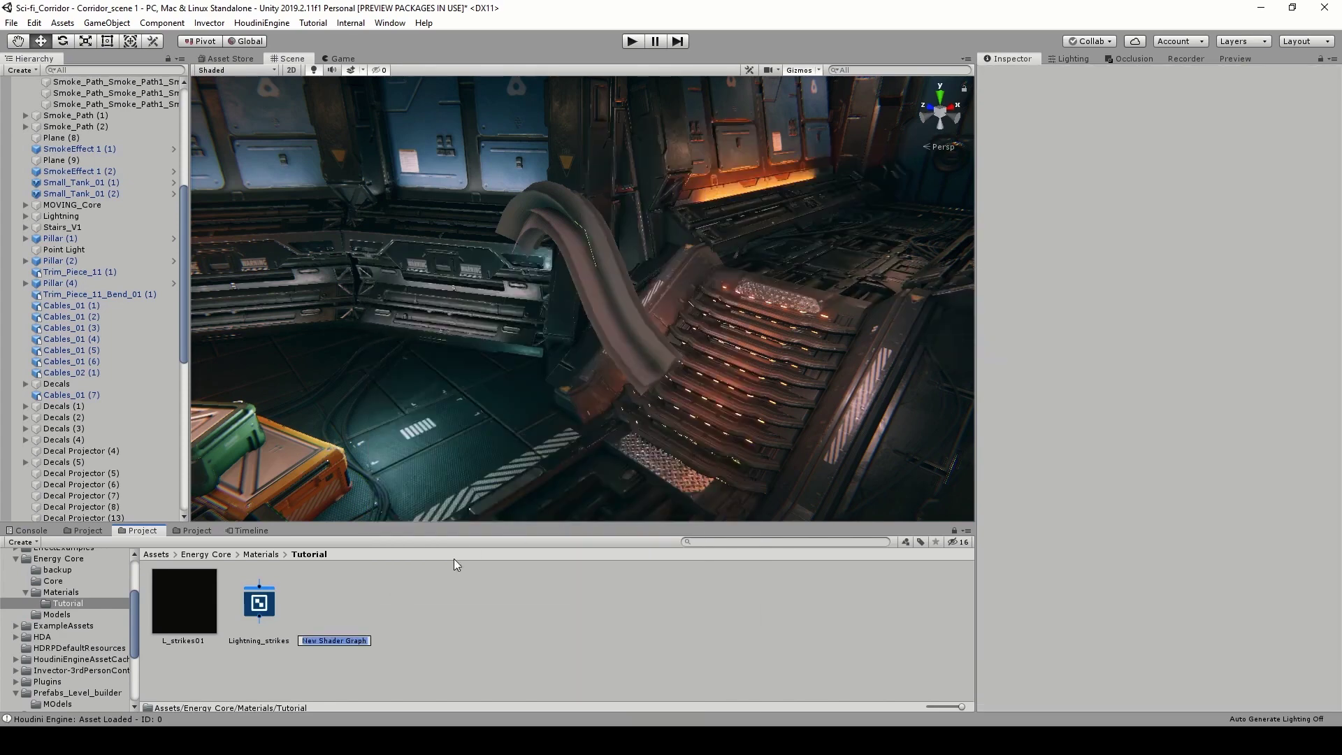
pyautogui.write('Smoke_')
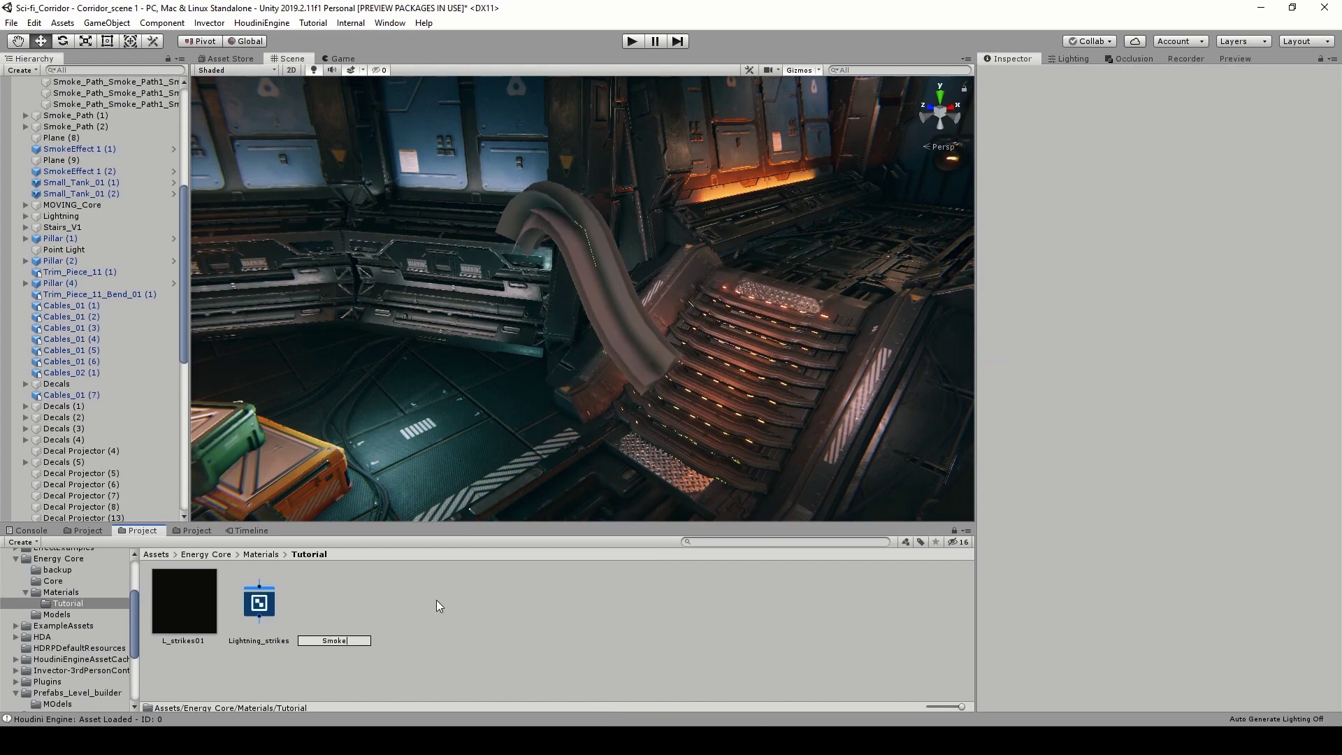
pyautogui.write('falling')
pyautogui.press('Return')
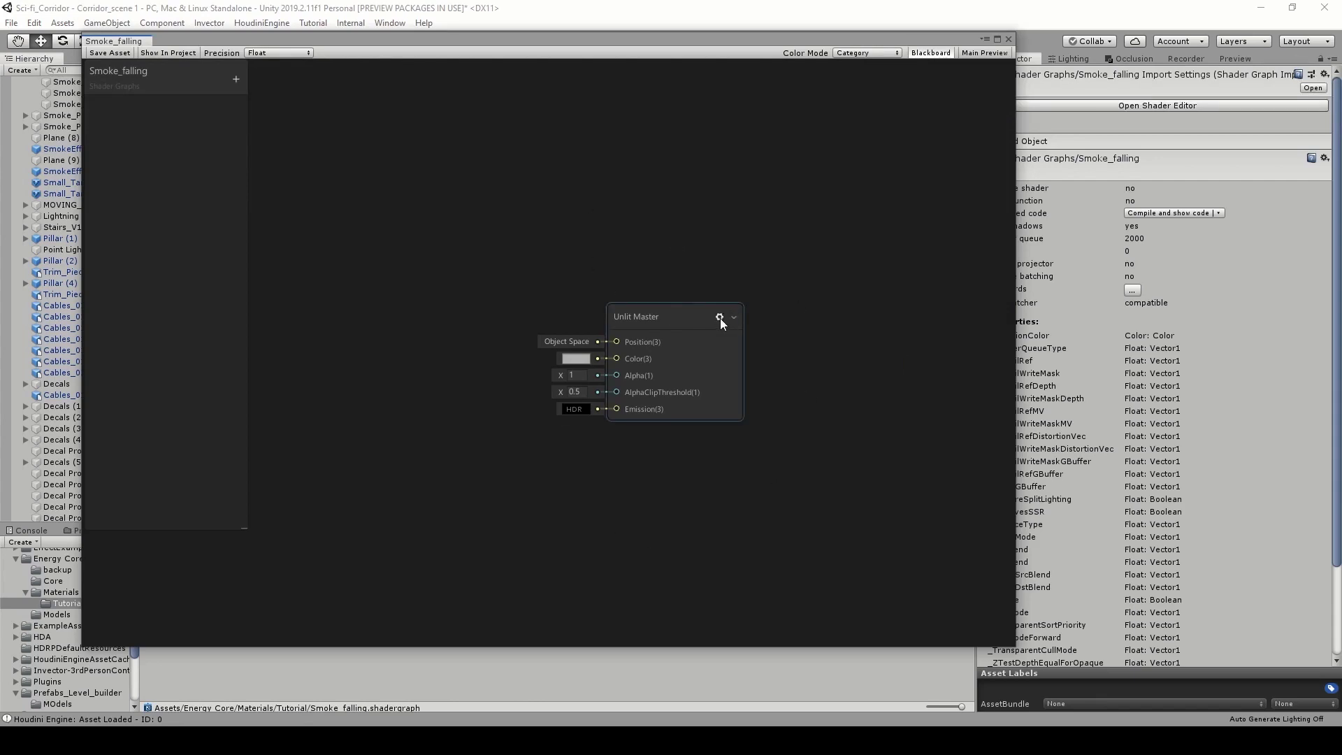
# Set the Unlit Master's surface type to Transparent and look over its blending mode options.
pyautogui.click(720, 318)
pyautogui.click(876, 362)
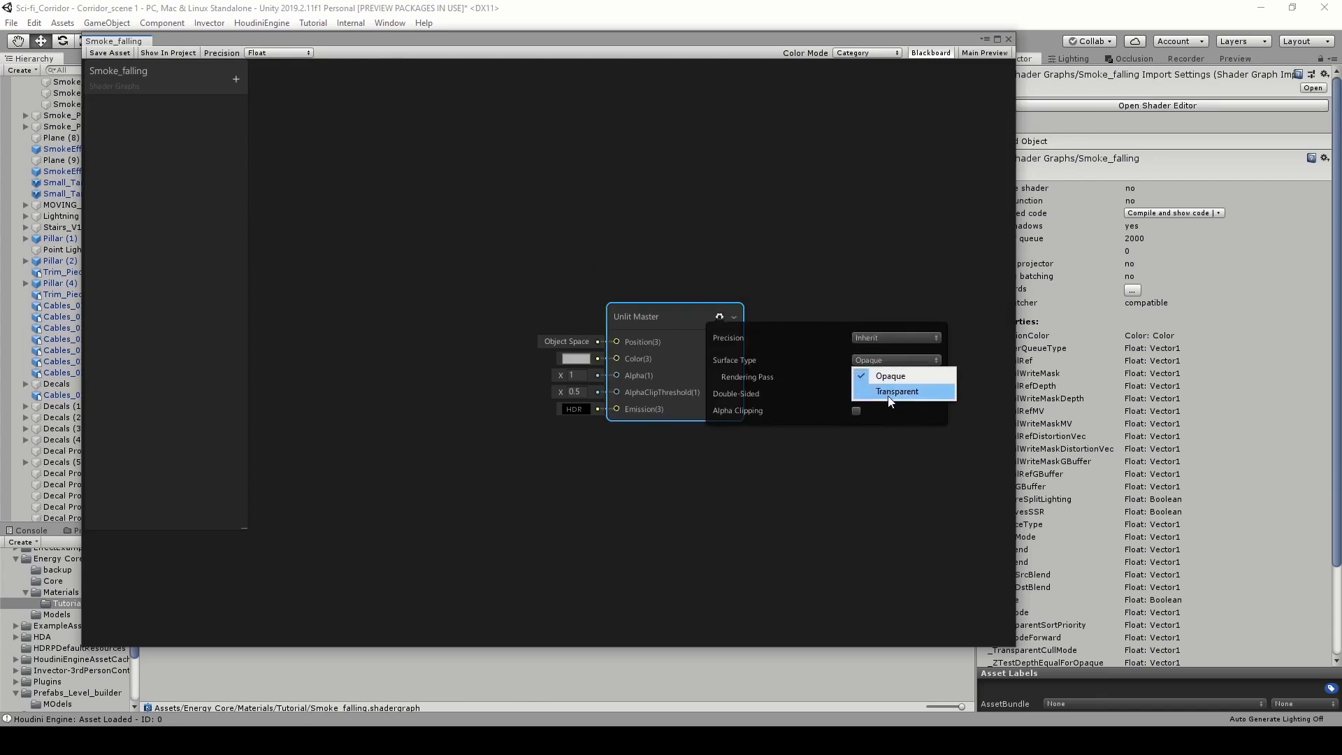
pyautogui.click(888, 395)
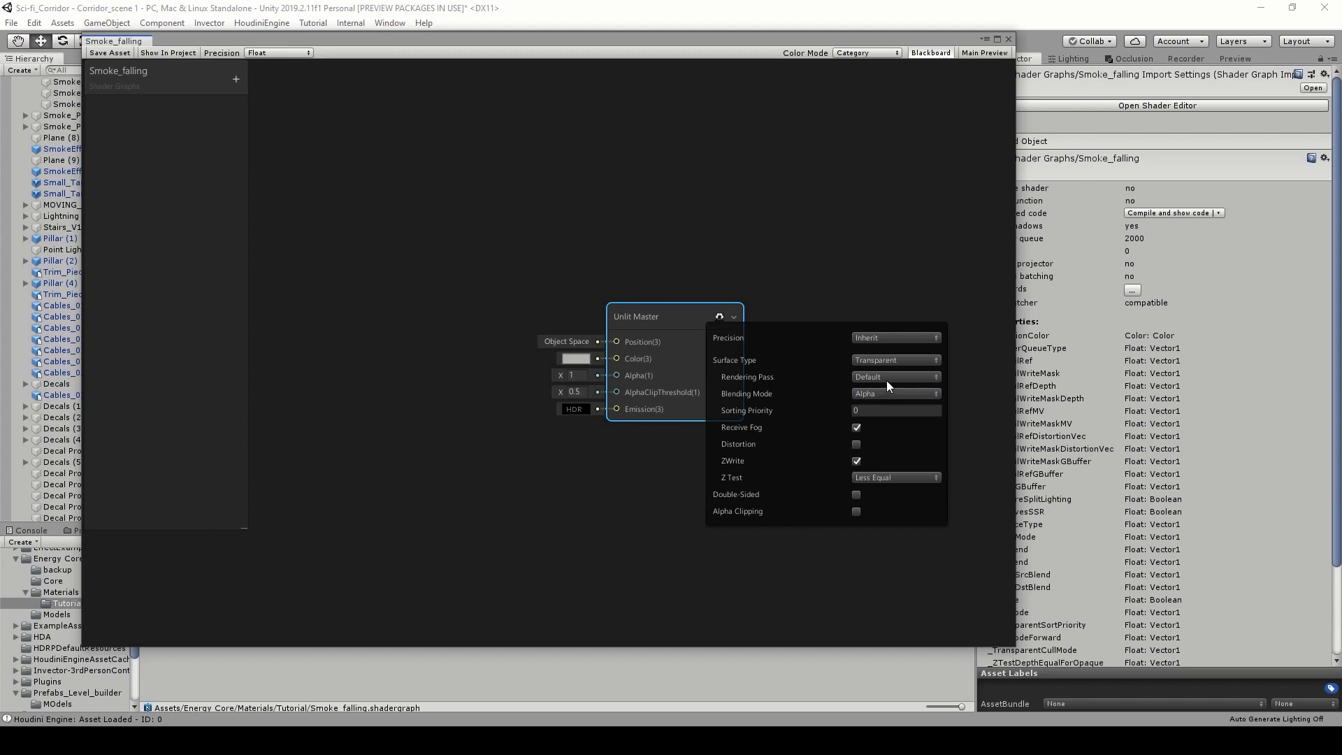
pyautogui.click(888, 393)
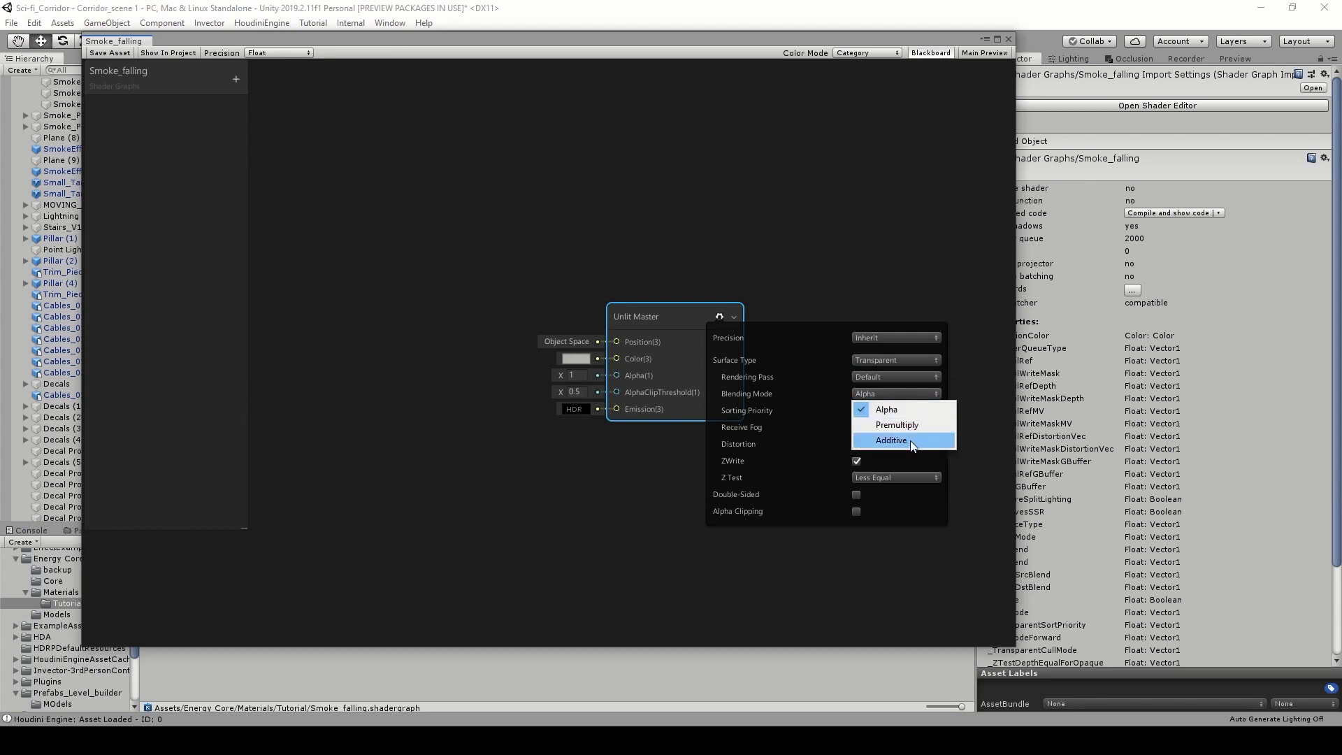
pyautogui.click(891, 440)
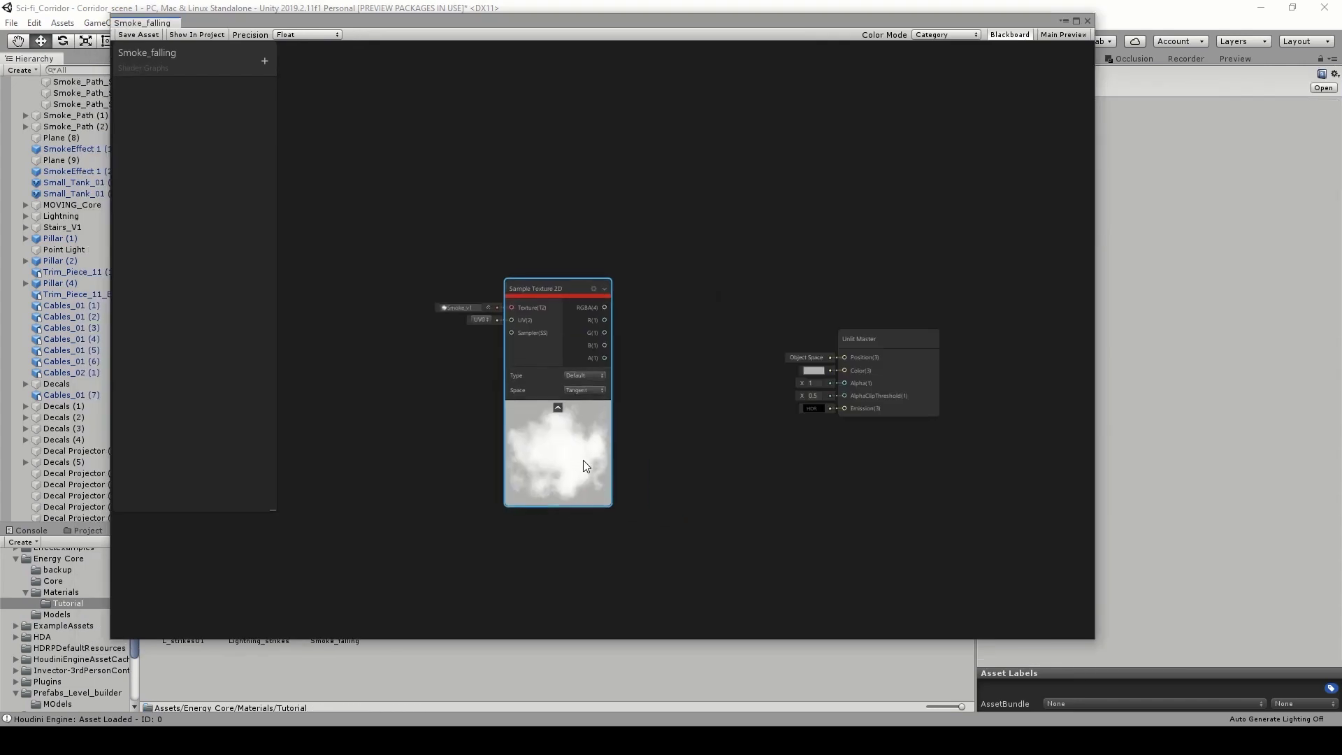
# Move the smoke Sample Texture 2D node away from the Unlit Master and connect its RGBA output to Color and A to Alpha.
pyautogui.moveTo(583, 460); pyautogui.dragTo(515, 451)
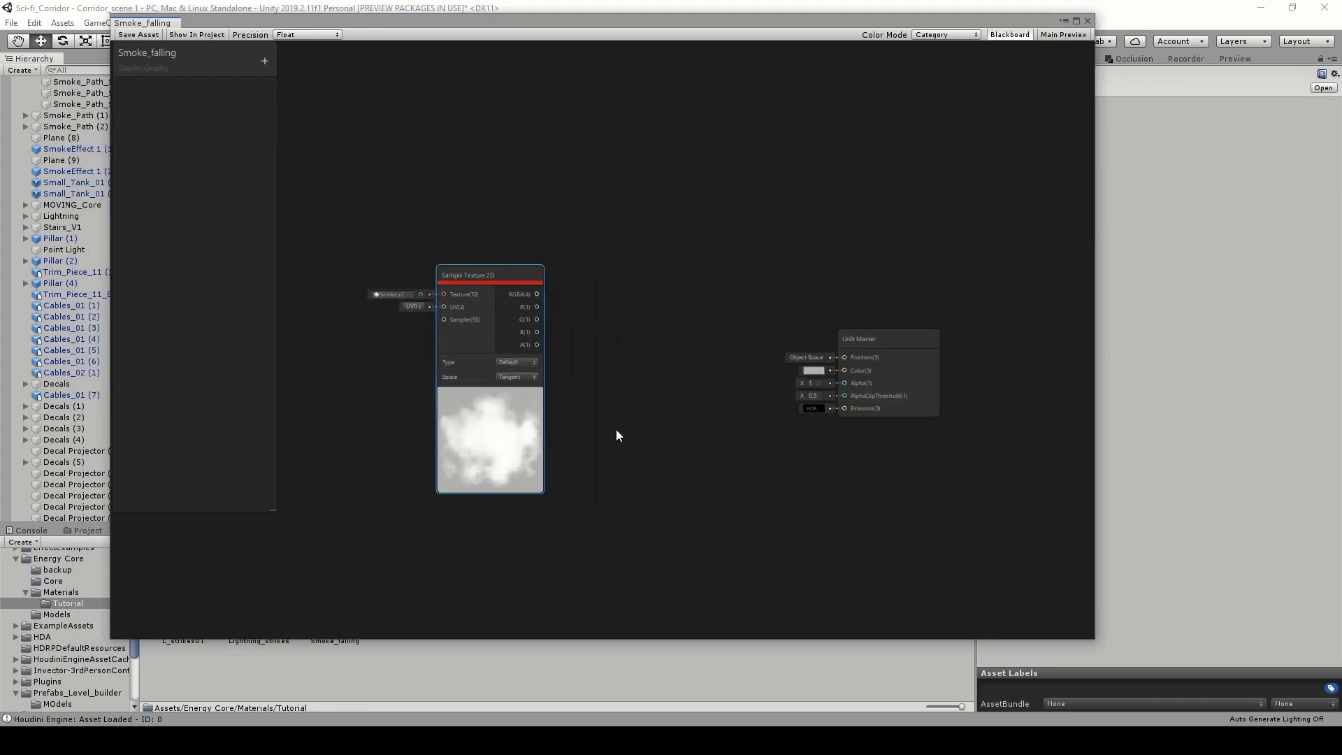
pyautogui.scroll(1, 615, 408)
pyautogui.scroll(1, 581, 371)
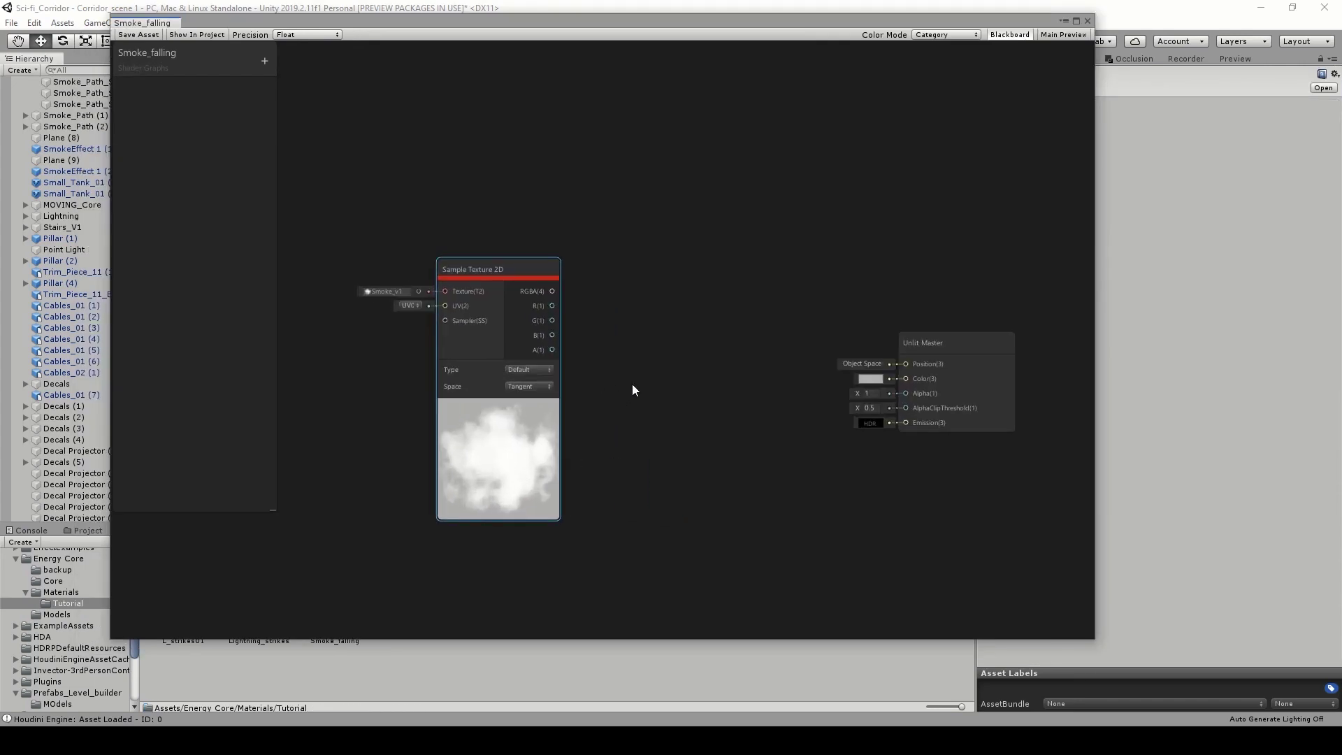
pyautogui.moveTo(632, 384); pyautogui.dragTo(779, 386, button='middle')
pyautogui.moveTo(695, 448); pyautogui.dragTo(573, 470)
pyautogui.moveTo(825, 346); pyautogui.dragTo(758, 331, button='middle')
pyautogui.scroll(-1, 757, 331)
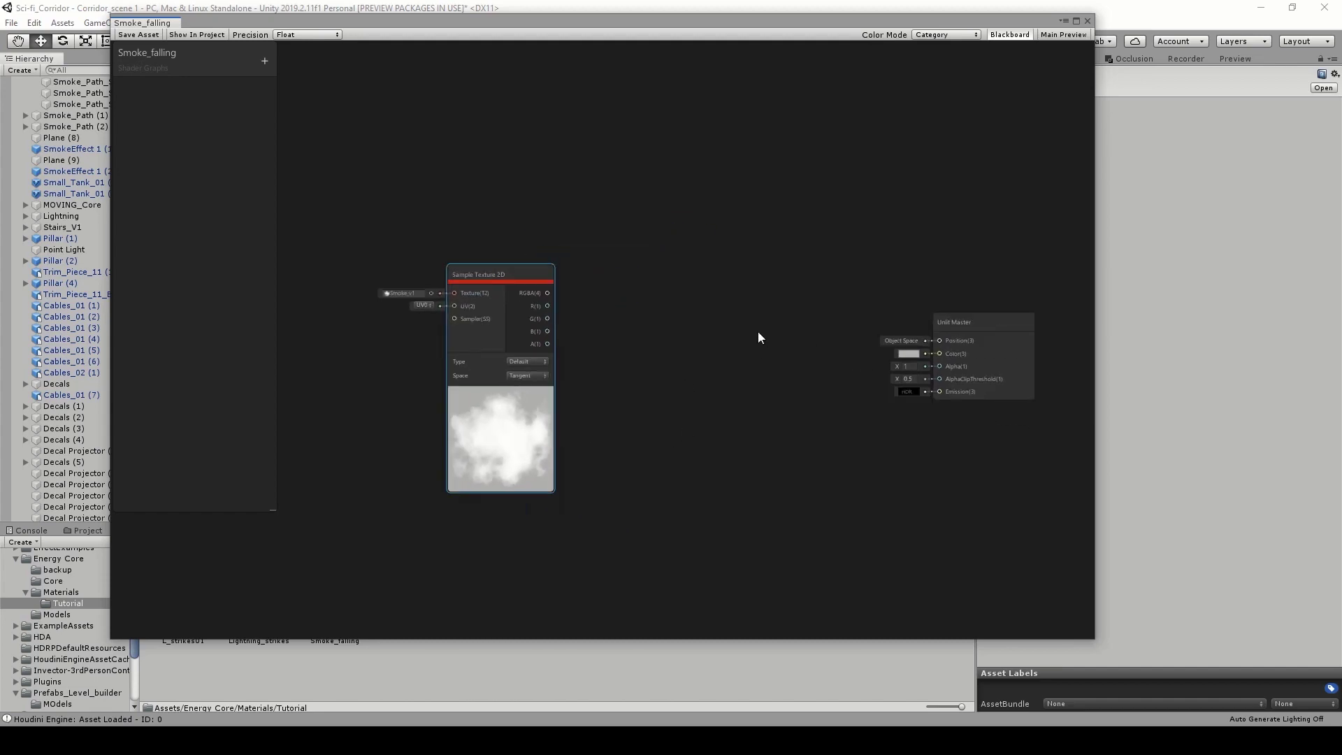
pyautogui.scroll(1, 592, 357)
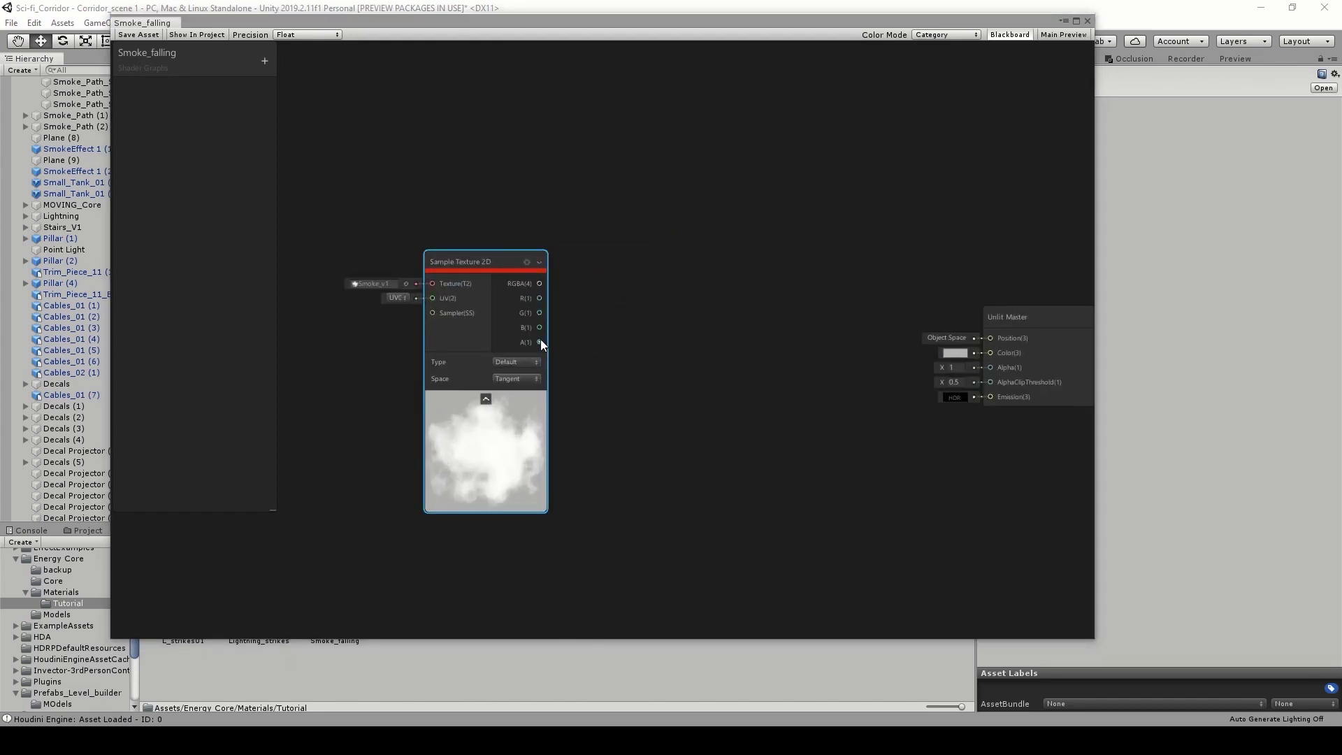
pyautogui.moveTo(540, 342); pyautogui.dragTo(539, 288)
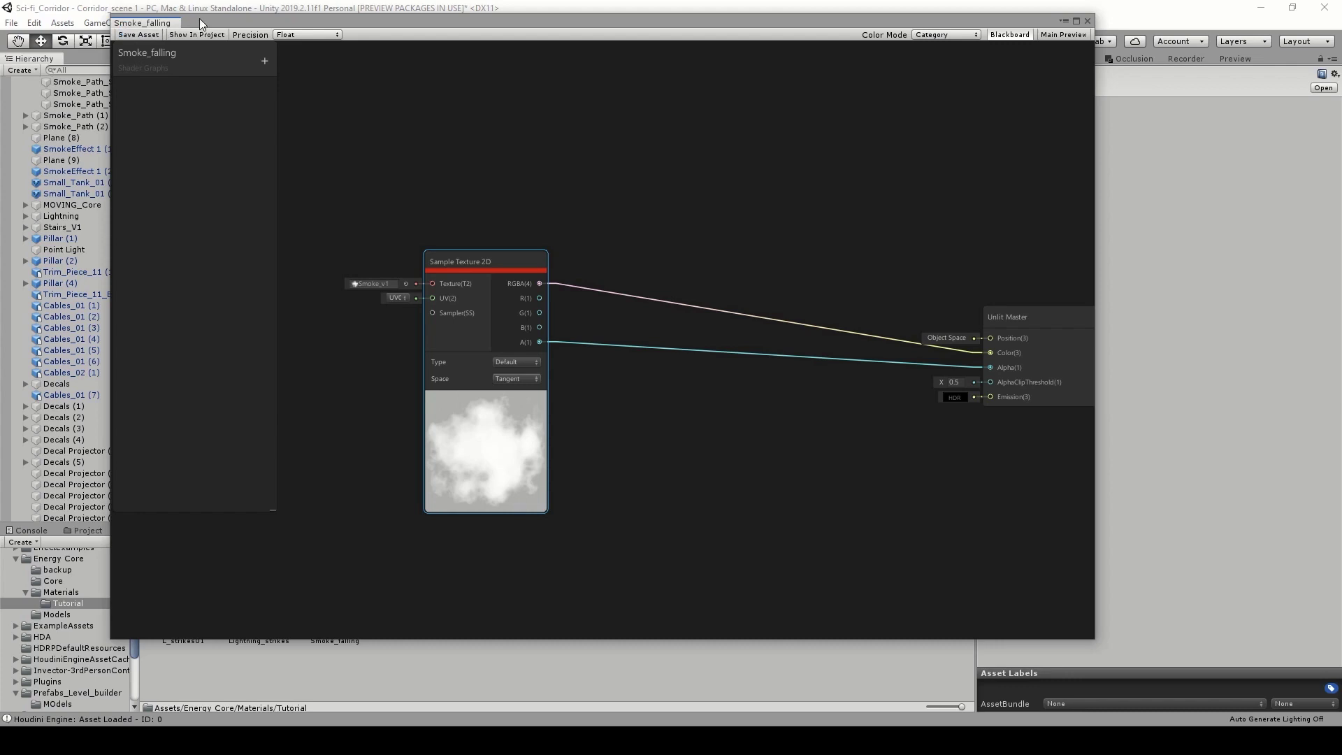
# Make the Smoke material on the smoke path mesh double-sided with Z Write off, and inspect the smoke in the scene.
pyautogui.moveTo(199, 20); pyautogui.dragTo(230, 641)
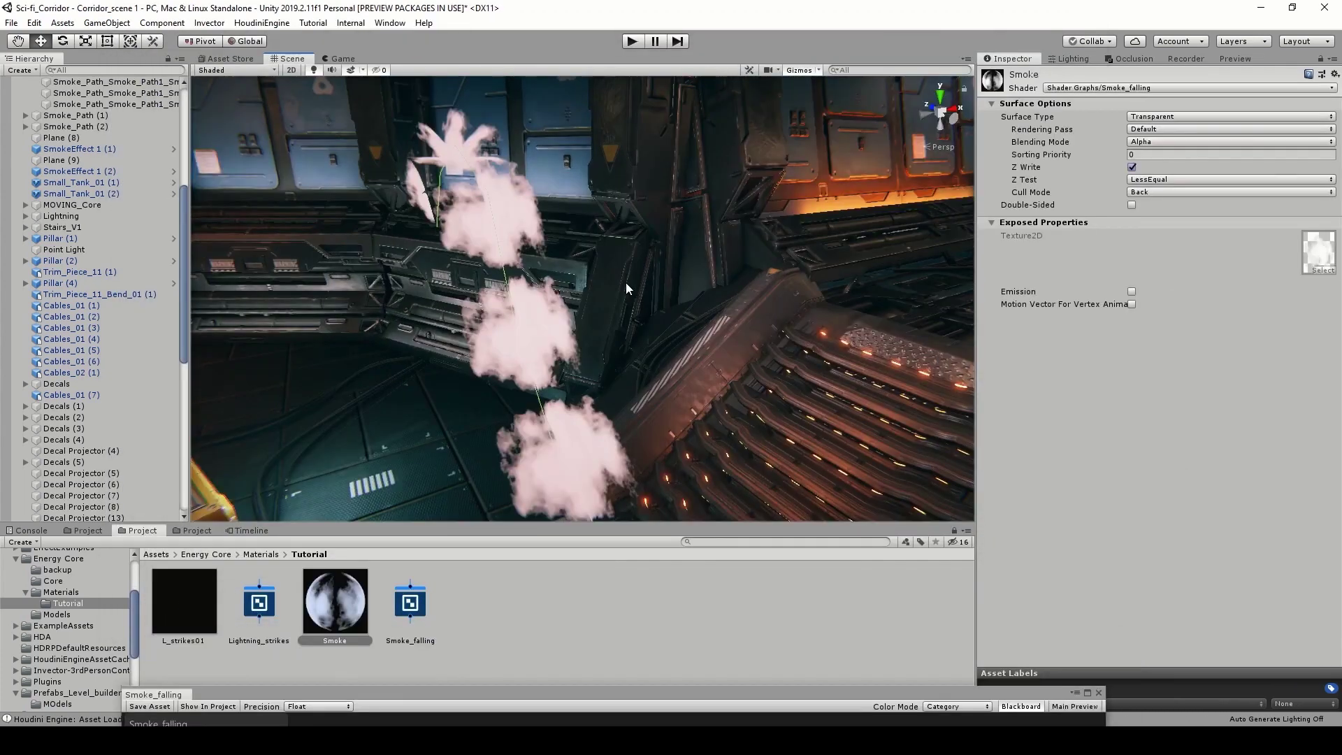
pyautogui.keyDown('alt'); pyautogui.moveTo(546, 234); pyautogui.dragTo(567, 232); pyautogui.keyUp('alt')
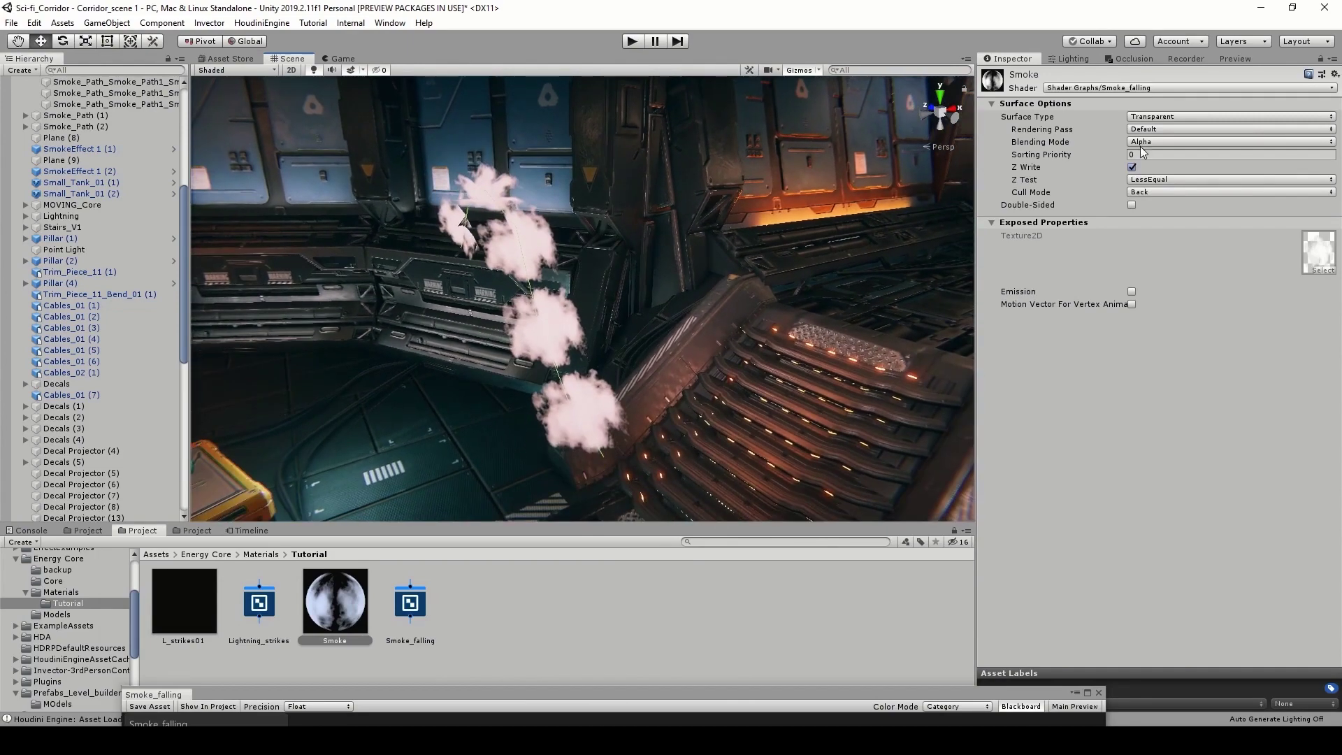
pyautogui.click(1133, 204)
pyautogui.keyDown('alt'); pyautogui.moveTo(504, 258); pyautogui.dragTo(475, 294); pyautogui.keyUp('alt')
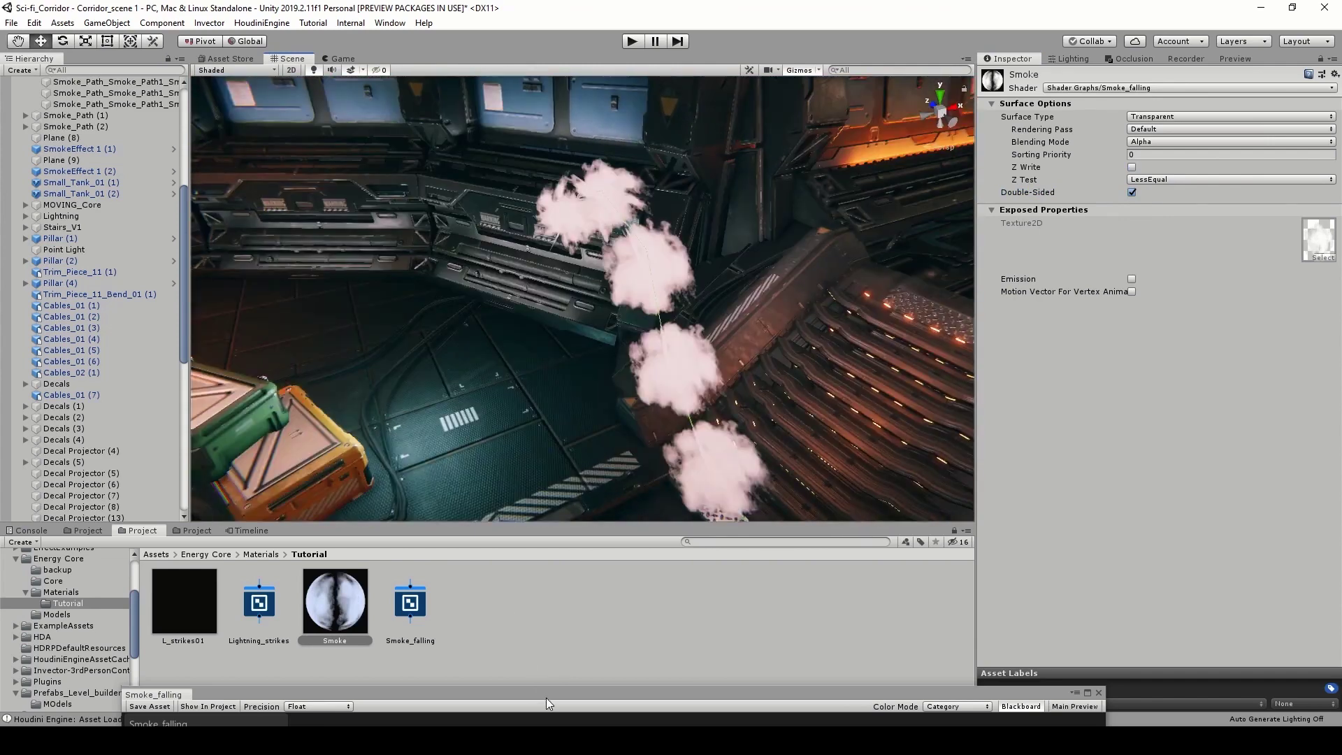
# Bring back the Smoke_falling graph and add a Tiling And Offset node ahead of the Sample Texture 2D node.
pyautogui.moveTo(547, 698); pyautogui.dragTo(560, 49)
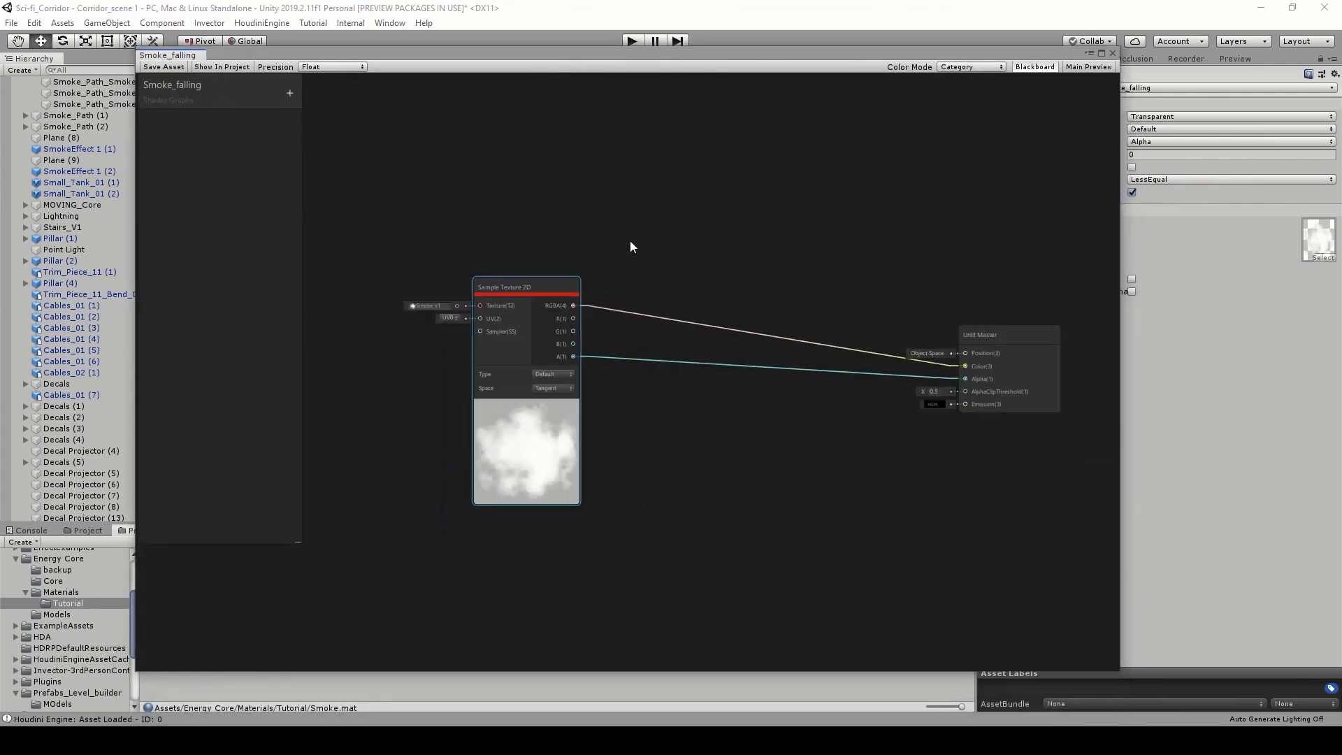
pyautogui.moveTo(640, 246); pyautogui.dragTo(781, 231, button='middle')
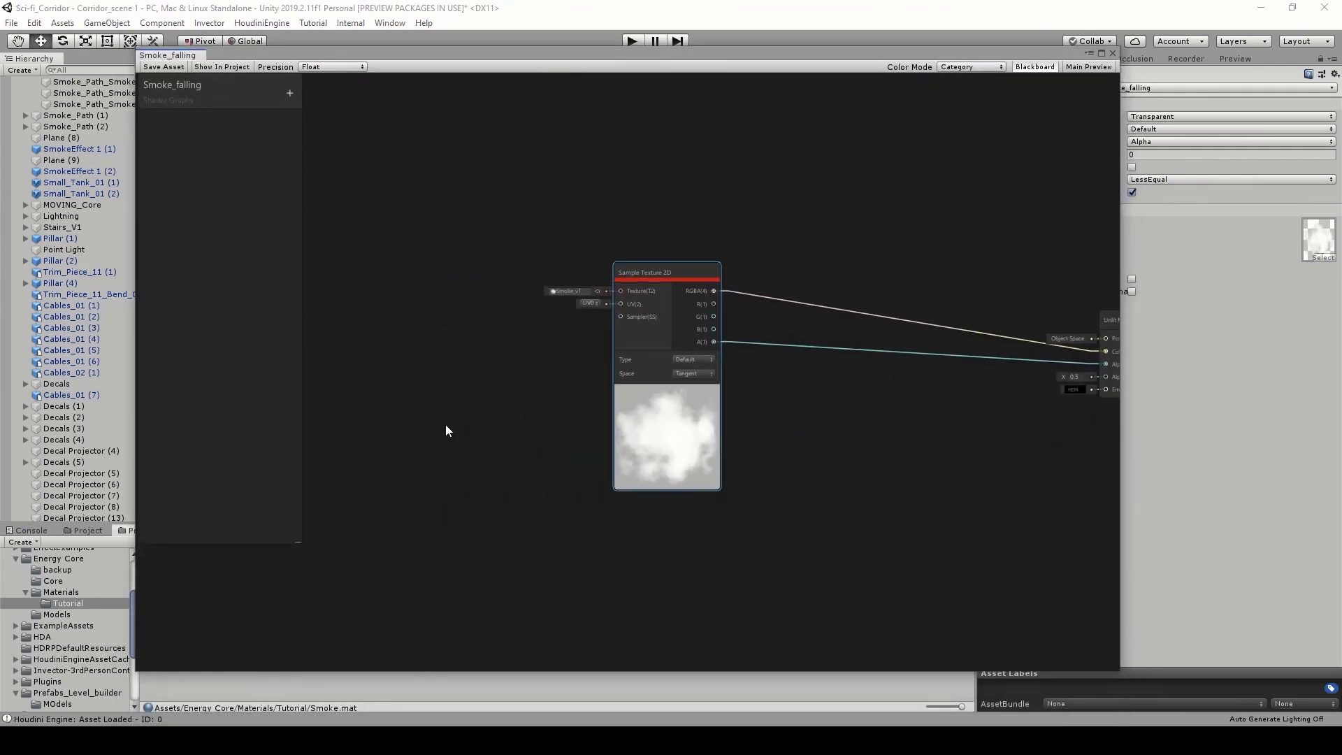
pyautogui.moveTo(446, 430); pyautogui.dragTo(629, 404, button='middle')
pyautogui.rightClick(489, 338)
pyautogui.click(472, 308)
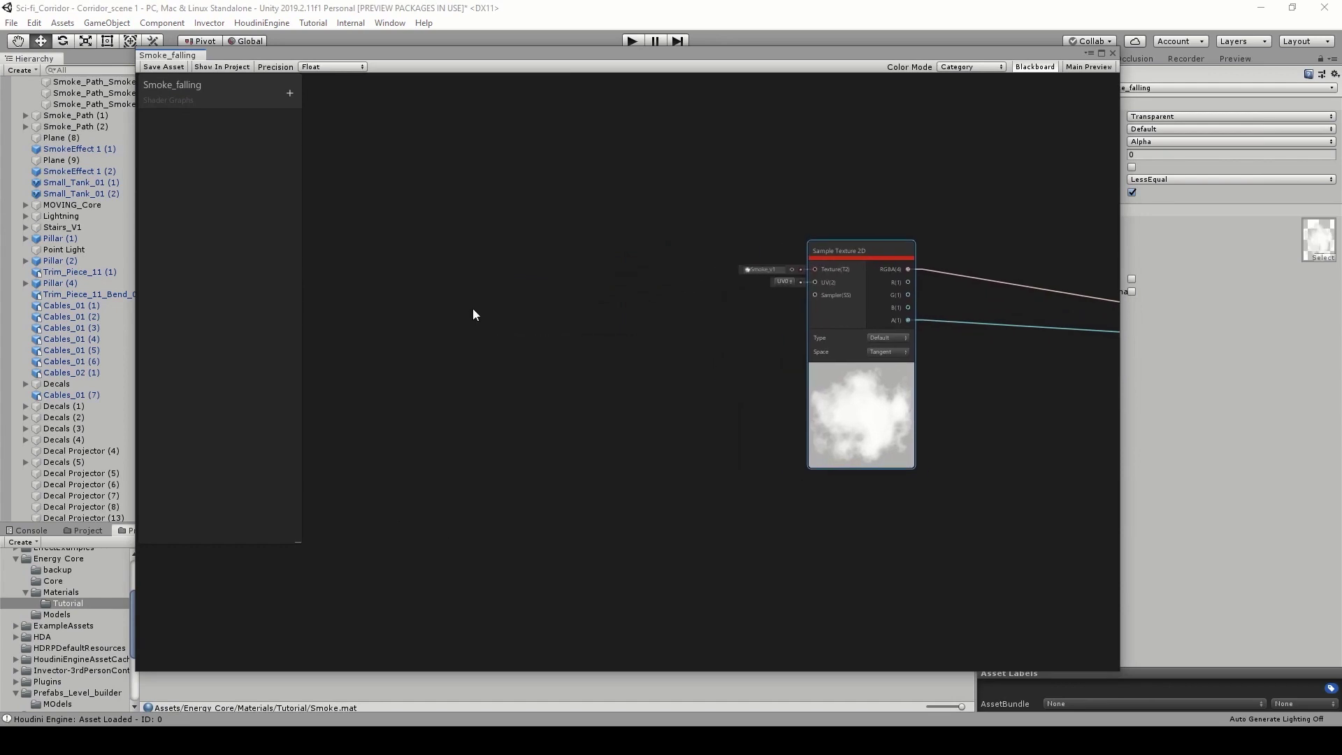
pyautogui.write('til')
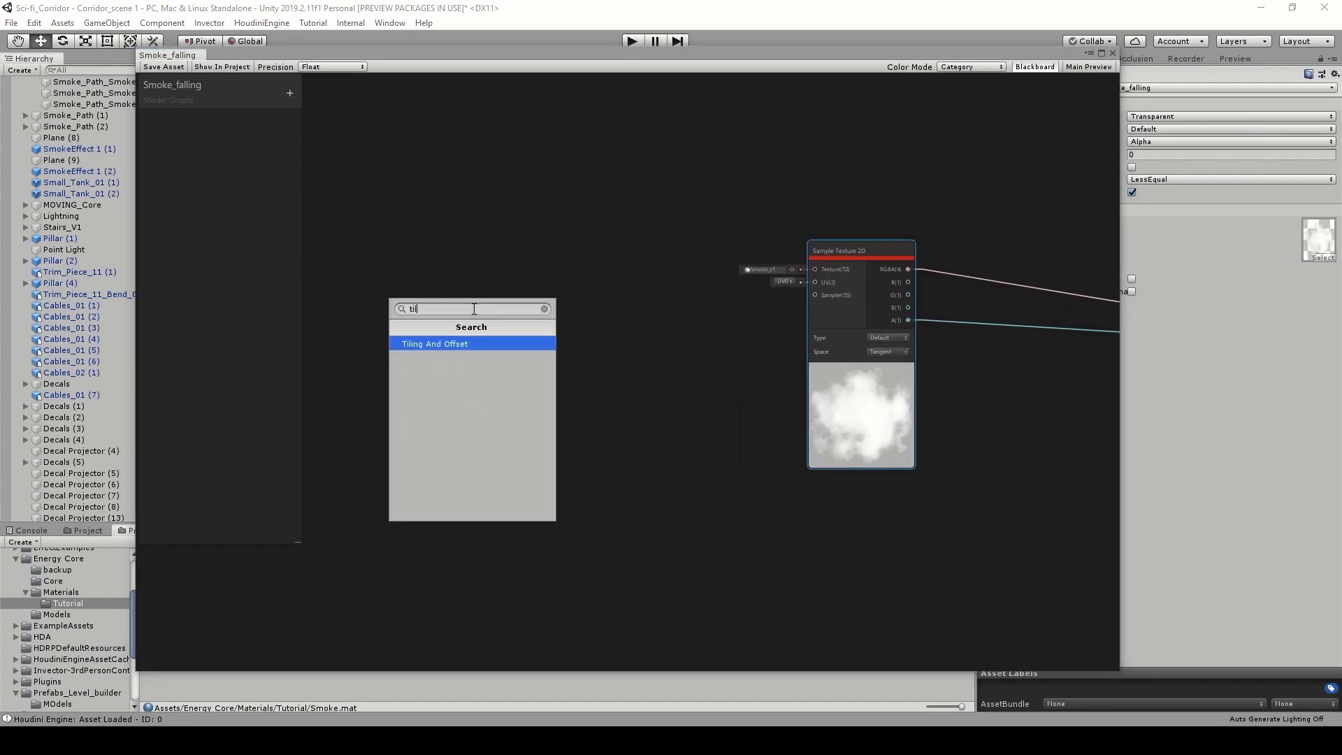
pyautogui.click(461, 344)
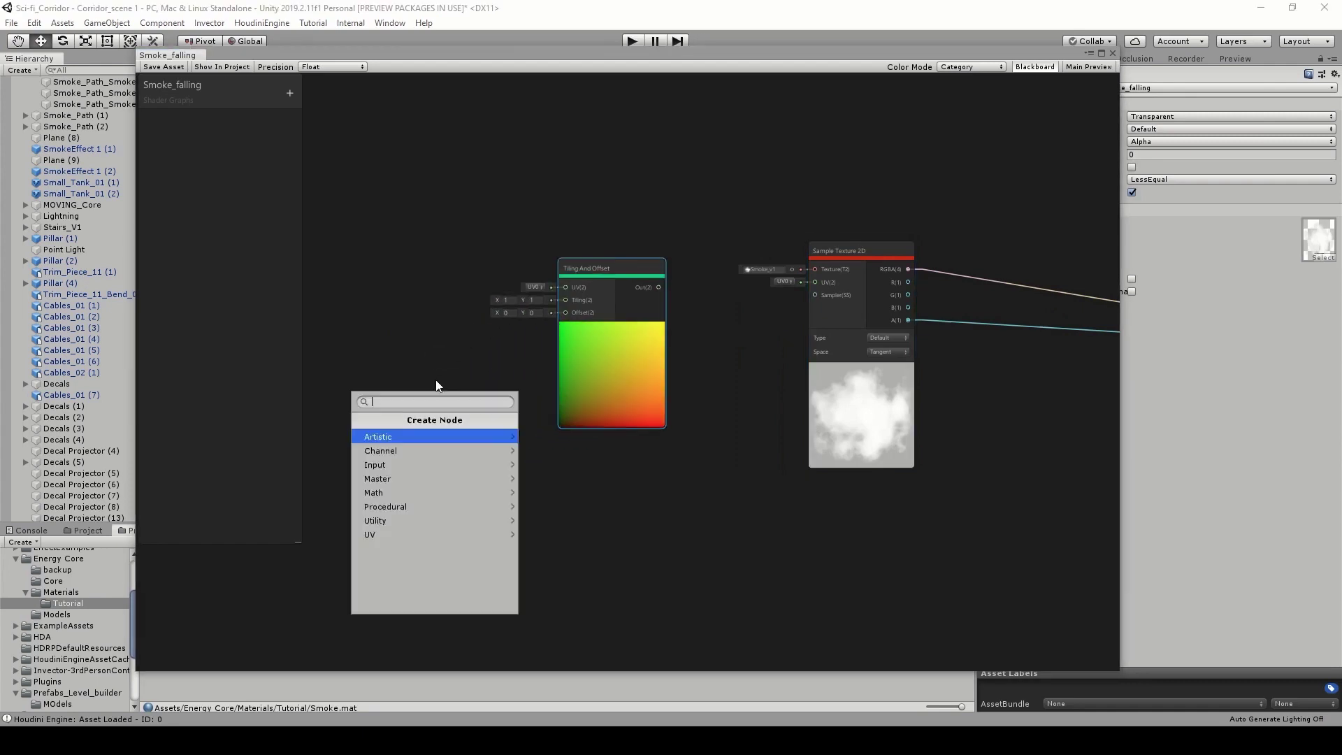
# Add a Time node to the graph and place it in front of and below the Tiling And Offset node.
pyautogui.press('space')
pyautogui.write('time')
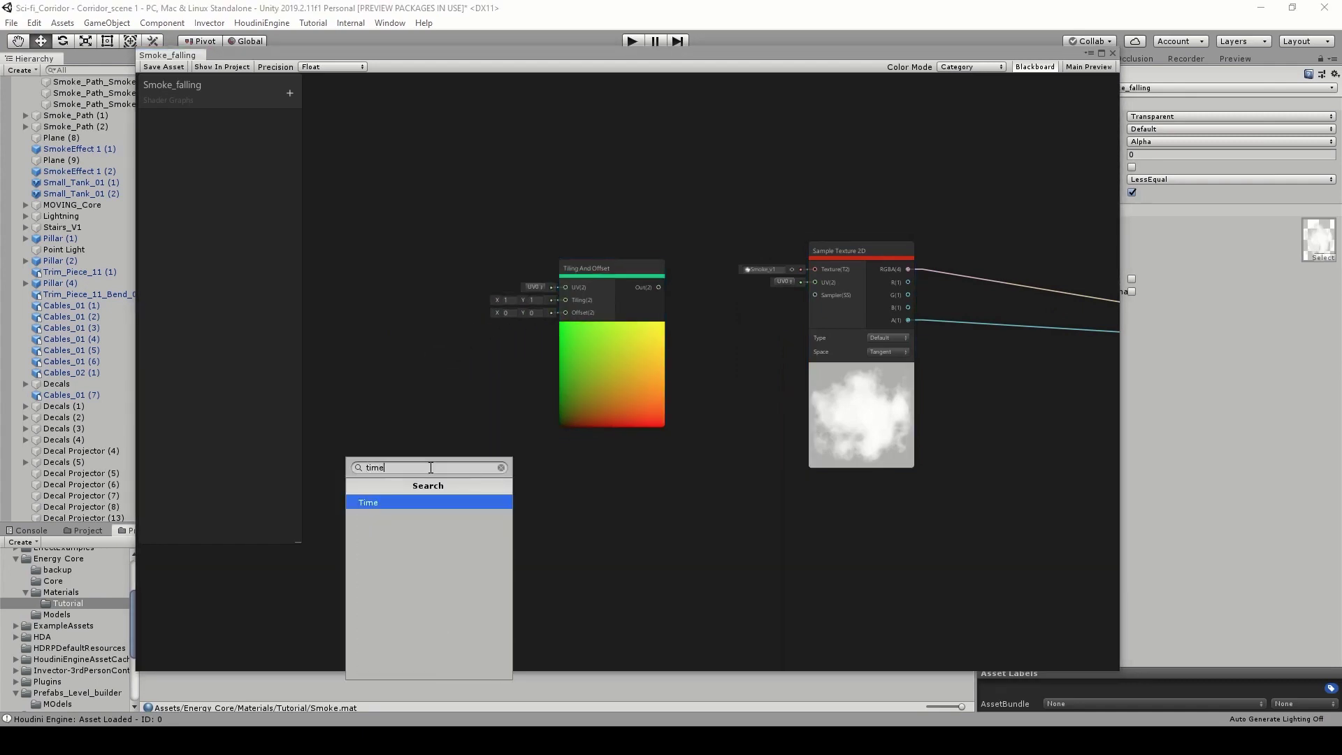
pyautogui.press('Return')
pyautogui.moveTo(476, 499); pyautogui.dragTo(368, 459)
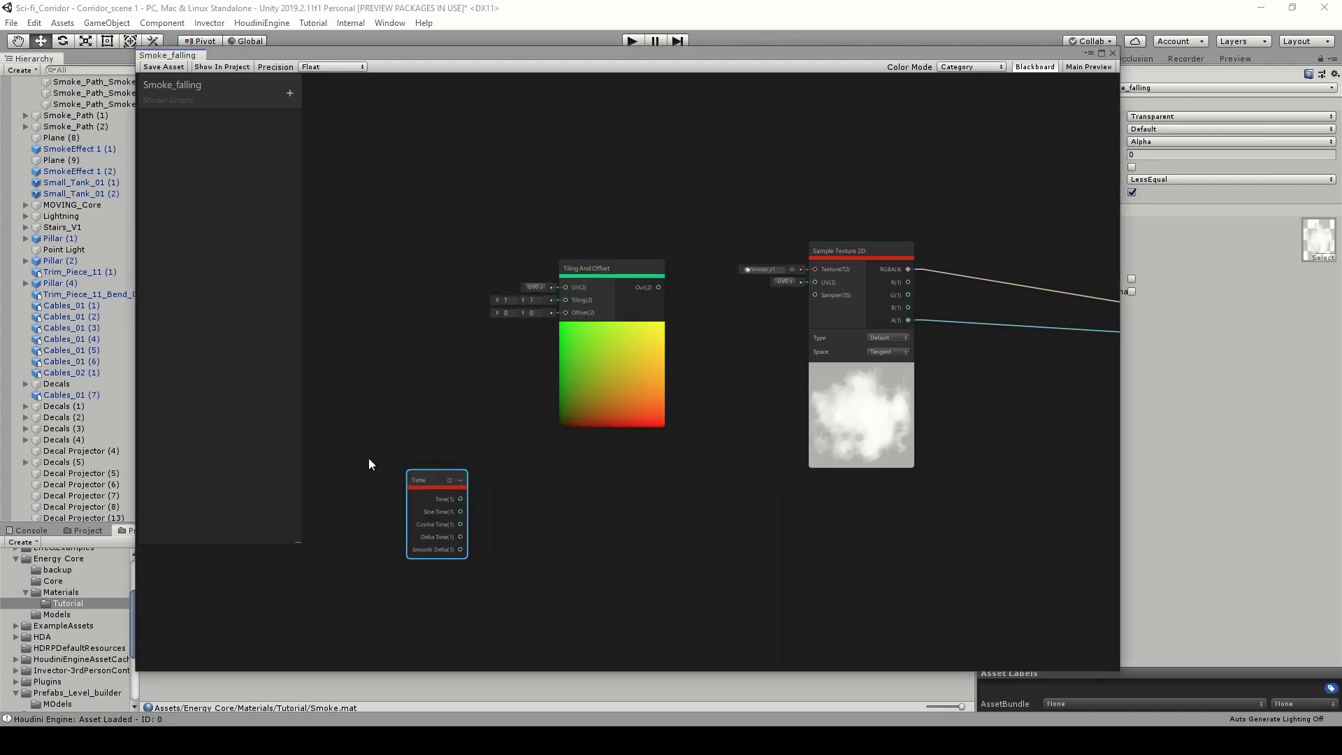
pyautogui.rightClick(453, 434)
pyautogui.click(505, 402)
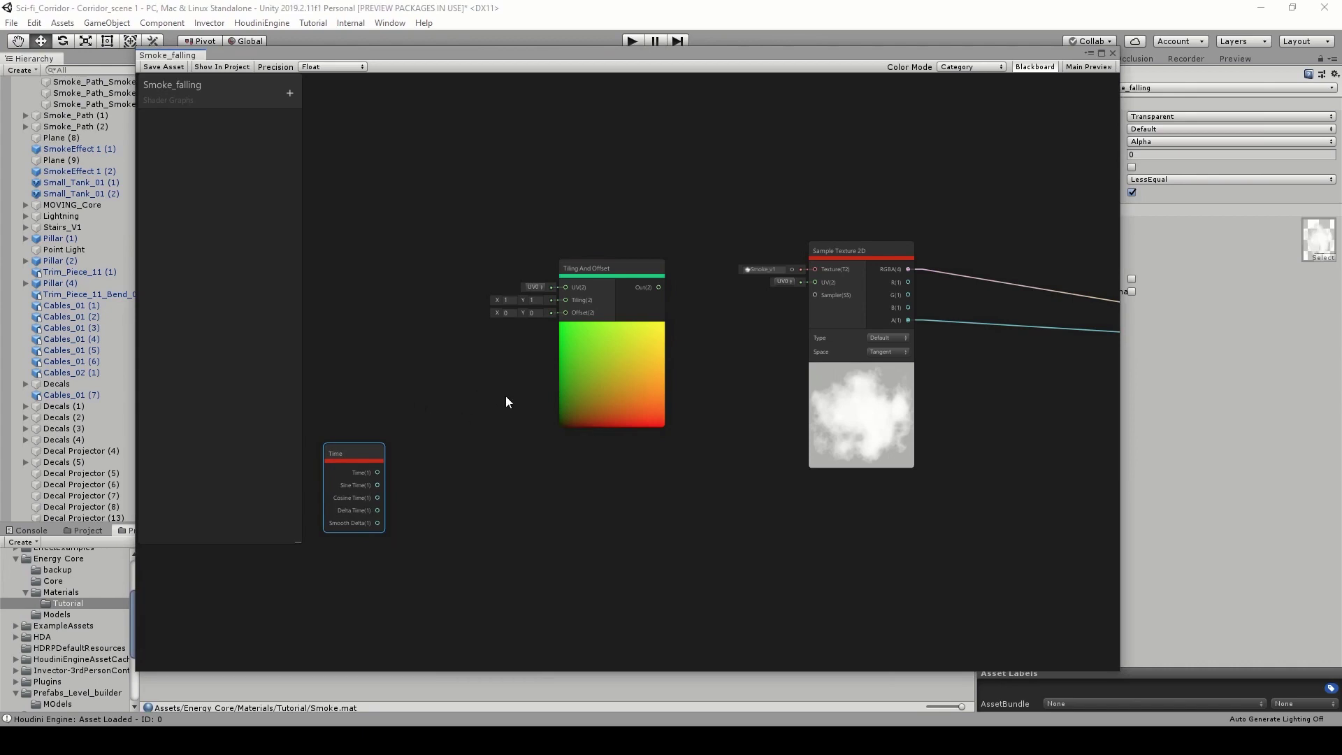
# Try a Y offset of -0.18 on the Tiling And Offset node, and connect the Time output straight to its Offset input.
pyautogui.moveTo(505, 397); pyautogui.dragTo(747, 441, button='middle')
pyautogui.moveTo(589, 499); pyautogui.dragTo(522, 418)
pyautogui.moveTo(564, 466); pyautogui.dragTo(498, 447)
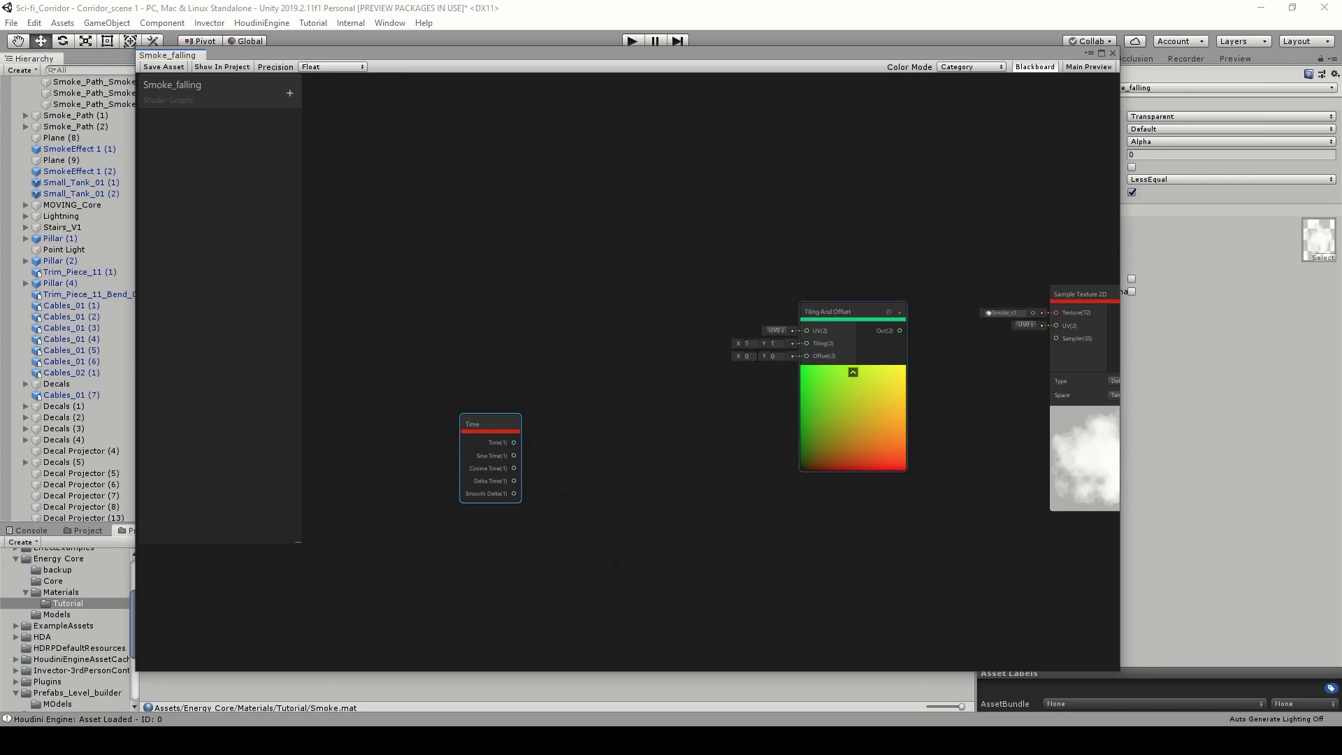
pyautogui.moveTo(767, 356); pyautogui.dragTo(649, 405)
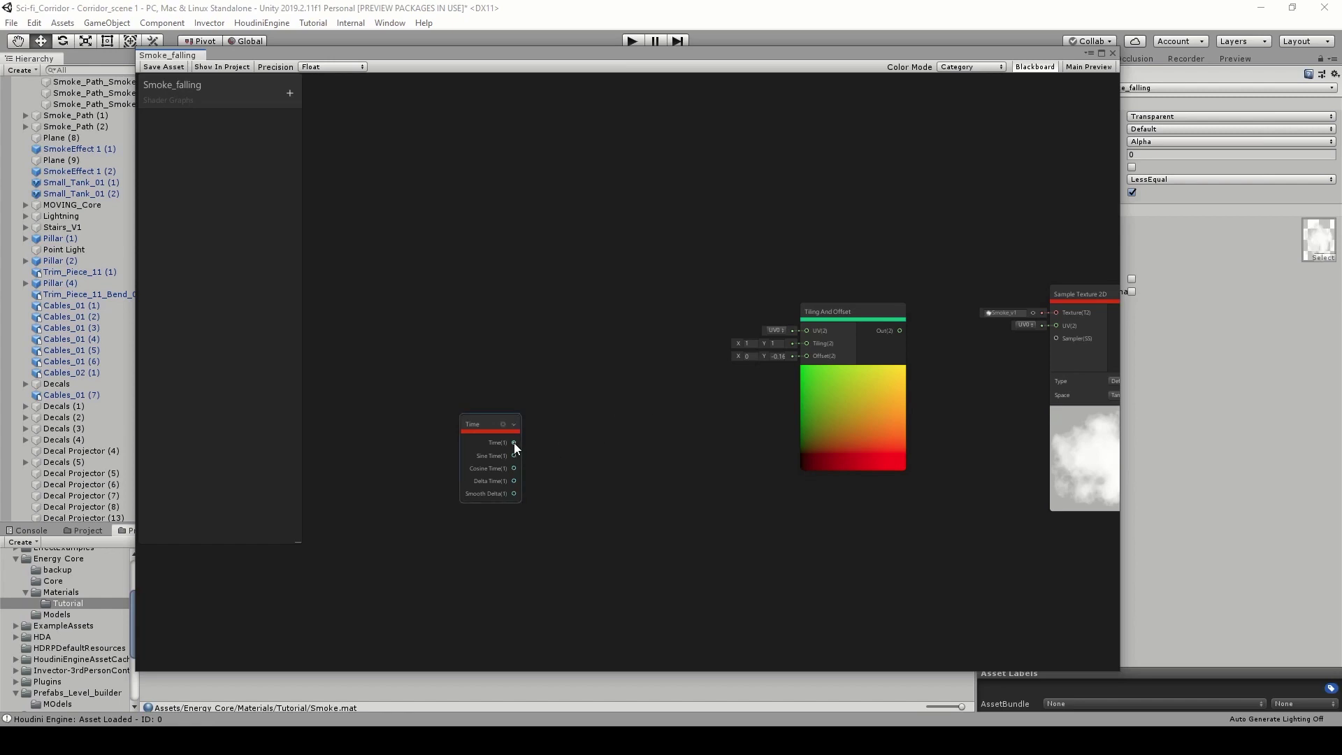
pyautogui.moveTo(514, 442); pyautogui.dragTo(811, 355)
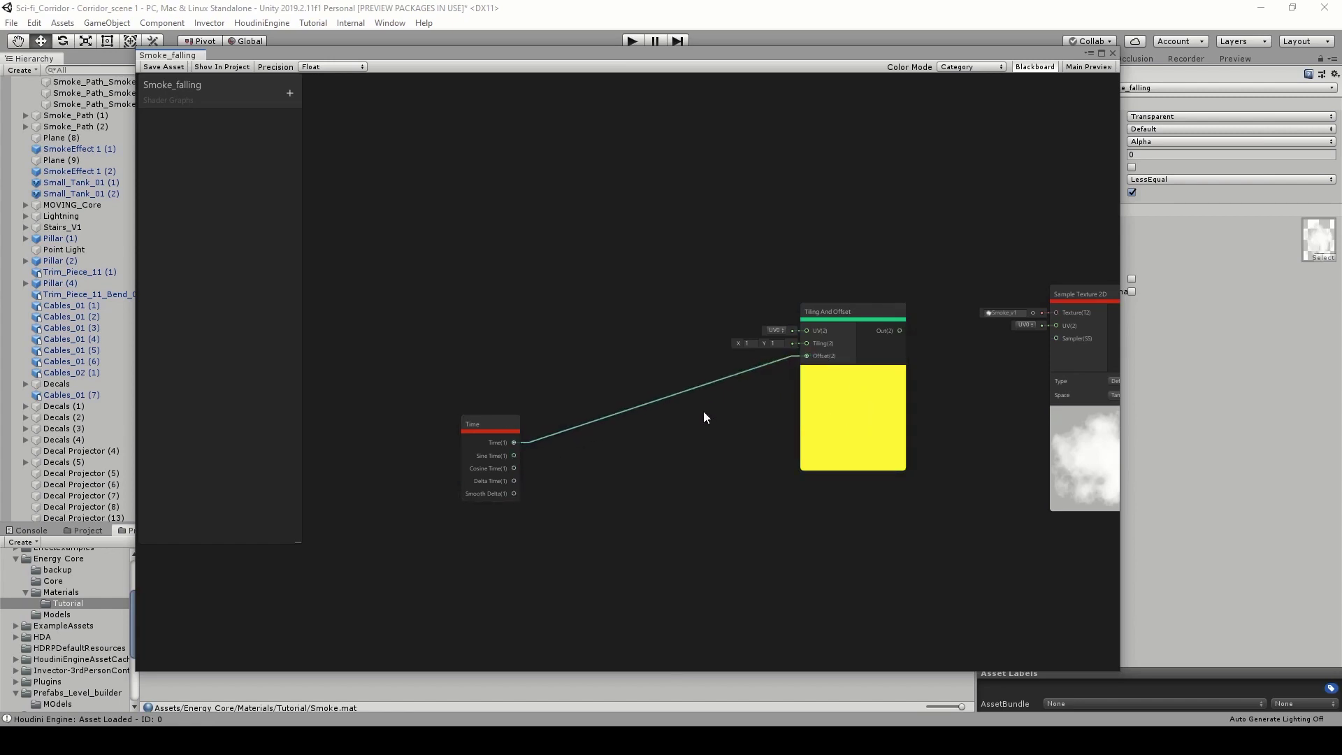
# Add a Combine node between Time and Tiling And Offset, feeding Time into G and RG into Offset.
pyautogui.press('space')
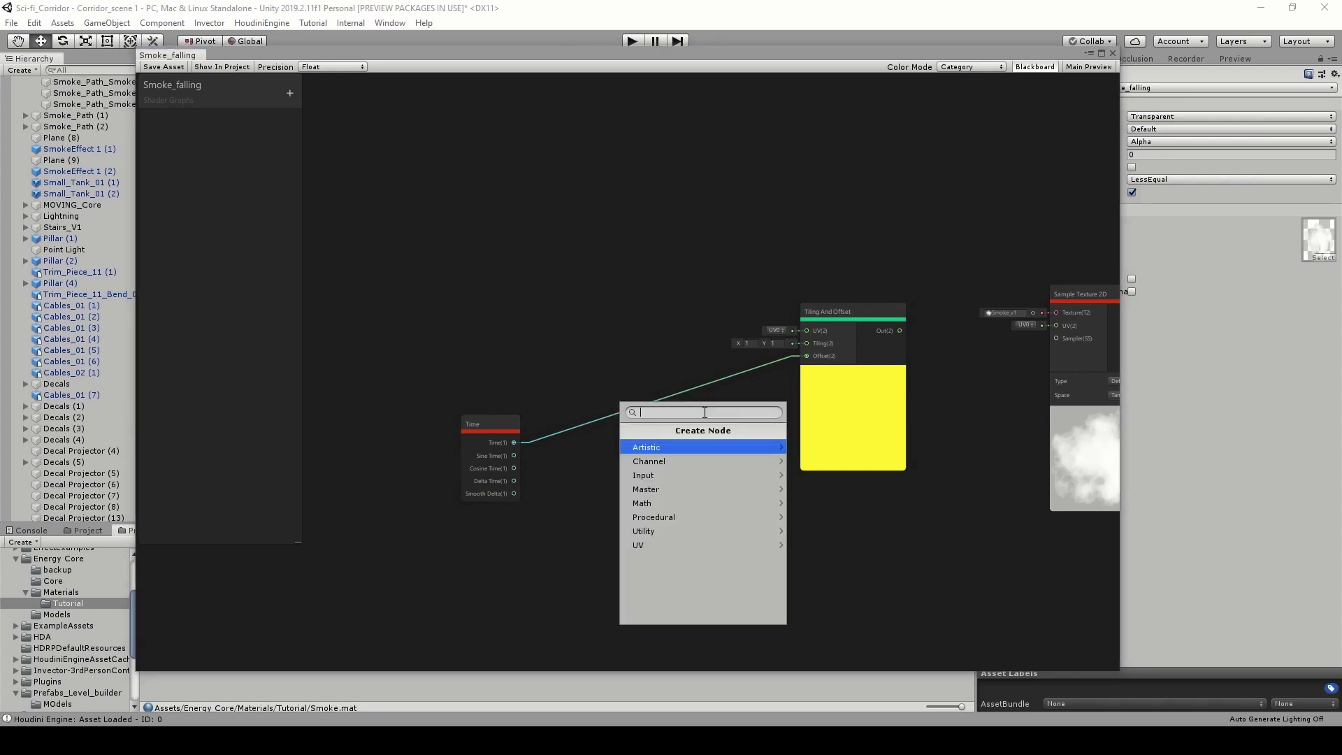
pyautogui.write('combine')
pyautogui.press('Return')
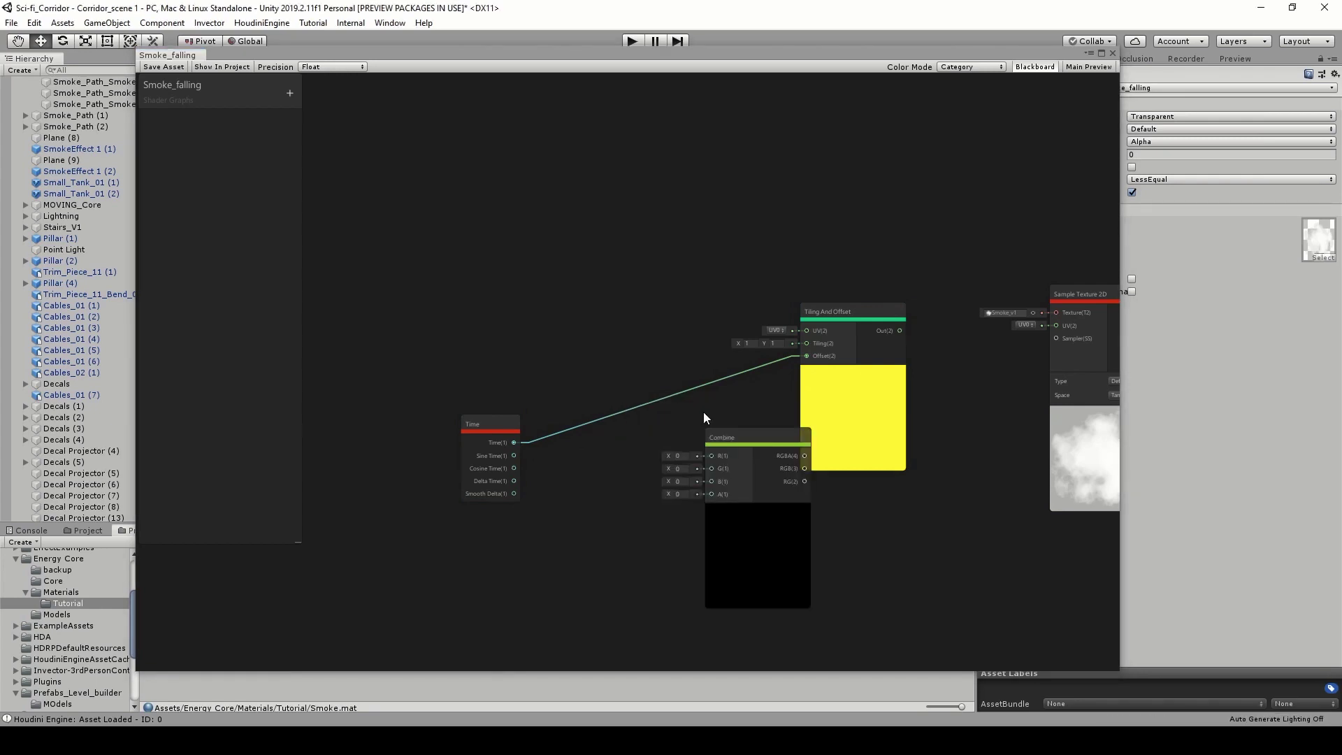
pyautogui.moveTo(580, 451); pyautogui.dragTo(613, 310)
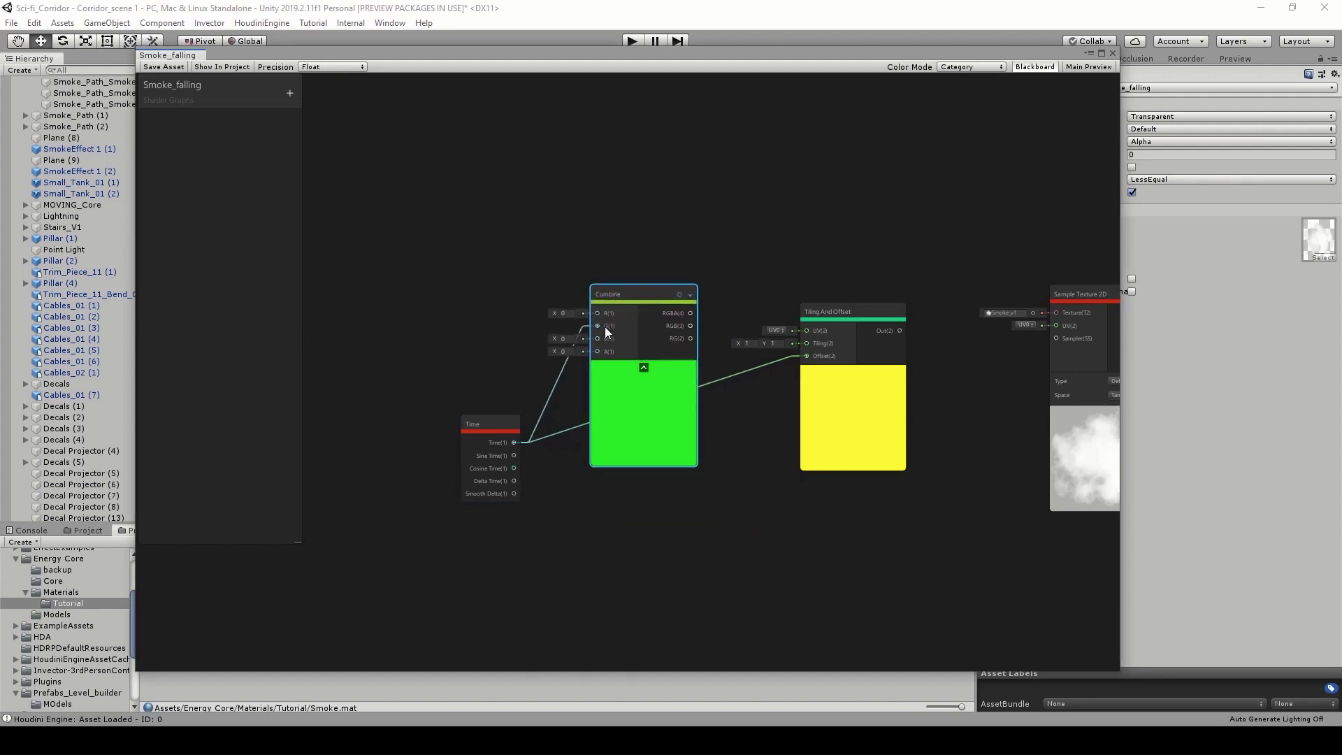
pyautogui.moveTo(689, 338); pyautogui.dragTo(806, 355)
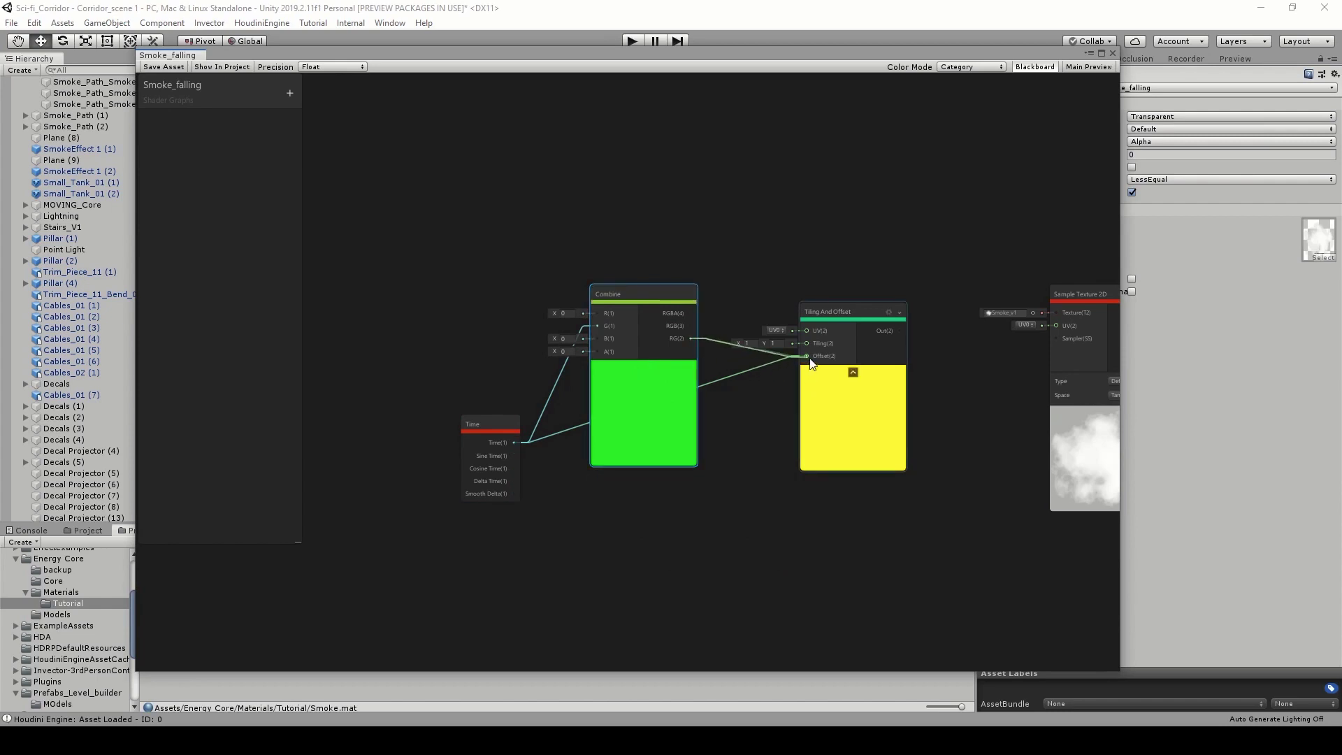
pyautogui.rightClick(761, 417)
pyautogui.click(959, 379)
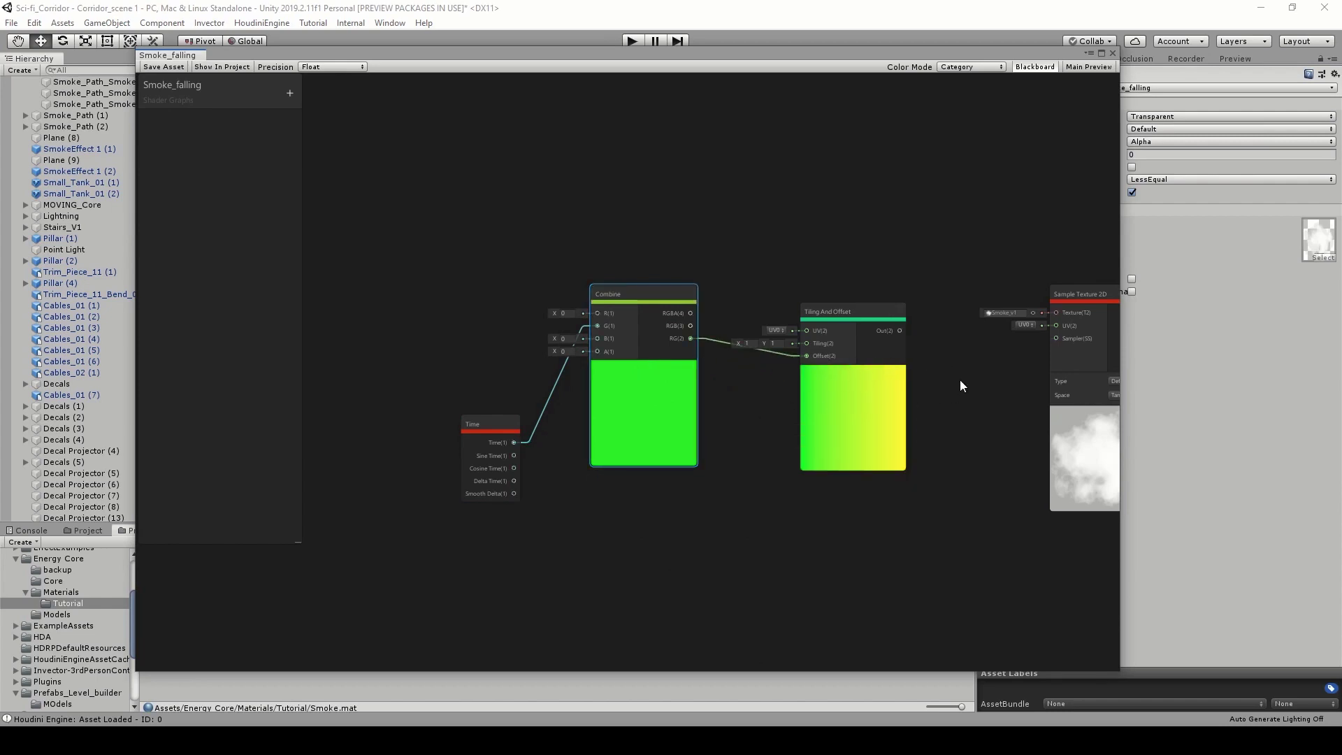
# Connect the Tiling And Offset output to the Sample Texture 2D node's UV input and save the shader.
pyautogui.moveTo(919, 332); pyautogui.dragTo(696, 363, button='middle')
pyautogui.moveTo(678, 360); pyautogui.dragTo(838, 358)
pyautogui.scroll(-2, 784, 425)
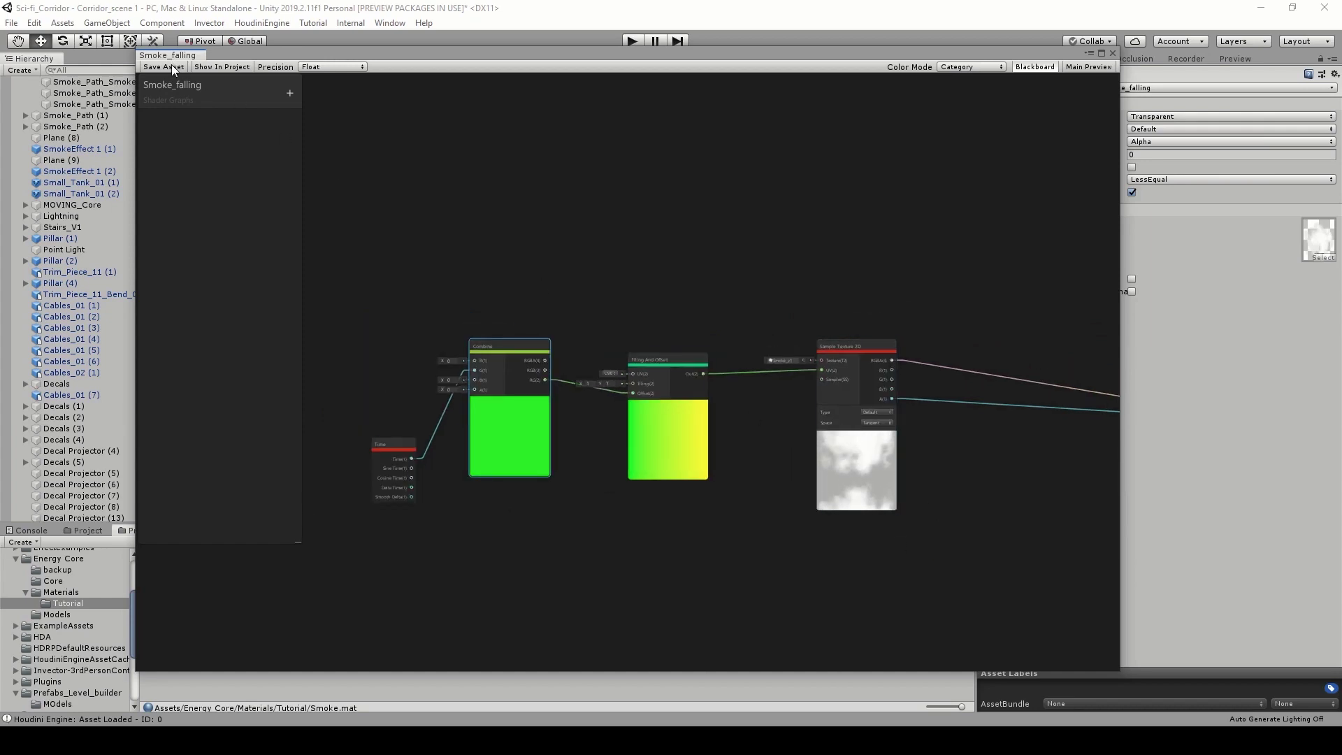
pyautogui.click(298, 67)
# Uncover the scene and inspect the scrolling smoke along the smoke path mesh.
pyautogui.moveTo(297, 55); pyautogui.dragTo(320, 497)
pyautogui.moveTo(625, 362); pyautogui.dragTo(665, 318, button='right')
pyautogui.keyDown('alt'); pyautogui.moveTo(665, 318); pyautogui.dragTo(583, 267); pyautogui.keyUp('alt')
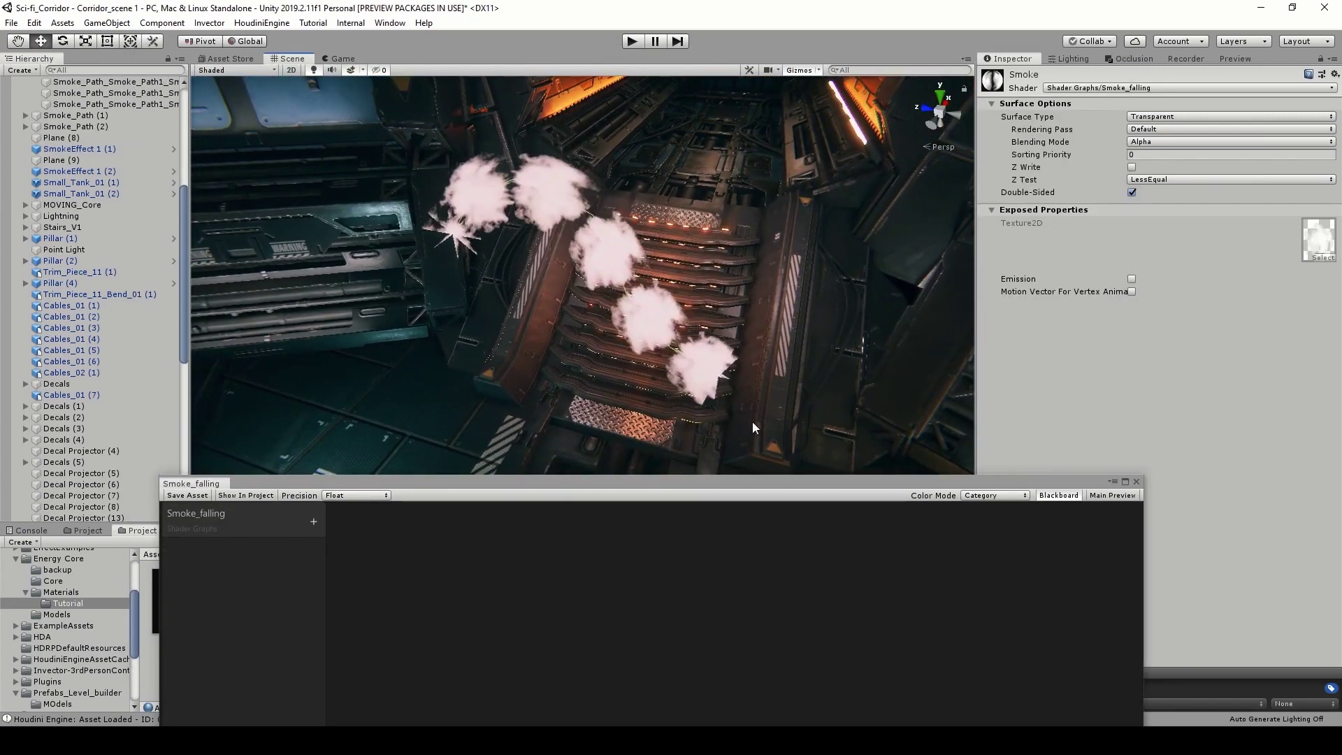
# Bring back the Smoke_falling graph, move the Time node farther from Combine, and add a Multiply node between them.
pyautogui.moveTo(732, 483); pyautogui.dragTo(693, 112)
pyautogui.moveTo(530, 321); pyautogui.dragTo(787, 313, button='middle')
pyautogui.moveTo(624, 492); pyautogui.dragTo(424, 427)
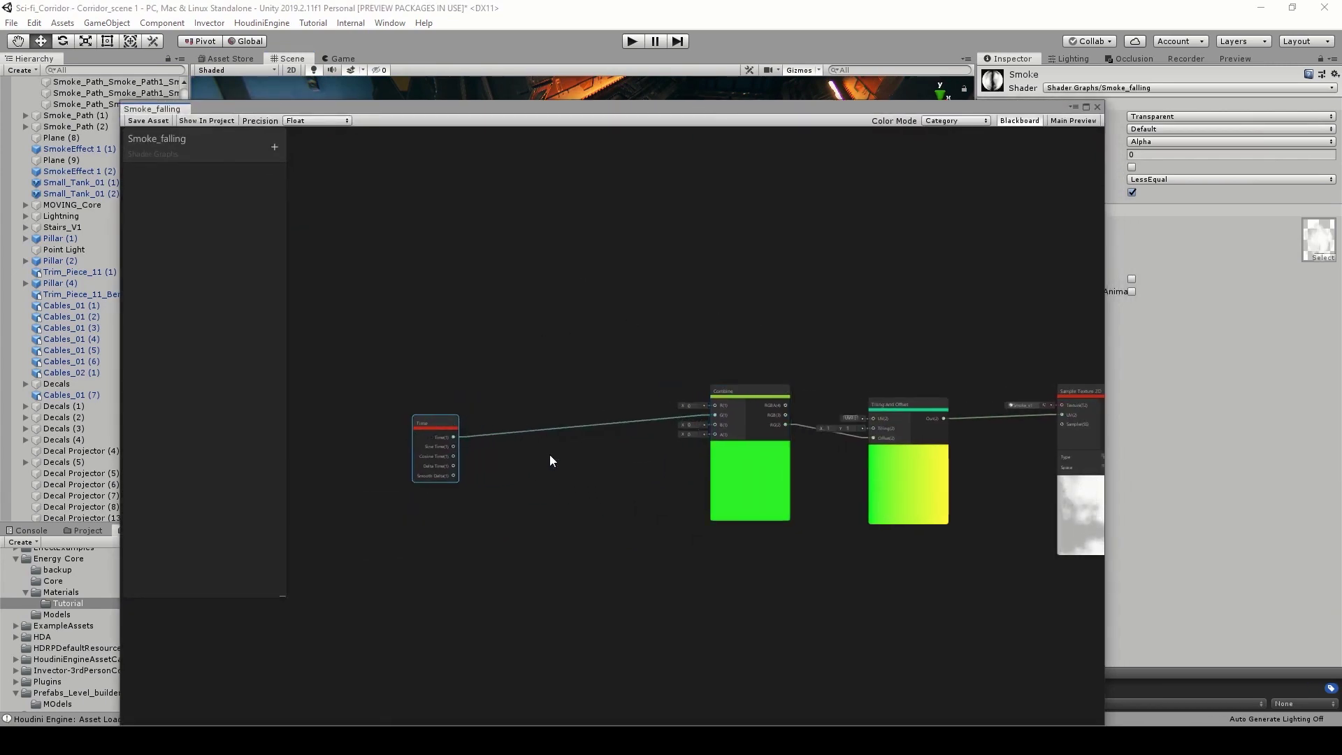
pyautogui.scroll(1, 550, 455)
pyautogui.press('space')
pyautogui.write('mu')
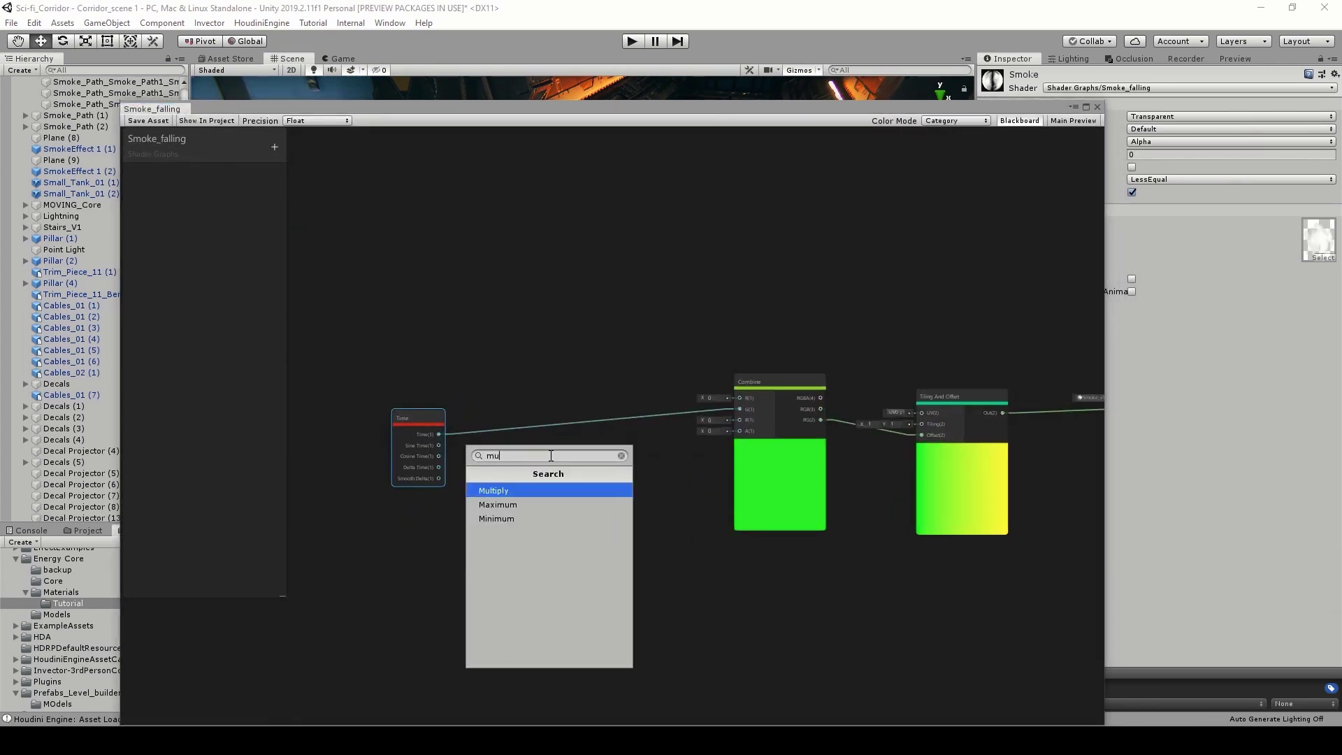
pyautogui.click(522, 490)
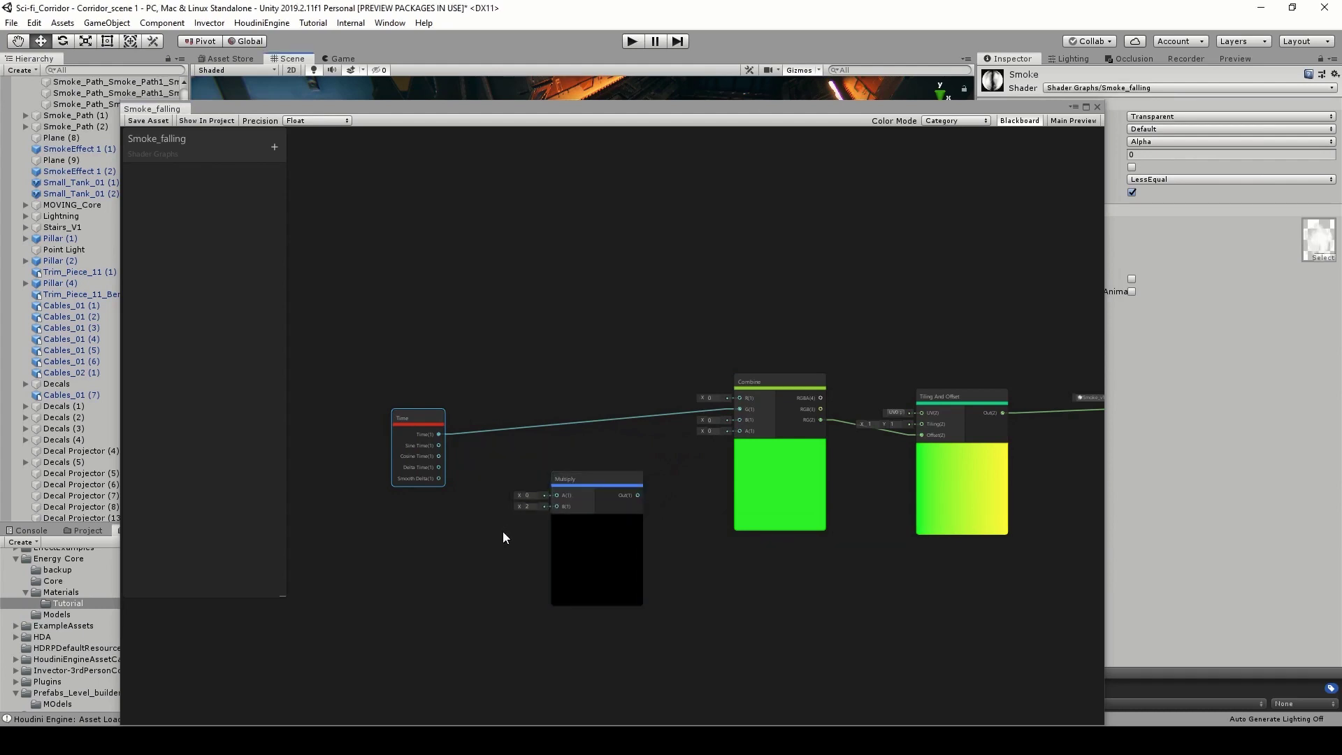
# Add an exposed Vector1 property named Speed to the shader with a default of 1.
pyautogui.click(273, 148)
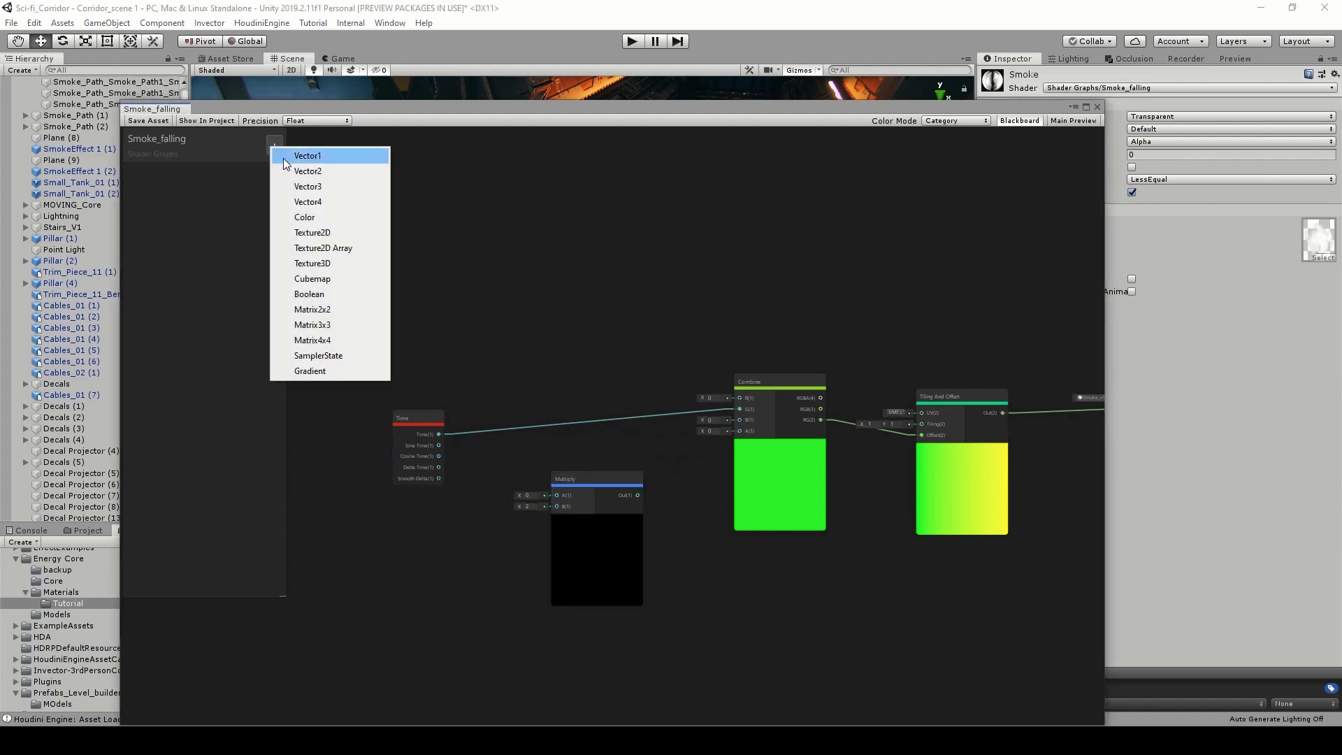
pyautogui.click(283, 160)
pyautogui.write('Speed')
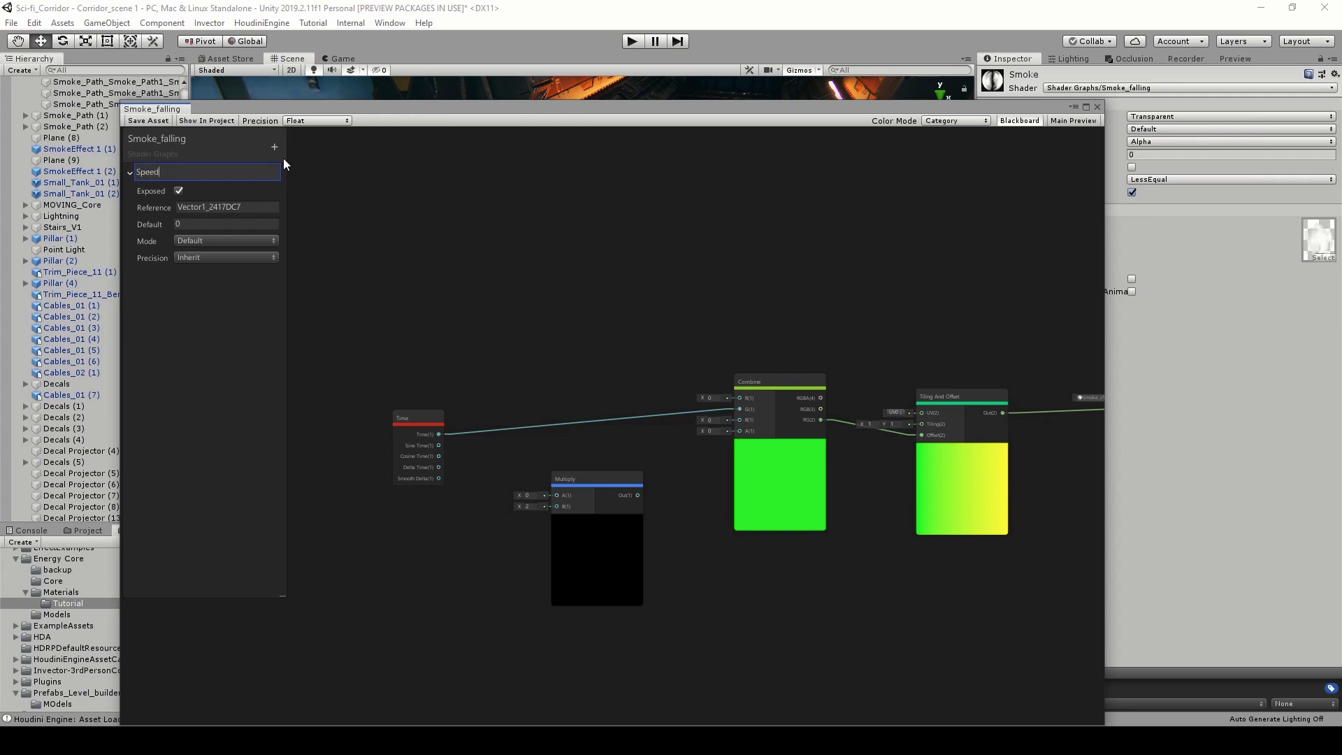
pyautogui.press('Return')
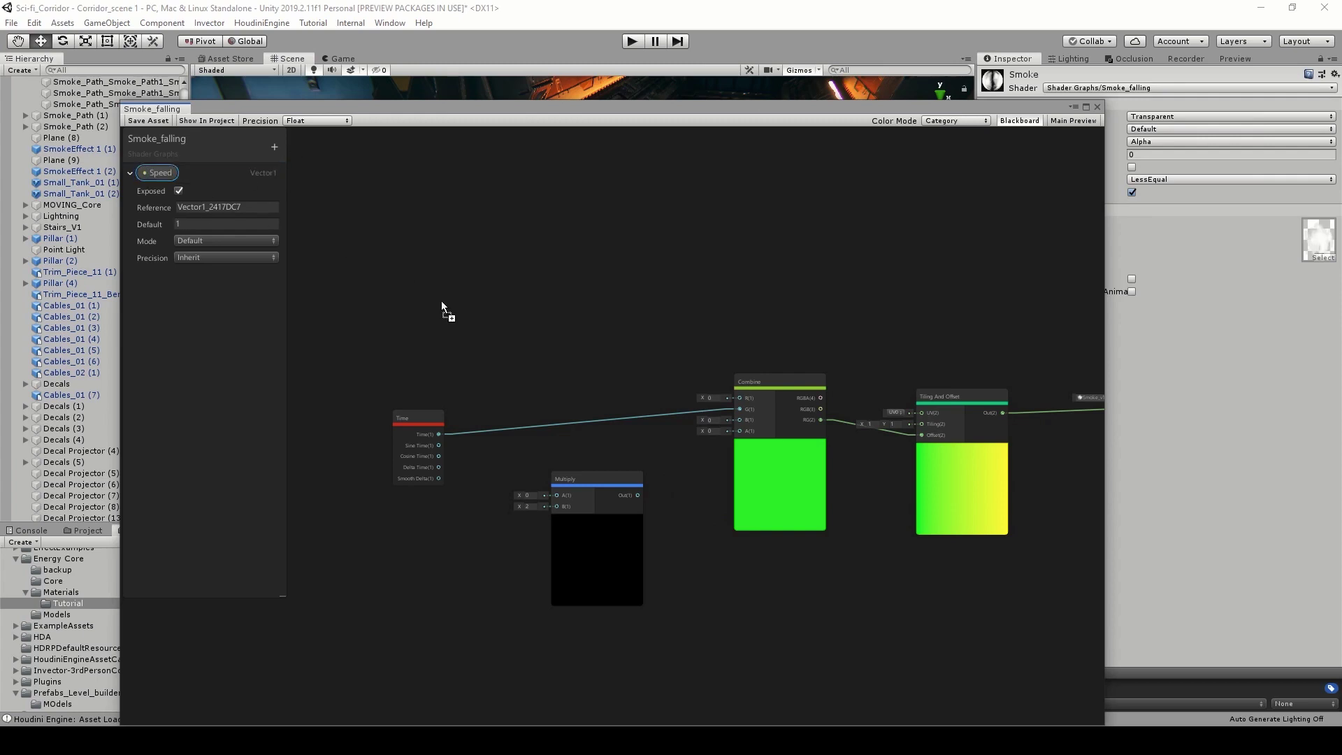
# Place the Speed property above the Time node, and connect Time to Multiply's A and Speed to its B.
pyautogui.moveTo(418, 370); pyautogui.dragTo(419, 372)
pyautogui.scroll(3, 440, 398)
pyautogui.moveTo(432, 448); pyautogui.dragTo(455, 360)
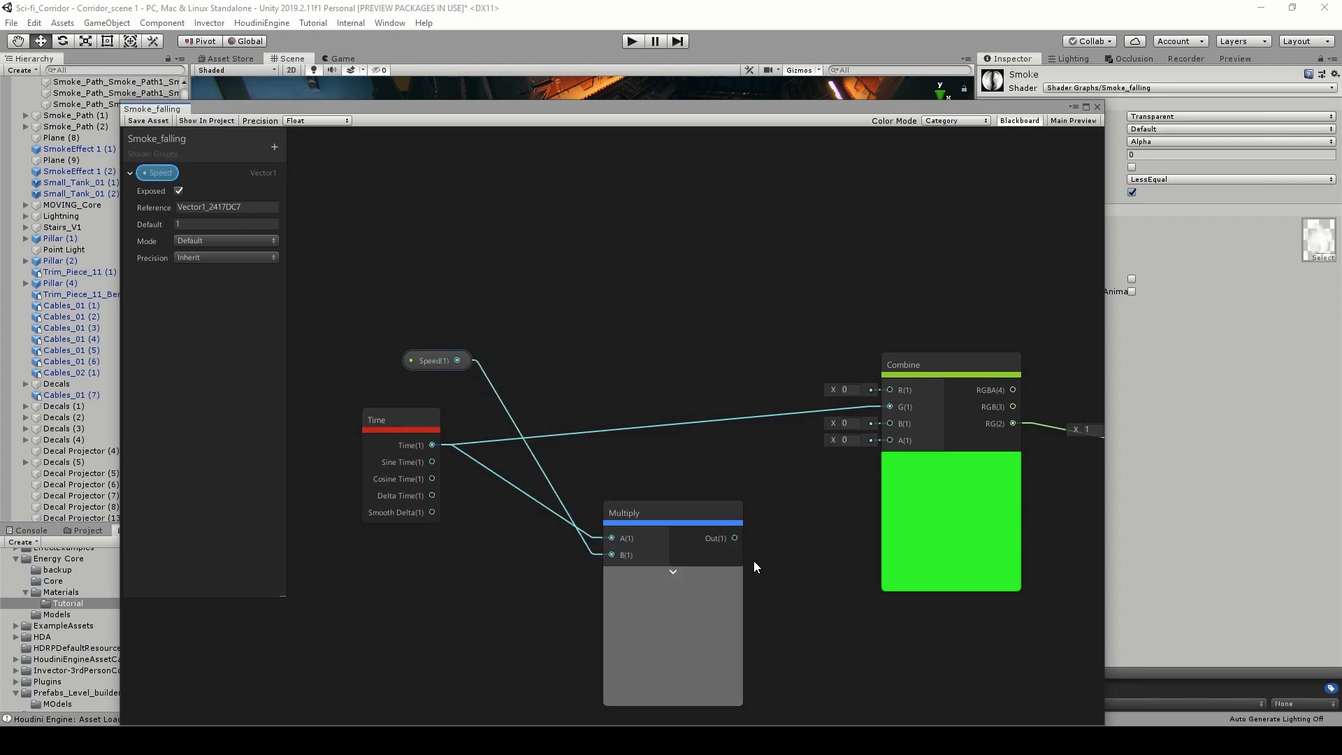
# Feed the Multiply output into Combine's G input, save the shader, and set the Smoke material's Speed to -1.58.
pyautogui.moveTo(731, 539); pyautogui.dragTo(884, 406)
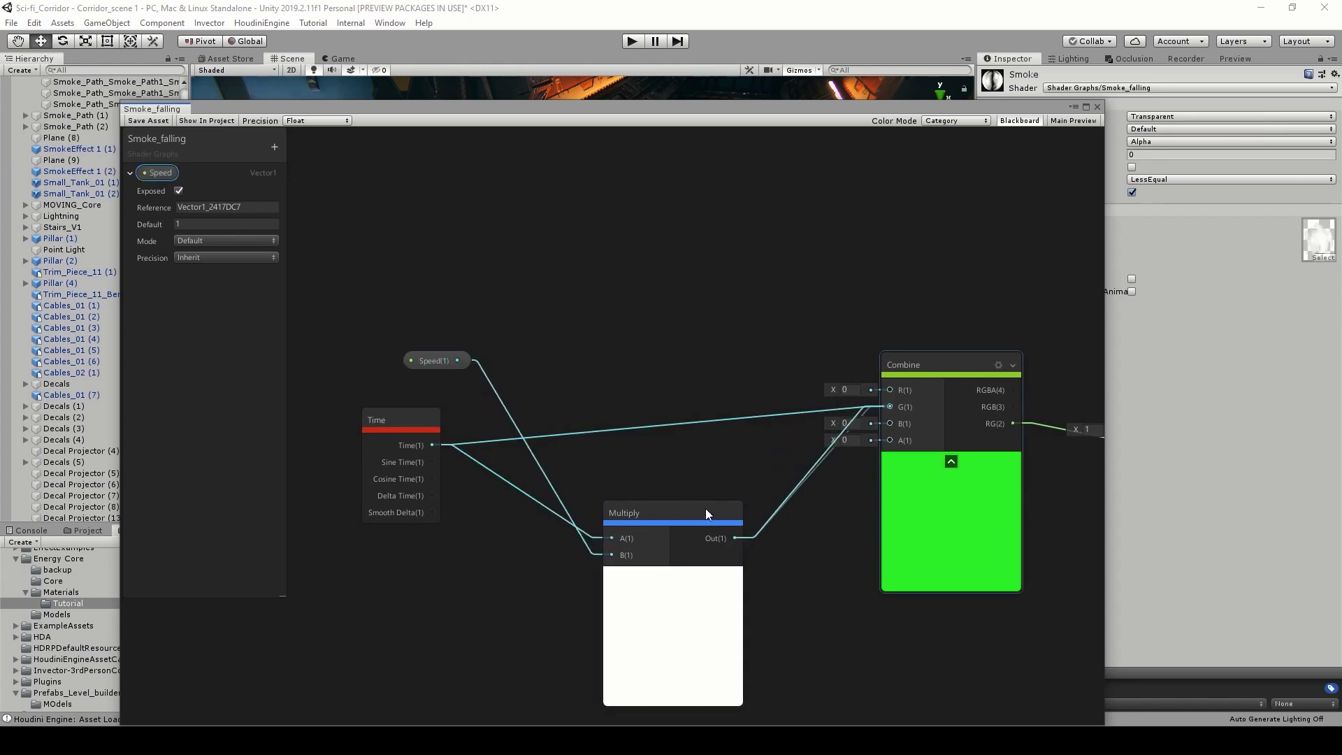
pyautogui.moveTo(687, 503); pyautogui.dragTo(680, 463)
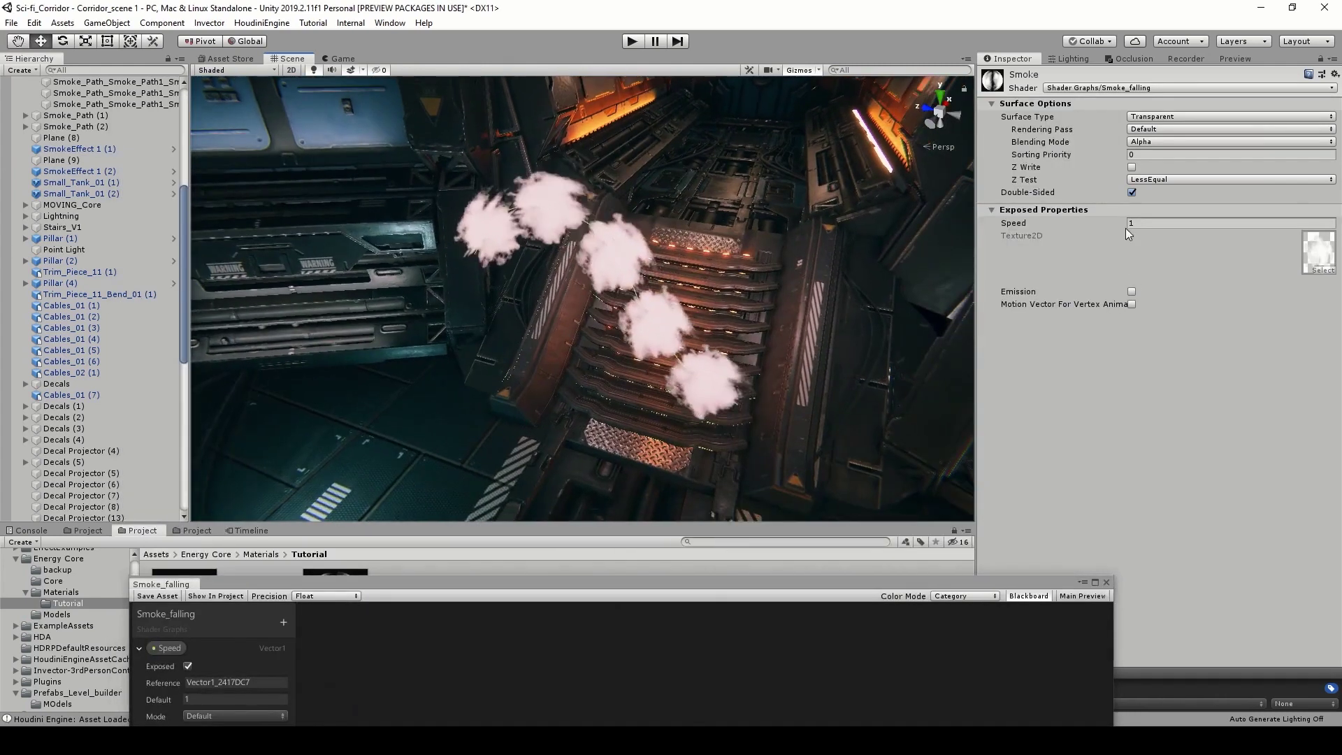
pyautogui.moveTo(1118, 220); pyautogui.dragTo(1062, 221)
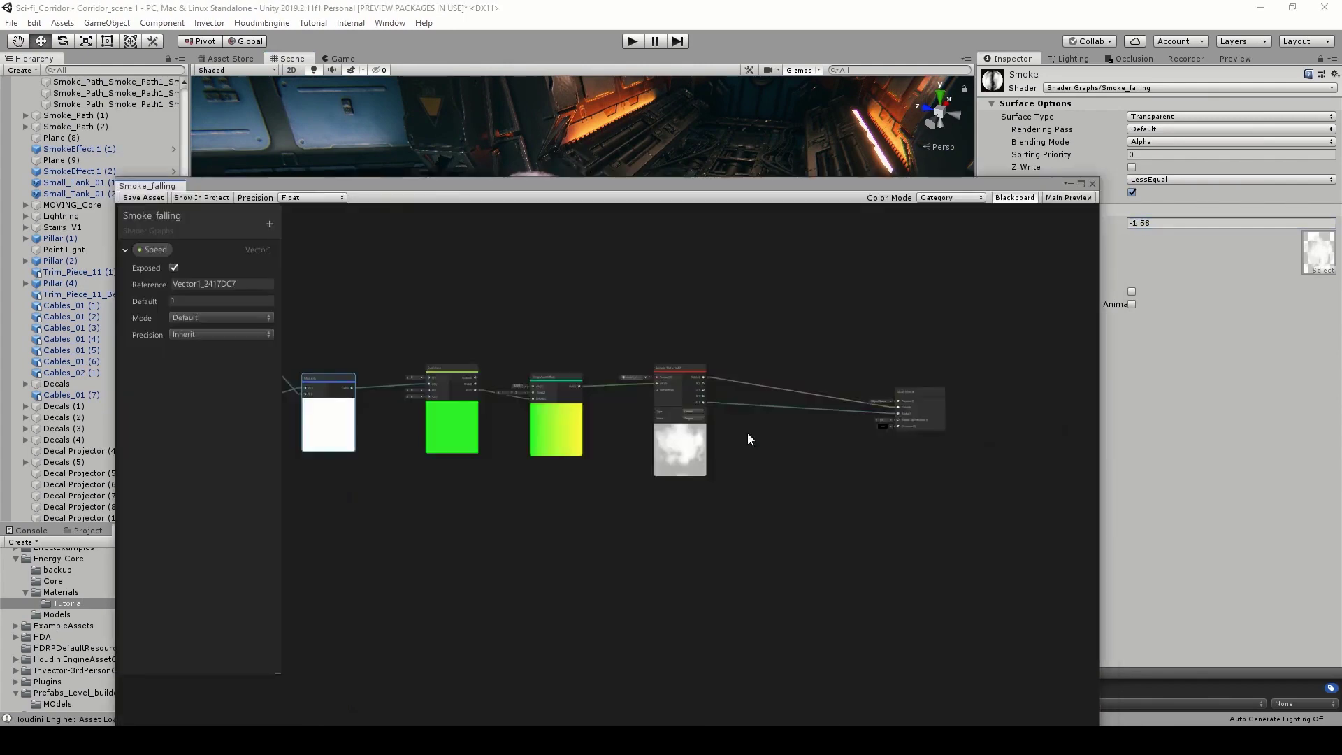
# Add a Vertex Color node to the Smoke_falling graph and place it directly below the Sample Texture 2D node.
pyautogui.scroll(3, 748, 433)
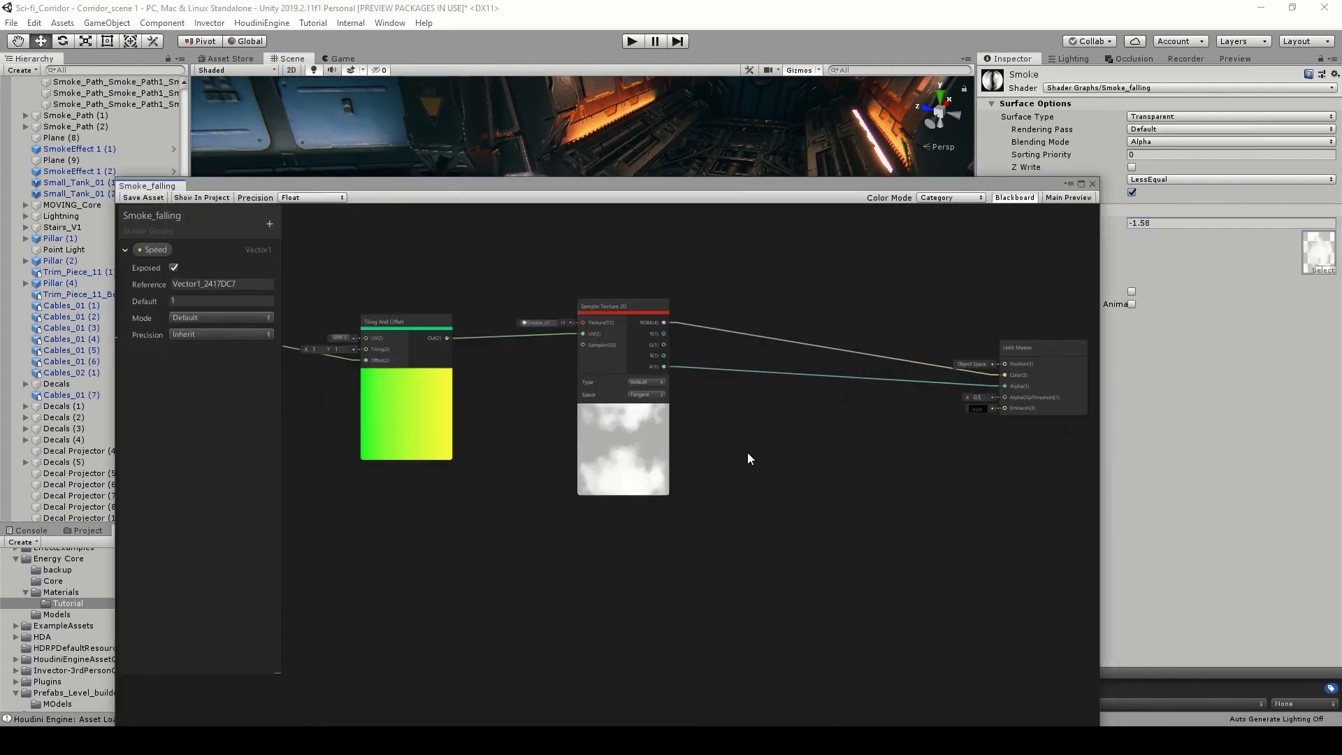
pyautogui.scroll(-1, 673, 537)
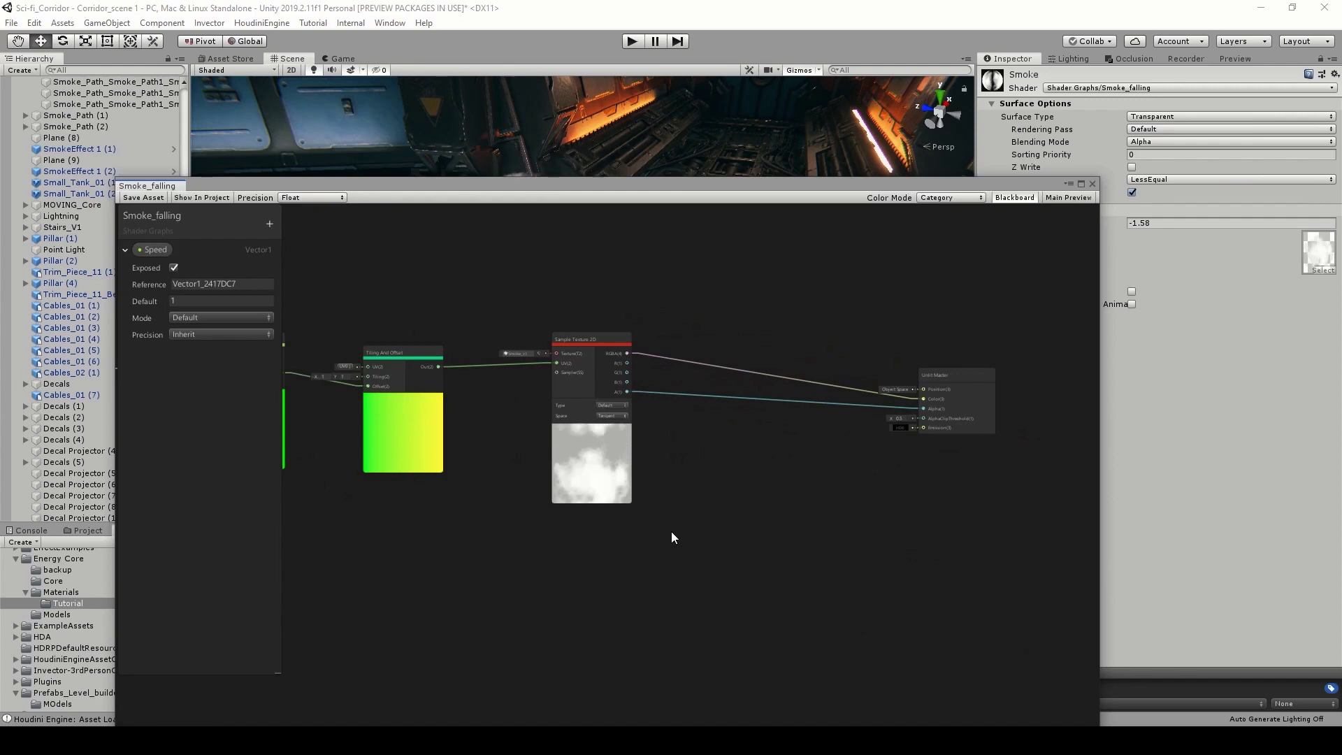
pyautogui.press('space')
pyautogui.write('vert')
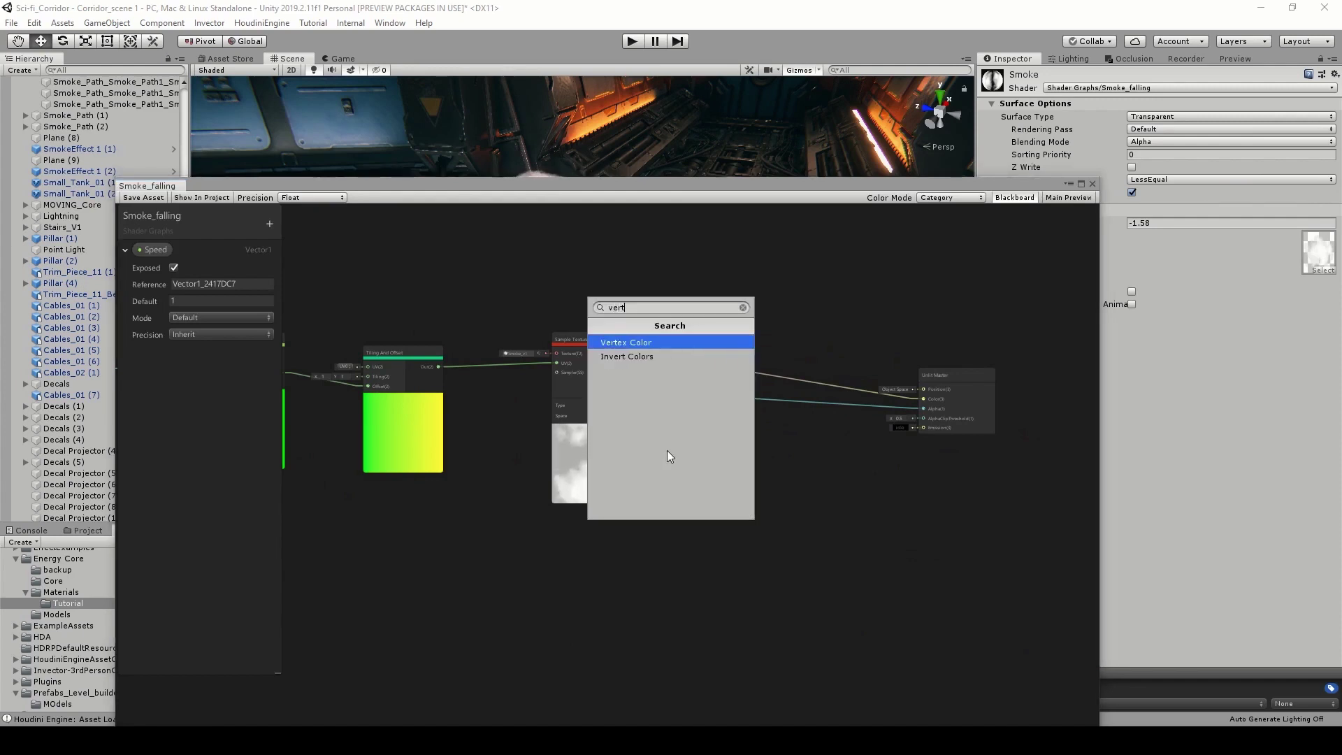
pyautogui.click(630, 341)
pyautogui.moveTo(719, 620); pyautogui.dragTo(599, 592)
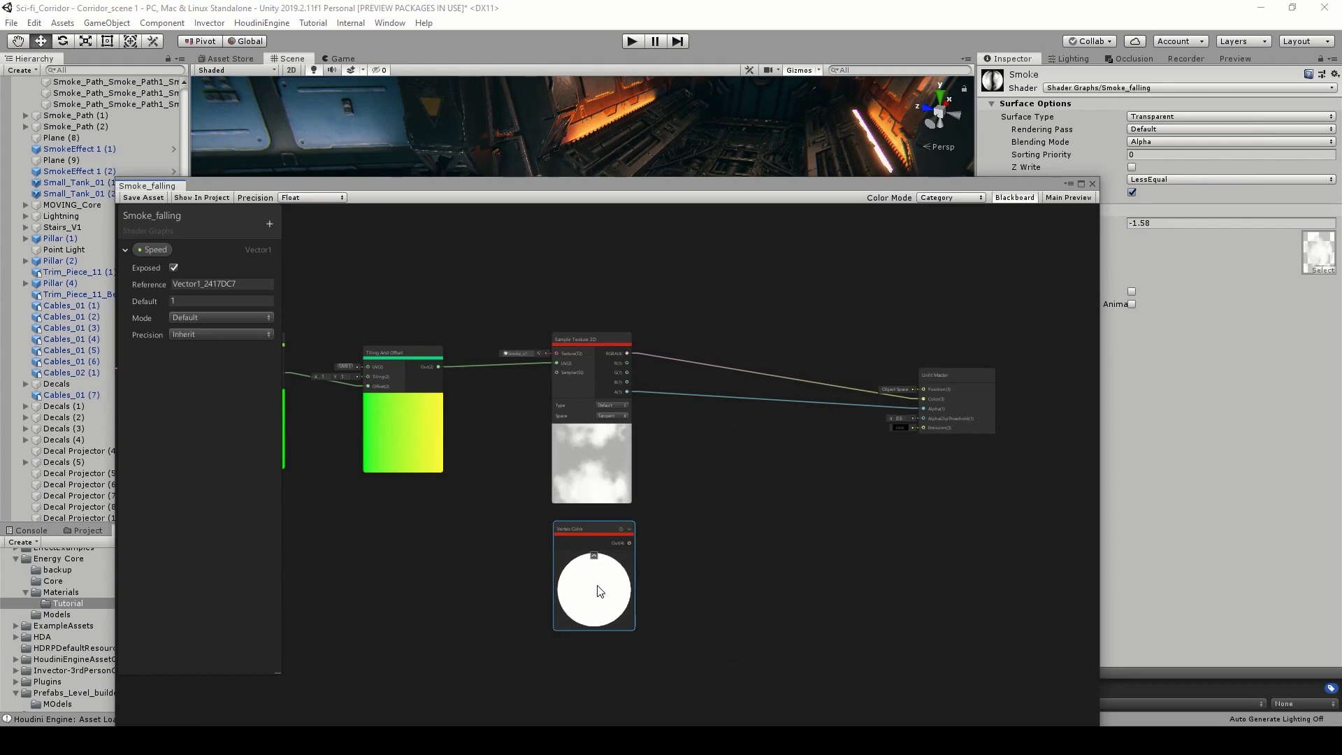
pyautogui.click(695, 509)
# Multiply the smoke texture's A output by Vertex Color, connect the result to the Unlit Master's Alpha, and save the shader.
pyautogui.scroll(1, 673, 544)
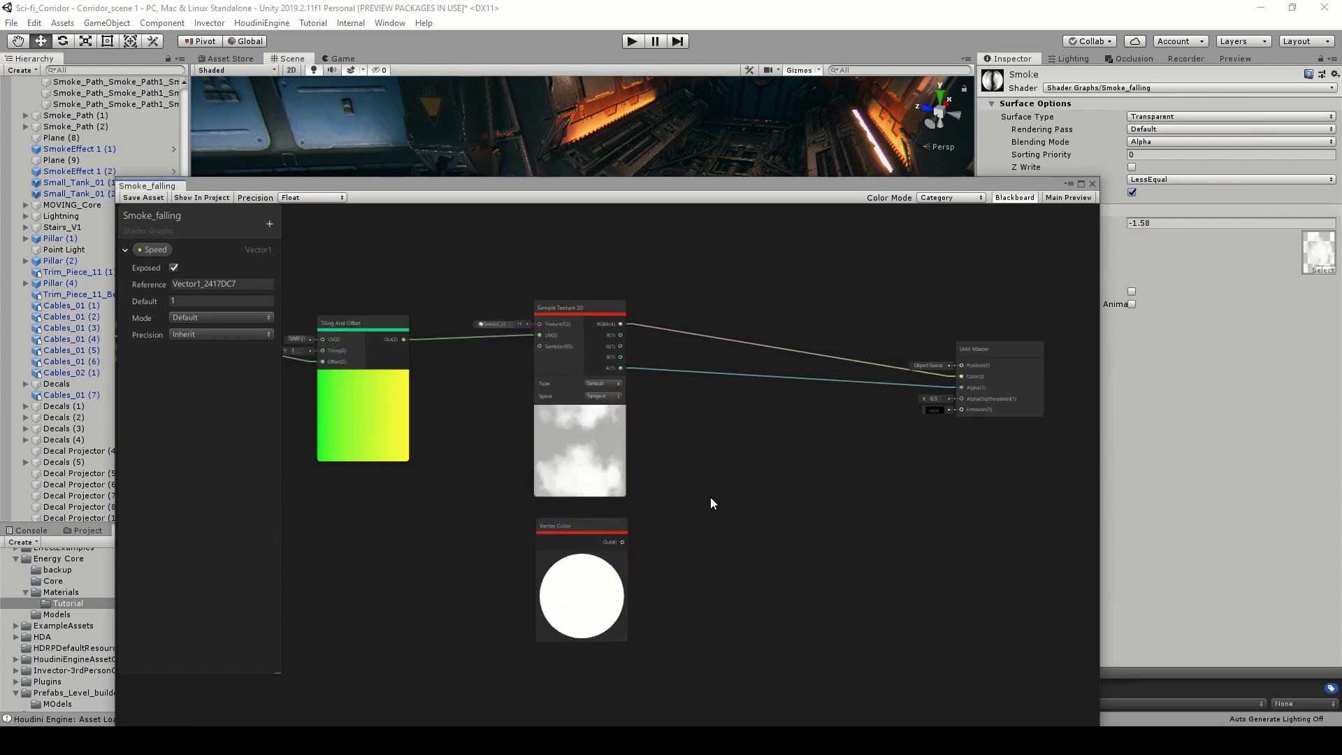
pyautogui.press('space')
pyautogui.write('m')
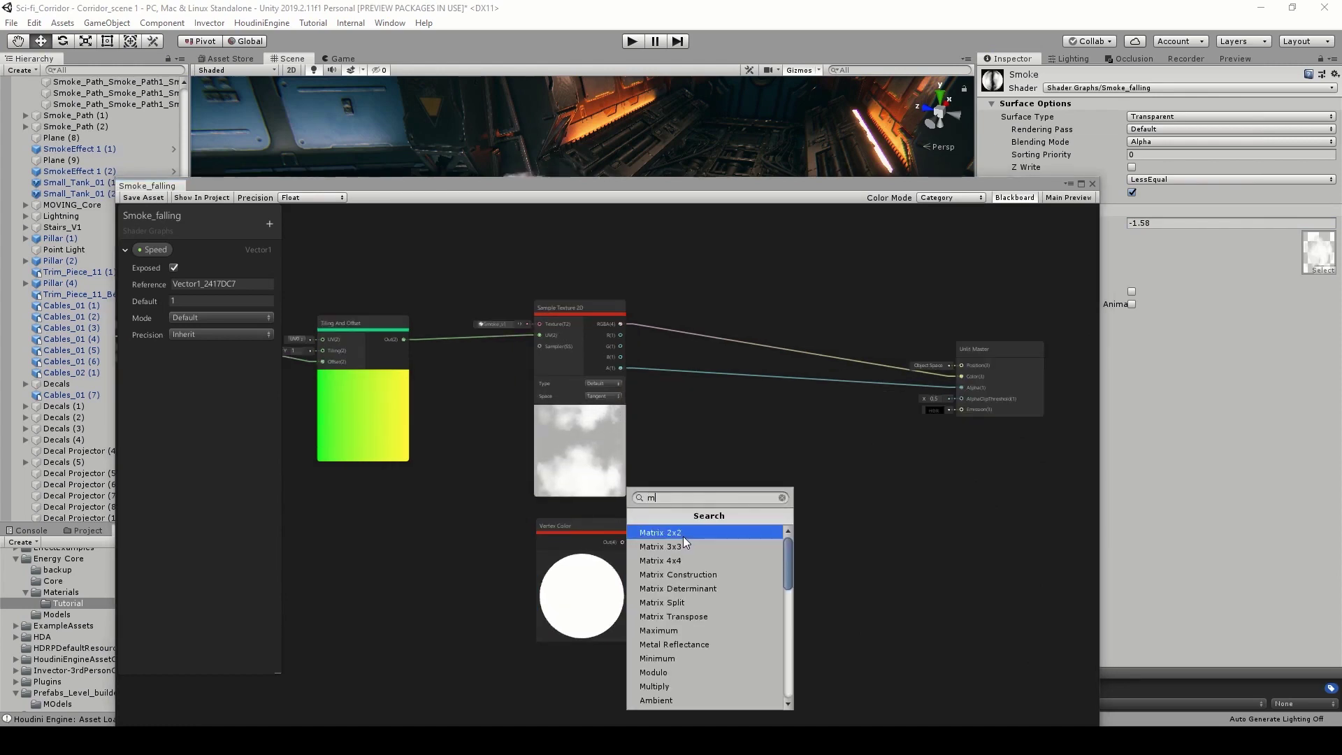
pyautogui.write('ul')
pyautogui.click(682, 535)
pyautogui.scroll(2, 602, 548)
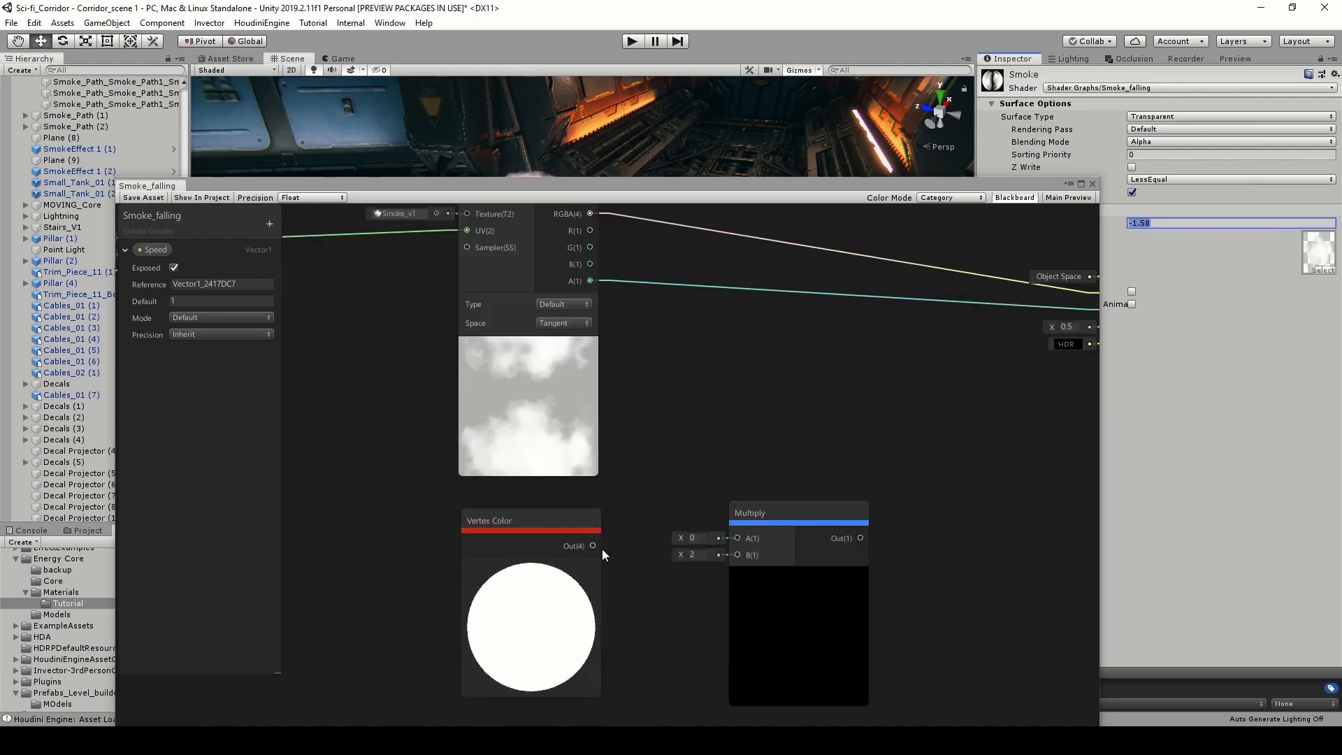
pyautogui.moveTo(593, 546); pyautogui.dragTo(738, 552)
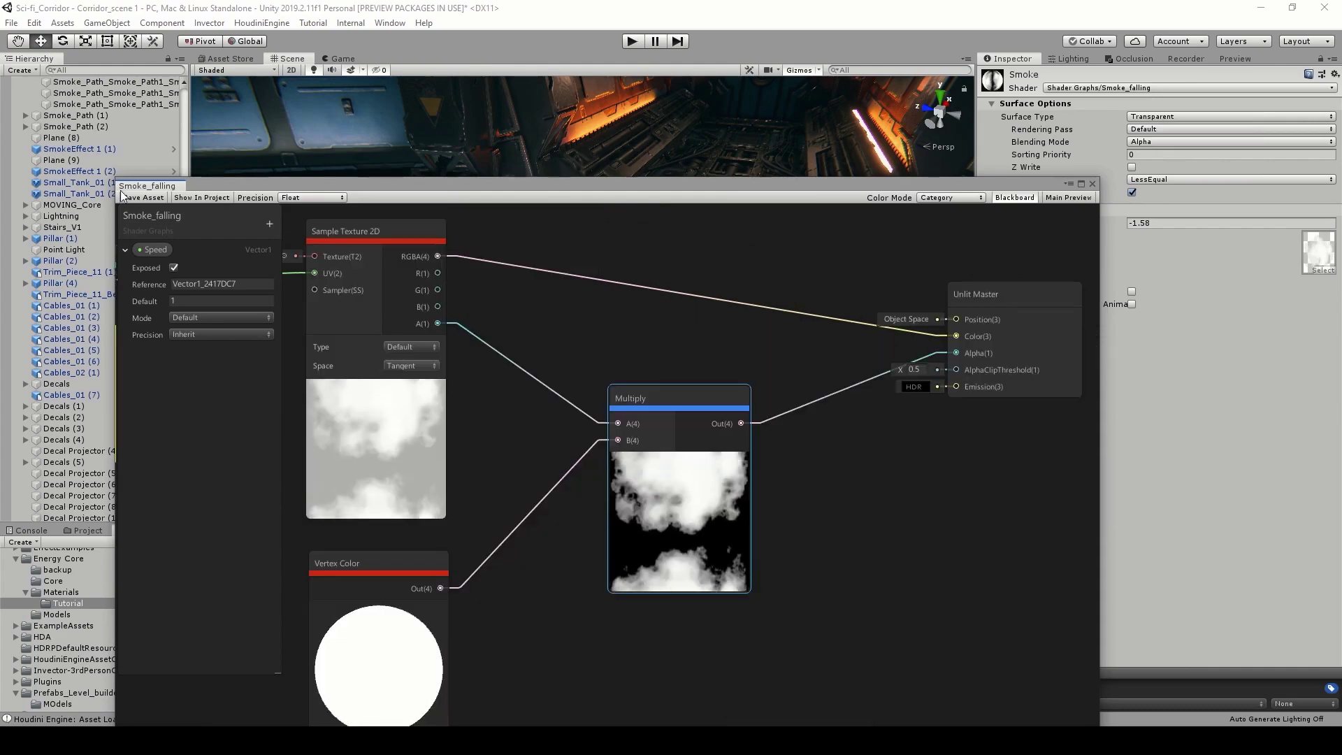
pyautogui.click(133, 199)
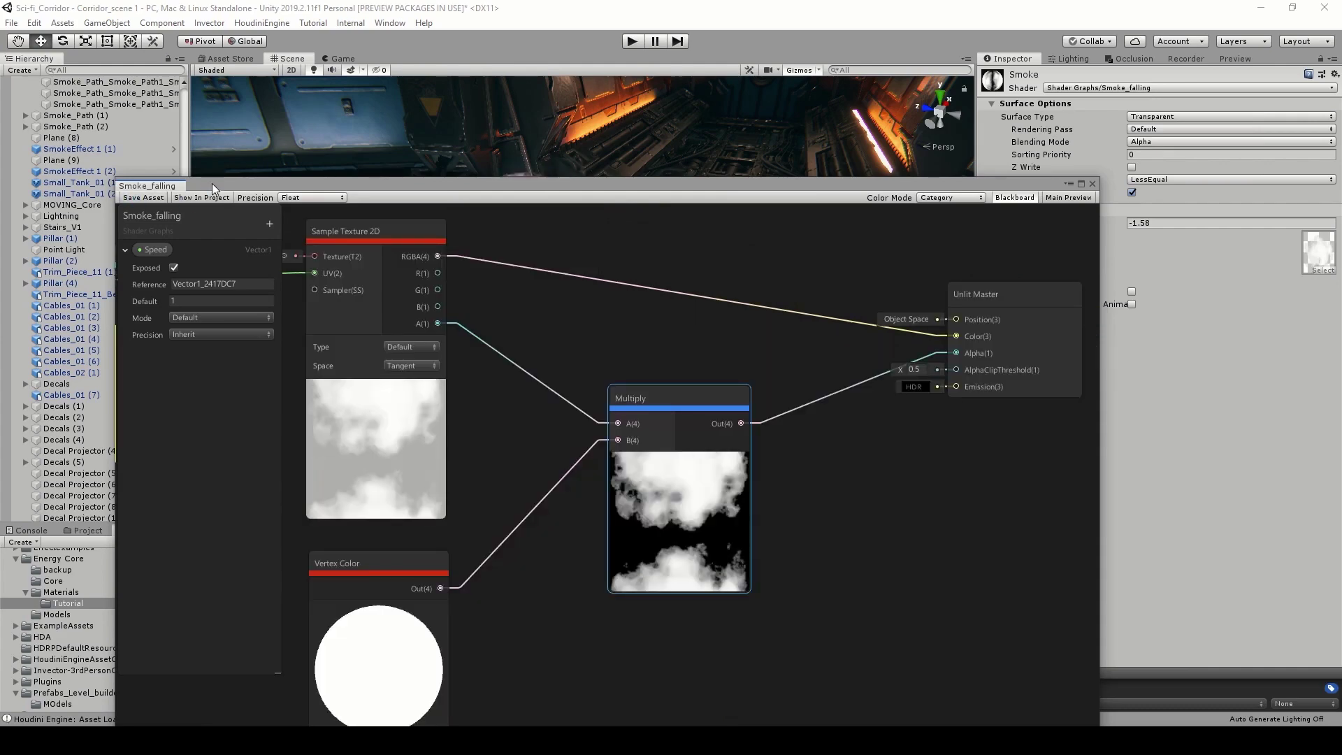
# Inspect the smoke in the scene up close and from farther away, checking how it fades at the path ends.
pyautogui.moveTo(212, 183); pyautogui.dragTo(231, 468)
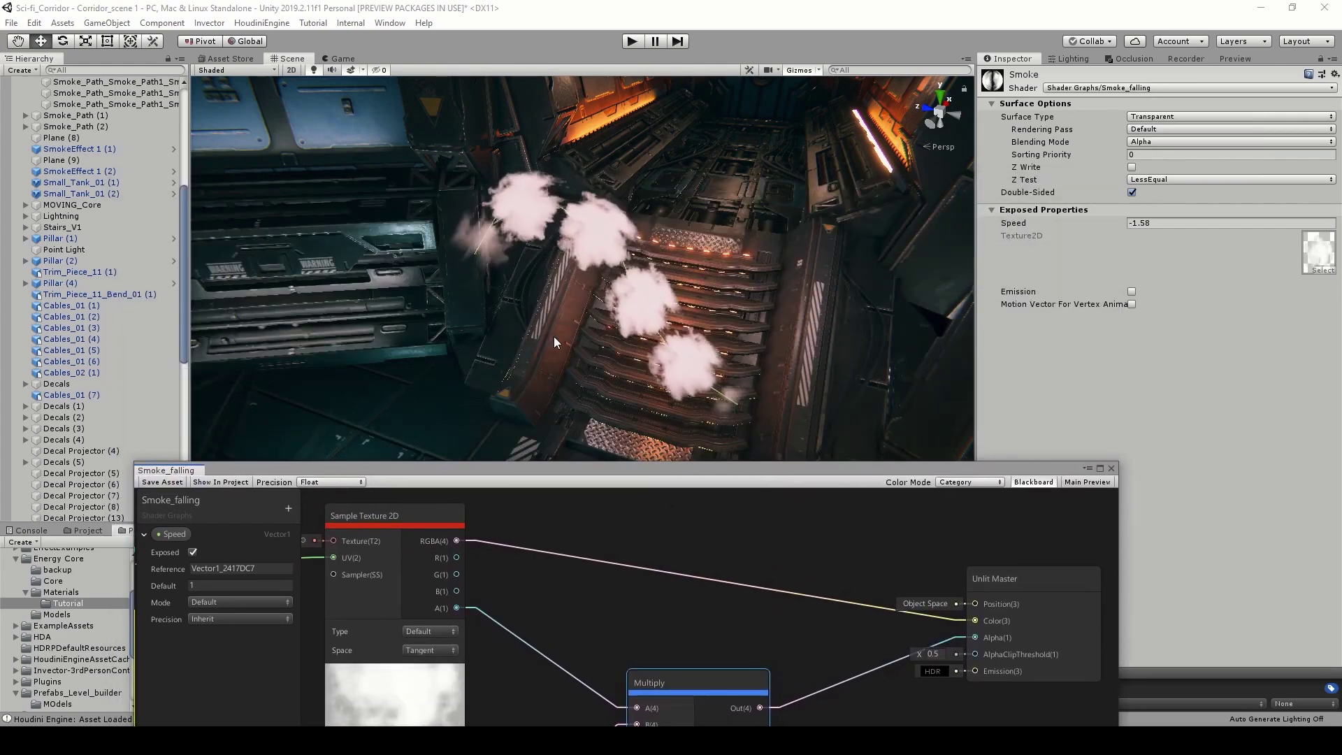
pyautogui.moveTo(554, 337); pyautogui.dragTo(553, 283, button='right')
pyautogui.scroll(5, 569, 350)
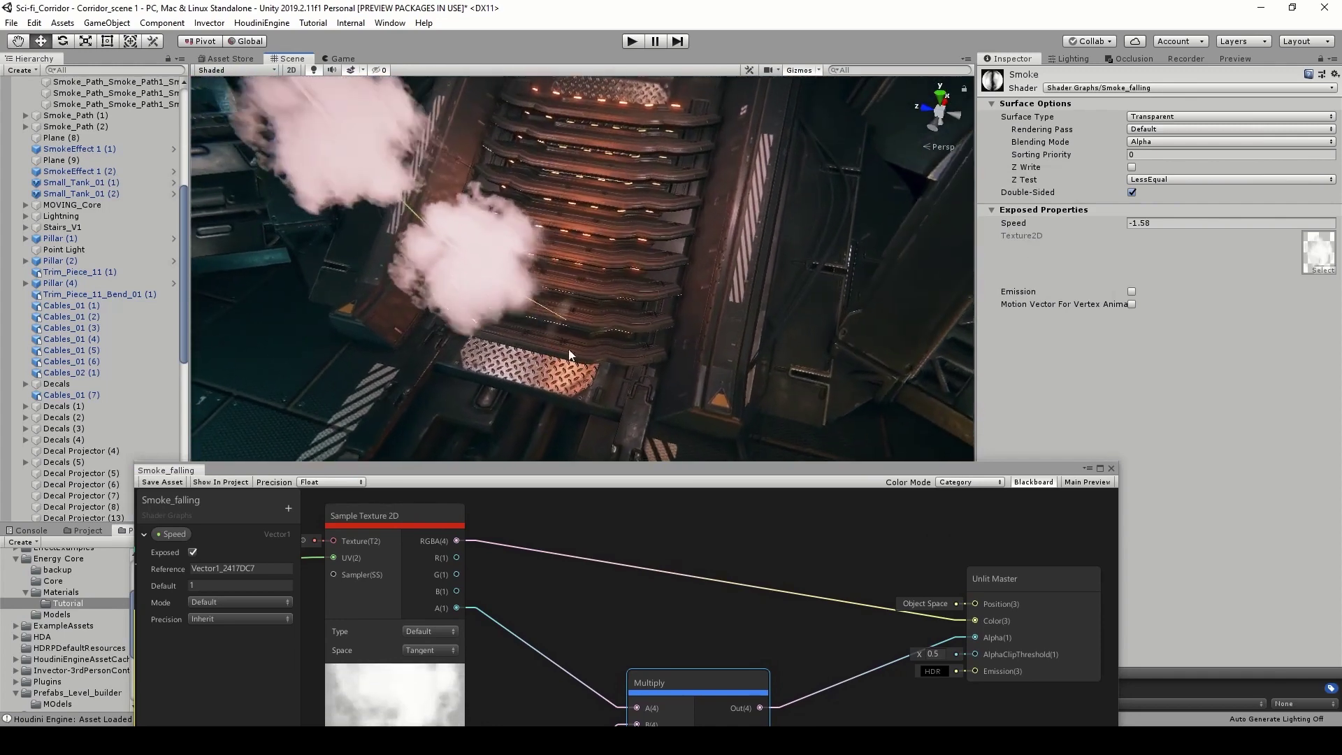
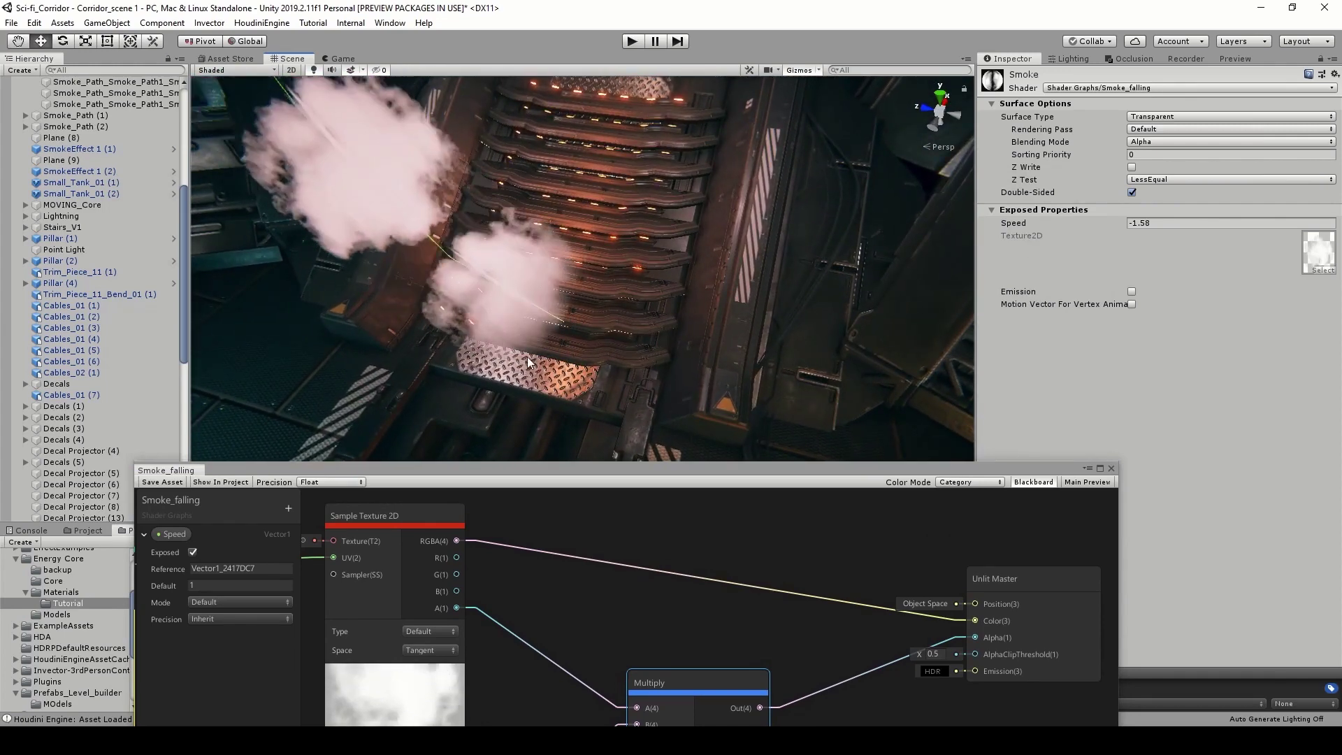
pyautogui.moveTo(563, 298)
pyautogui.keyDown('alt'); pyautogui.mouseDown()
pyautogui.moveTo(569, 332)
pyautogui.moveTo(581, 294)
pyautogui.mouseUp(); pyautogui.keyUp('alt')
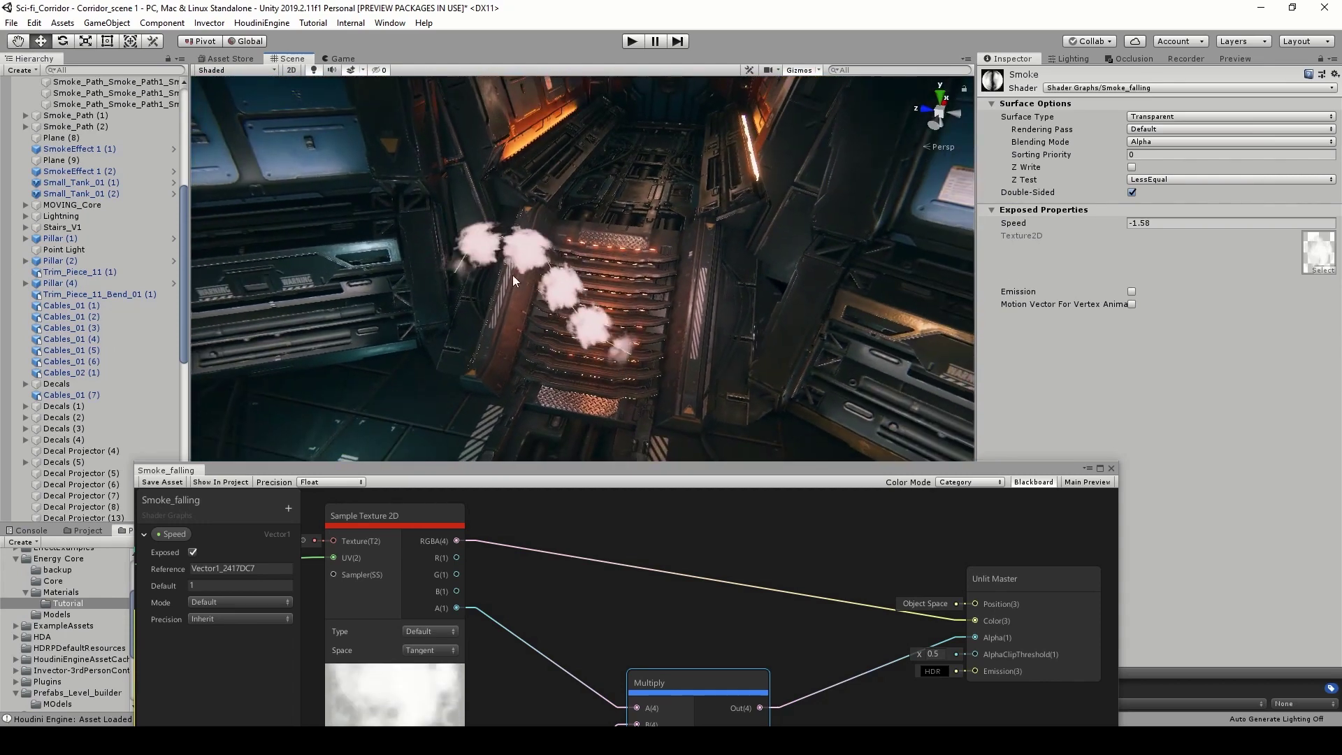
pyautogui.keyDown('alt'); pyautogui.moveTo(557, 404); pyautogui.dragTo(587, 458); pyautogui.keyUp('alt')
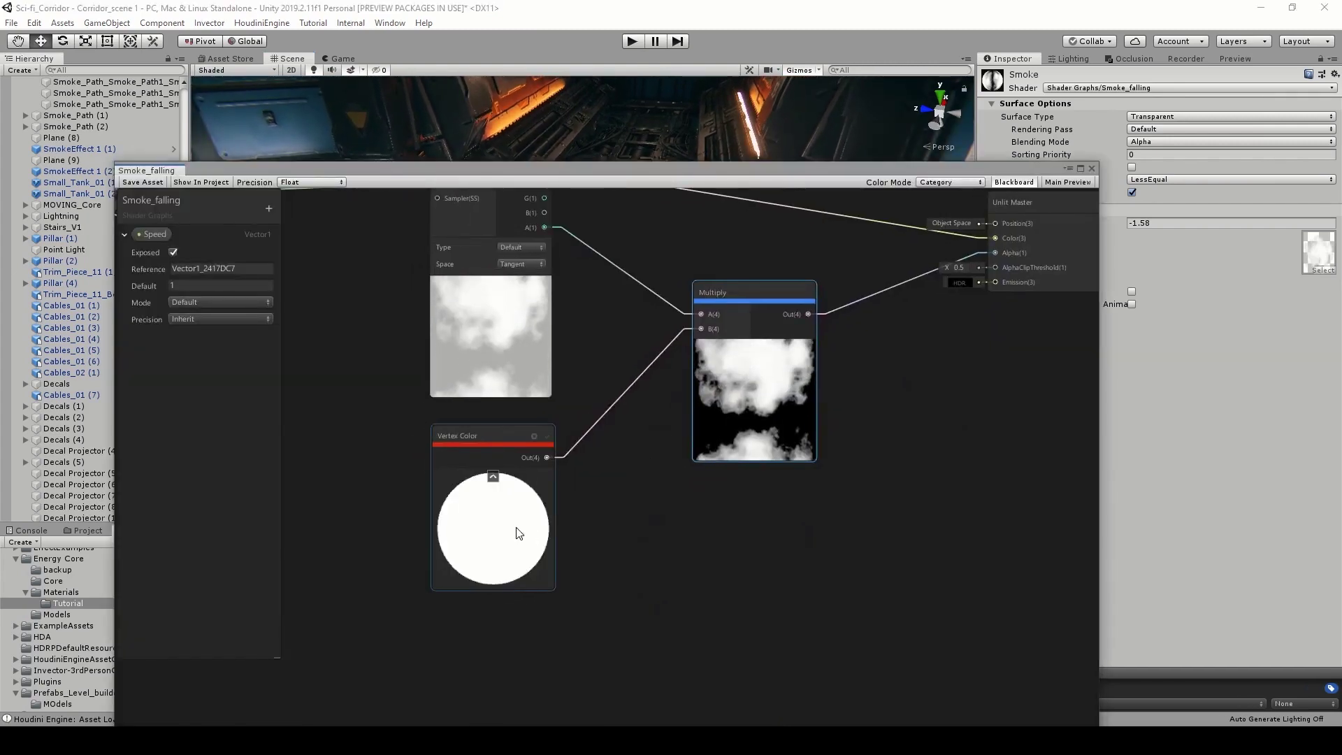
# Move the Vertex Color node down and left, add a Multiply node beside it, and feed Vertex Color into the Multiply's A input.
pyautogui.moveTo(518, 529); pyautogui.dragTo(411, 597)
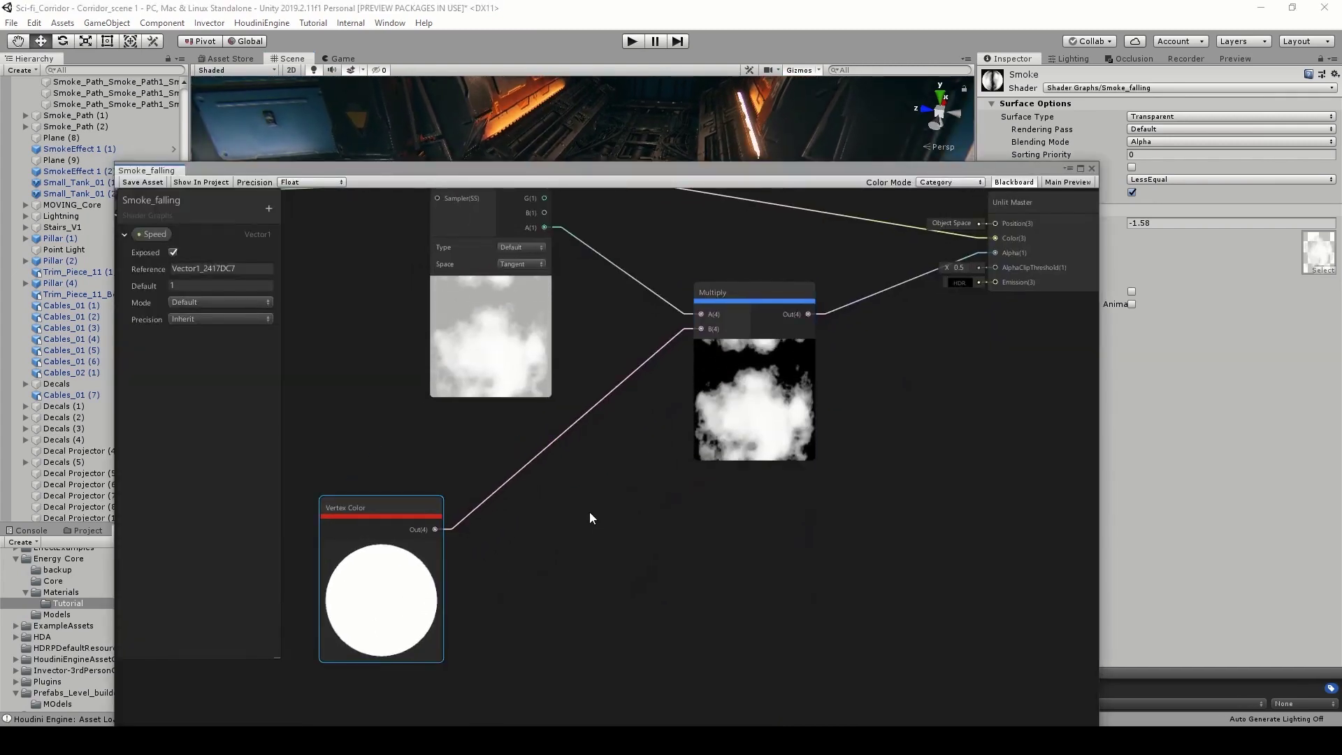
pyautogui.press('space')
pyautogui.write('mult')
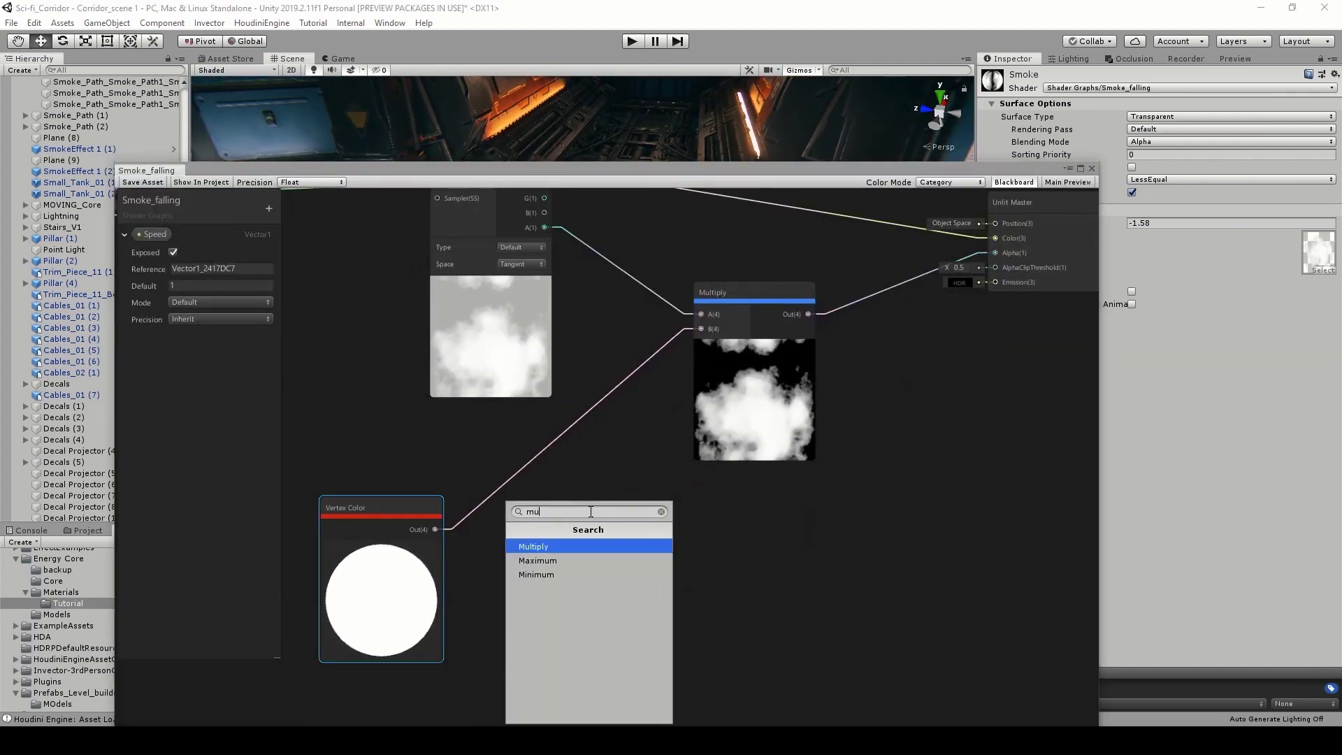
pyautogui.press('Return')
pyautogui.moveTo(439, 529); pyautogui.dragTo(599, 560)
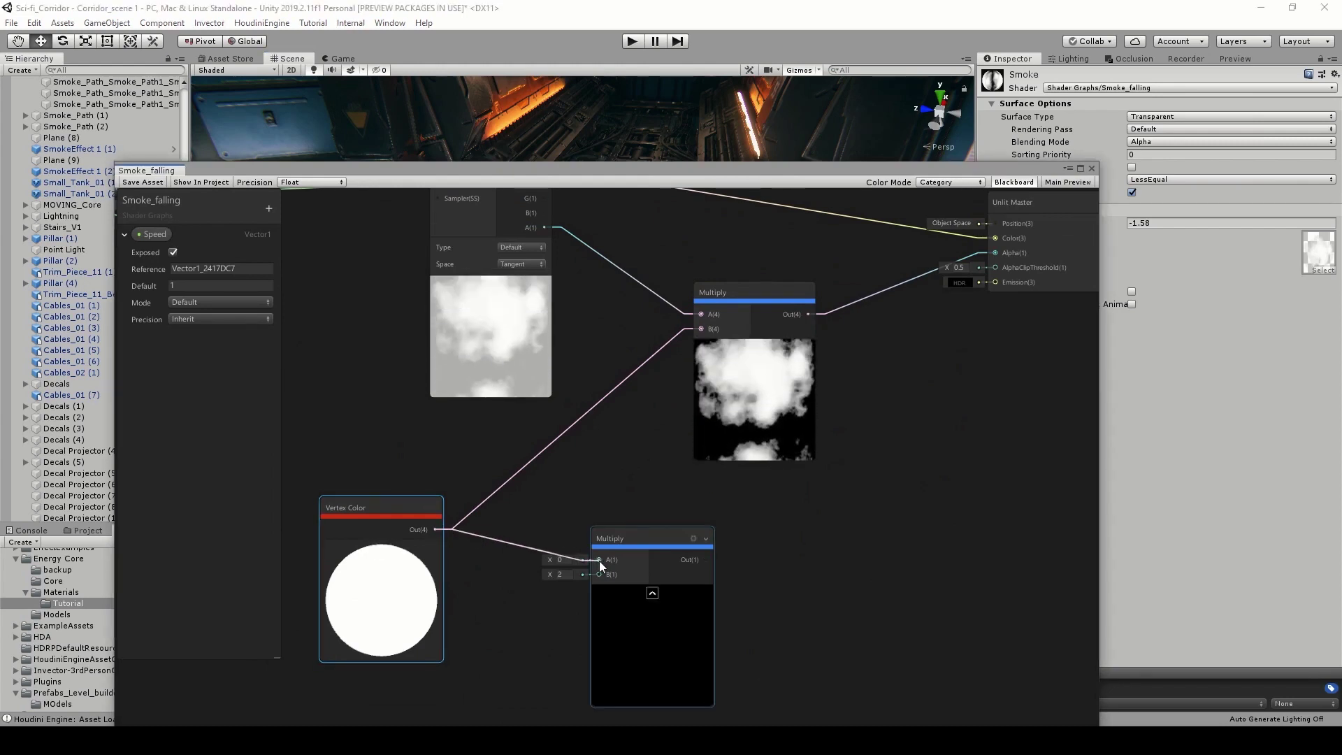
# Create an exposed Vector1 property named Fade_end in the Smoke_falling graph.
pyautogui.click(125, 234)
pyautogui.click(268, 209)
pyautogui.click(307, 217)
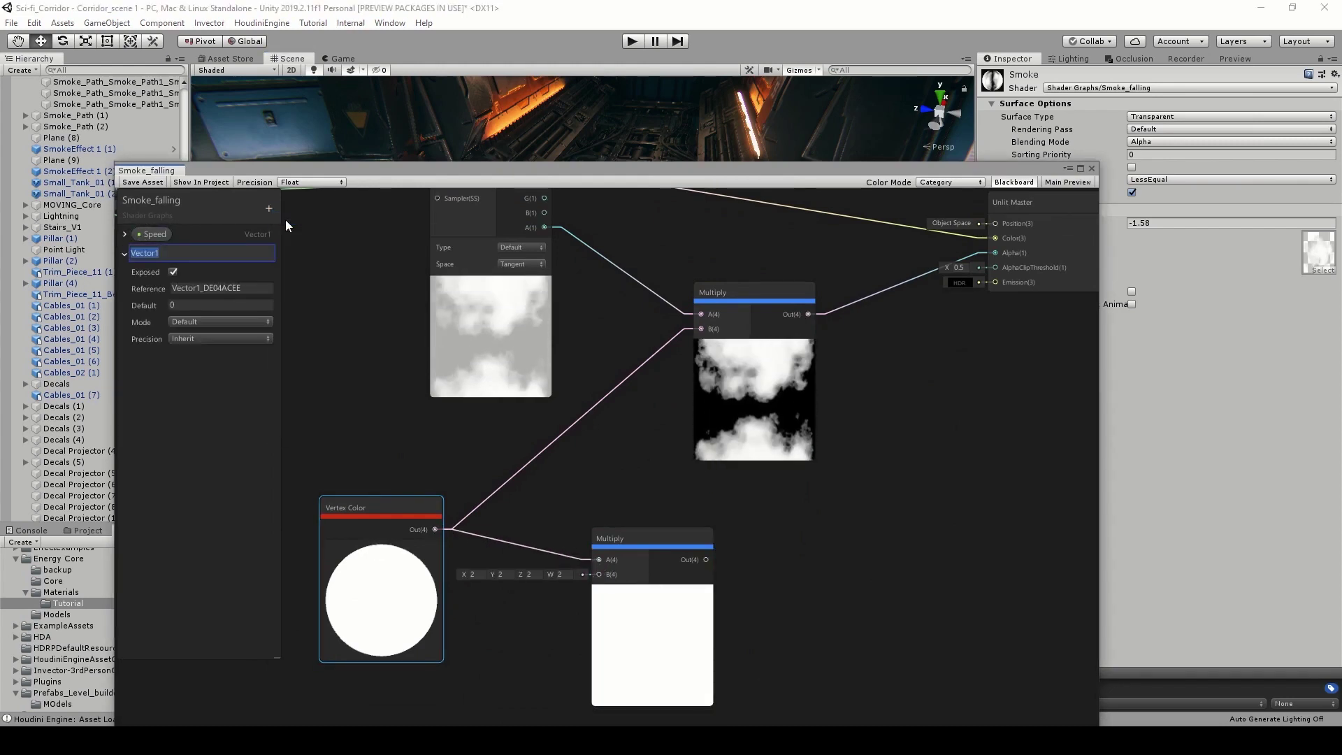
pyautogui.write('Fade_edn')
pyautogui.press('BackSpace')
pyautogui.press('BackSpace')
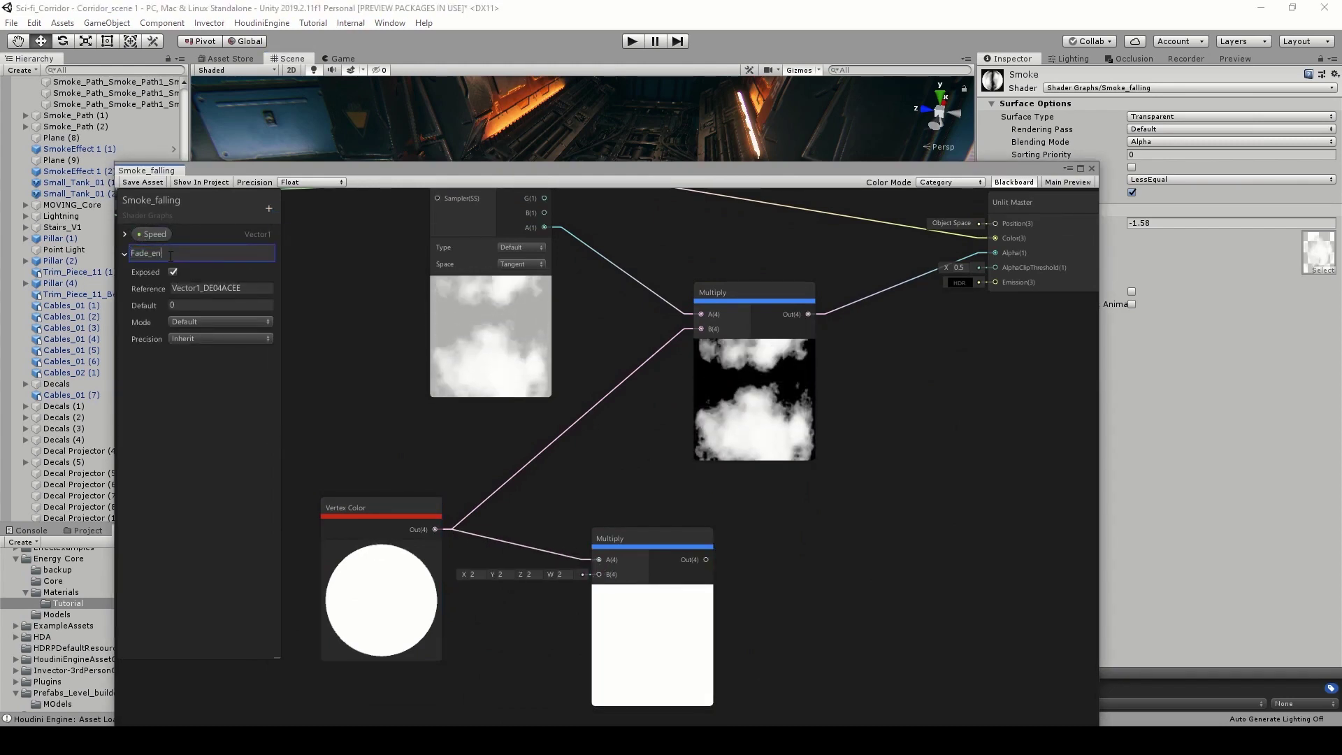
pyautogui.write('nd')
pyautogui.press('Return')
# Multiply Vertex Color by Fade_end, feed the result into the alpha Multiply's B, and set the Smoke material's Fade_end to 1.13.
pyautogui.moveTo(149, 258); pyautogui.dragTo(599, 574)
pyautogui.moveTo(706, 560); pyautogui.dragTo(701, 329)
pyautogui.moveTo(553, 548); pyautogui.dragTo(581, 476, button='middle')
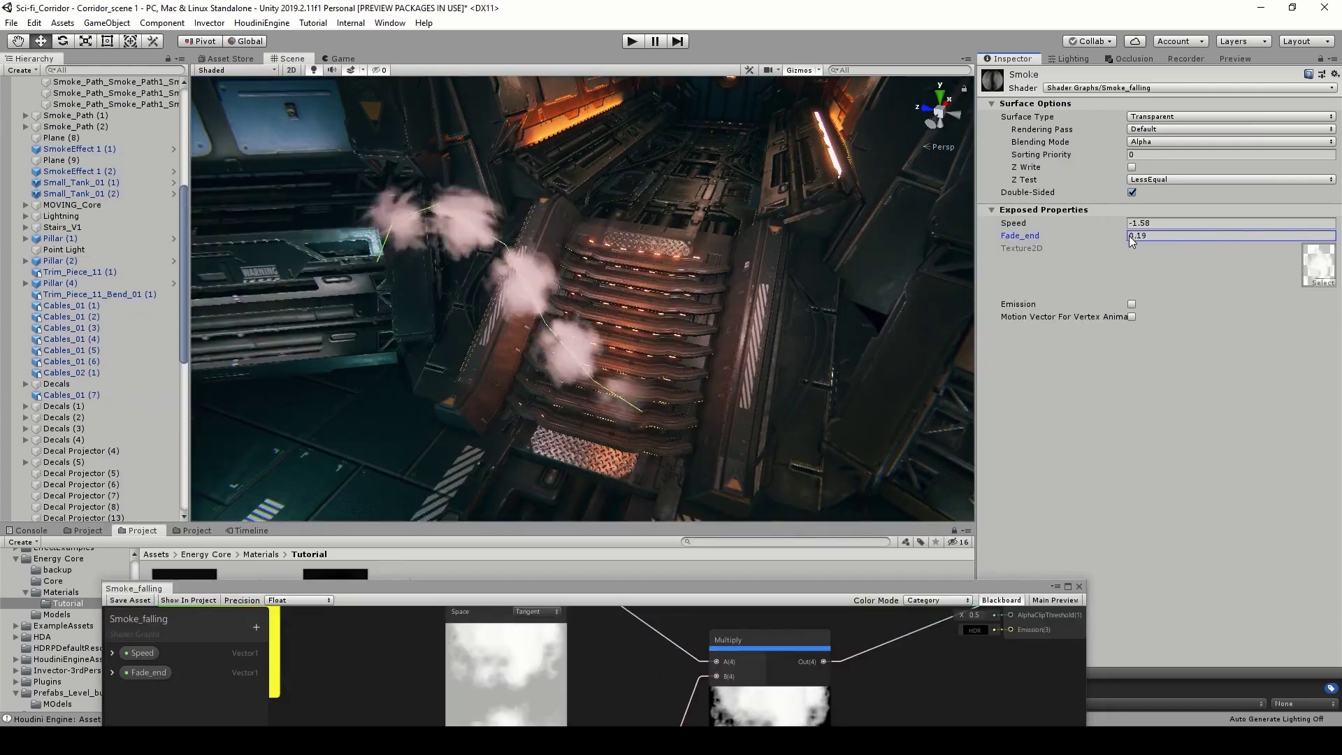
pyautogui.moveTo(1142, 236); pyautogui.dragTo(1171, 238)
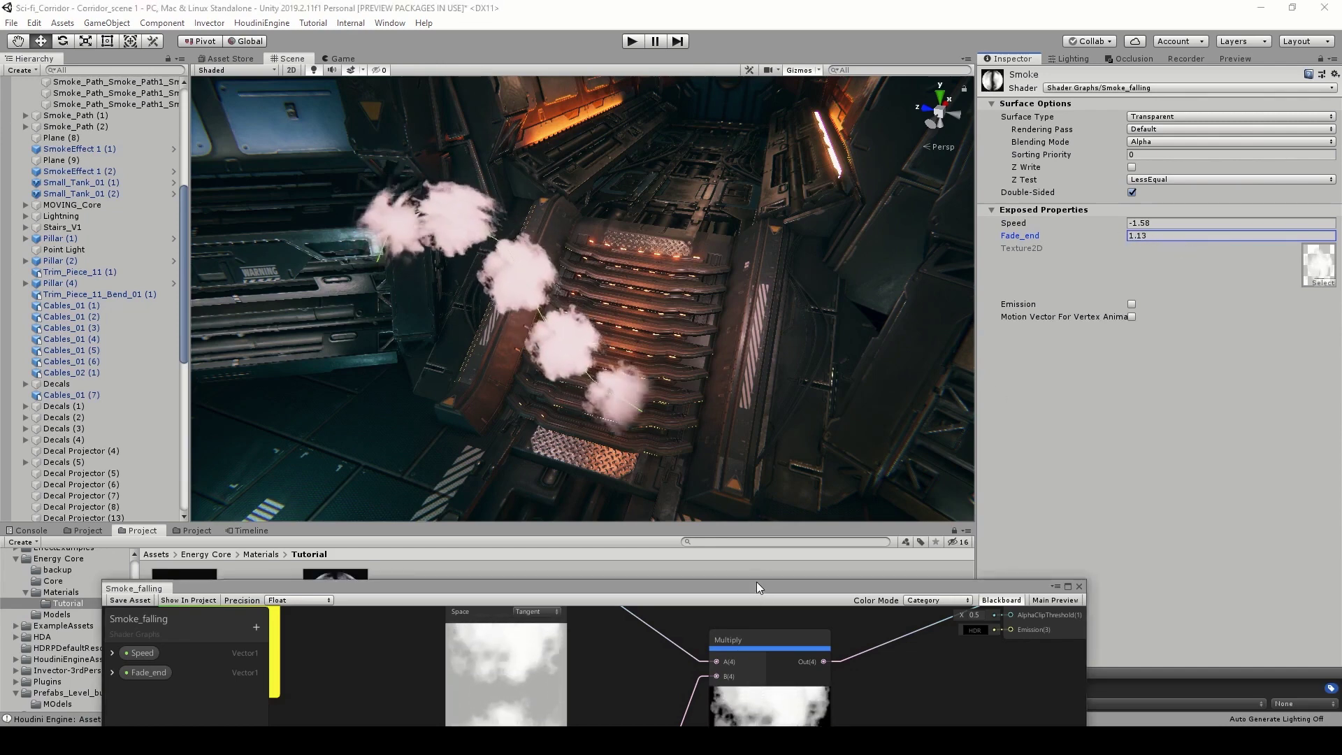
# Add a Clamp node to the Smoke_falling graph and place it between the alpha Multiply and the Unlit Master.
pyautogui.moveTo(756, 582); pyautogui.dragTo(745, 155)
pyautogui.scroll(-1, 758, 514)
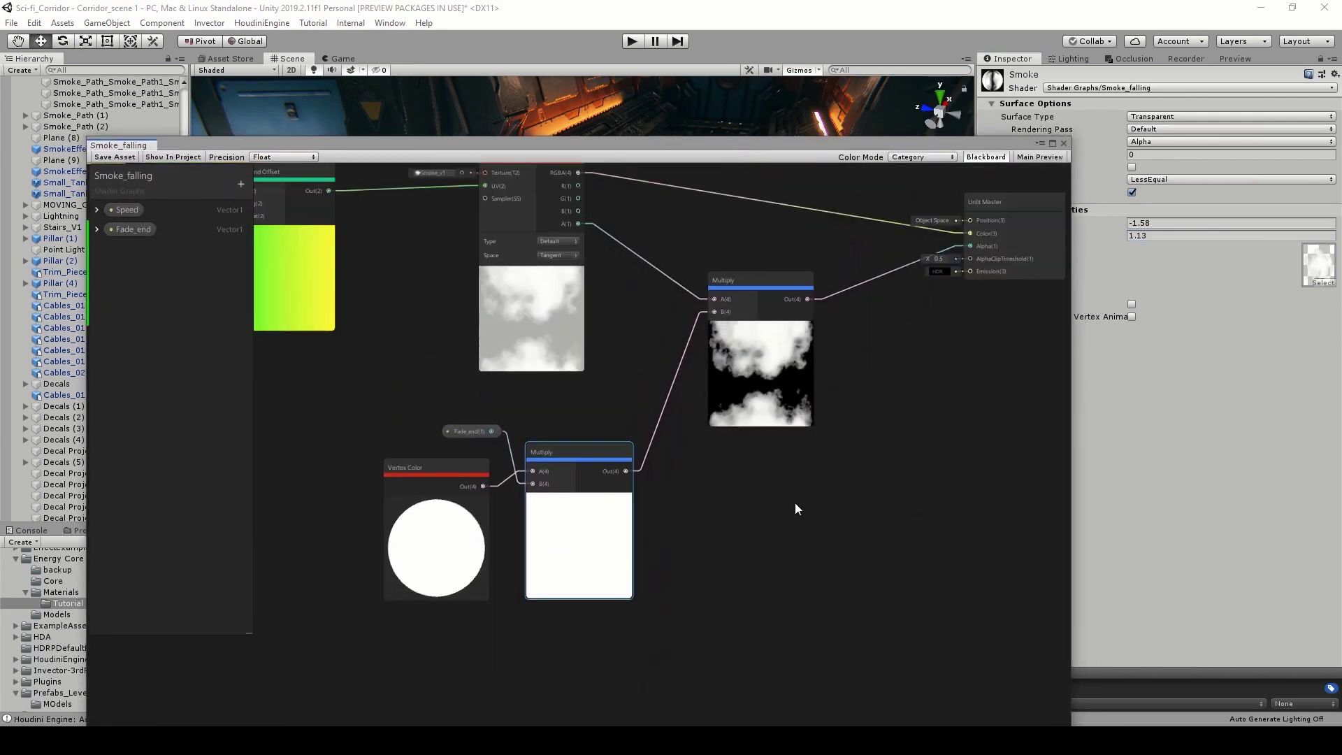
pyautogui.press('space')
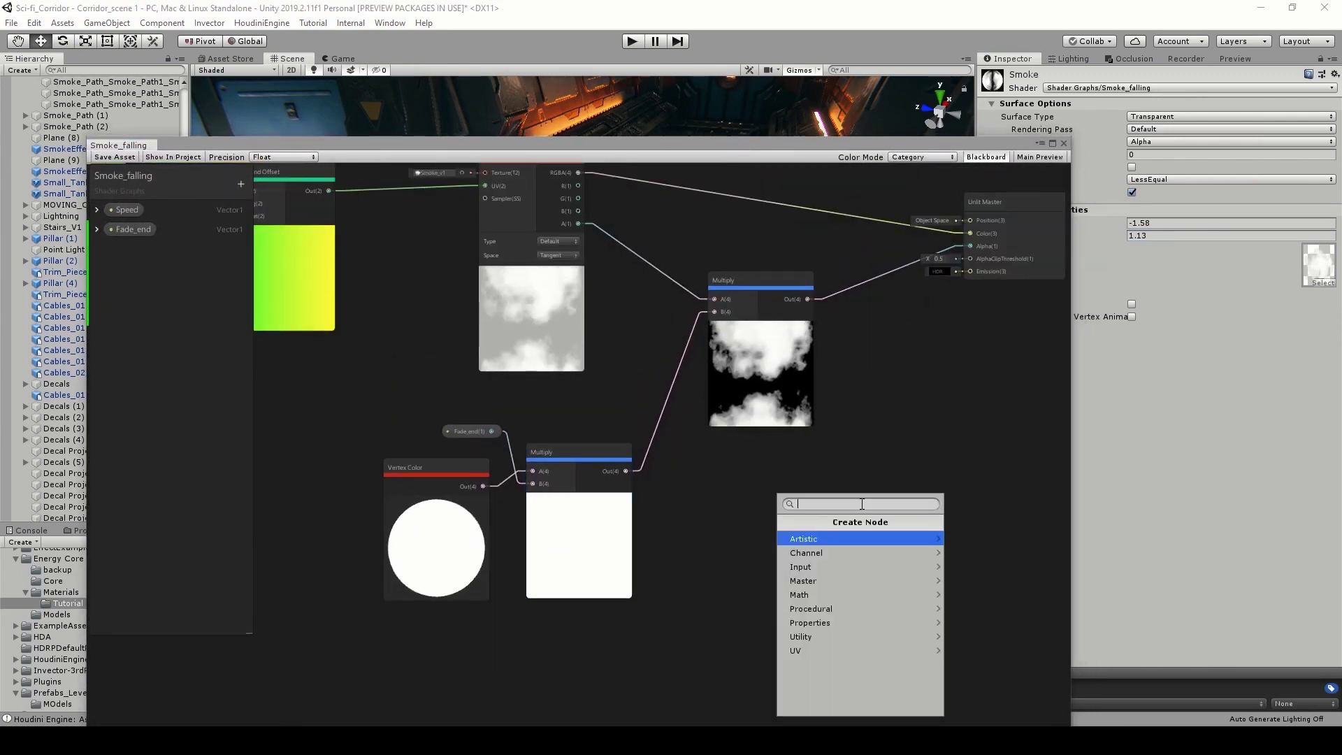
pyautogui.write('clamp')
pyautogui.press('Return')
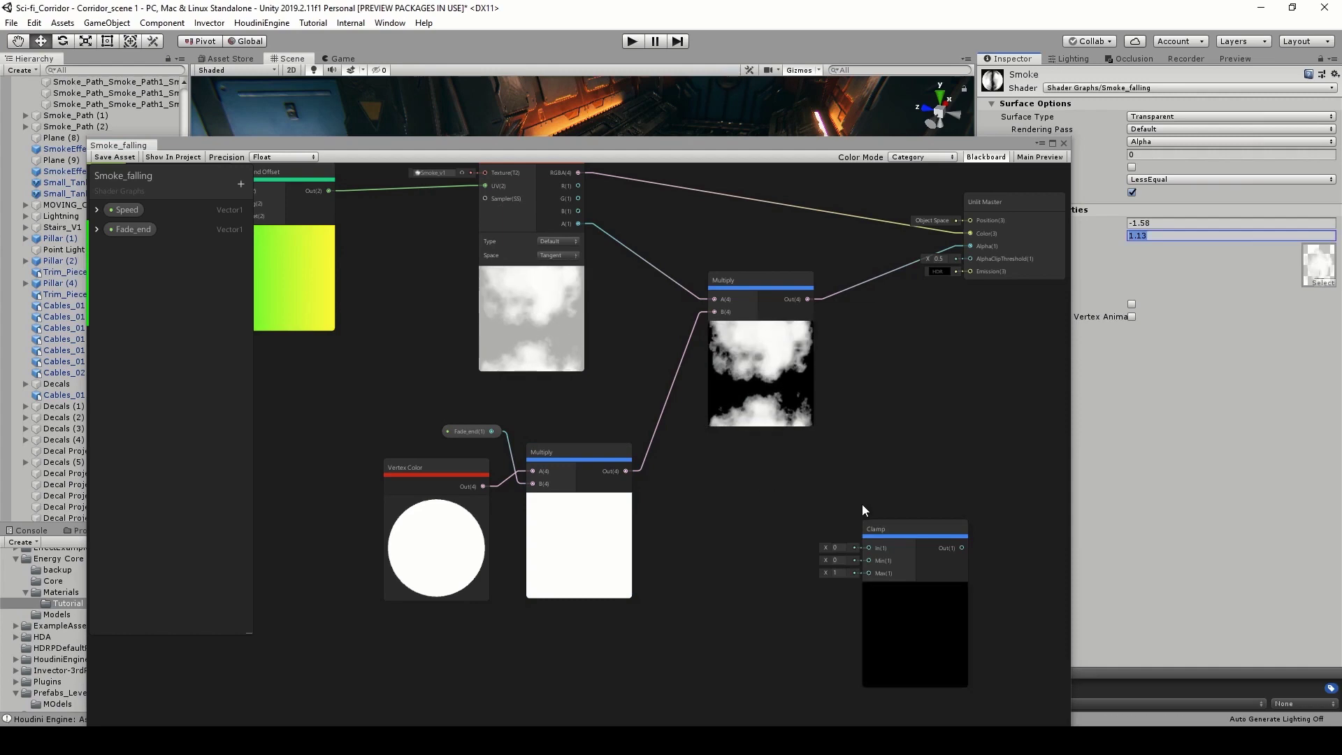
pyautogui.moveTo(895, 529); pyautogui.dragTo(894, 343)
# Route the alpha Multiply's output through the Clamp node into the Unlit Master's Alpha.
pyautogui.scroll(2, 811, 301)
pyautogui.moveTo(809, 300); pyautogui.dragTo(899, 389)
pyautogui.moveTo(823, 343); pyautogui.dragTo(565, 377, button='middle')
pyautogui.moveTo(758, 422); pyautogui.dragTo(763, 262)
pyautogui.click(810, 210)
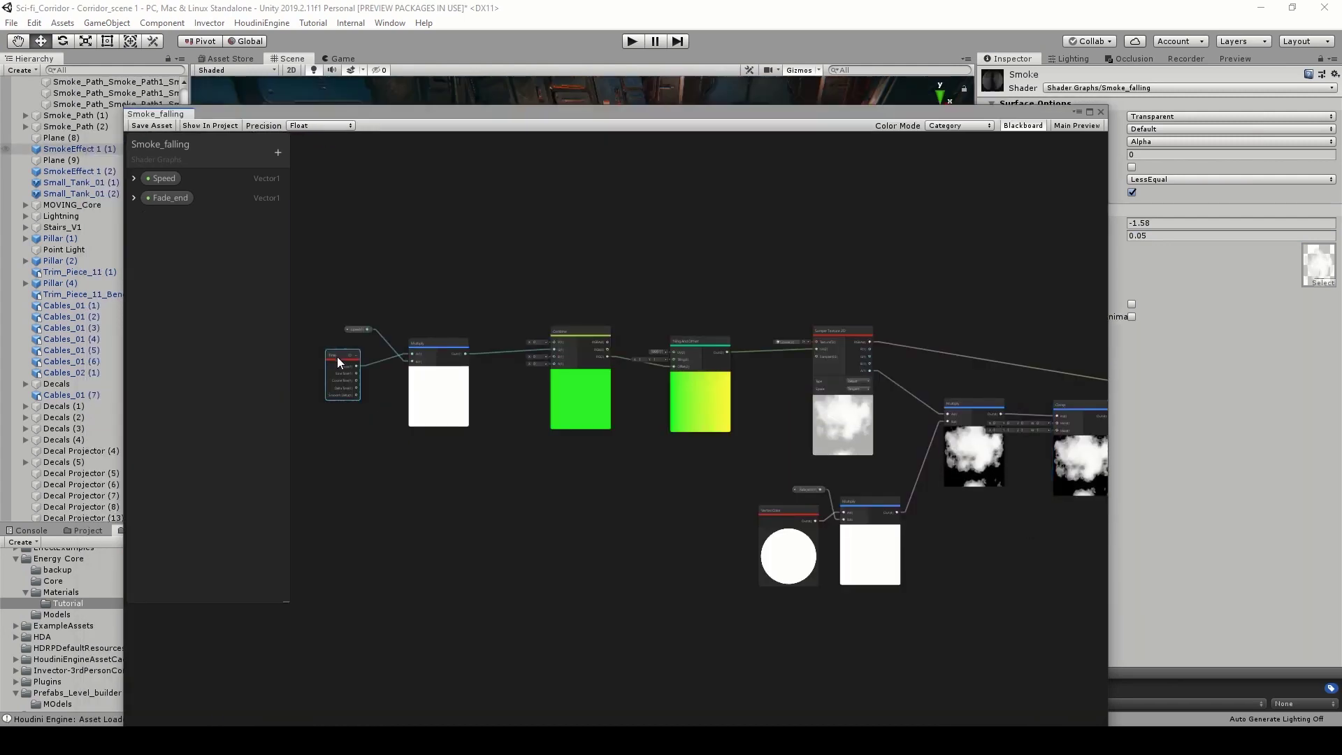
# Move the Time node down slightly and shift the Multiply, Combine, Tiling And Offset and Sample Texture 2D chain upward.
pyautogui.moveTo(337, 357); pyautogui.dragTo(340, 370)
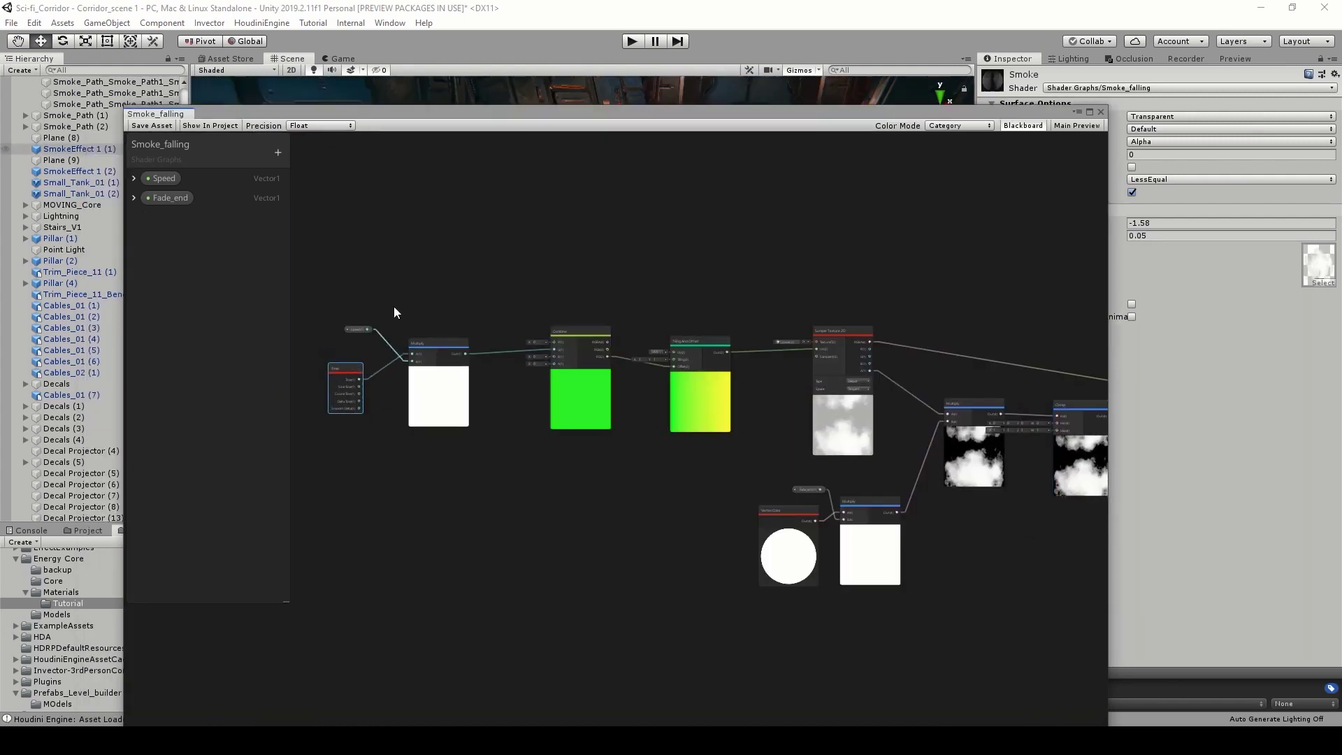
pyautogui.moveTo(853, 442); pyautogui.dragTo(842, 418)
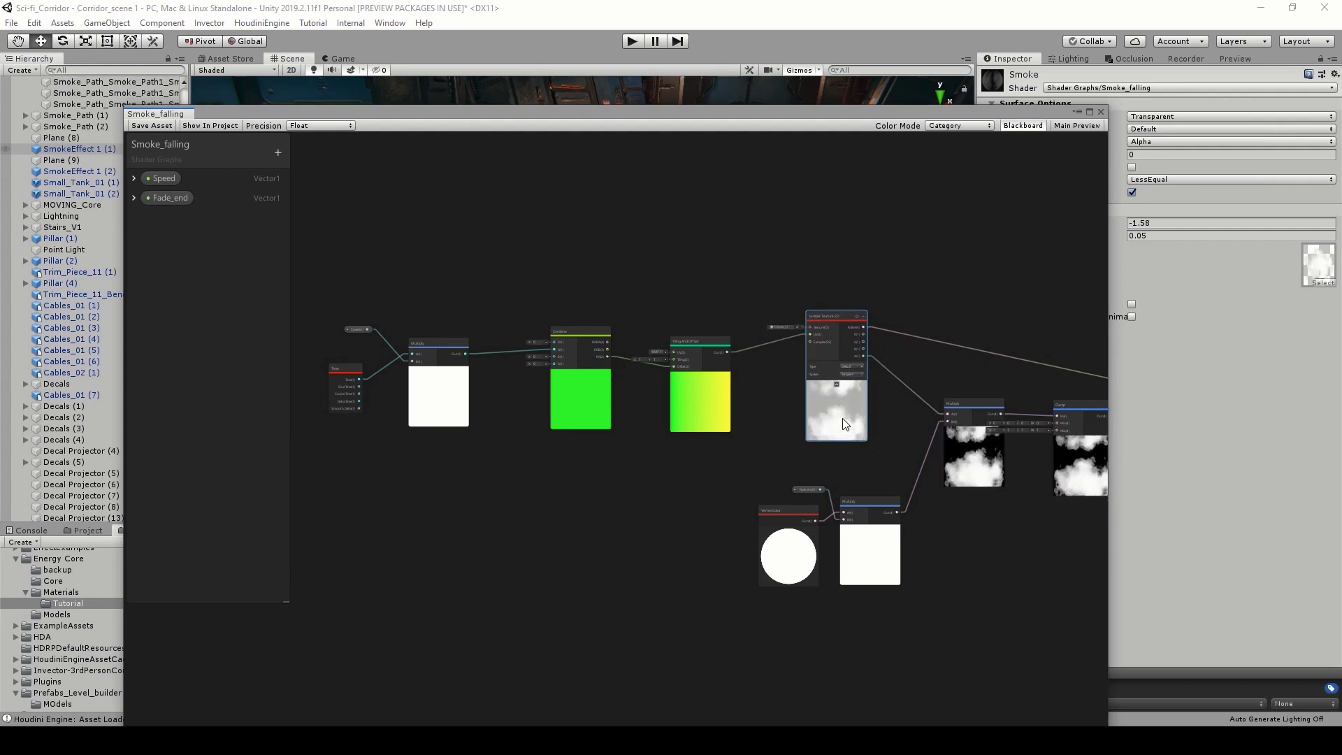
pyautogui.moveTo(449, 244); pyautogui.dragTo(867, 356)
pyautogui.moveTo(842, 437); pyautogui.dragTo(837, 324)
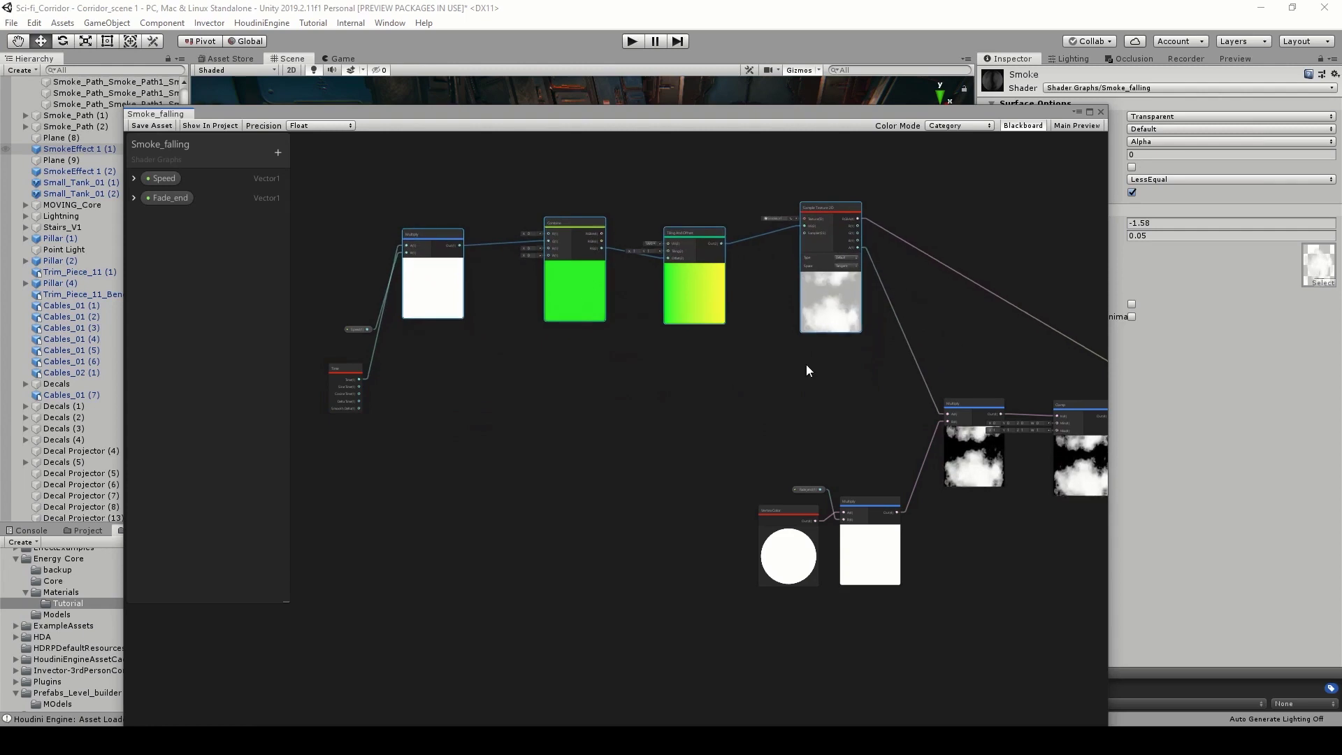
# Add a second Multiply below the speed Multiply and feed the speed Multiply's output into its A input.
pyautogui.click(339, 384)
pyautogui.scroll(1, 335, 368)
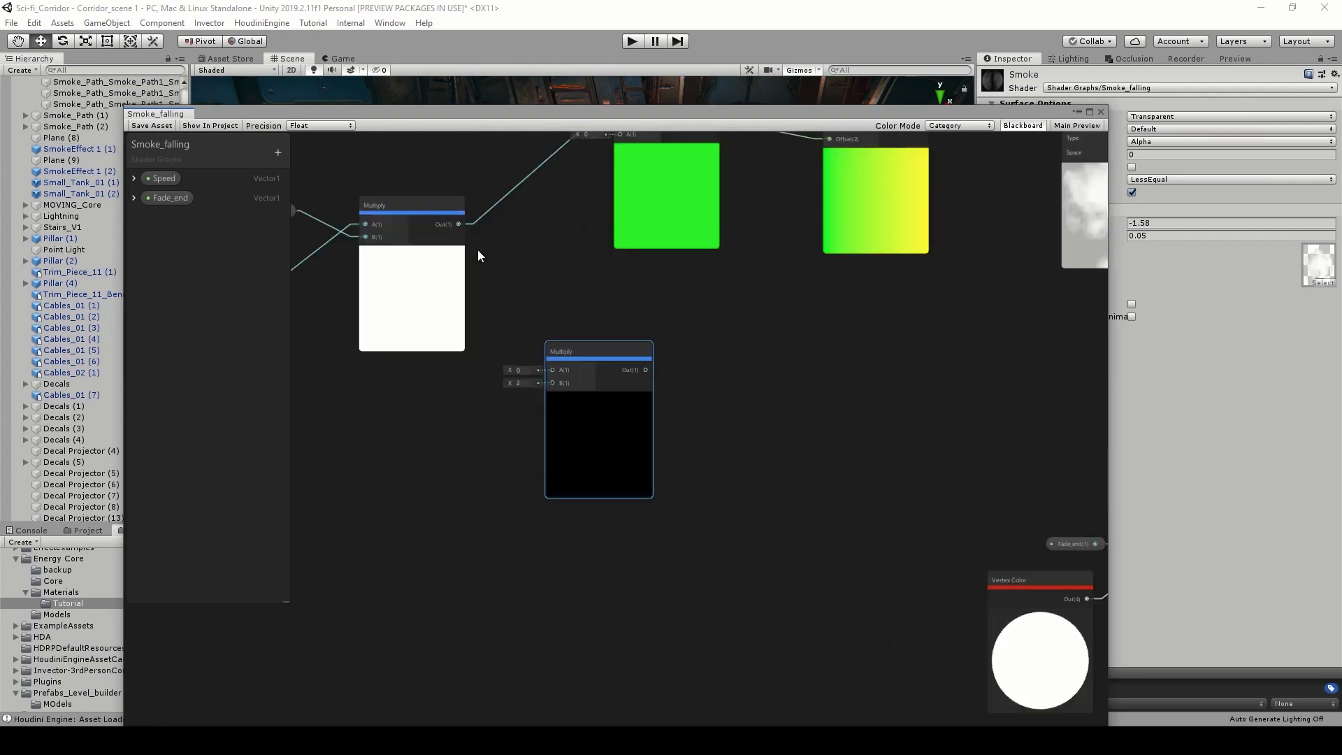
pyautogui.moveTo(461, 227); pyautogui.dragTo(595, 397)
pyautogui.click(665, 358)
pyautogui.scroll(-1, 645, 404)
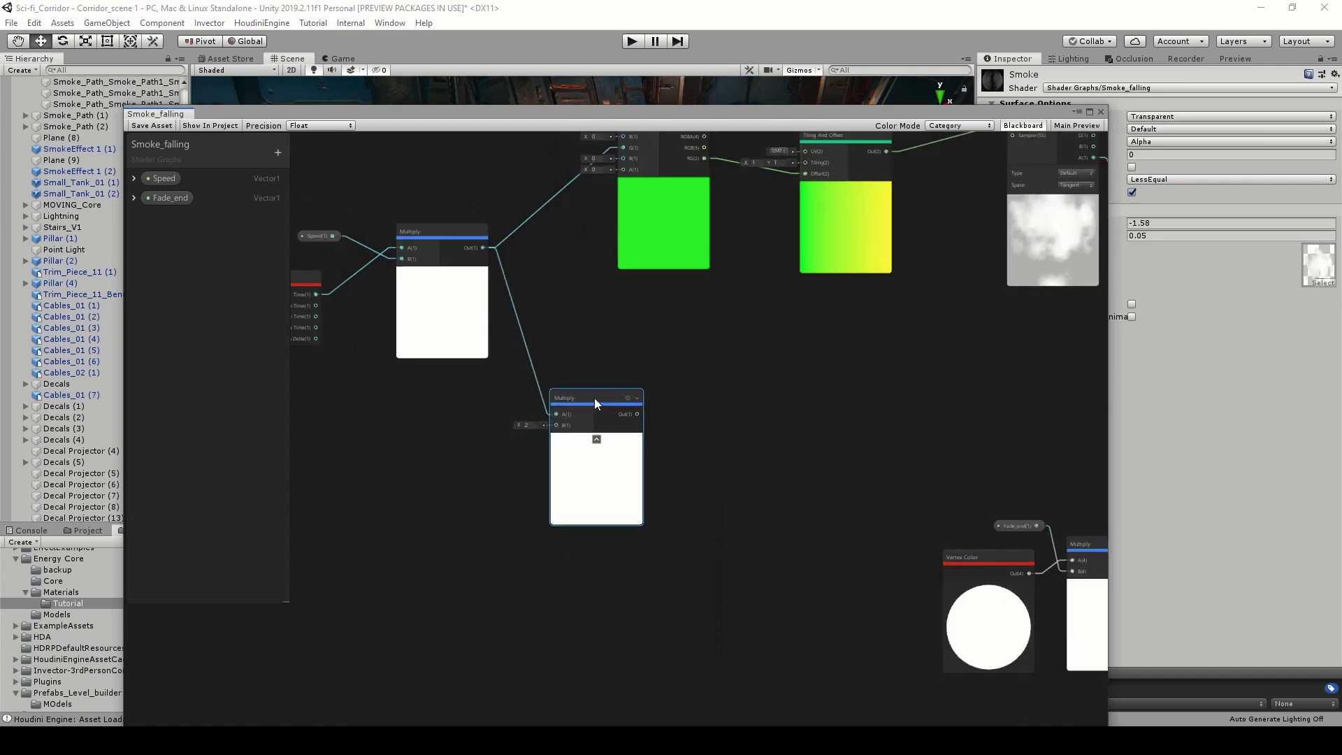
pyautogui.scroll(-3, 703, 372)
# Duplicate the Combine, Tiling And Offset and Sample Texture 2D nodes below the originals and feed the second Multiply into the copied Combine's G.
pyautogui.moveTo(685, 278); pyautogui.dragTo(484, 170)
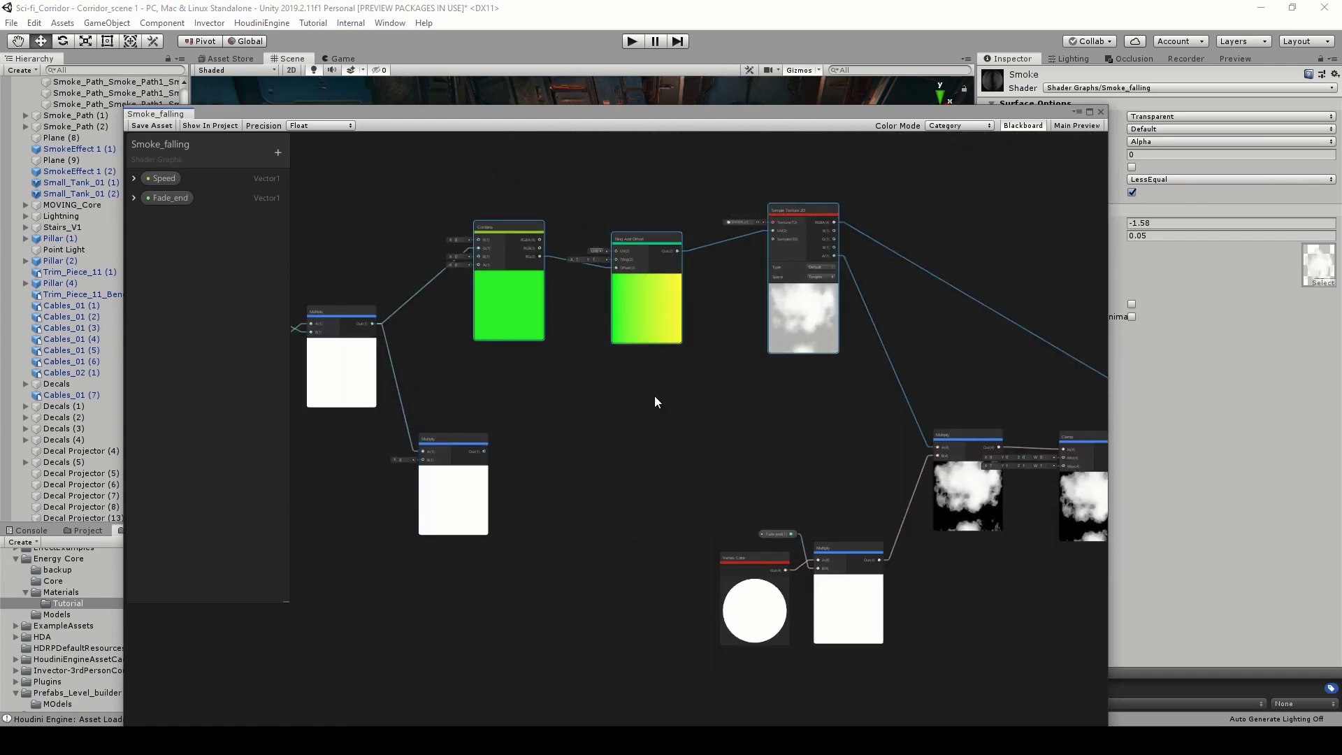
pyautogui.hotkey('ctrl', 'd')
pyautogui.moveTo(666, 370); pyautogui.dragTo(670, 455)
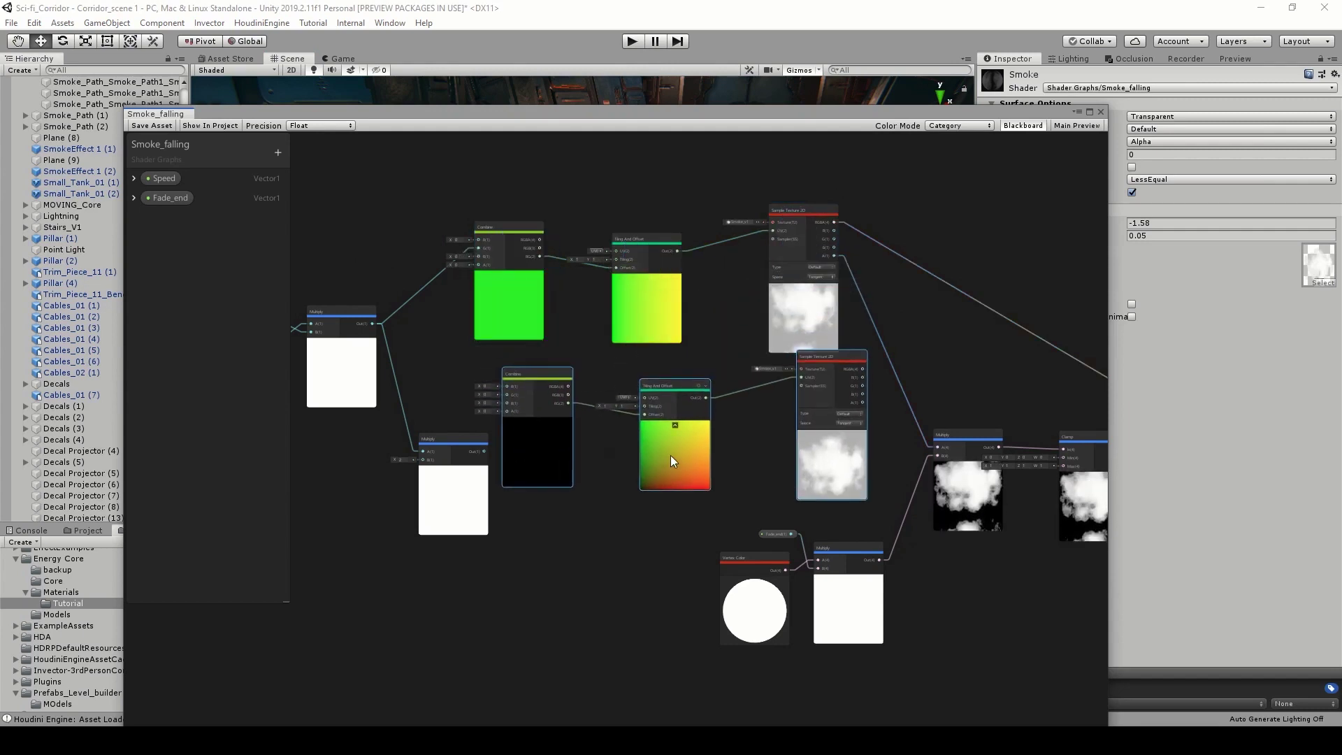
pyautogui.scroll(2, 445, 413)
pyautogui.moveTo(495, 459); pyautogui.dragTo(533, 402)
# Move the Speed, Time and two Multiply nodes left, and align the duplicated chain underneath the original one.
pyautogui.moveTo(467, 369); pyautogui.dragTo(730, 375, button='middle')
pyautogui.scroll(-2, 730, 381)
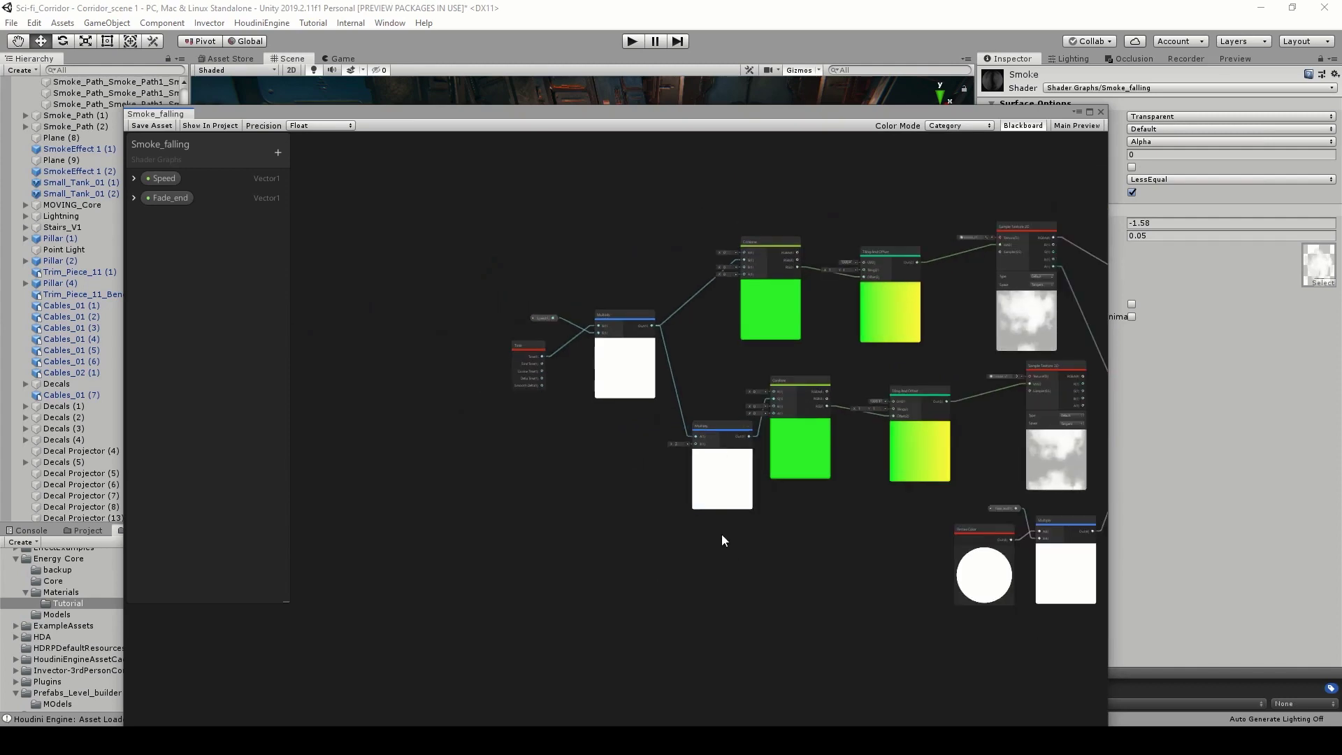
pyautogui.moveTo(721, 539); pyautogui.dragTo(480, 276)
pyautogui.moveTo(704, 480); pyautogui.dragTo(631, 474)
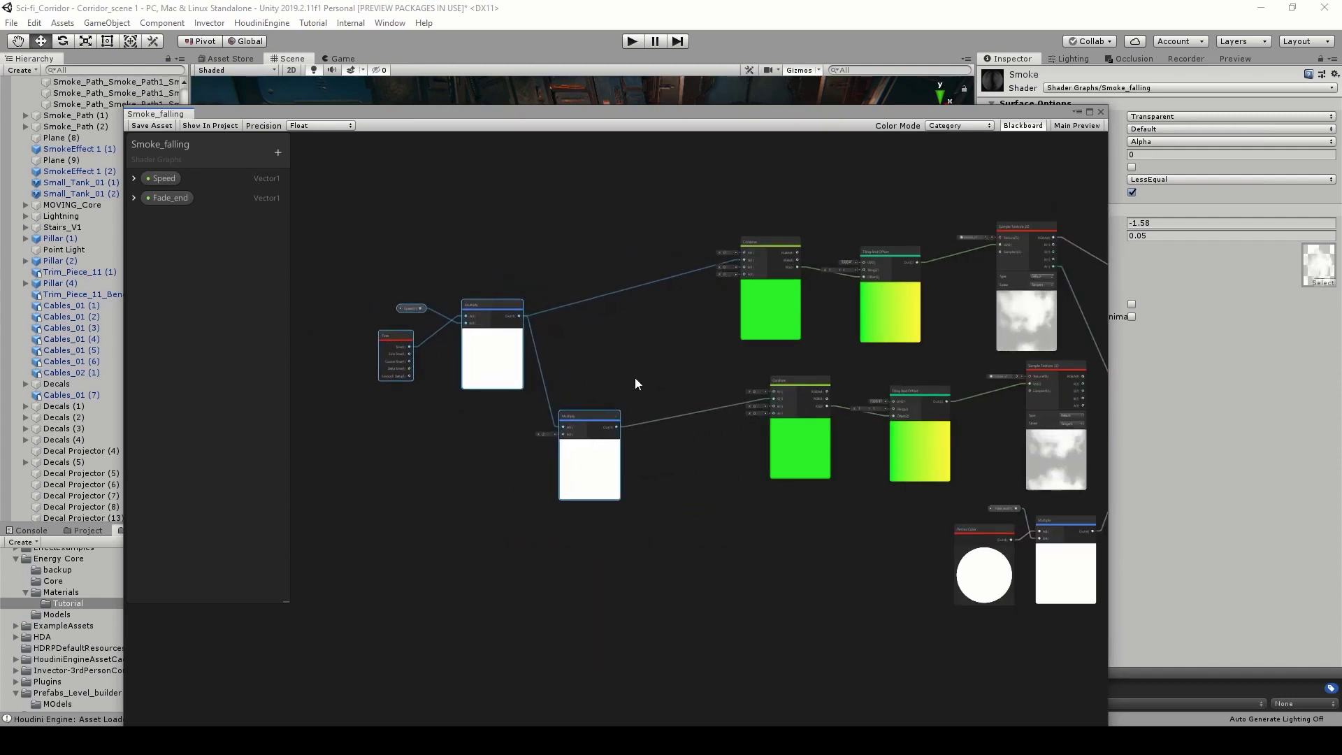
pyautogui.scroll(-2, 635, 381)
pyautogui.moveTo(452, 233); pyautogui.dragTo(817, 449)
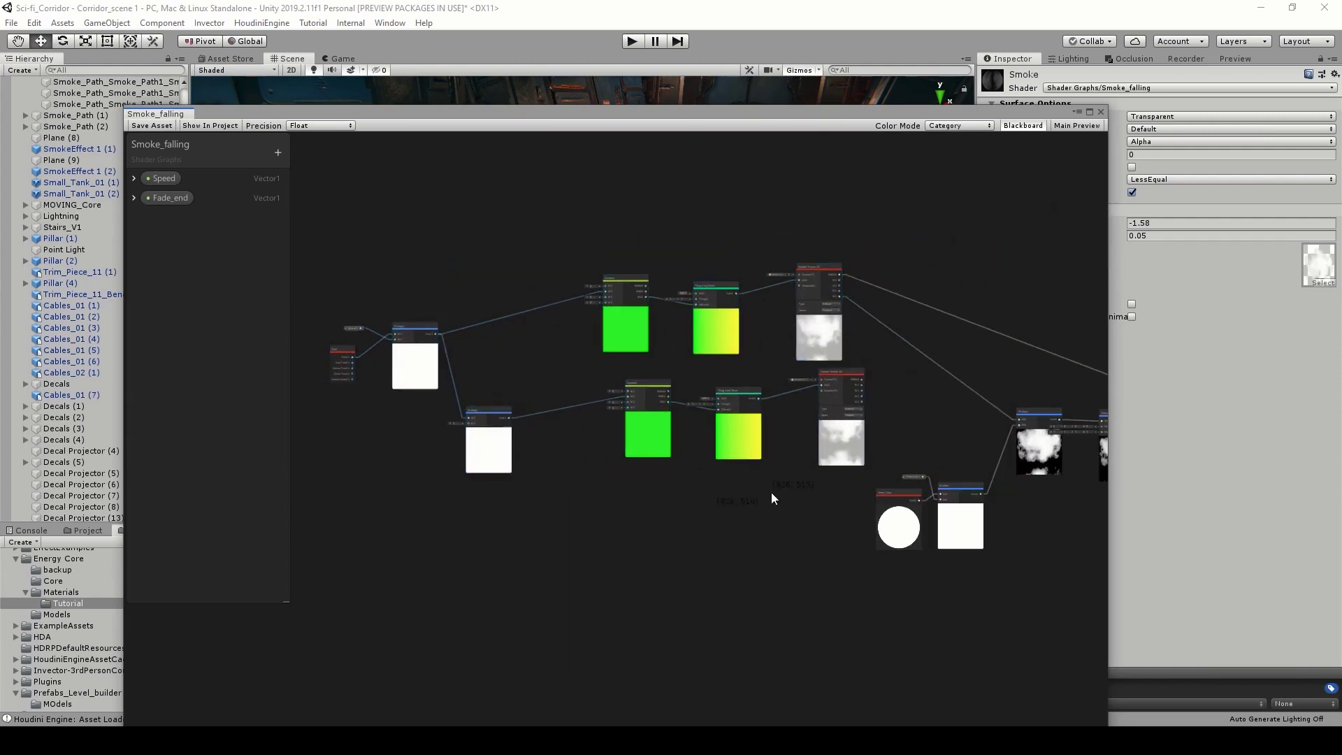
pyautogui.moveTo(848, 508); pyautogui.dragTo(658, 399)
pyautogui.moveTo(829, 441); pyautogui.dragTo(807, 453)
pyautogui.click(730, 488)
# Fine-tune the positions of the two scroll Multiply nodes and move the duplicated Sample Texture 2D slightly lower.
pyautogui.scroll(5, 395, 408)
pyautogui.moveTo(467, 429); pyautogui.dragTo(544, 453, button='middle')
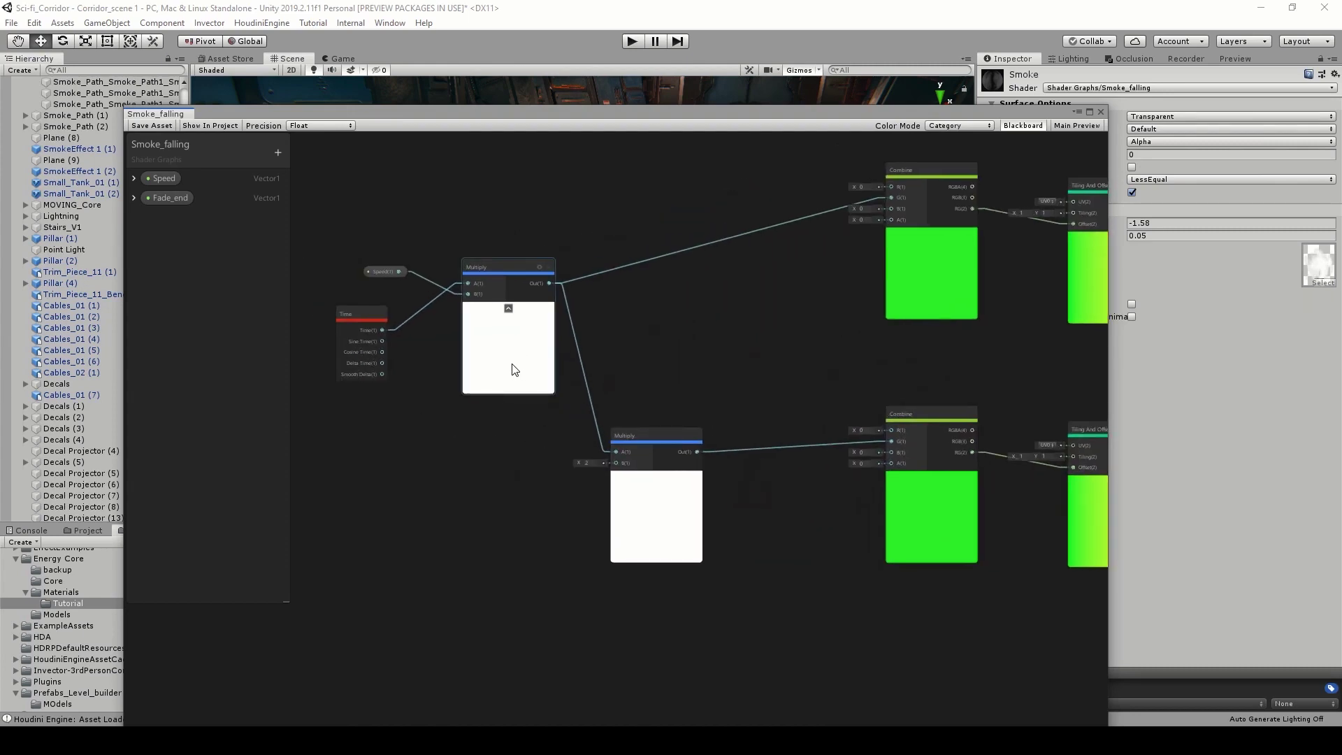
pyautogui.moveTo(515, 365); pyautogui.dragTo(510, 378)
pyautogui.moveTo(663, 540); pyautogui.dragTo(652, 542)
pyautogui.moveTo(723, 516); pyautogui.dragTo(510, 485, button='middle')
pyautogui.scroll(-1, 510, 488)
pyautogui.moveTo(861, 500); pyautogui.dragTo(661, 482, button='middle')
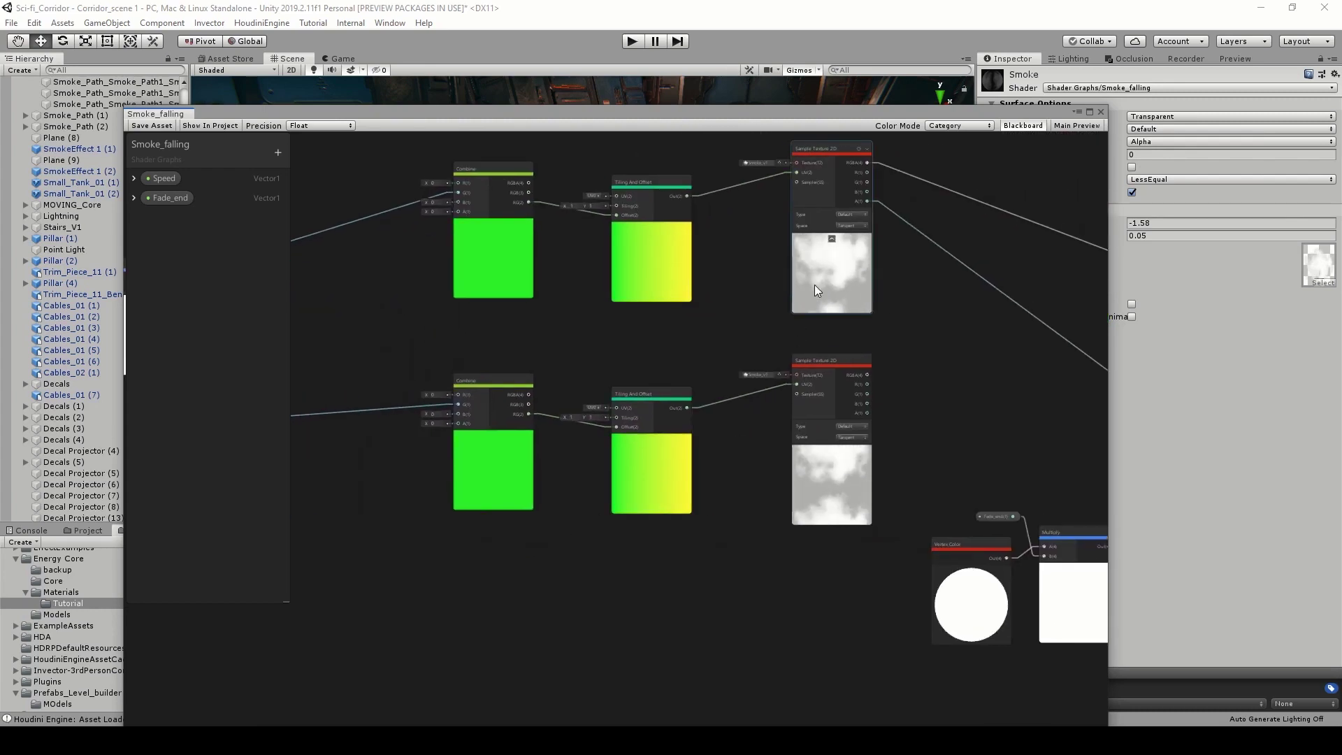
pyautogui.click(858, 468)
pyautogui.moveTo(835, 486); pyautogui.dragTo(843, 513)
# Set the second scroll Multiply's B value to 0.5.
pyautogui.scroll(-2, 824, 501)
pyautogui.scroll(4, 349, 449)
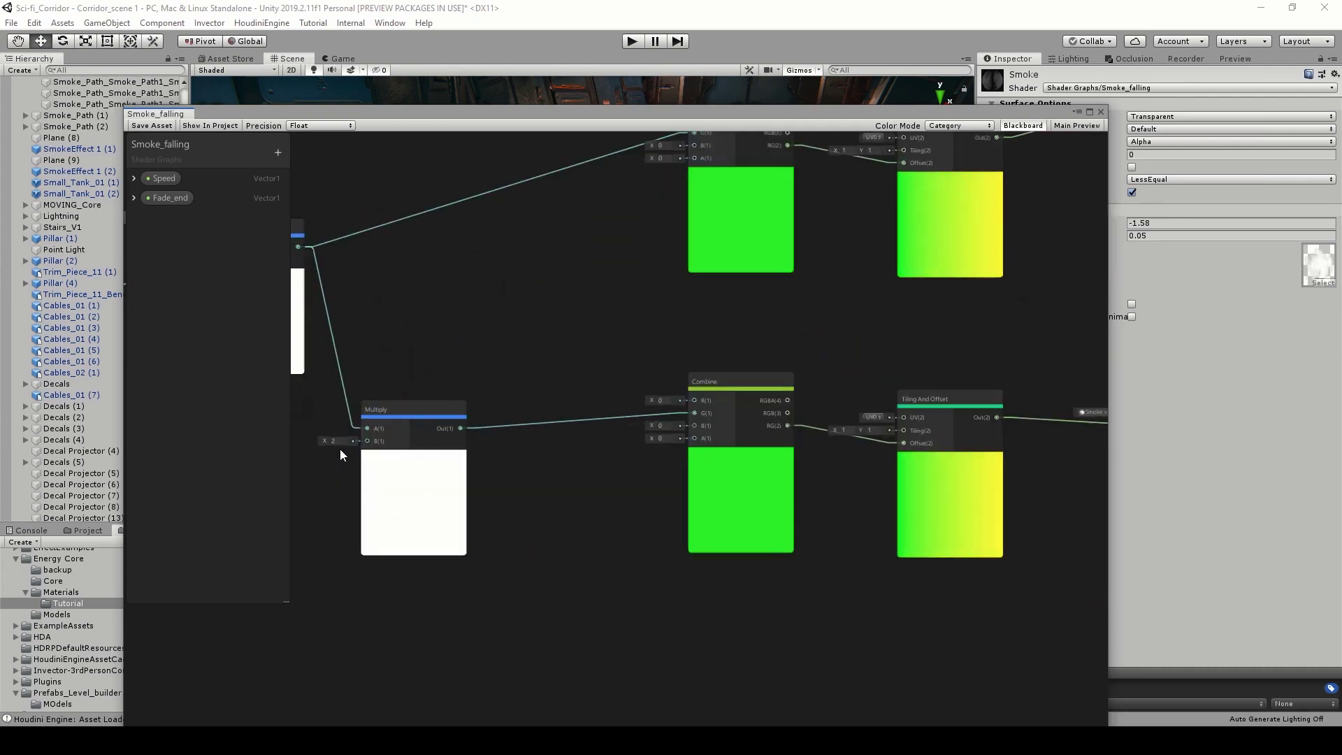
pyautogui.click(338, 443)
pyautogui.write('0')
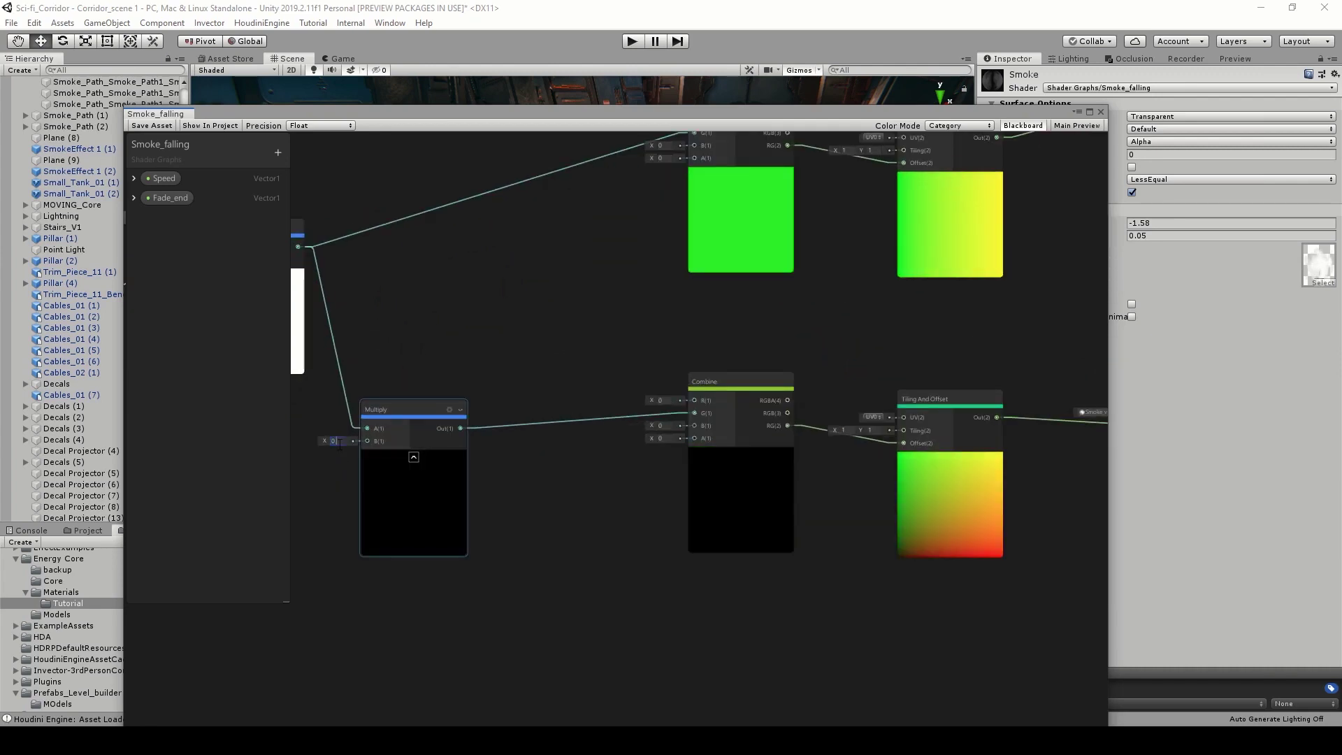
pyautogui.write('.5')
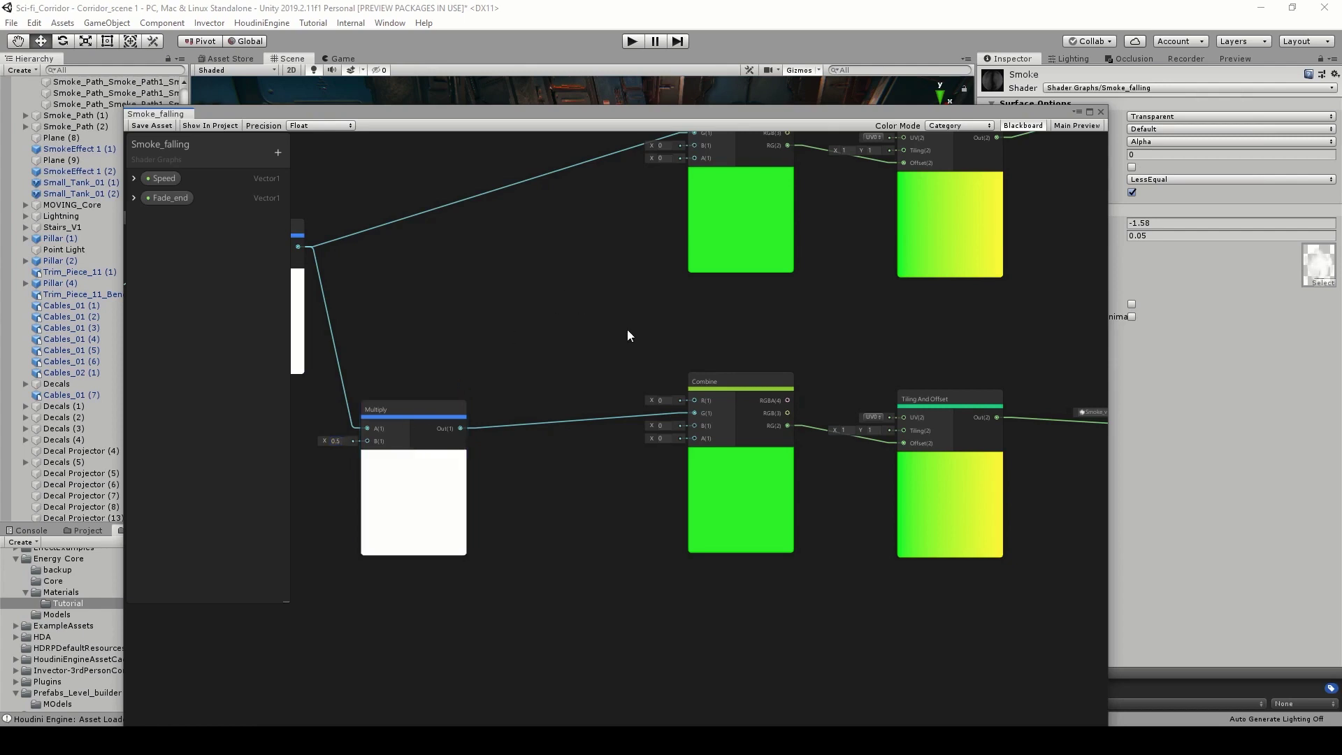
# Nudge the lower Sample Texture 2D node into place and create an Add node to its right.
pyautogui.moveTo(689, 321); pyautogui.dragTo(456, 323, button='middle')
pyautogui.scroll(-2, 456, 323)
pyautogui.moveTo(719, 337); pyautogui.dragTo(639, 353, button='middle')
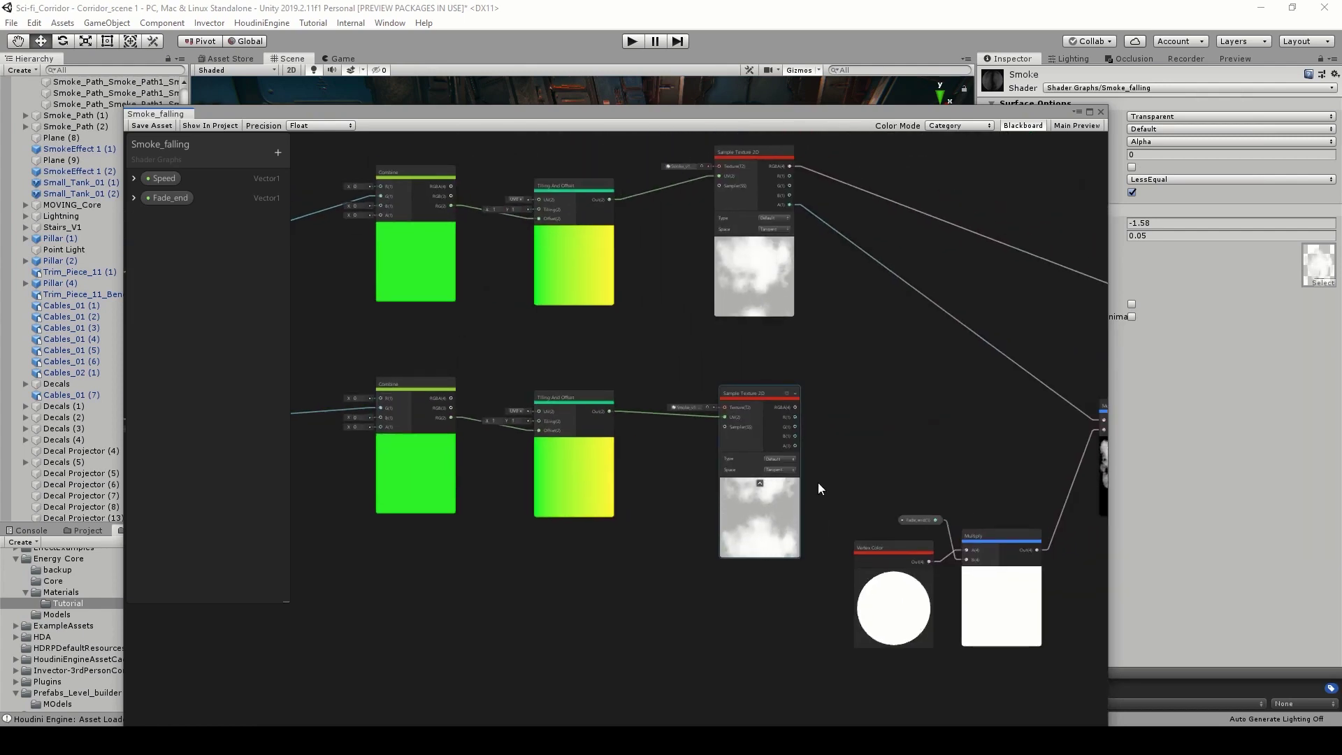
pyautogui.moveTo(823, 386); pyautogui.dragTo(759, 406, button='middle')
pyautogui.moveTo(704, 527)
pyautogui.mouseDown()
pyautogui.moveTo(698, 513)
pyautogui.moveTo(708, 522)
pyautogui.mouseUp()
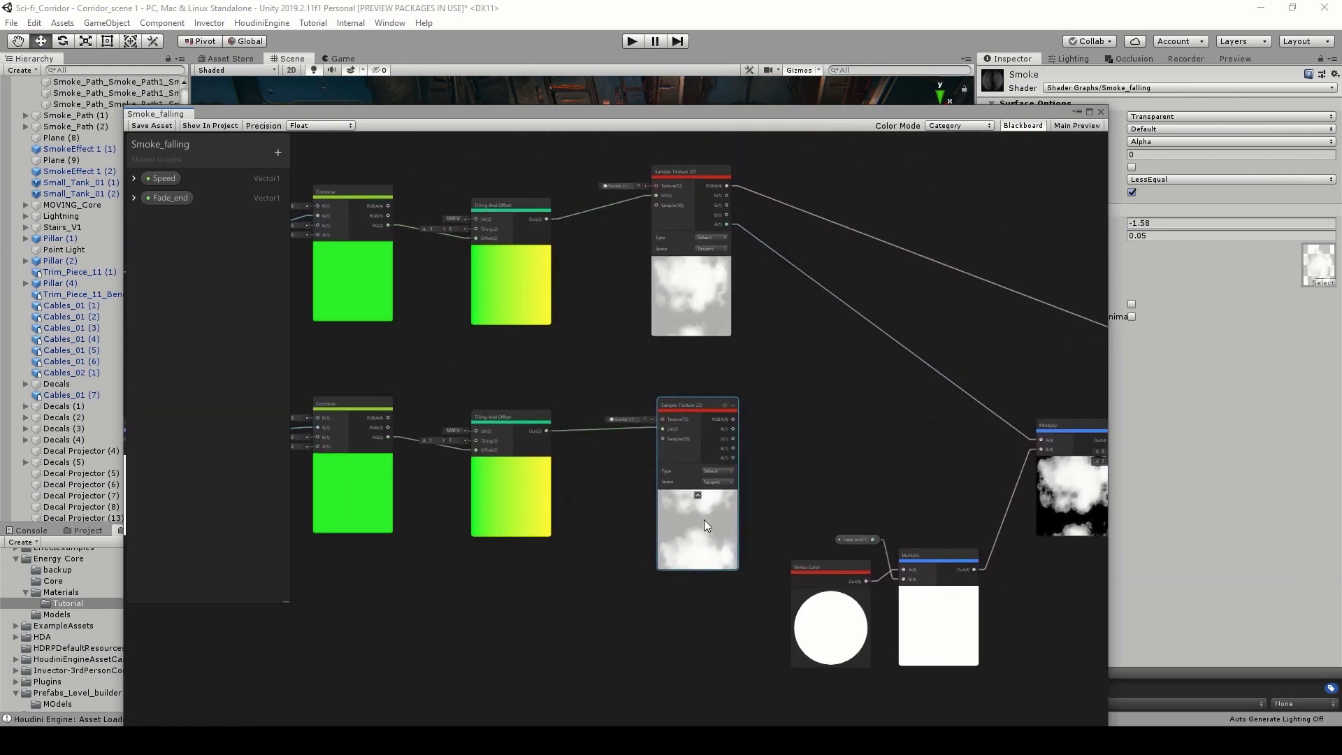
pyautogui.moveTo(765, 377); pyautogui.dragTo(594, 409, button='middle')
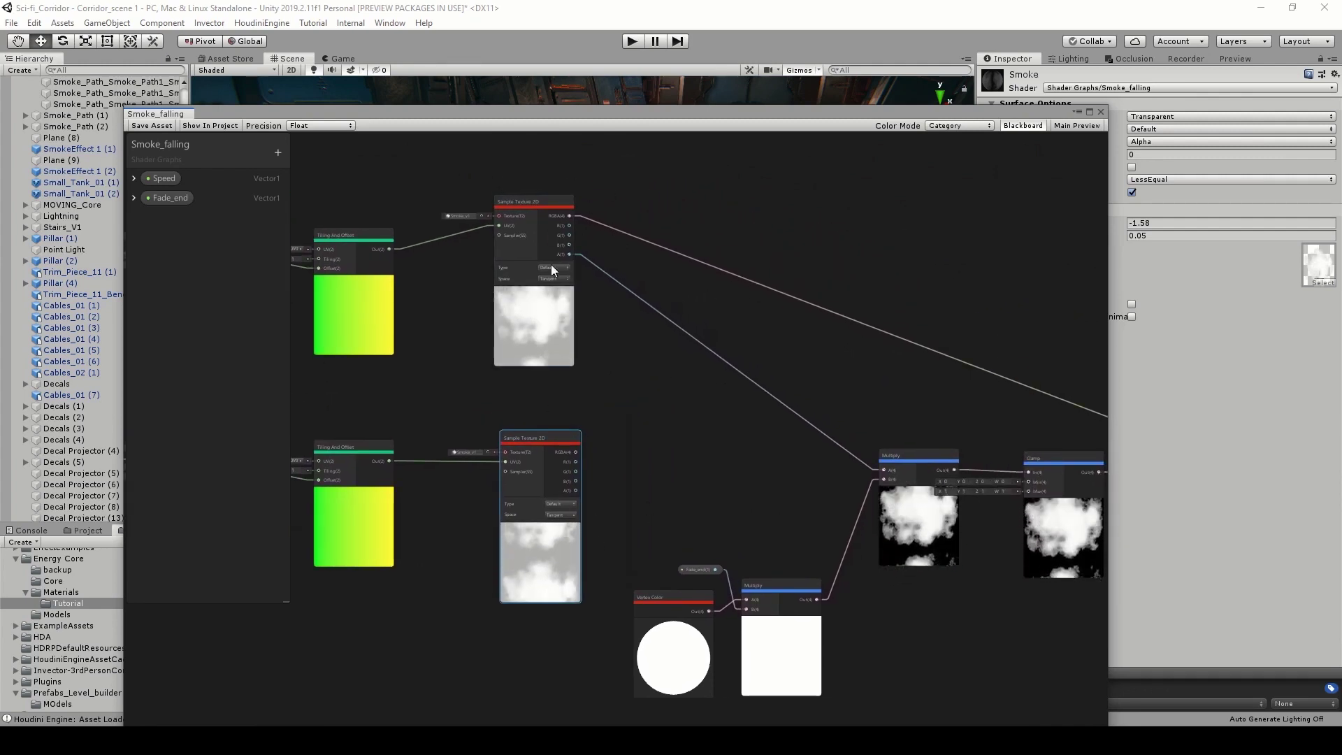
pyautogui.press('space')
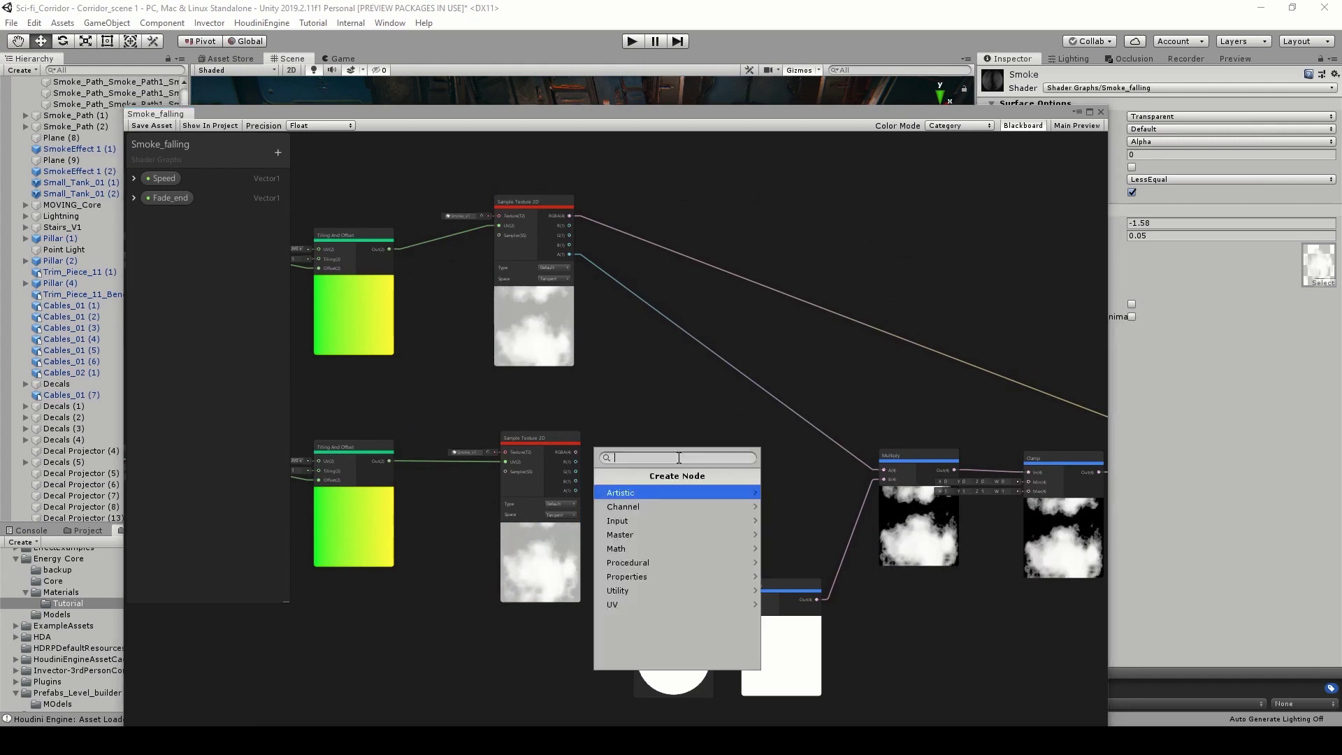
pyautogui.write('add')
pyautogui.click(660, 493)
# Feed the A outputs of the upper and lower Sample Texture 2D nodes into Add's A and B, and move Add upward.
pyautogui.scroll(2, 567, 261)
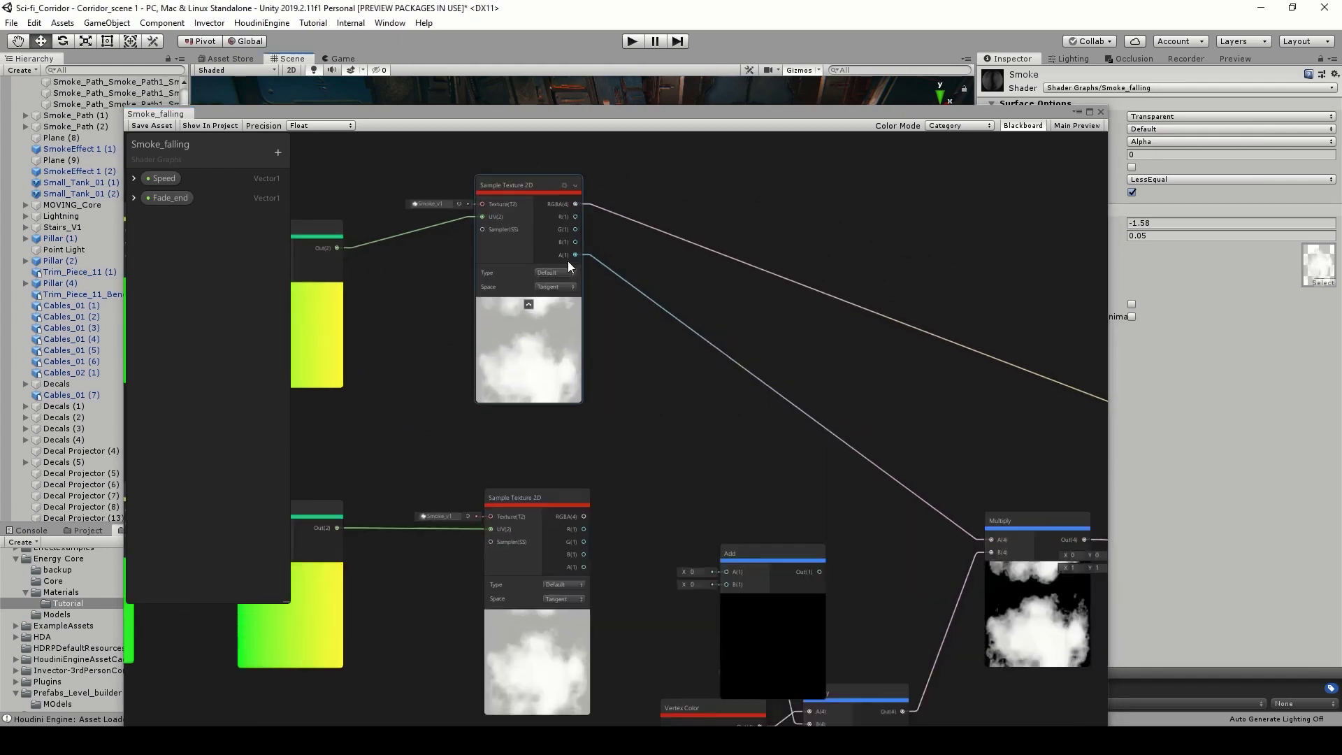
pyautogui.moveTo(575, 254); pyautogui.dragTo(728, 568)
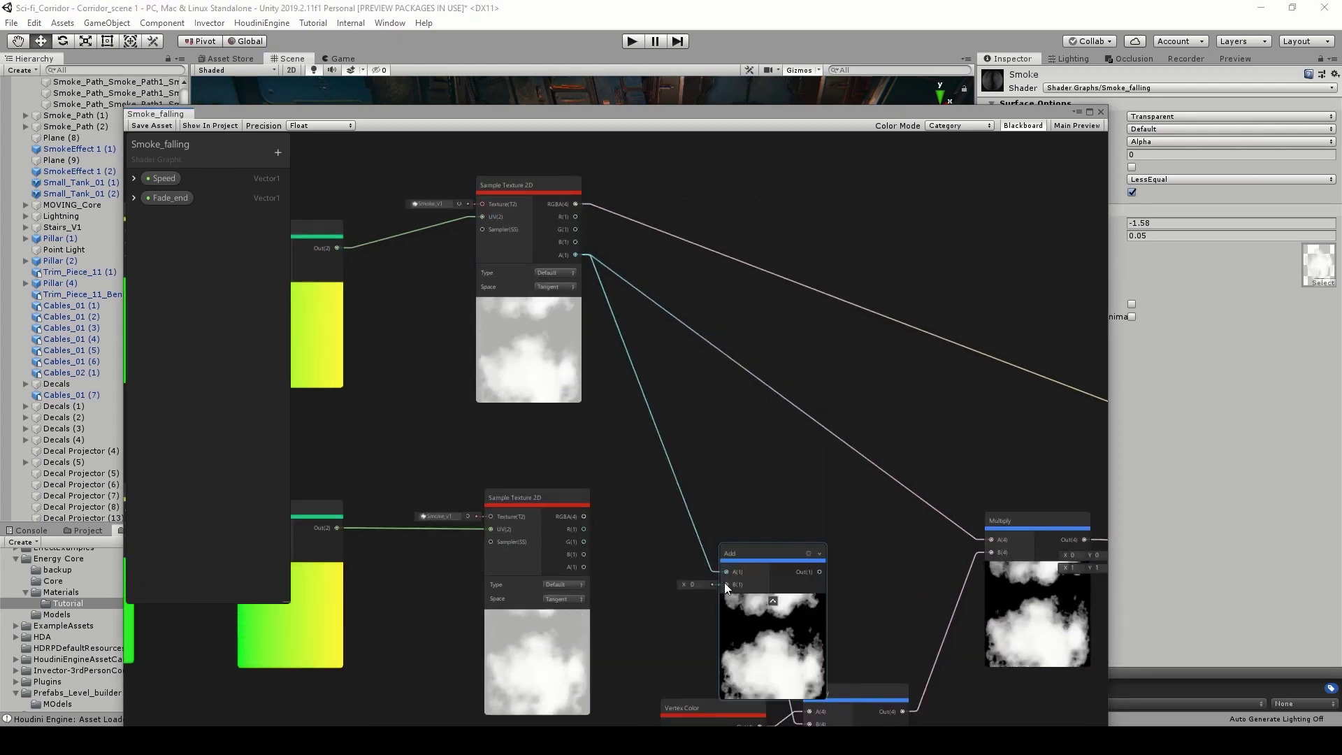
pyautogui.moveTo(583, 567); pyautogui.dragTo(816, 488)
pyautogui.moveTo(772, 395); pyautogui.dragTo(797, 206, button='middle')
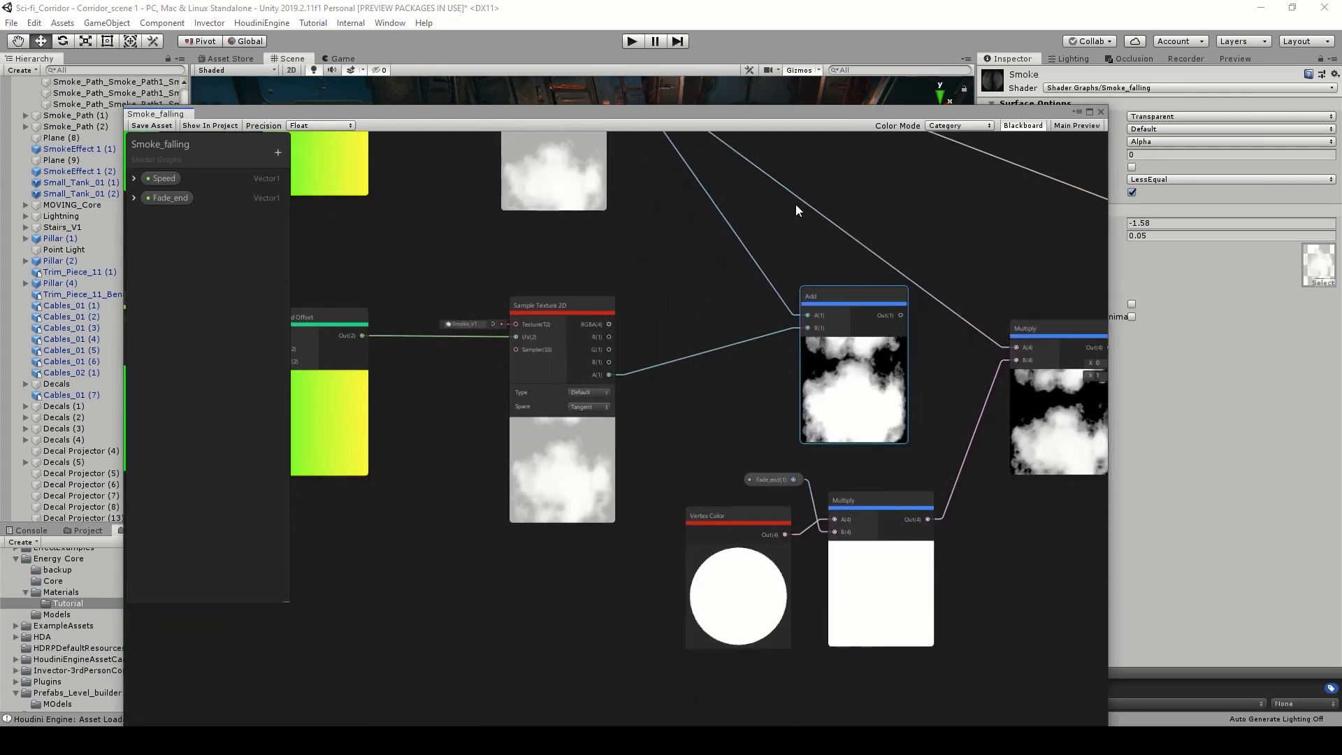
# Create a Multiply node between the lower Sample Texture 2D node and the Add node.
pyautogui.moveTo(732, 272); pyautogui.dragTo(686, 348, button='middle')
pyautogui.click(619, 372)
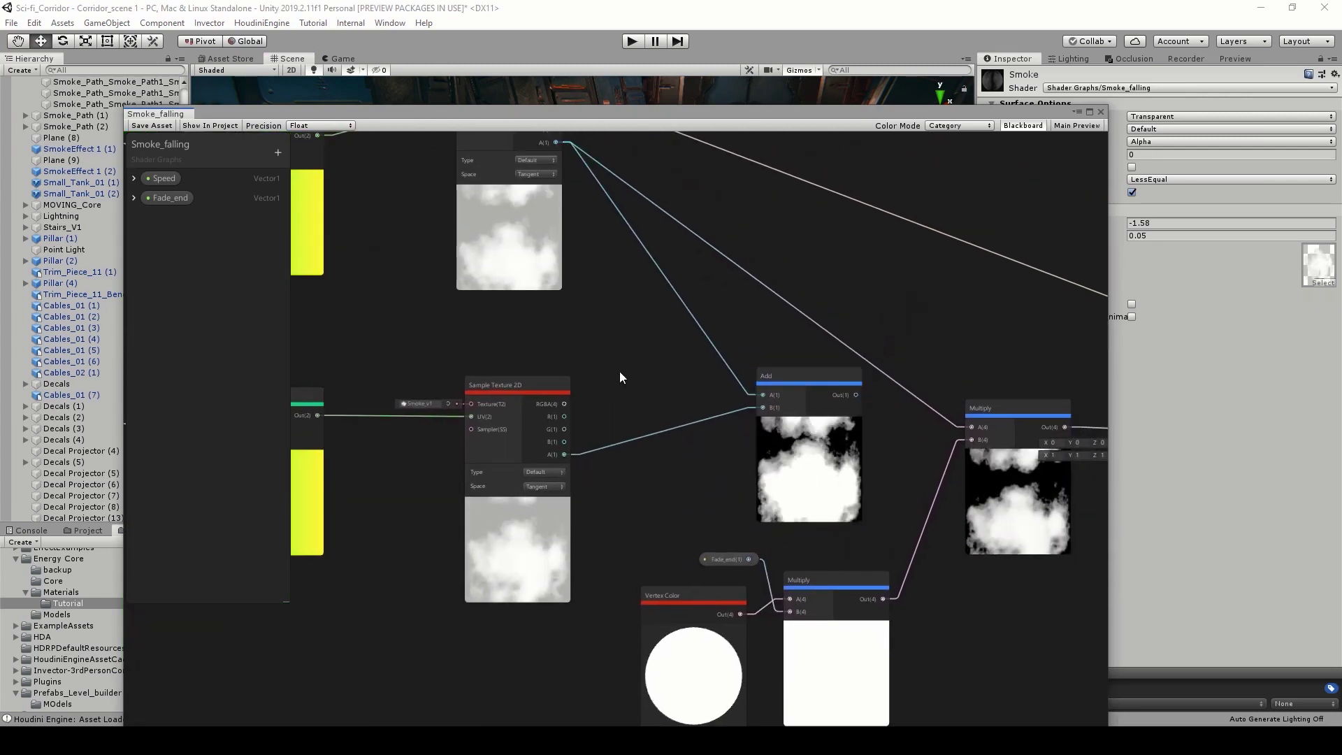
pyautogui.press('space')
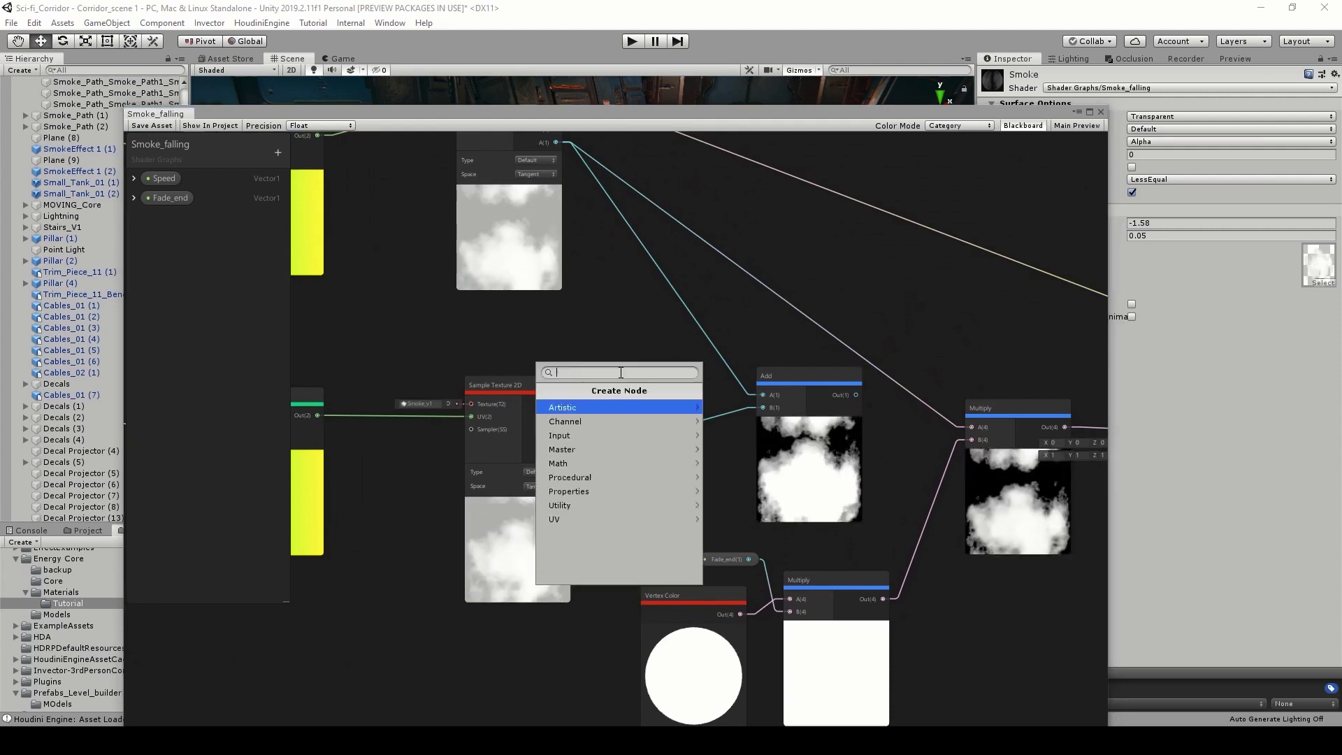
pyautogui.write('multiply')
pyautogui.press('Return')
pyautogui.scroll(2, 602, 462)
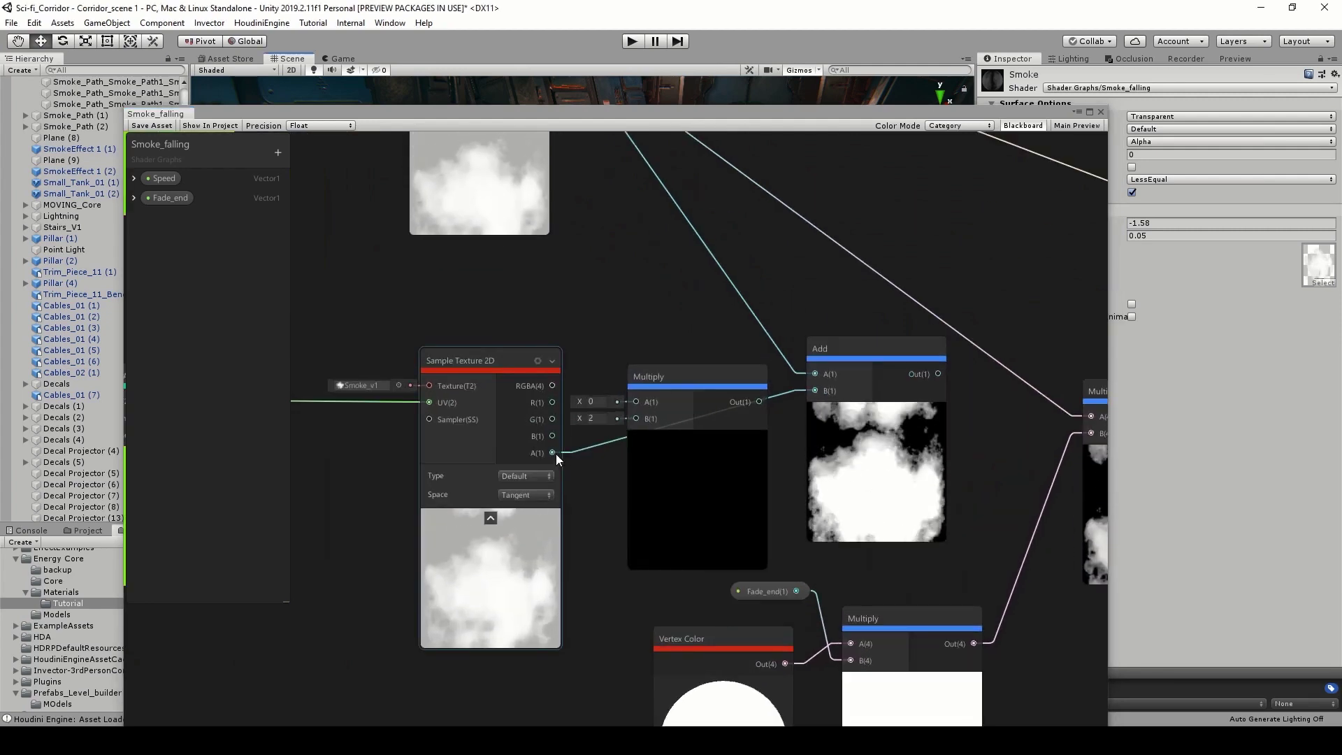
# Route the lower Sample Texture 2D's A output through the new Multiply into Add's B, with the Multiply's B set to 0.05.
pyautogui.moveTo(553, 453); pyautogui.dragTo(635, 401)
pyautogui.click(593, 419)
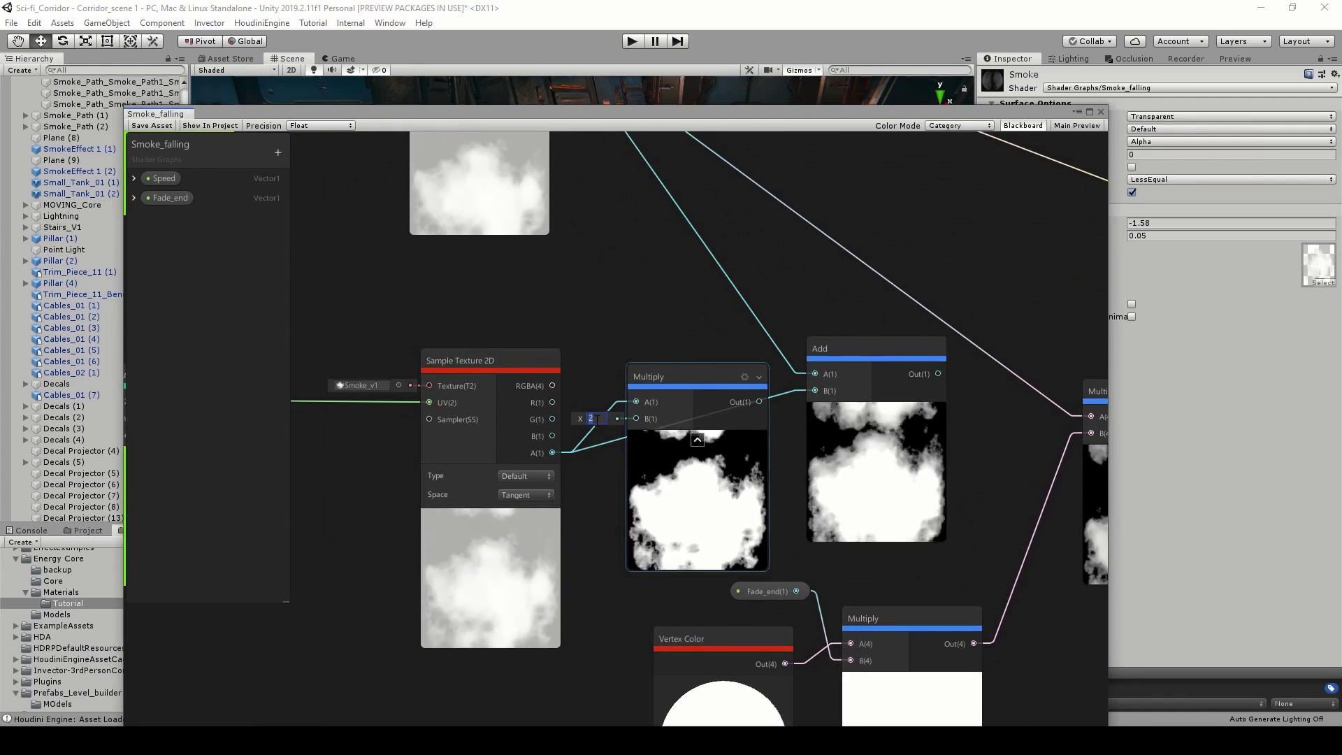
pyautogui.write('0.05')
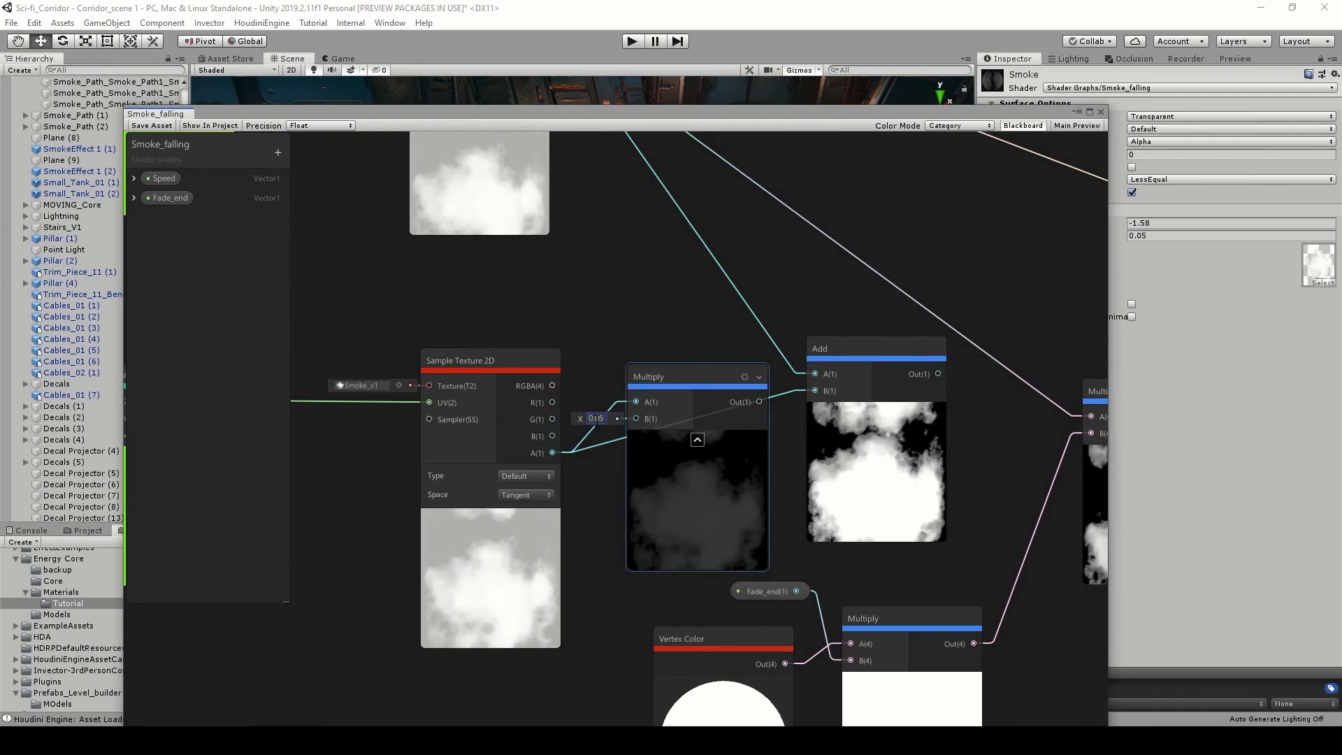
pyautogui.moveTo(760, 401); pyautogui.dragTo(815, 391)
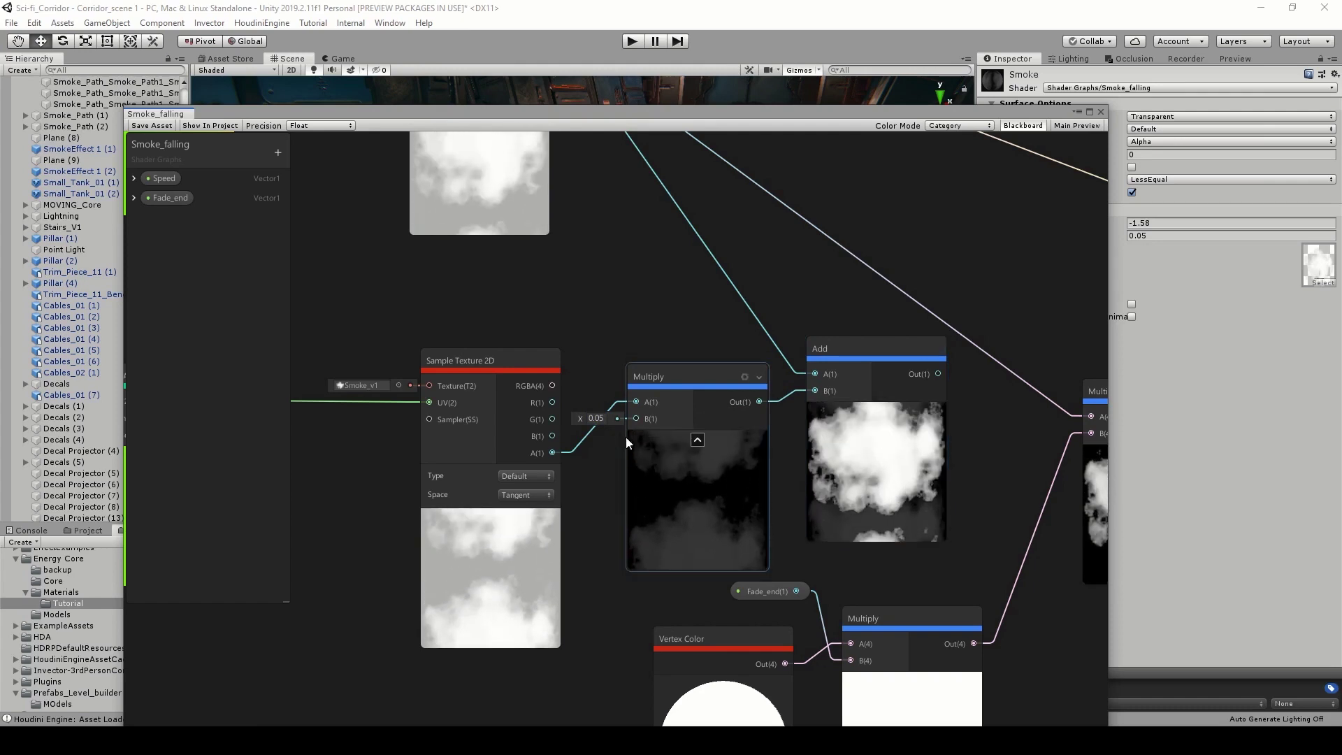
pyautogui.click(582, 418)
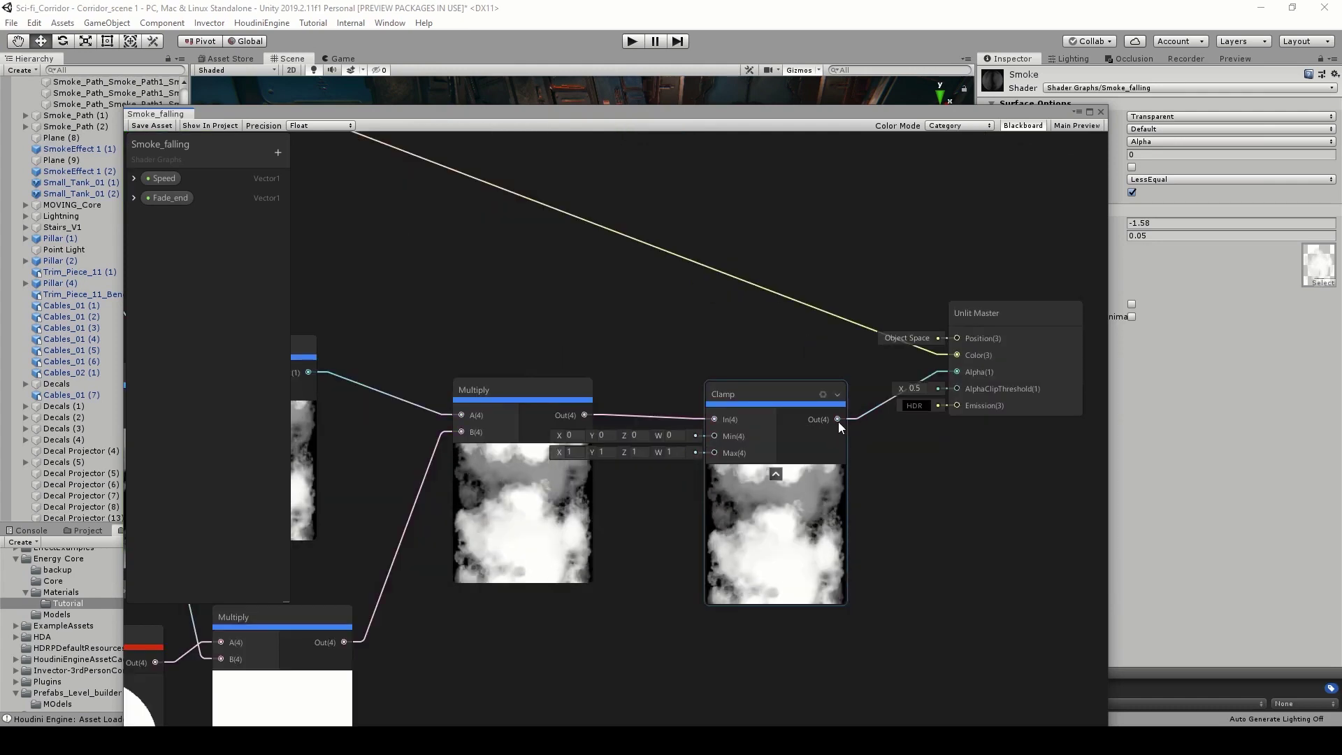
# Feed Clamp's output into the Unlit Master's Color input, move Clamp closer to the master node, and save the shader graph.
pyautogui.moveTo(838, 422); pyautogui.dragTo(1016, 353)
pyautogui.scroll(-2, 874, 297)
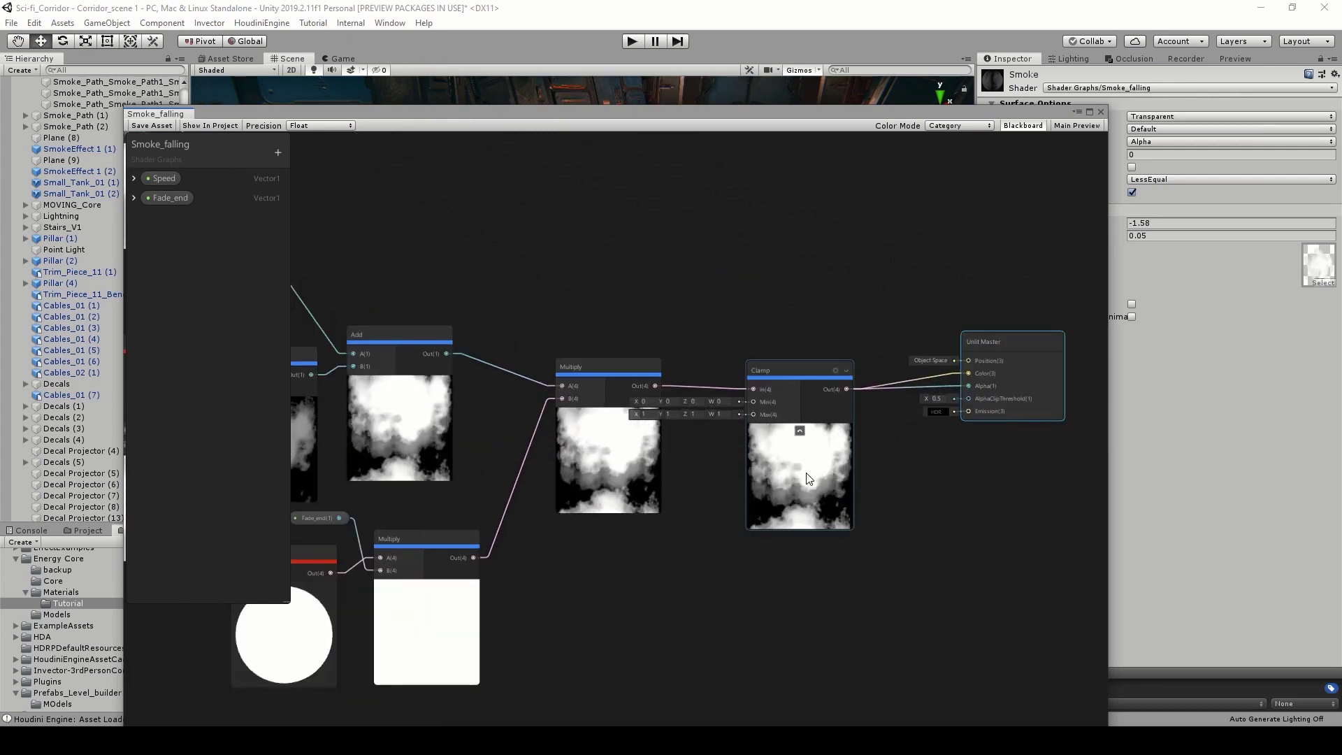
pyautogui.moveTo(839, 418); pyautogui.dragTo(870, 419)
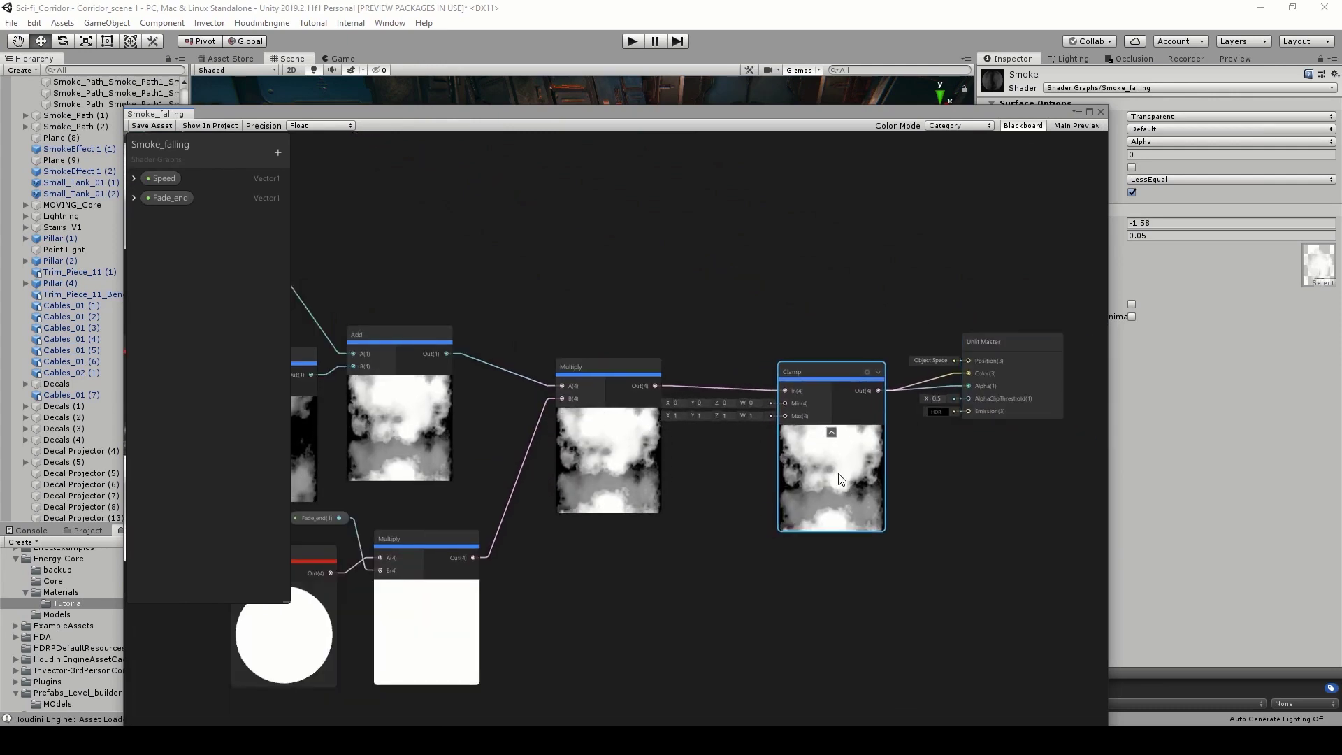
pyautogui.click(151, 125)
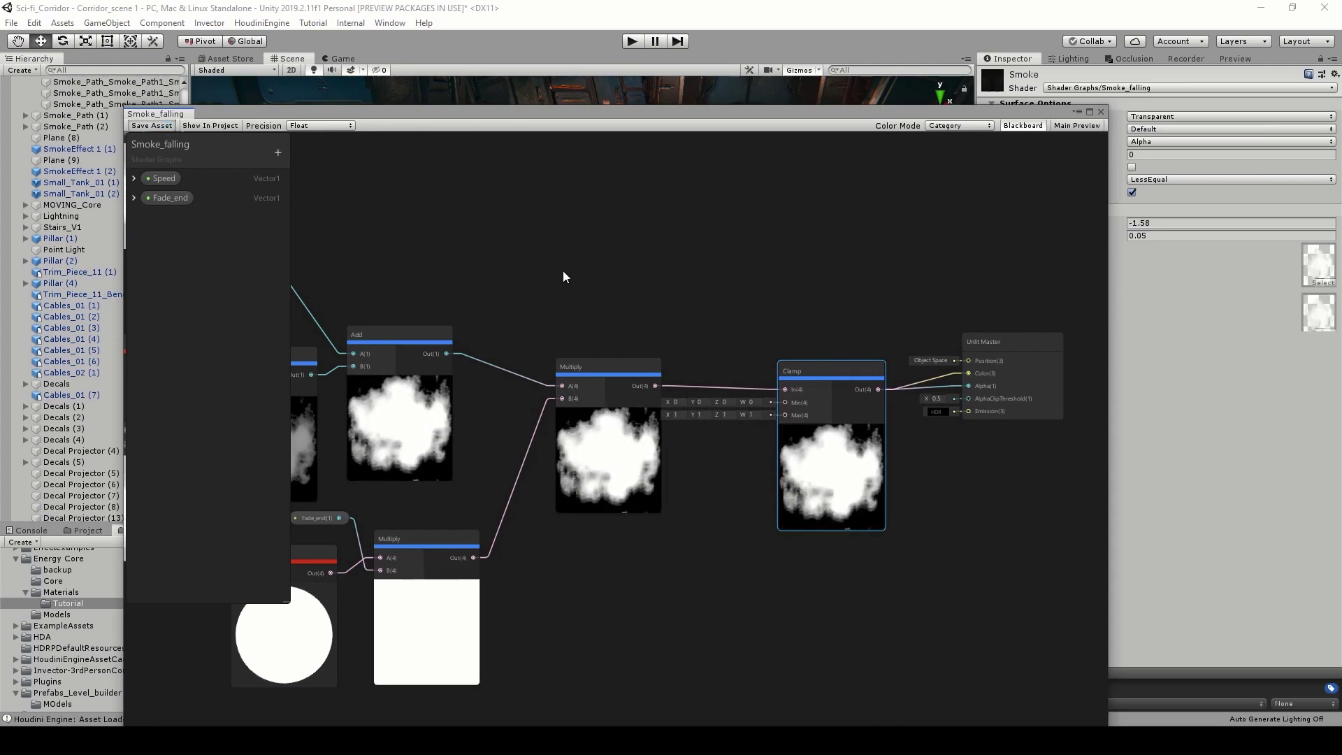
# Set the Smoke material's Fade_end to 0.25 and Speed to -1.15 while the scene is uncovered, and bring the graph window back up.
pyautogui.moveTo(527, 116); pyautogui.dragTo(541, 540)
pyautogui.keyDown('alt'); pyautogui.moveTo(636, 341); pyautogui.dragTo(637, 345); pyautogui.keyUp('alt')
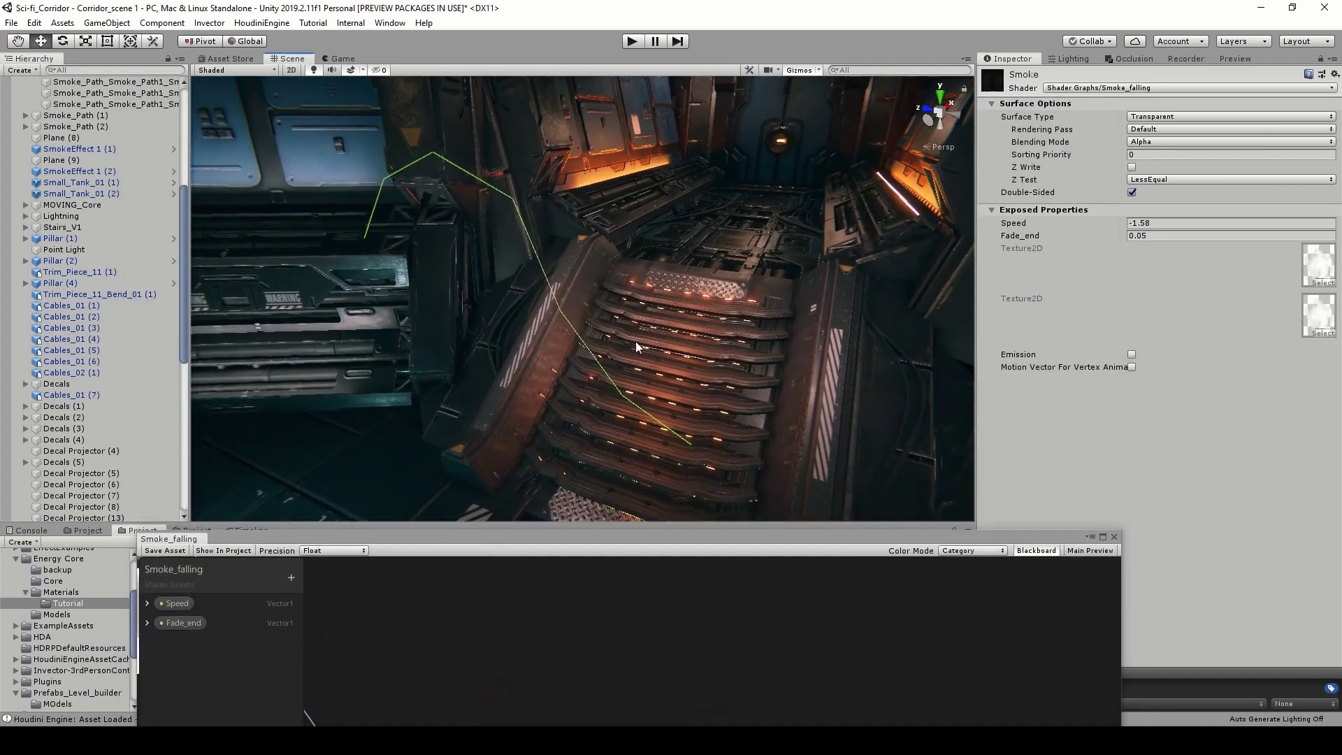
pyautogui.moveTo(1120, 232); pyautogui.dragTo(1138, 223)
pyautogui.click(1123, 221)
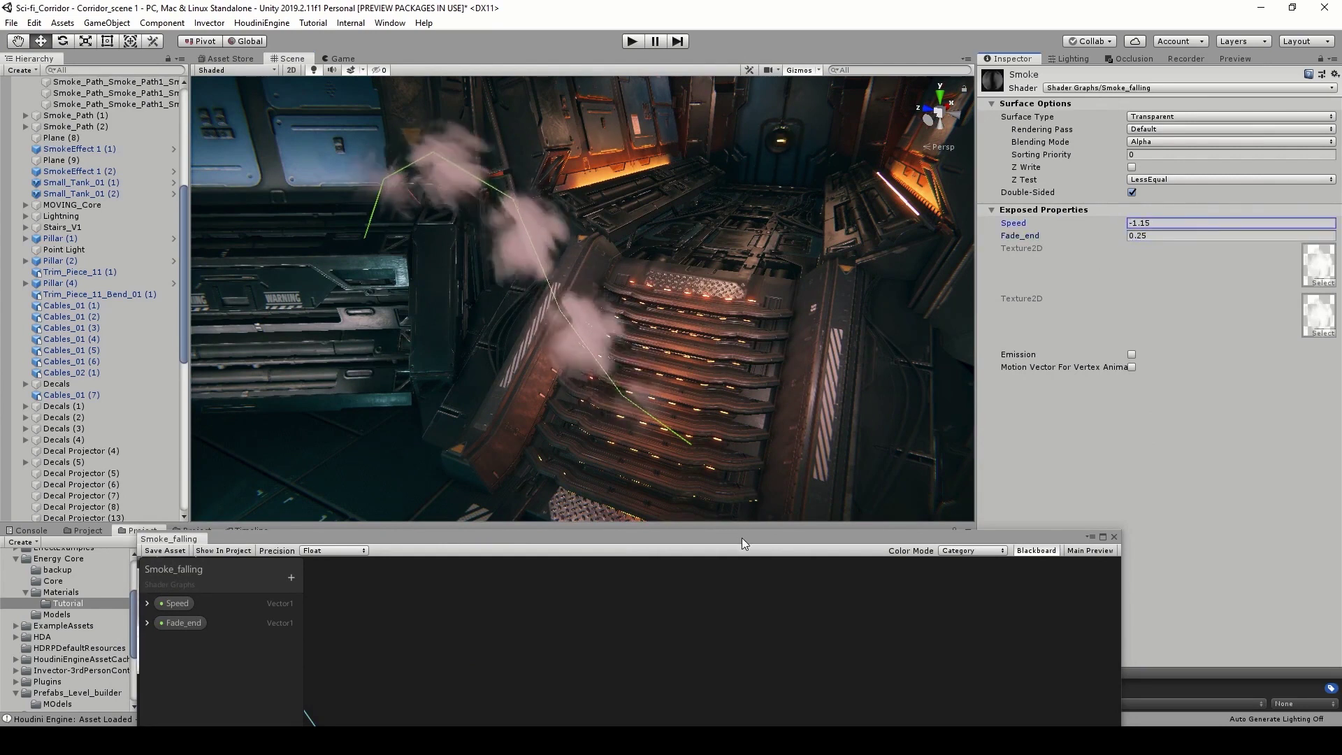
pyautogui.moveTo(743, 539); pyautogui.dragTo(760, 129)
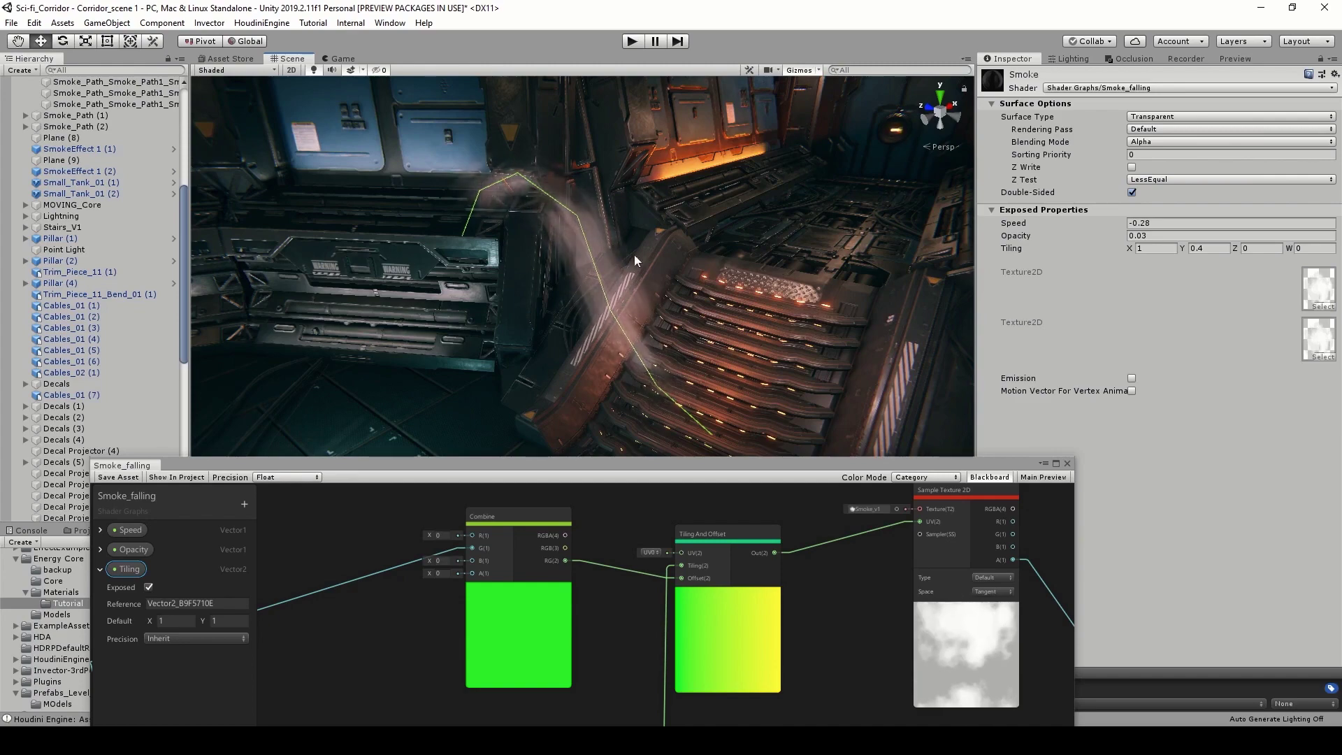
# Move the Opacity property and its Multiply up in line with the preceding Multiply, and lower the Clamp node slightly.
pyautogui.moveTo(563, 193); pyautogui.dragTo(350, 207, button='right')
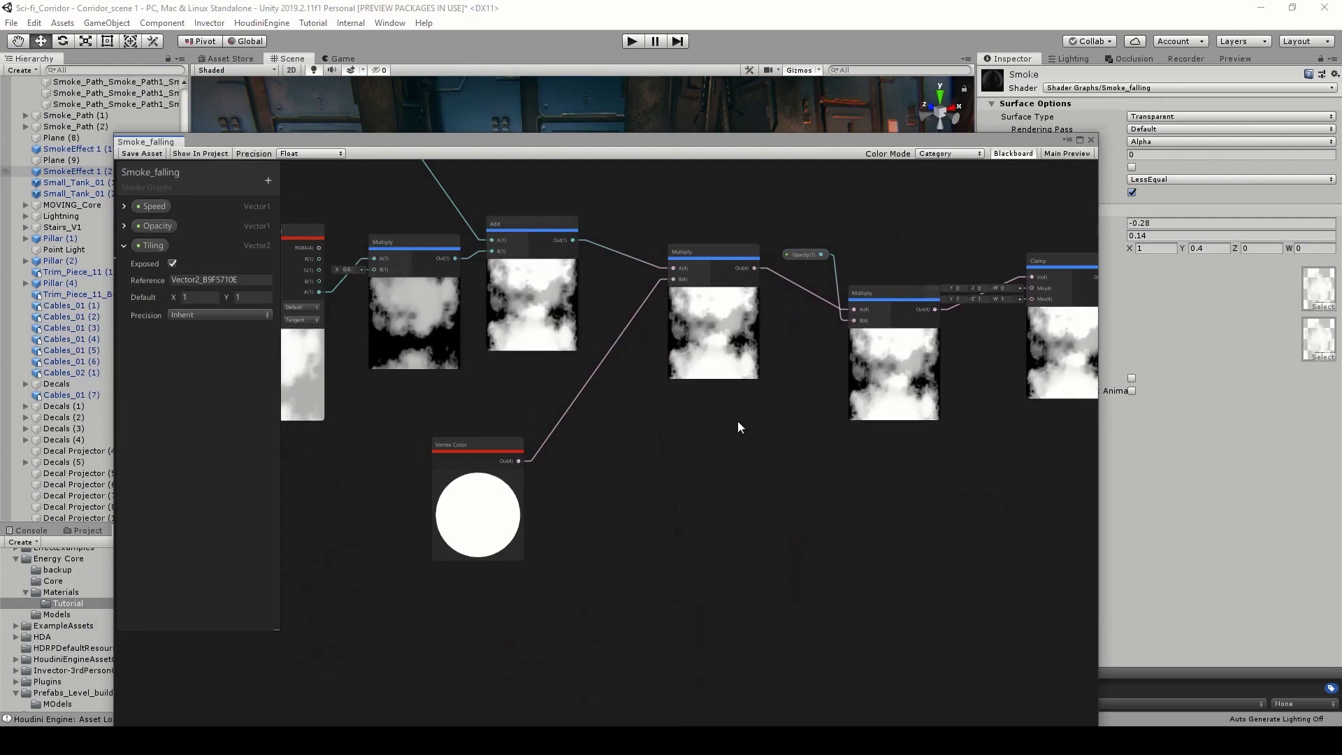
pyautogui.moveTo(623, 460); pyautogui.dragTo(576, 480, button='middle')
pyautogui.moveTo(590, 510); pyautogui.dragTo(513, 386)
pyautogui.moveTo(687, 494); pyautogui.dragTo(509, 511, button='middle')
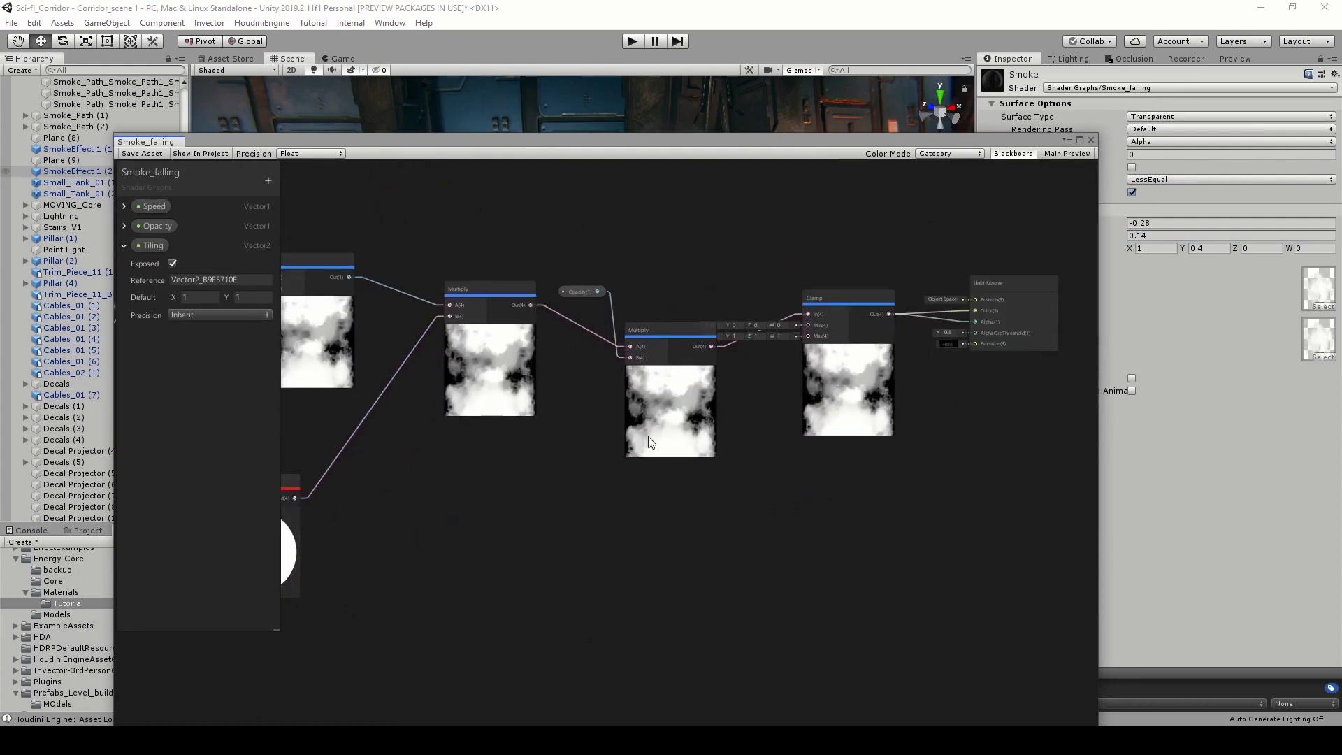
pyautogui.moveTo(606, 310); pyautogui.dragTo(587, 282)
pyautogui.moveTo(664, 435); pyautogui.dragTo(656, 397)
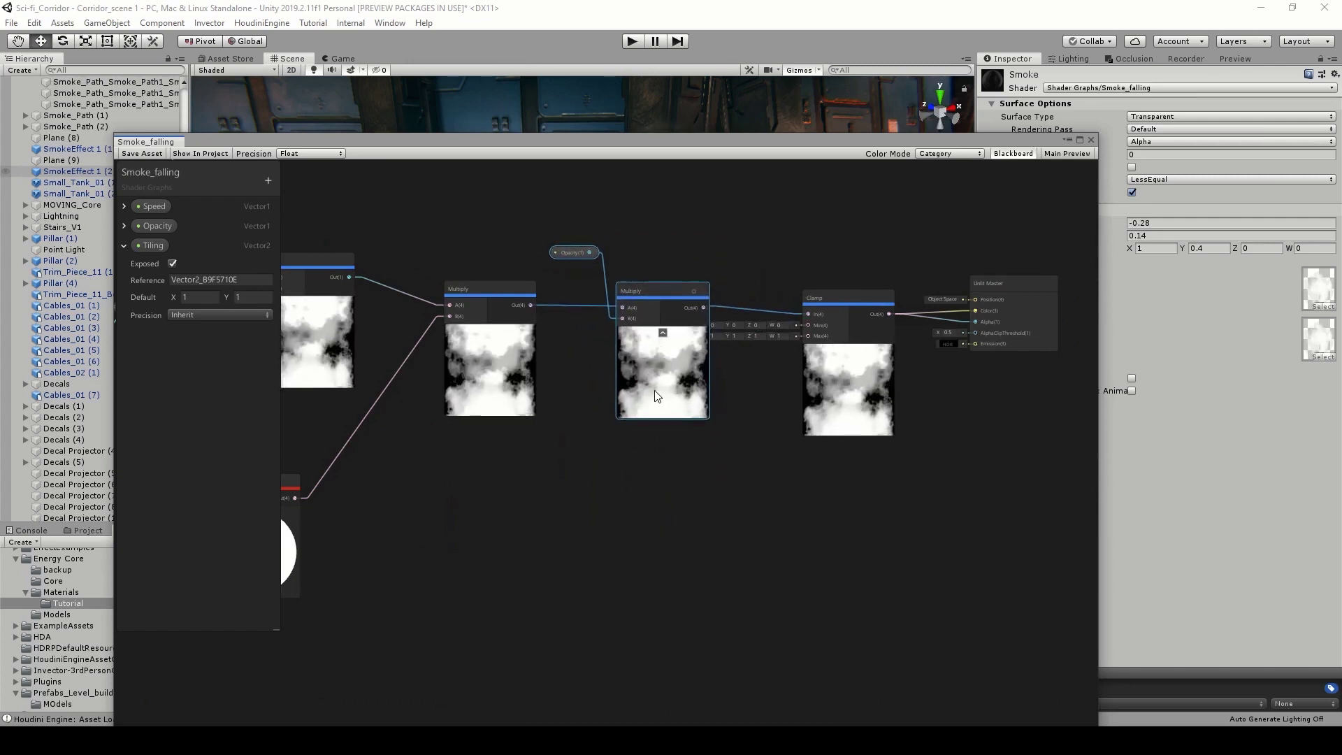
pyautogui.click(848, 400)
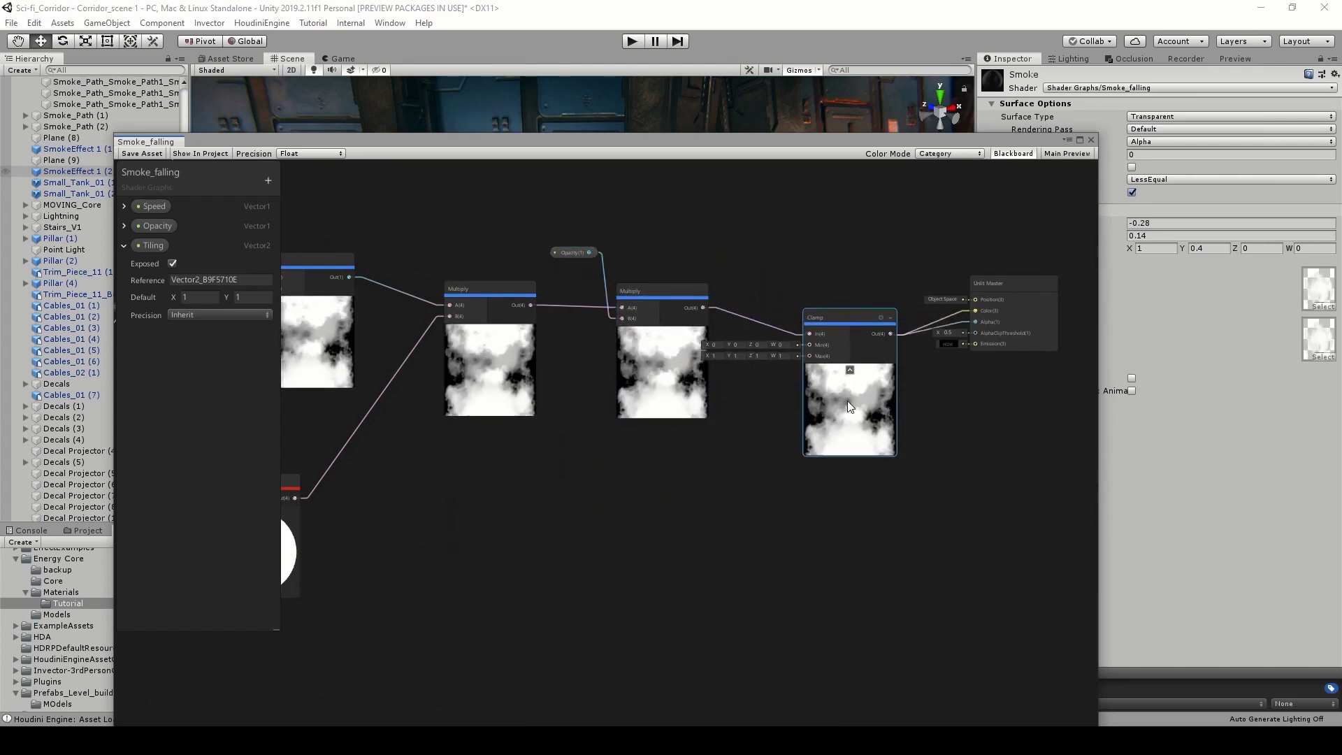
# Review the node network from the shared Tiling property through both texture branches to the Unlit Master.
pyautogui.scroll(-1, 691, 468)
pyautogui.moveTo(691, 468); pyautogui.dragTo(892, 492, button='middle')
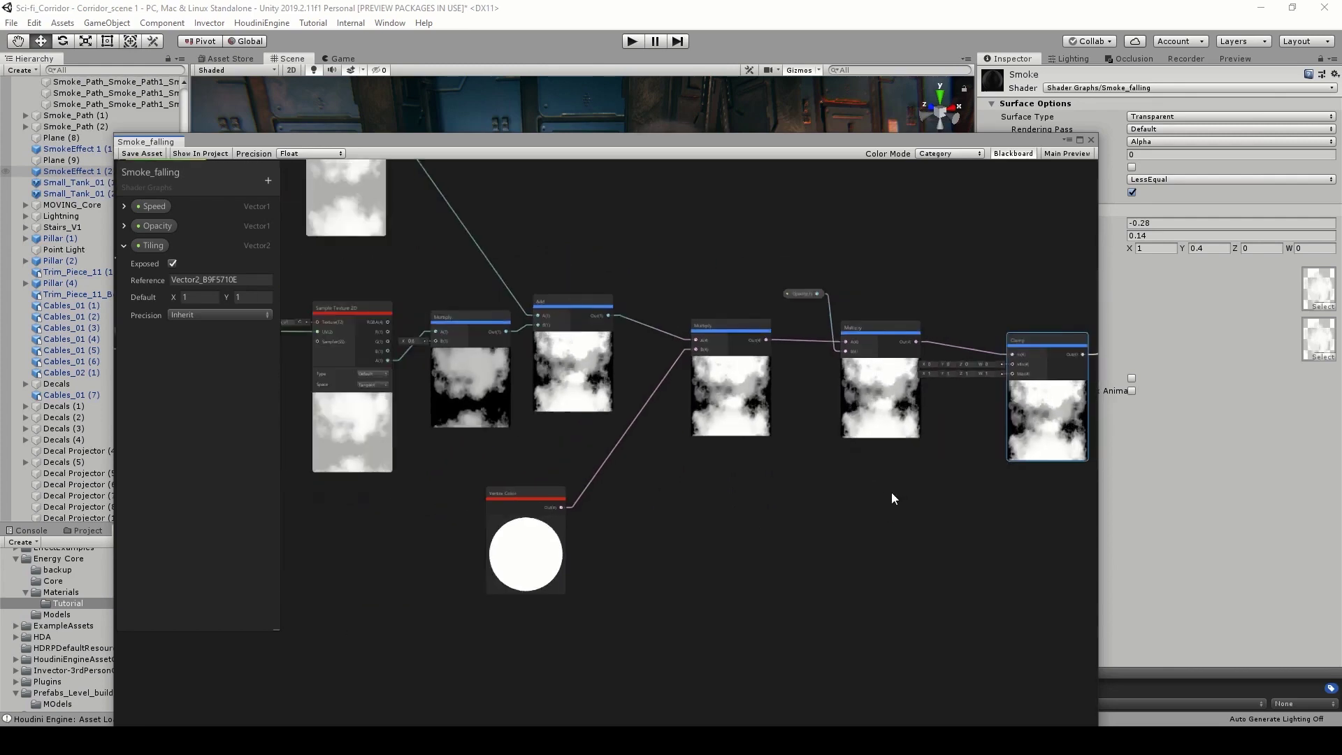
pyautogui.scroll(-1, 559, 381)
pyautogui.moveTo(559, 381); pyautogui.dragTo(846, 472, button='middle')
pyautogui.moveTo(456, 372); pyautogui.dragTo(628, 409, button='middle')
pyautogui.scroll(4, 625, 409)
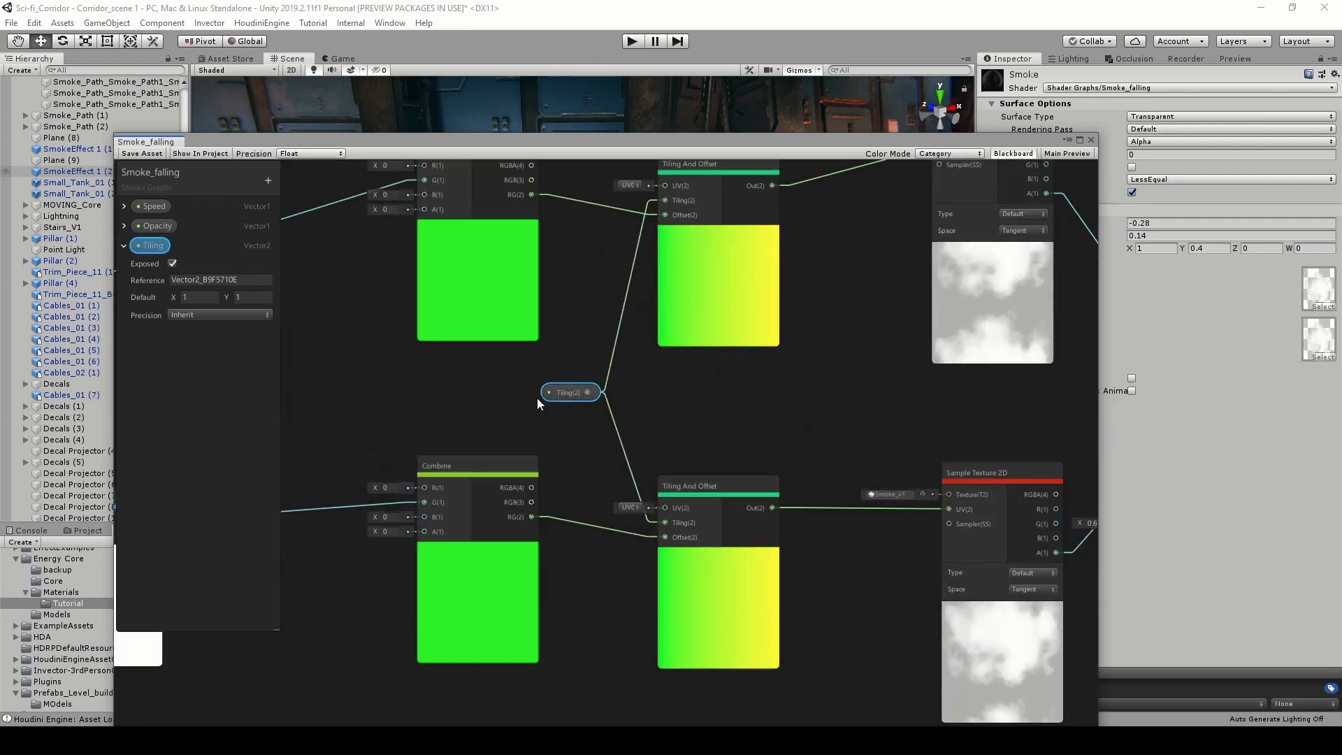
pyautogui.moveTo(754, 424); pyautogui.dragTo(622, 419, button='middle')
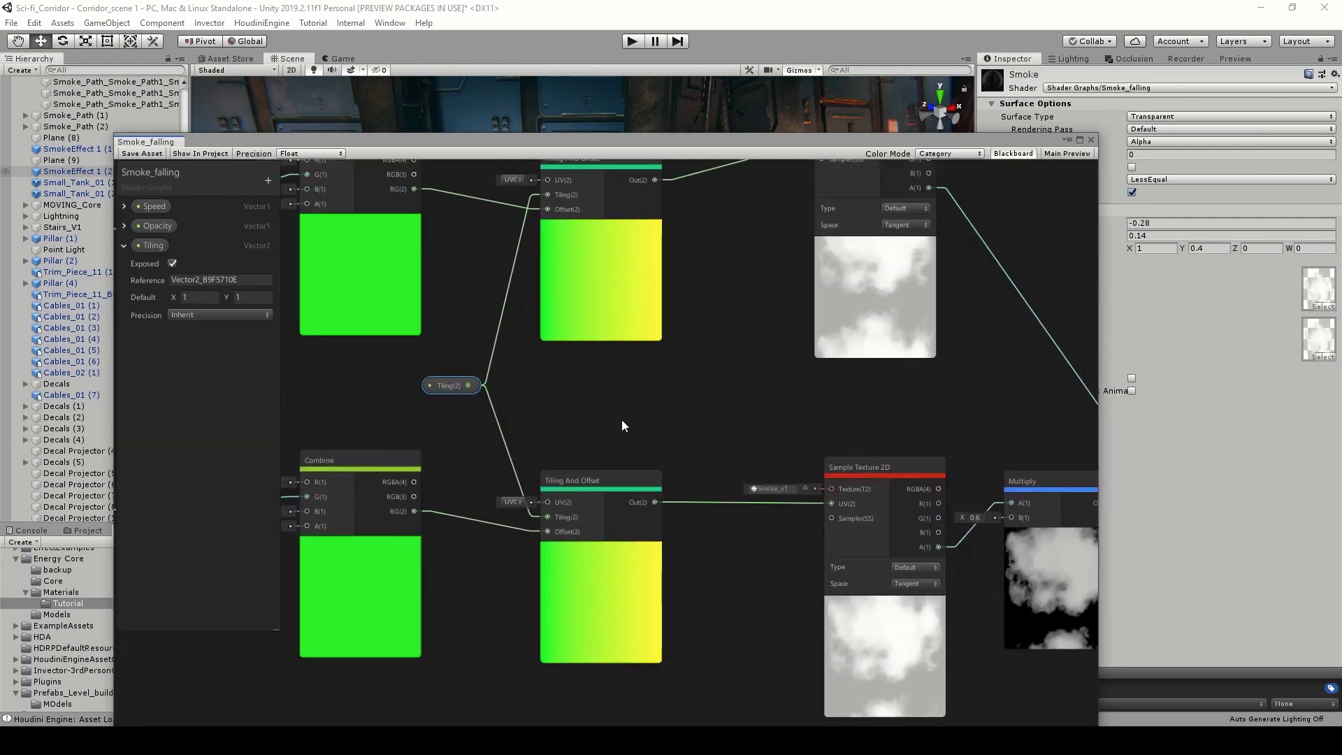
pyautogui.scroll(-2, 663, 417)
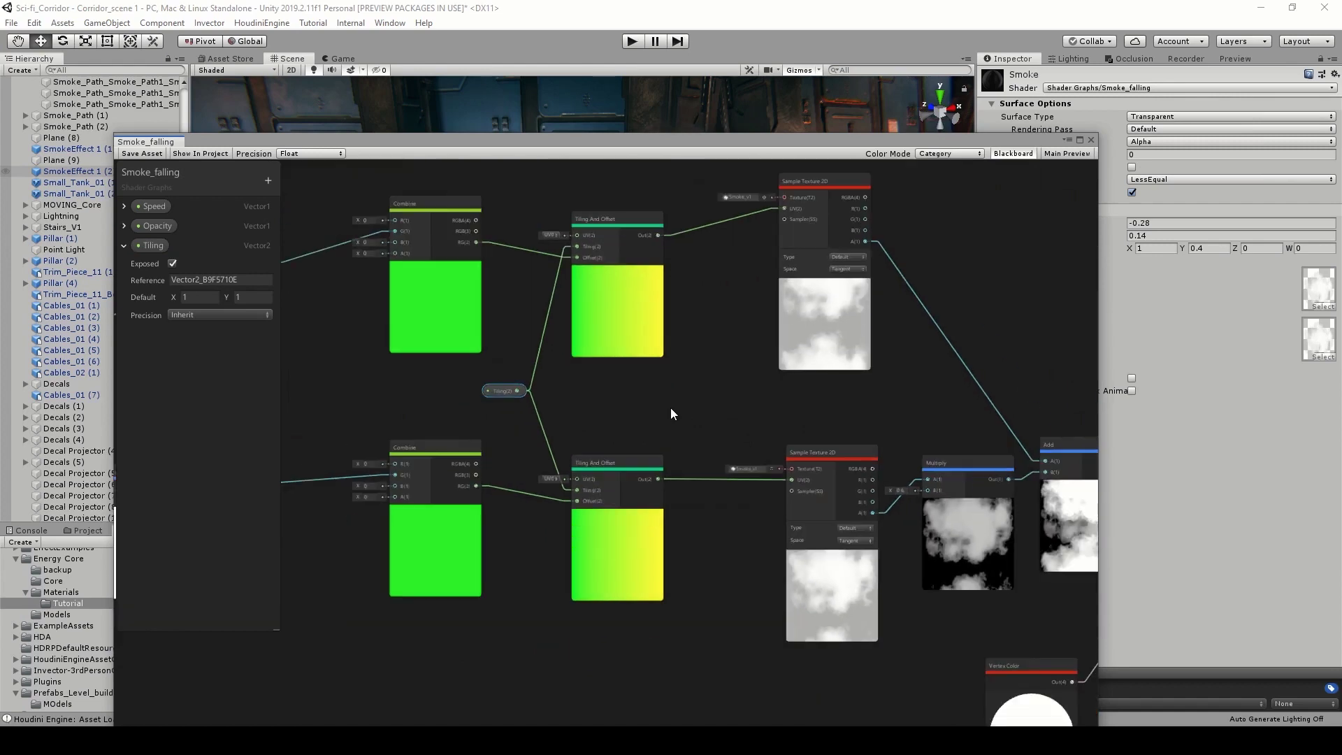
pyautogui.moveTo(629, 388); pyautogui.dragTo(471, 359, button='middle')
pyautogui.scroll(-2, 471, 359)
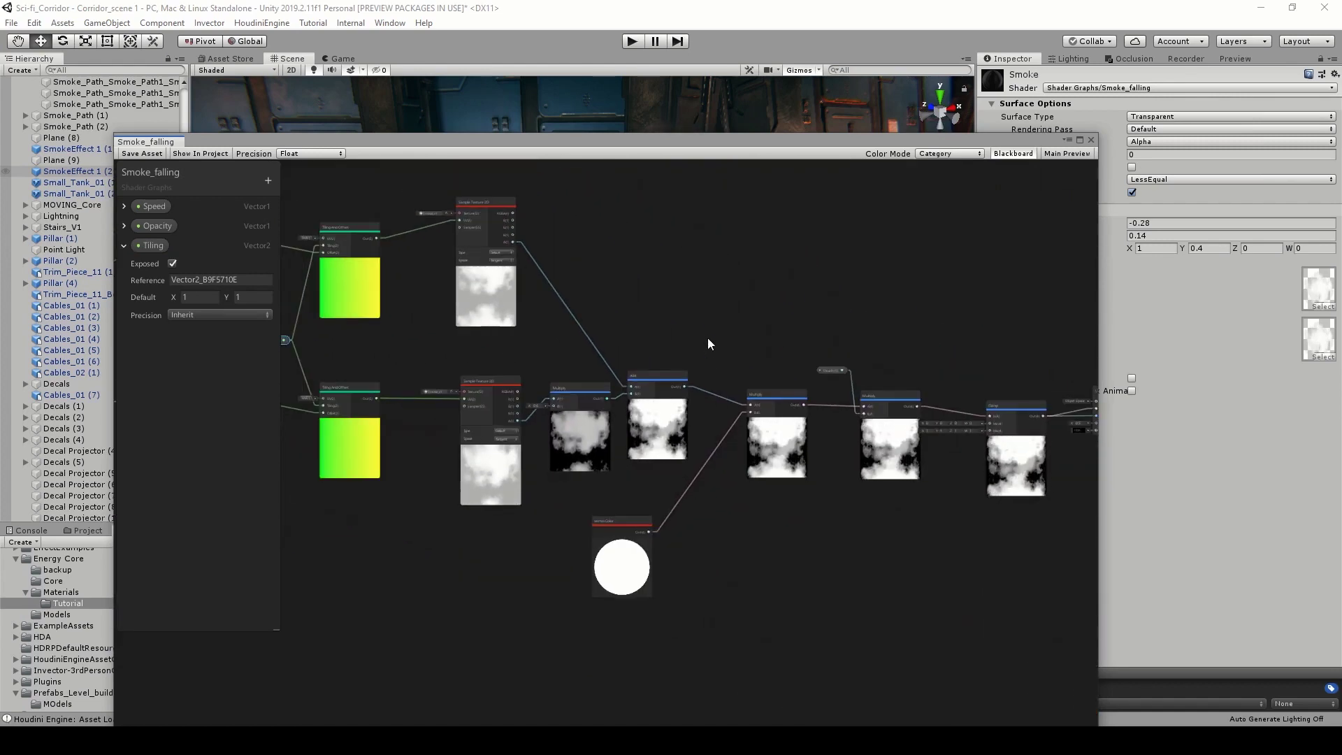
pyautogui.moveTo(724, 337); pyautogui.dragTo(601, 353, button='middle')
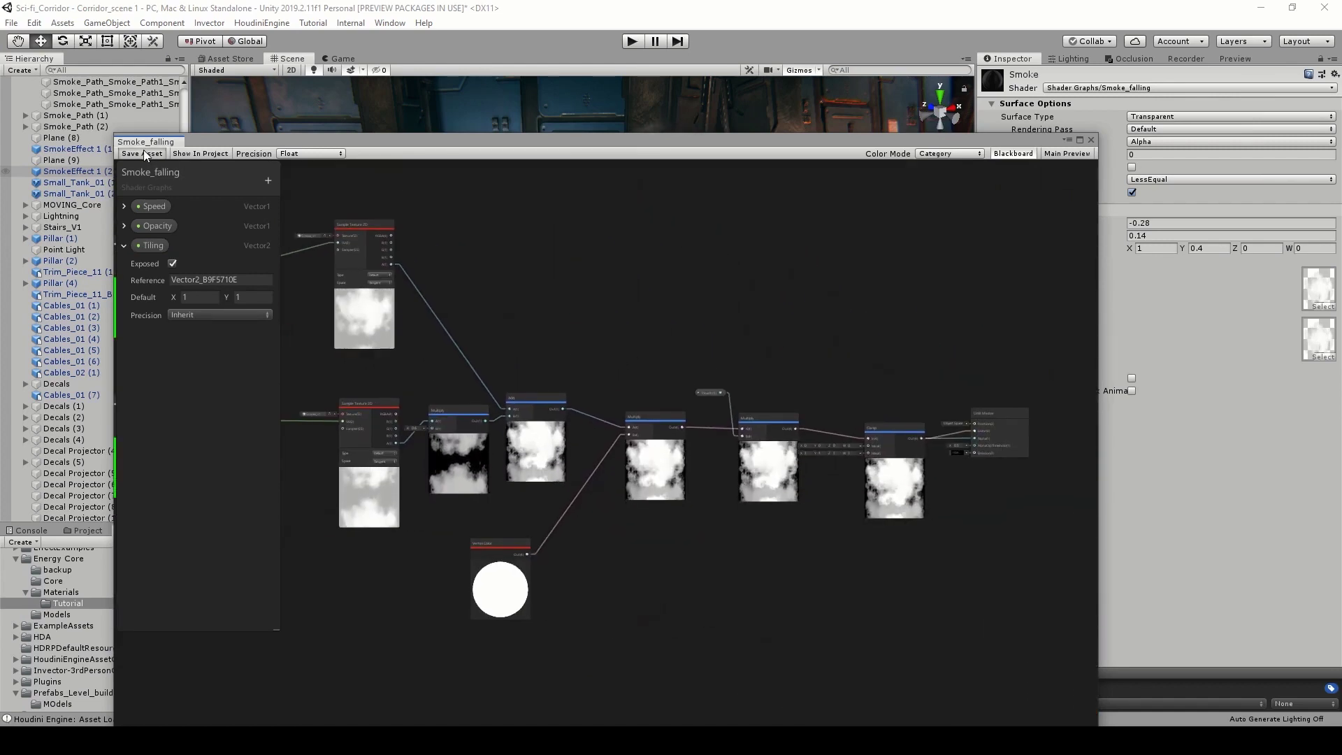
# Uncover the scene and set the Smoke material's Speed to -0.7 and its Tiling to X 1, Y 0.44.
pyautogui.moveTo(716, 140); pyautogui.dragTo(718, 538)
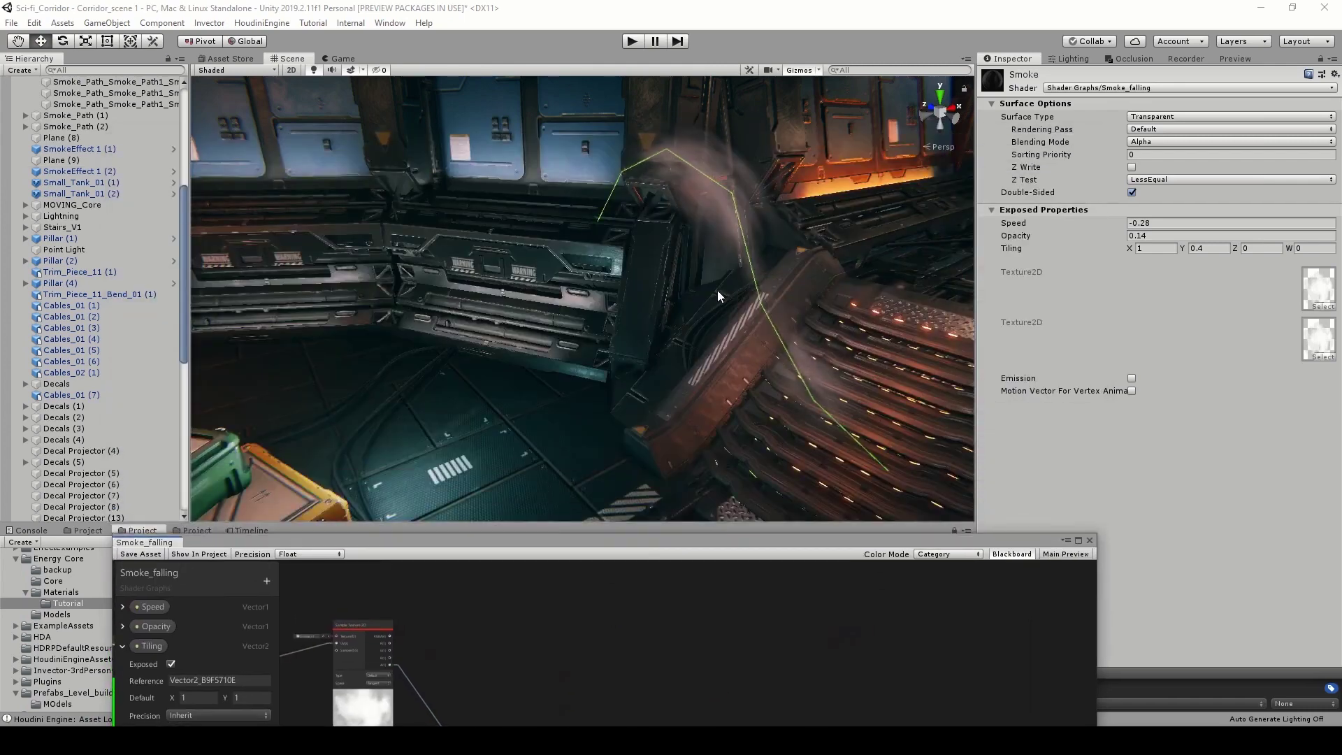
pyautogui.moveTo(717, 291); pyautogui.dragTo(697, 193, button='right')
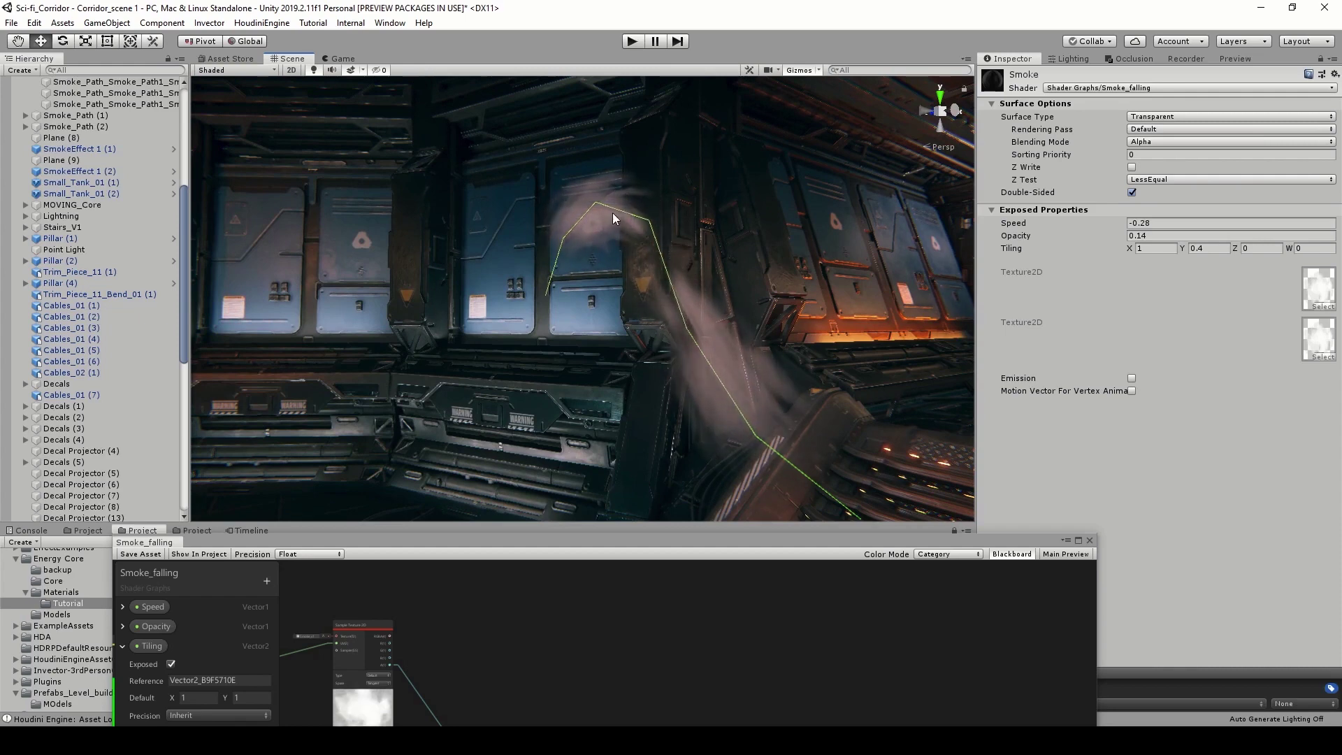
pyautogui.moveTo(613, 213); pyautogui.dragTo(832, 243, button='right')
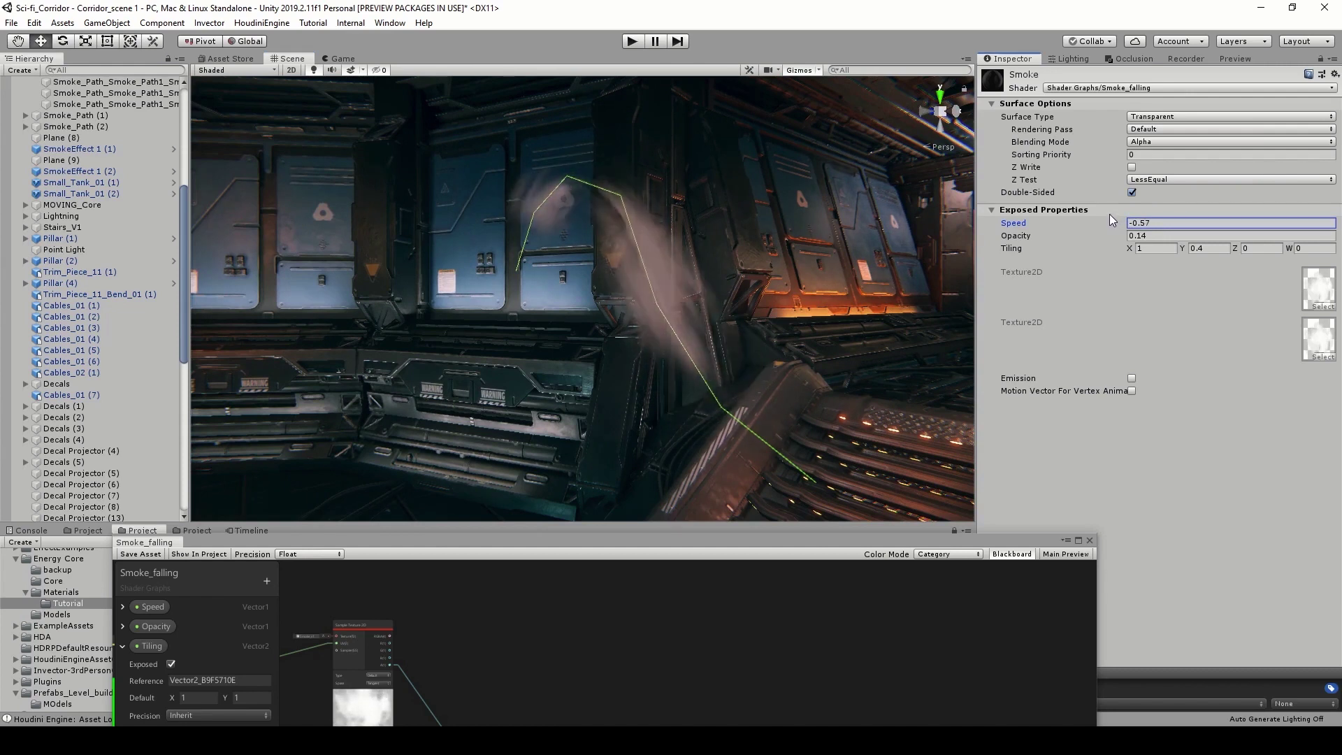
pyautogui.moveTo(1131, 248)
pyautogui.mouseDown()
pyautogui.moveTo(1115, 242)
pyautogui.moveTo(1141, 246)
pyautogui.mouseUp()
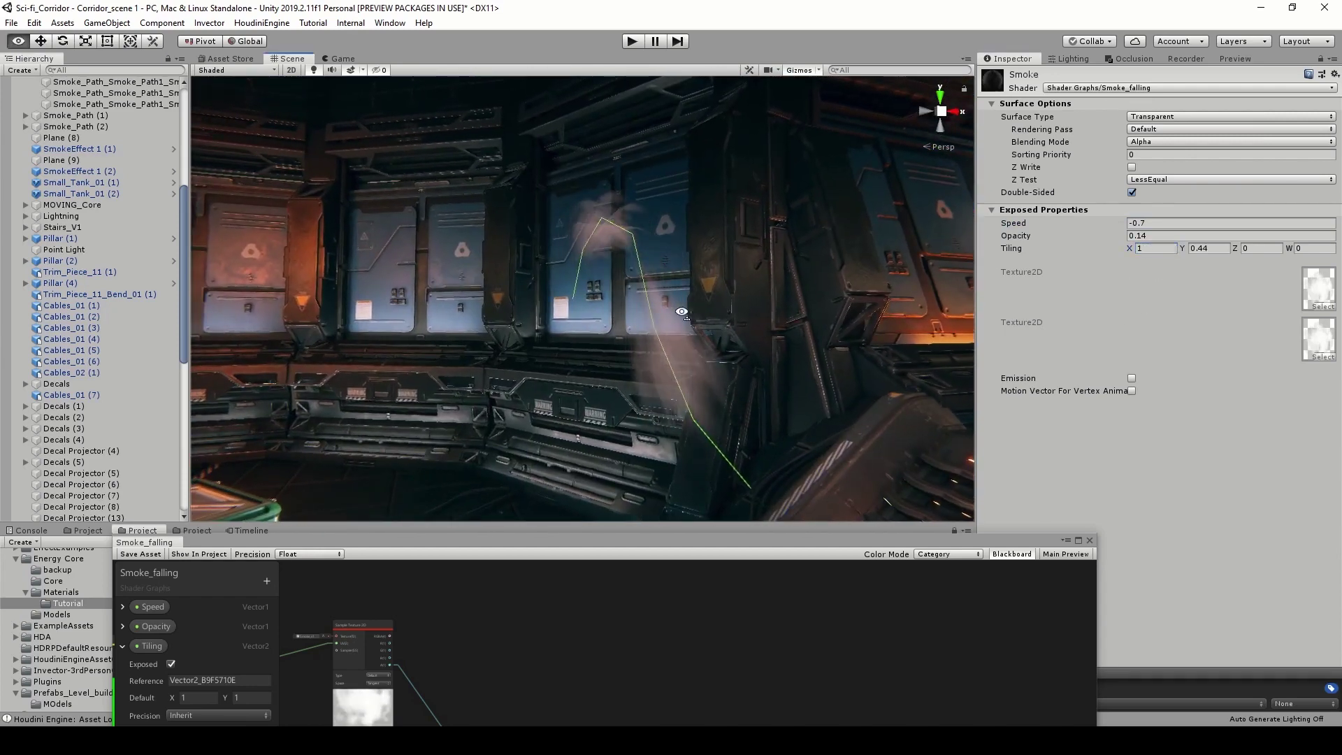
# Select the Smoke_Path object in the scene and widen it along X to a scale of about 3.67.
pyautogui.moveTo(682, 311); pyautogui.dragTo(636, 326, button='right')
pyautogui.click(653, 308)
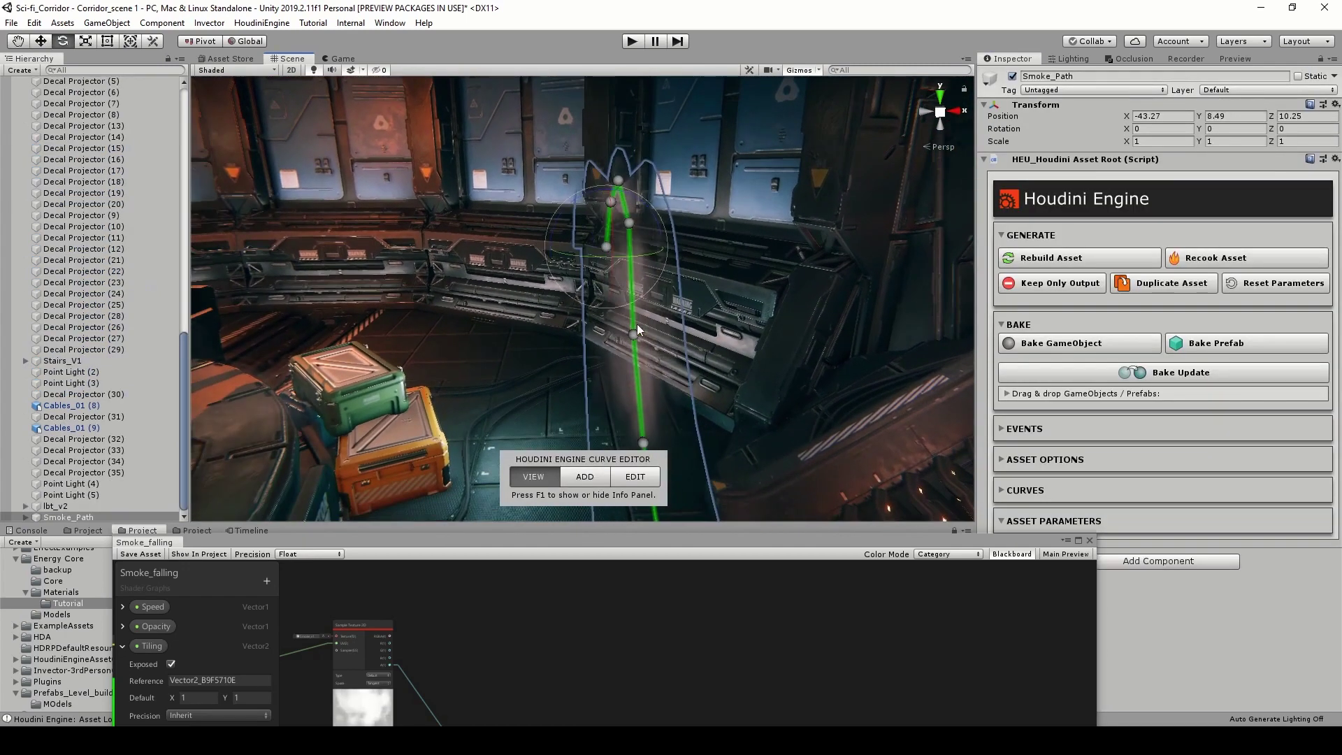
pyautogui.press('r')
pyautogui.moveTo(653, 245); pyautogui.dragTo(804, 261)
pyautogui.moveTo(756, 299); pyautogui.dragTo(902, 303, button='right')
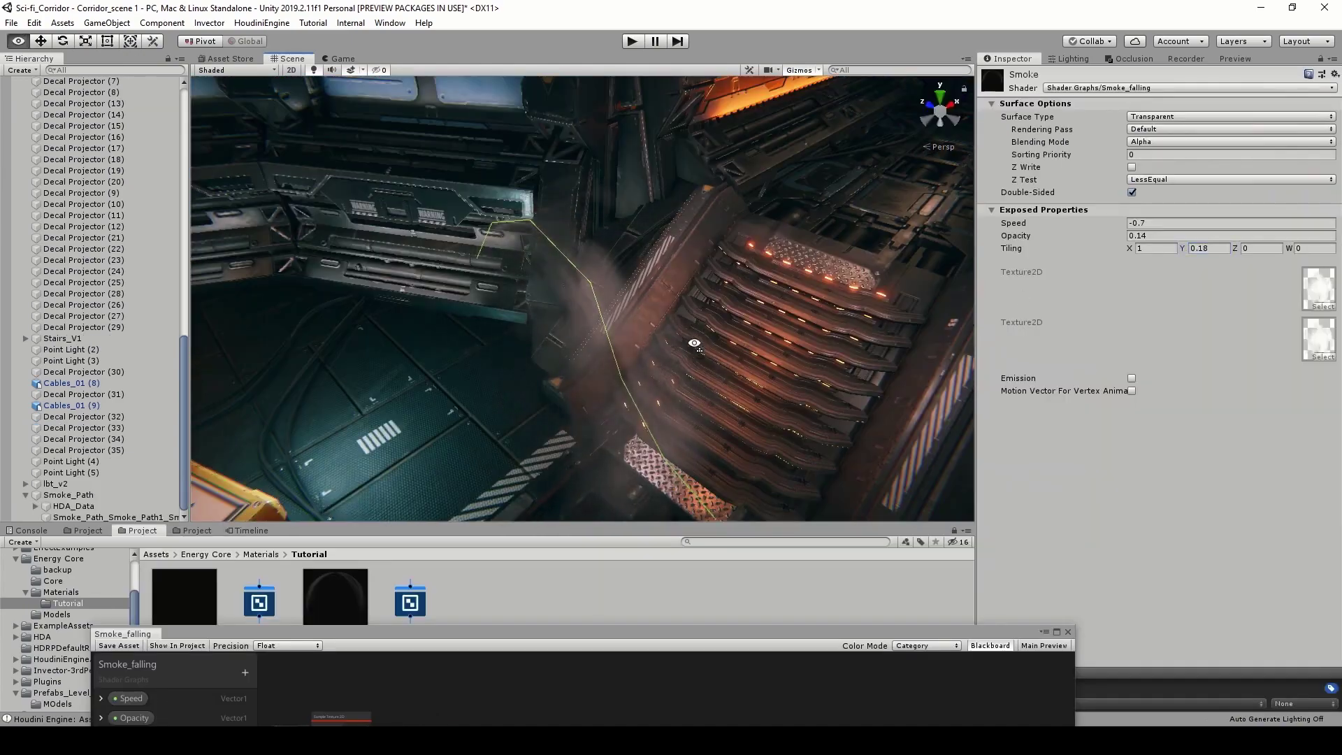
# Place Smoke_Path over the edge of the core's glowing base at X -59.71, Y 6.19, Z 5.93, with a Y rotation of 42.553.
pyautogui.moveTo(692, 342); pyautogui.dragTo(516, 302, button='right')
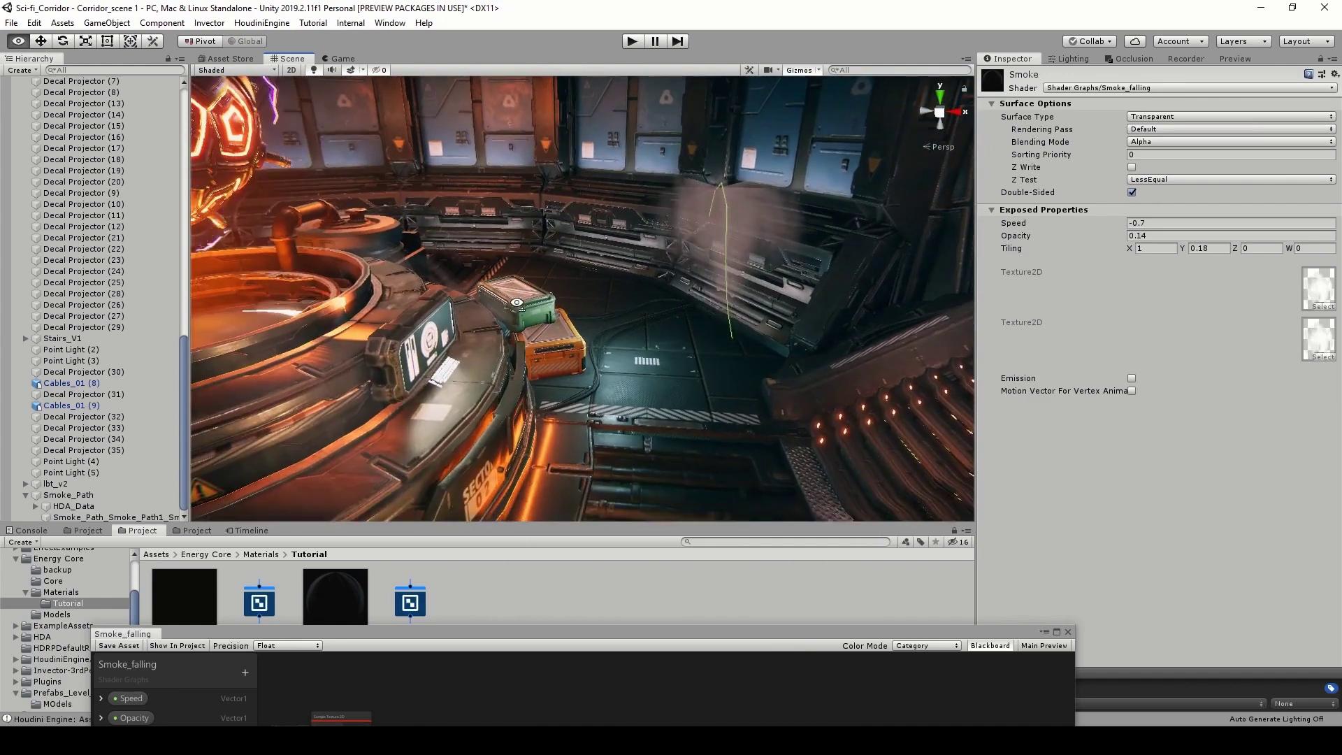
pyautogui.moveTo(714, 270); pyautogui.dragTo(649, 279, button='right')
pyautogui.click(727, 335)
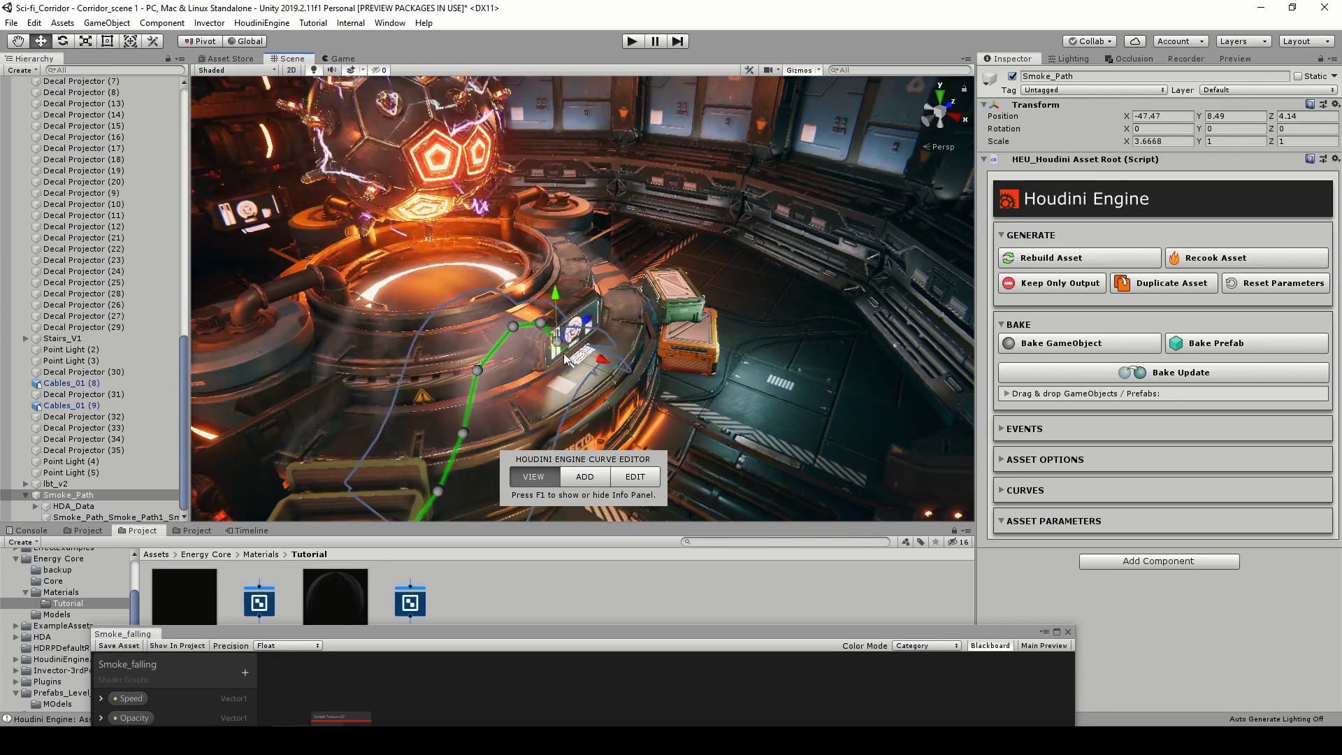
pyautogui.moveTo(561, 353); pyautogui.dragTo(340, 271)
pyautogui.press('a')
pyautogui.moveTo(381, 297); pyautogui.dragTo(451, 305, button='right')
pyautogui.moveTo(537, 287); pyautogui.dragTo(542, 279)
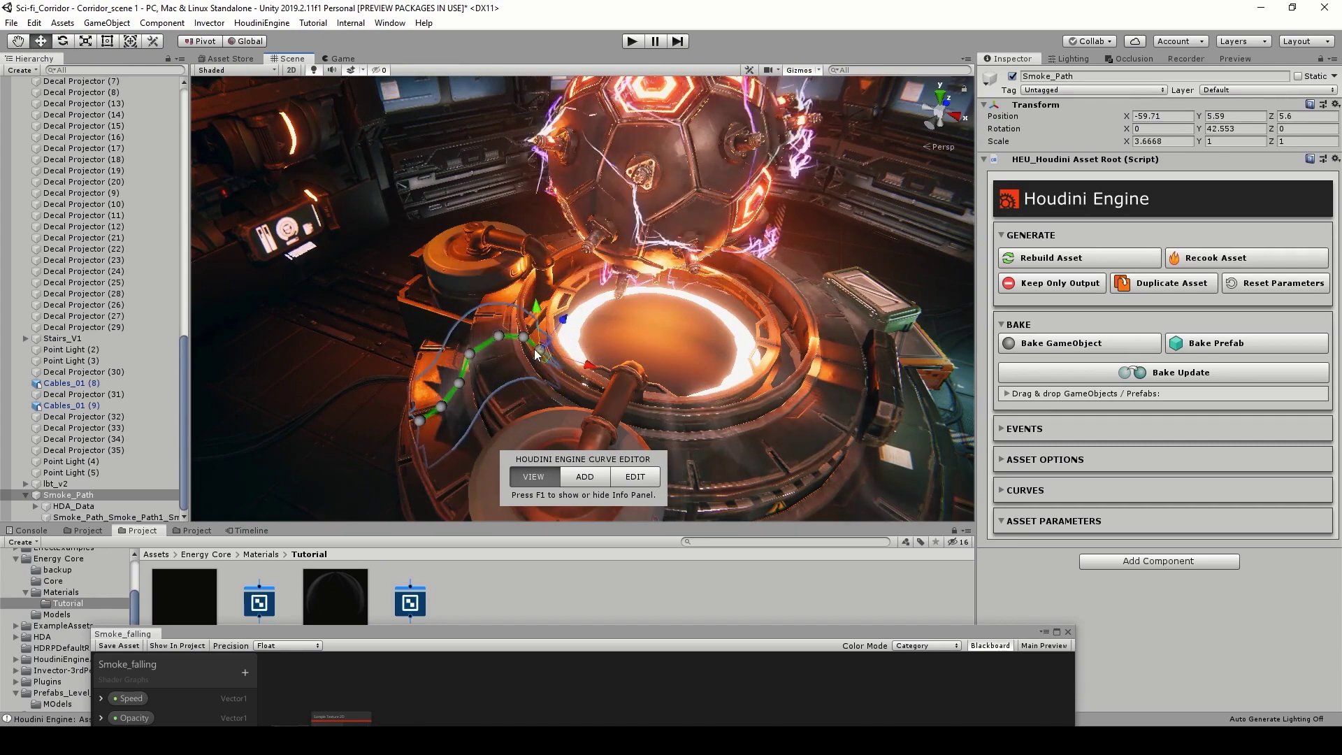
pyautogui.moveTo(542, 334); pyautogui.dragTo(550, 333)
# Edit the Smoke_Path curve and move its lowest point outward along the base's lower ledge.
pyautogui.moveTo(549, 332); pyautogui.dragTo(603, 389, button='right')
pyautogui.press('w')
pyautogui.press('a')
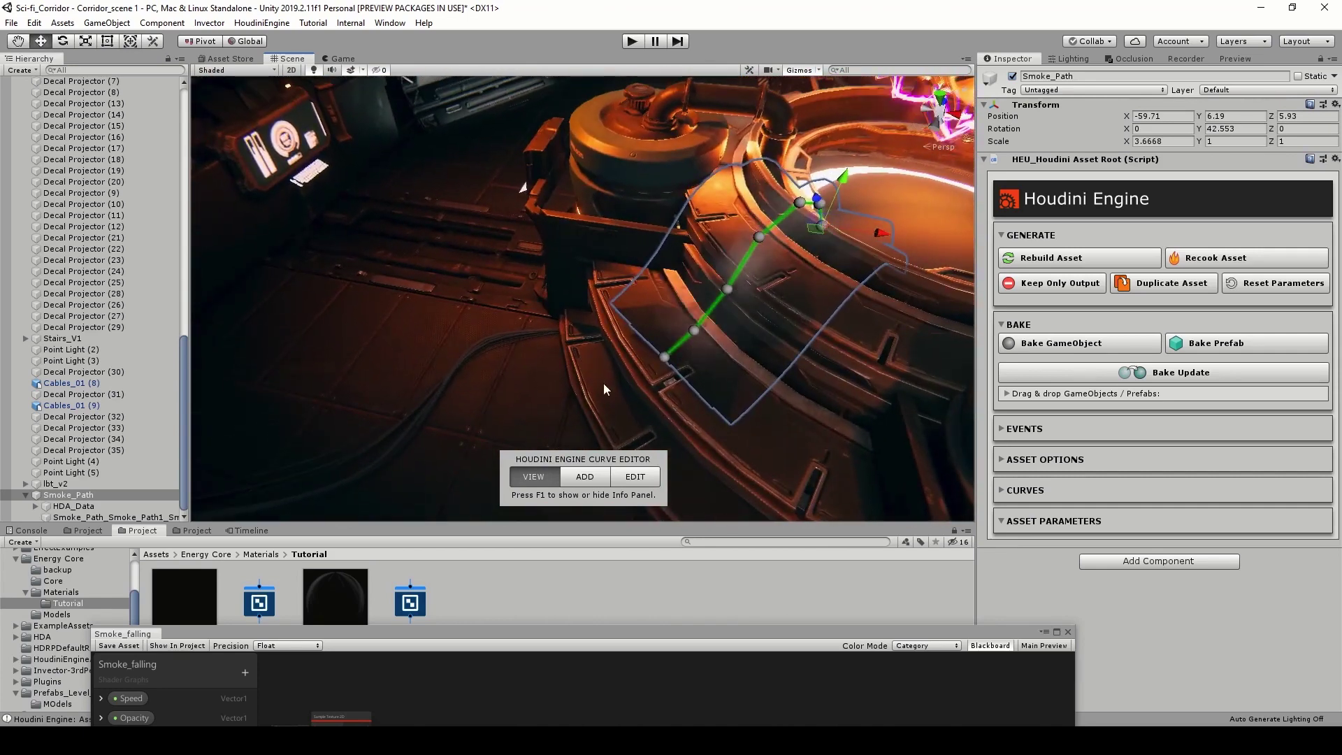
pyautogui.click(664, 361)
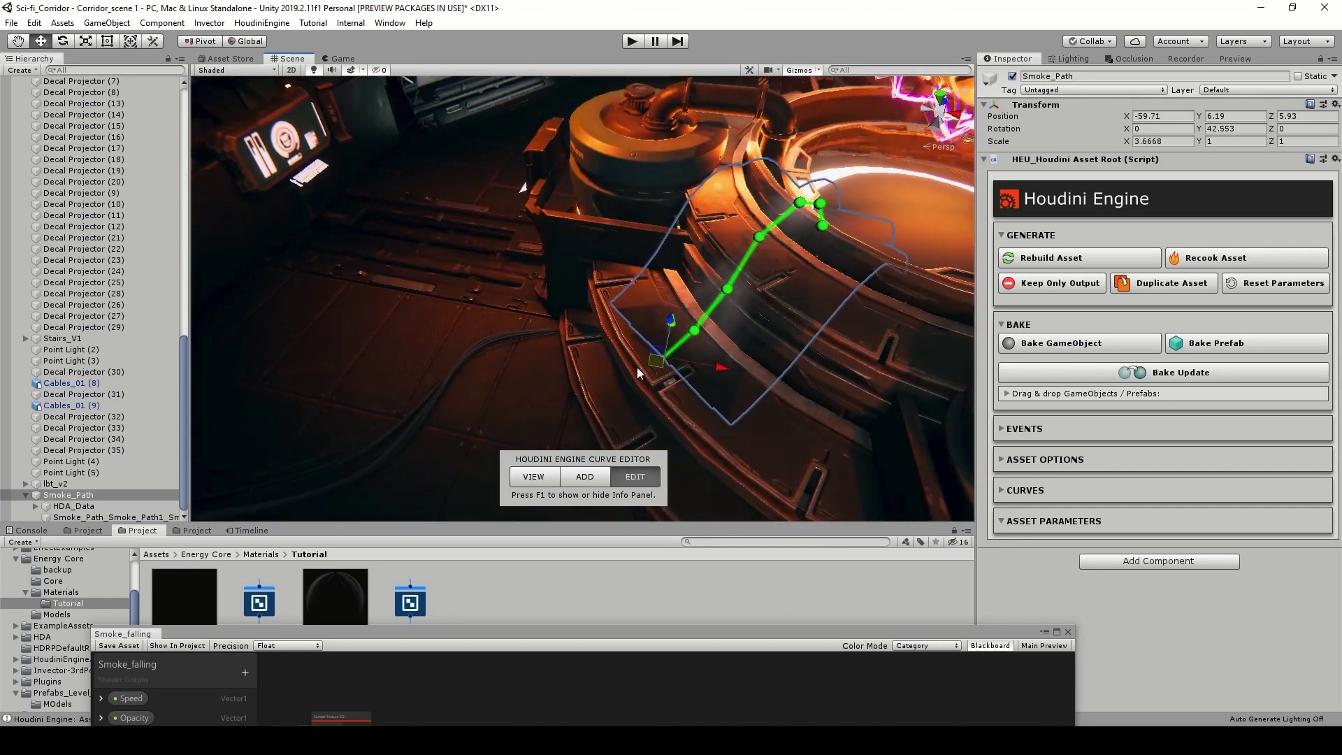
pyautogui.moveTo(644, 364); pyautogui.dragTo(626, 366)
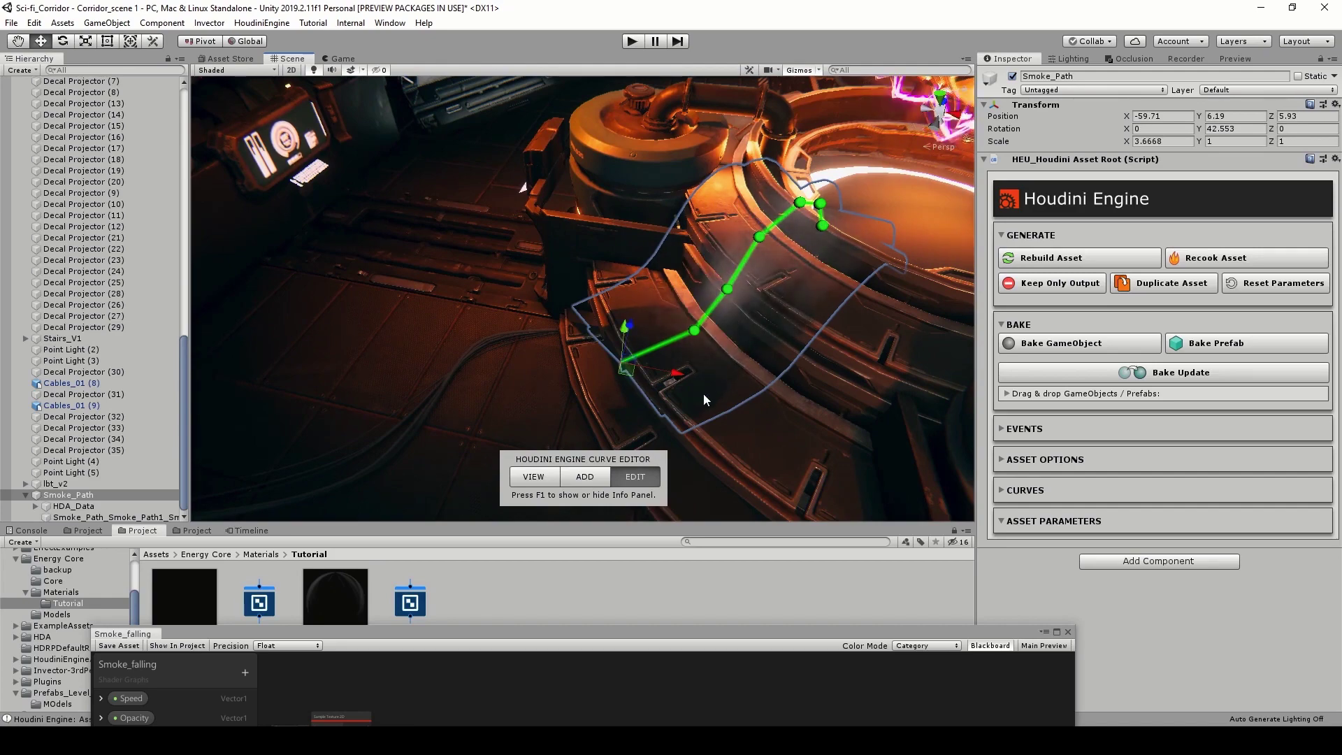
# Reshape the Smoke_Path curve by moving its other lower points so the smoke follows the base's stepped side.
pyautogui.moveTo(704, 394); pyautogui.dragTo(710, 326, button='middle')
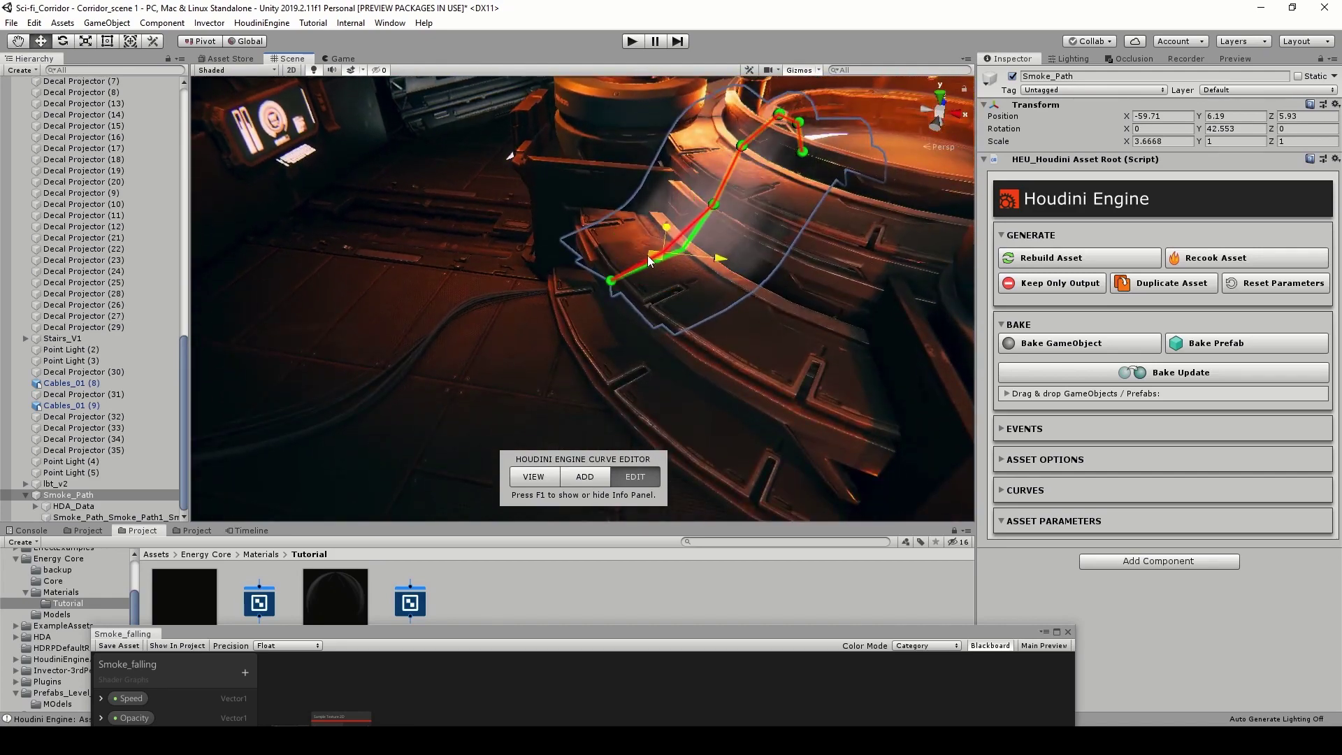
pyautogui.keyDown('alt'); pyautogui.moveTo(679, 290); pyautogui.dragTo(776, 261); pyautogui.keyUp('alt')
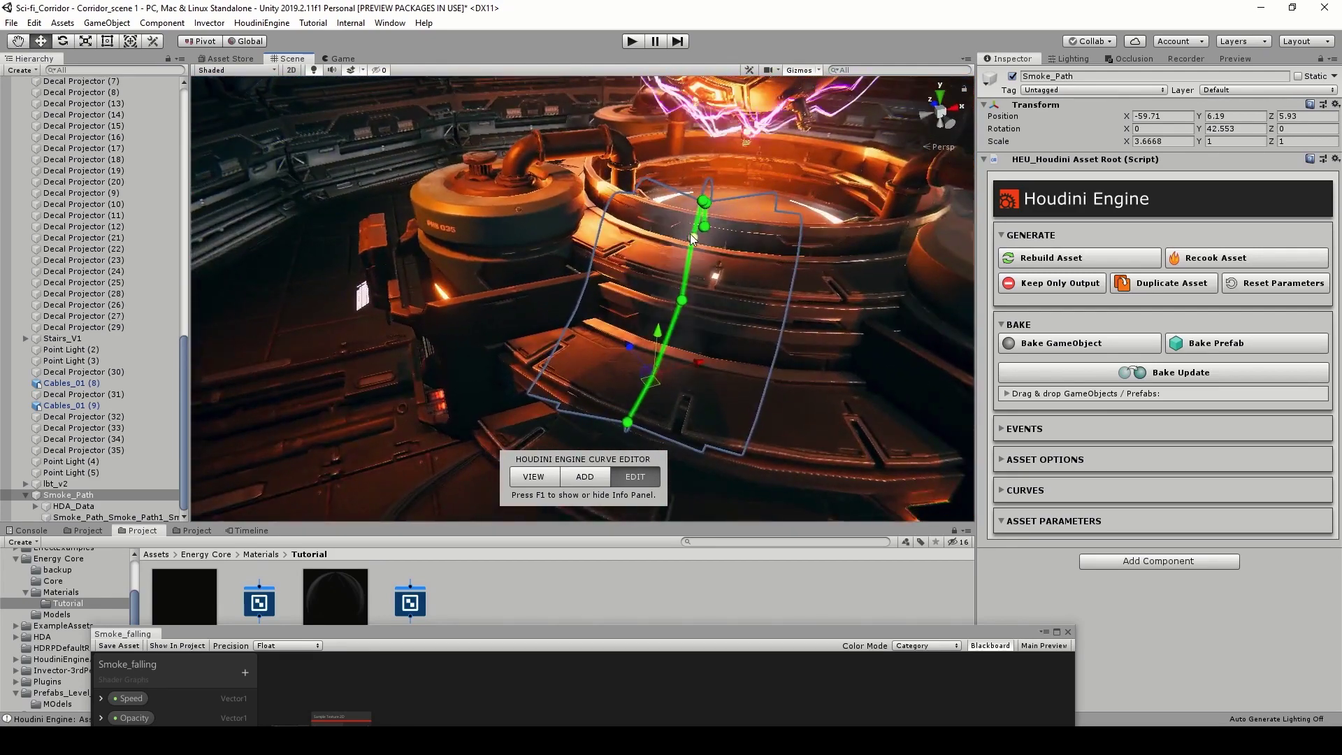
pyautogui.keyDown('alt'); pyautogui.moveTo(692, 238); pyautogui.dragTo(620, 283); pyautogui.keyUp('alt')
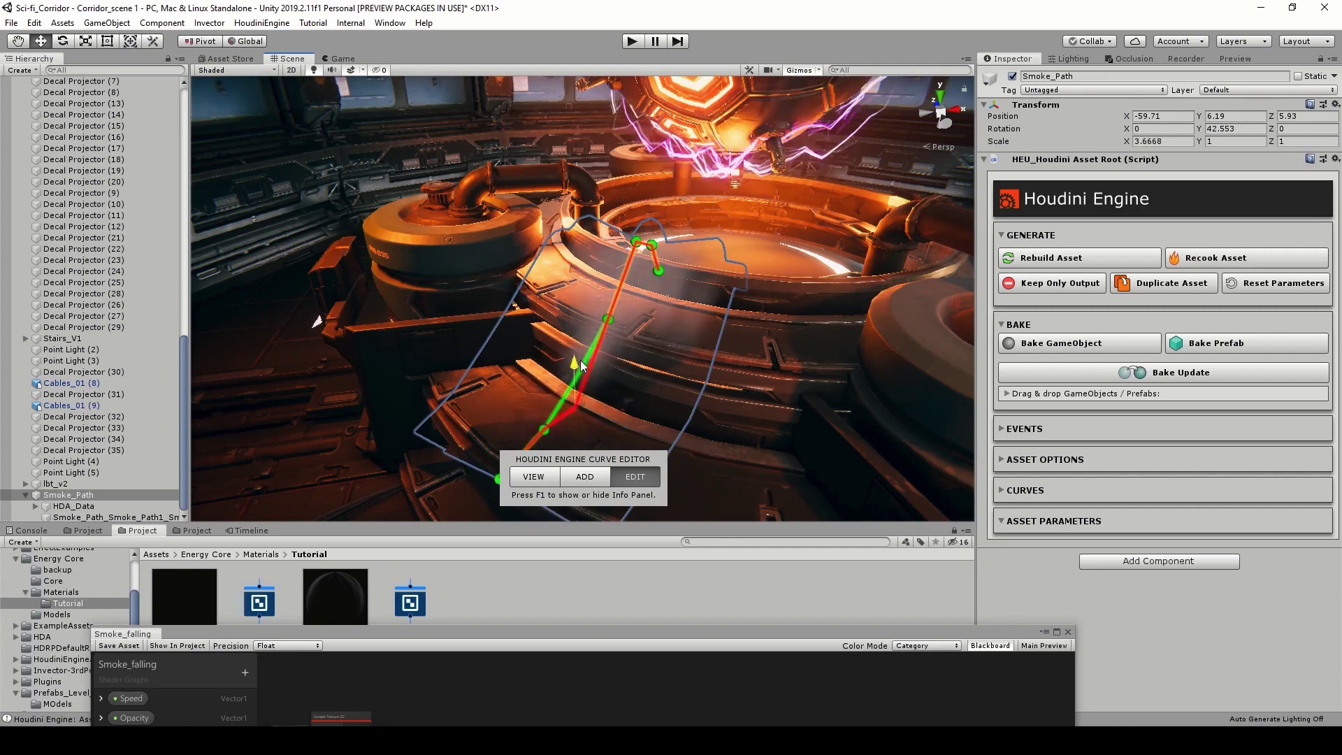
pyautogui.keyDown('alt'); pyautogui.moveTo(582, 365); pyautogui.dragTo(616, 312); pyautogui.keyUp('alt')
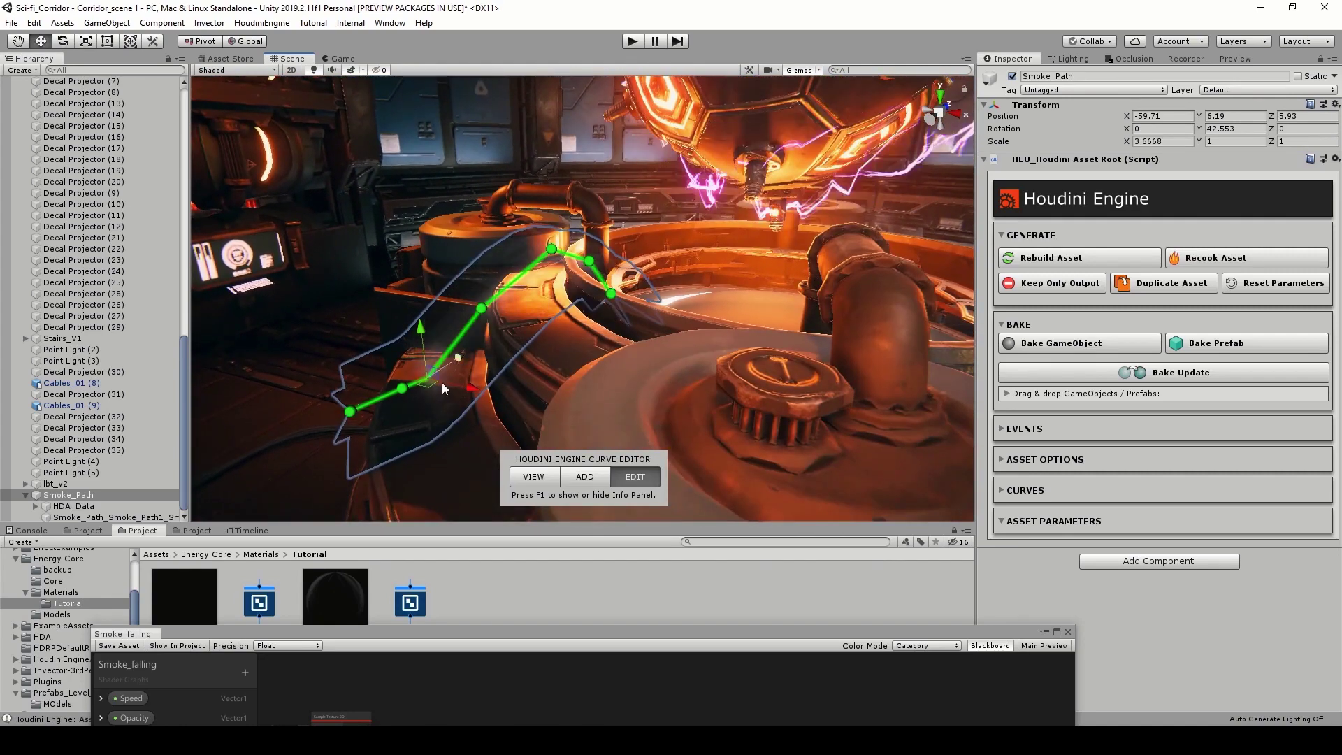
pyautogui.keyDown('alt'); pyautogui.moveTo(496, 292); pyautogui.dragTo(532, 482); pyautogui.keyUp('alt')
pyautogui.keyDown('alt'); pyautogui.moveTo(660, 385); pyautogui.dragTo(601, 398); pyautogui.keyUp('alt')
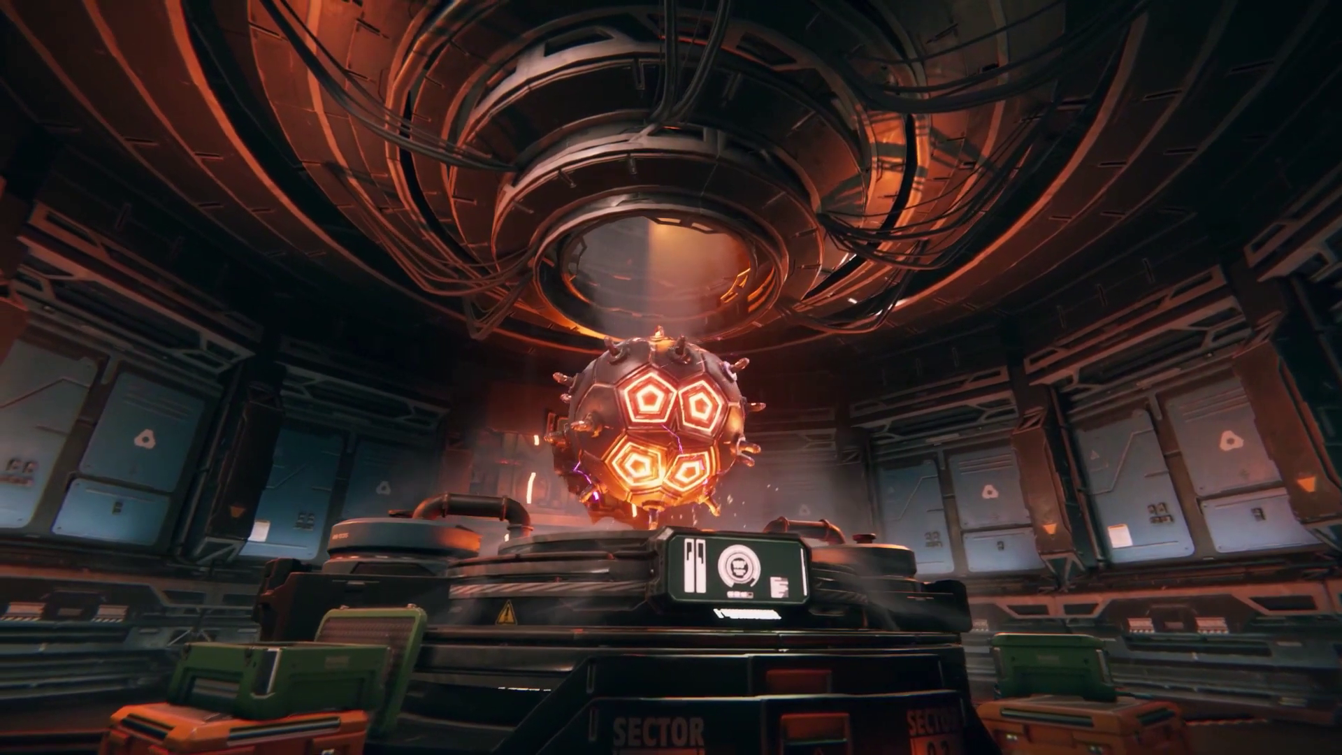